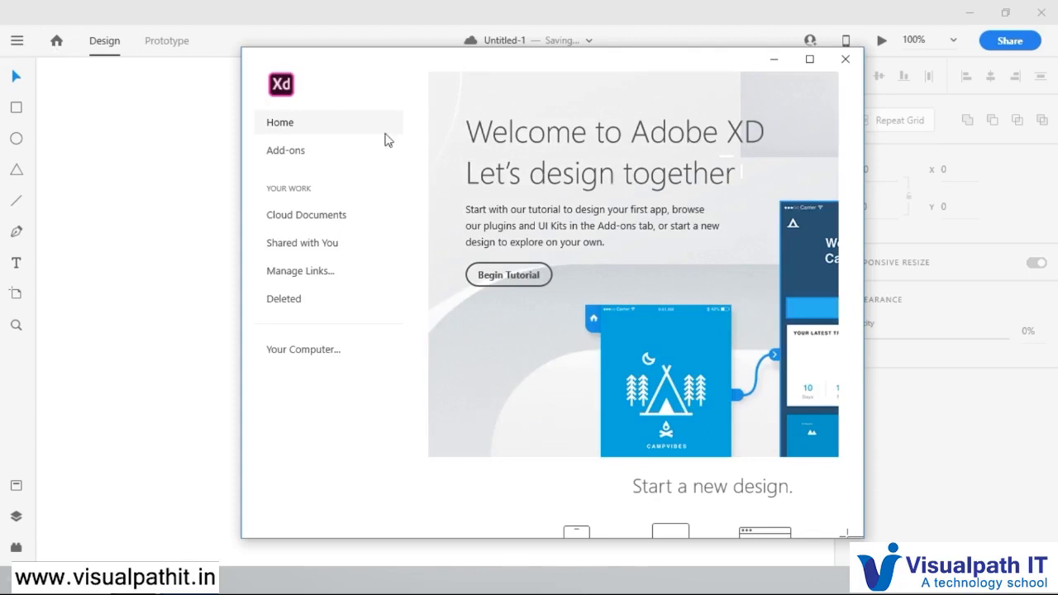
# Step: Create a new design with the Android Mobile (360 × 640) artboard preset
pyautogui.click(810, 59)
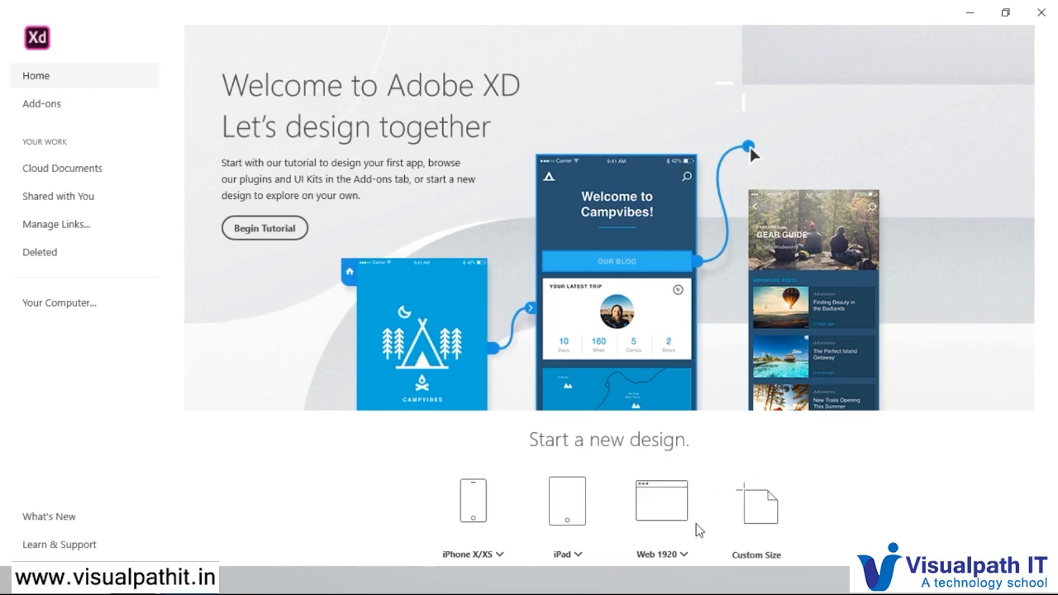
pyautogui.click(499, 556)
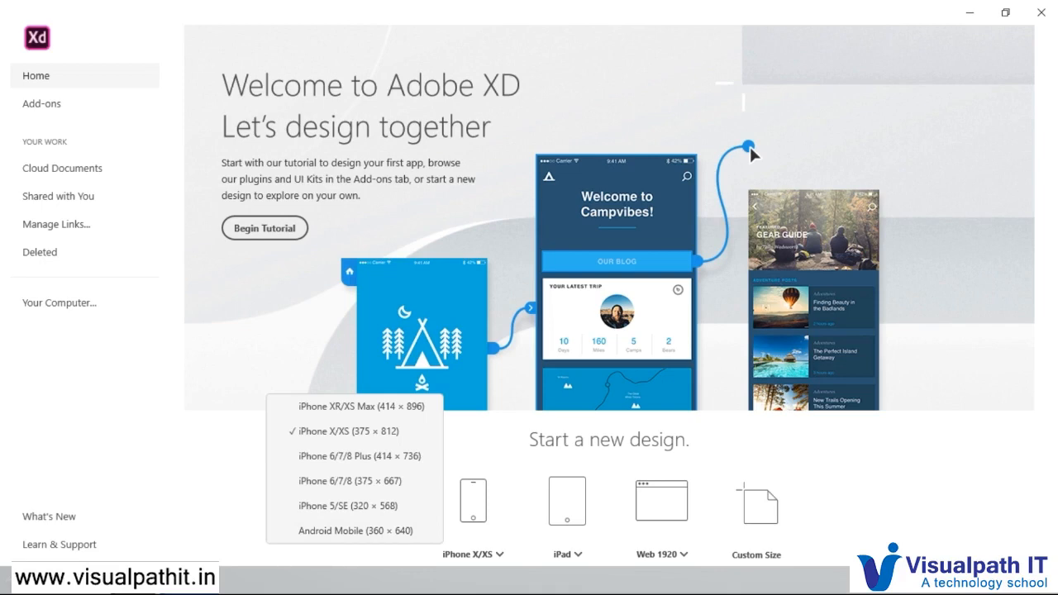
pyautogui.click(380, 533)
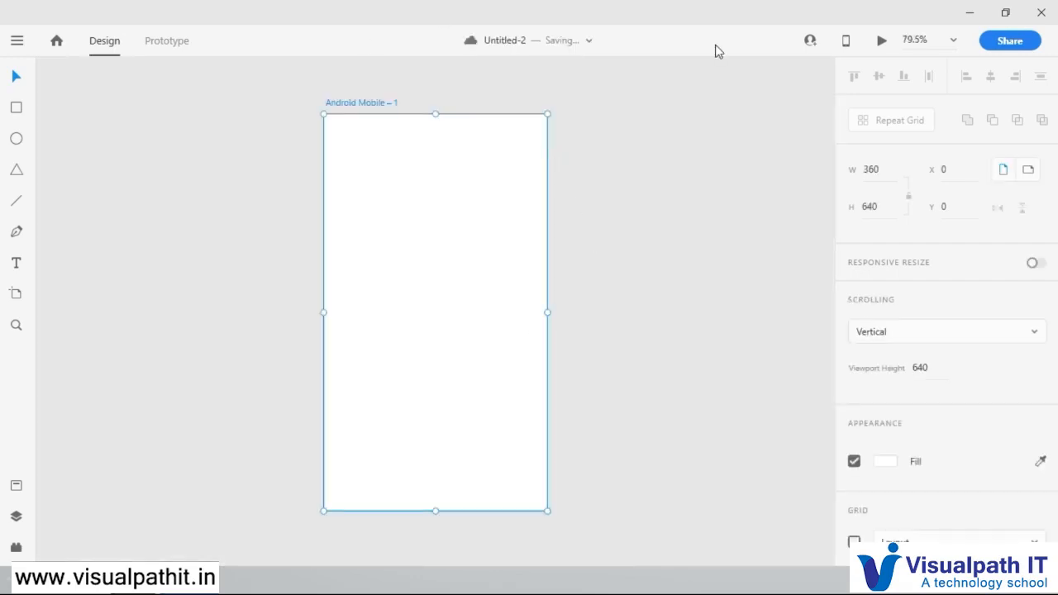
pyautogui.click(640, 159)
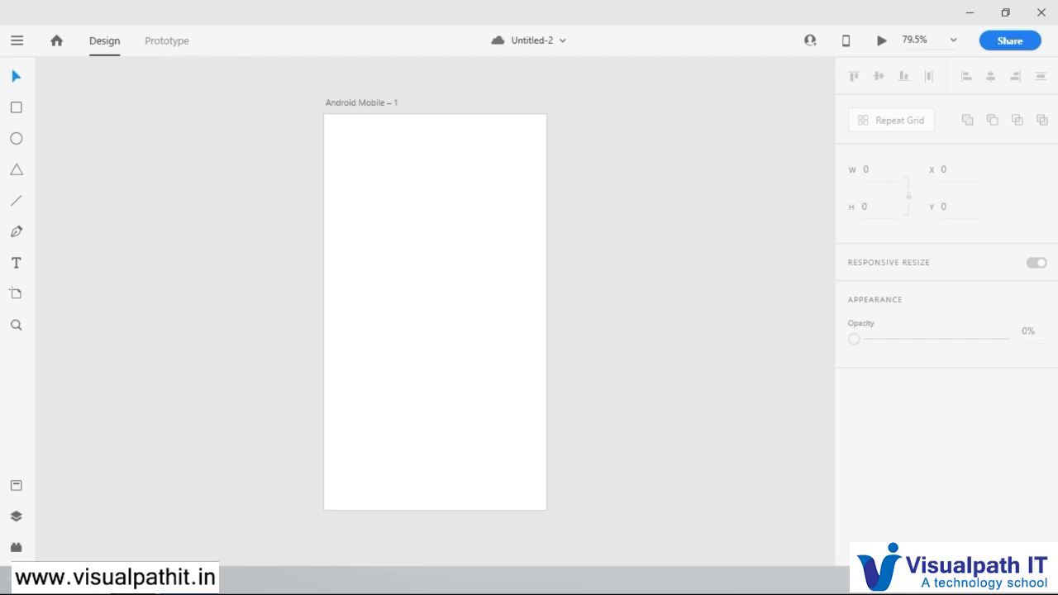
pyautogui.click(406, 588)
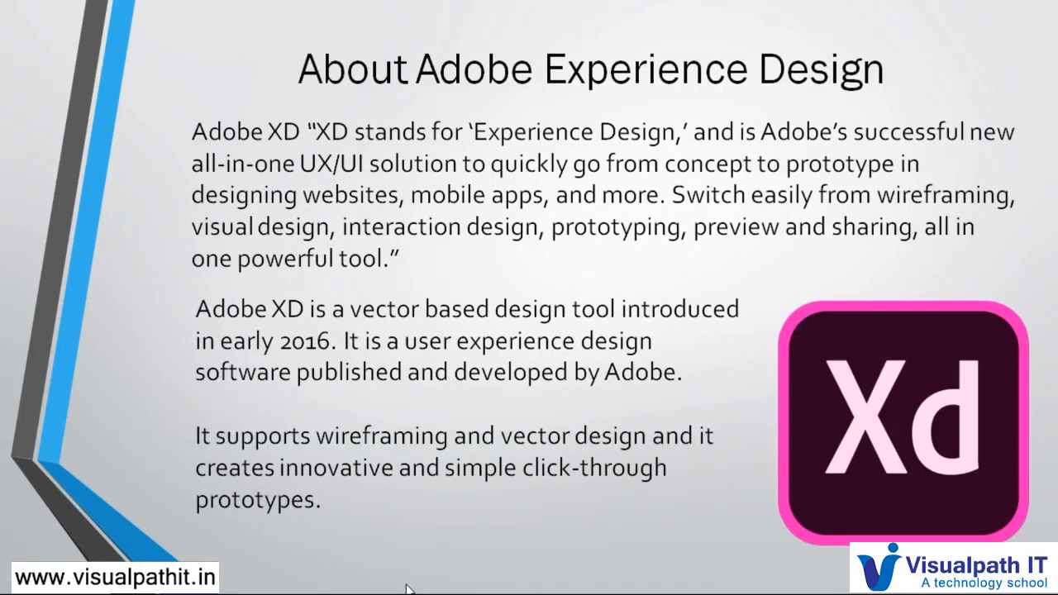
pyautogui.click(406, 588)
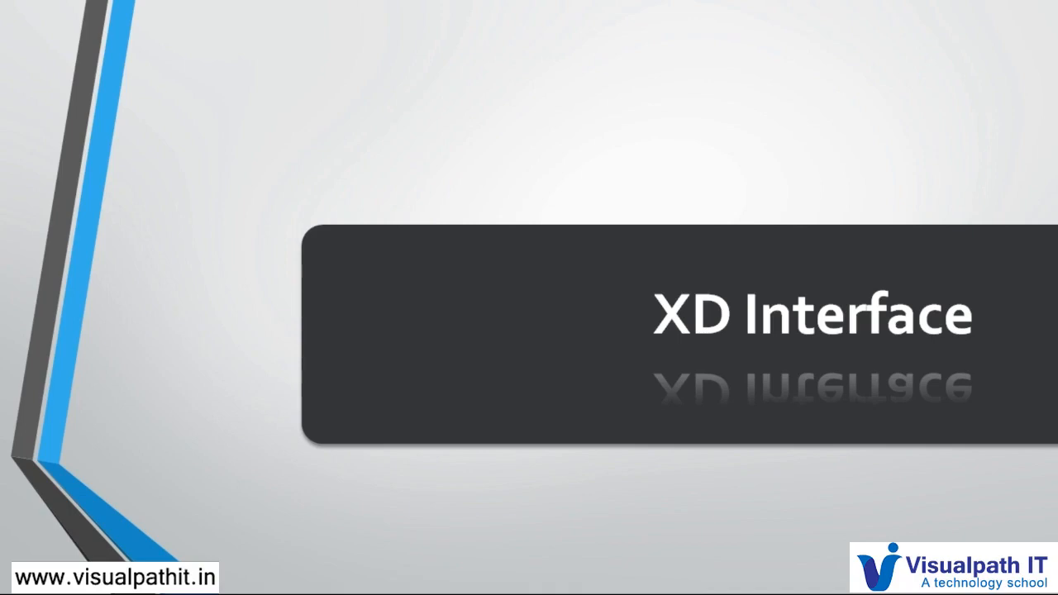
pyautogui.hotkey('alt', 'Tab')
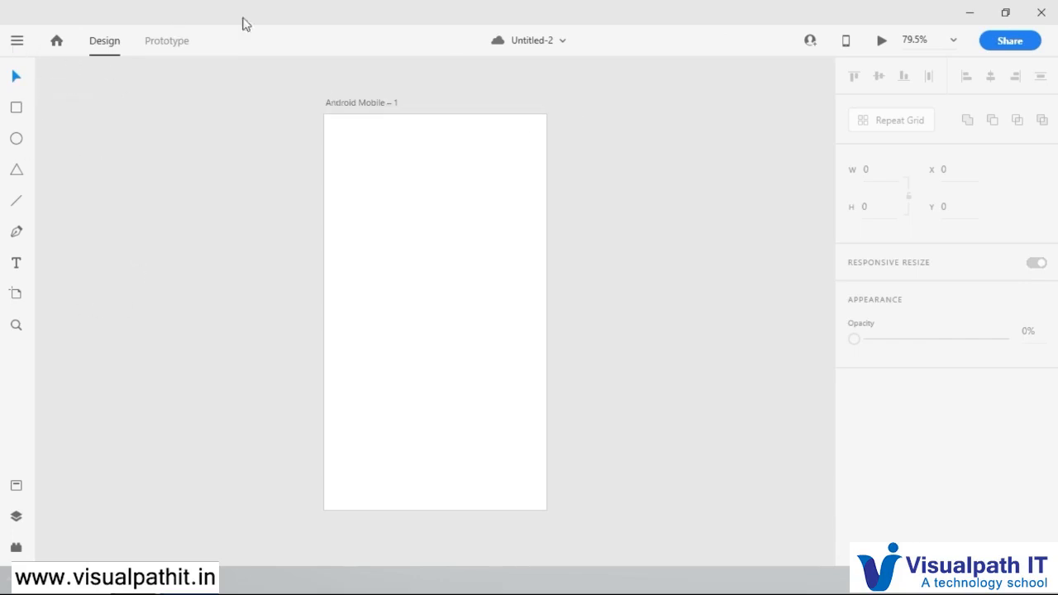
# Step: Look through the main application menu, from the file commands down to the plugins and help entries
pyautogui.click(19, 43)
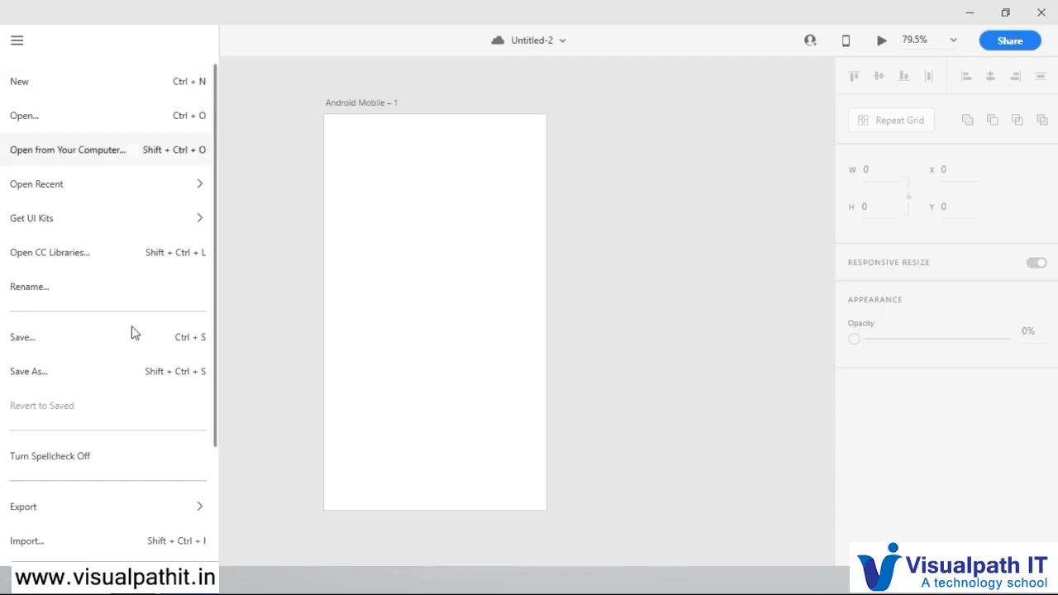
pyautogui.scroll(-3, 186, 423)
pyautogui.scroll(-1, 184, 422)
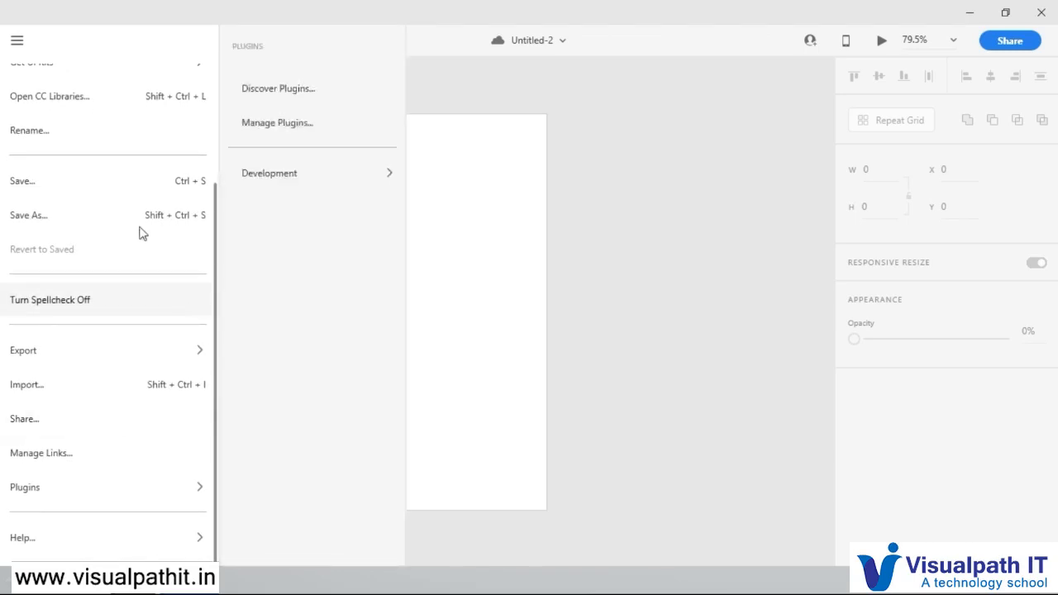
pyautogui.click(398, 83)
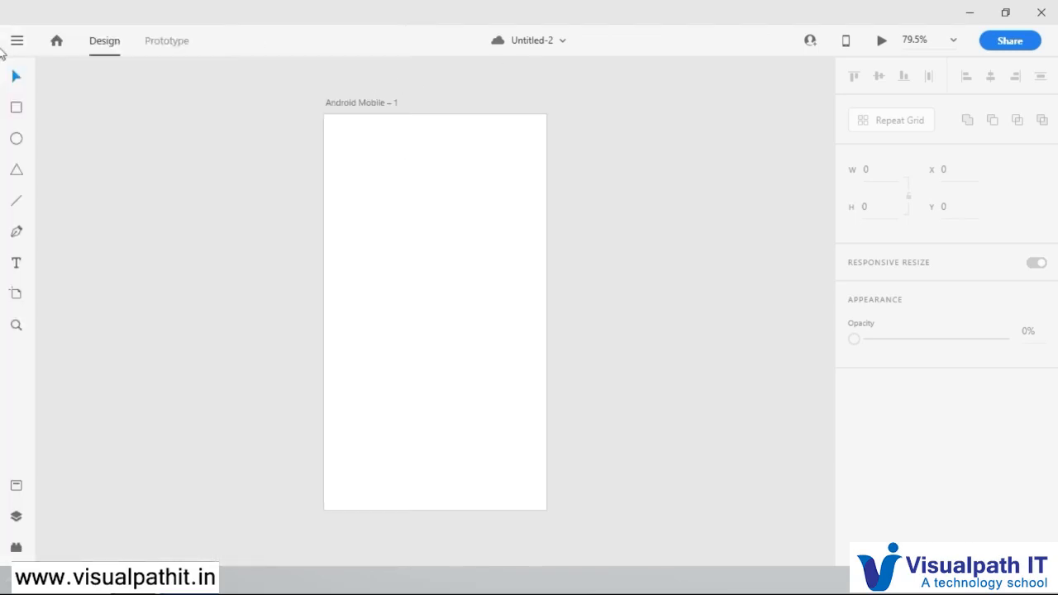
# Step: View the home screen and the Prototype workspace, ending back in the Design workspace of the open document
pyautogui.click(57, 42)
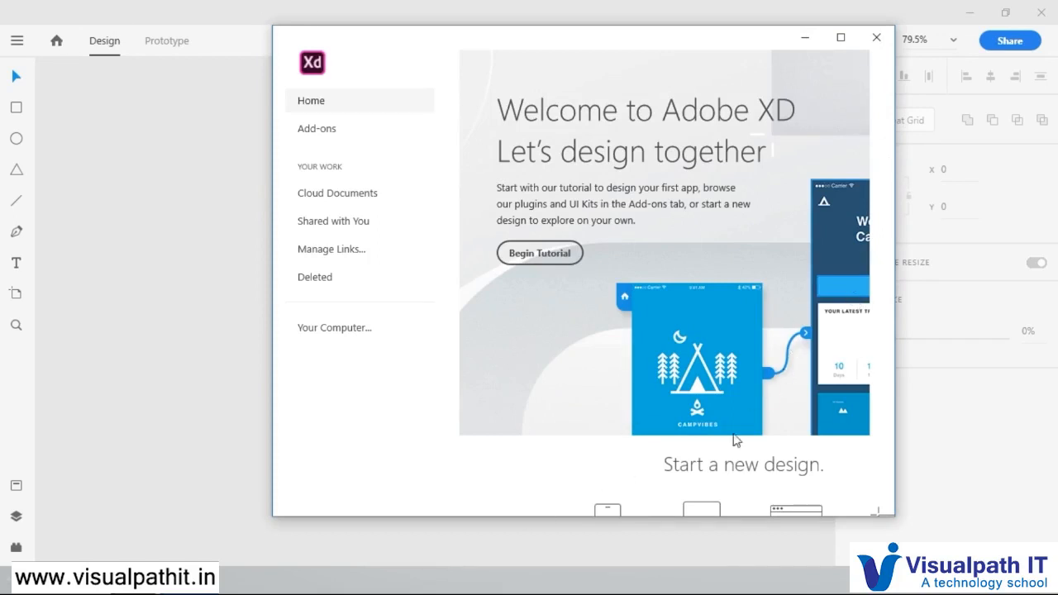
pyautogui.click(840, 41)
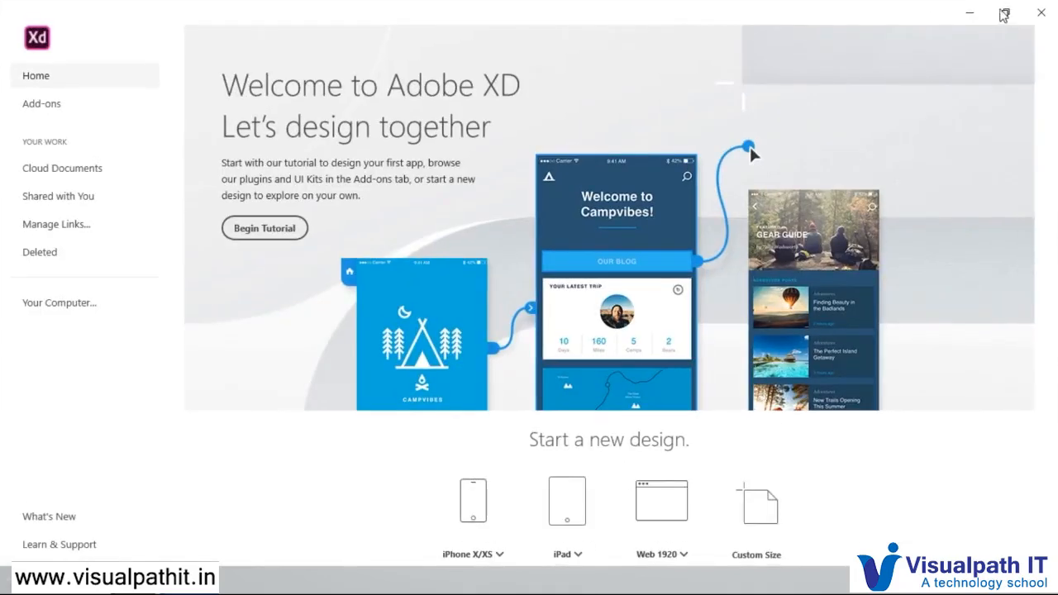
pyautogui.click(1004, 14)
pyautogui.click(877, 37)
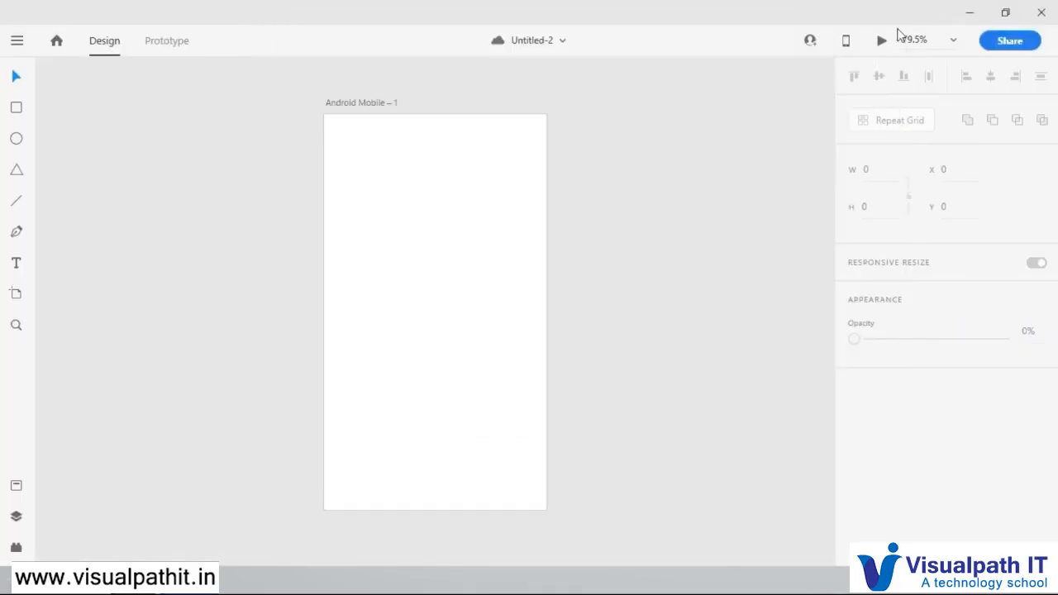
pyautogui.click(167, 50)
pyautogui.click(110, 50)
# Step: Start saving the document under the name Test, with Your Computer as the save location
pyautogui.moveTo(501, 47)
pyautogui.hotkey('ctrl', 's')
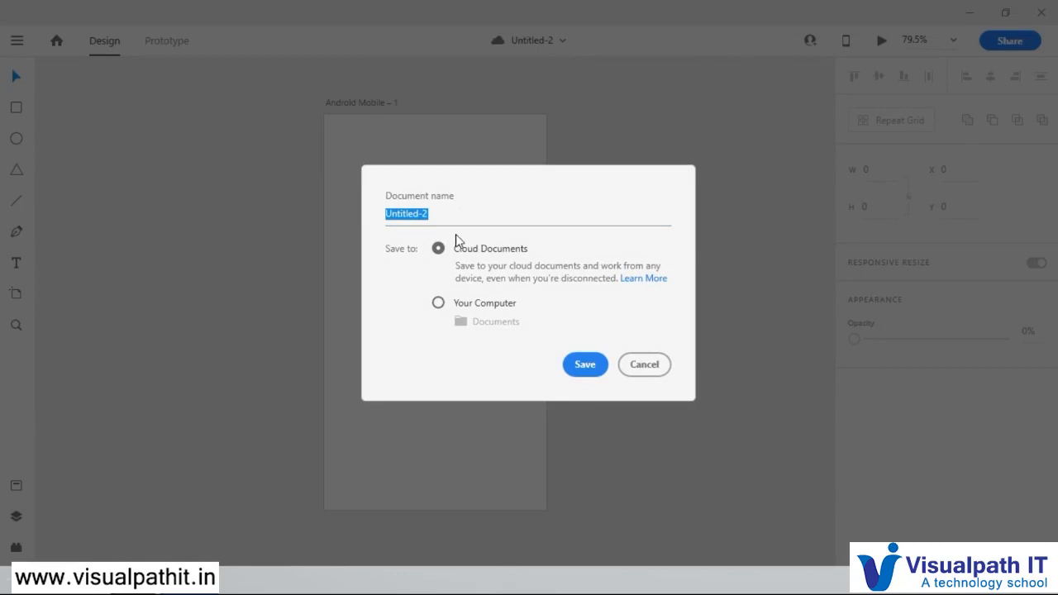
pyautogui.write('Test')
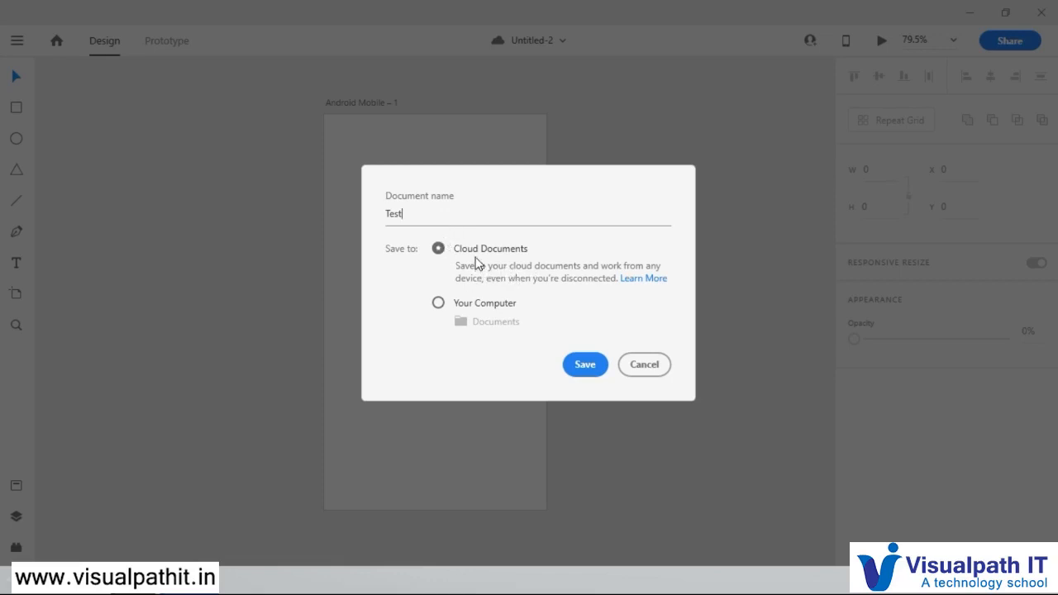
pyautogui.click(438, 304)
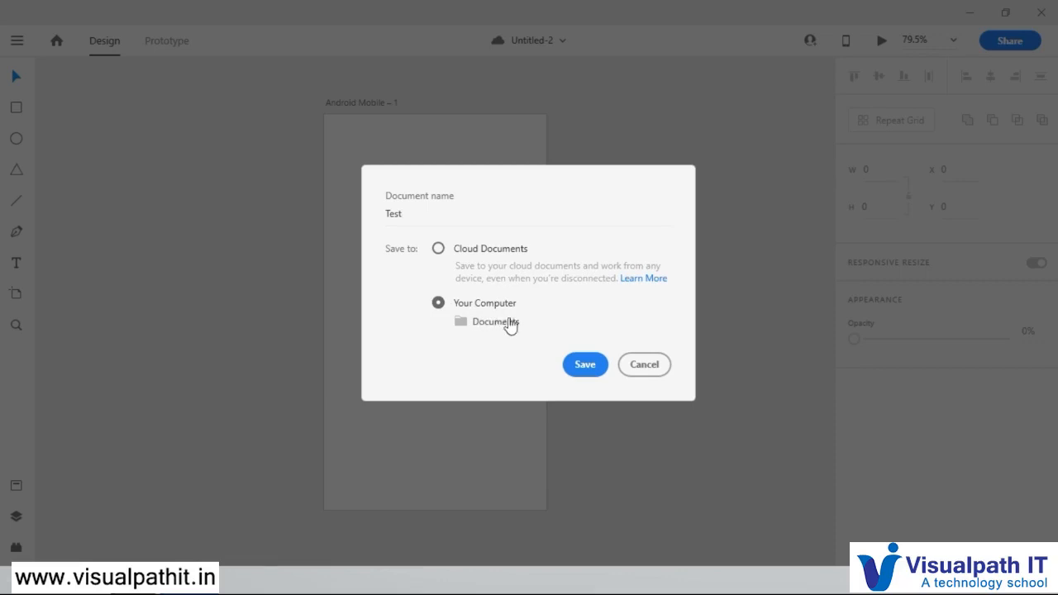
# Step: Create a new folder named Adobe XD on the Desktop while choosing the save destination
pyautogui.click(465, 320)
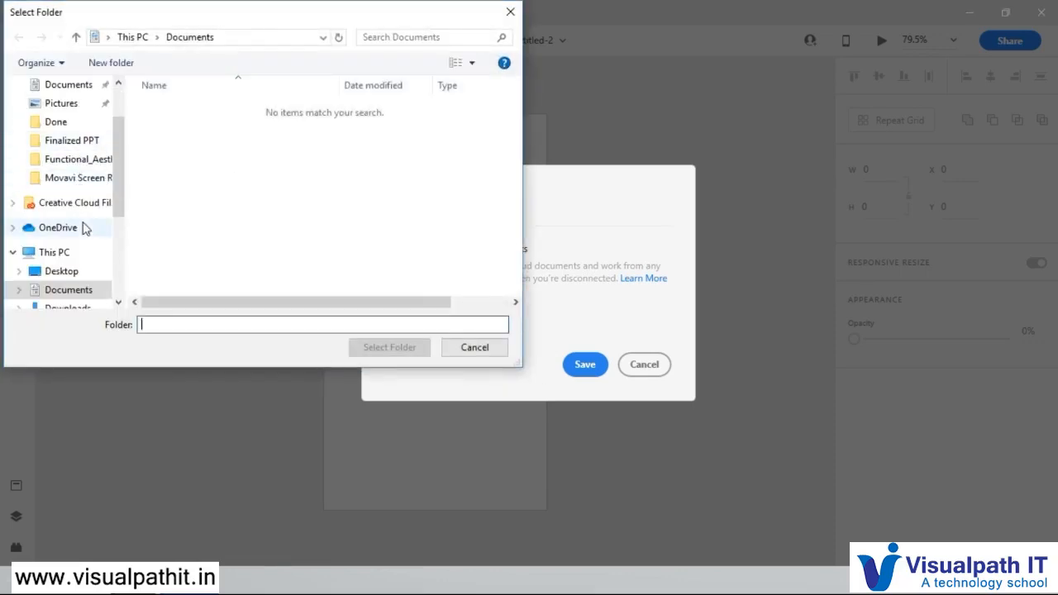
pyautogui.click(63, 272)
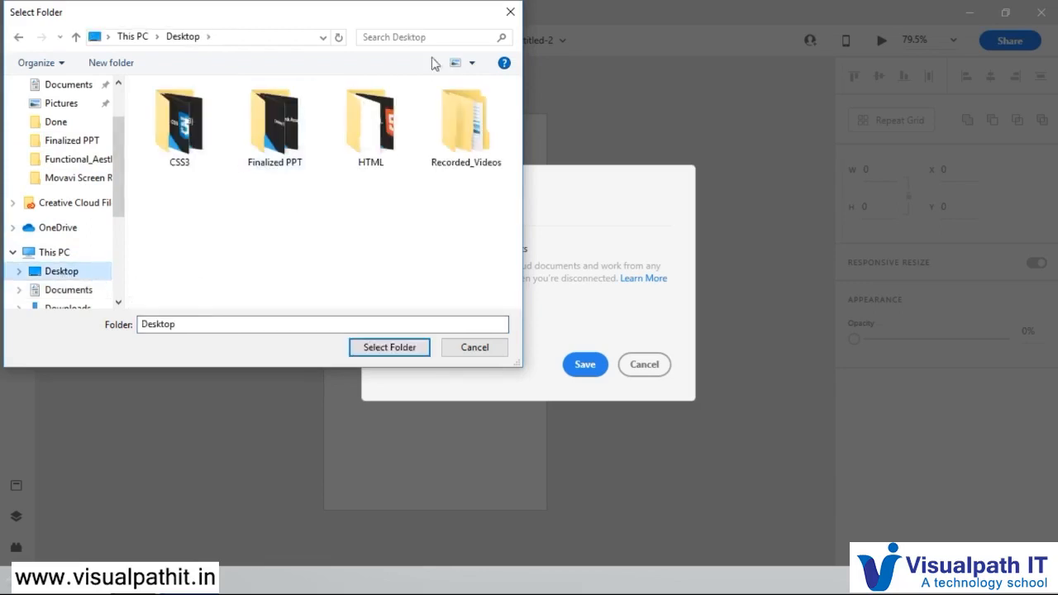
pyautogui.click(115, 65)
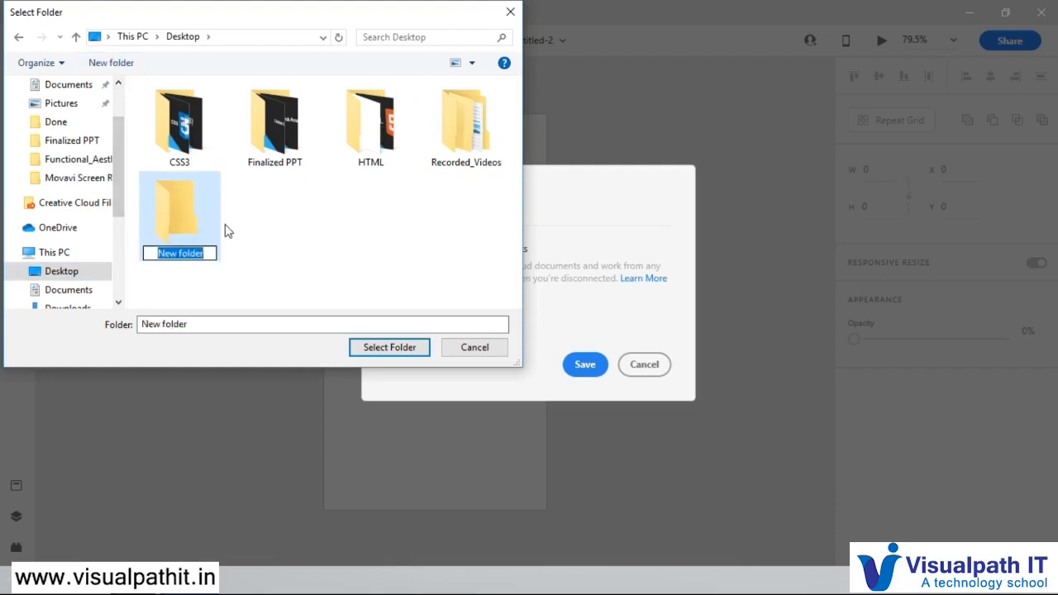
pyautogui.write('Tet')
pyautogui.press('BackSpace')
pyautogui.press('BackSpace')
pyautogui.press('BackSpace')
pyautogui.write('Ado')
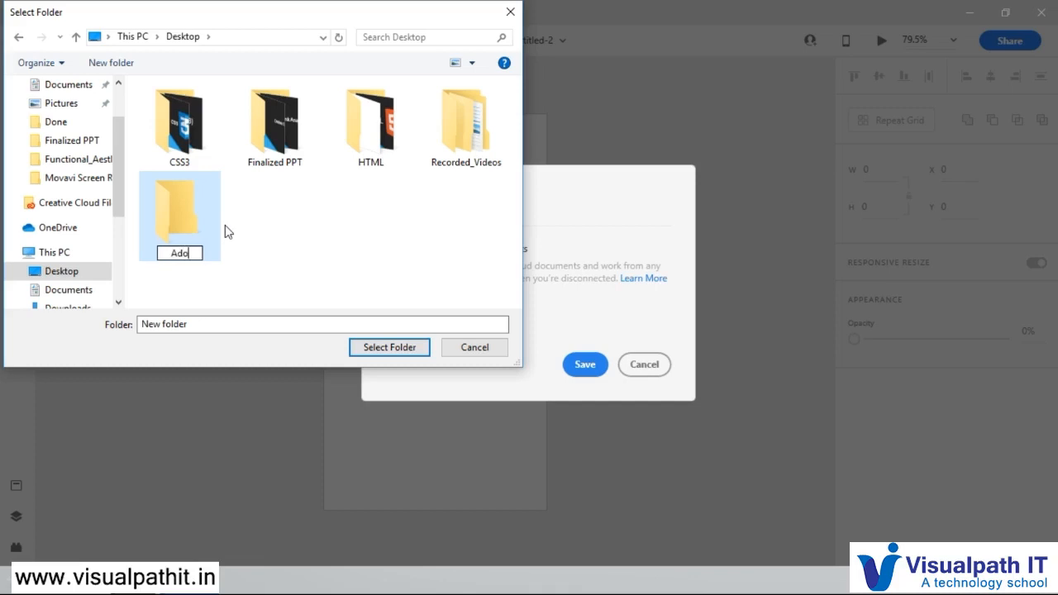
pyautogui.write('be XD')
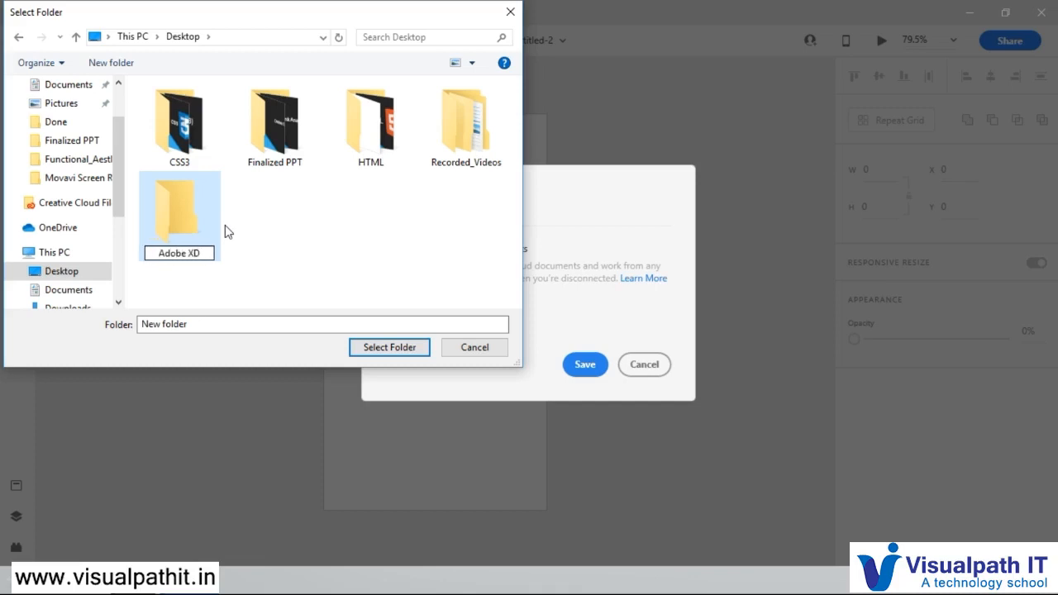
pyautogui.press('Return')
pyautogui.press('Return')
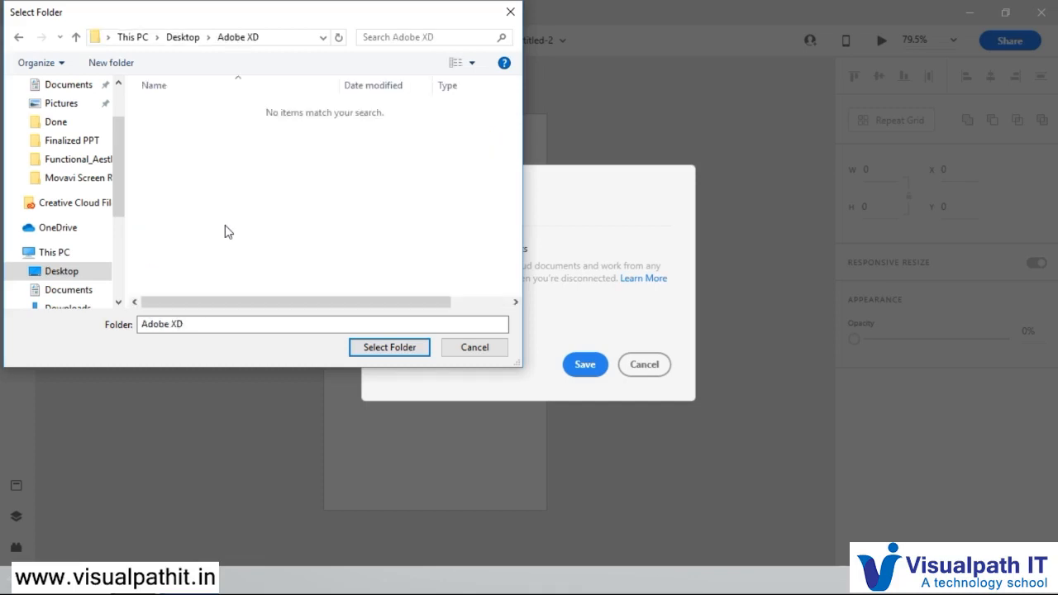
# Step: Choose the Adobe XD folder as the destination and save the document there
pyautogui.click(389, 348)
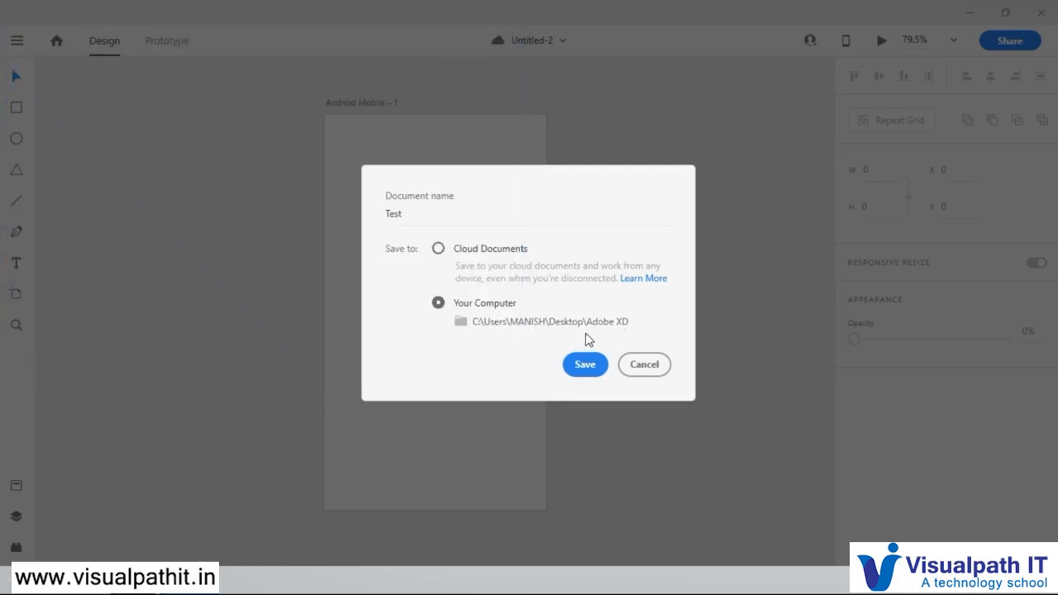
pyautogui.click(583, 364)
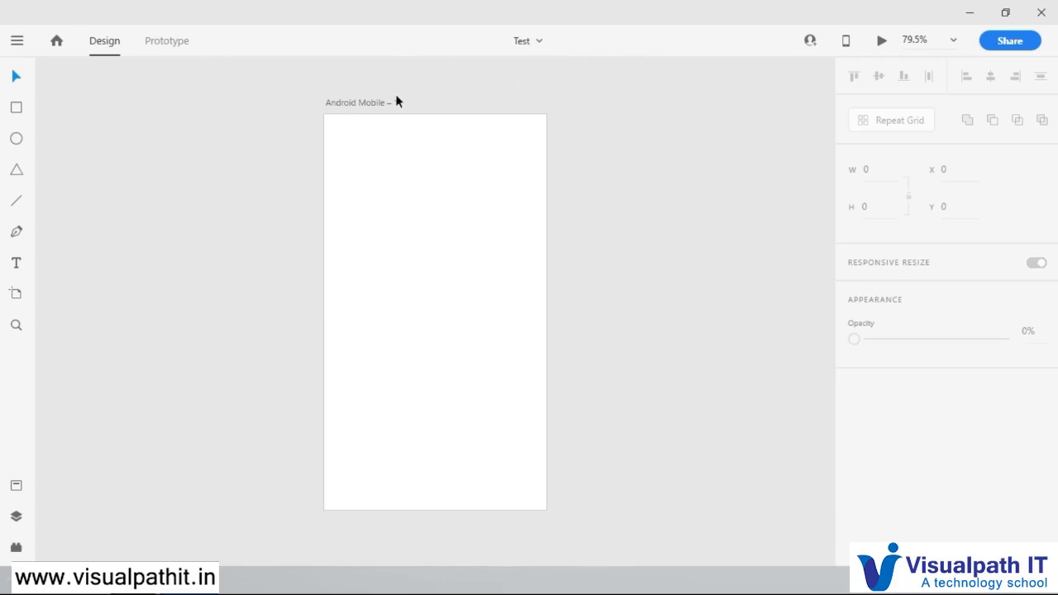
# Step: Move the Android Mobile artboard to about X -283, Y -62 on the pasteboard and deselect it
pyautogui.scroll(-1, 693, 230)
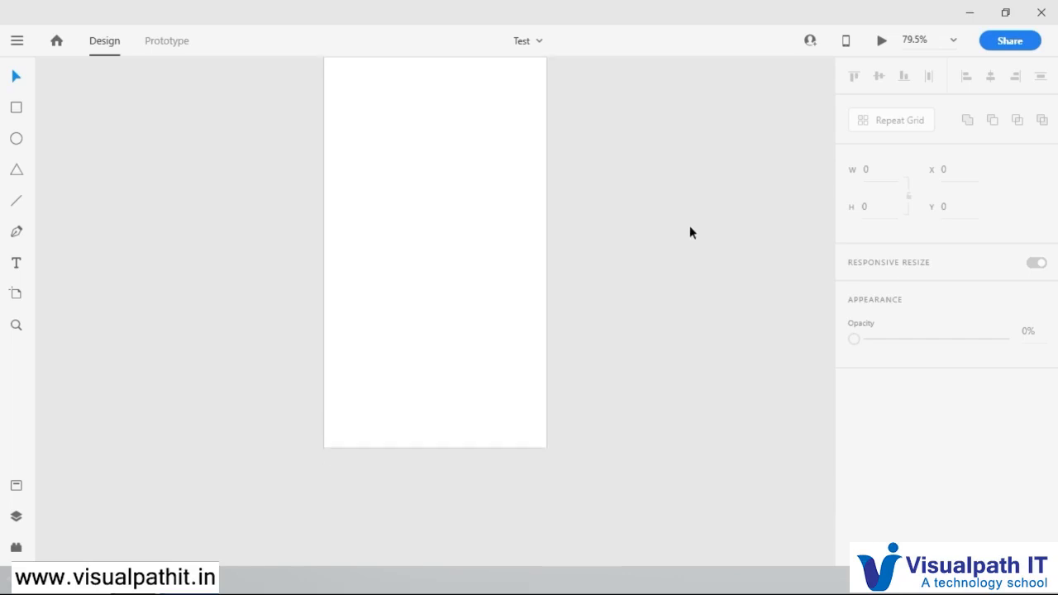
pyautogui.scroll(1, 691, 232)
pyautogui.scroll(-1, 691, 232)
pyautogui.scroll(1, 691, 232)
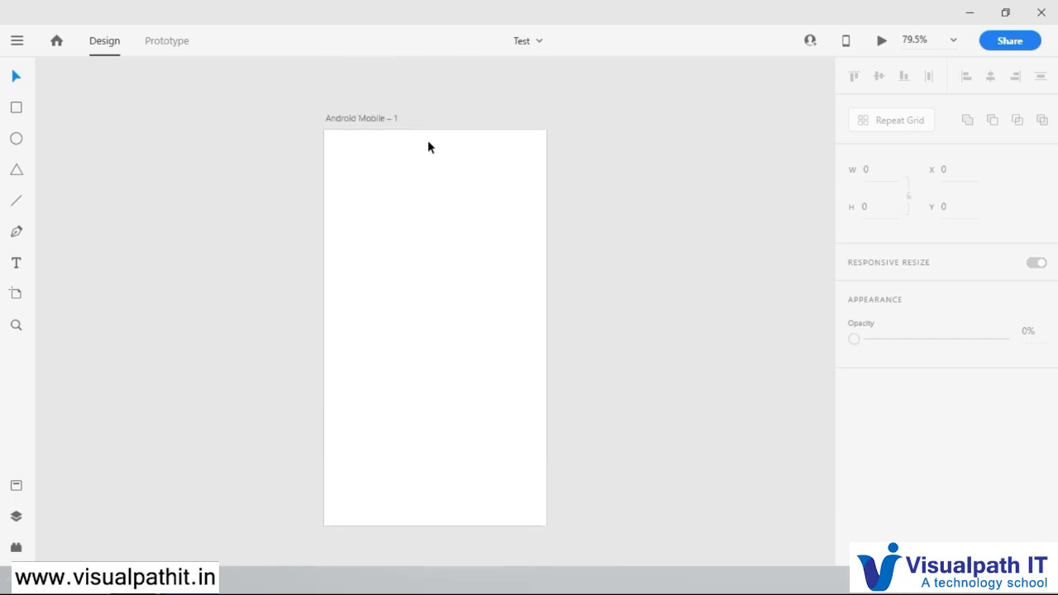
pyautogui.moveTo(359, 118); pyautogui.dragTo(145, 89)
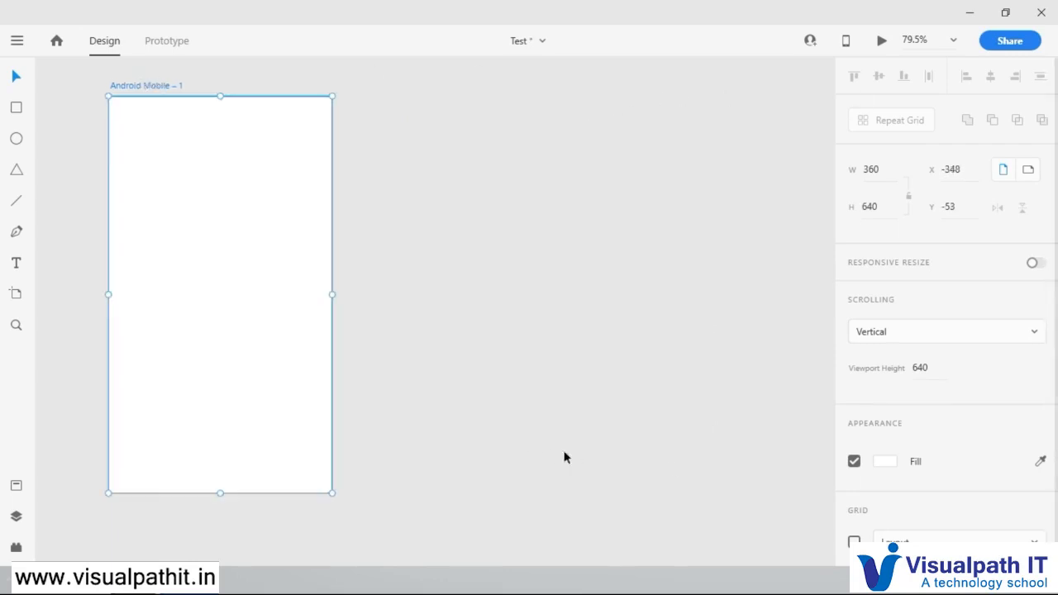
pyautogui.moveTo(136, 89); pyautogui.dragTo(178, 93)
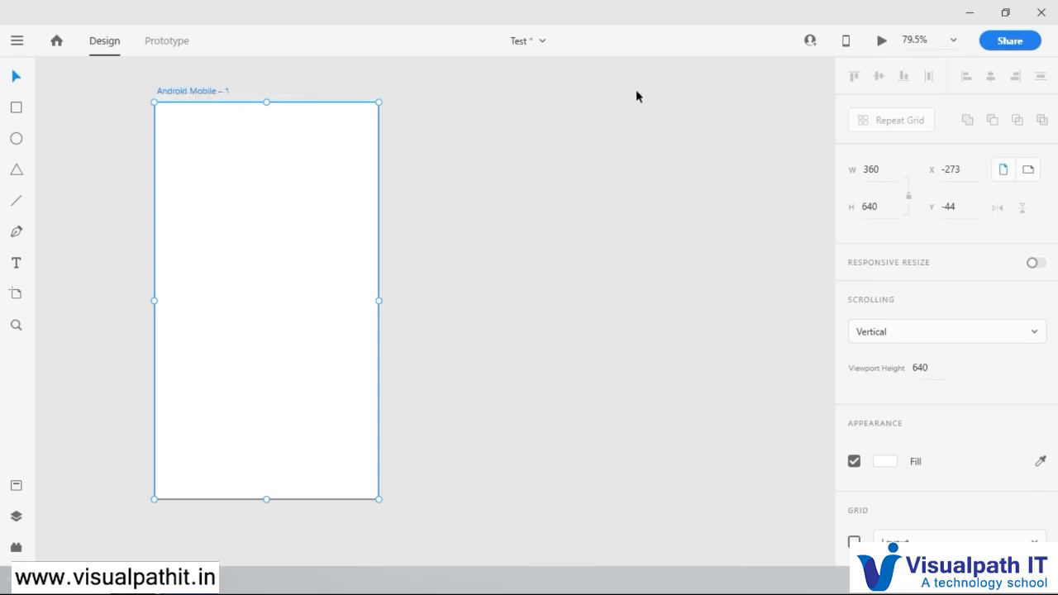
pyautogui.click(537, 146)
pyautogui.moveTo(190, 91)
pyautogui.mouseDown()
pyautogui.moveTo(141, 83)
pyautogui.moveTo(237, 94)
pyautogui.moveTo(107, 80)
pyautogui.moveTo(174, 81)
pyautogui.mouseUp()
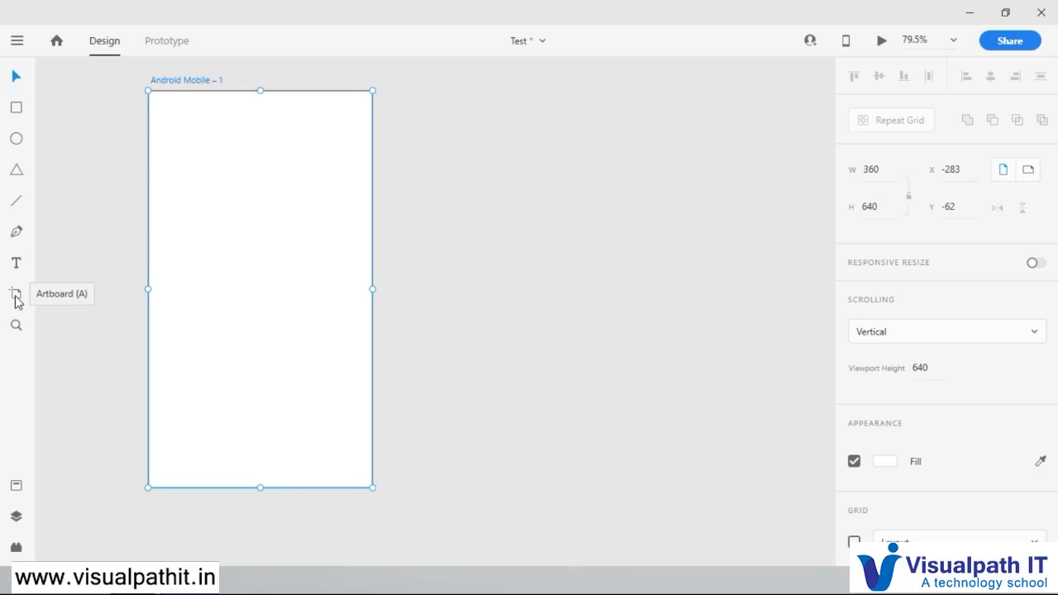
pyautogui.click(478, 151)
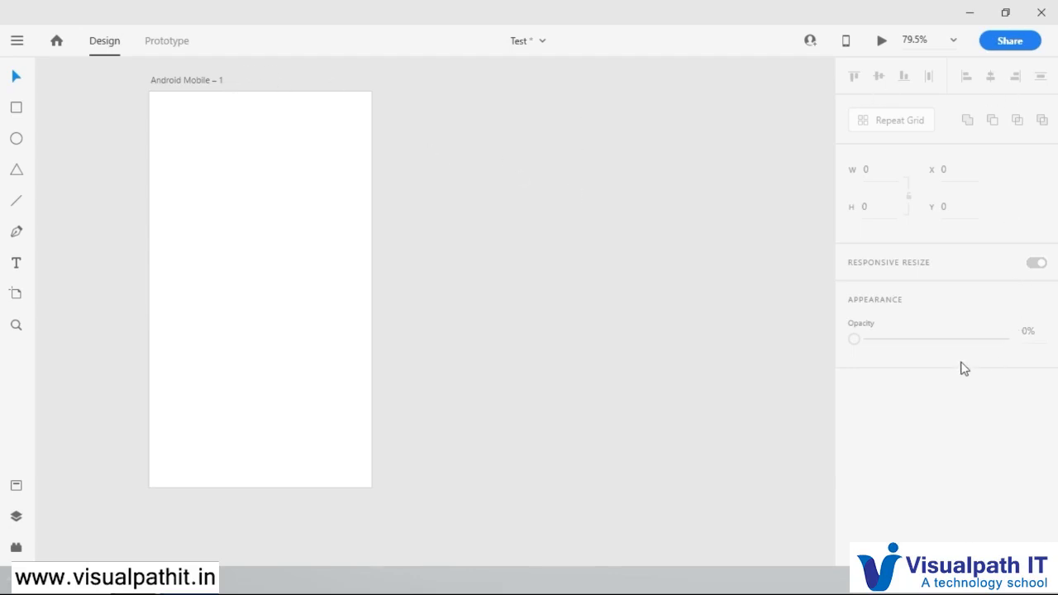
# Step: Select the Android Mobile artboard and look through its size, scrolling, appearance and grid properties
pyautogui.click(191, 80)
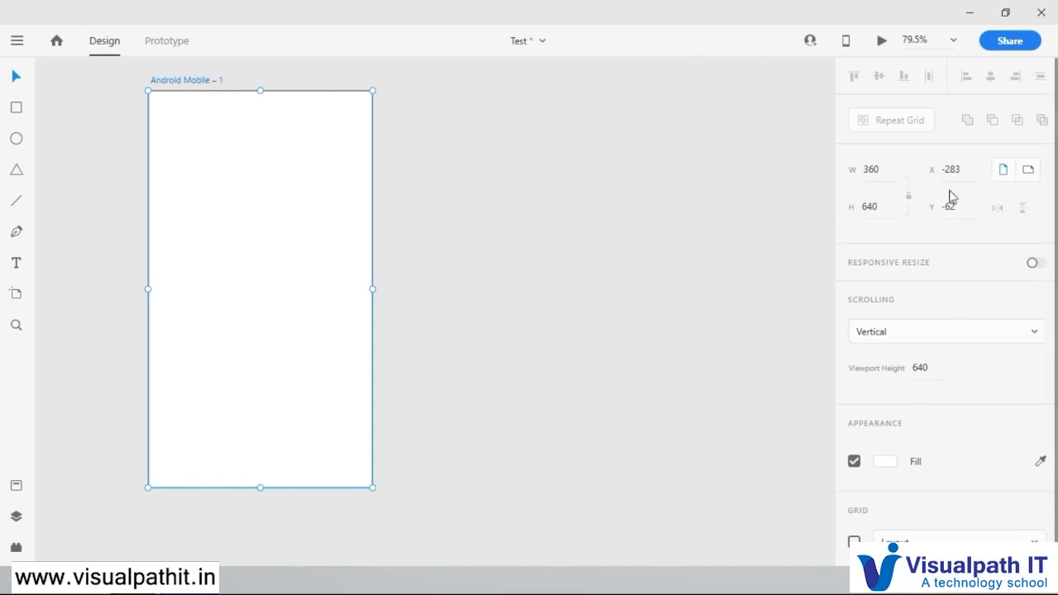
pyautogui.scroll(-1, 947, 317)
pyautogui.scroll(1, 950, 321)
# Step: Clear the artboard selection and set the canvas zoom to 100%
pyautogui.click(485, 132)
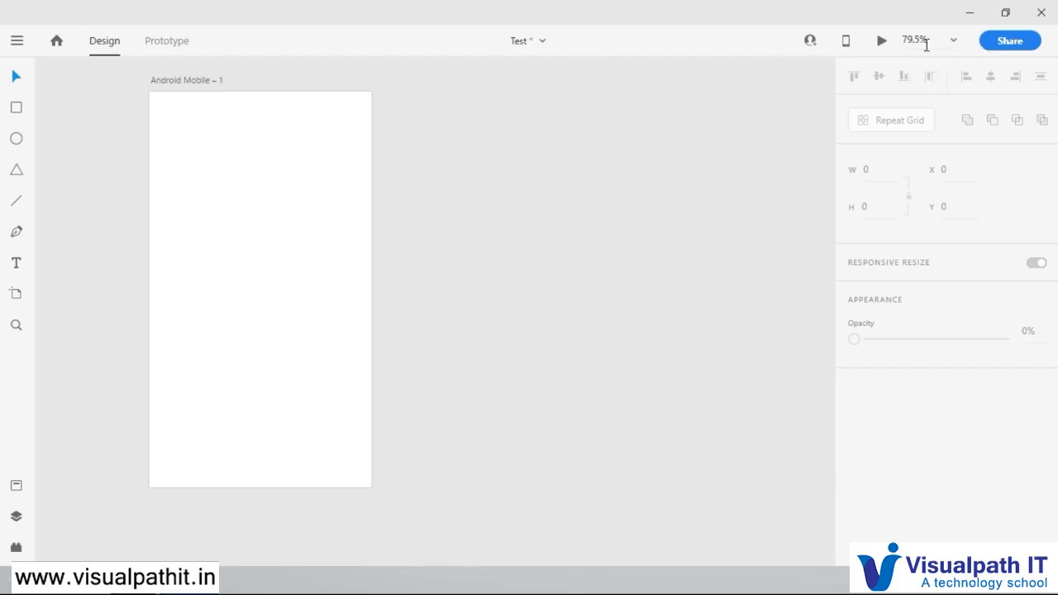
pyautogui.click(954, 43)
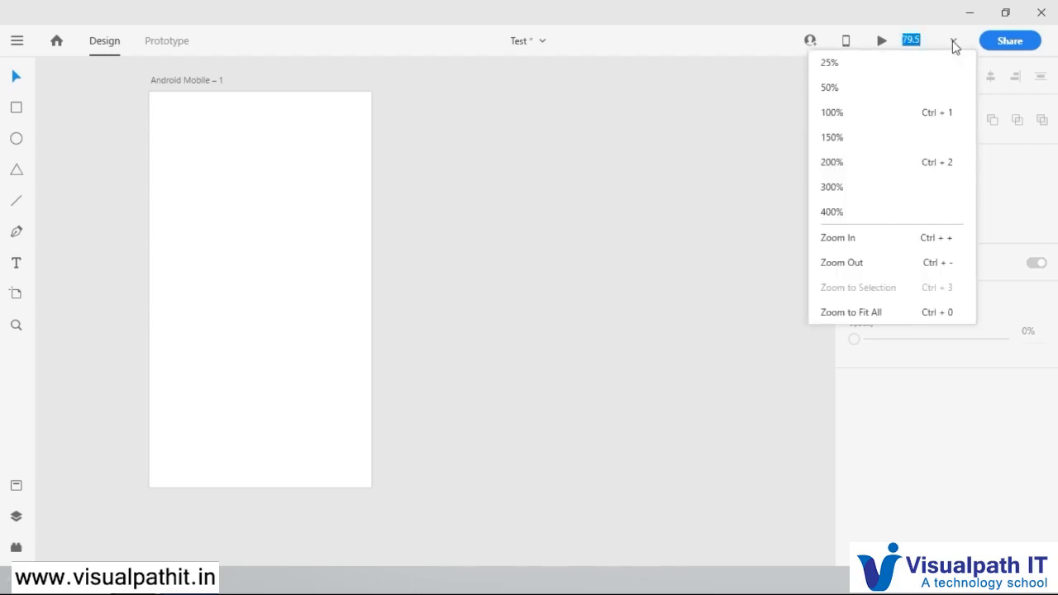
pyautogui.click(832, 113)
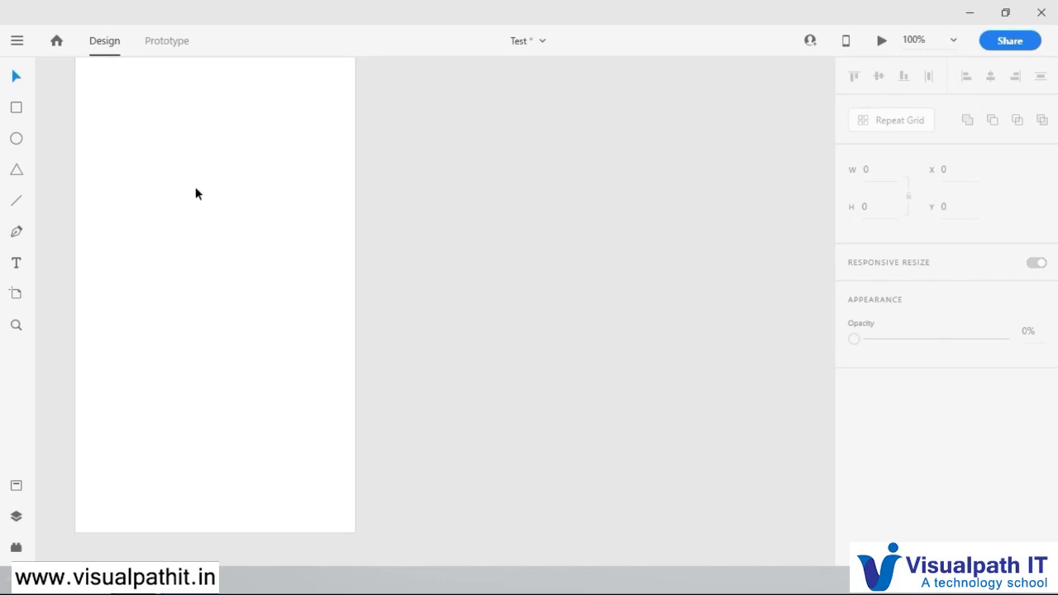
# Step: Pan across the artboard, view the canvas at 25% zoom and fit the whole artboard in view
pyautogui.press('space')
pyautogui.moveTo(161, 92); pyautogui.dragTo(431, 144)
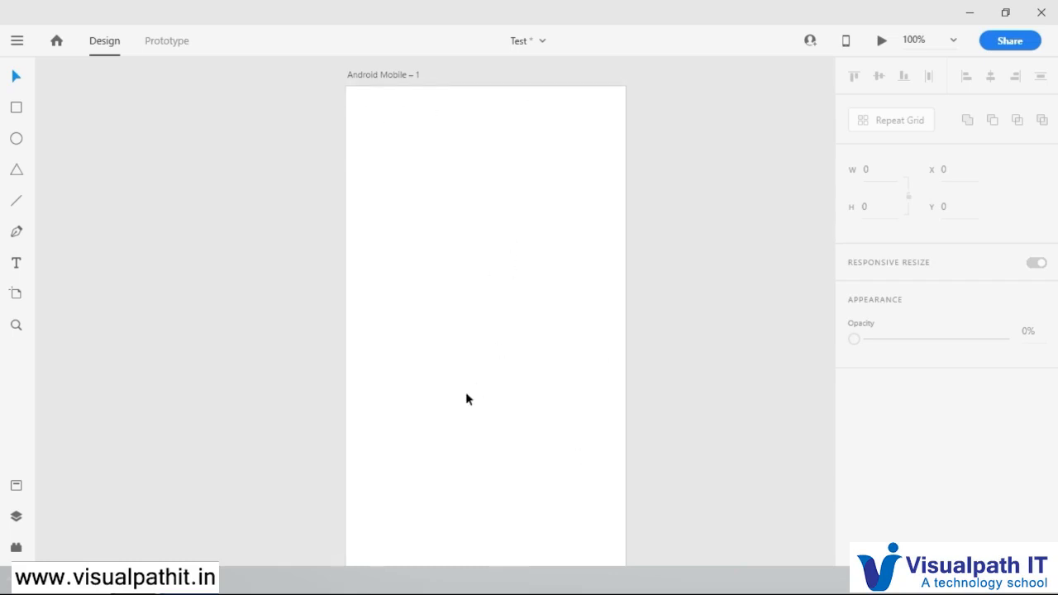
pyautogui.scroll(1, 392, 342)
pyautogui.scroll(-2, 393, 342)
pyautogui.scroll(1, 393, 335)
pyautogui.click(951, 41)
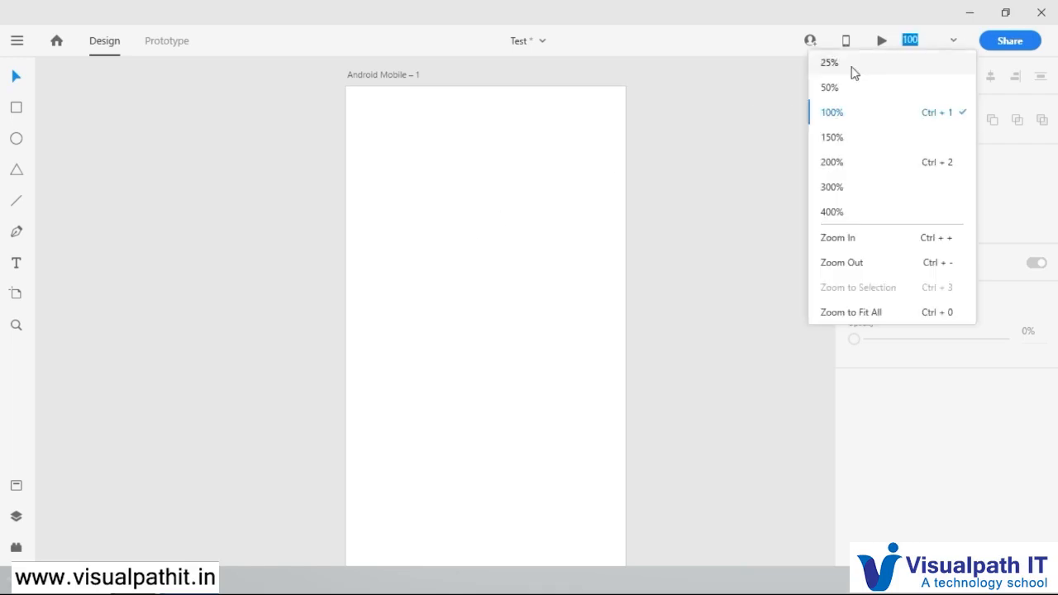
pyautogui.click(840, 64)
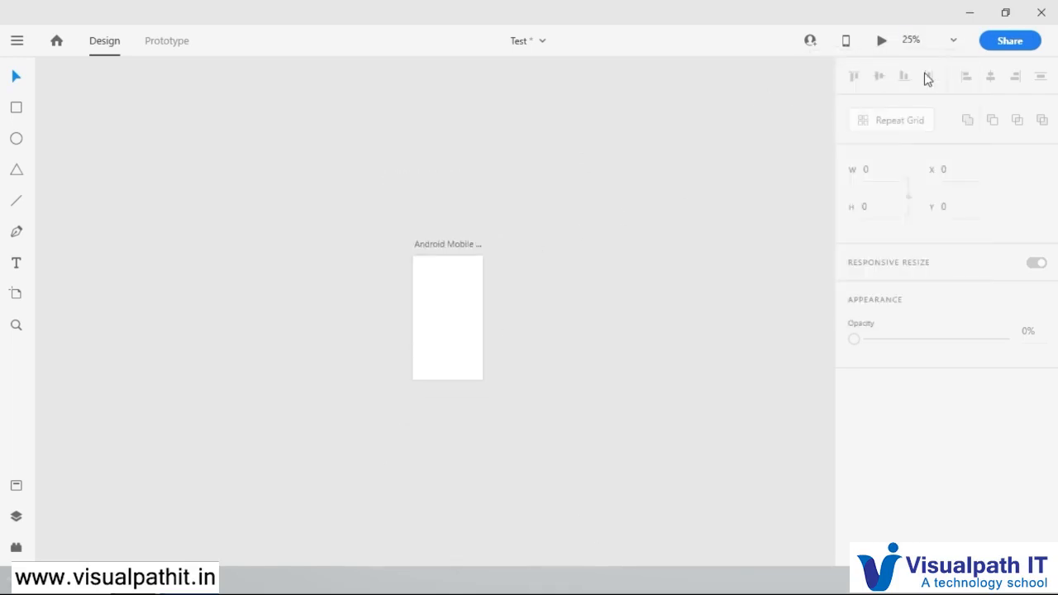
pyautogui.click(953, 41)
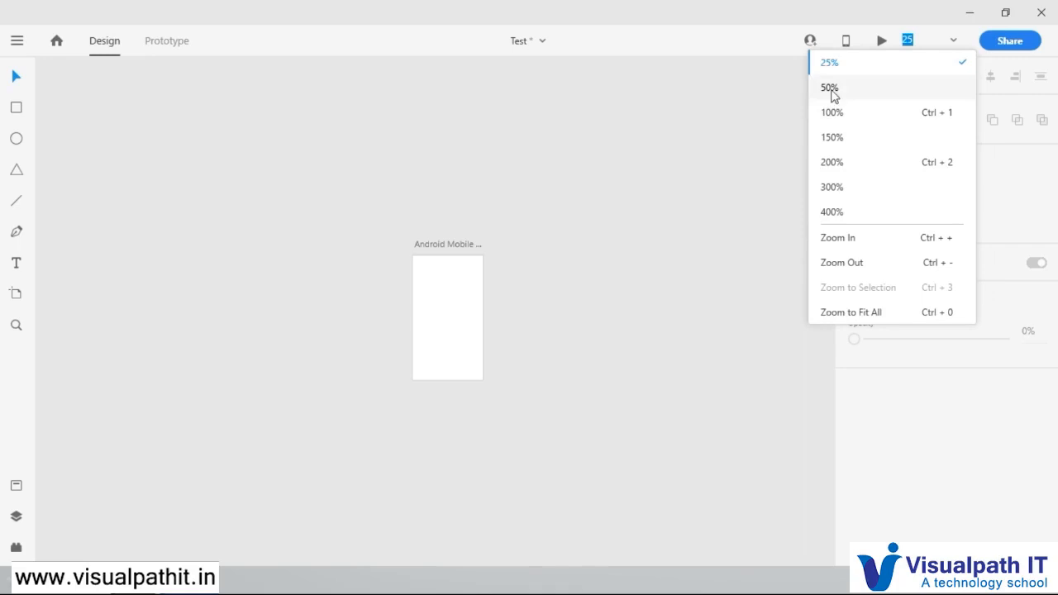
pyautogui.click(818, 312)
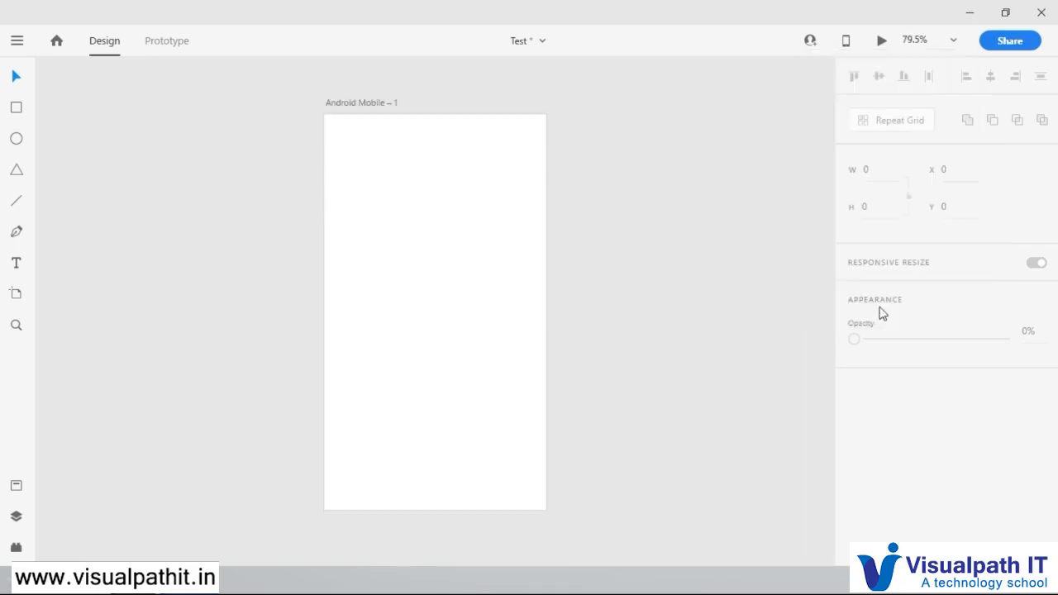
pyautogui.click(951, 40)
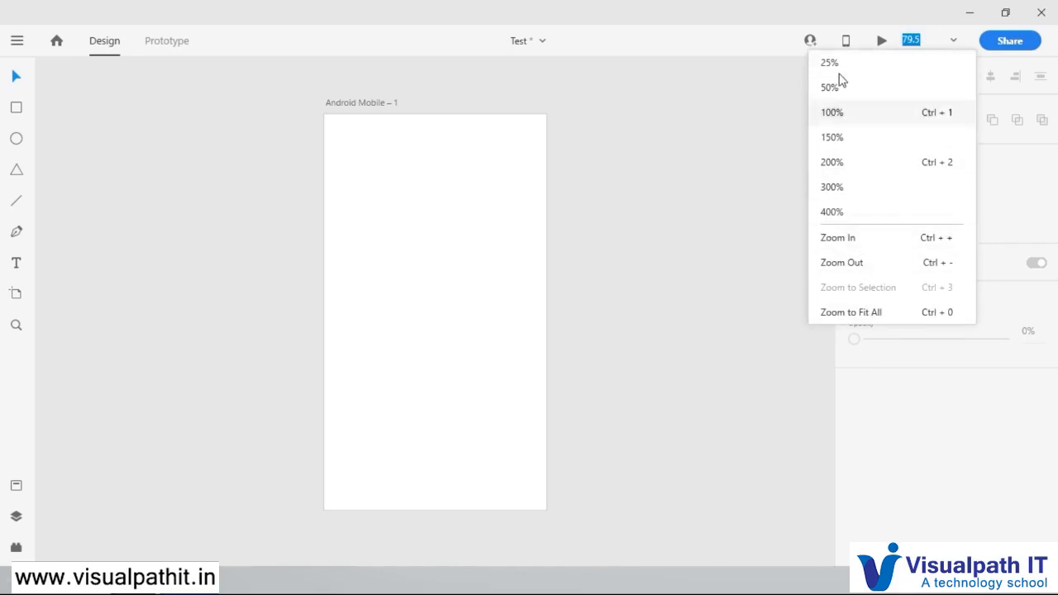
pyautogui.click(758, 226)
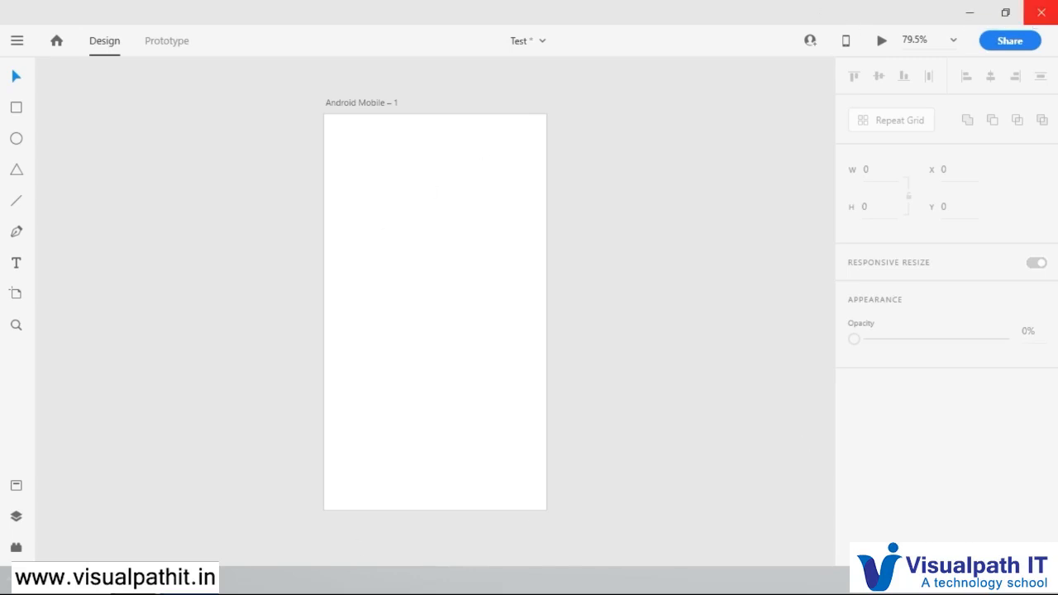
# Step: Move the Android Mobile artboard to about X -628, Y -358 on the pasteboard
pyautogui.click(16, 75)
pyautogui.moveTo(346, 105); pyautogui.dragTo(88, 77)
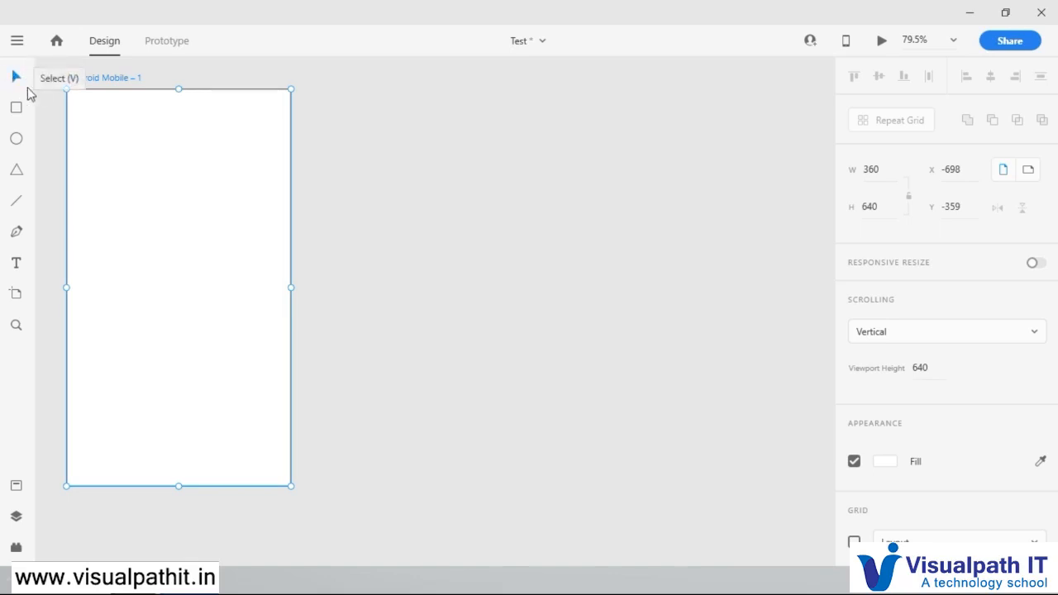
pyautogui.moveTo(92, 76); pyautogui.dragTo(136, 80)
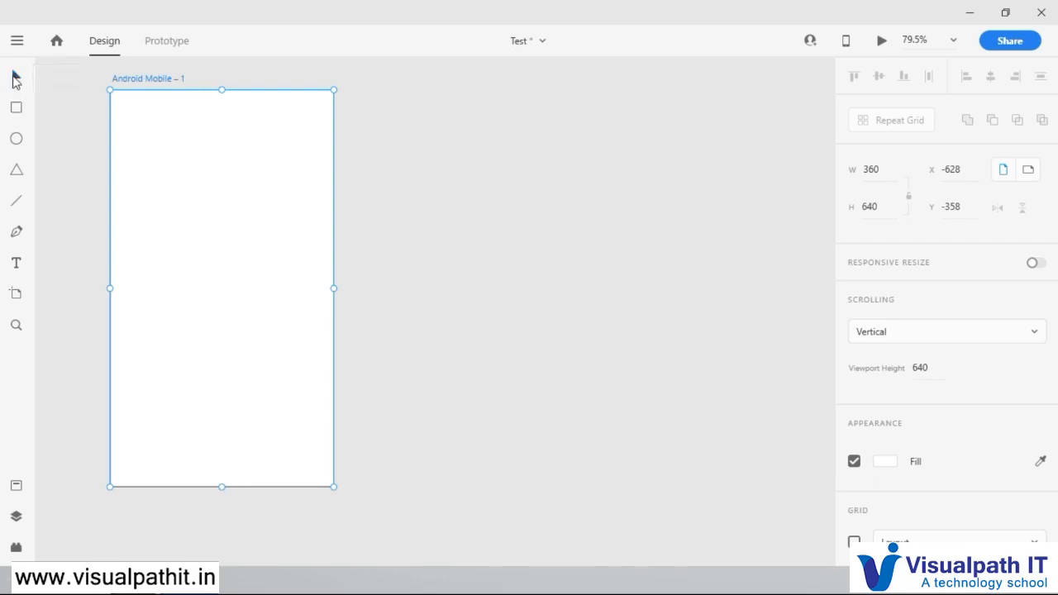
# Step: Rename the Android Mobile artboard as "login screen"
pyautogui.doubleClick(179, 78)
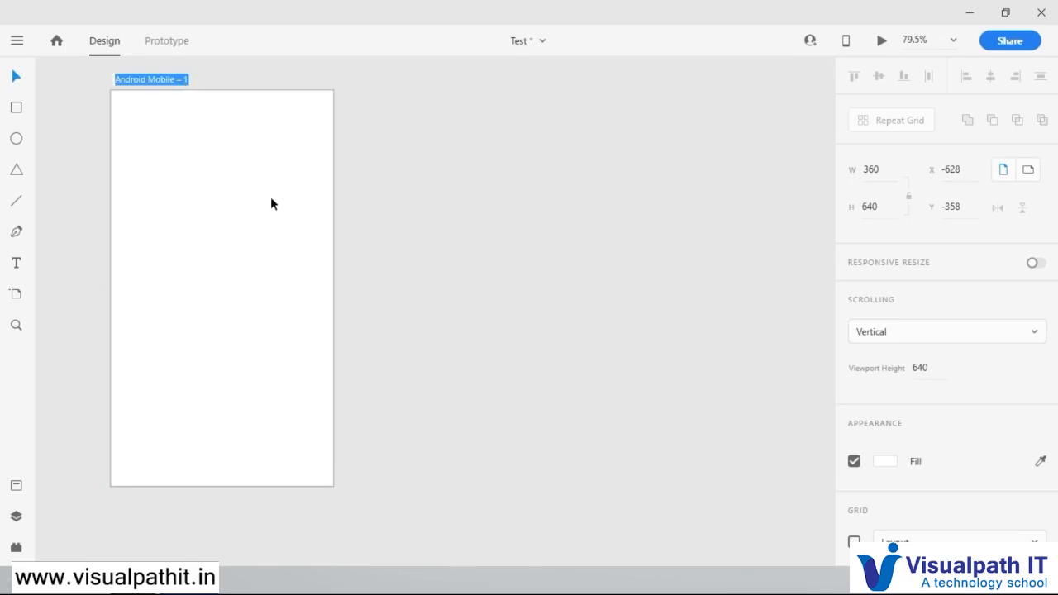
pyautogui.write('T')
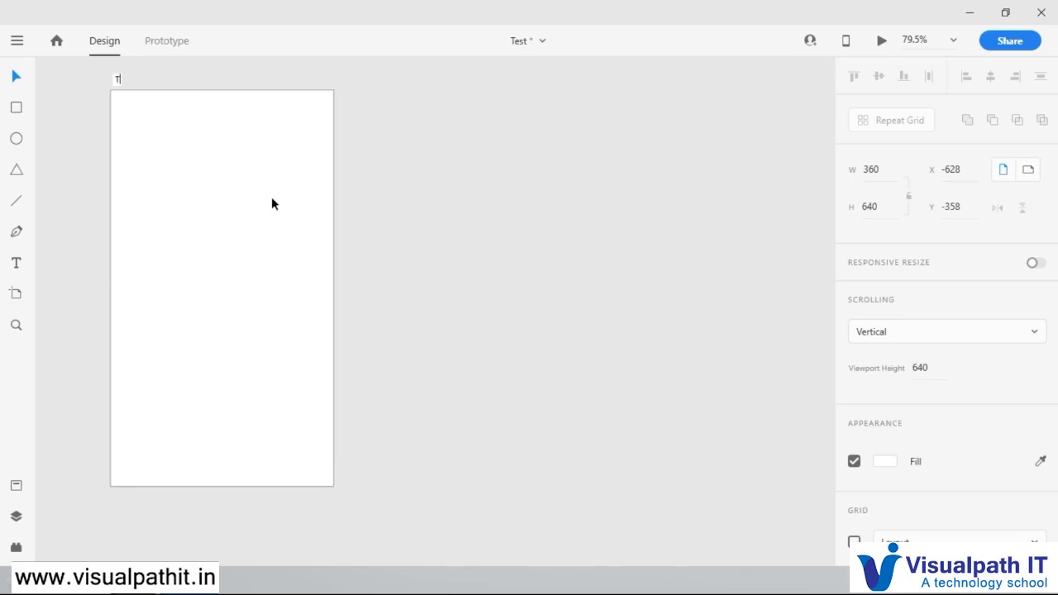
pyautogui.press('BackSpace')
pyautogui.write('login screen')
pyautogui.press('Return')
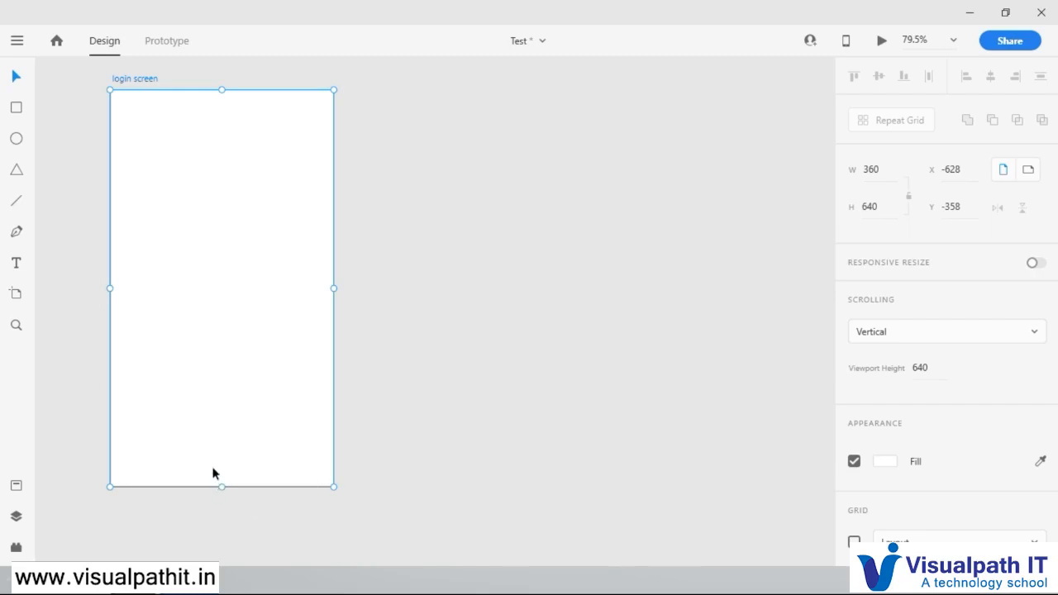
# Step: Stretch the login screen artboard downward to a height of about 797, dismissing the Fixed Position Property tip, and inspect the area beyond the viewport line
pyautogui.scroll(-1, 252, 459)
pyautogui.scroll(1, 253, 459)
pyautogui.moveTo(220, 488); pyautogui.dragTo(212, 447)
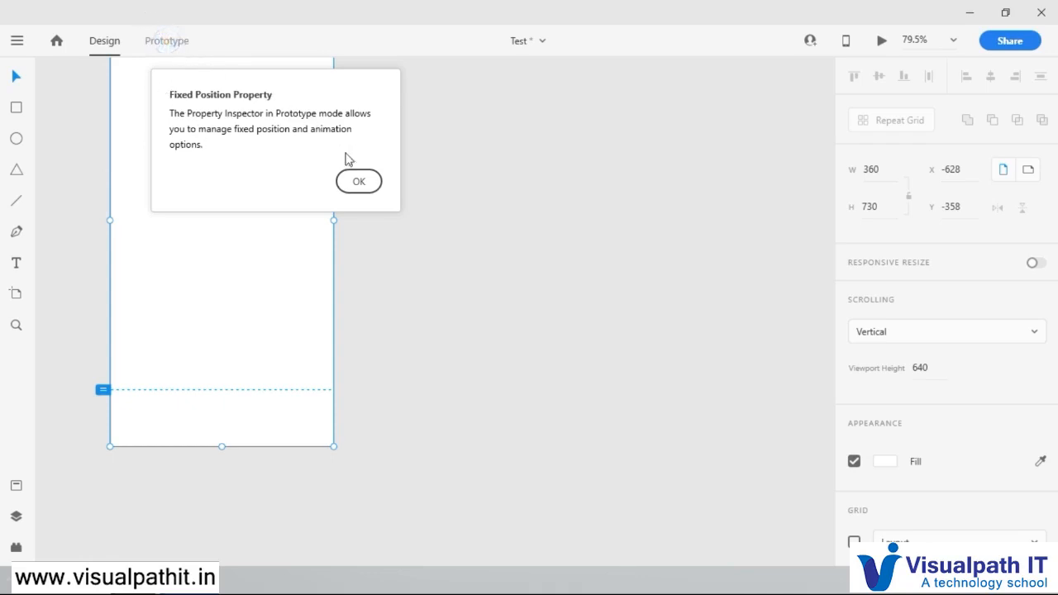
pyautogui.click(355, 181)
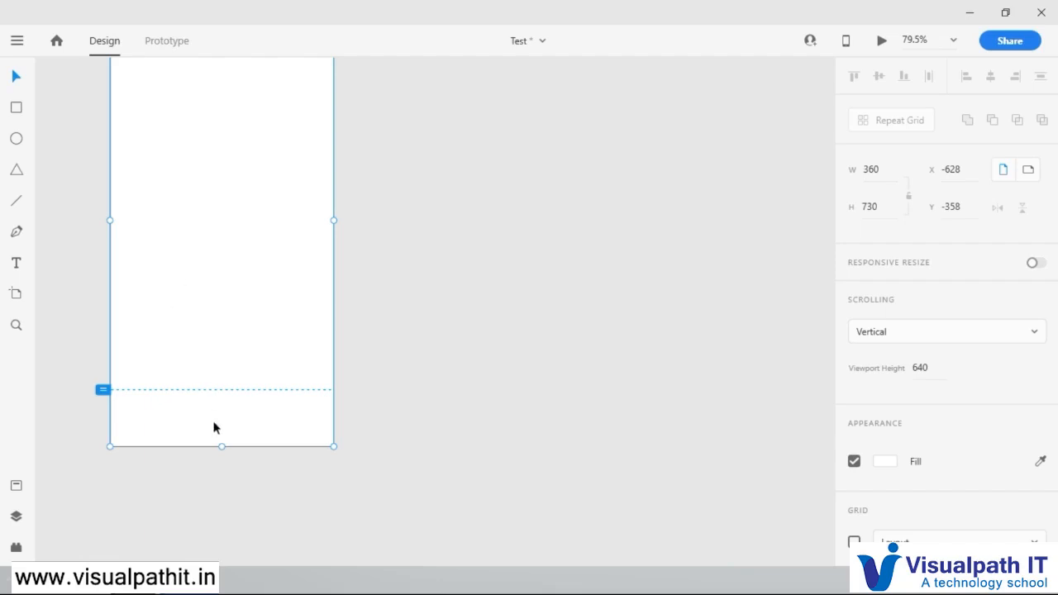
pyautogui.moveTo(221, 446); pyautogui.dragTo(235, 488)
pyautogui.scroll(2, 201, 346)
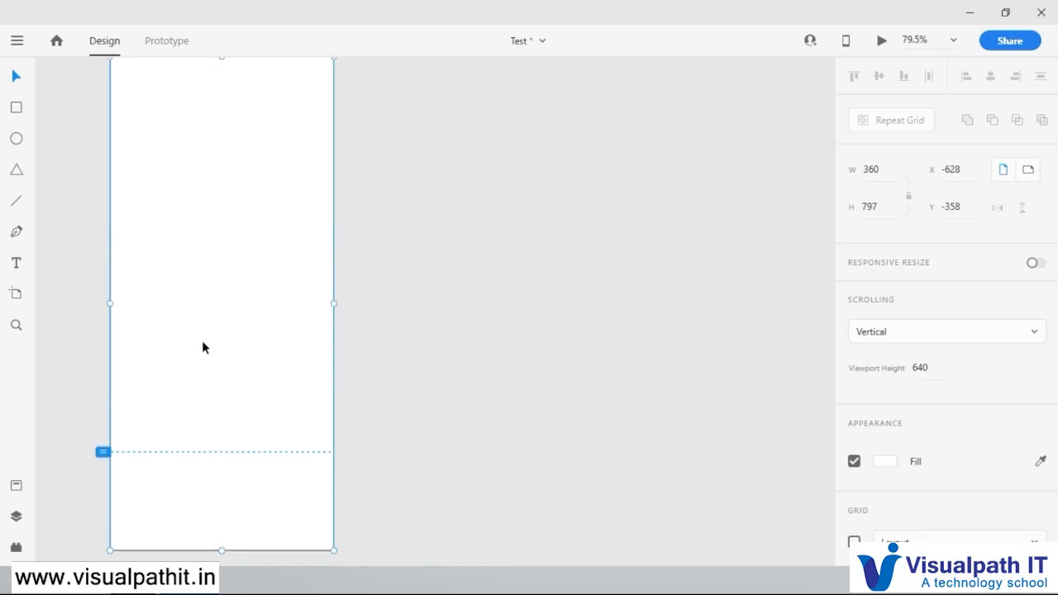
pyautogui.scroll(1, 203, 341)
pyautogui.scroll(-3, 202, 342)
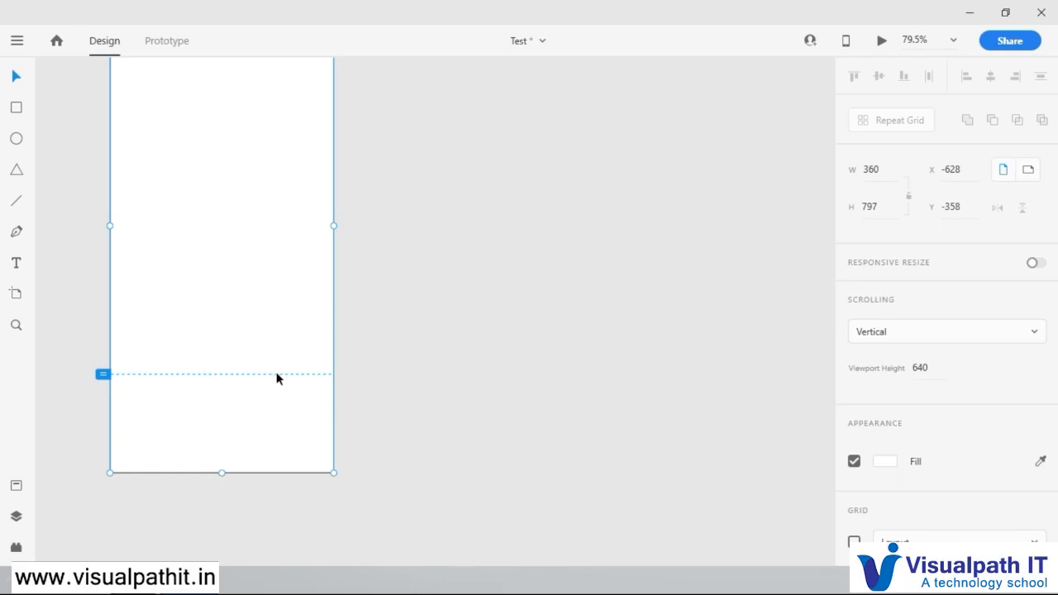
pyautogui.scroll(1, 276, 378)
pyautogui.scroll(3, 276, 378)
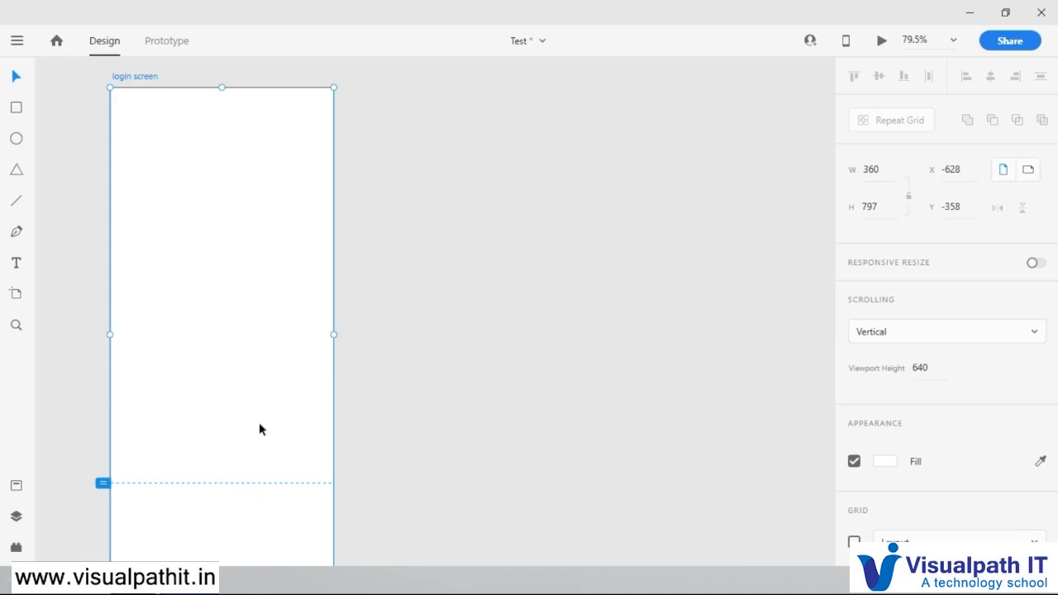
pyautogui.scroll(-2, 259, 510)
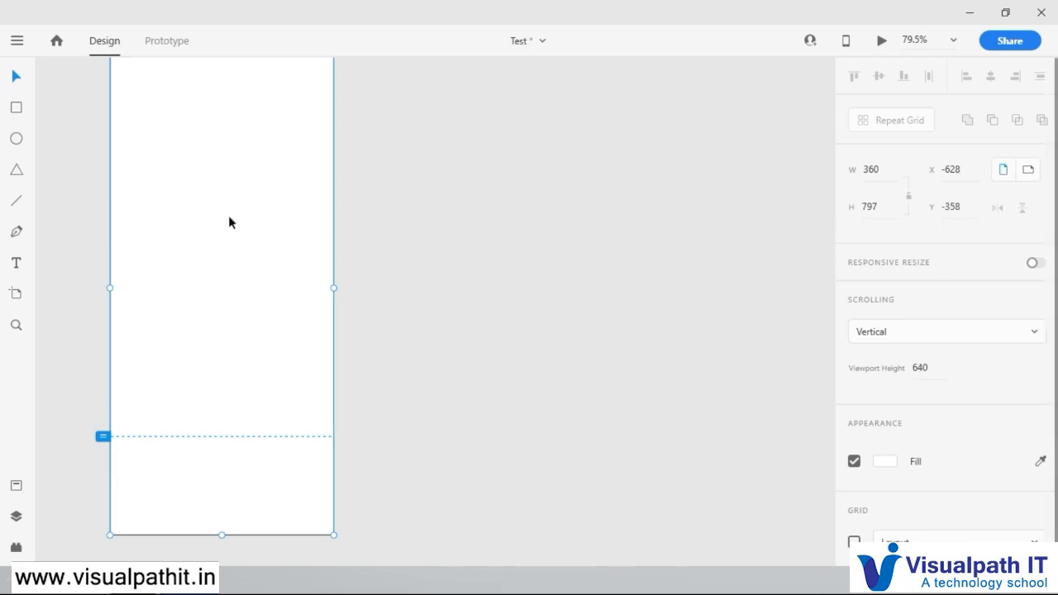
pyautogui.scroll(2, 248, 200)
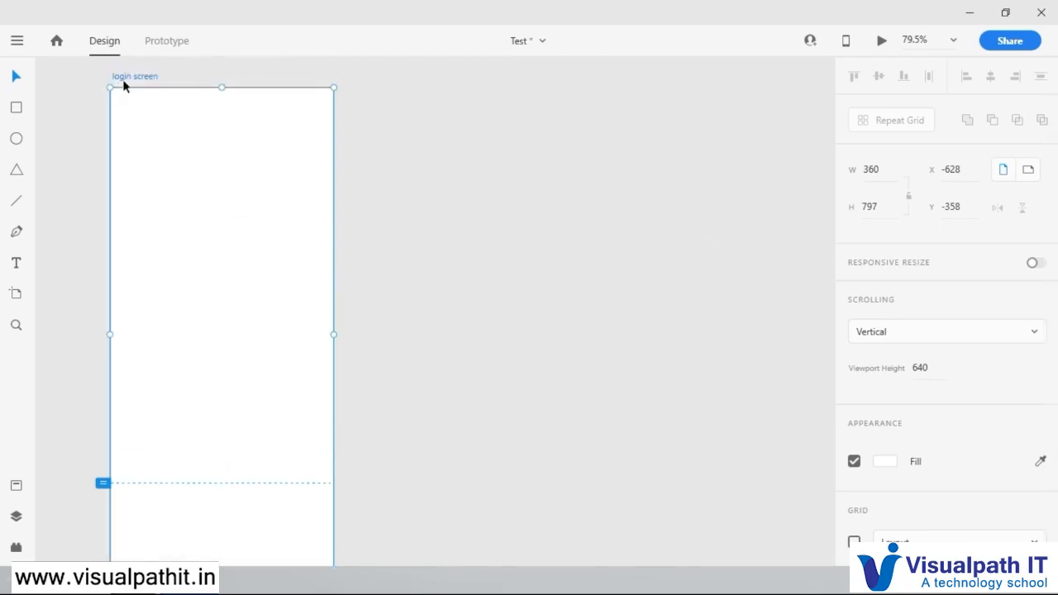
# Step: Reselect the login screen artboard and set its height to 800
pyautogui.click(643, 161)
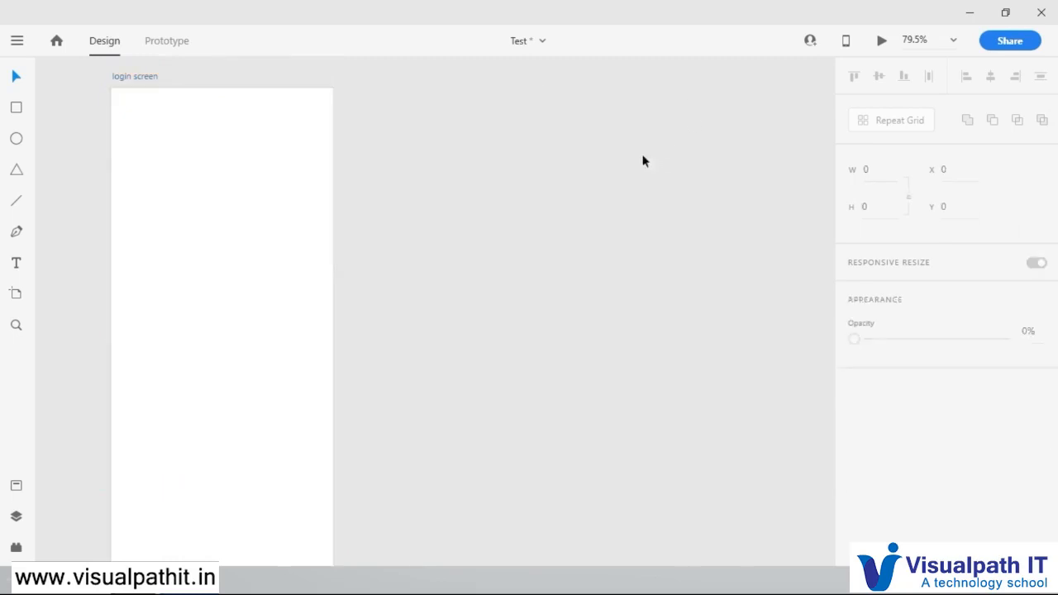
pyautogui.click(158, 78)
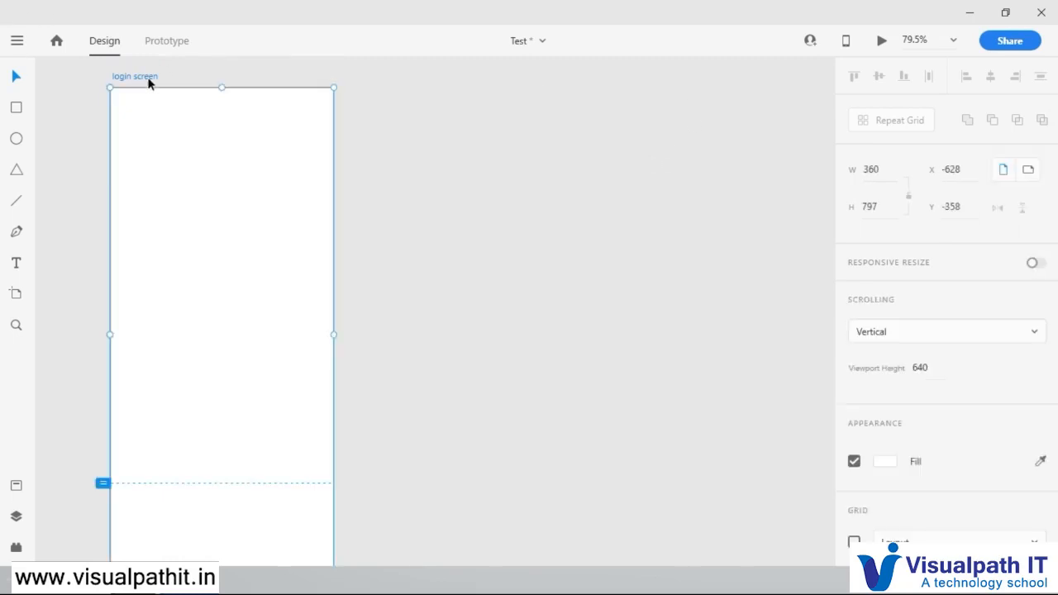
pyautogui.click(872, 206)
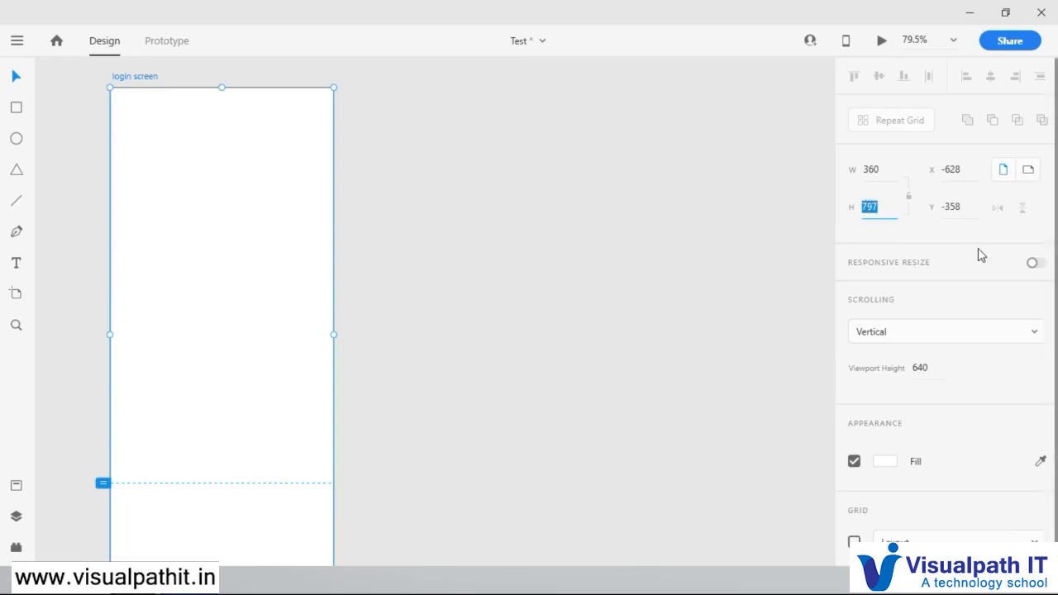
pyautogui.write('800')
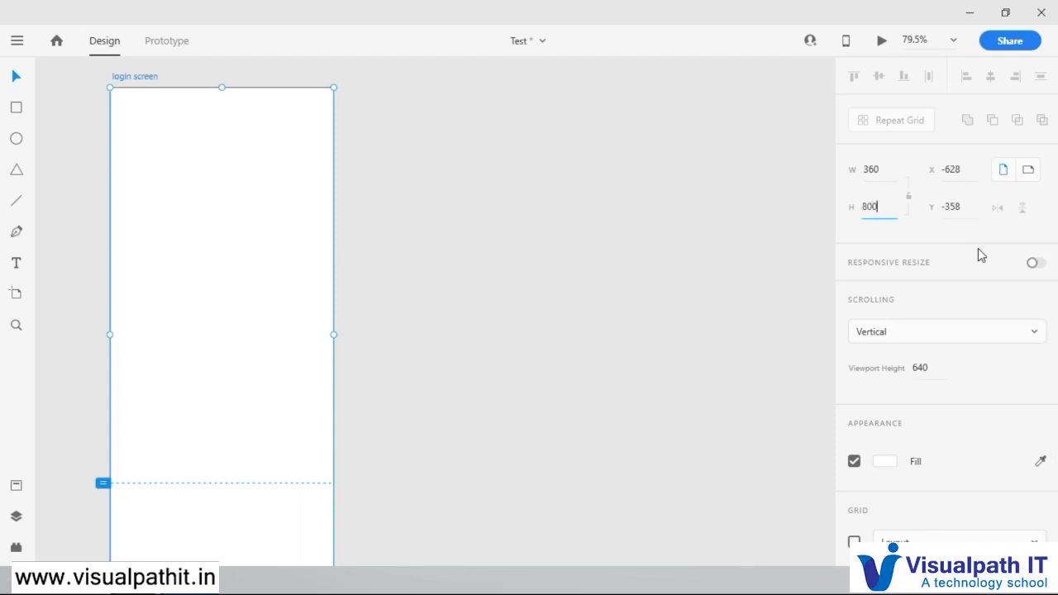
pyautogui.press('Return')
pyautogui.scroll(-3, 450, 292)
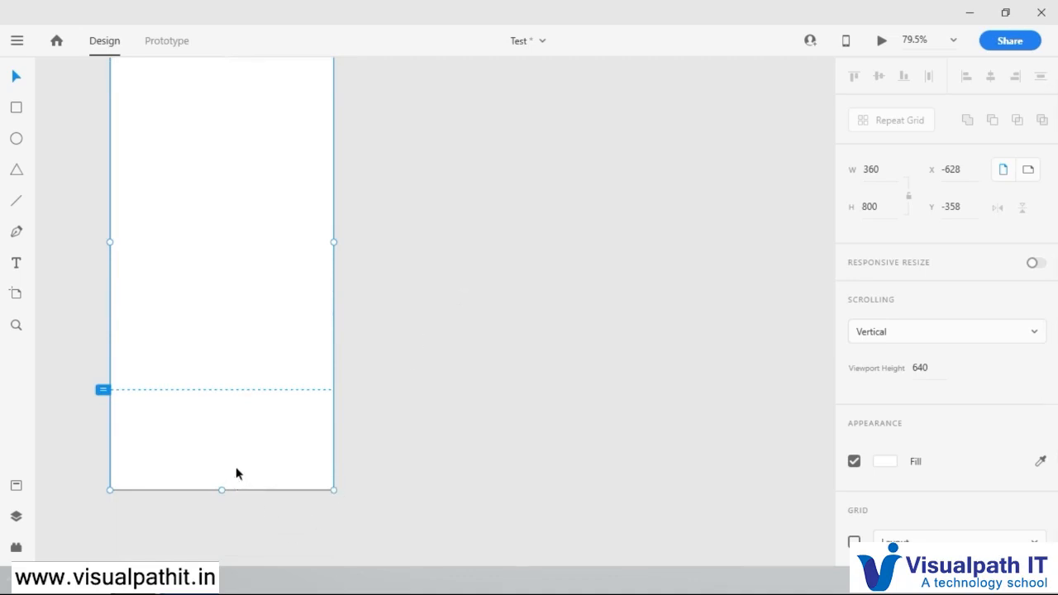
pyautogui.scroll(3, 236, 473)
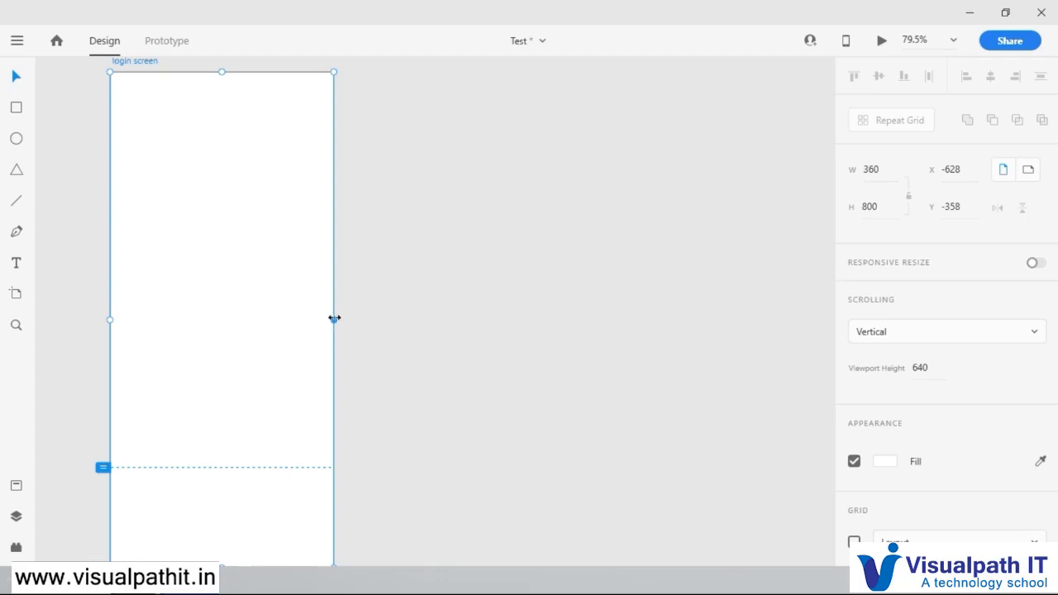
# Step: Widen the login screen artboard to about 618 by its edge, and set its width to exactly 400
pyautogui.moveTo(334, 318); pyautogui.dragTo(494, 329)
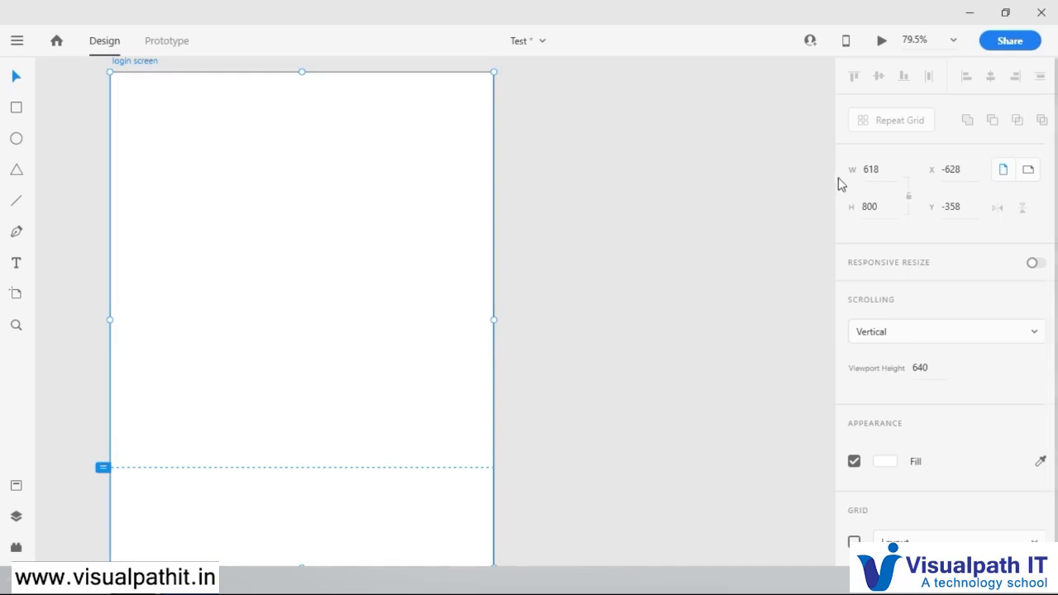
pyautogui.click(737, 276)
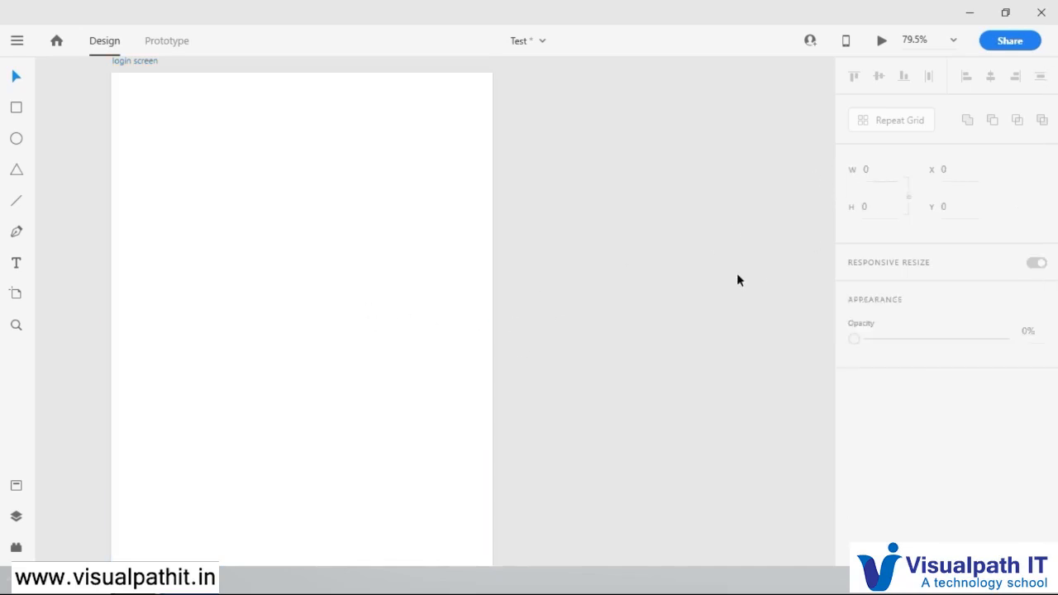
pyautogui.click(248, 220)
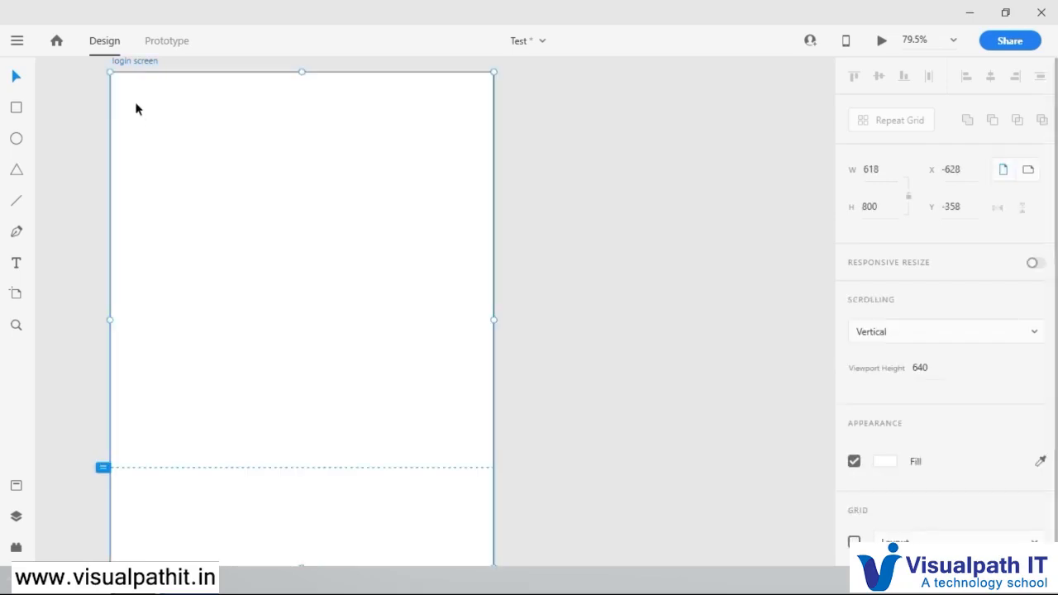
pyautogui.click(872, 172)
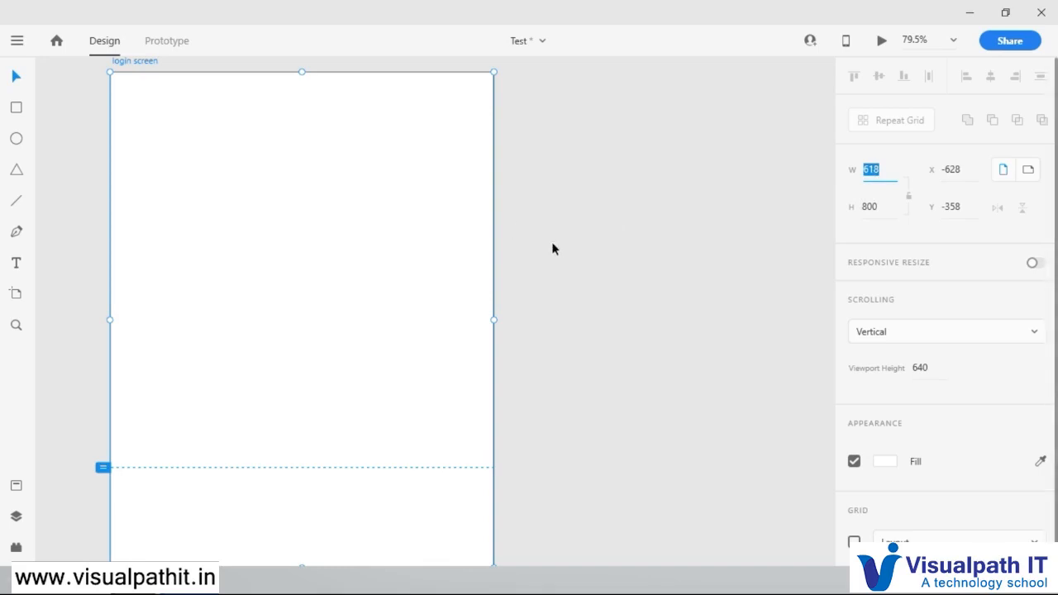
pyautogui.write('400')
pyautogui.press('Return')
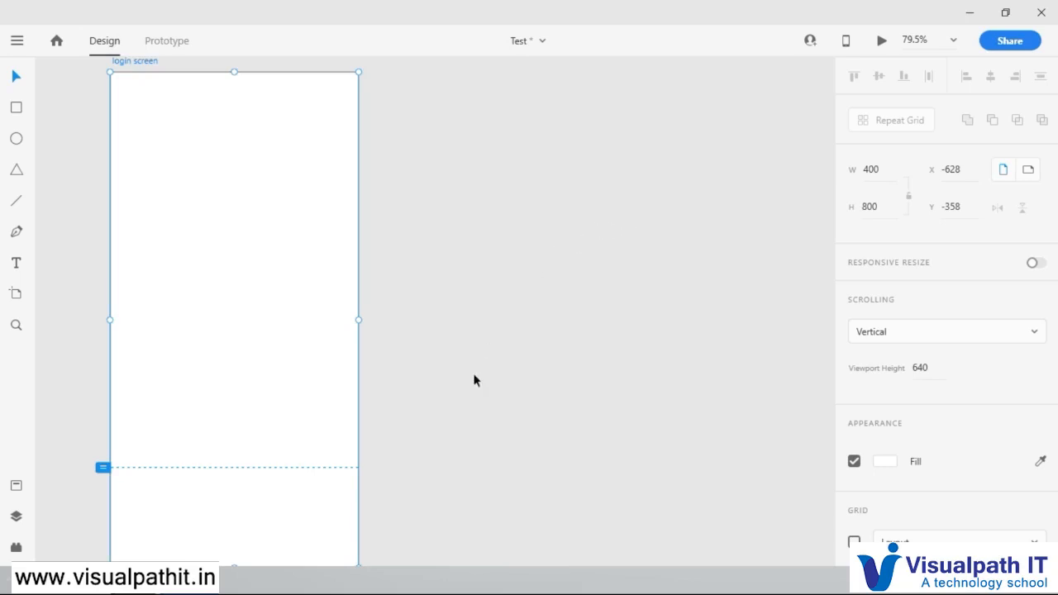
pyautogui.scroll(1, 335, 281)
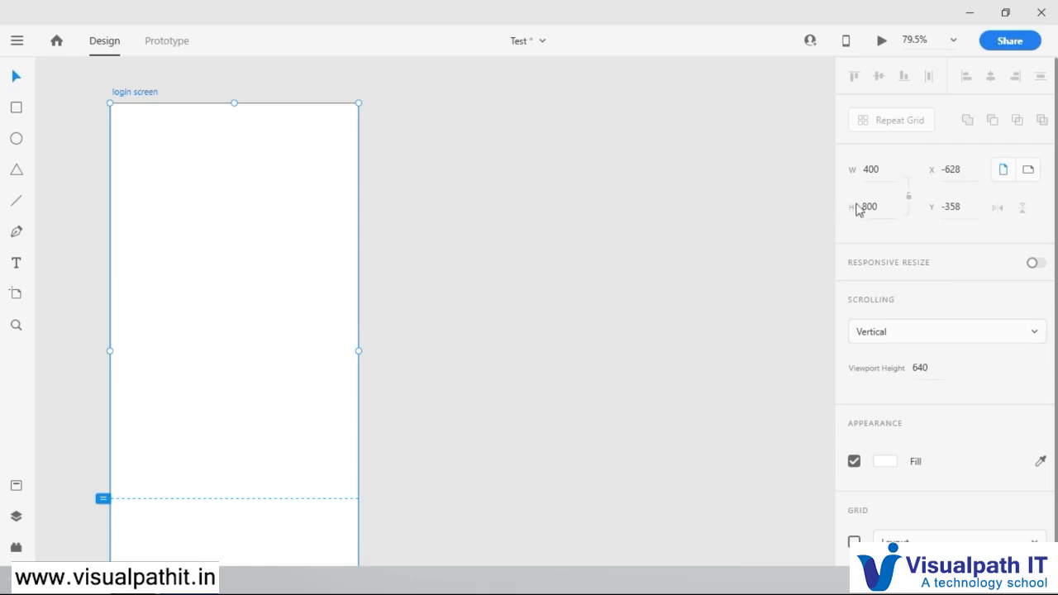
# Step: Try the aspect ratio lock on the login screen artboard, and switch its orientation to landscape and back to portrait
pyautogui.click(909, 197)
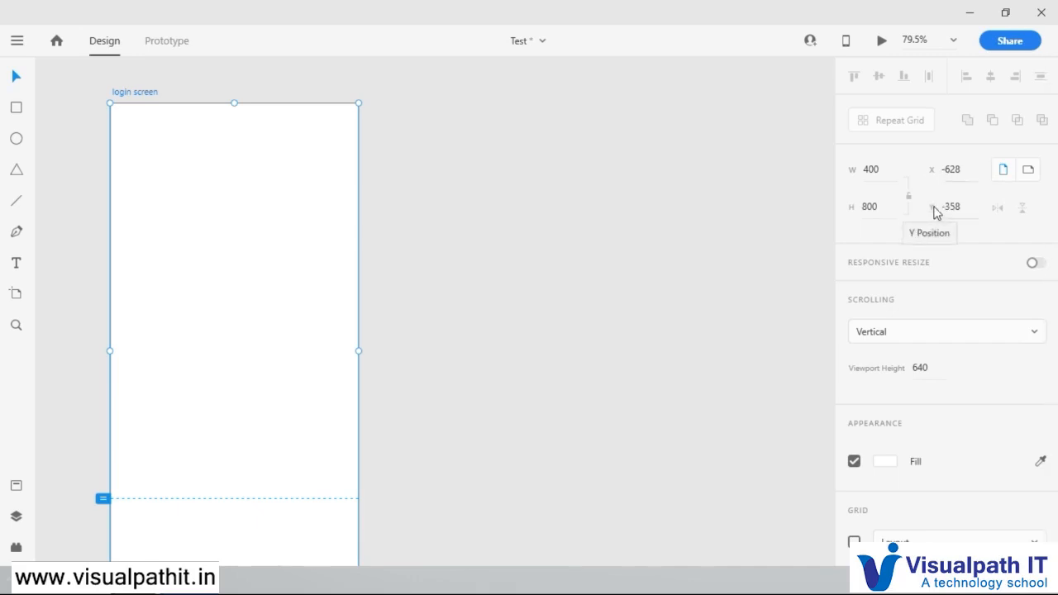
pyautogui.click(1028, 170)
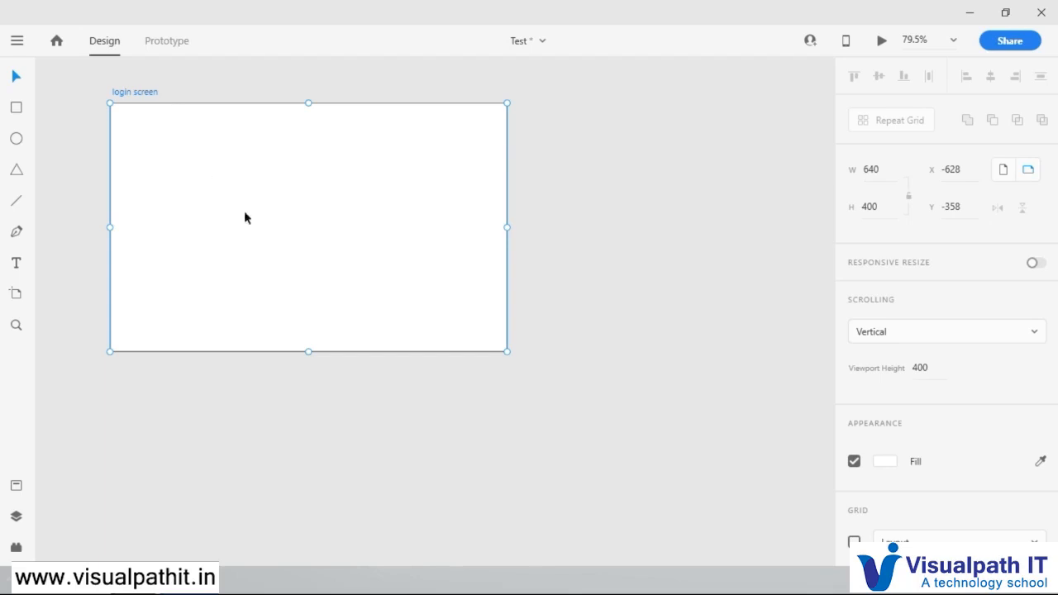
pyautogui.click(1003, 171)
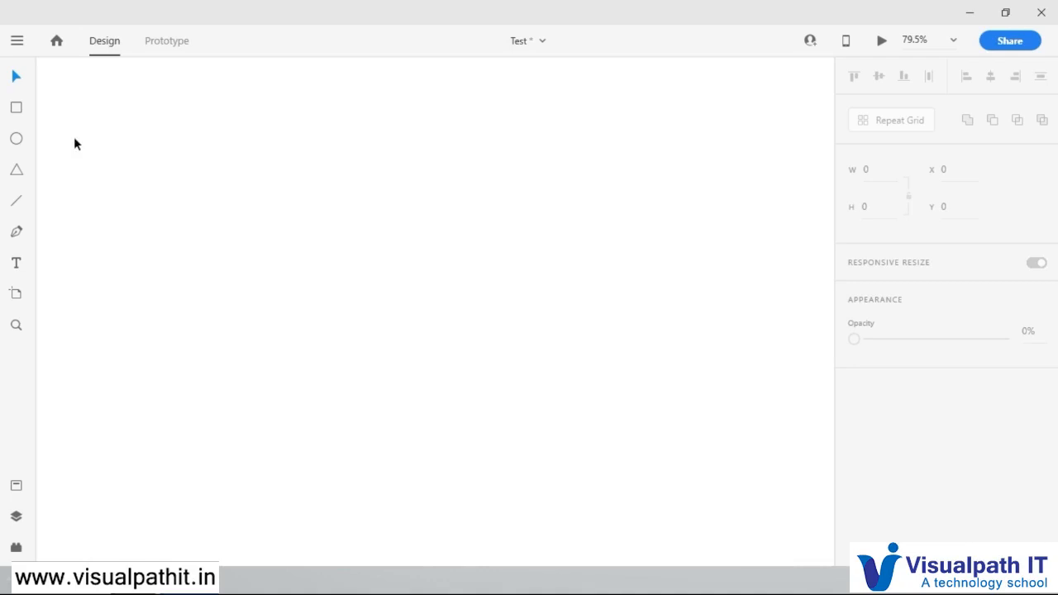
# Step: Create a separate document from the Android Mobile (360 × 640) preset on the home screen, reposition its window and close it
pyautogui.click(61, 44)
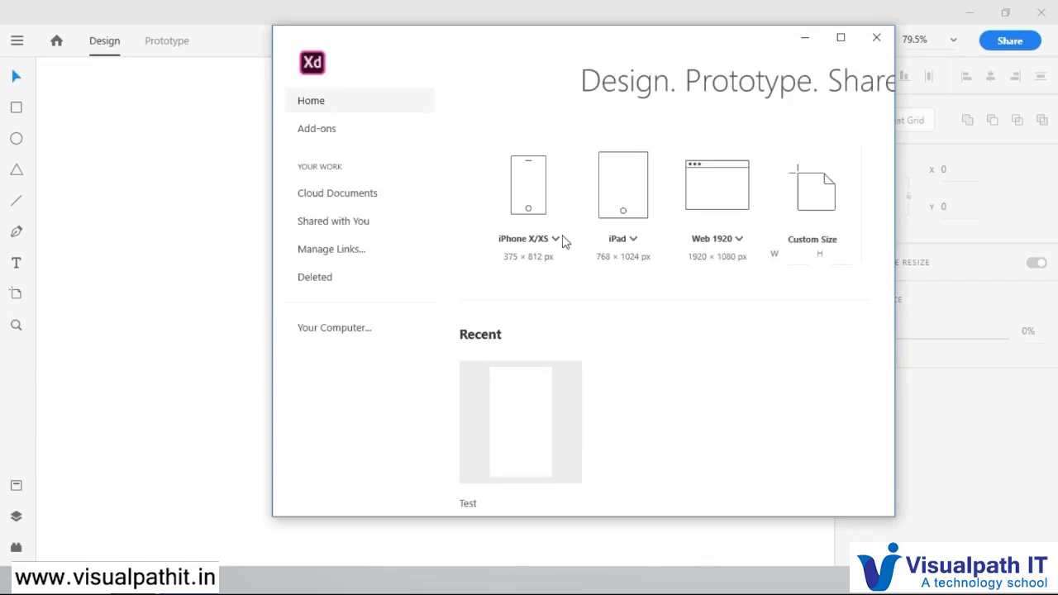
pyautogui.click(556, 239)
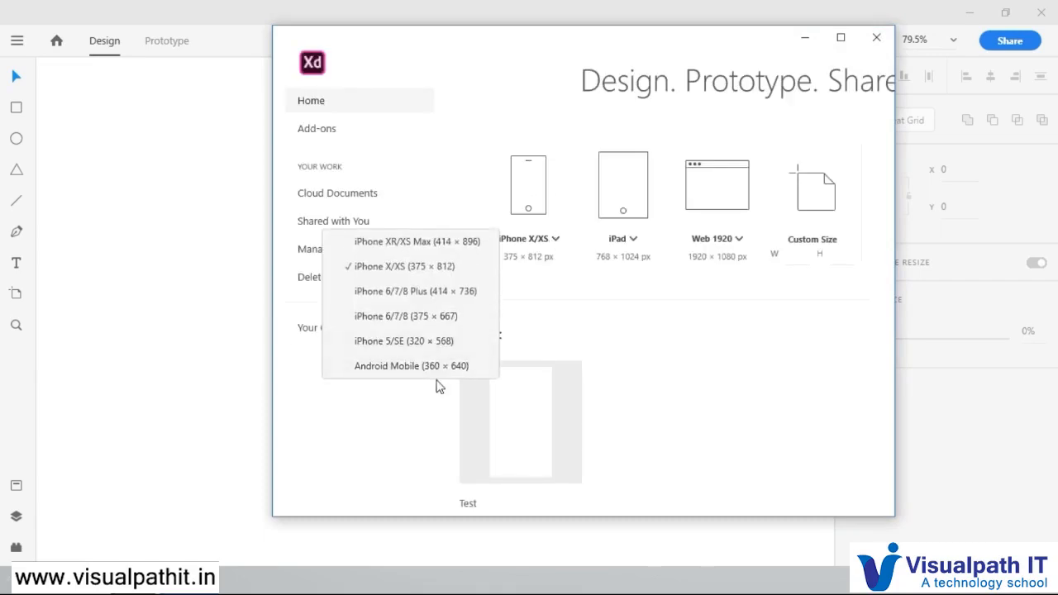
pyautogui.press('Escape')
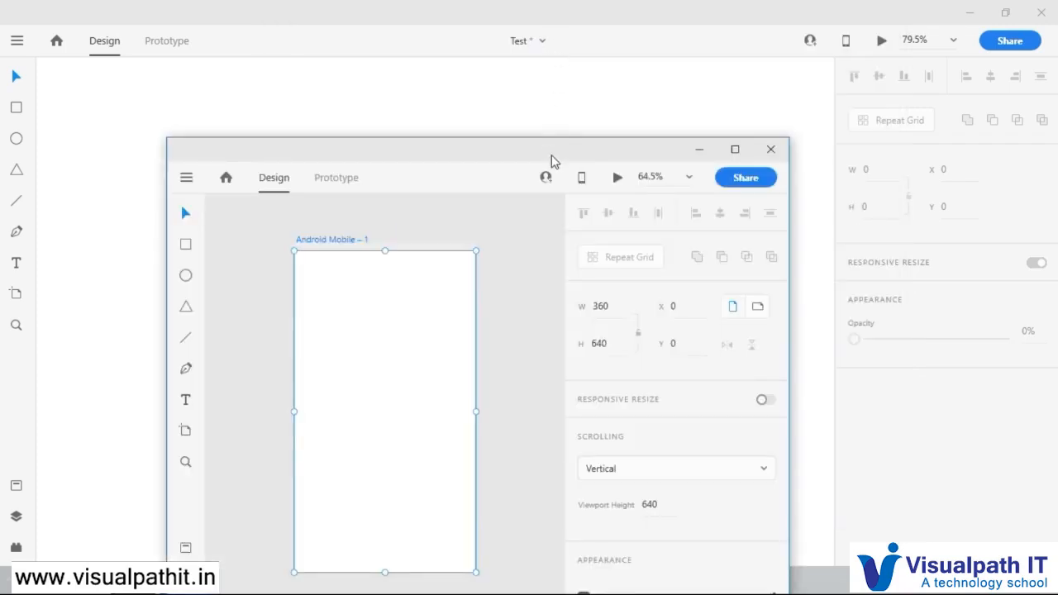
pyautogui.moveTo(553, 160); pyautogui.dragTo(520, 91)
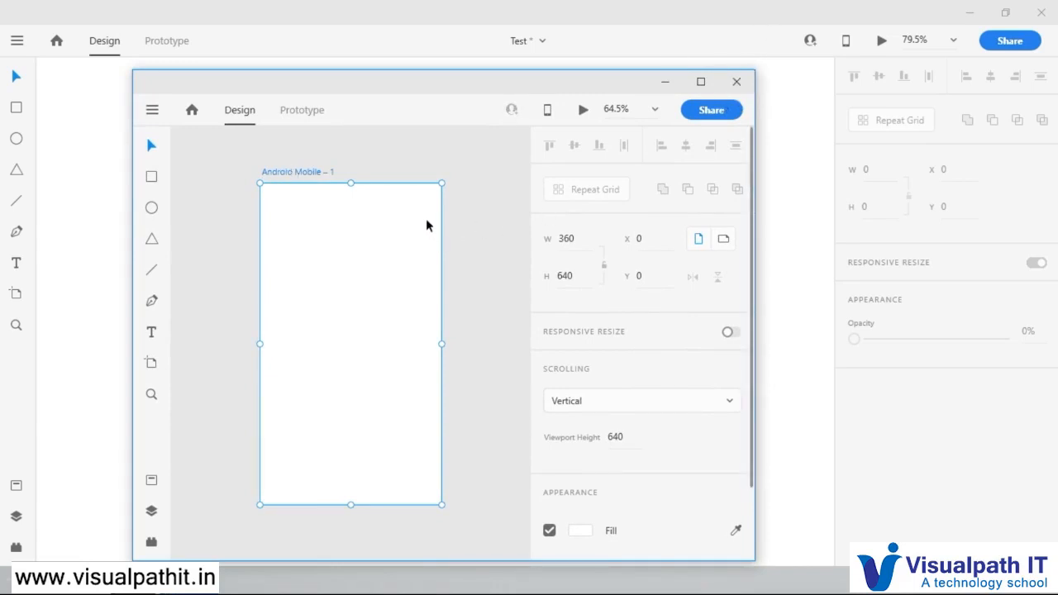
pyautogui.click(733, 85)
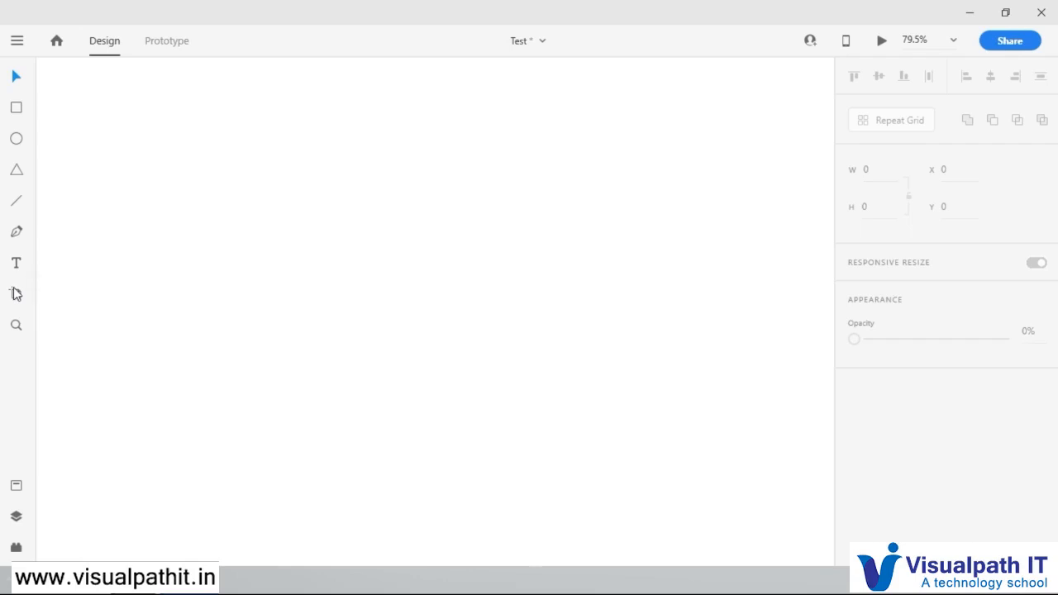
# Step: Draw a custom artboard about 340 × 533, and replace it with Android Mobile and iPhone X/XS preset artboards
pyautogui.click(16, 293)
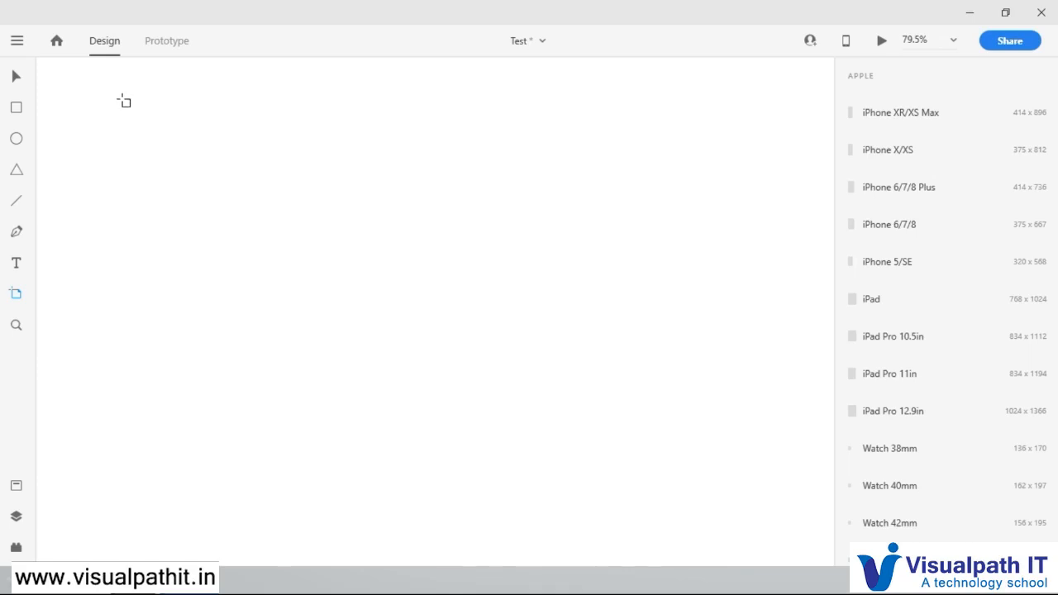
pyautogui.moveTo(122, 98); pyautogui.dragTo(333, 368)
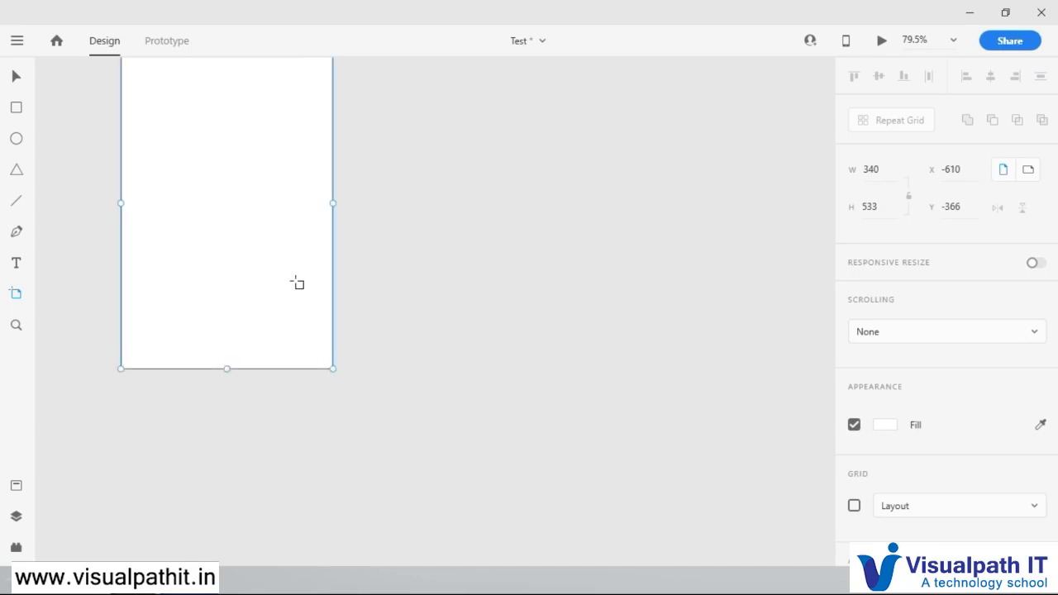
pyautogui.scroll(2, 299, 284)
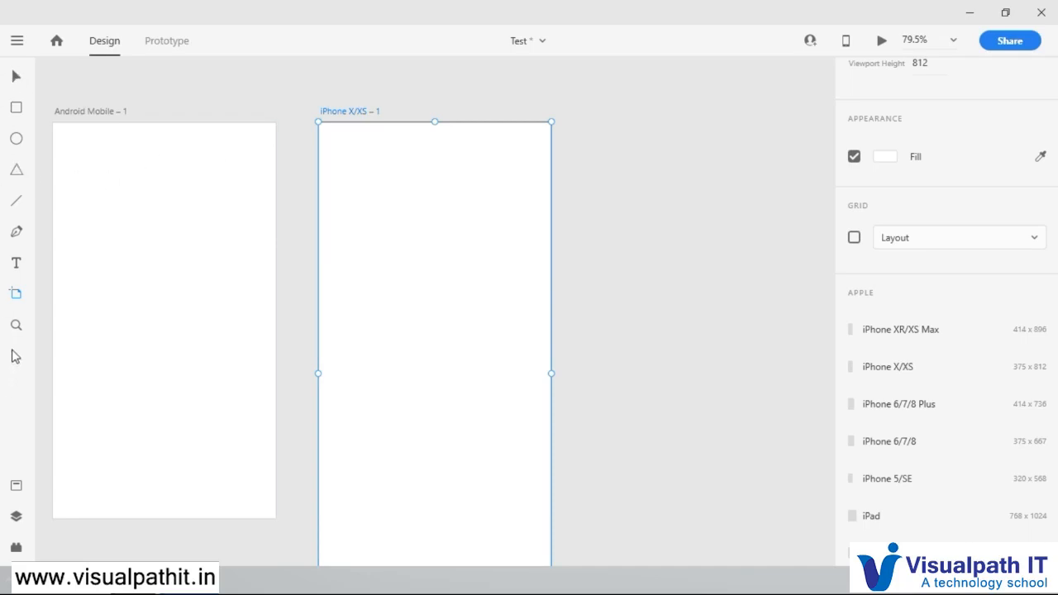
# Step: Delete the iPhone X/XS artboard, and move the Android Mobile artboard to about X -183, Y -401
pyautogui.click(17, 78)
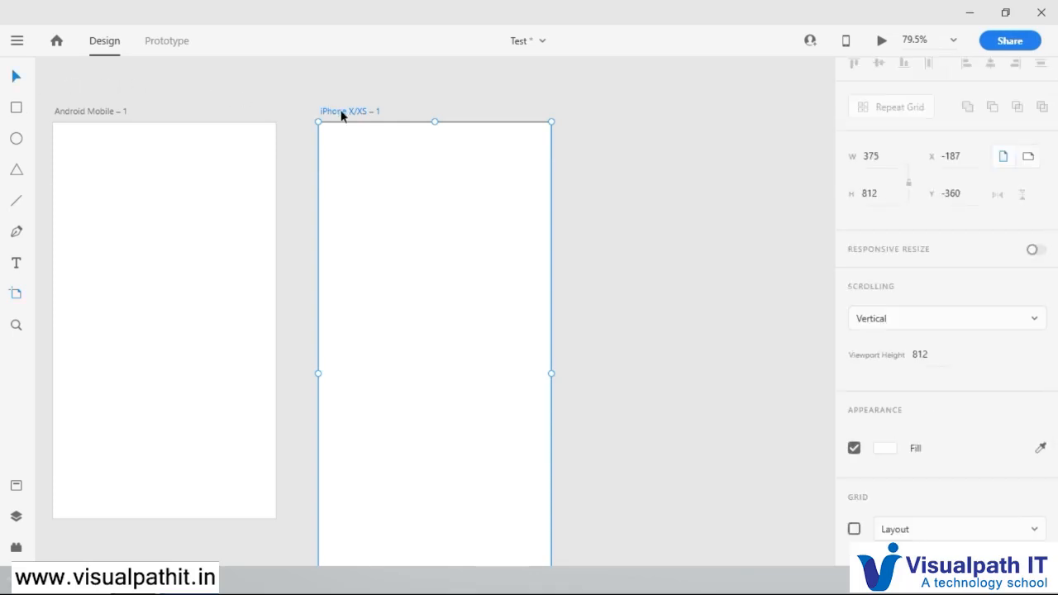
pyautogui.press('Delete')
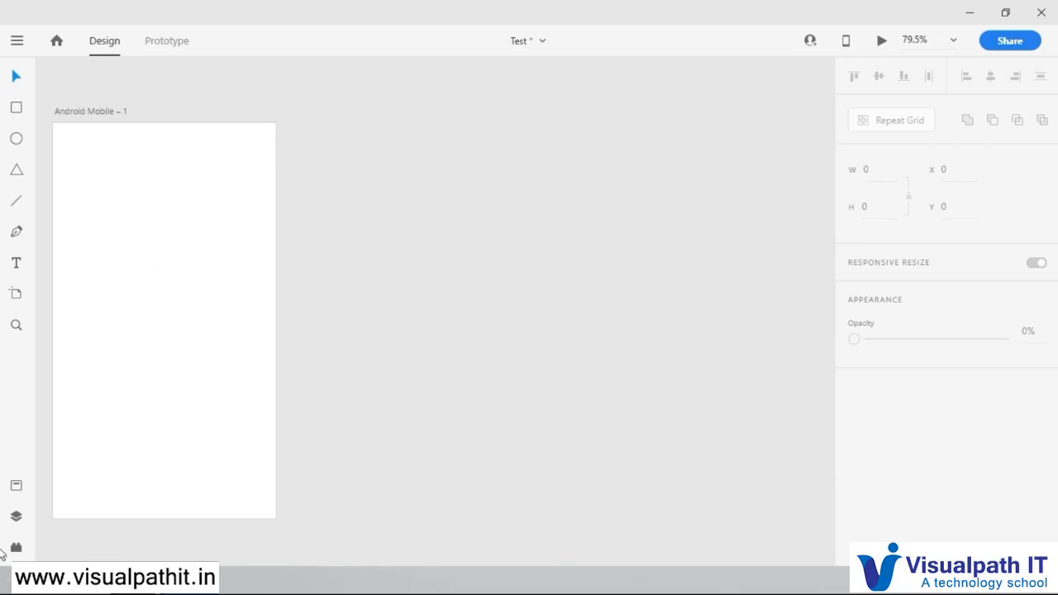
pyautogui.moveTo(75, 112); pyautogui.dragTo(348, 89)
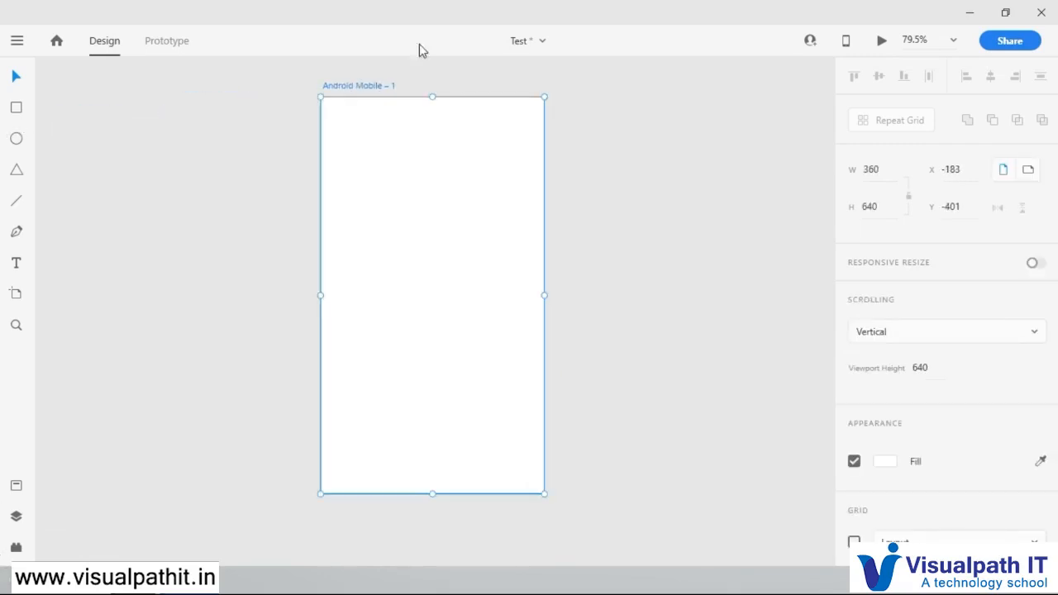
# Step: Draw a rectangle about 257 × 80 near the top of the Android Mobile artboard, undoing the tiny stray rectangle drawn inside it
pyautogui.click(957, 41)
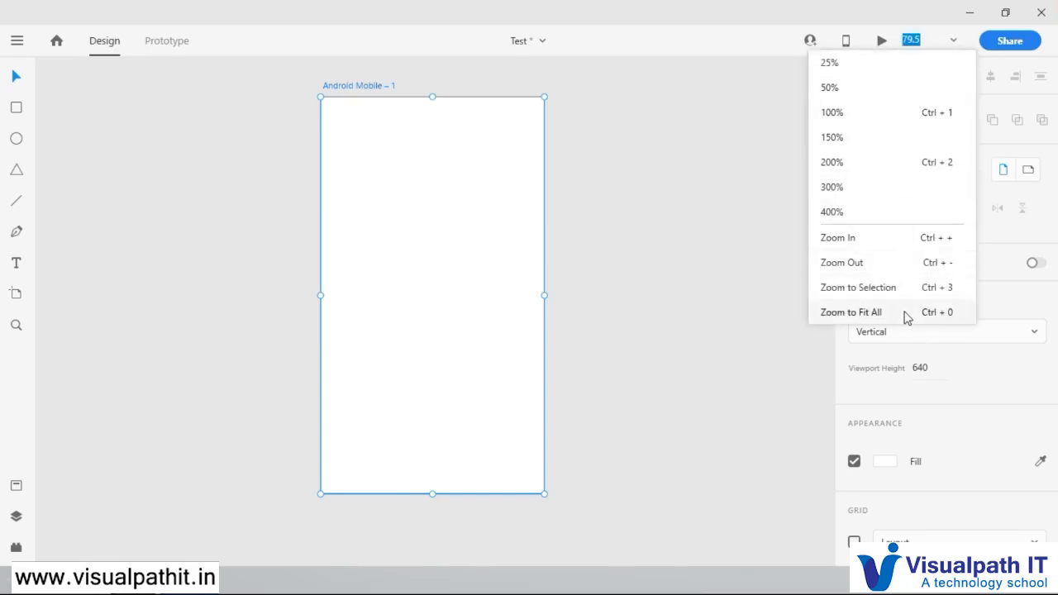
pyautogui.click(906, 313)
pyautogui.click(943, 42)
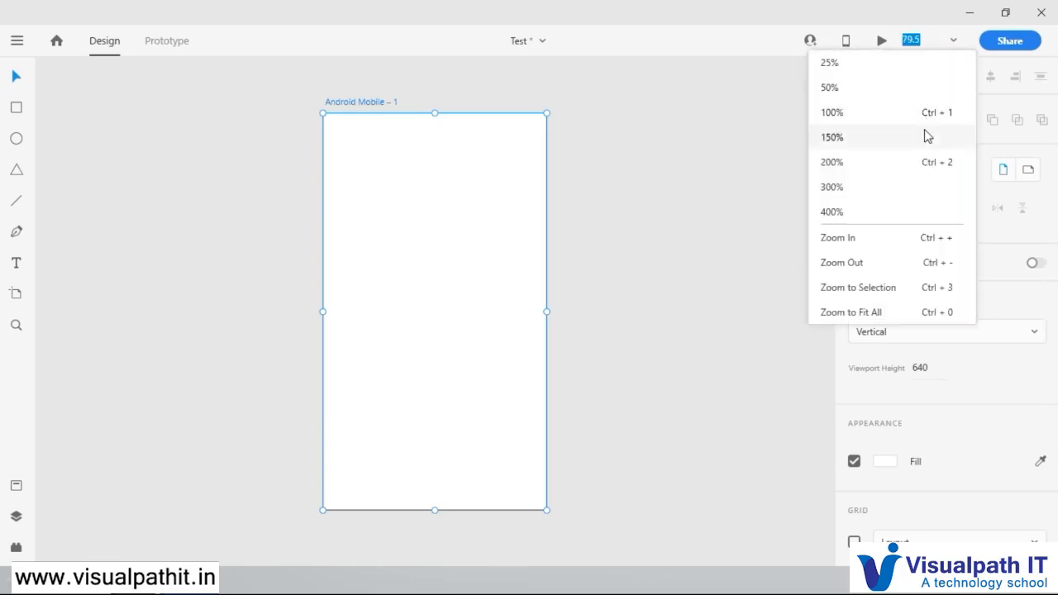
pyautogui.click(925, 115)
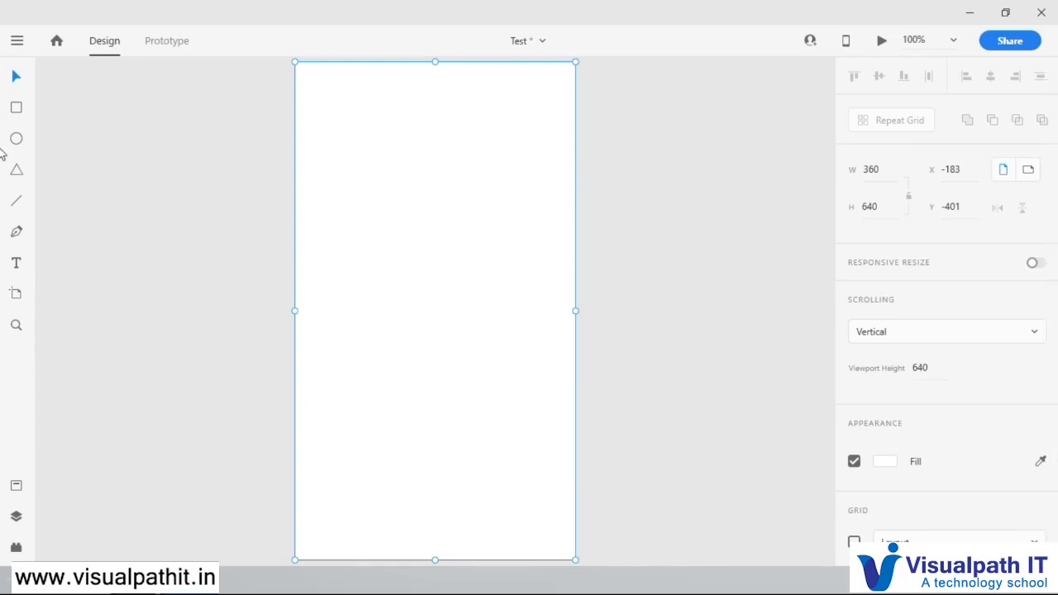
pyautogui.click(16, 110)
pyautogui.click(336, 104)
pyautogui.moveTo(411, 182)
pyautogui.mouseDown()
pyautogui.moveTo(501, 276)
pyautogui.moveTo(533, 163)
pyautogui.mouseUp()
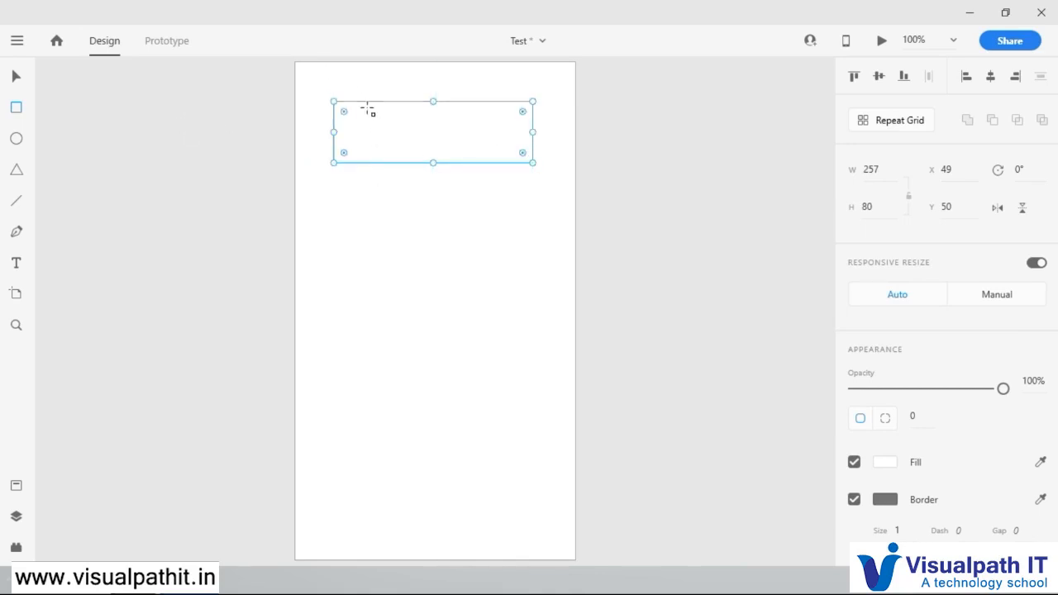
pyautogui.moveTo(523, 129); pyautogui.dragTo(524, 141)
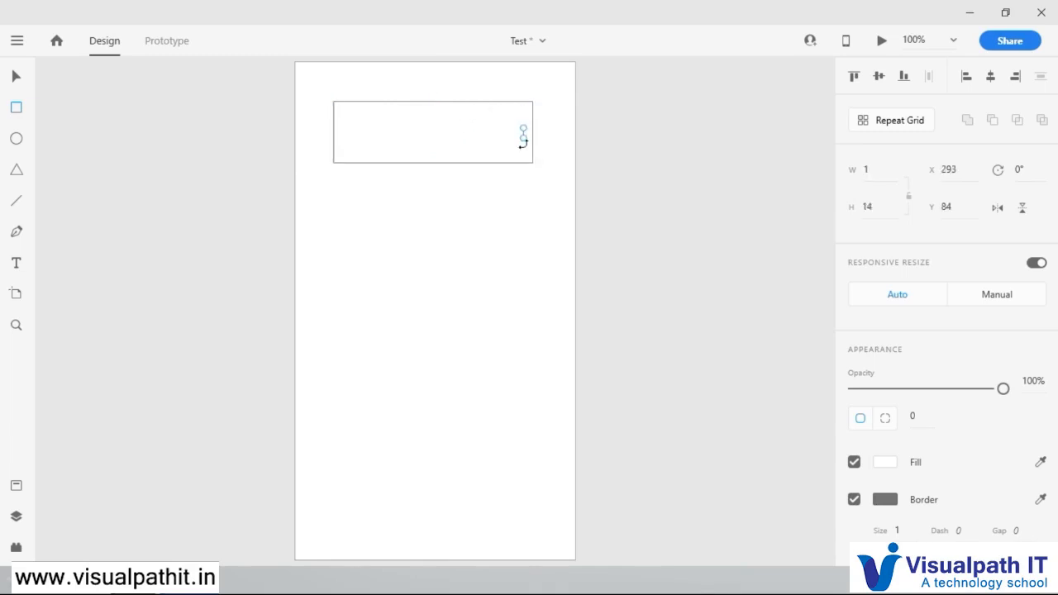
pyautogui.hotkey('ctrl', 'z')
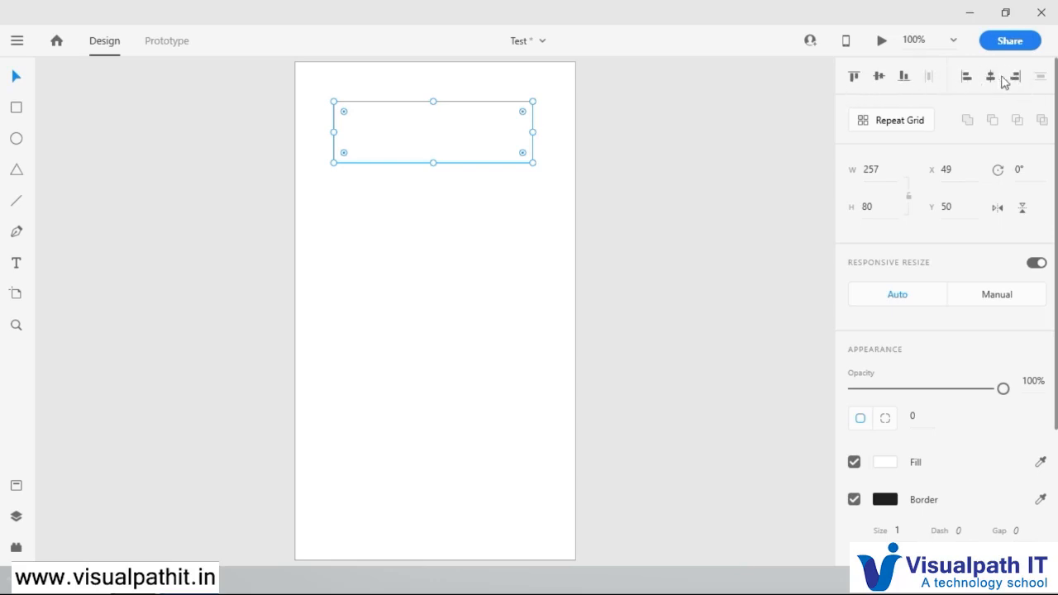
# Step: Try the vertical alignments (top, middle, bottom) and horizontal alignments (left, center, right) on the rectangle, dismissing the Artboard Guides tip
pyautogui.click(855, 80)
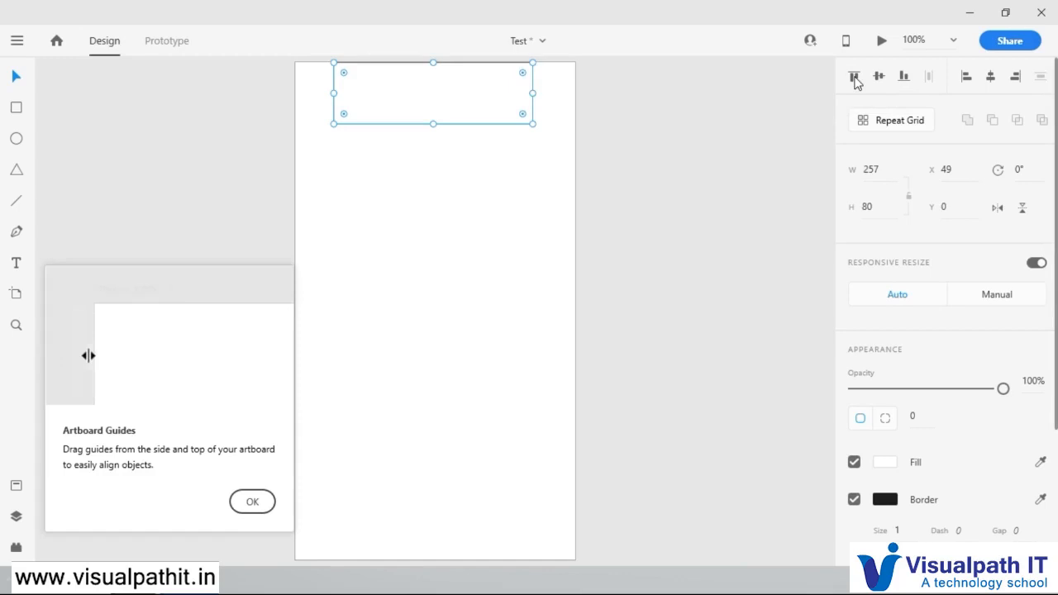
pyautogui.click(251, 503)
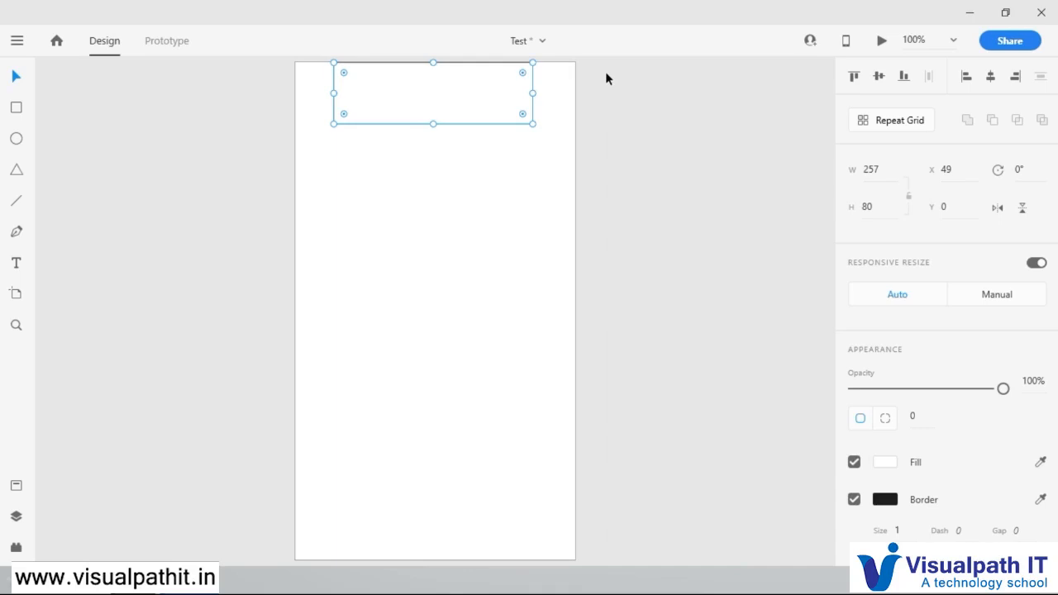
pyautogui.click(880, 77)
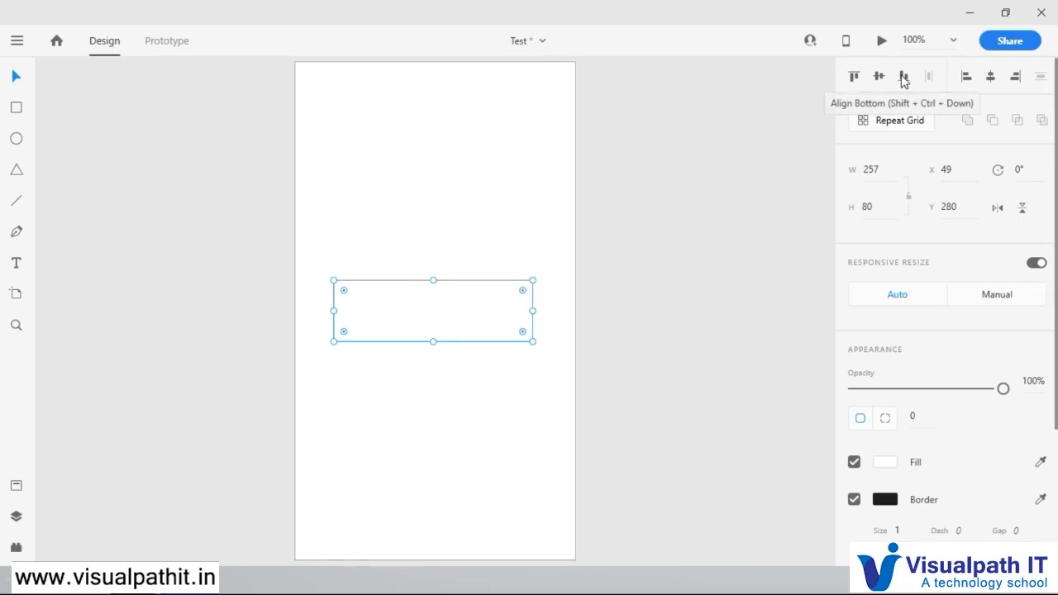
pyautogui.click(904, 77)
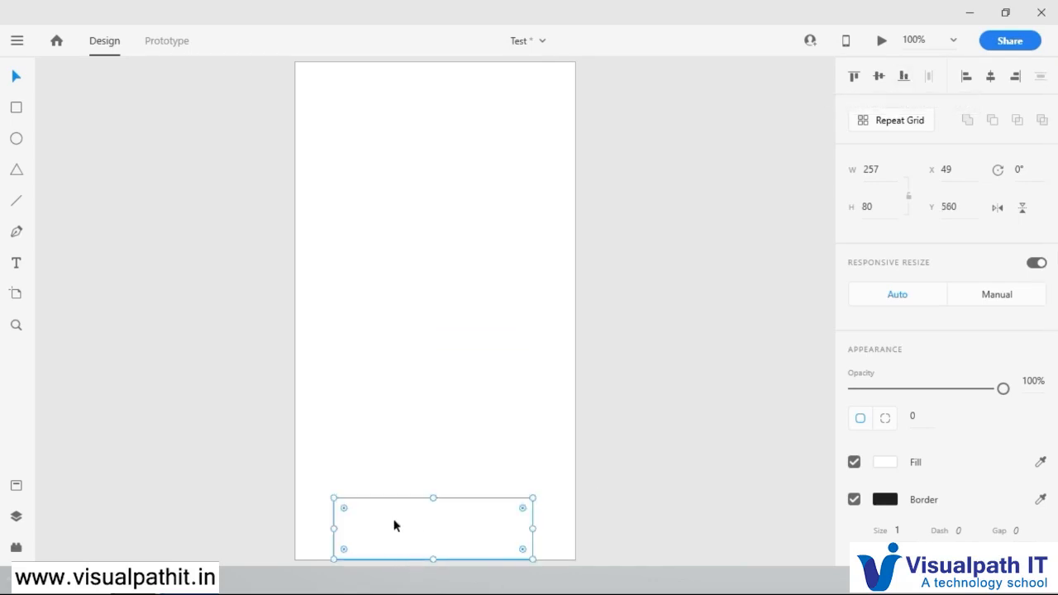
pyautogui.click(966, 77)
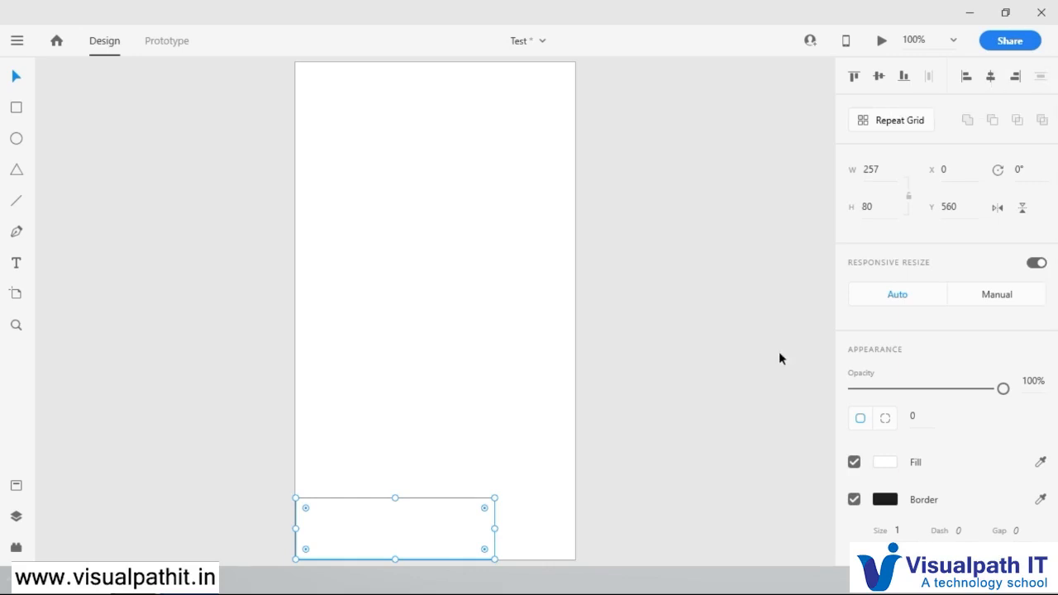
pyautogui.click(991, 77)
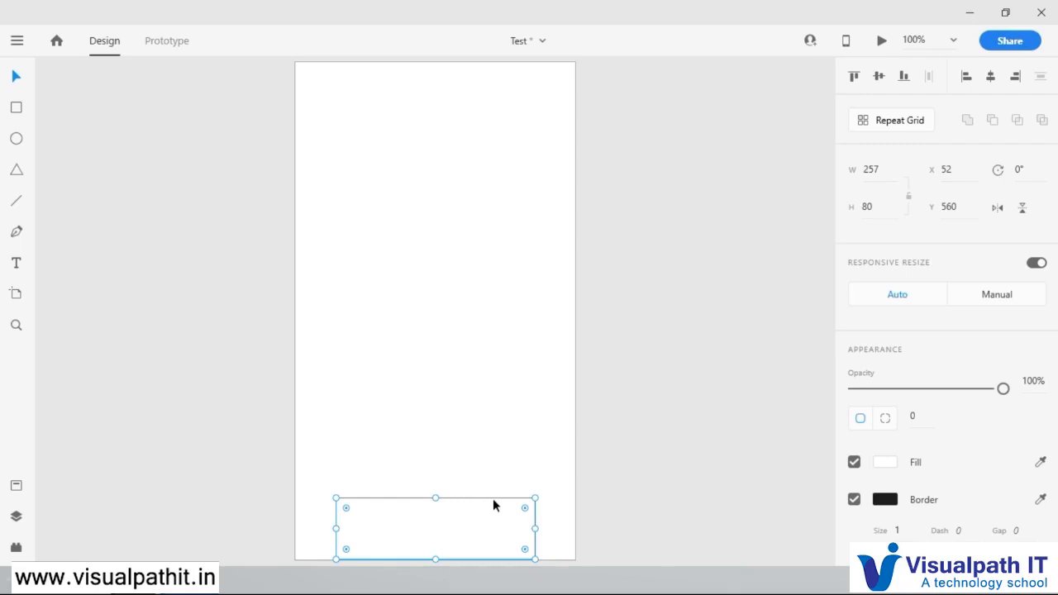
pyautogui.click(1017, 78)
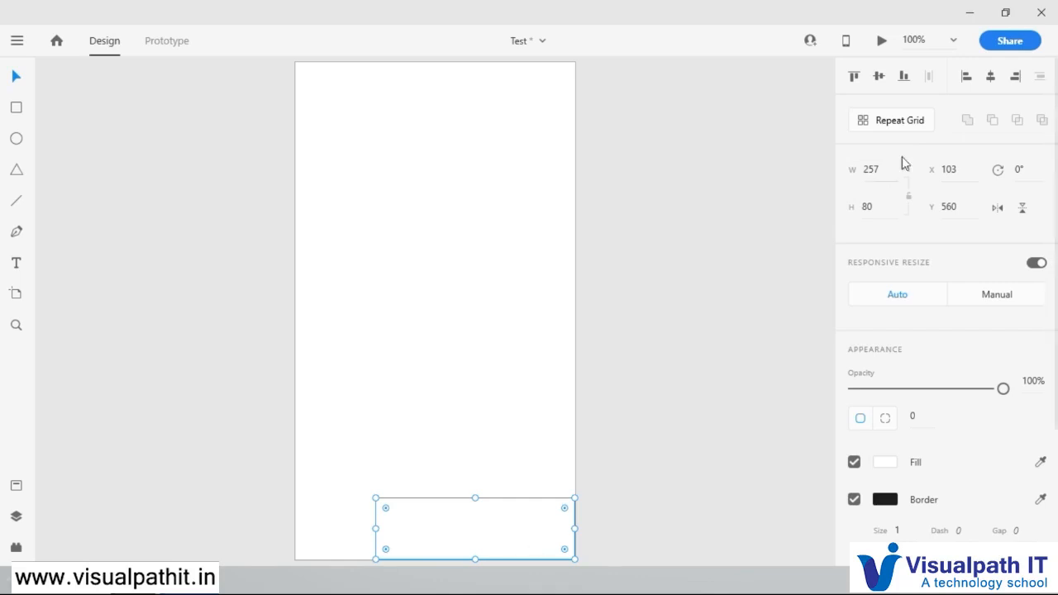
# Step: Align the rectangle to the artboard's vertical middle and horizontal center, and nudge it slightly down to about Y 286
pyautogui.click(880, 77)
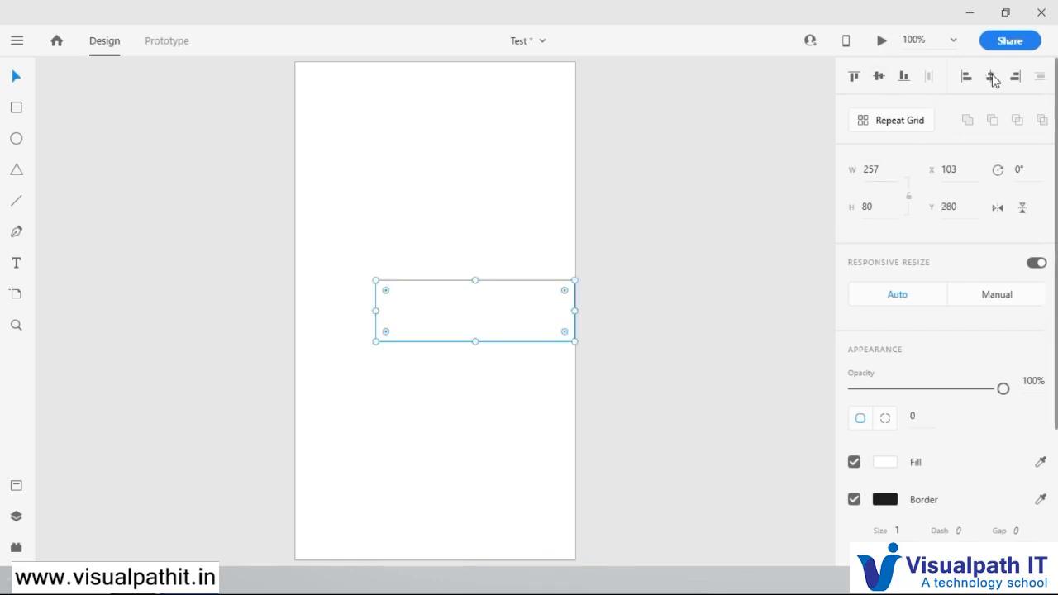
pyautogui.click(992, 76)
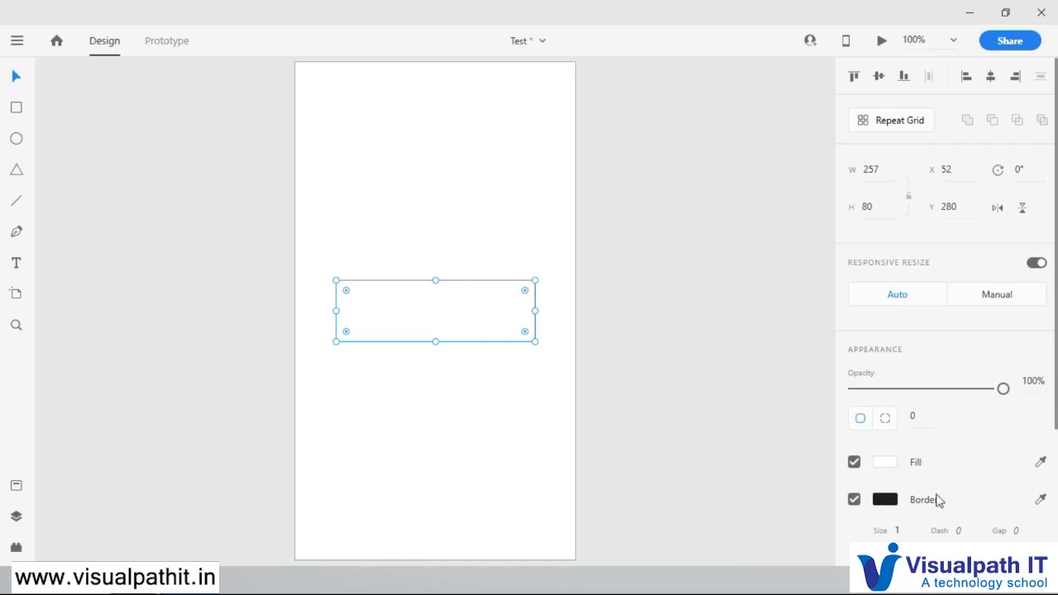
pyautogui.click(523, 234)
pyautogui.click(487, 309)
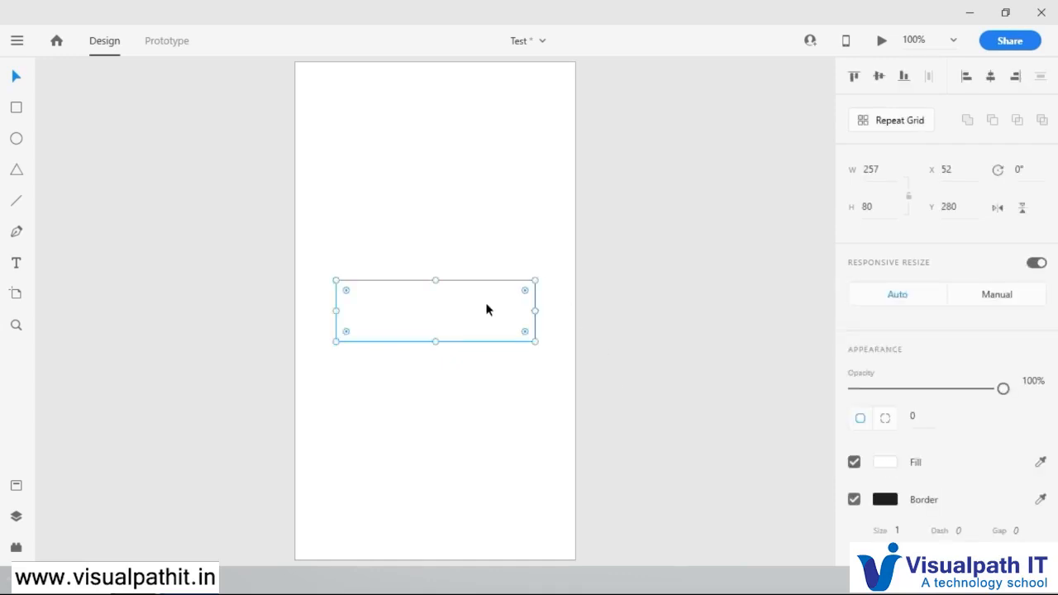
pyautogui.click(609, 305)
pyautogui.click(492, 305)
pyautogui.click(586, 258)
pyautogui.click(484, 304)
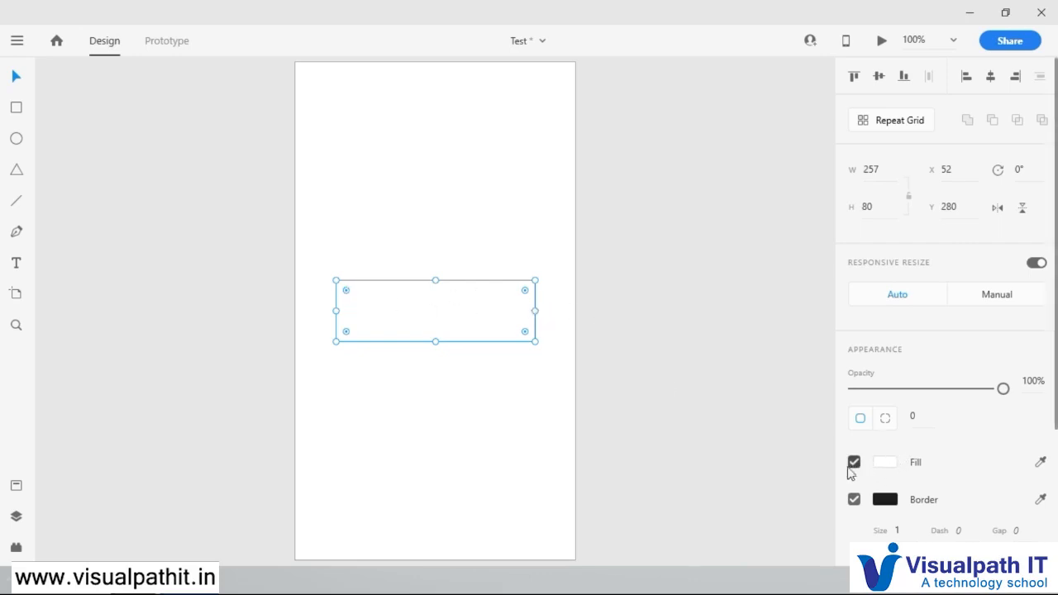
pyautogui.moveTo(466, 312); pyautogui.dragTo(468, 319)
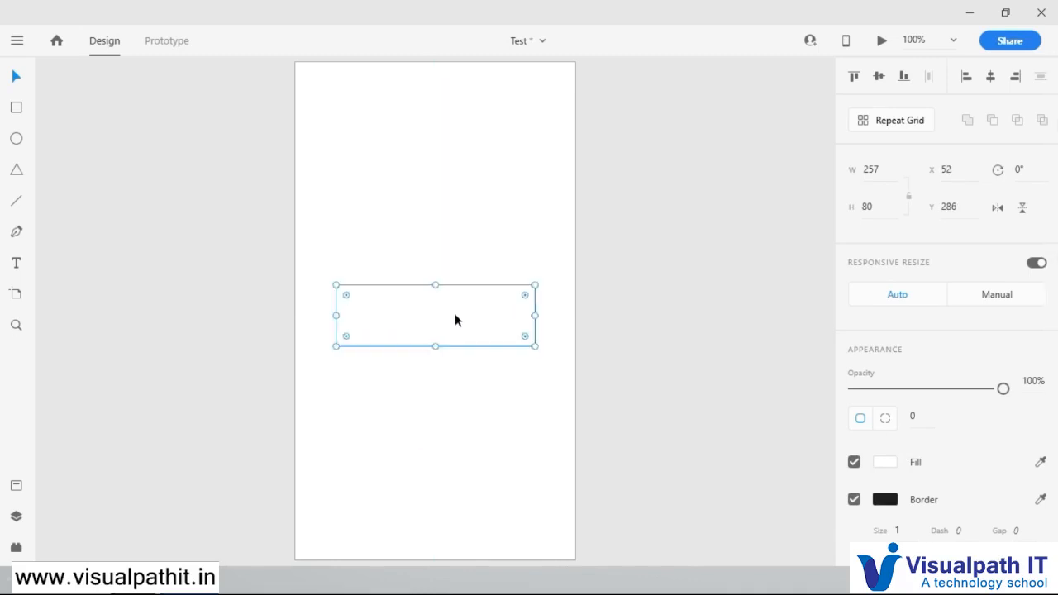
# Step: Fill the rectangle with the solid light green #89FC59, trying red and a brighter green first, and deselect it
pyautogui.click(885, 463)
pyautogui.click(752, 372)
pyautogui.moveTo(753, 363); pyautogui.dragTo(791, 345)
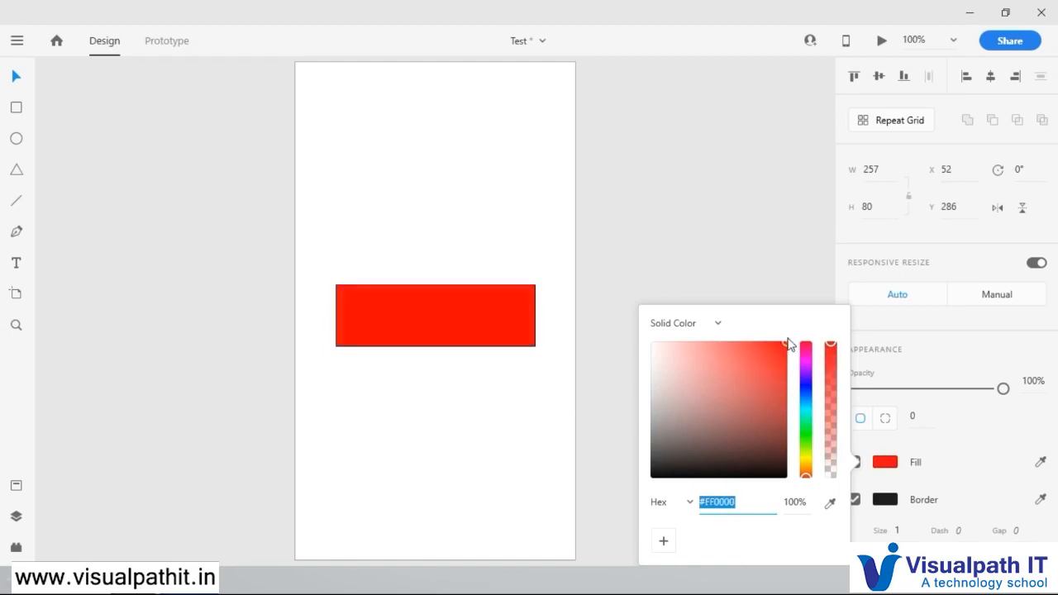
pyautogui.click(807, 455)
pyautogui.moveTo(809, 462); pyautogui.dragTo(809, 445)
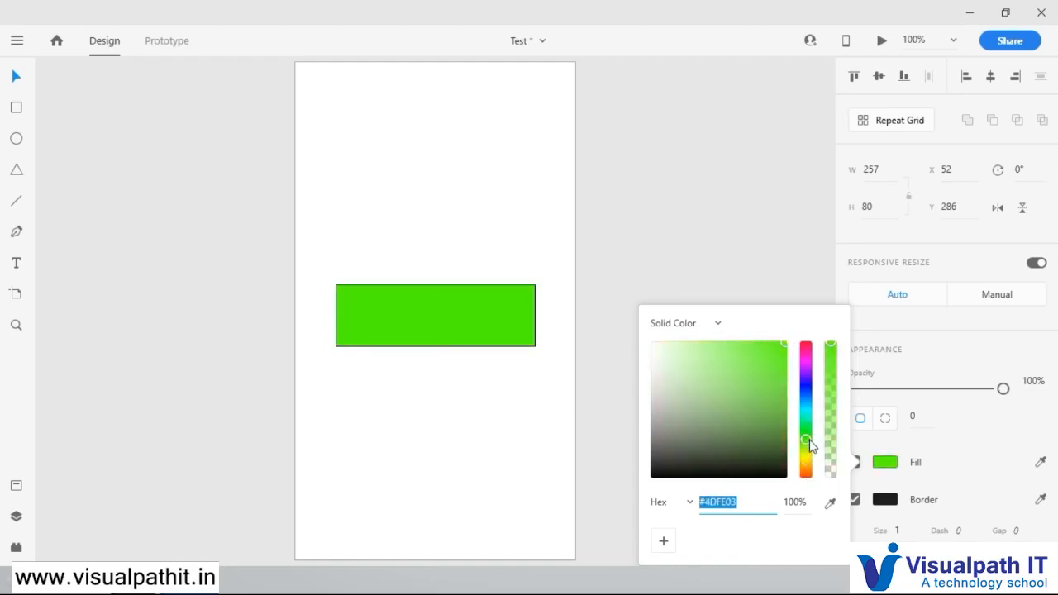
pyautogui.click(740, 346)
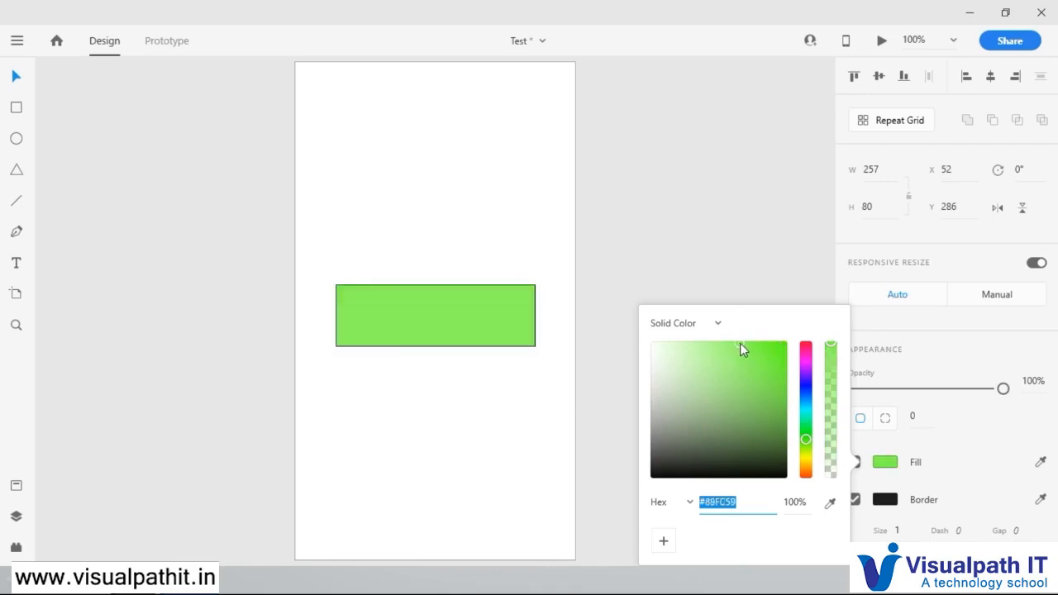
pyautogui.click(691, 231)
pyautogui.click(484, 328)
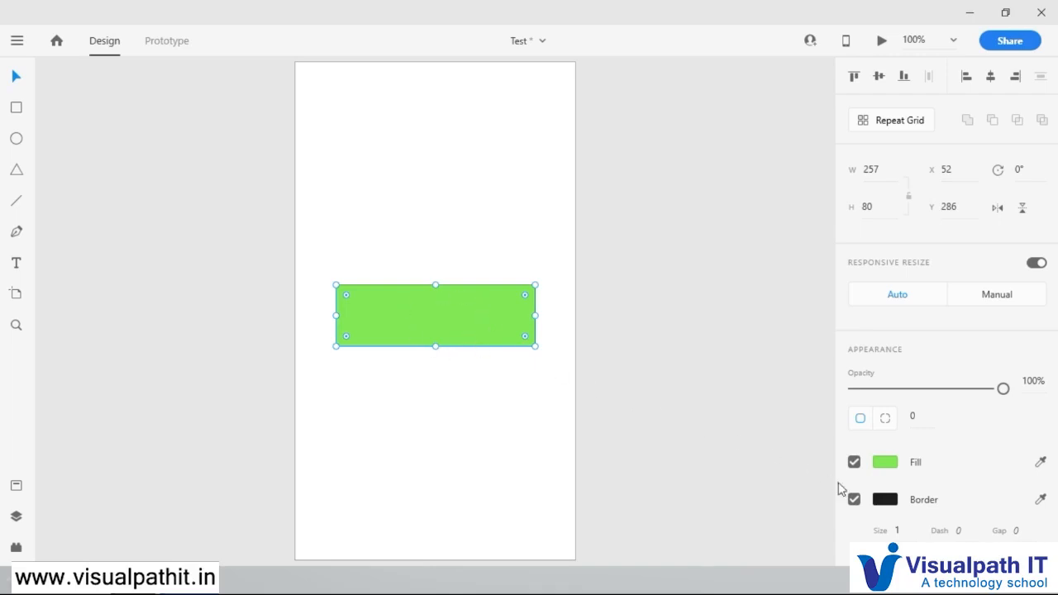
pyautogui.click(578, 323)
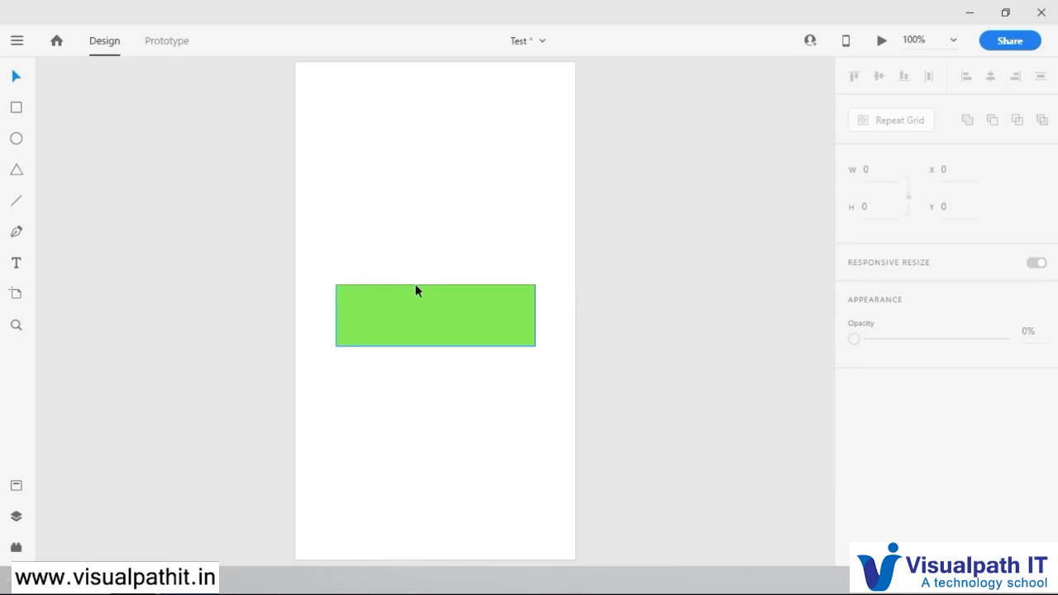
# Step: Set the green rectangle's border size to 10
pyautogui.scroll(10, 425, 291)
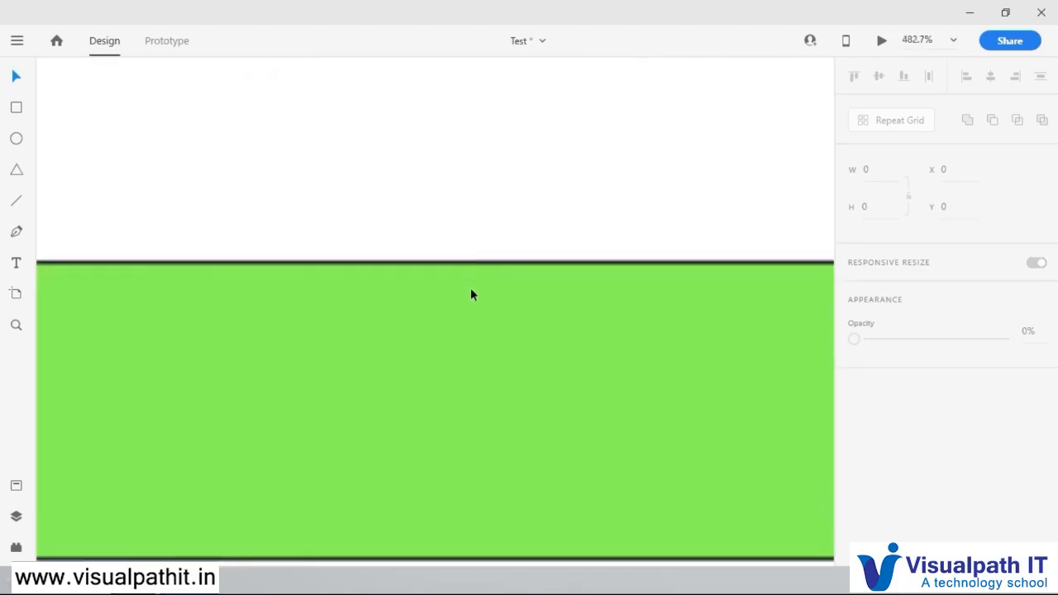
pyautogui.scroll(-5, 557, 281)
pyautogui.scroll(-2, 556, 279)
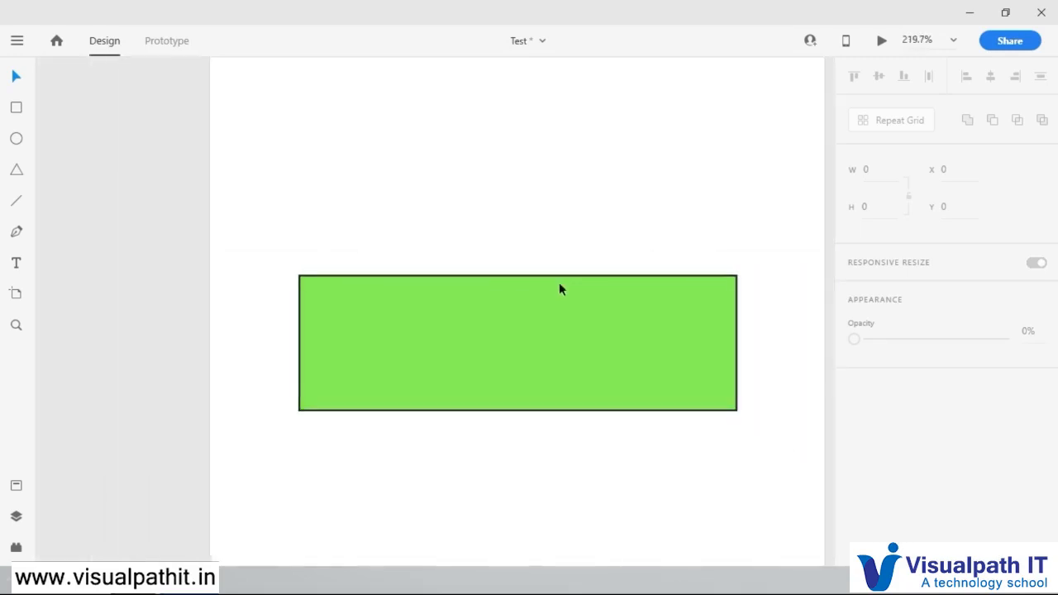
pyautogui.click(545, 302)
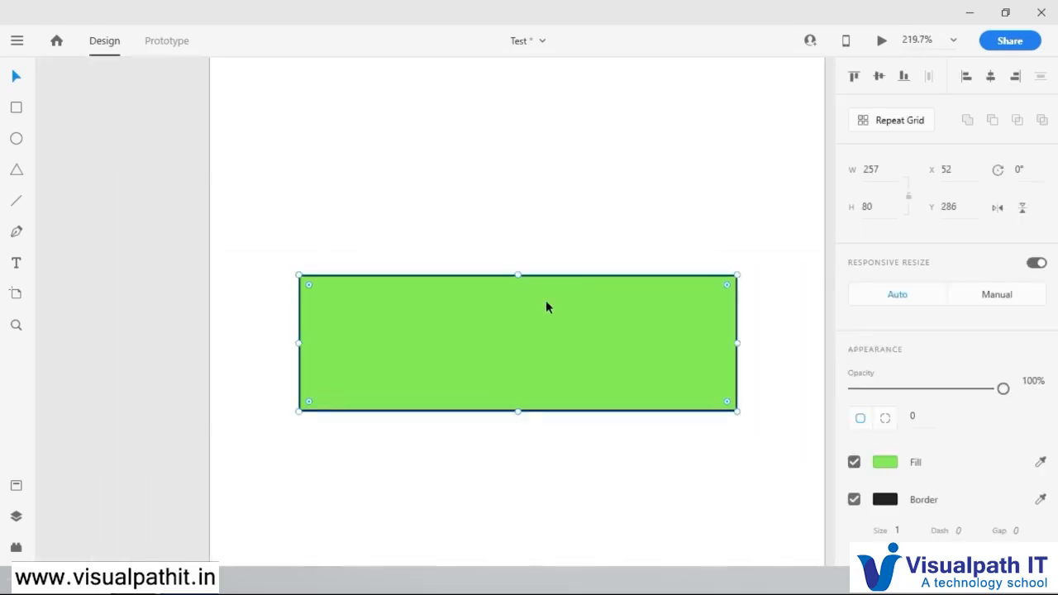
pyautogui.click(900, 533)
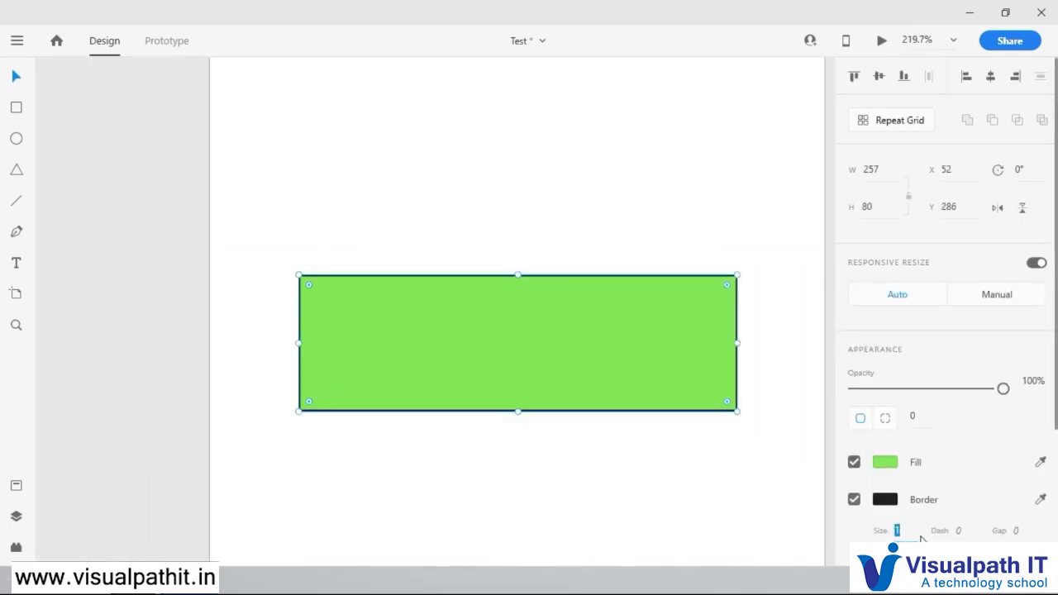
pyautogui.write('12')
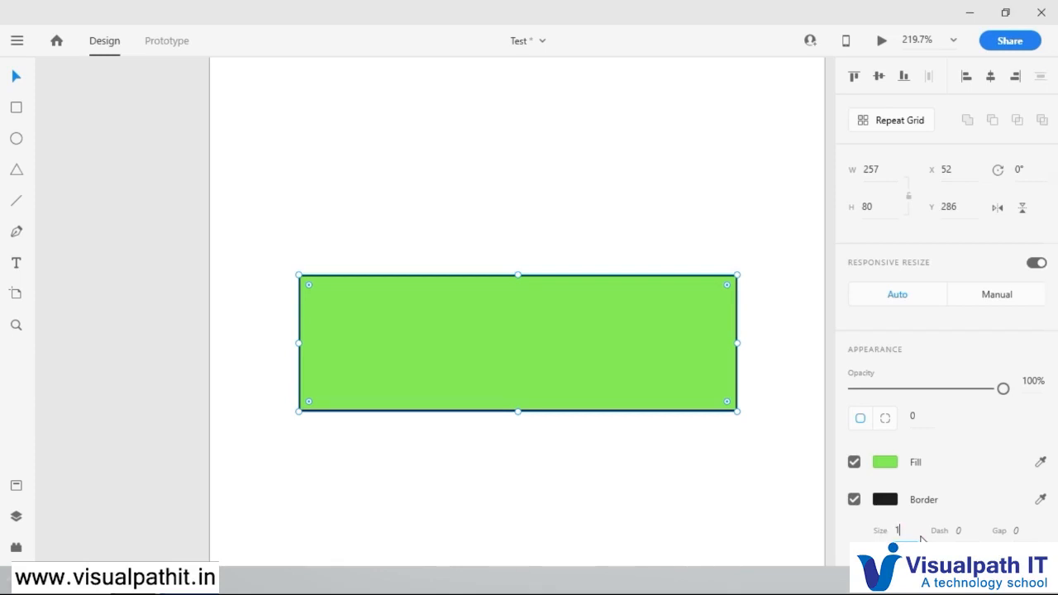
pyautogui.press('Return')
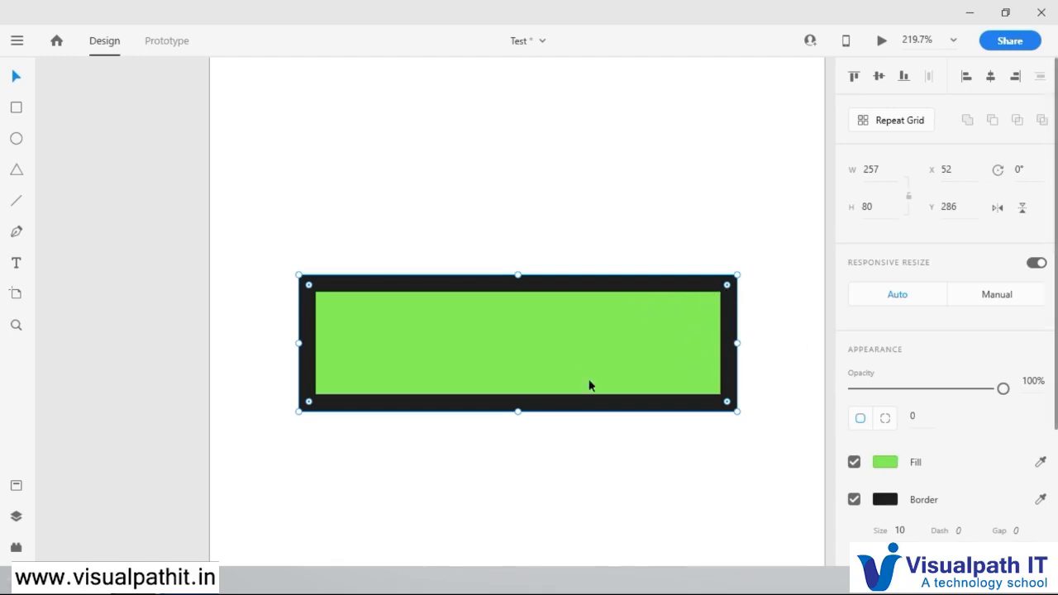
# Step: Set the green rectangle's border size to 5 and deselect it
pyautogui.click(912, 533)
pyautogui.moveTo(913, 535); pyautogui.dragTo(883, 521)
pyautogui.write('5')
pyautogui.press('Return')
pyautogui.click(658, 203)
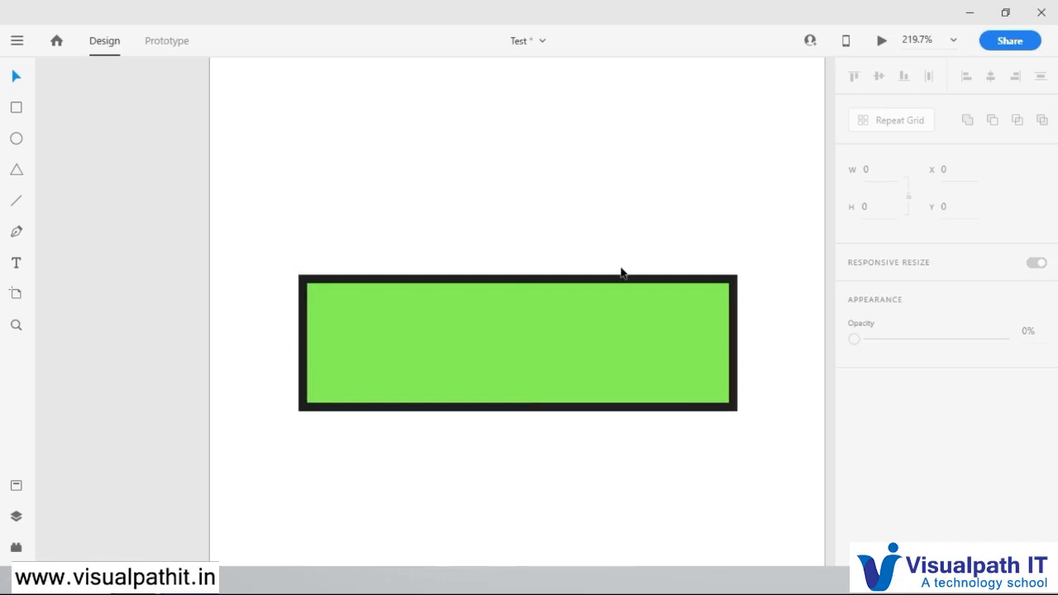
# Step: Move the green rectangle up near the top of the artboard, to about X 58, Y 67
pyautogui.click(953, 40)
pyautogui.click(891, 111)
pyautogui.click(559, 315)
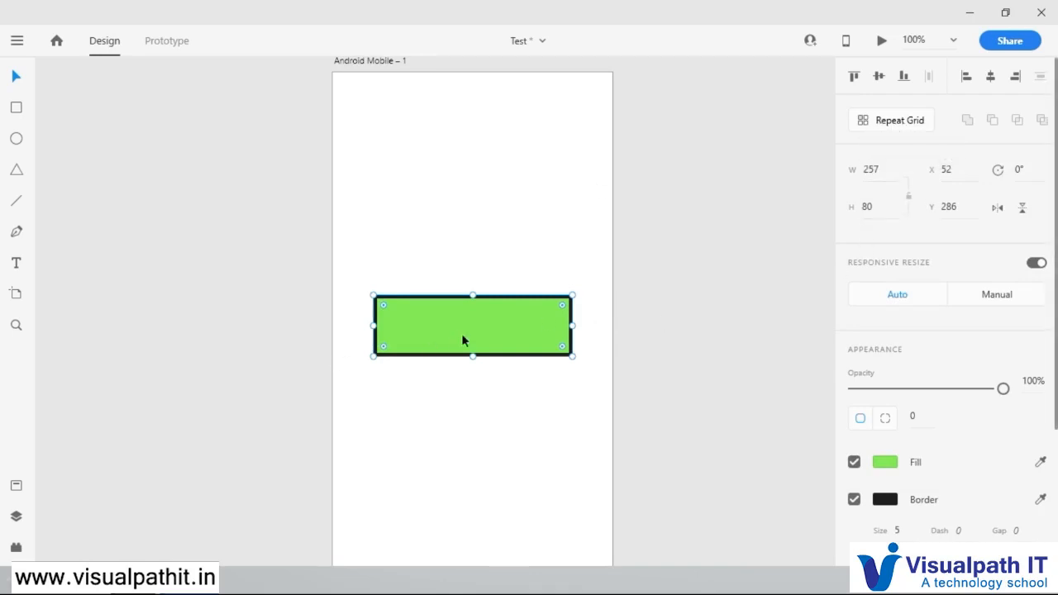
pyautogui.moveTo(472, 324); pyautogui.dragTo(473, 155)
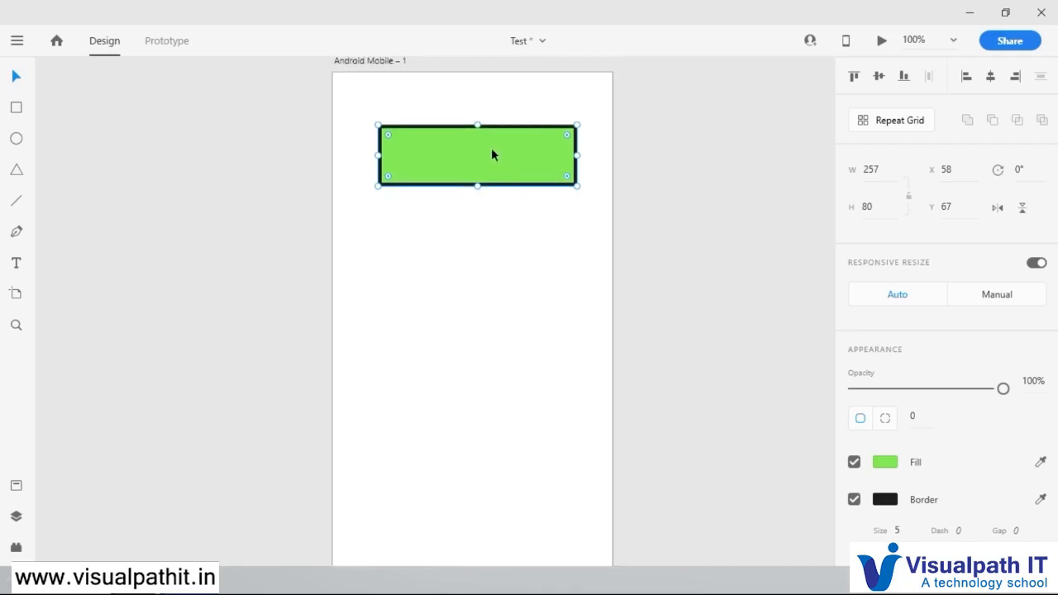
# Step: Turn the rectangle into a Repeat Grid and extend it downward to about 587 high, filling the artboard with a column of rectangles
pyautogui.click(901, 120)
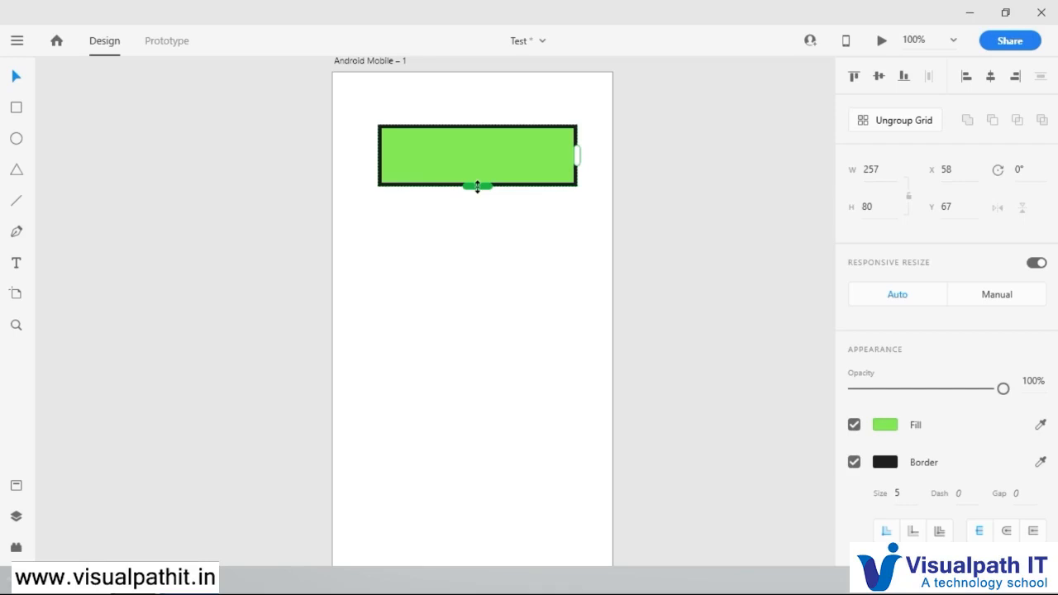
pyautogui.moveTo(477, 187); pyautogui.dragTo(505, 466)
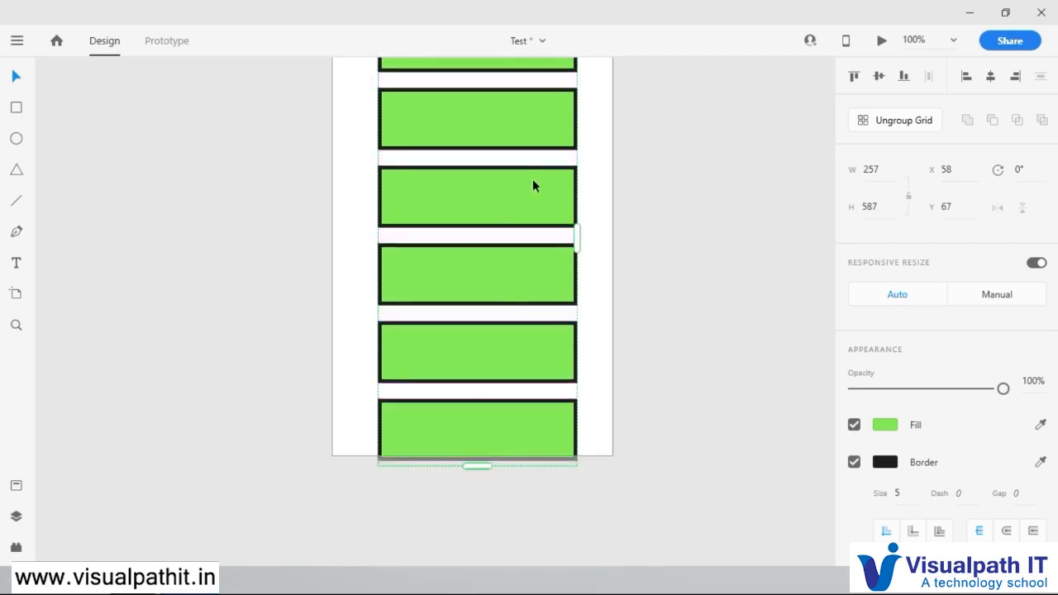
pyautogui.scroll(3, 533, 180)
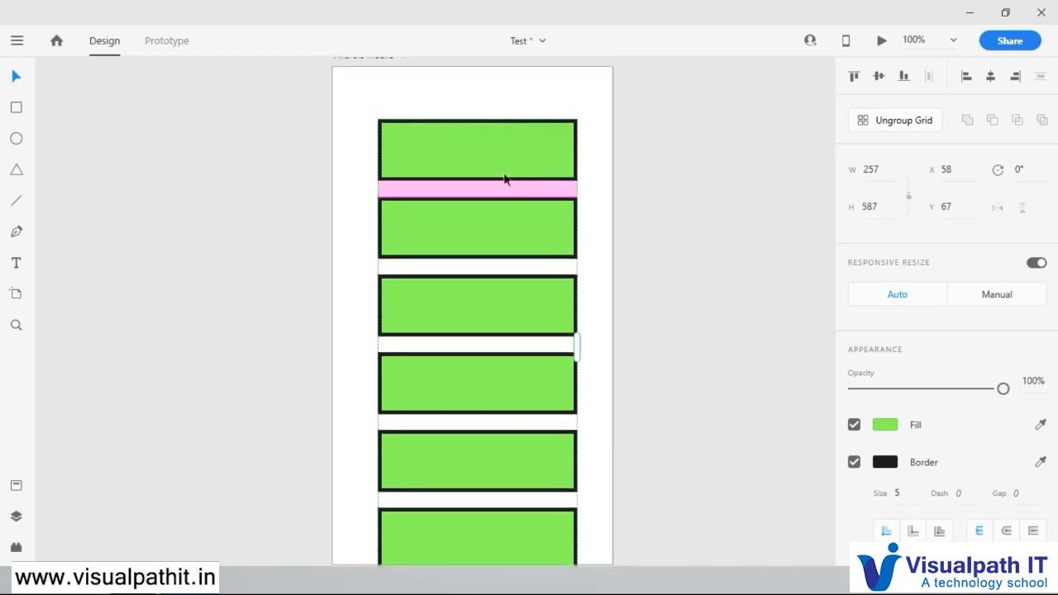
# Step: Reposition the repeat grid to about X 52, Y 45 so it is centered on the artboard, and deselect it
pyautogui.click(580, 104)
pyautogui.click(531, 156)
pyautogui.moveTo(538, 159); pyautogui.dragTo(506, 145)
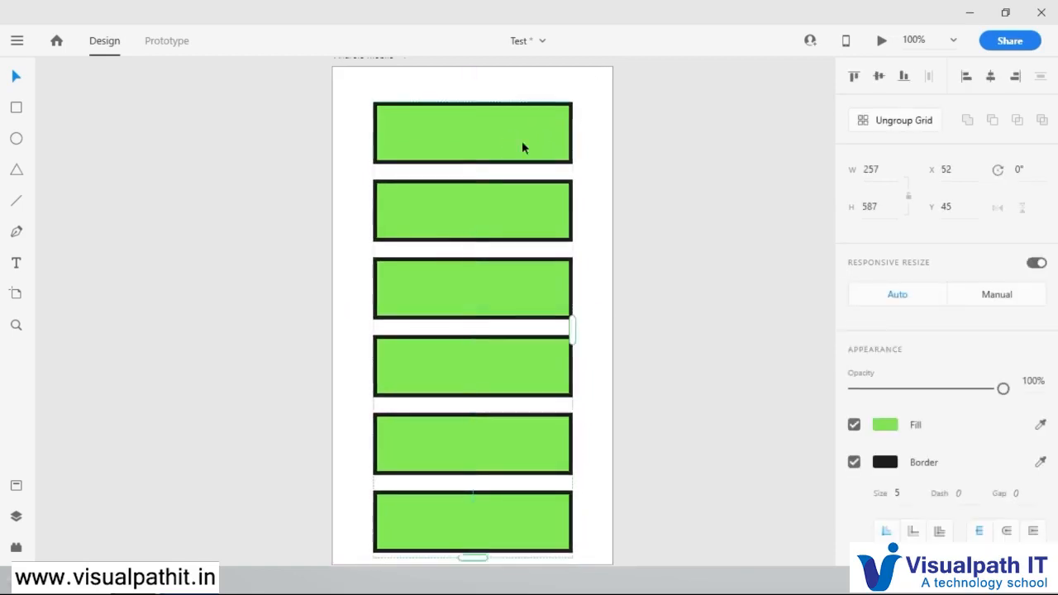
pyautogui.click(606, 136)
pyautogui.scroll(2, 554, 207)
pyautogui.scroll(-2, 556, 207)
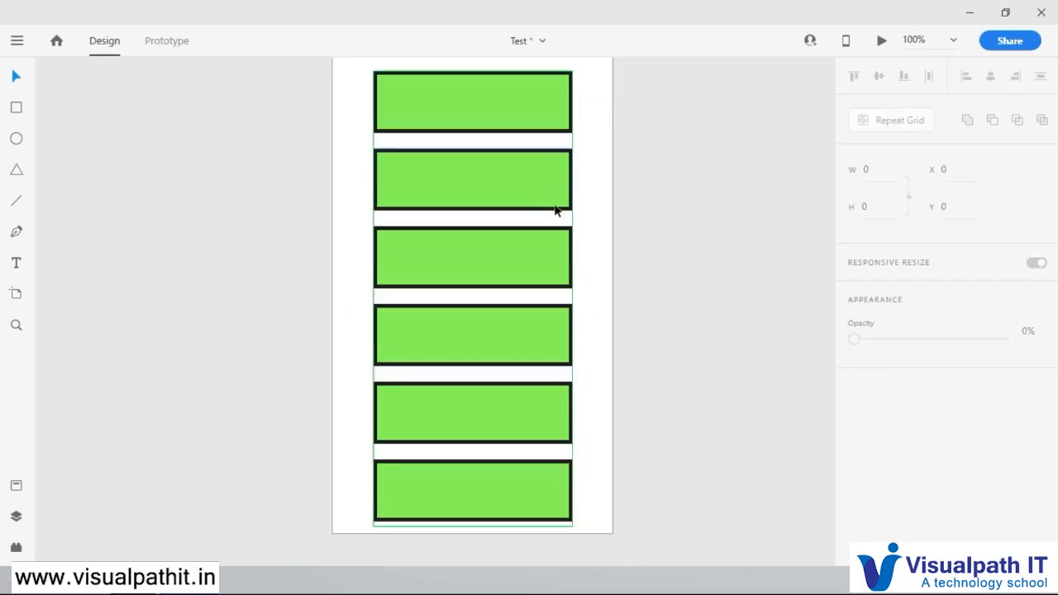
# Step: Edit the first rectangle inside the repeat grid and change its fill to the bright blue #21D0F3
pyautogui.click(484, 176)
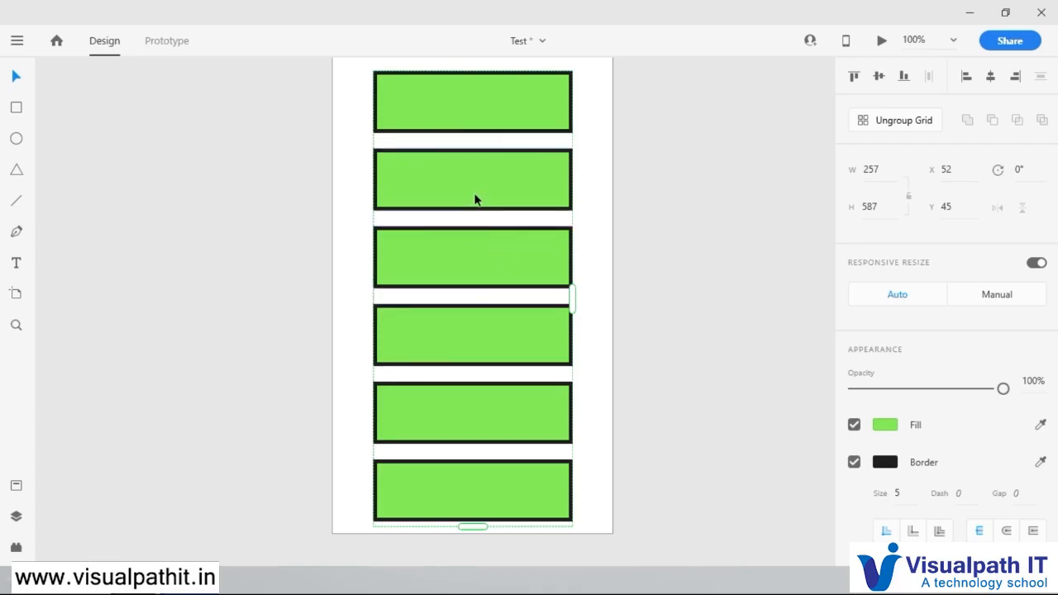
pyautogui.doubleClick(491, 108)
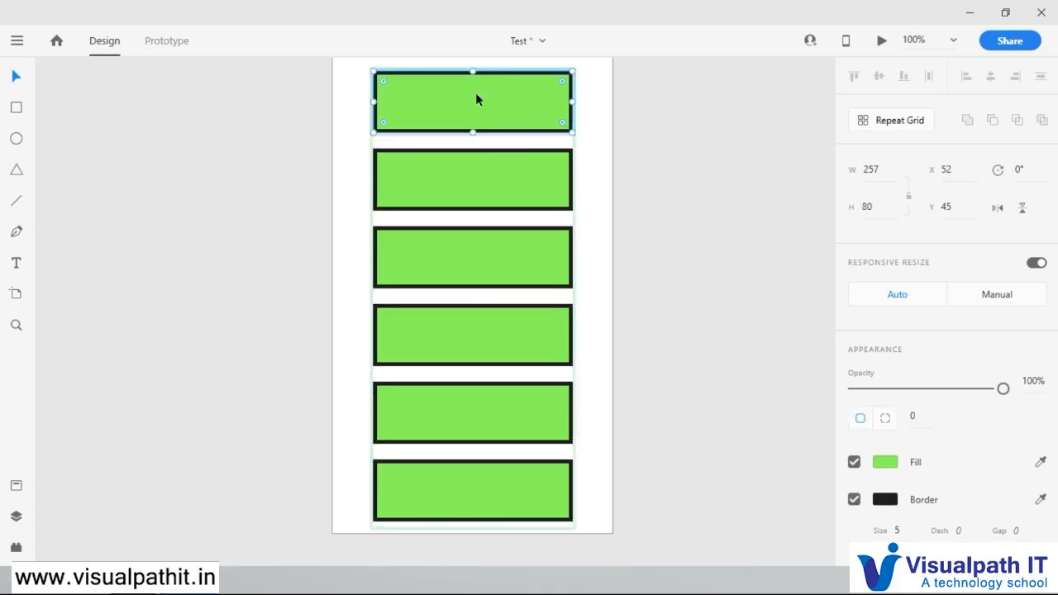
pyautogui.click(883, 463)
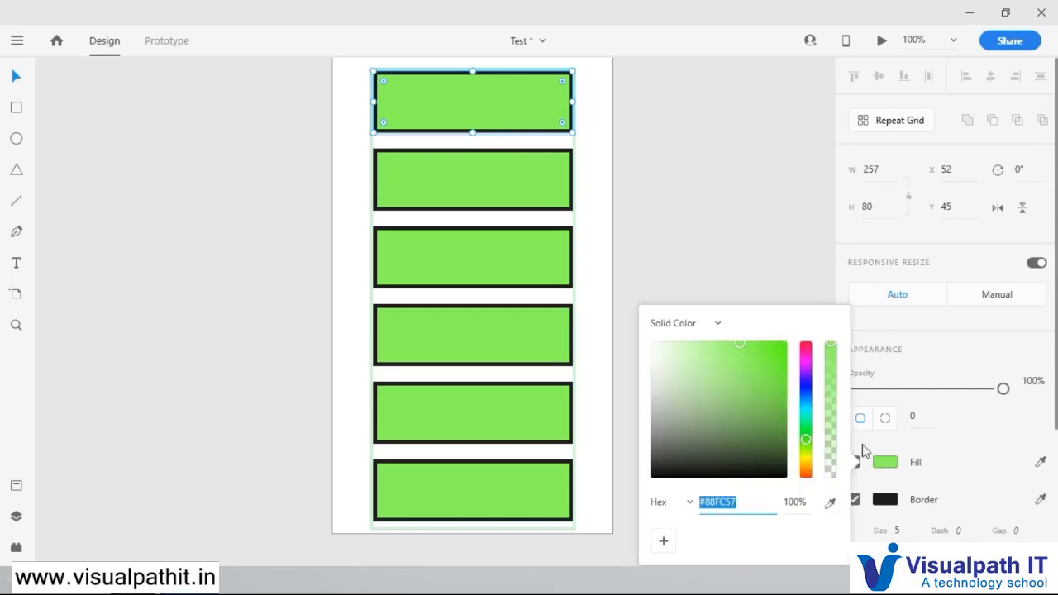
pyautogui.moveTo(807, 422); pyautogui.dragTo(804, 407)
pyautogui.click(754, 364)
pyautogui.click(768, 349)
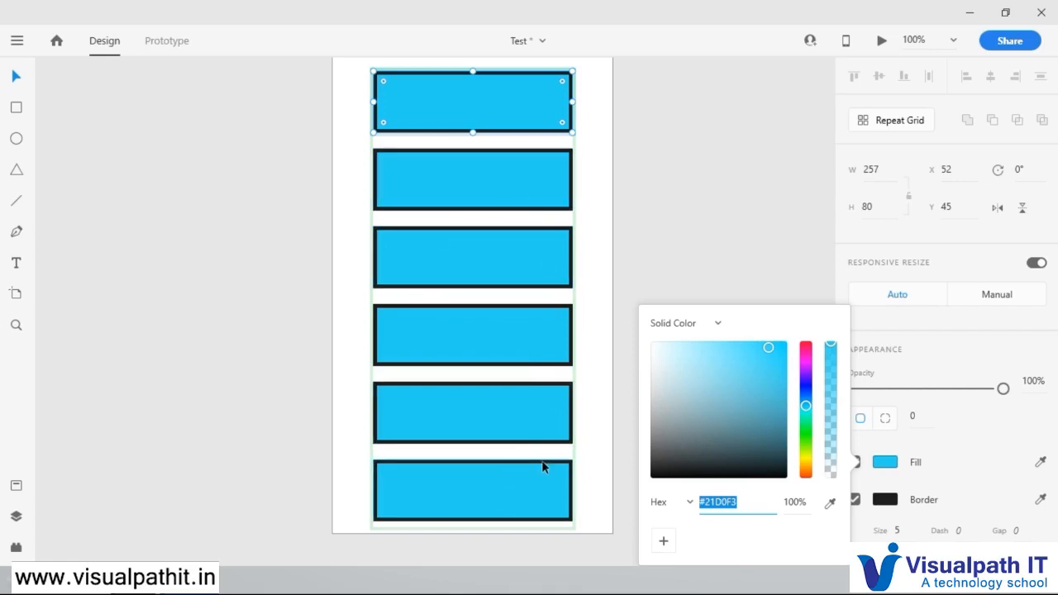
# Step: Darken the fill of the second rectangle in the repeat grid to the blue #23B5D4
pyautogui.click(506, 173)
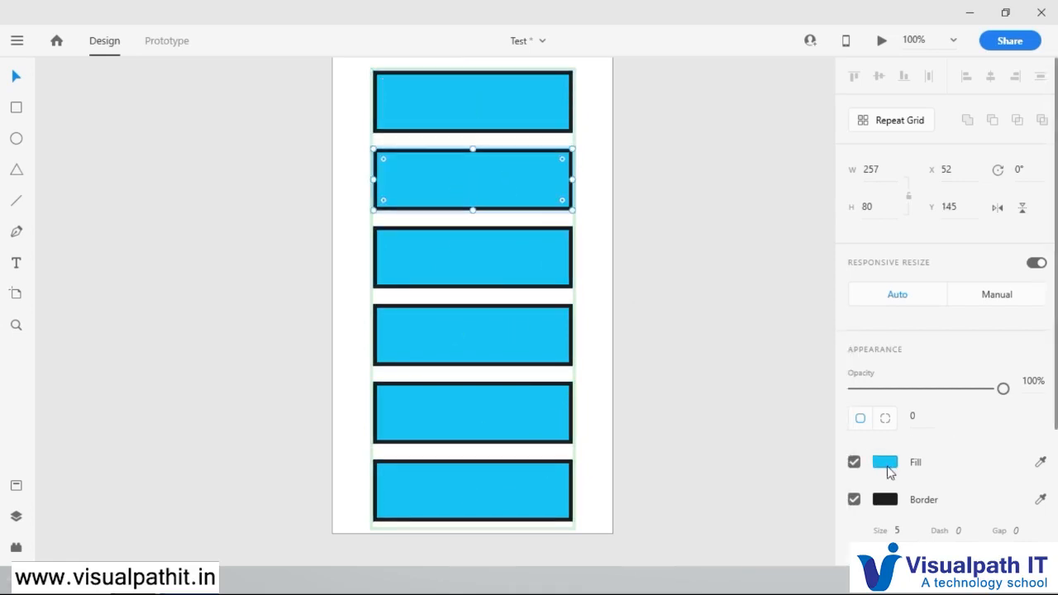
pyautogui.click(886, 463)
pyautogui.moveTo(769, 349)
pyautogui.mouseDown()
pyautogui.moveTo(768, 448)
pyautogui.moveTo(699, 436)
pyautogui.moveTo(665, 362)
pyautogui.moveTo(689, 442)
pyautogui.moveTo(770, 350)
pyautogui.moveTo(765, 377)
pyautogui.moveTo(765, 365)
pyautogui.mouseUp()
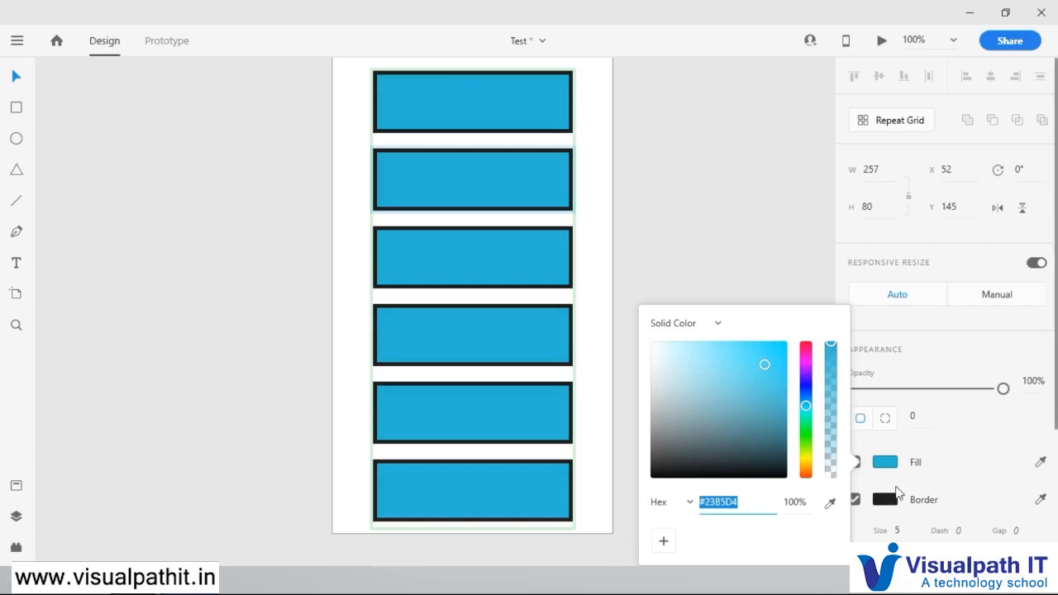
pyautogui.click(954, 438)
# Step: Set the grid rectangles' border size to 2 and leave the grid editing
pyautogui.click(904, 531)
pyautogui.write('2')
pyautogui.press('Return')
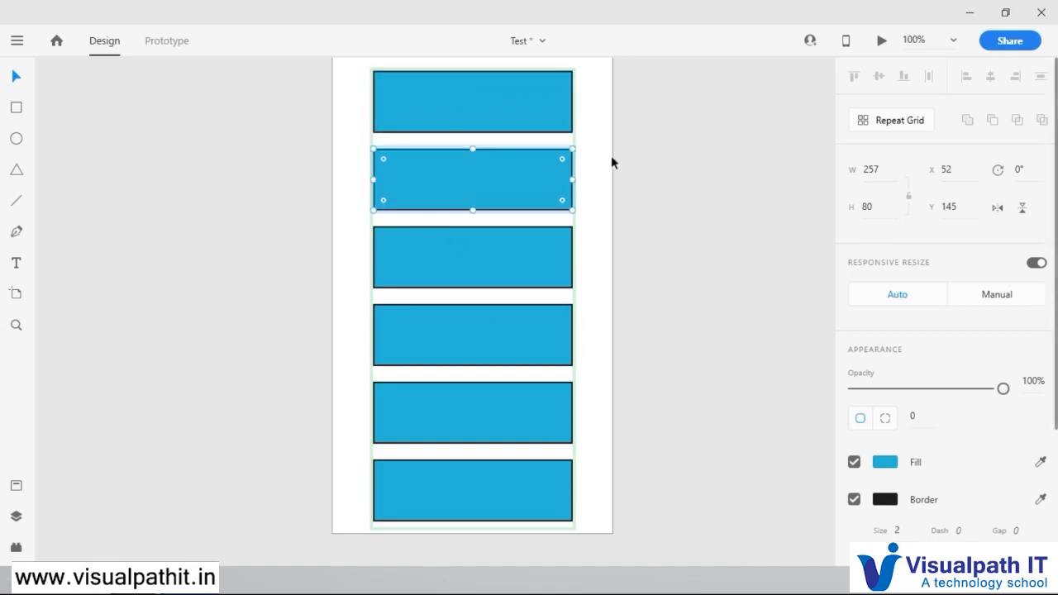
pyautogui.click(593, 157)
# Step: Ungroup the repeat grid into separate rectangles and deselect them
pyautogui.click(478, 98)
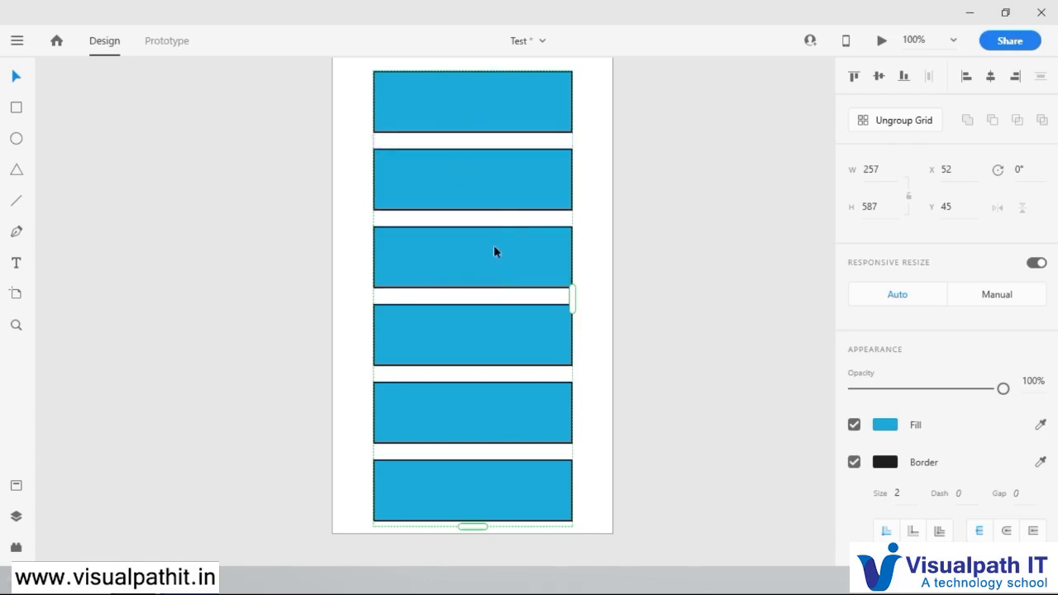
pyautogui.click(899, 120)
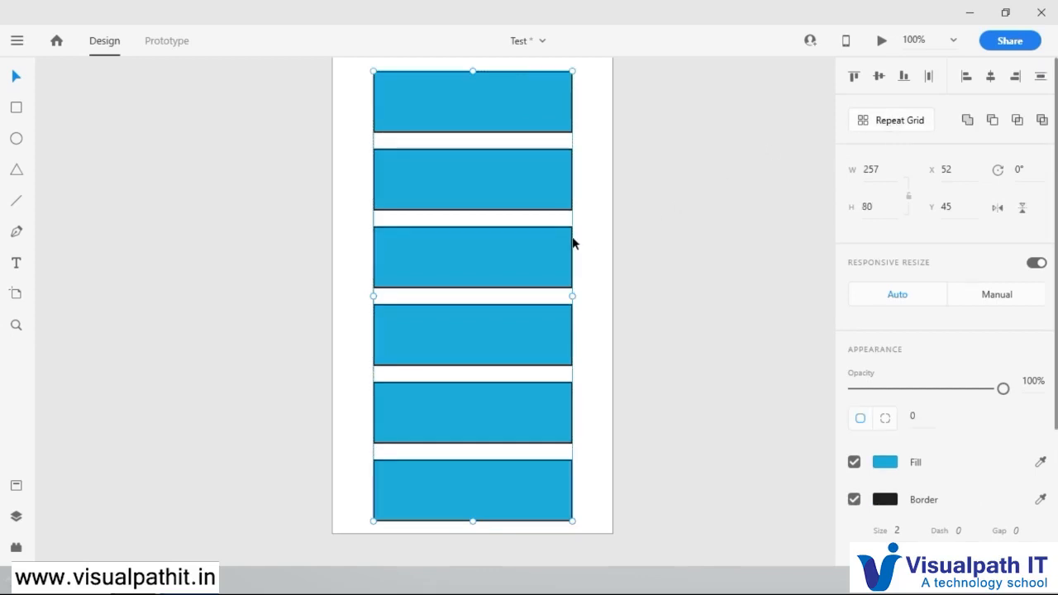
pyautogui.click(623, 181)
# Step: Fill only the second rectangle with a dark gray
pyautogui.click(501, 173)
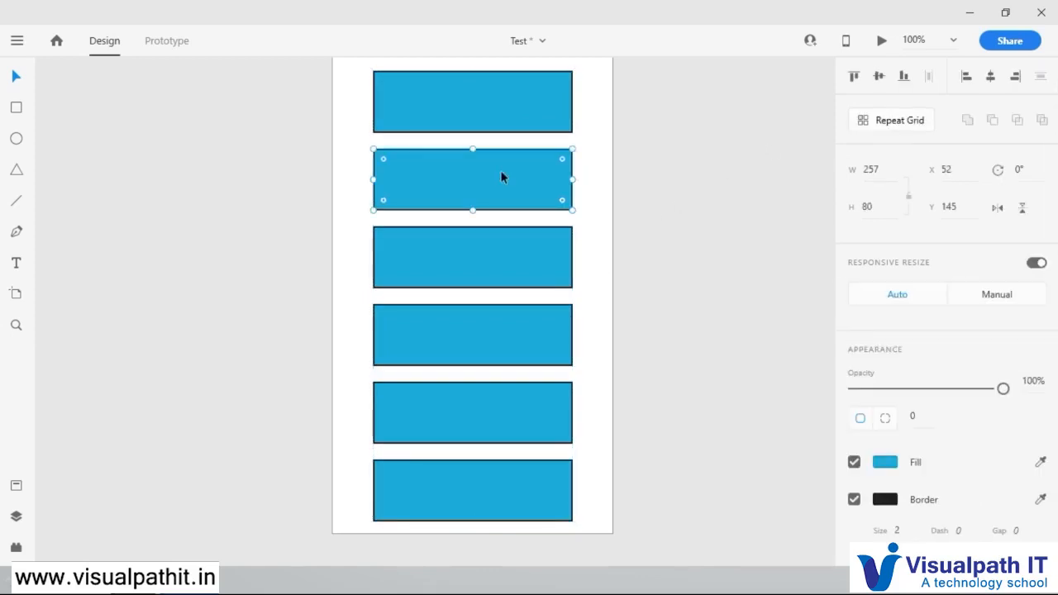
pyautogui.click(886, 462)
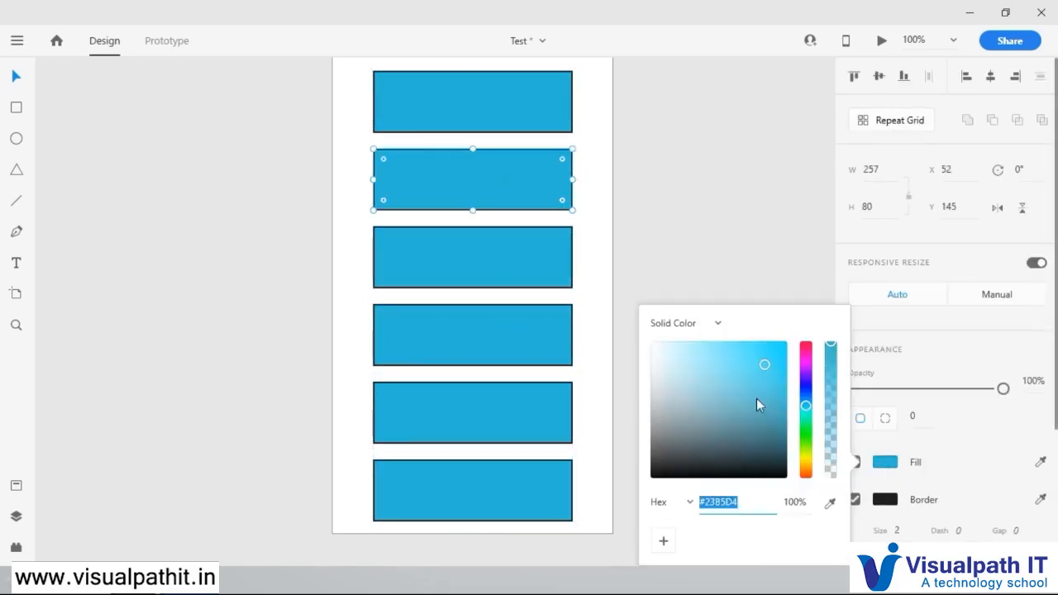
pyautogui.click(775, 440)
pyautogui.click(670, 436)
# Step: Fill the third rectangle with the dark slate blue #405A60
pyautogui.click(496, 257)
pyautogui.click(510, 273)
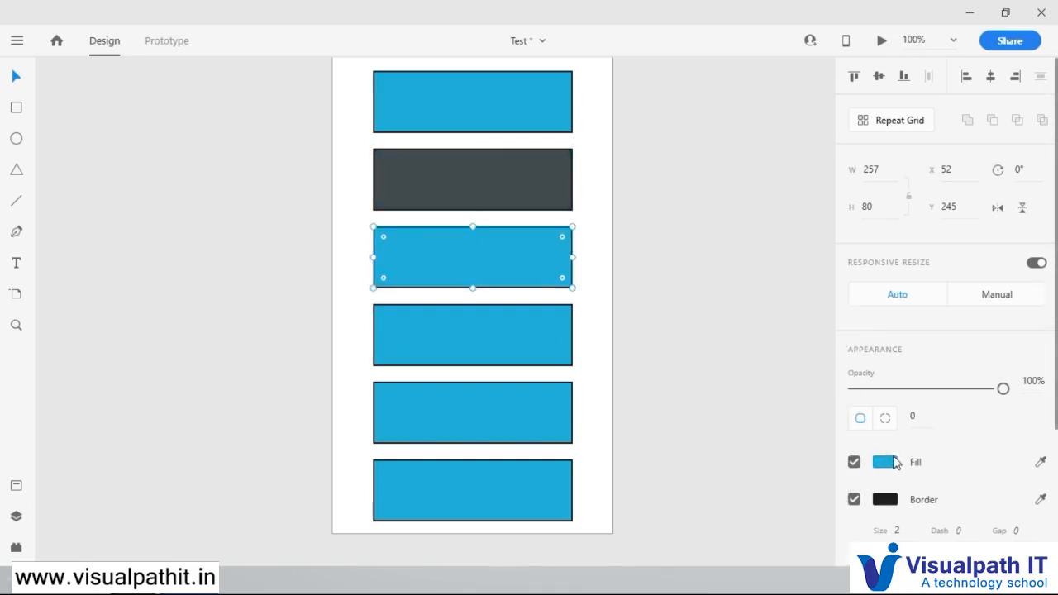
pyautogui.click(883, 463)
pyautogui.click(733, 381)
pyautogui.click(695, 427)
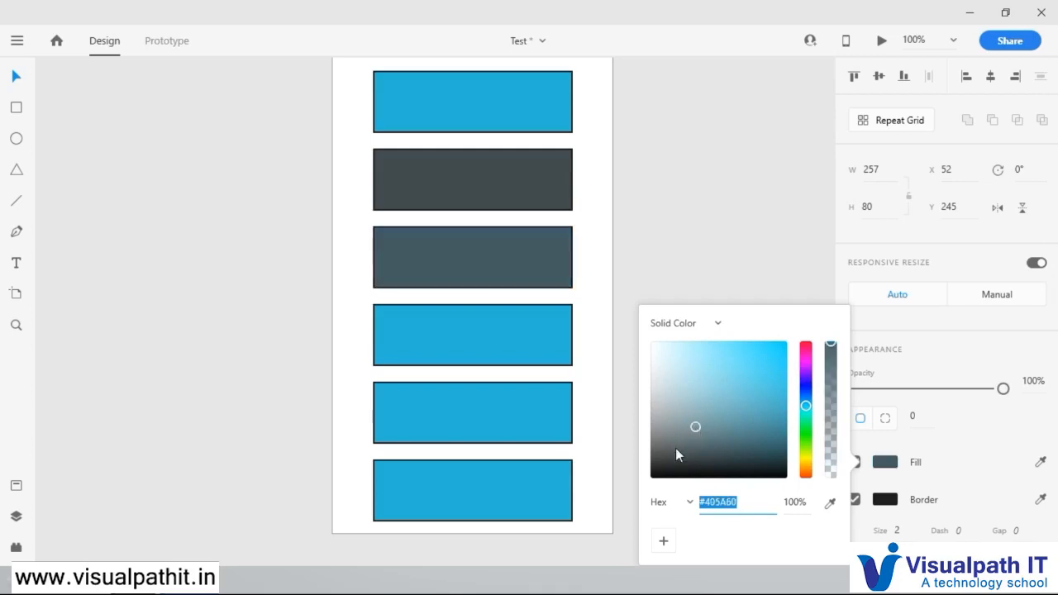
# Step: Change the fourth rectangle's fill to a bright magenta pink
pyautogui.click(513, 362)
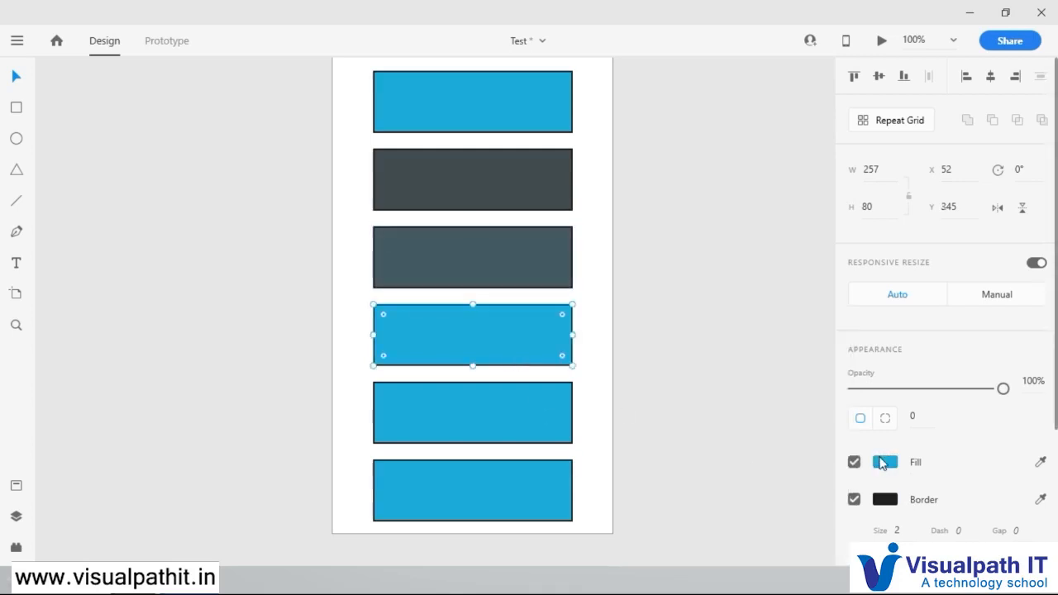
pyautogui.click(883, 463)
pyautogui.click(805, 374)
# Step: Fill the fifth rectangle with a very dark, almost black blue and deselect it
pyautogui.click(521, 419)
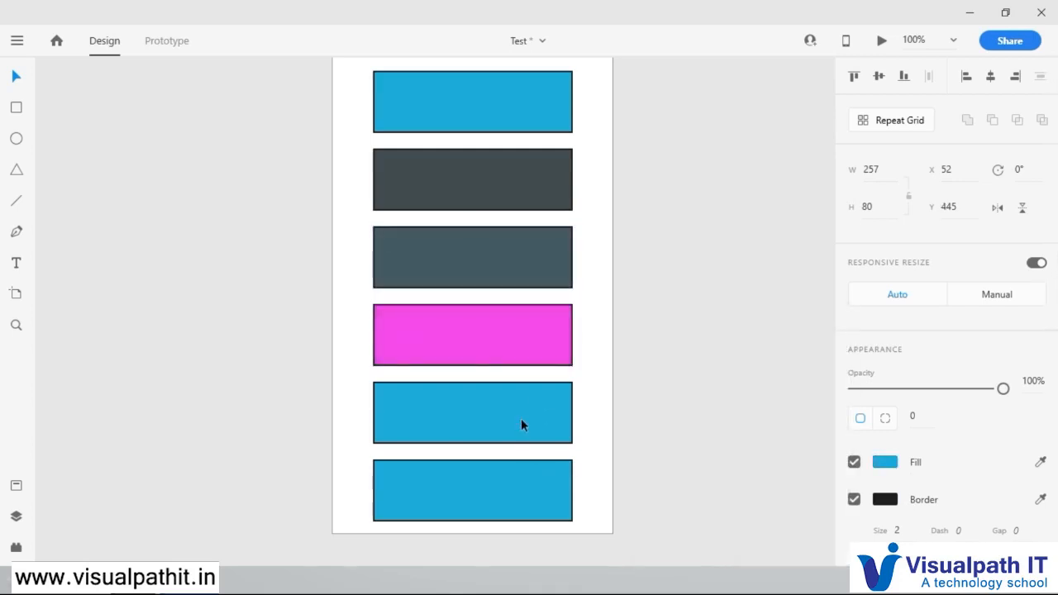
pyautogui.click(885, 462)
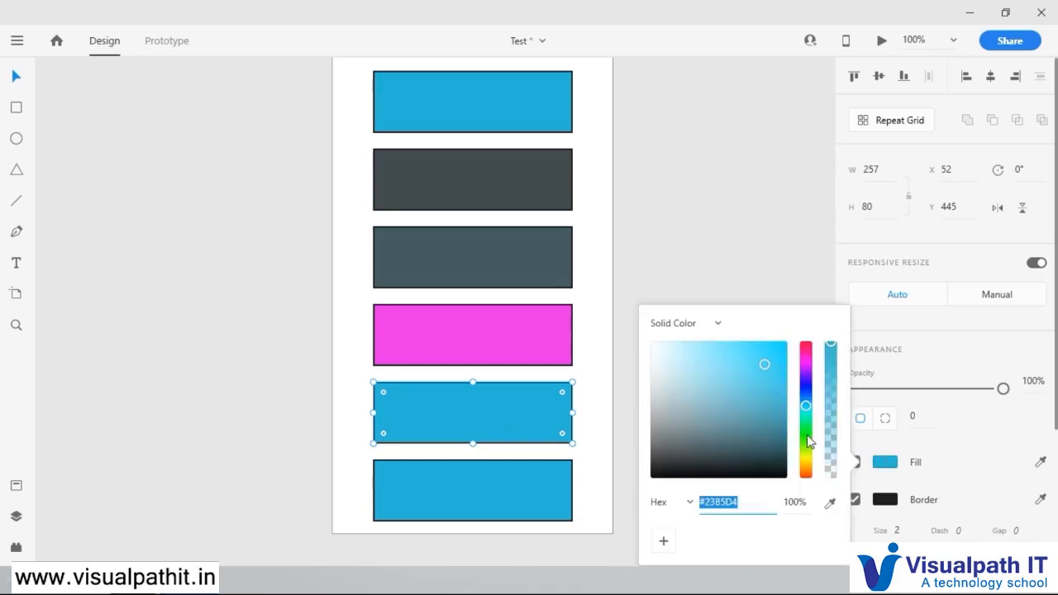
pyautogui.click(754, 457)
pyautogui.click(588, 196)
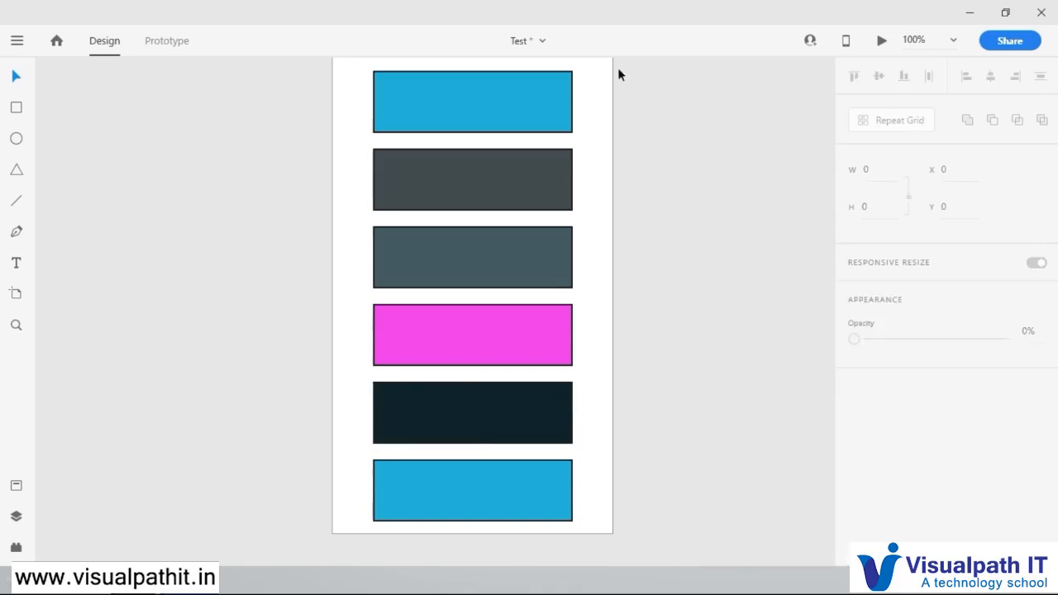
# Step: Select the five lower rectangles together and delete them, keeping only the first blue one
pyautogui.click(538, 176)
pyautogui.keyDown('shift'); pyautogui.click(543, 265); pyautogui.keyUp('shift')
pyautogui.keyDown('shift'); pyautogui.click(542, 339); pyautogui.keyUp('shift')
pyautogui.keyDown('shift'); pyautogui.click(549, 413); pyautogui.keyUp('shift')
pyautogui.keyDown('shift'); pyautogui.click(543, 491); pyautogui.keyUp('shift')
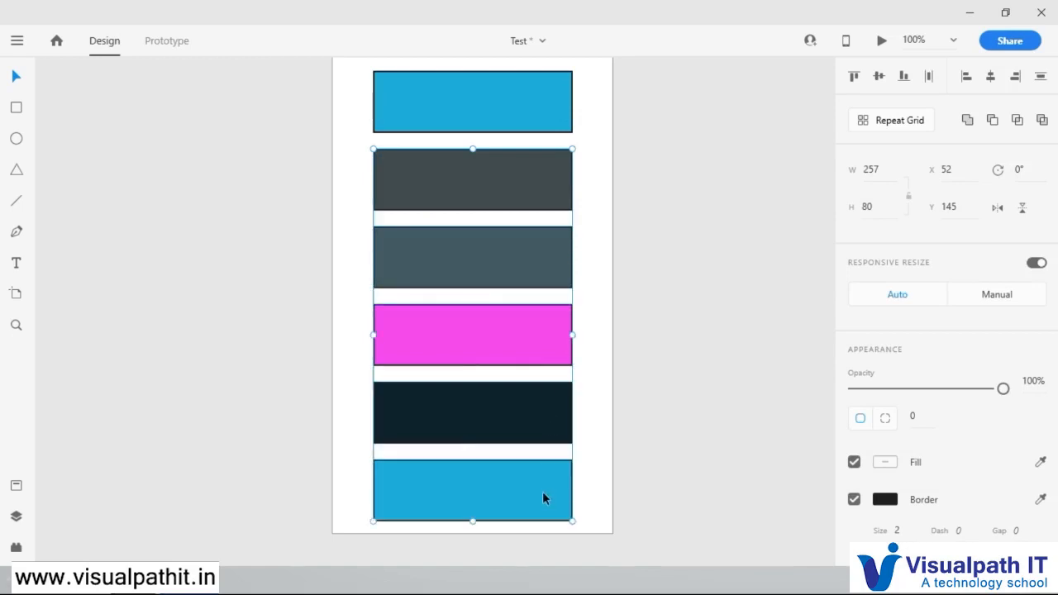
pyautogui.press('Delete')
# Step: Shrink the remaining blue rectangle to about 103 × 34 and place it at about X 34, Y 36, keeping it selected
pyautogui.scroll(-1, 505, 358)
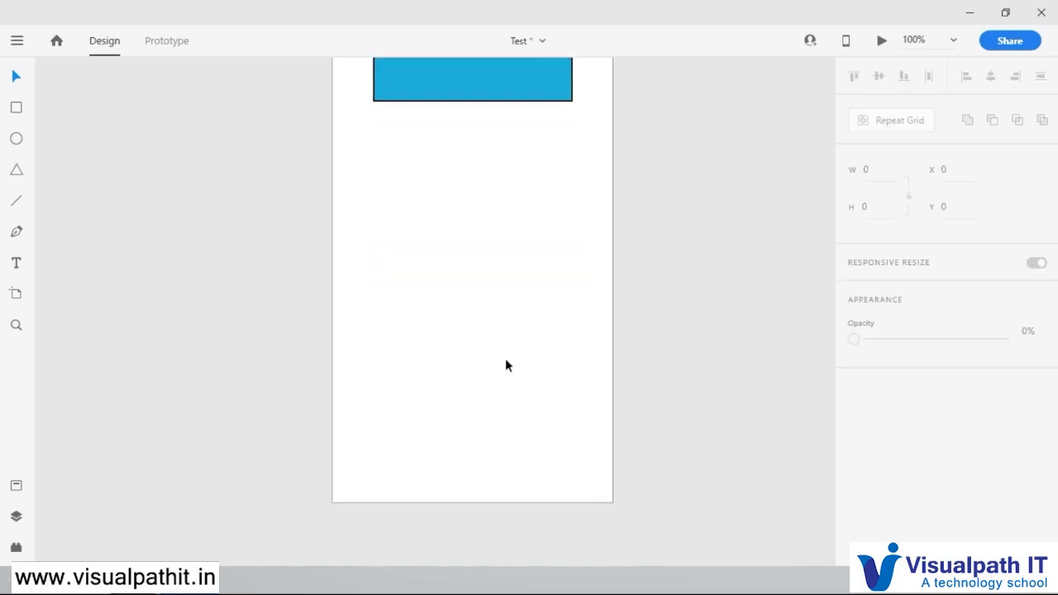
pyautogui.scroll(3, 507, 358)
pyautogui.click(540, 175)
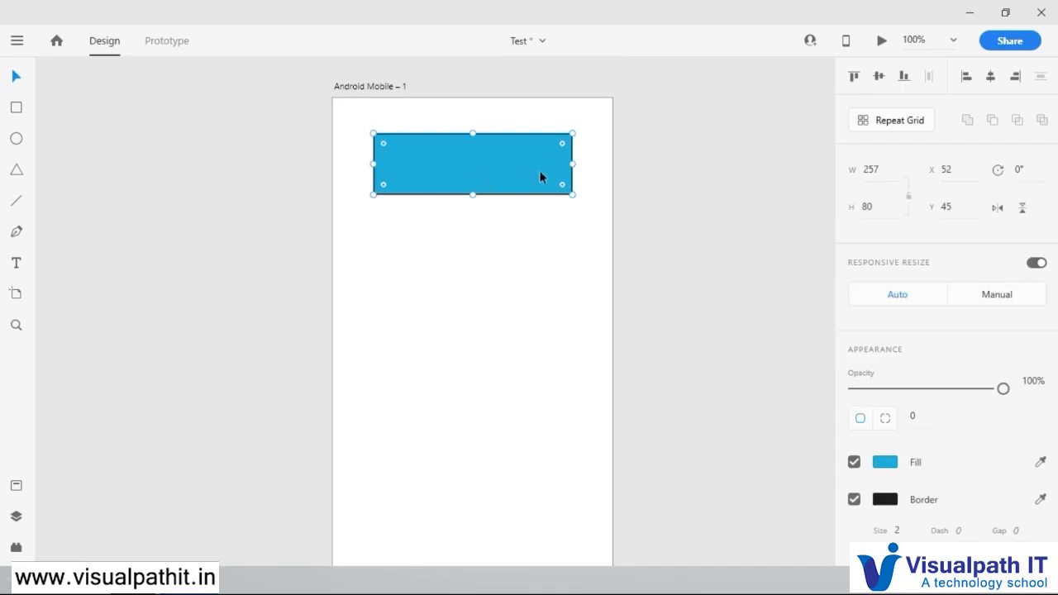
pyautogui.moveTo(573, 194); pyautogui.dragTo(405, 147)
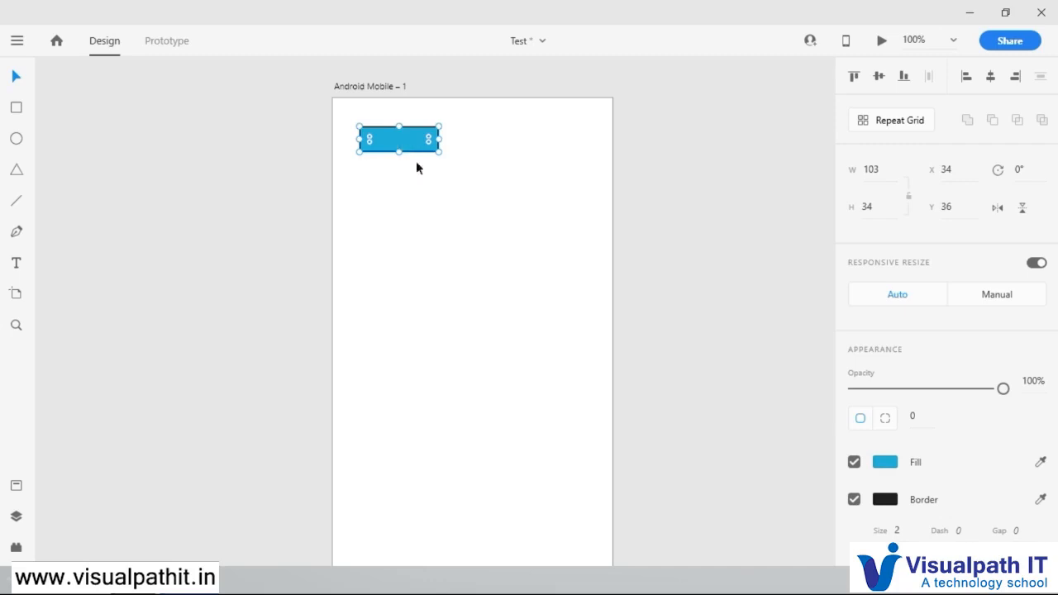
pyautogui.click(423, 179)
pyautogui.click(402, 141)
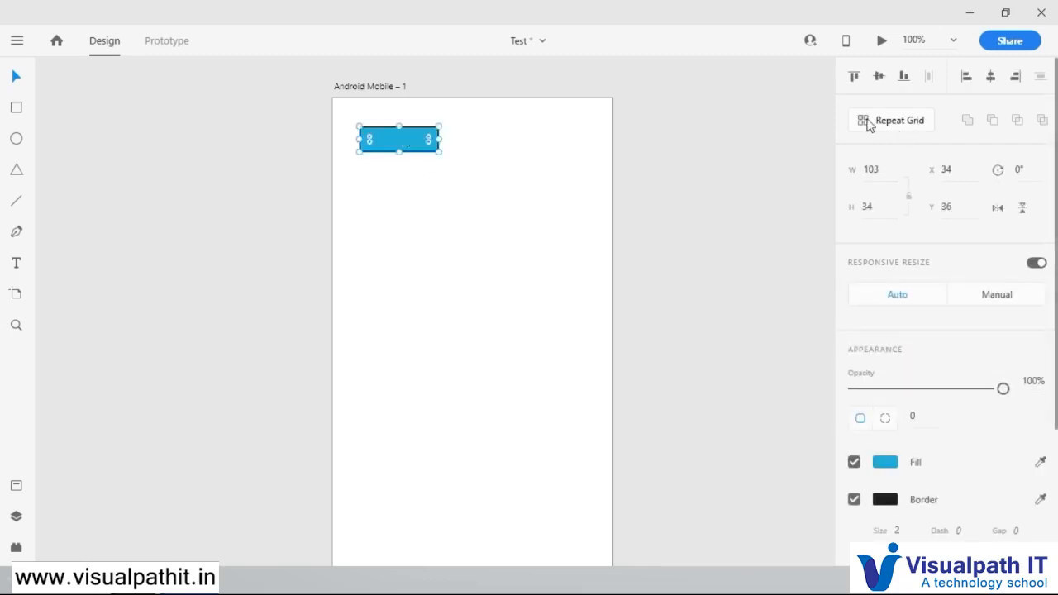
# Step: Turn the selected blue rectangle into a three-column Repeat Grid and extend its rows down past the artboard's lower edge
pyautogui.click(894, 120)
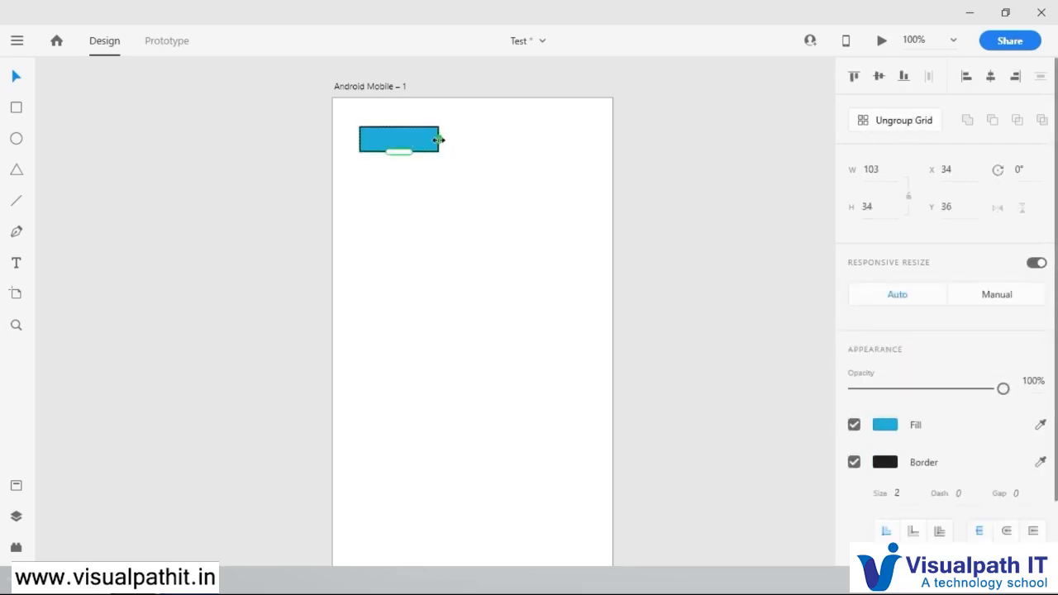
pyautogui.moveTo(441, 141); pyautogui.dragTo(551, 142)
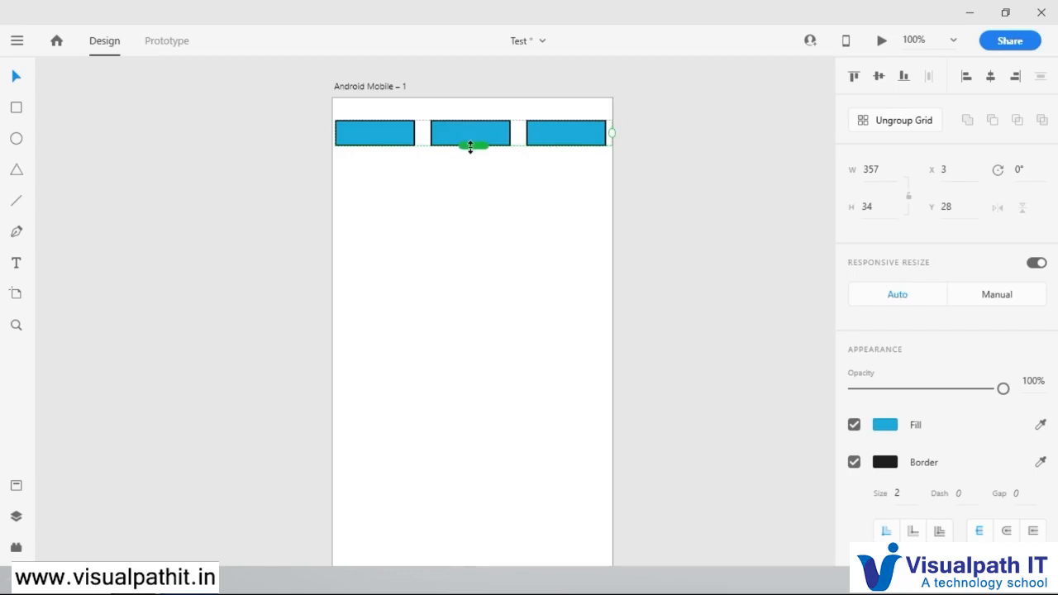
pyautogui.moveTo(471, 147); pyautogui.dragTo(472, 504)
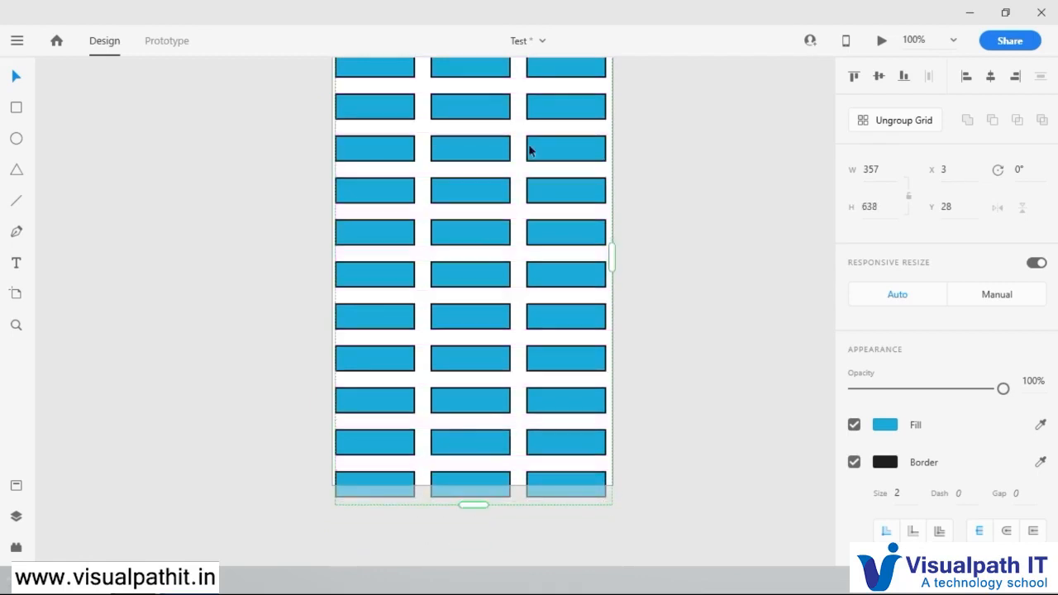
# Step: Tighten the grid's column gaps to 7 and its row gaps to 3, and move the grid to about X 5, Y 4
pyautogui.scroll(1, 495, 191)
pyautogui.scroll(3, 495, 191)
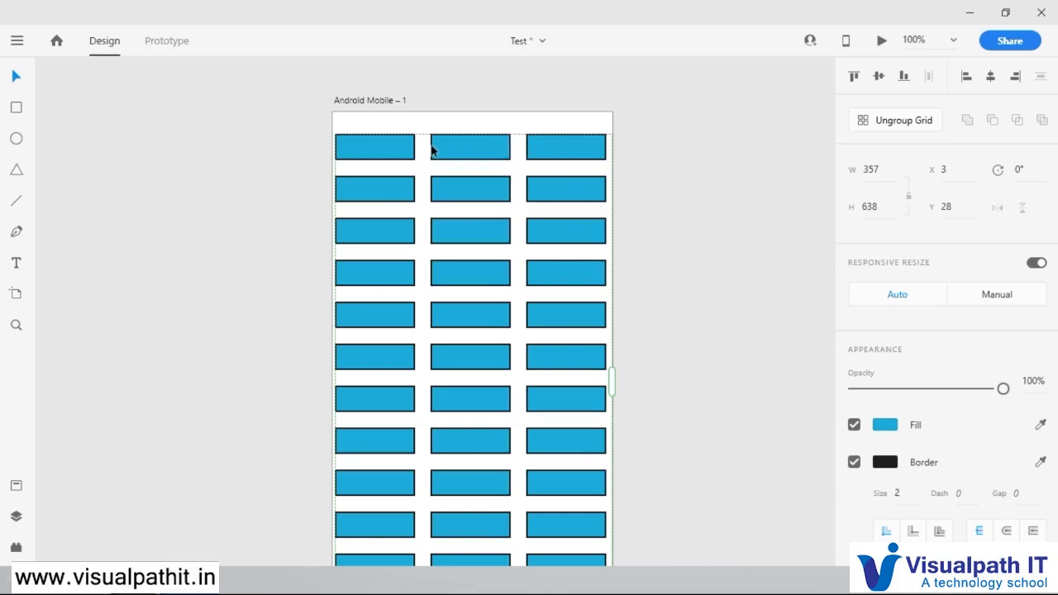
pyautogui.moveTo(429, 144); pyautogui.dragTo(420, 143)
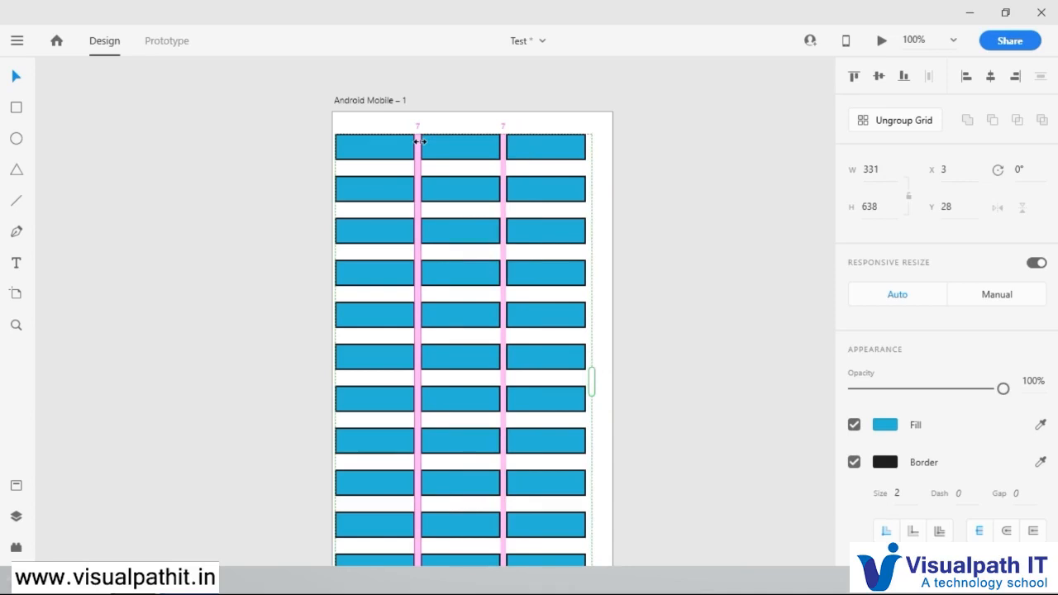
pyautogui.moveTo(420, 142); pyautogui.dragTo(394, 161)
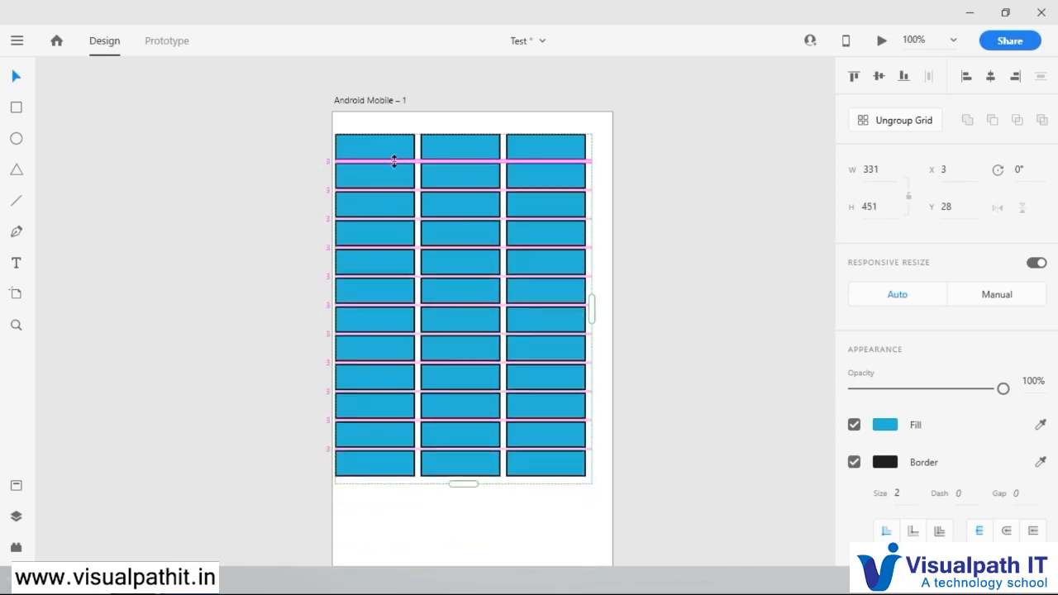
pyautogui.moveTo(463, 146); pyautogui.dragTo(463, 124)
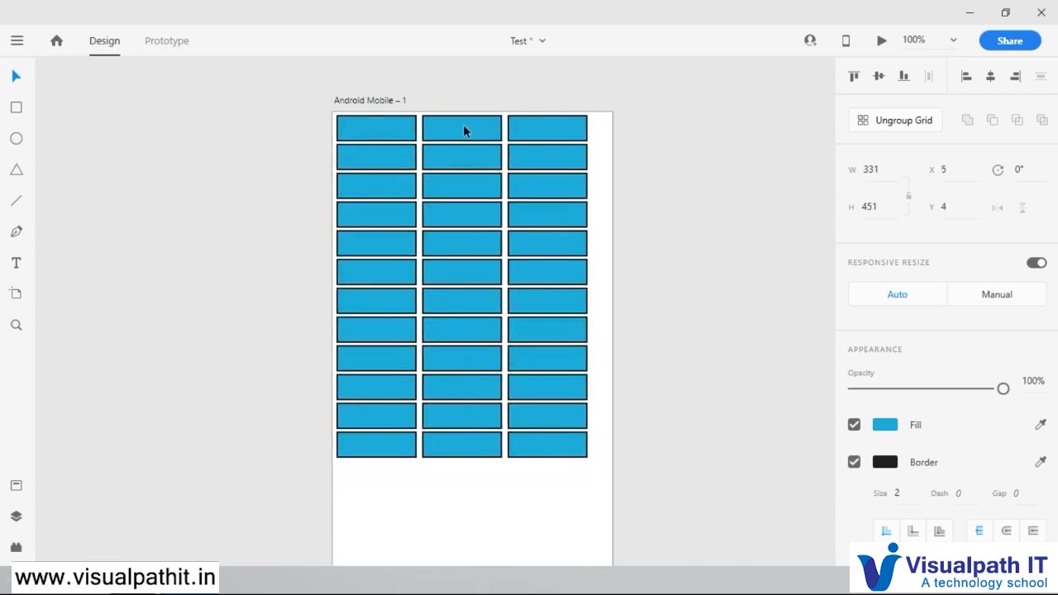
pyautogui.click(668, 195)
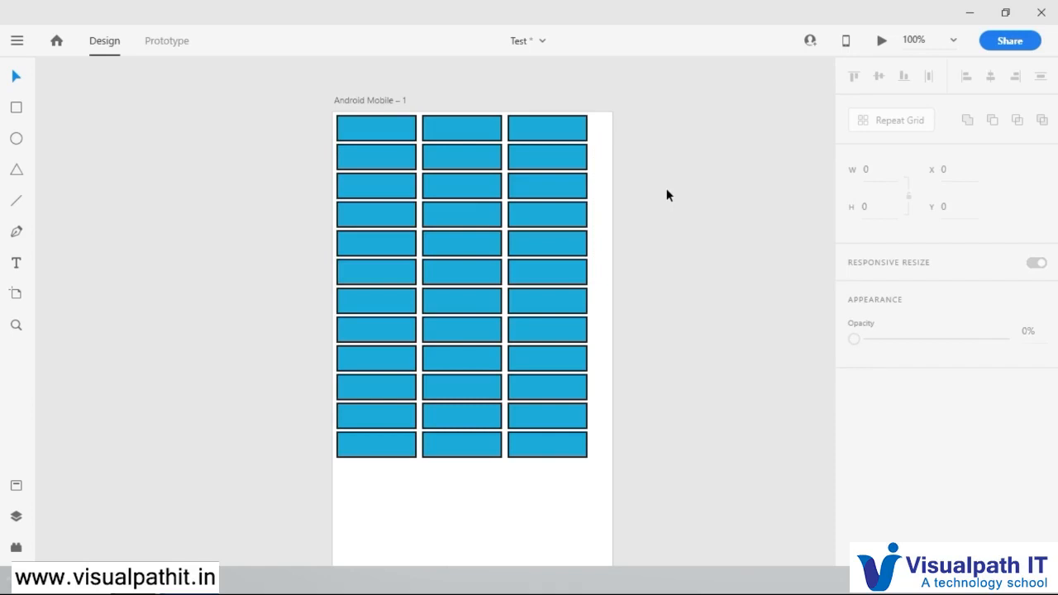
# Step: Narrow the column gaps until the grid is about 323 wide, and ungroup it into separately selectable rectangles
pyautogui.click(559, 225)
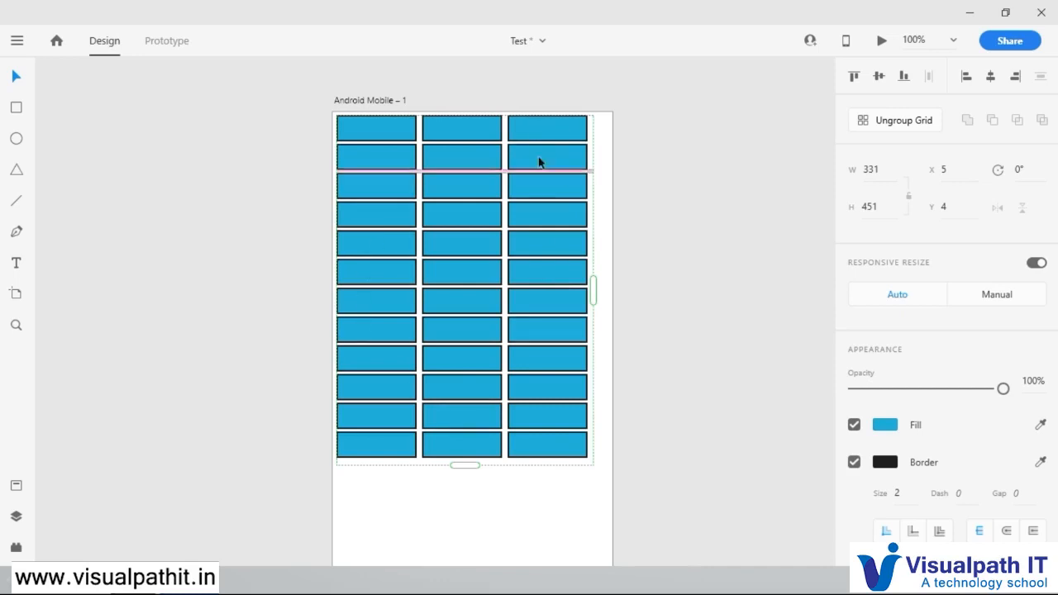
pyautogui.moveTo(503, 124); pyautogui.dragTo(500, 124)
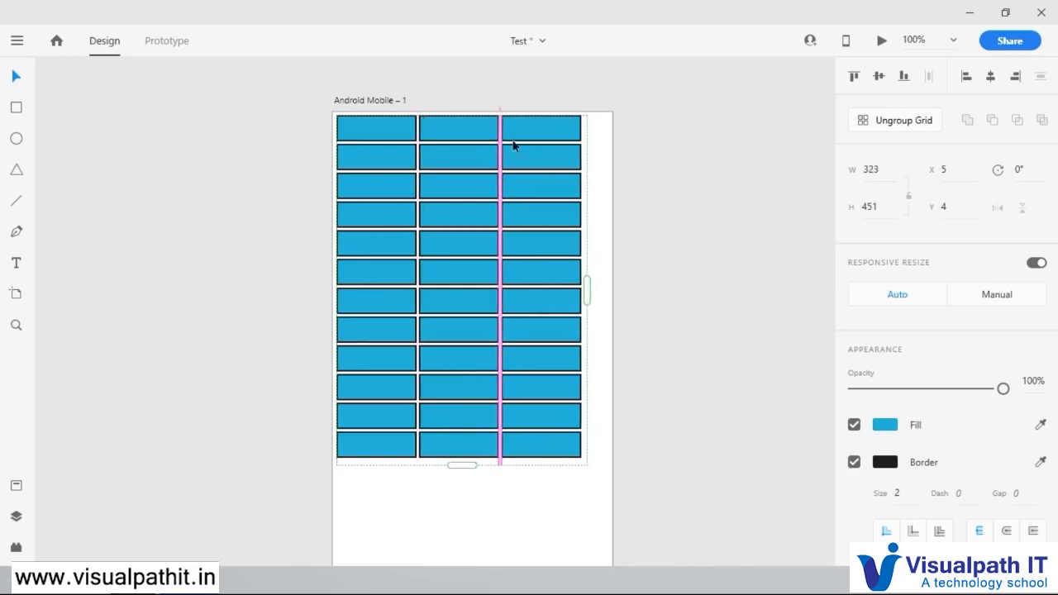
pyautogui.click(893, 126)
pyautogui.click(637, 171)
pyautogui.click(535, 126)
pyautogui.click(582, 452)
pyautogui.moveTo(582, 447); pyautogui.dragTo(581, 507)
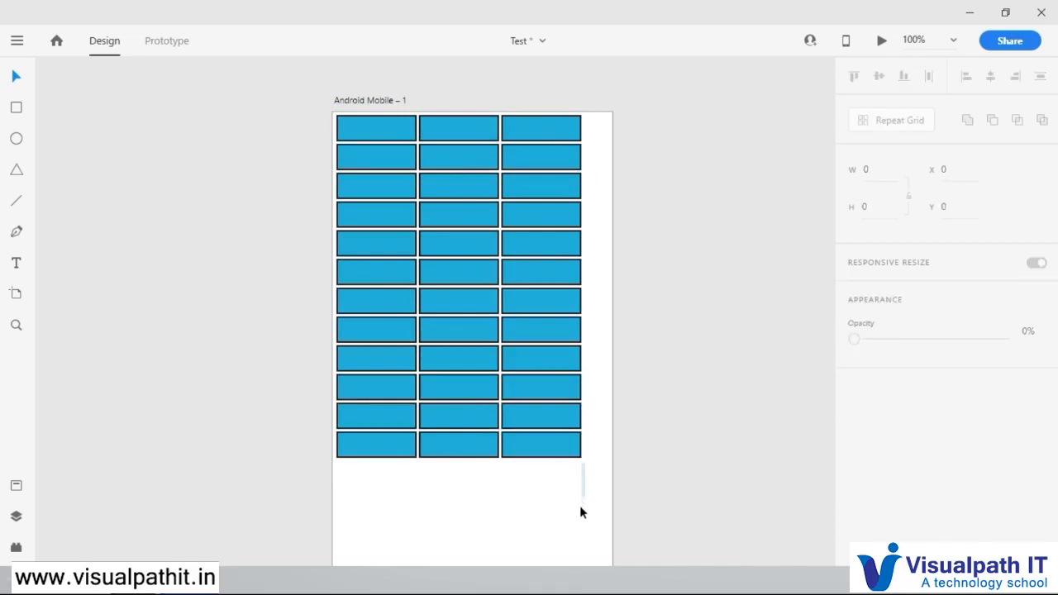
pyautogui.click(557, 410)
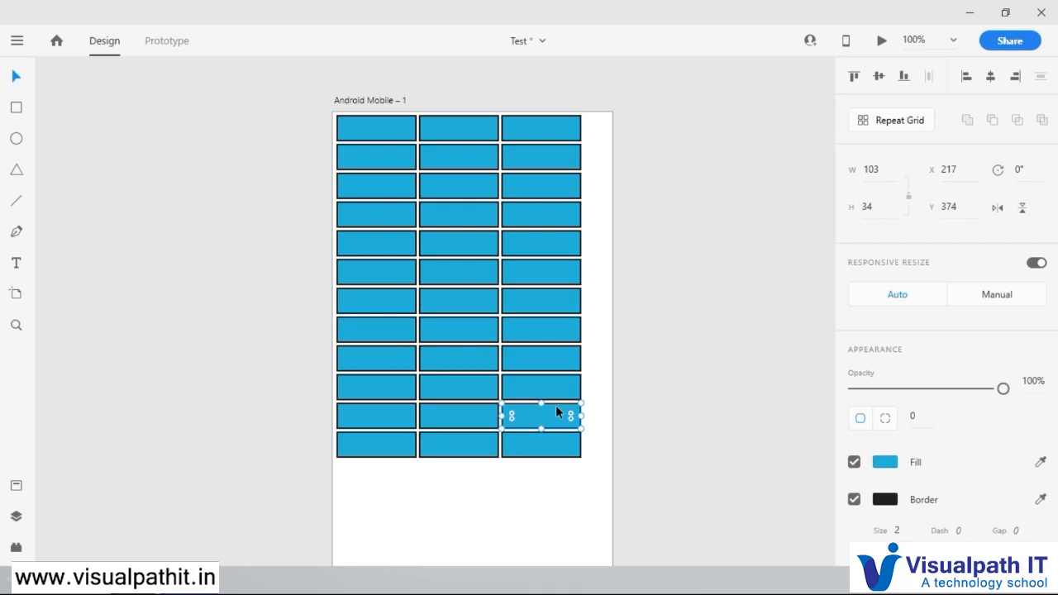
pyautogui.click(621, 427)
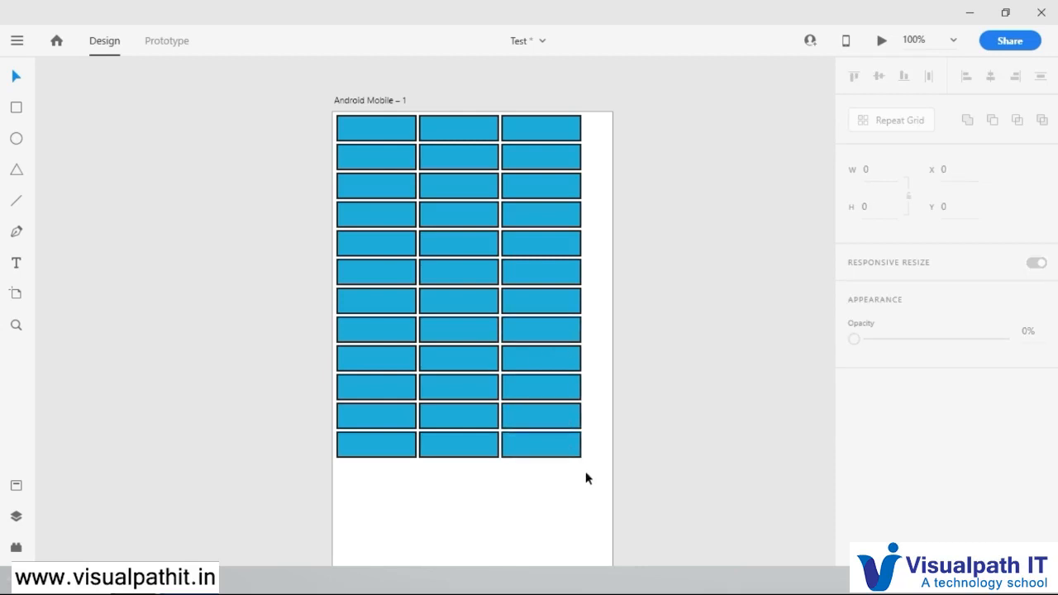
# Step: Delete the third column's last three rectangles, the middle column's eleventh and ninth, and the first column's last one
pyautogui.moveTo(584, 468); pyautogui.dragTo(534, 387)
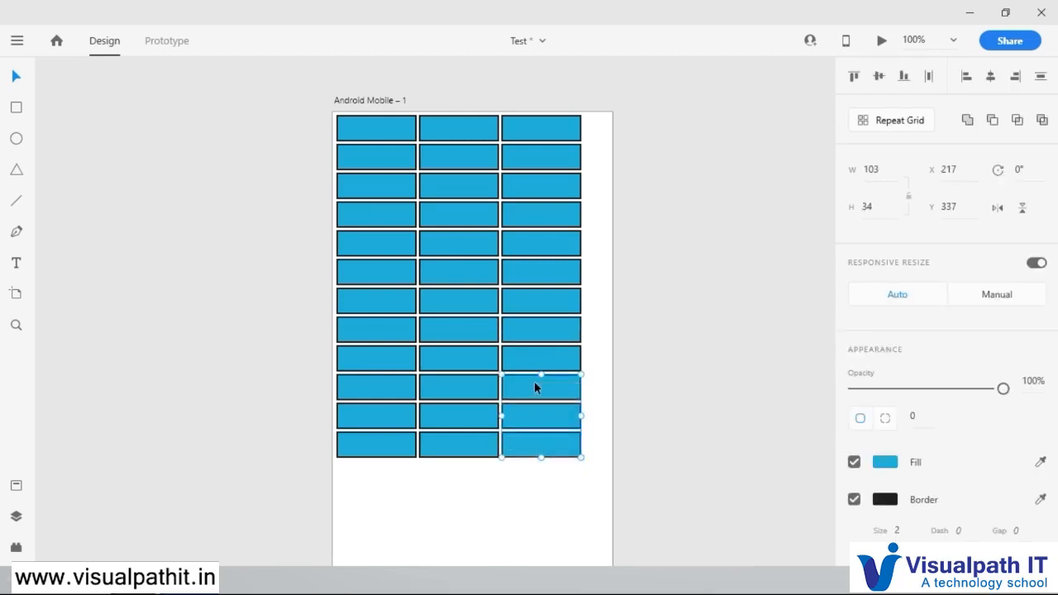
pyautogui.press('Delete')
pyautogui.click(485, 425)
pyautogui.press('Delete')
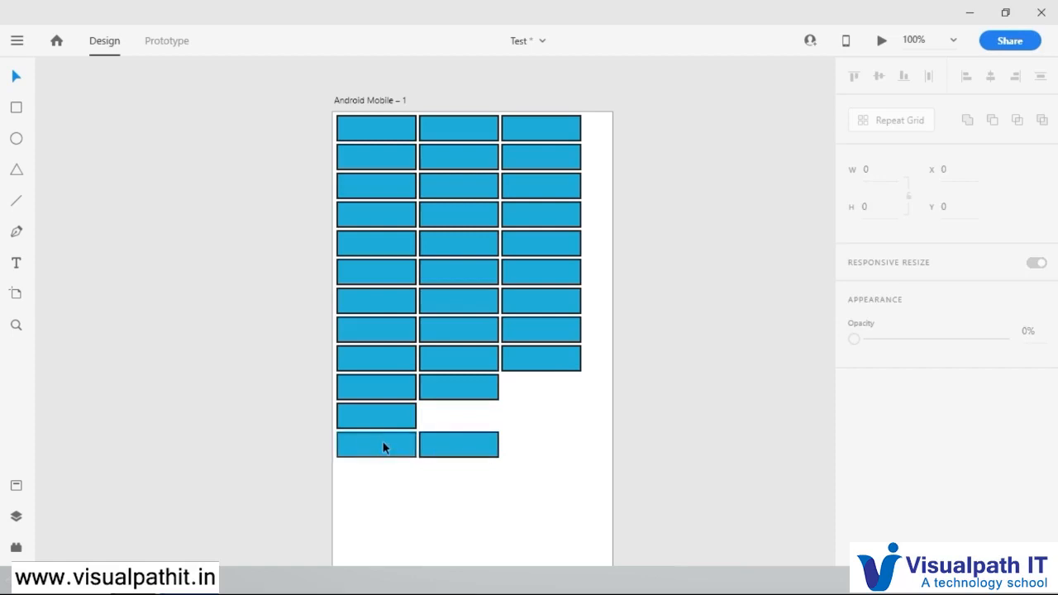
pyautogui.click(382, 447)
pyautogui.press('Delete')
pyautogui.click(492, 361)
pyautogui.press('Delete')
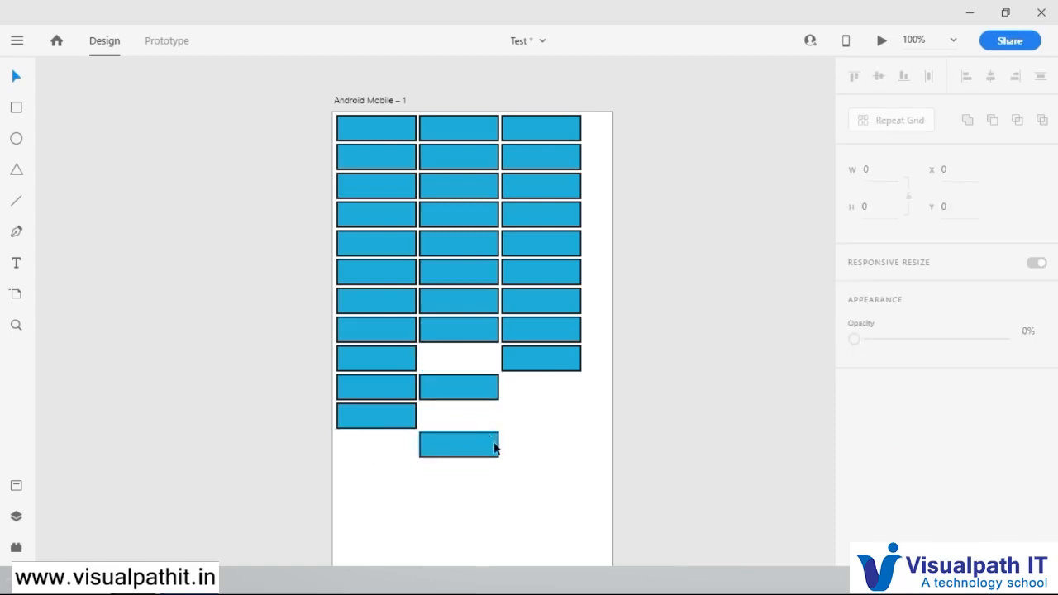
# Step: Group all the remaining rectangles and move the group to about X 10, Y 5
pyautogui.moveTo(595, 490); pyautogui.dragTo(309, 81)
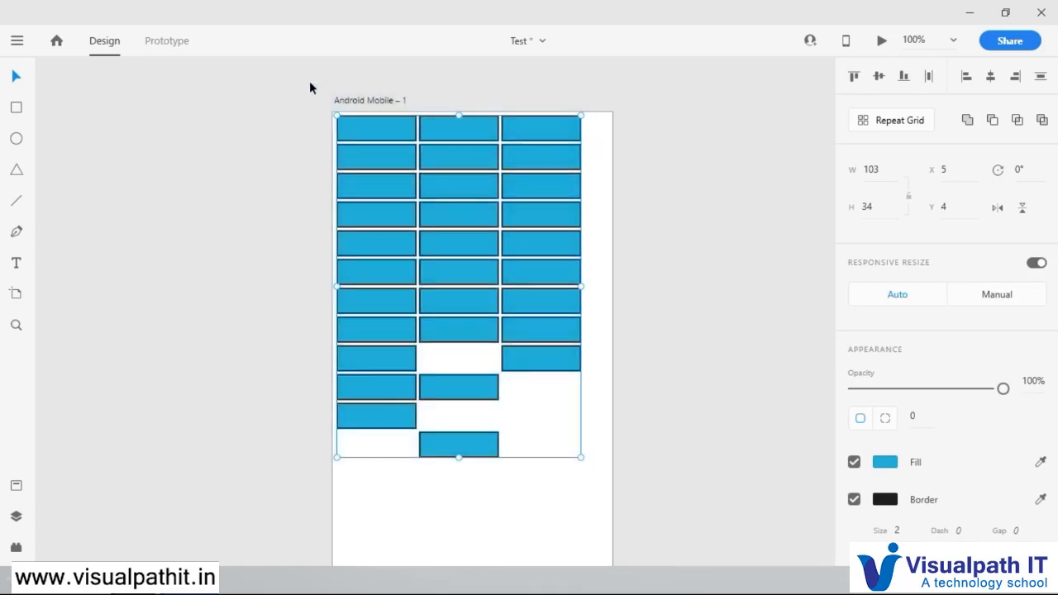
pyautogui.rightClick(444, 163)
pyautogui.click(502, 259)
pyautogui.click(601, 234)
pyautogui.click(535, 237)
pyautogui.moveTo(544, 251)
pyautogui.mouseDown()
pyautogui.moveTo(563, 289)
pyautogui.moveTo(559, 257)
pyautogui.moveTo(561, 278)
pyautogui.moveTo(547, 252)
pyautogui.mouseUp()
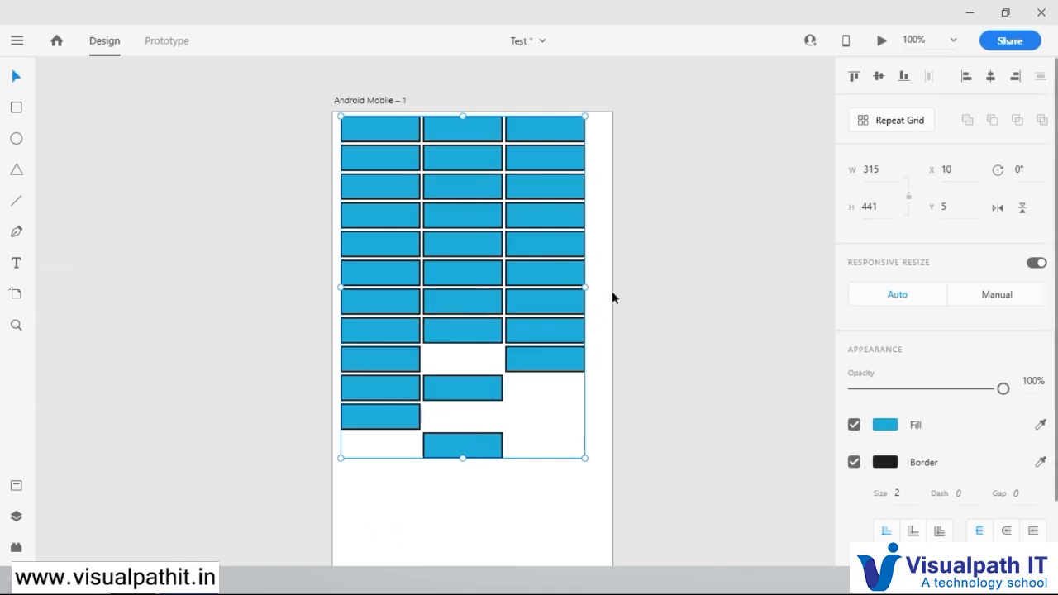
# Step: Ungroup the grouped rectangles and clear the selection
pyautogui.rightClick(564, 273)
pyautogui.click(546, 344)
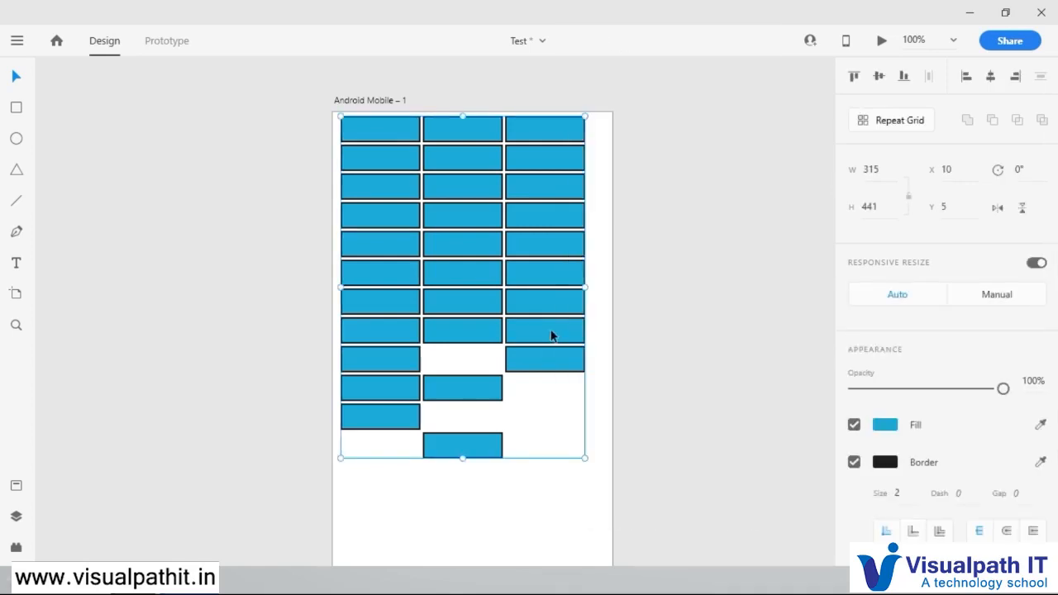
pyautogui.rightClick(541, 366)
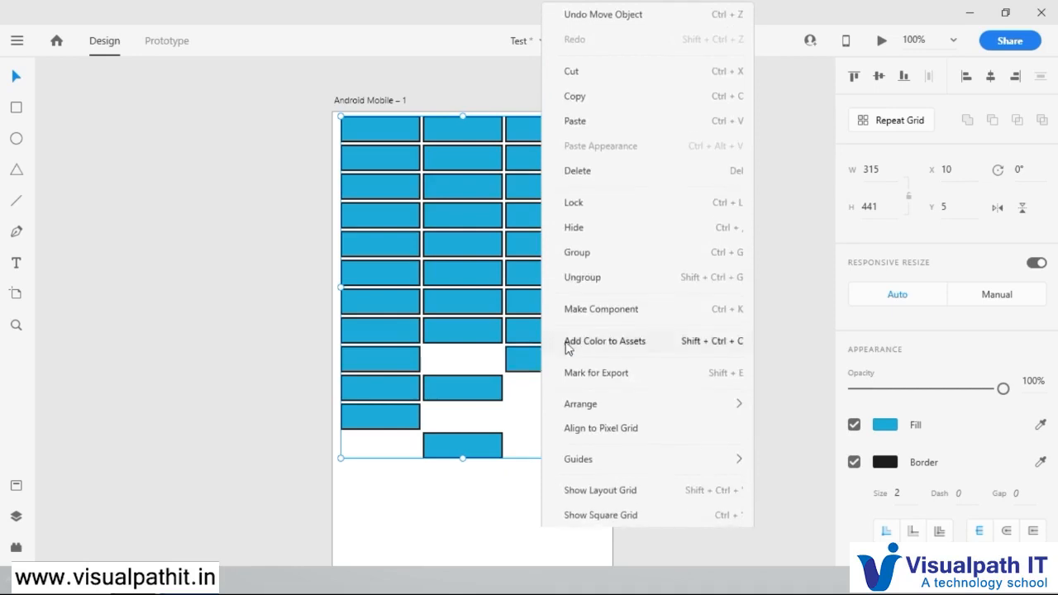
pyautogui.click(598, 279)
pyautogui.click(622, 491)
# Step: Delete all rectangles below the first row and the second and third rectangles in that row, keeping only the first one
pyautogui.moveTo(609, 491); pyautogui.dragTo(321, 156)
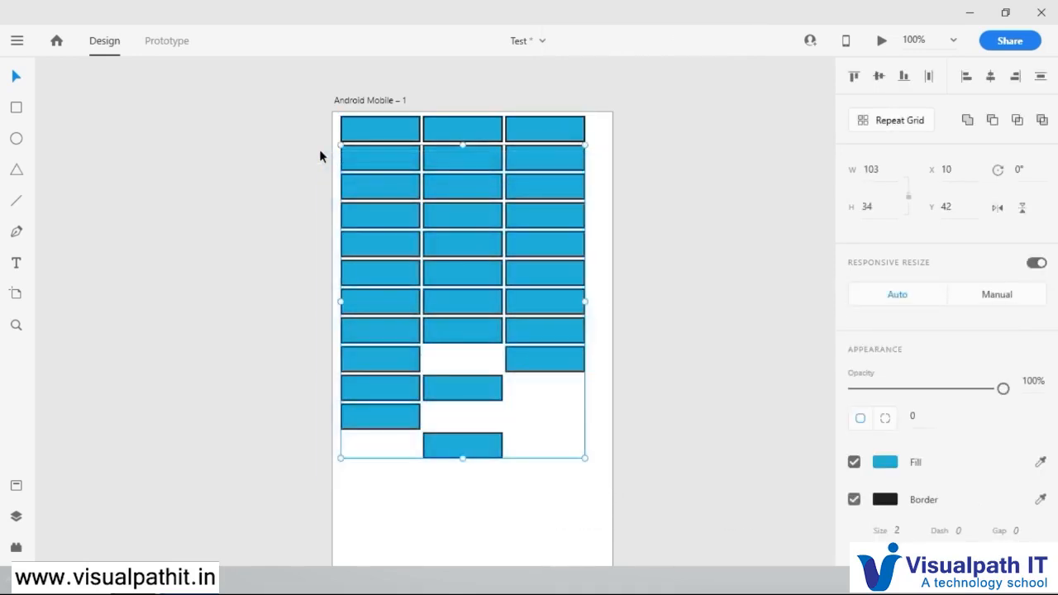
pyautogui.press('Delete')
pyautogui.moveTo(590, 160); pyautogui.dragTo(444, 105)
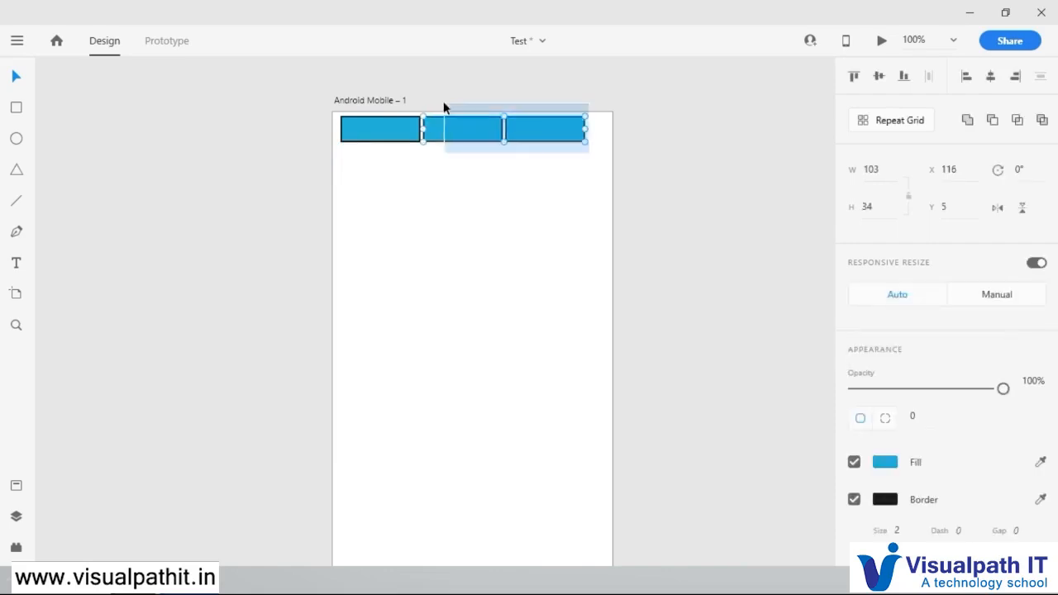
pyautogui.press('Delete')
# Step: Resize the remaining rectangle to 63 wide and 114 high, and place it at X 67, Y 192
pyautogui.moveTo(390, 138); pyautogui.dragTo(587, 300)
pyautogui.moveTo(529, 274); pyautogui.dragTo(501, 212)
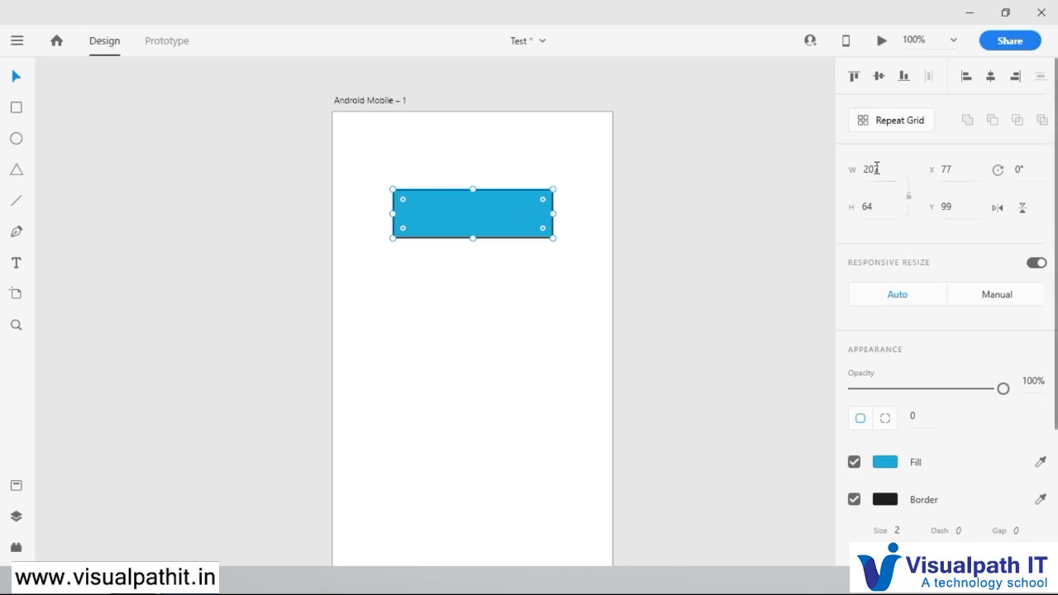
pyautogui.click(875, 205)
pyautogui.moveTo(869, 164)
pyautogui.mouseDown()
pyautogui.moveTo(876, 94)
pyautogui.moveTo(879, 243)
pyautogui.moveTo(877, 143)
pyautogui.moveTo(876, 165)
pyautogui.mouseUp()
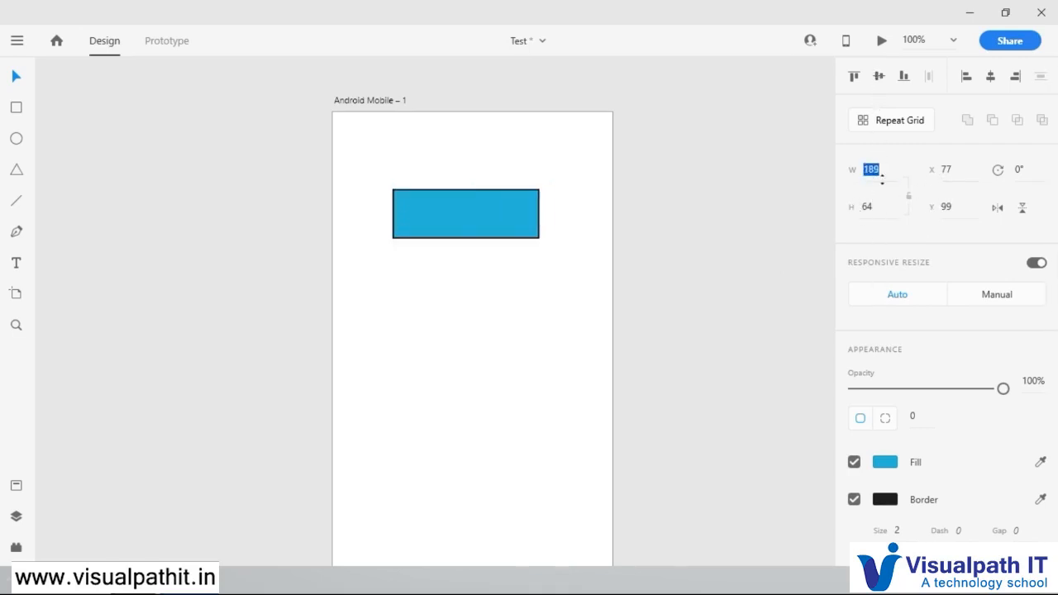
pyautogui.moveTo(874, 206); pyautogui.dragTo(865, 362)
pyautogui.write('63')
pyautogui.press('Return')
pyautogui.moveTo(947, 168); pyautogui.dragTo(933, 134)
pyautogui.moveTo(947, 206)
pyautogui.mouseDown()
pyautogui.moveTo(929, 456)
pyautogui.moveTo(928, 162)
pyautogui.moveTo(938, 157)
pyautogui.moveTo(947, 208)
pyautogui.mouseUp()
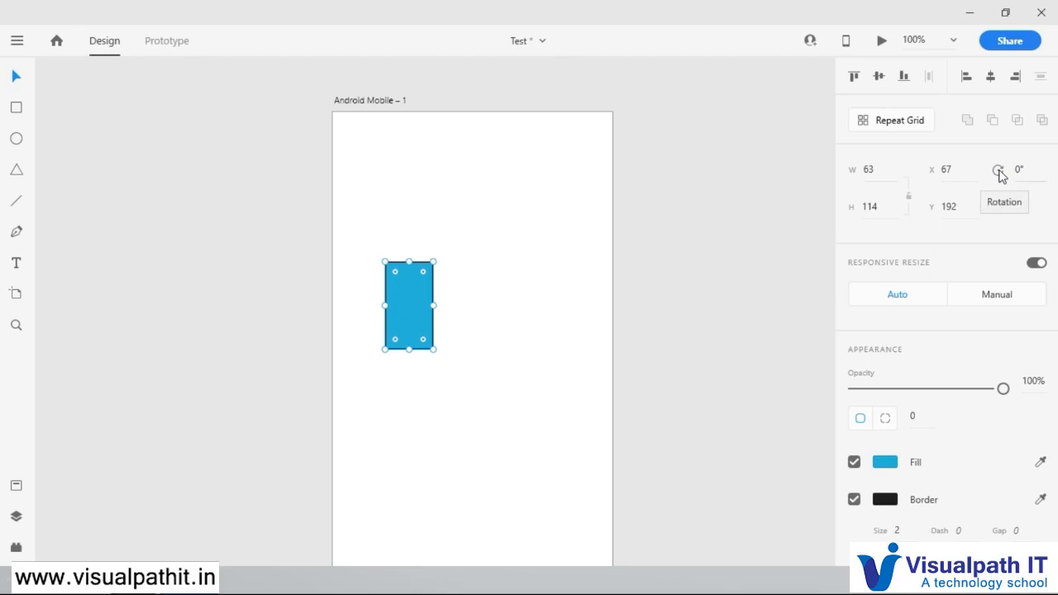
# Step: Rotate the rectangle to 42°, increase the rotation to 66°, and turn it back to 0°
pyautogui.moveTo(1020, 170); pyautogui.dragTo(1031, 4)
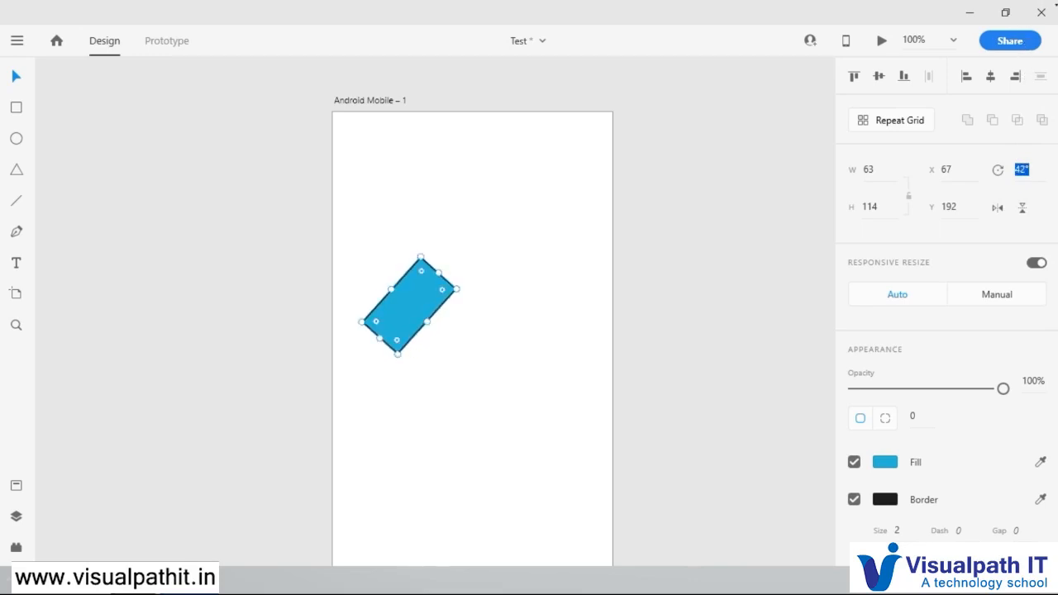
pyautogui.moveTo(1022, 169); pyautogui.dragTo(1021, 72)
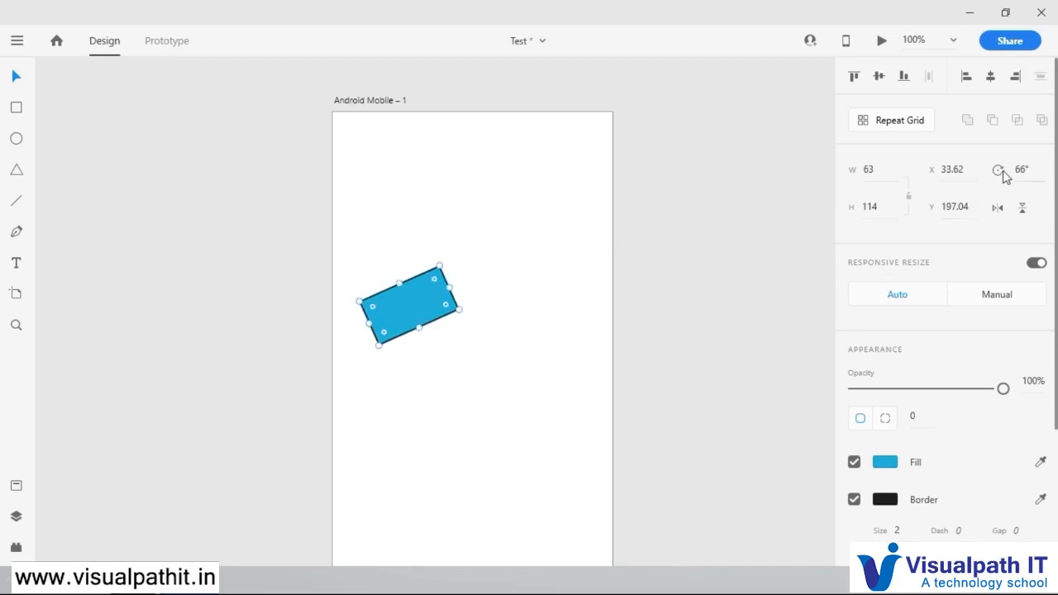
pyautogui.click(464, 332)
pyautogui.click(428, 302)
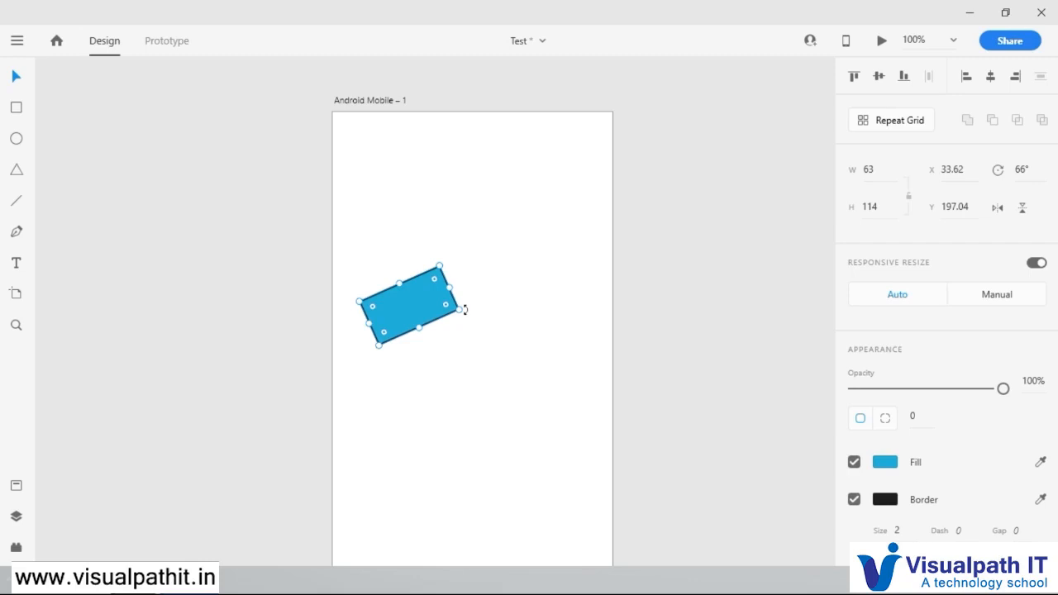
pyautogui.moveTo(465, 309); pyautogui.dragTo(436, 256)
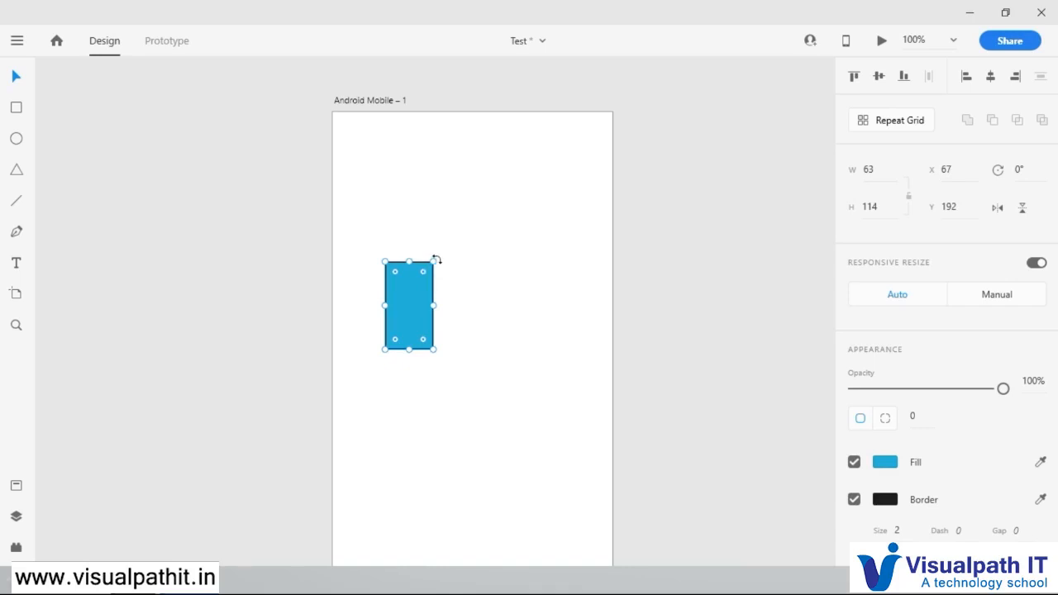
# Step: Rotate the rectangle freehand to 90° and back to 0°, and repeat this with an entered rotation value of 90°
pyautogui.moveTo(437, 258); pyautogui.dragTo(492, 353)
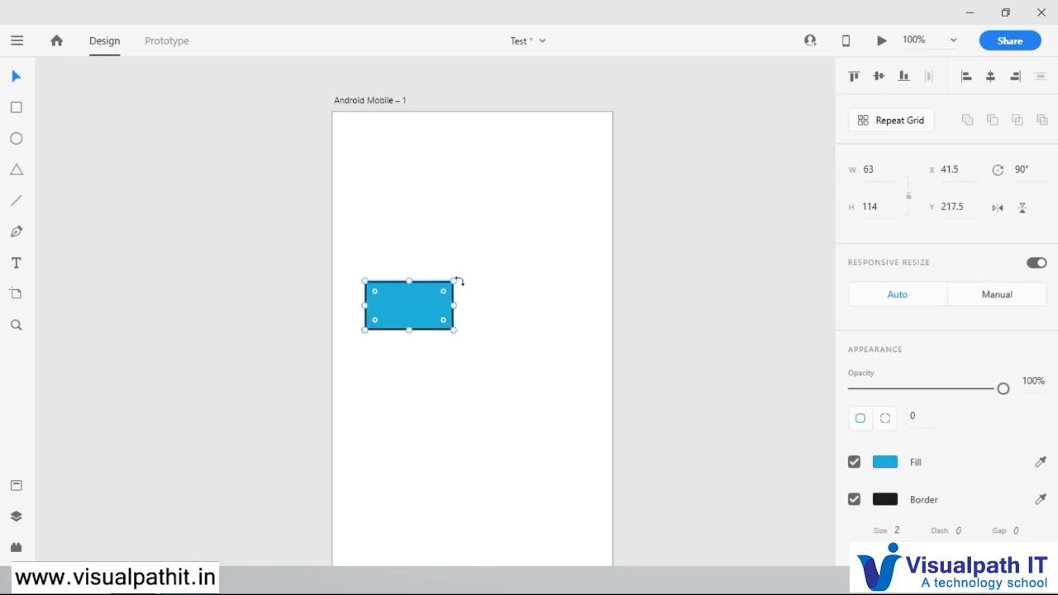
pyautogui.moveTo(463, 283); pyautogui.dragTo(364, 236)
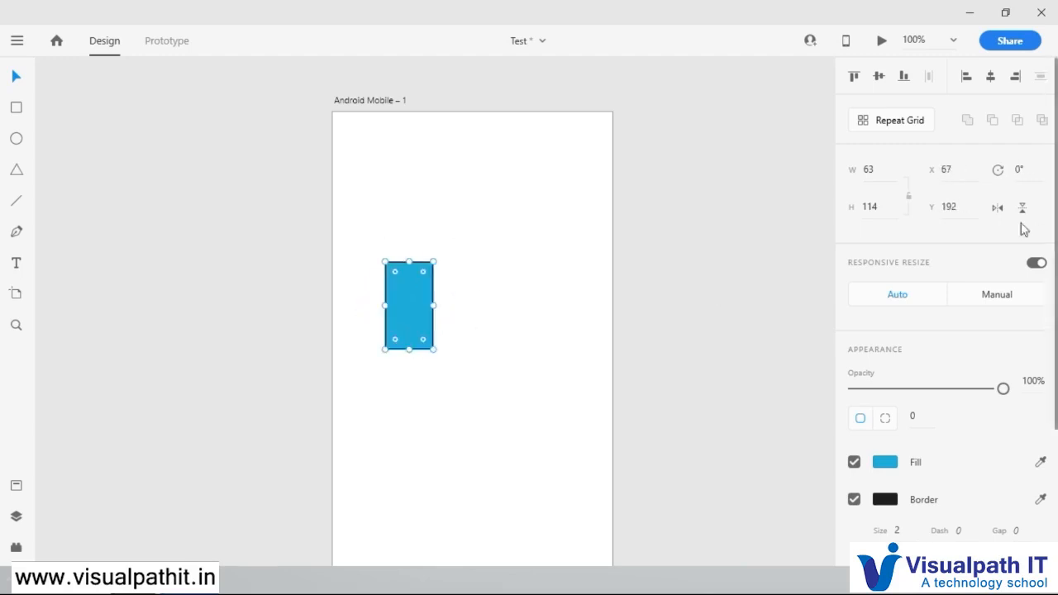
pyautogui.click(1020, 169)
pyautogui.write('90')
pyautogui.press('Return')
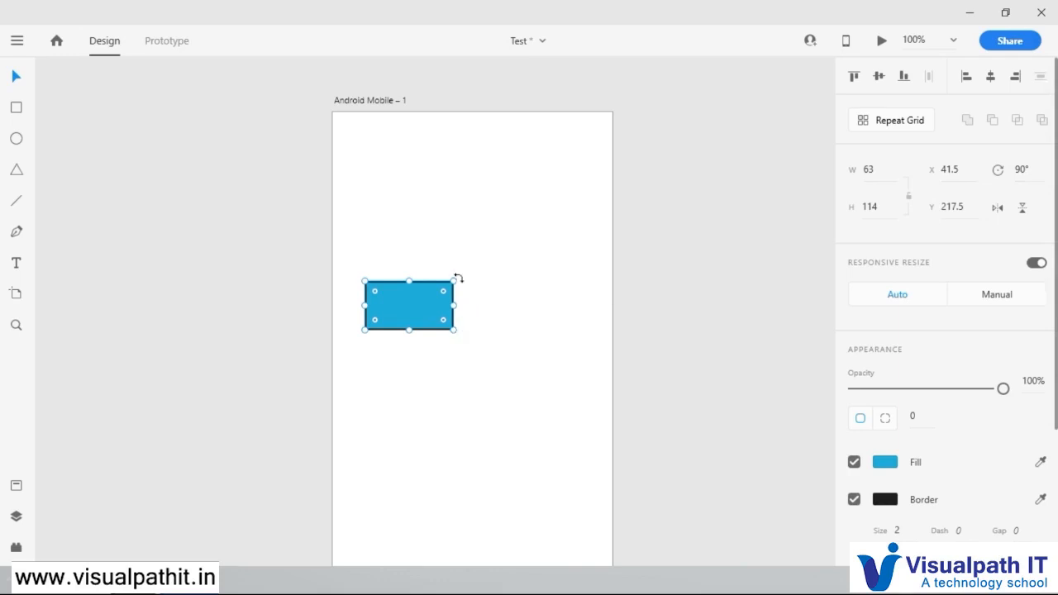
pyautogui.moveTo(456, 278); pyautogui.dragTo(373, 233)
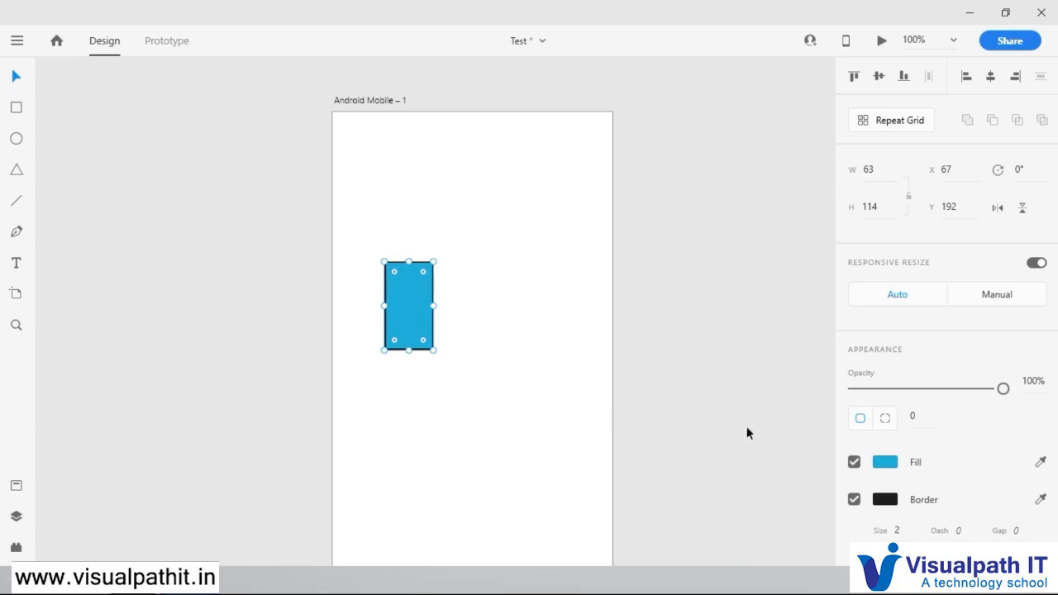
# Step: Change the rectangle's fill to a linear gradient running from black #000000 to bright green #7DE812
pyautogui.click(887, 464)
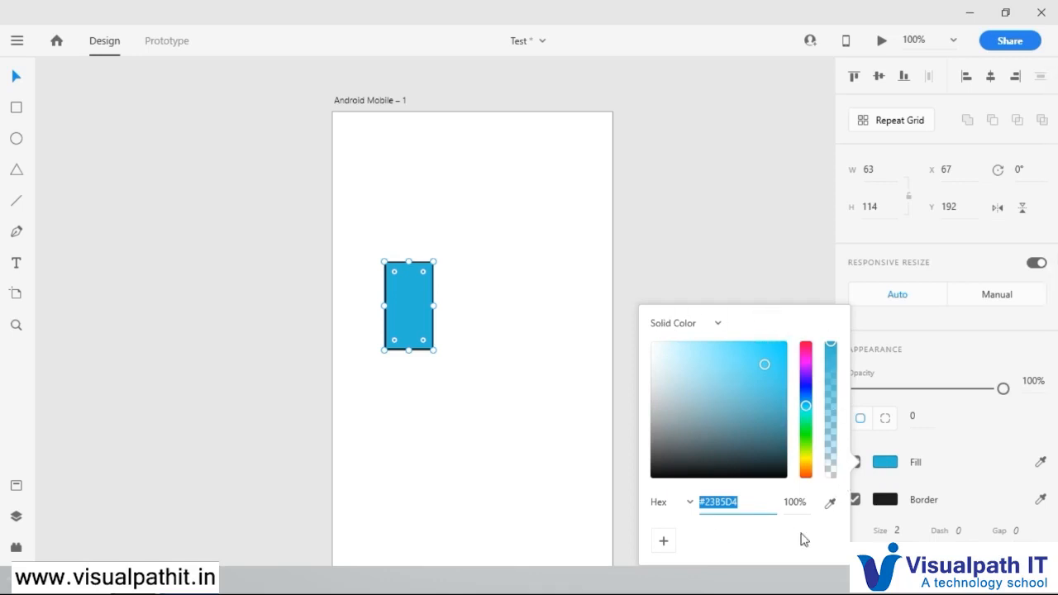
pyautogui.click(716, 325)
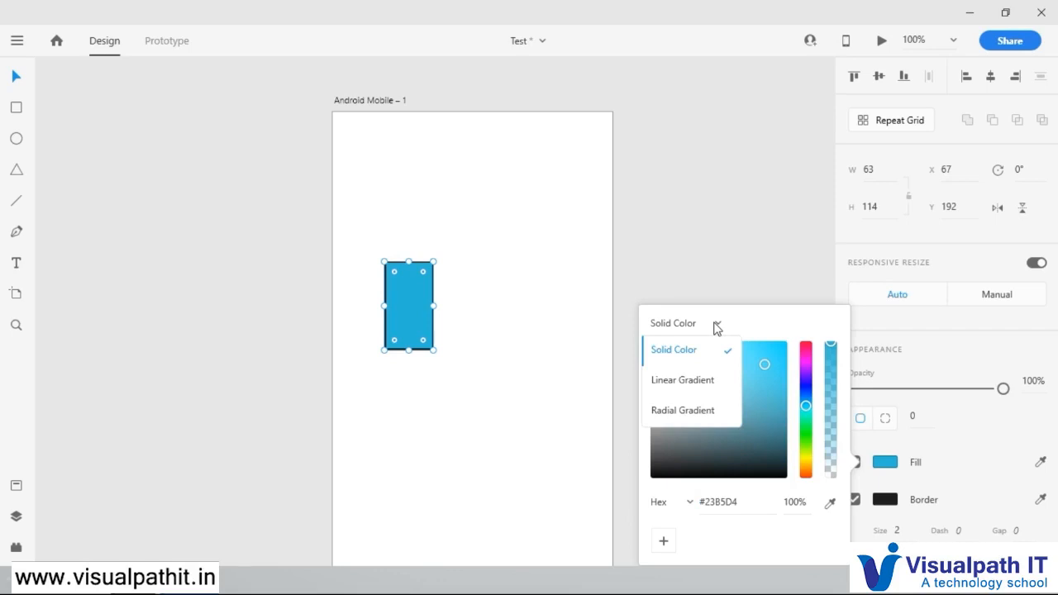
pyautogui.click(683, 382)
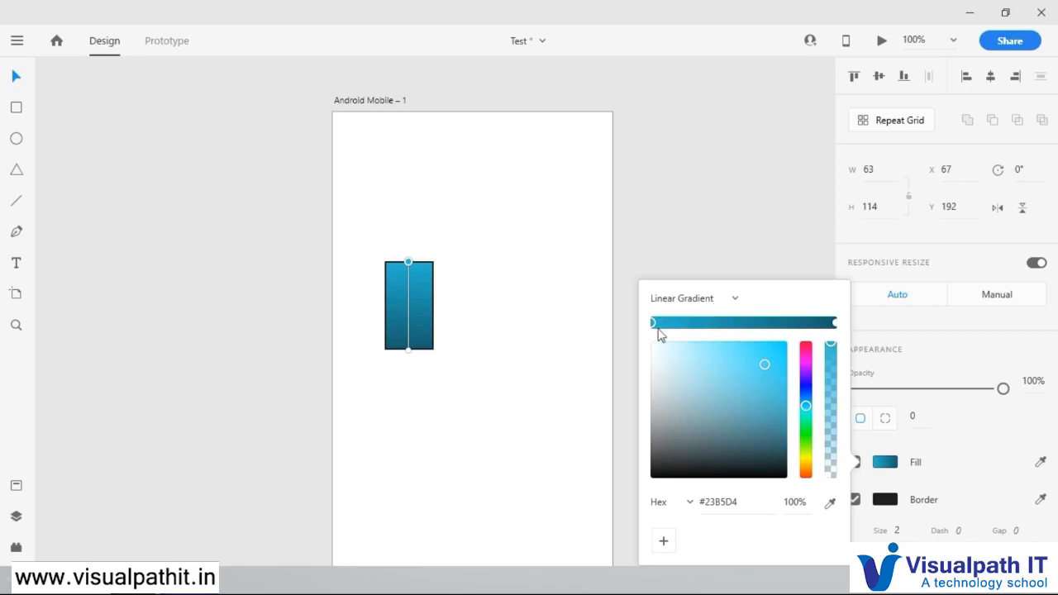
pyautogui.moveTo(685, 449); pyautogui.dragTo(653, 478)
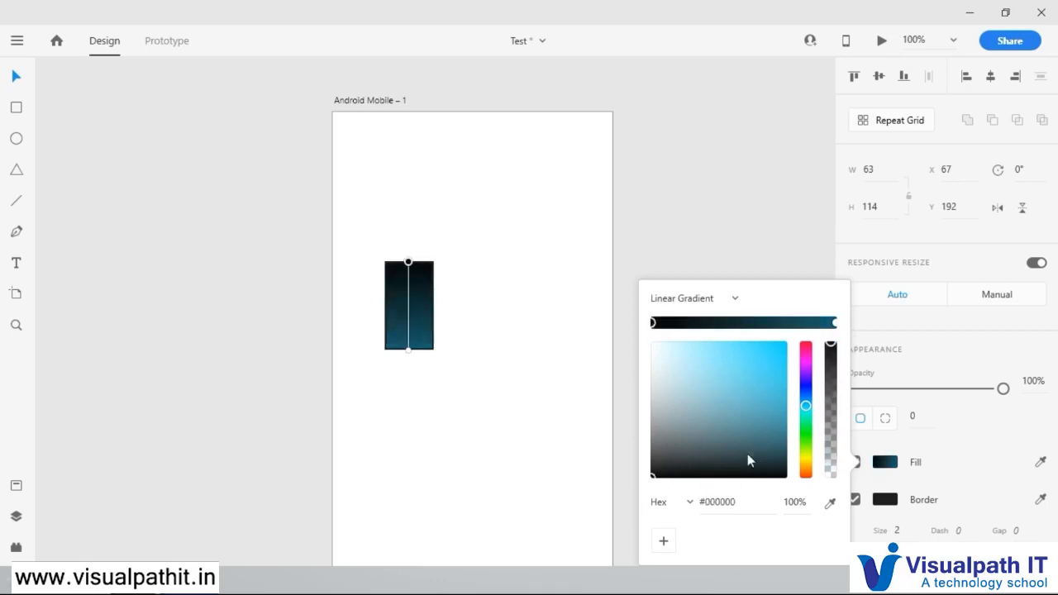
pyautogui.click(835, 323)
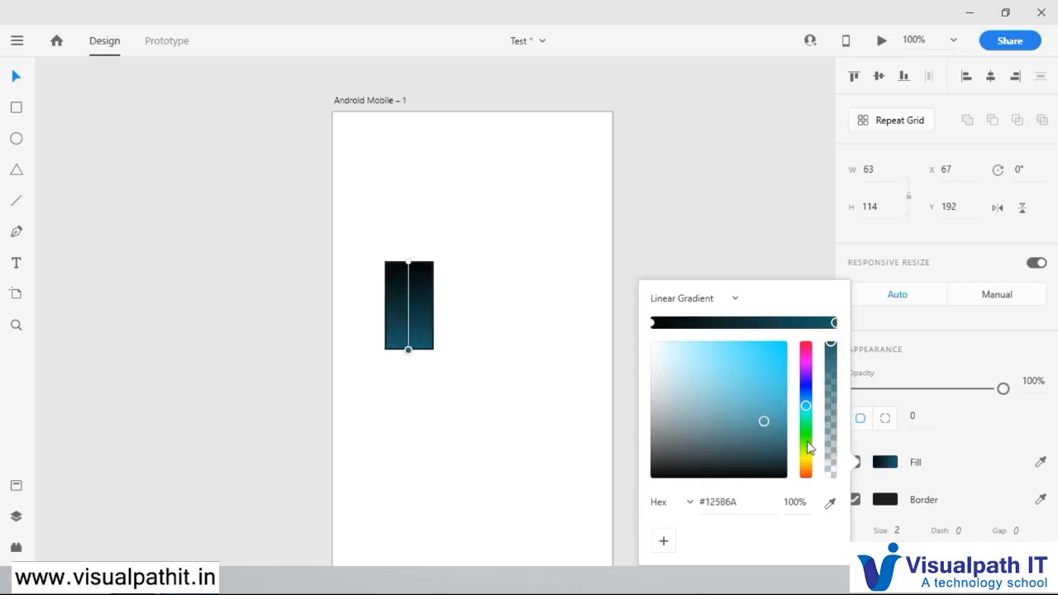
pyautogui.click(807, 444)
pyautogui.moveTo(762, 420); pyautogui.dragTo(777, 356)
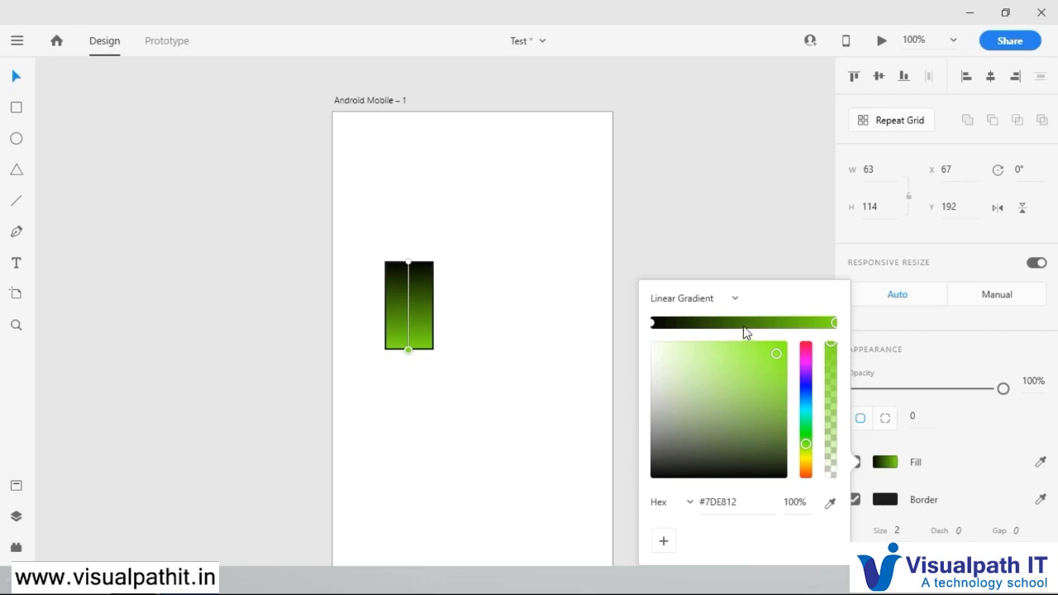
# Step: Add a colour stop in the middle of the rectangle's linear gradient and set it to dark green #085705
pyautogui.click(743, 323)
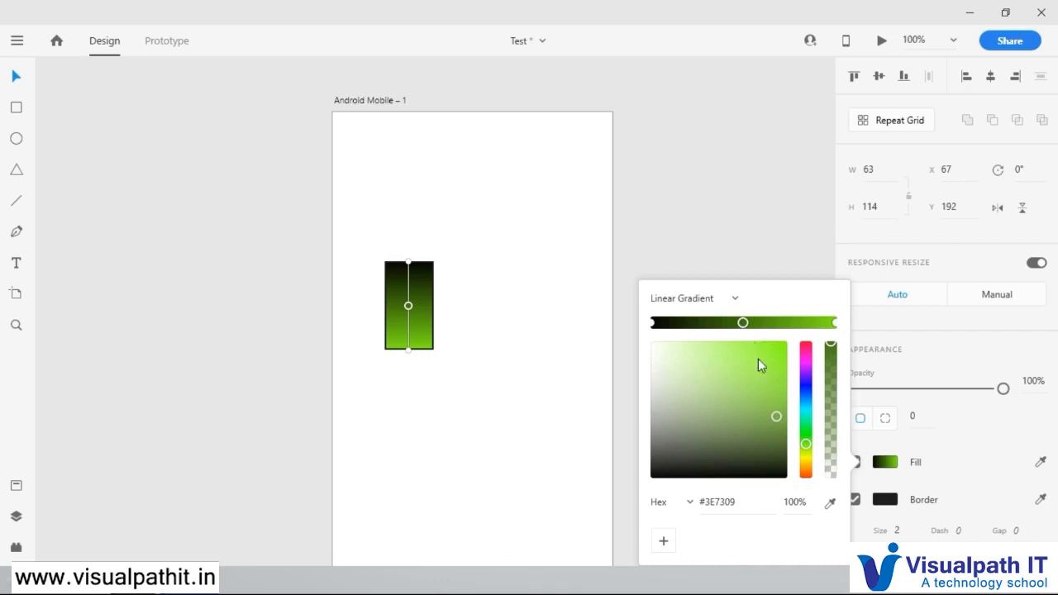
pyautogui.moveTo(781, 418); pyautogui.dragTo(640, 350)
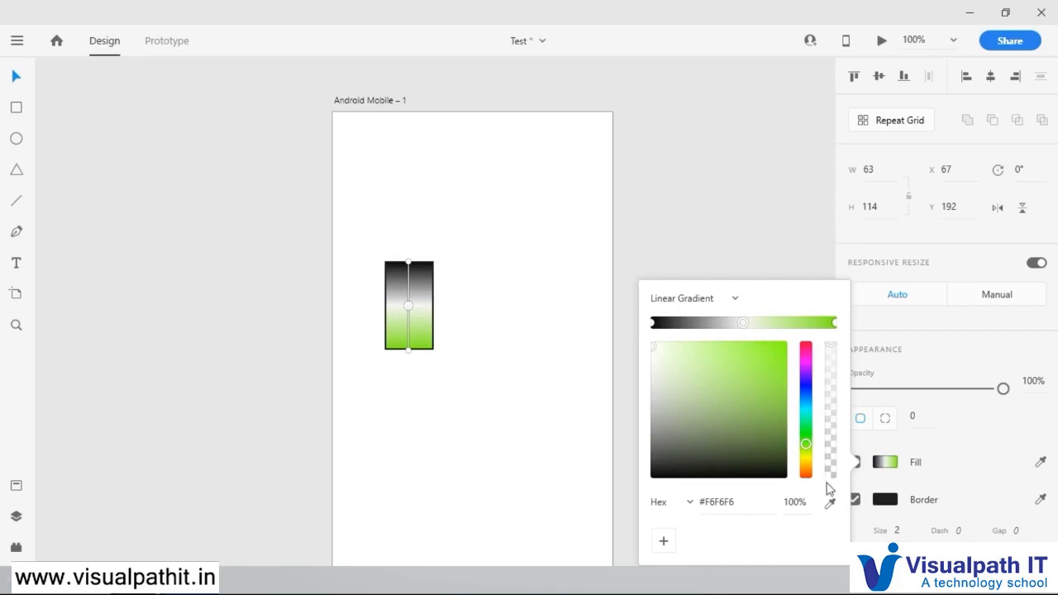
pyautogui.moveTo(807, 446); pyautogui.dragTo(806, 433)
pyautogui.click(781, 433)
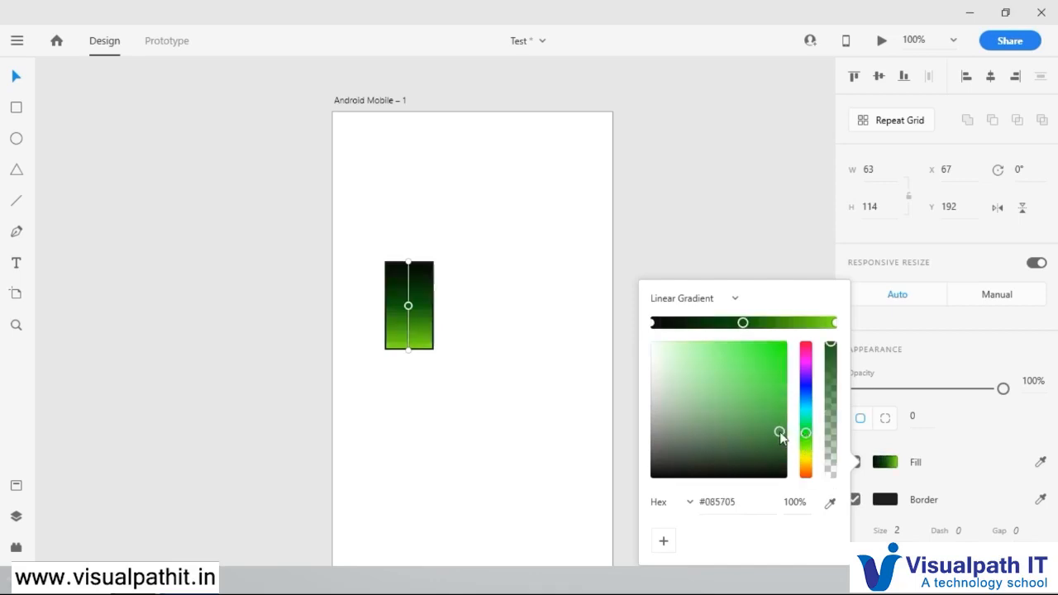
# Step: Add a gradient stop between the dark green and the bright green end, and colour it purple #A216F2
pyautogui.click(794, 322)
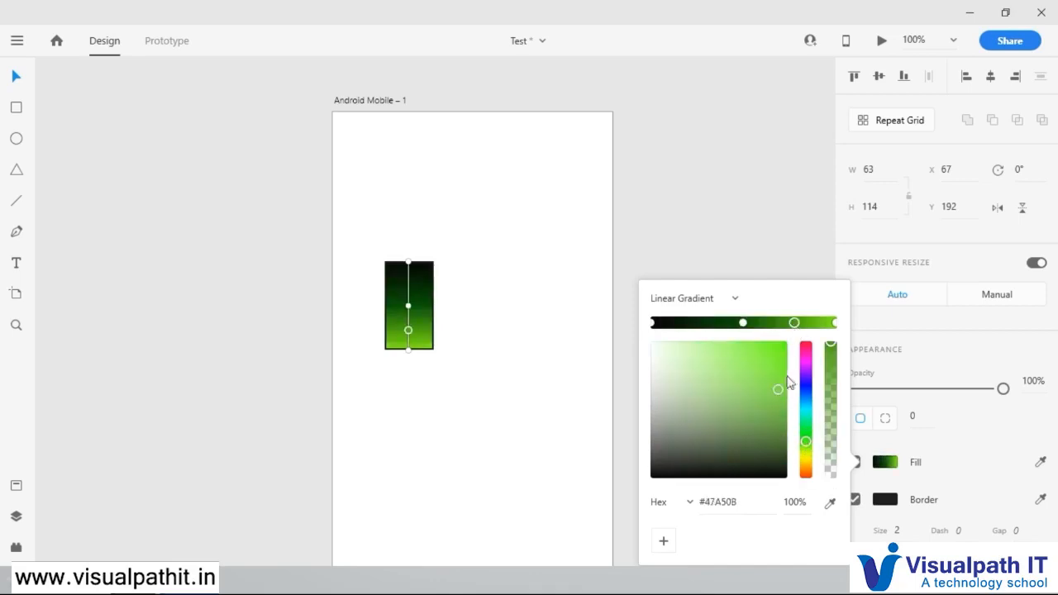
pyautogui.click(806, 378)
pyautogui.click(778, 349)
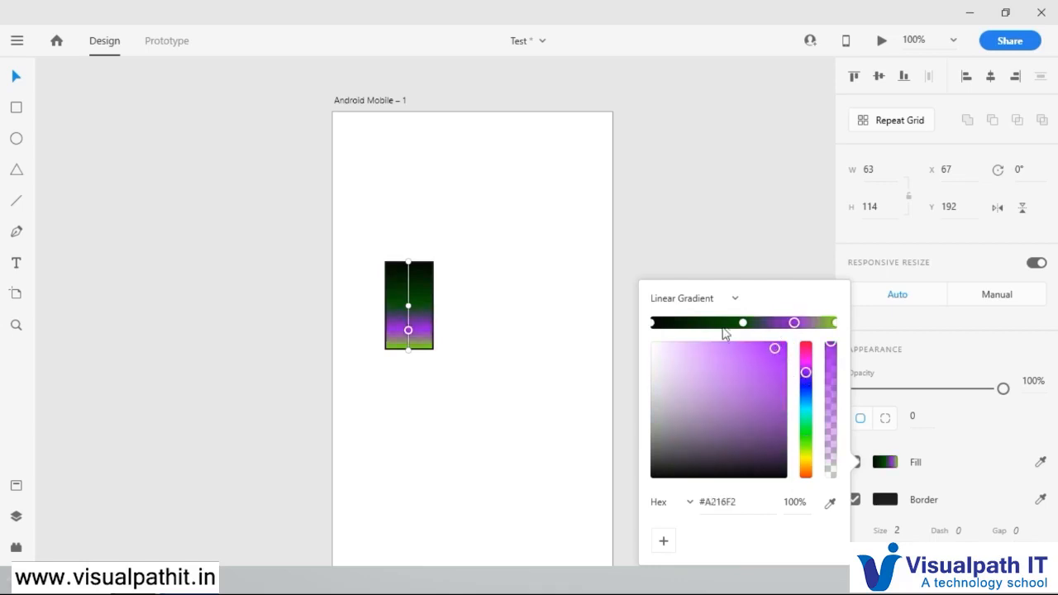
# Step: Add a gradient stop between black and dark green, and colour it bright yellow #F7FF10
pyautogui.click(697, 322)
pyautogui.moveTo(806, 433); pyautogui.dragTo(806, 455)
pyautogui.moveTo(786, 418); pyautogui.dragTo(779, 341)
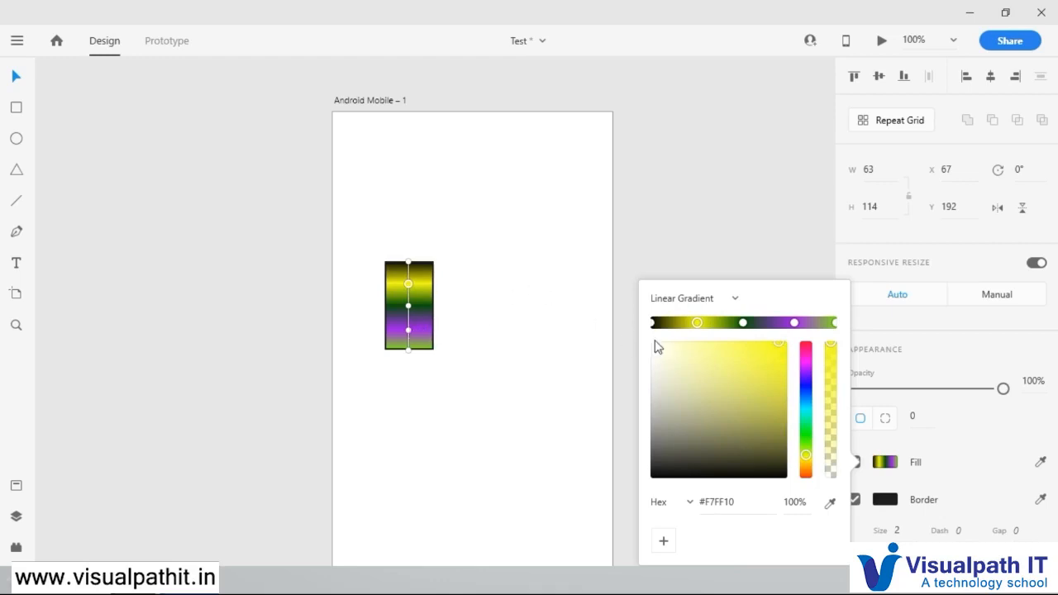
# Step: Shift the dark green and purple stops slightly toward the black end, and lower the purple stop's opacity to 0% and raise it to 97%
pyautogui.moveTo(700, 326); pyautogui.dragTo(784, 327)
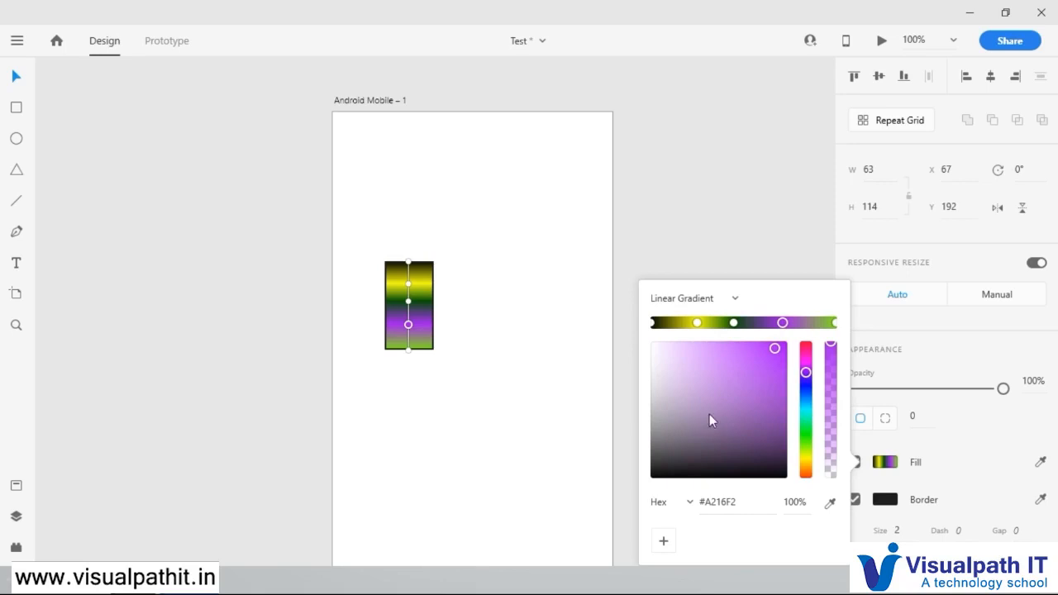
pyautogui.moveTo(833, 344); pyautogui.dragTo(827, 487)
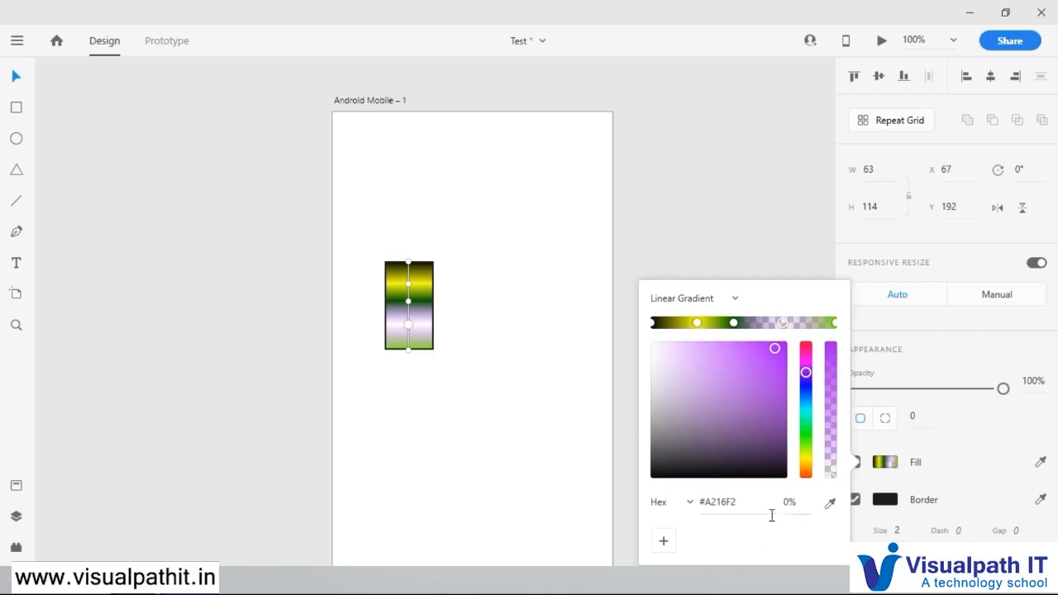
pyautogui.moveTo(831, 472); pyautogui.dragTo(831, 345)
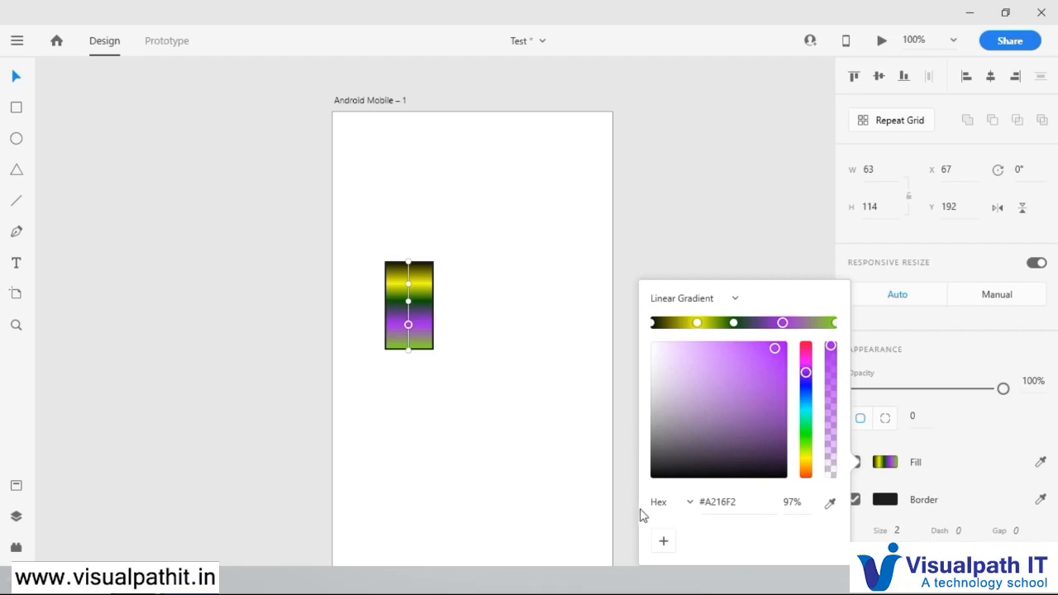
# Step: Cycle the colour value format of the purple stop through RGB, Hex and HSB, and return it to Hex
pyautogui.click(690, 505)
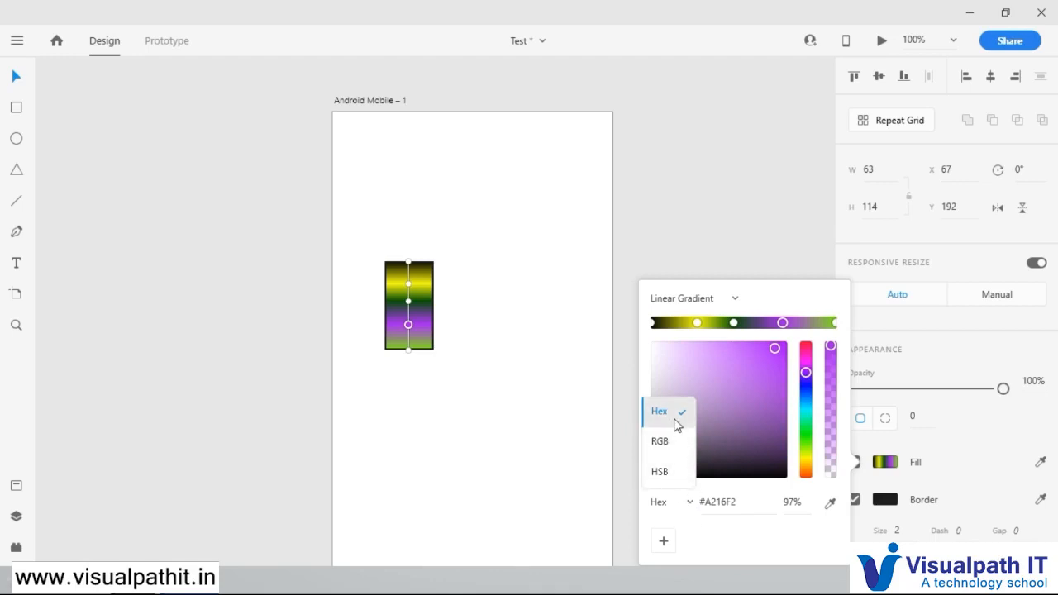
pyautogui.click(672, 443)
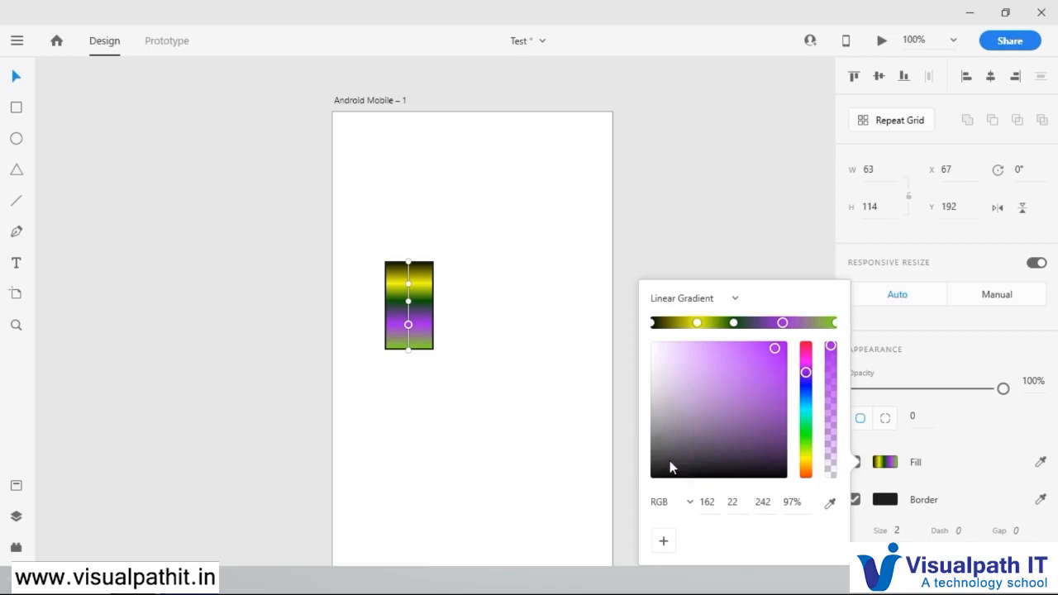
pyautogui.click(686, 505)
pyautogui.click(668, 420)
pyautogui.click(688, 502)
pyautogui.click(668, 475)
pyautogui.click(690, 504)
pyautogui.click(677, 420)
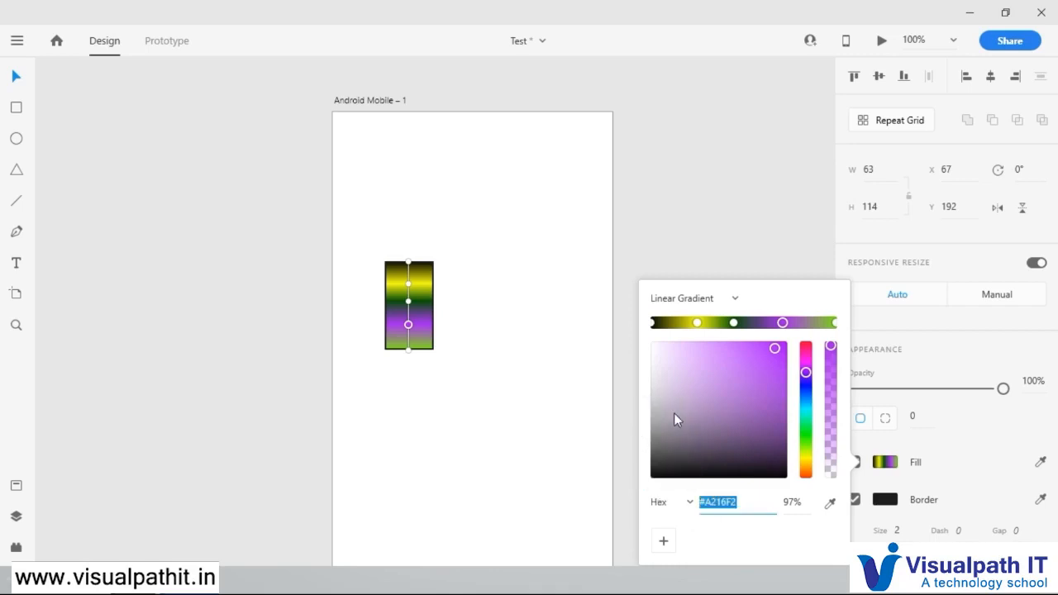
# Step: Select the purple stop's hex code, and switch its colour value format to RGB
pyautogui.click(722, 503)
pyautogui.moveTo(740, 502); pyautogui.dragTo(704, 503)
pyautogui.click(744, 506)
pyautogui.moveTo(750, 502); pyautogui.dragTo(705, 510)
pyautogui.click(688, 504)
pyautogui.click(678, 447)
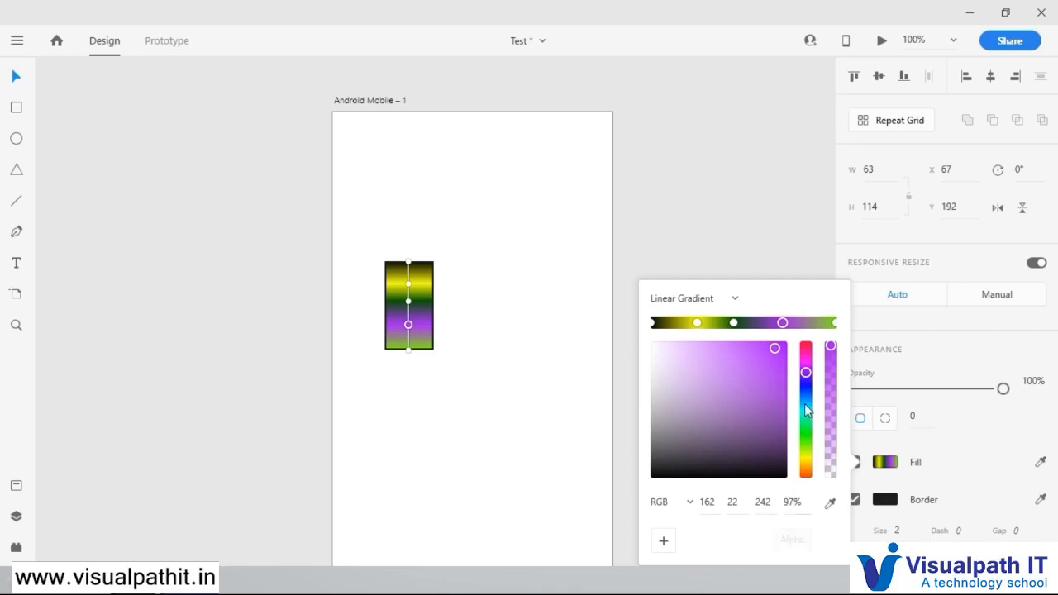
# Step: Raise the purple stop's opacity to 100%, and replace its colour with yellow (RGB 246, 254, 15) sampled from the rectangle using the eyedropper
pyautogui.moveTo(831, 346); pyautogui.dragTo(840, 315)
pyautogui.click(831, 506)
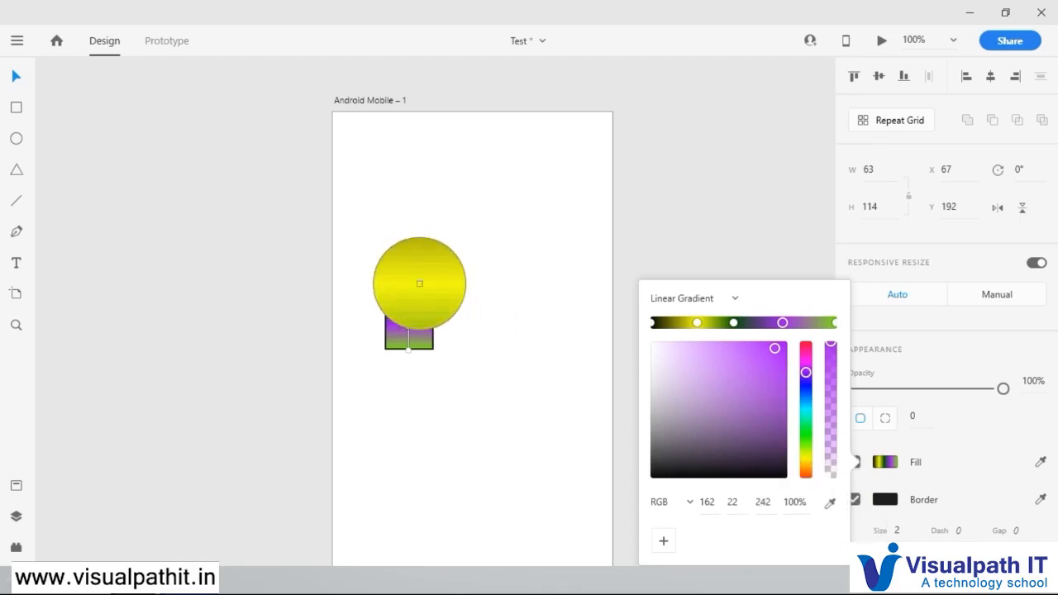
pyautogui.click(419, 283)
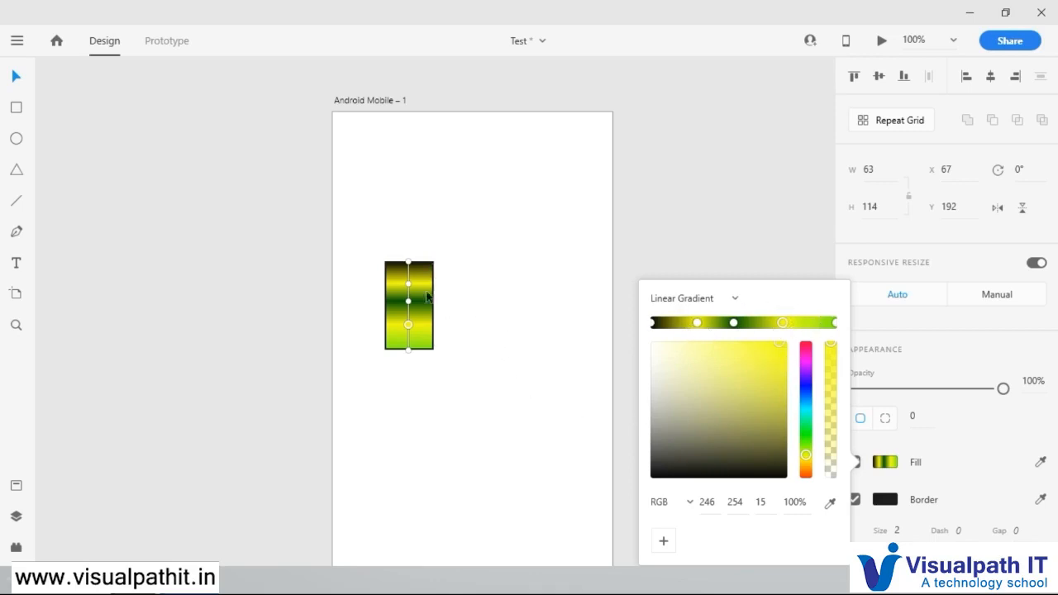
pyautogui.click(939, 439)
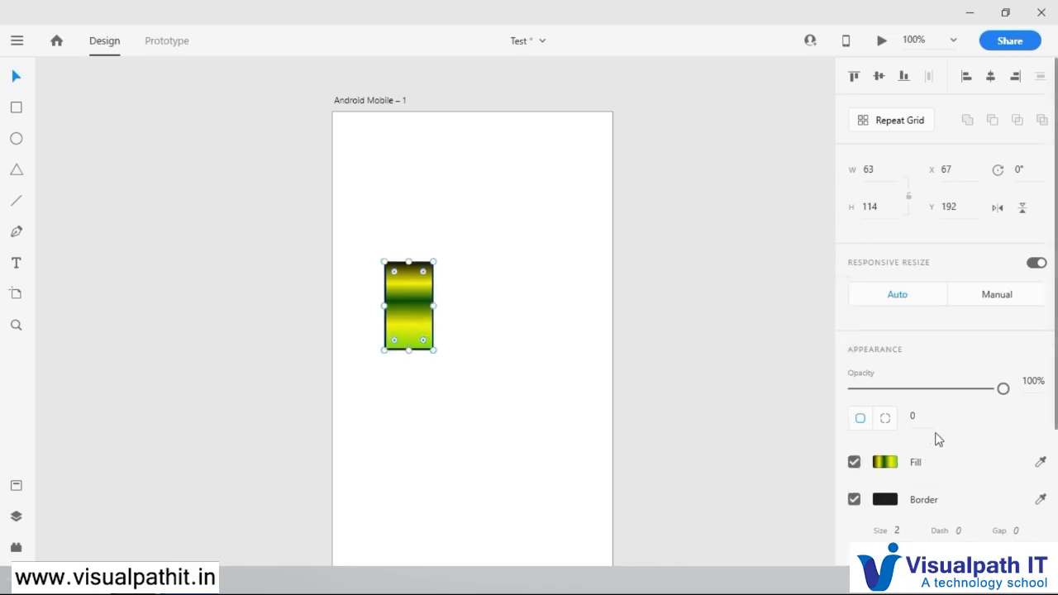
# Step: Remove the rectangle's border and move the rectangle to X 154, Y 214
pyautogui.click(854, 500)
pyautogui.moveTo(406, 308); pyautogui.dragTo(468, 332)
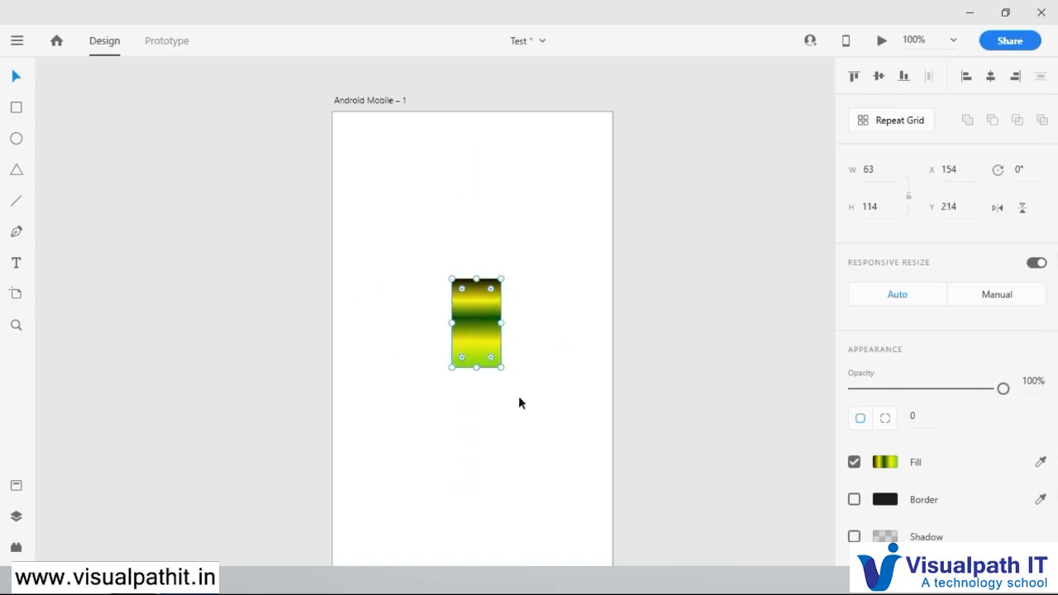
# Step: Change the rectangle's fill to a solid salmon red (RGB 242, 107, 107), and move the rectangle to X 126, Y 39
pyautogui.click(885, 464)
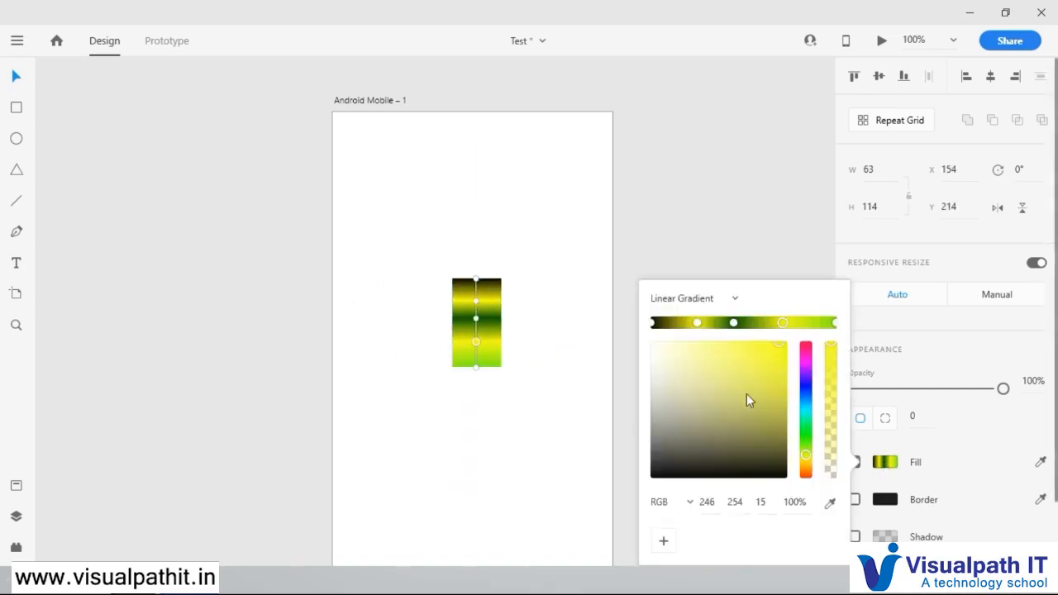
pyautogui.click(734, 300)
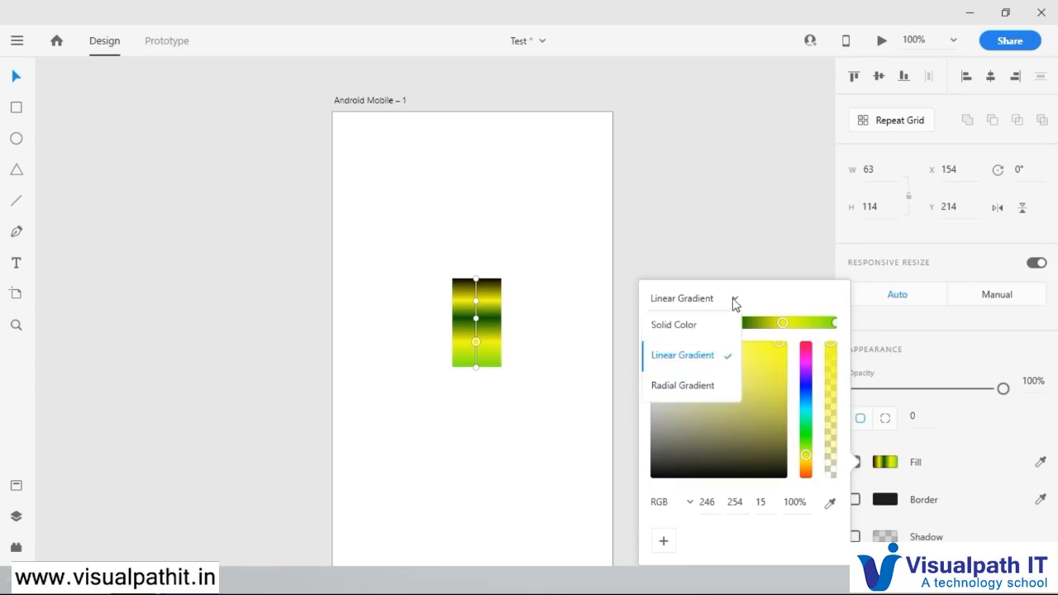
pyautogui.click(777, 304)
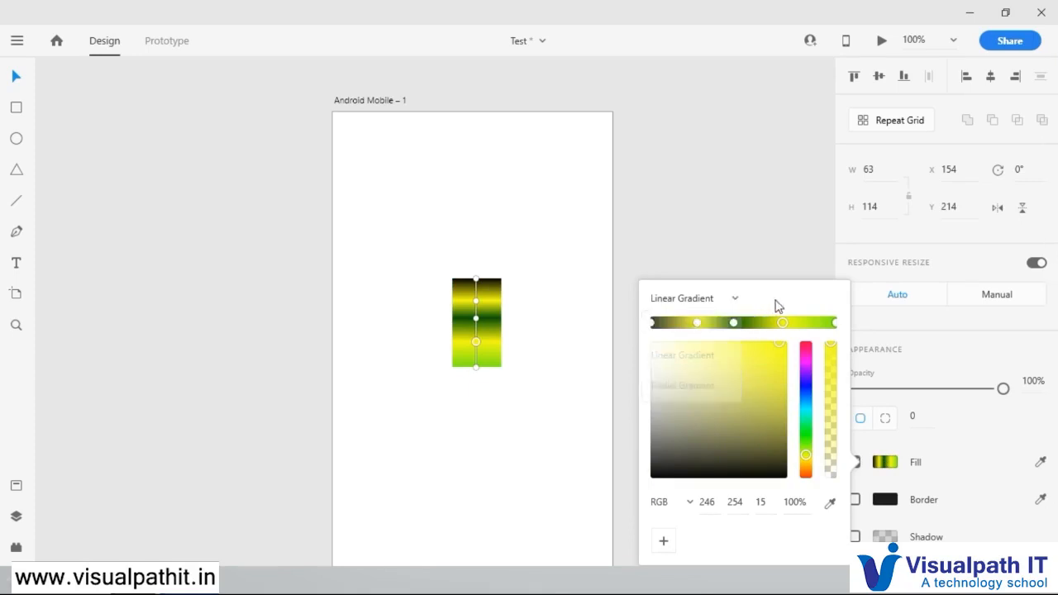
pyautogui.click(729, 300)
pyautogui.click(699, 327)
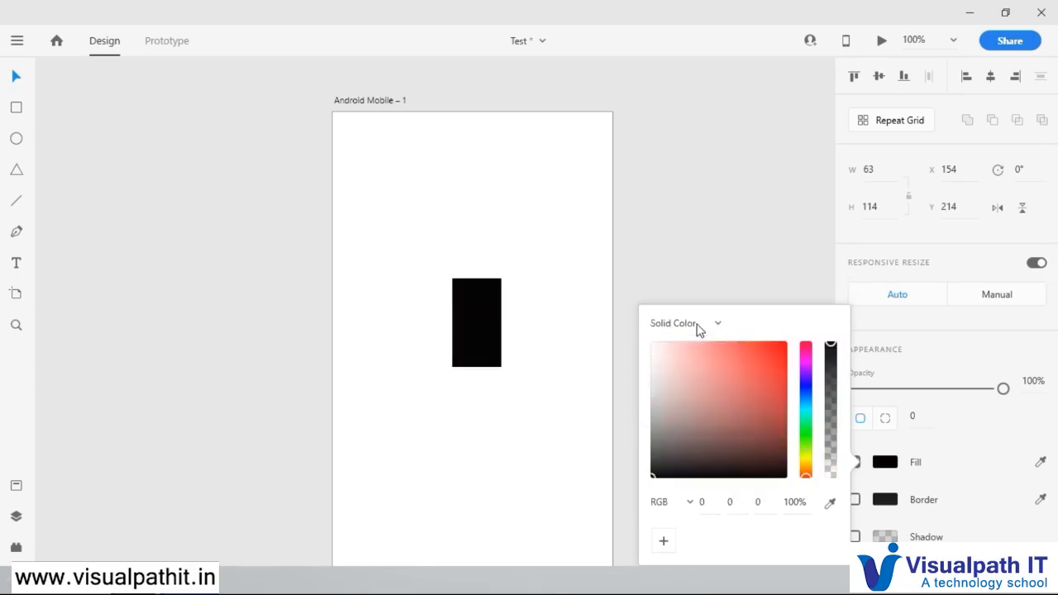
pyautogui.moveTo(763, 363); pyautogui.dragTo(726, 348)
pyautogui.click(488, 311)
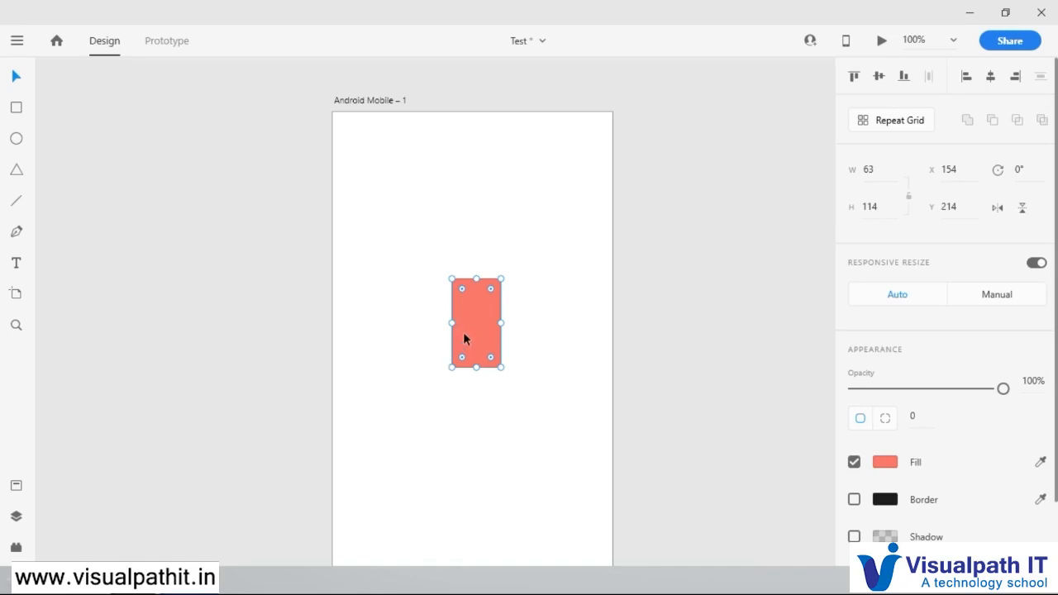
pyautogui.moveTo(476, 313); pyautogui.dragTo(460, 190)
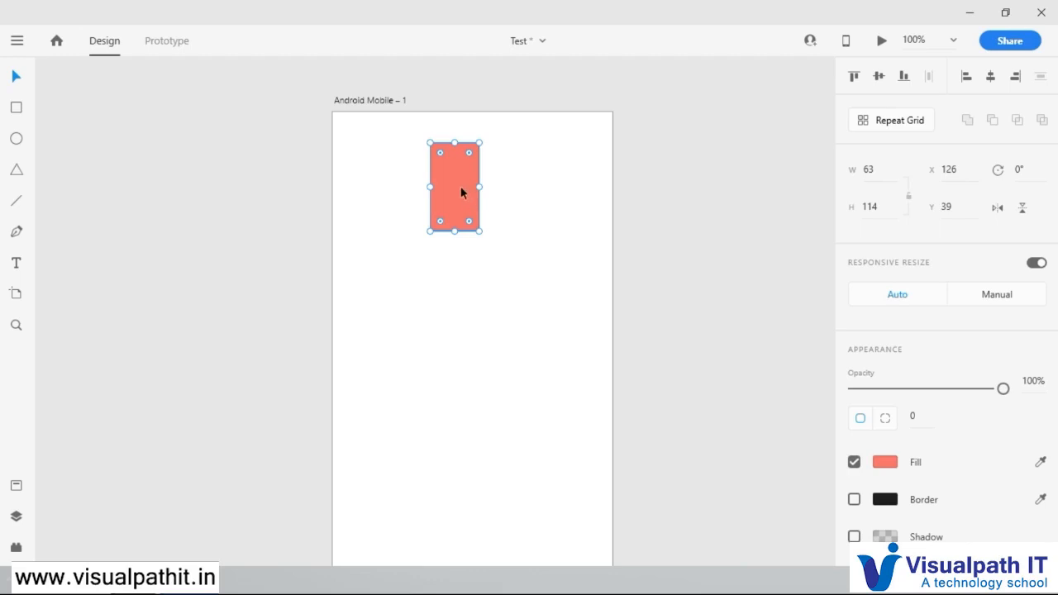
# Step: Switch the fill's colour value format to Hex and save the salmon red #F26B6B as a swatch
pyautogui.click(889, 465)
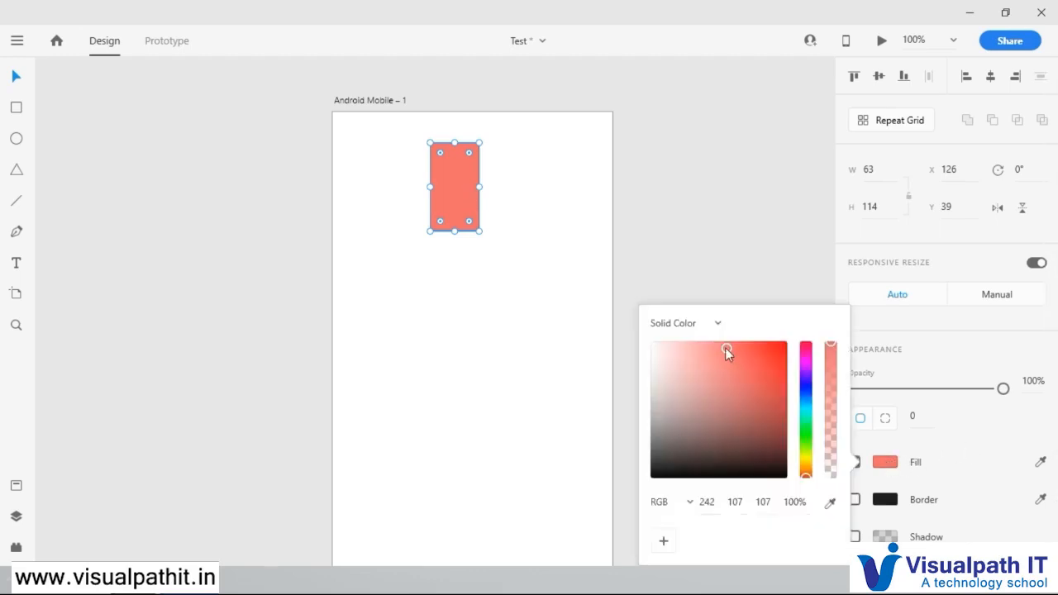
pyautogui.click(674, 506)
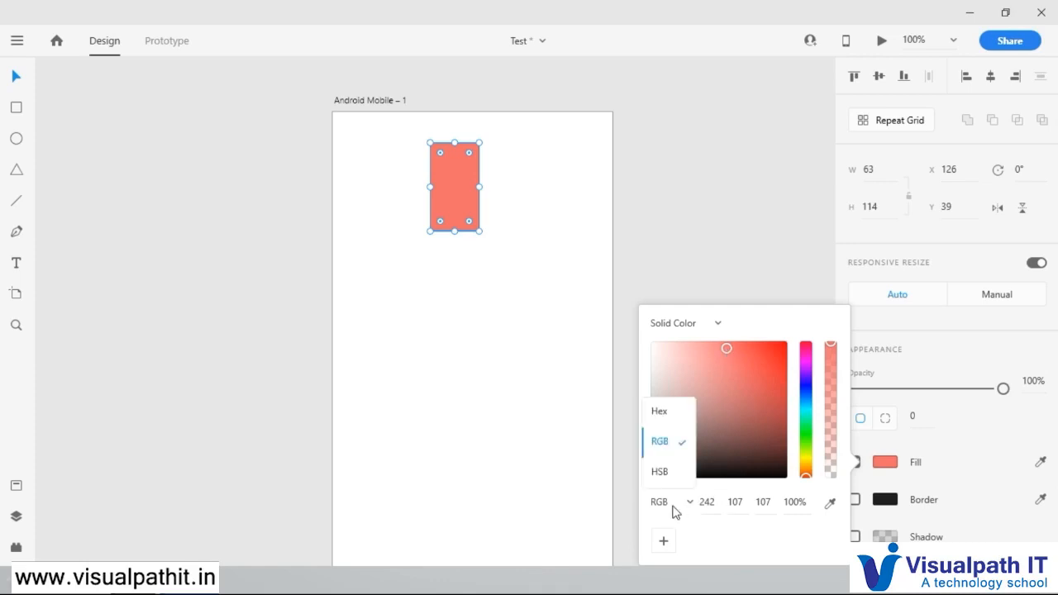
pyautogui.click(678, 422)
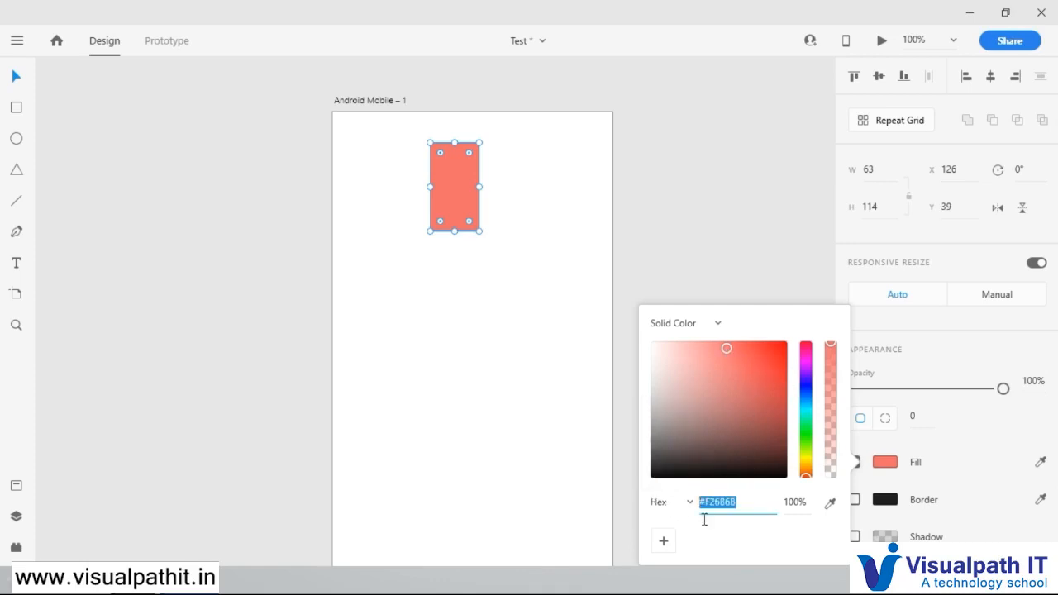
pyautogui.click(666, 543)
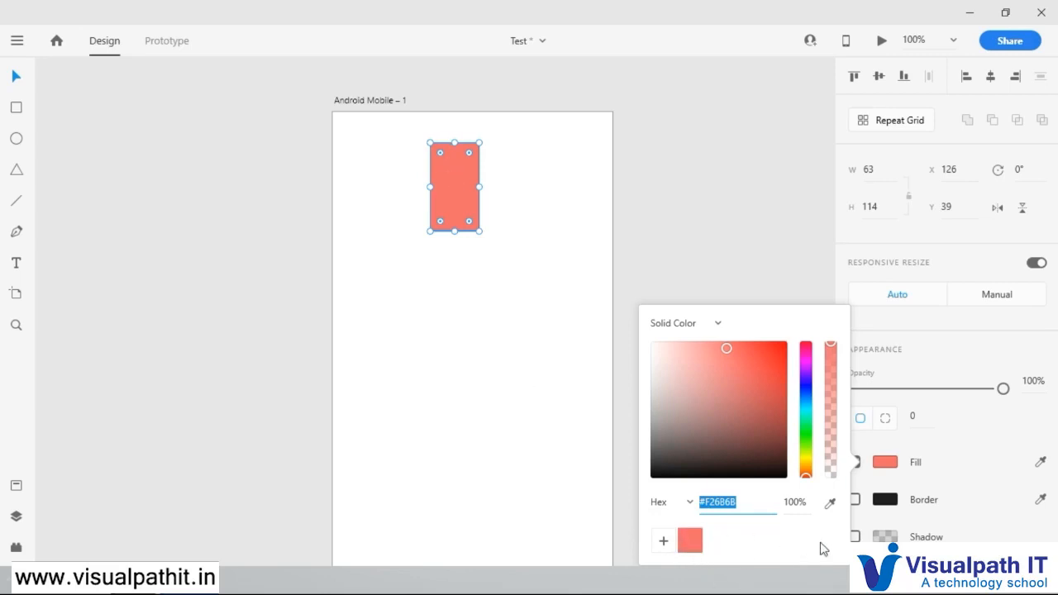
# Step: Change the rectangle's fill to blue #3BA9BF and save it as another swatch
pyautogui.moveTo(809, 425); pyautogui.dragTo(808, 407)
pyautogui.click(732, 348)
pyautogui.click(733, 348)
pyautogui.moveTo(740, 352); pyautogui.dragTo(746, 375)
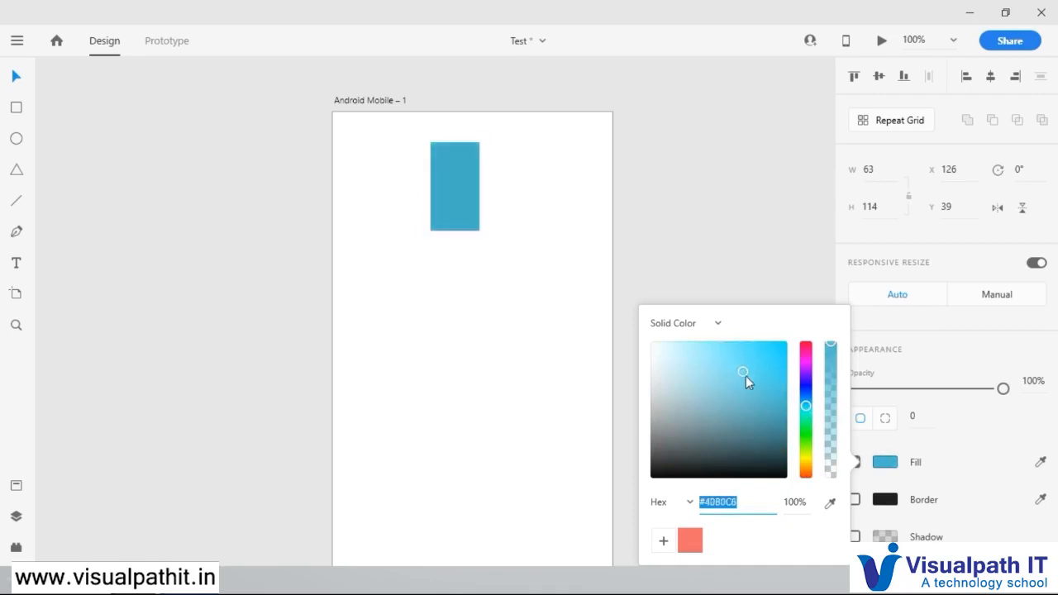
pyautogui.click(664, 542)
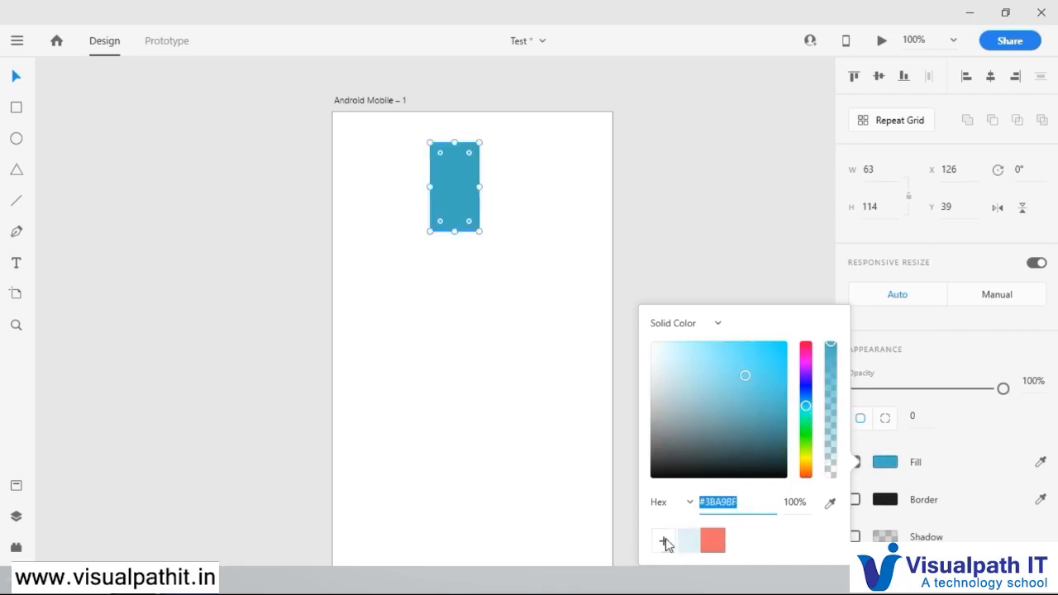
# Step: Darken the rectangle's fill to #062329, save that colour as a swatch, and deselect the rectangle
pyautogui.click(767, 457)
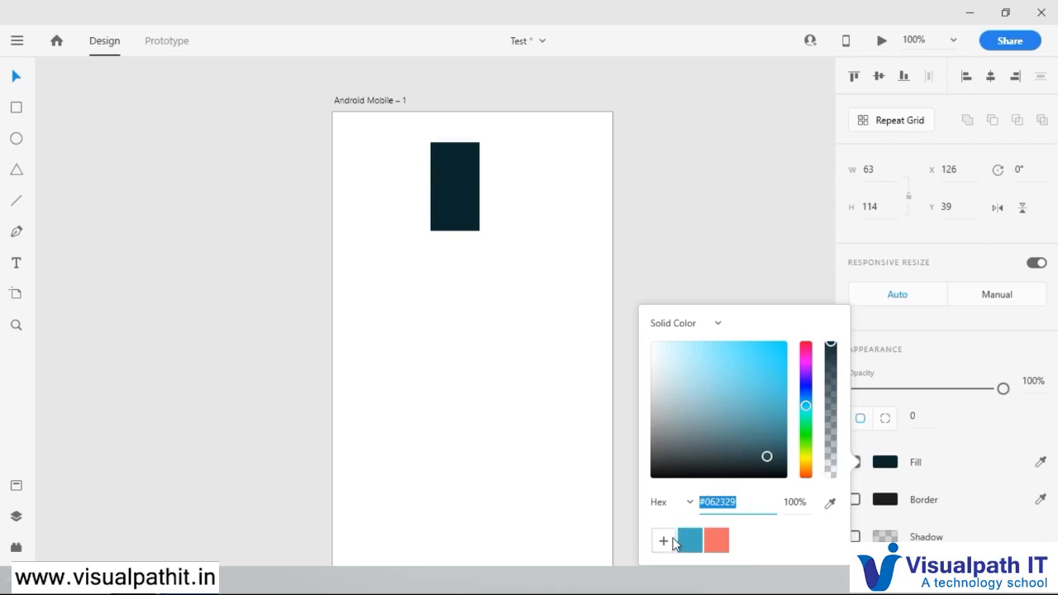
pyautogui.click(667, 542)
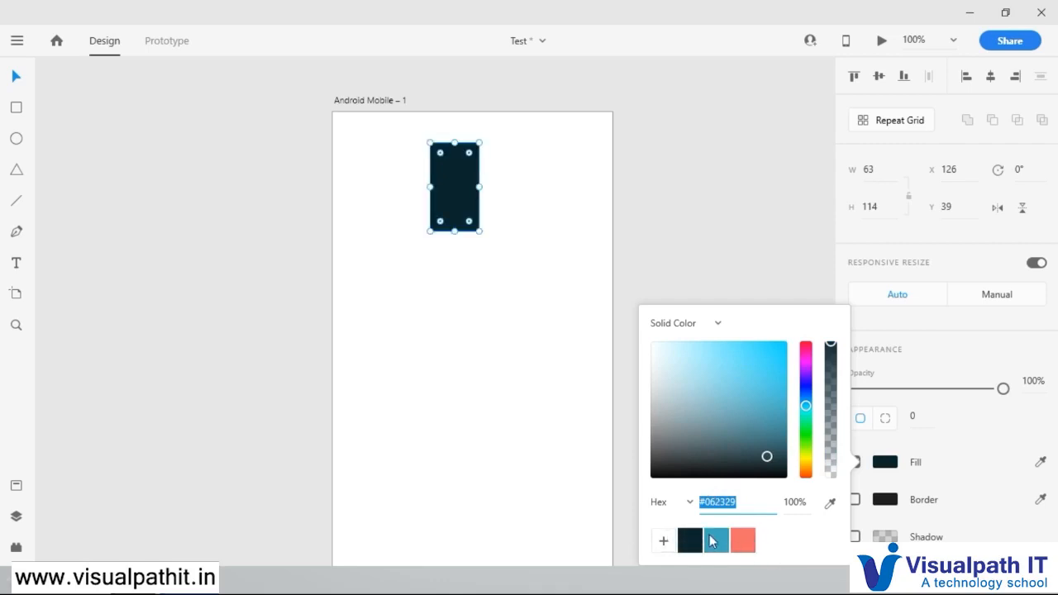
pyautogui.click(488, 298)
# Step: Draw a rectangle about 210 wide and 51 high below the dark one, and fill it with the saved blue swatch #3BA9BF
pyautogui.click(18, 107)
pyautogui.moveTo(392, 260); pyautogui.dragTo(555, 299)
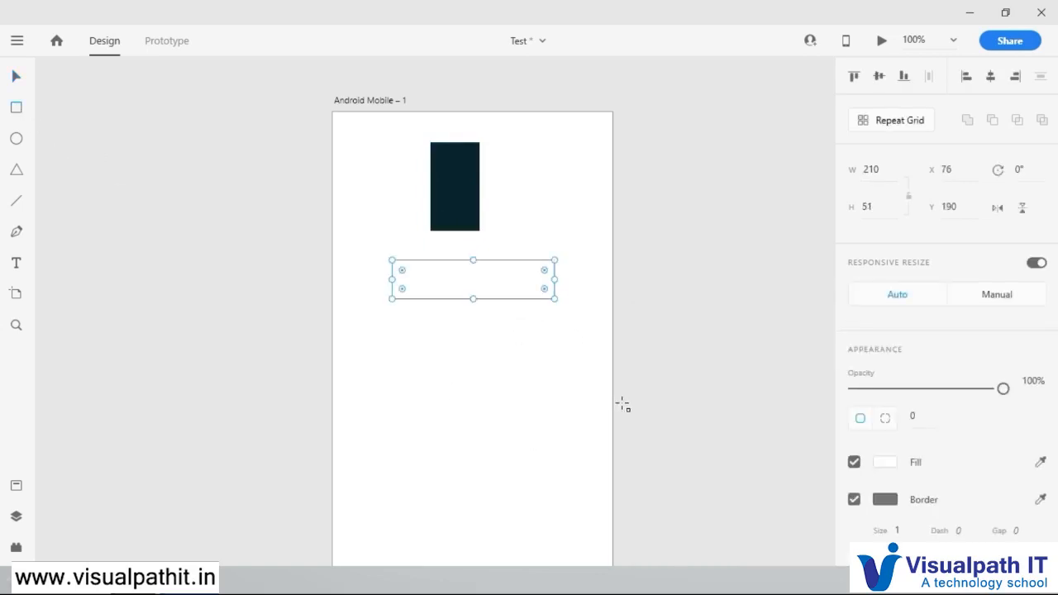
pyautogui.click(885, 463)
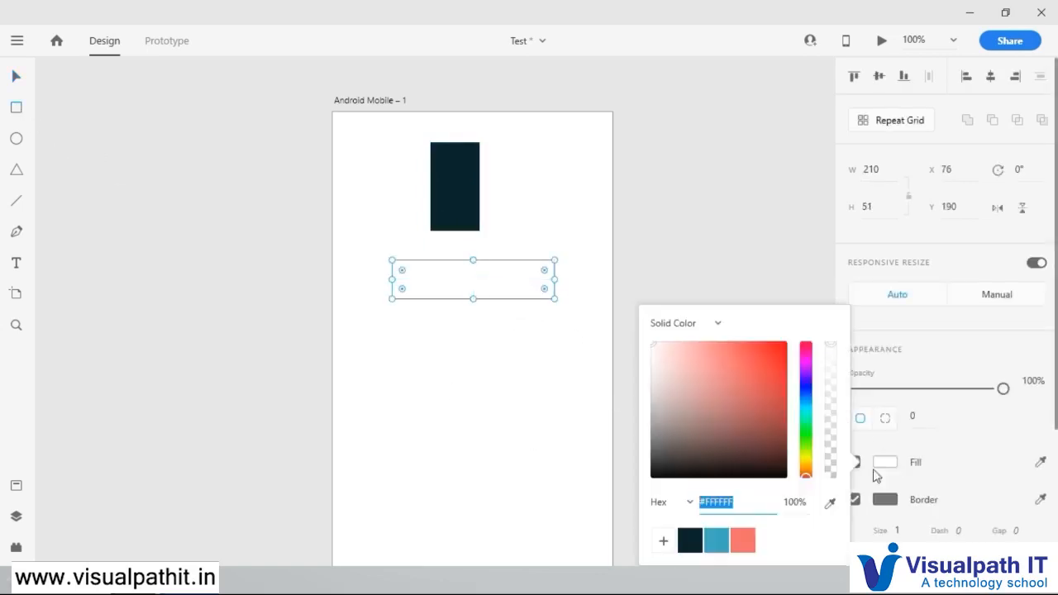
pyautogui.click(715, 545)
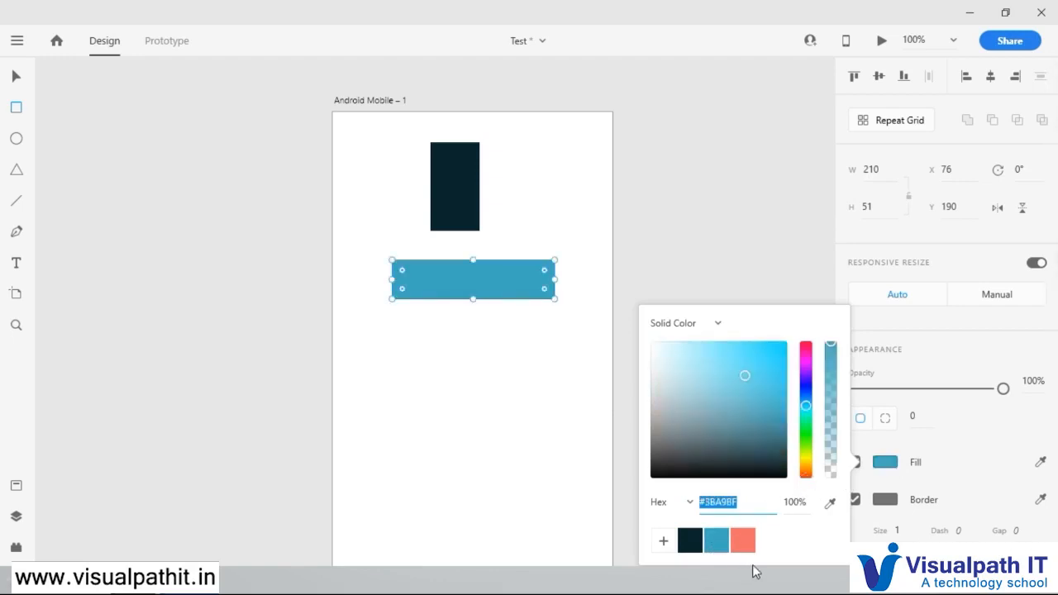
pyautogui.click(747, 502)
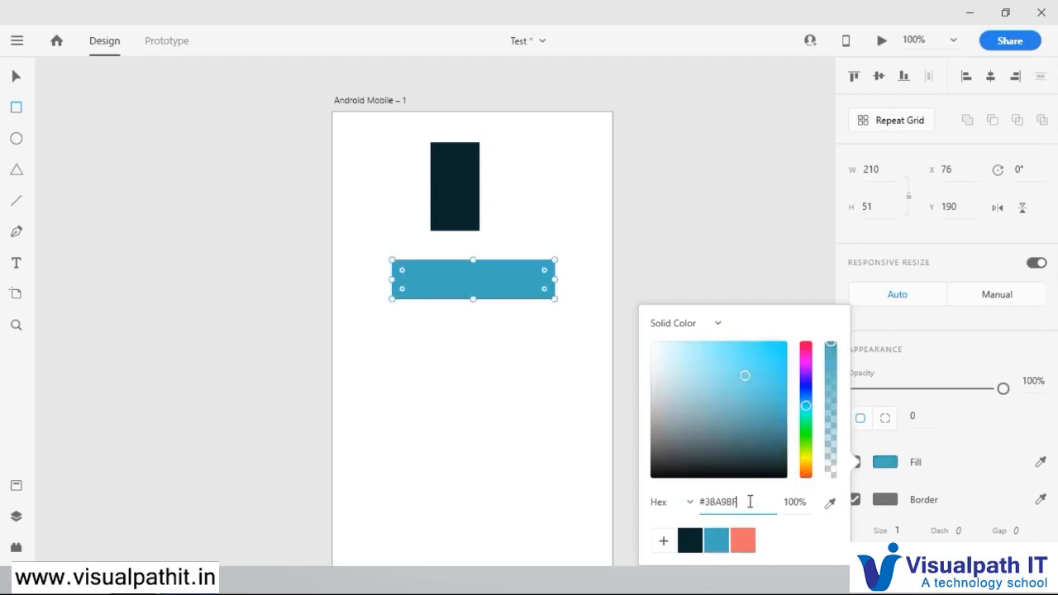
# Step: Duplicate the blue rectangle directly below itself and fill the copy with the saved salmon swatch #F26B6B
pyautogui.moveTo(755, 509); pyautogui.dragTo(707, 508)
pyautogui.click(16, 76)
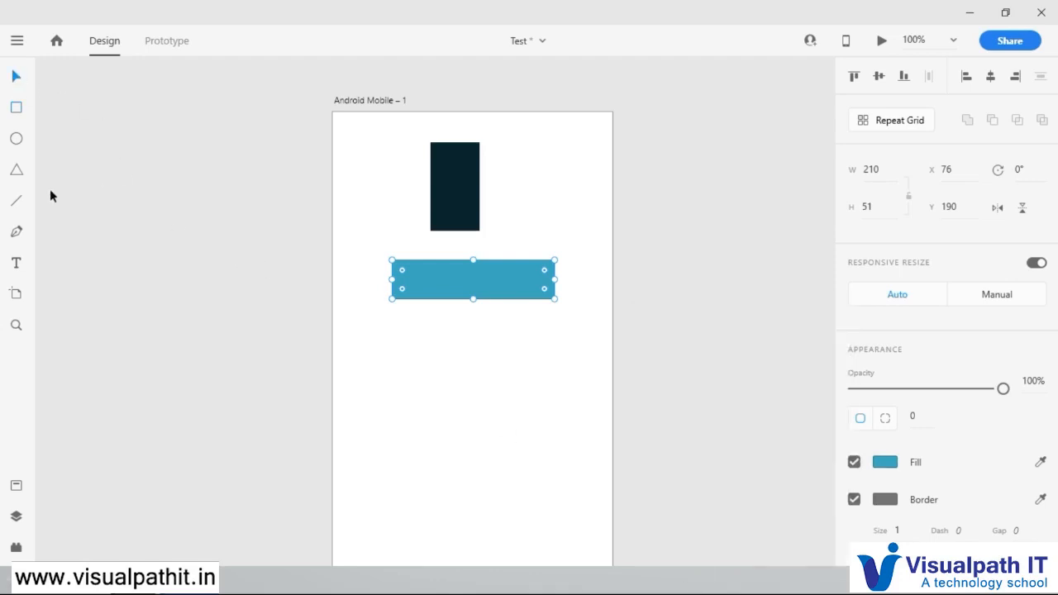
pyautogui.moveTo(517, 279); pyautogui.dragTo(515, 373)
pyautogui.click(885, 462)
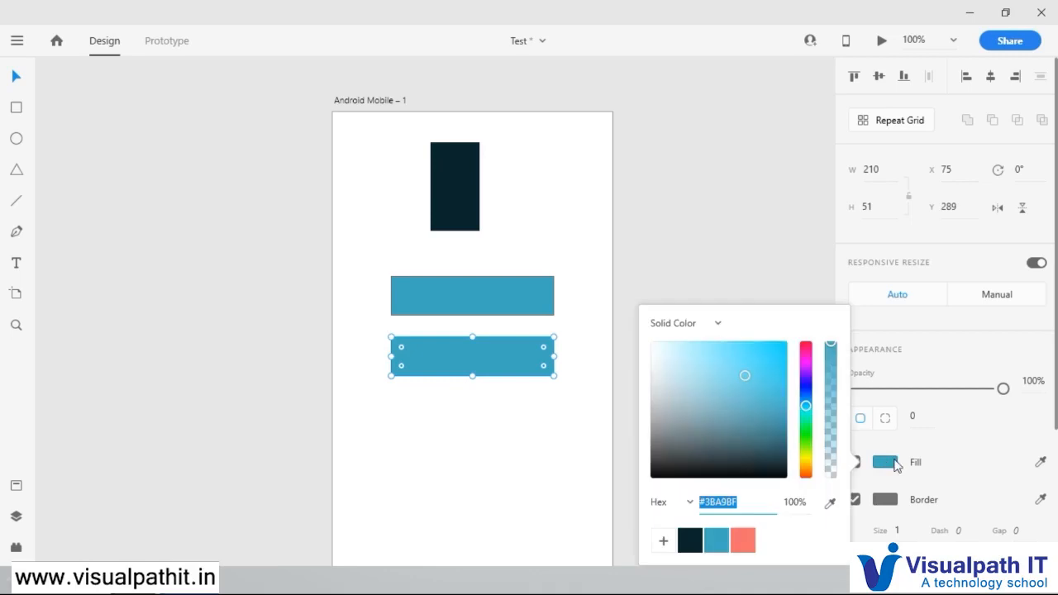
pyautogui.click(743, 543)
pyautogui.click(584, 450)
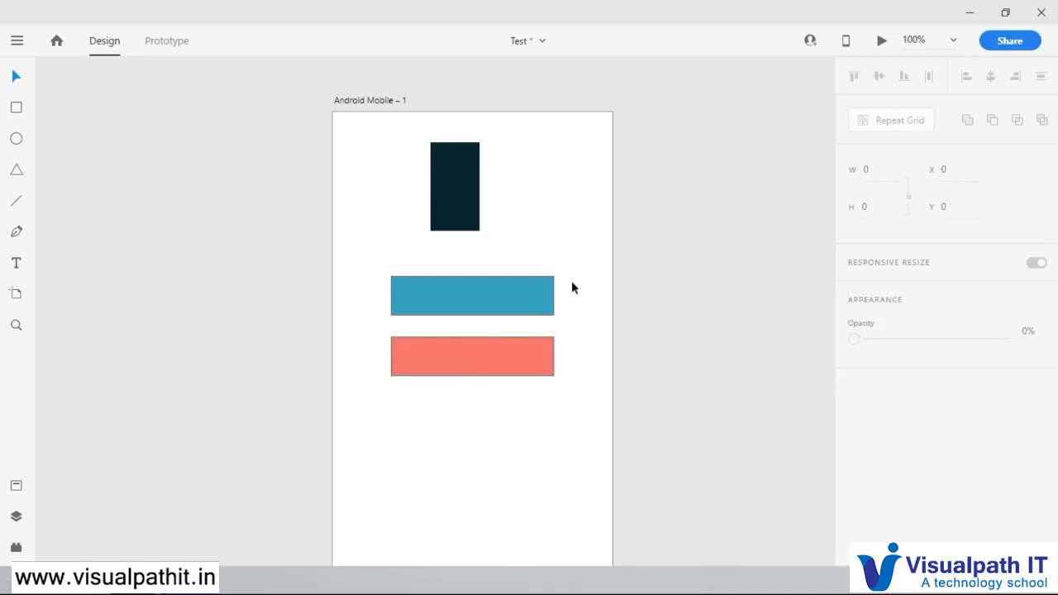
# Step: Select the blue and salmon rectangles together, move them slightly up and left on the artboard, and deselect them
pyautogui.moveTo(576, 249); pyautogui.dragTo(367, 420)
pyautogui.moveTo(465, 283); pyautogui.dragTo(502, 268)
pyautogui.click(538, 431)
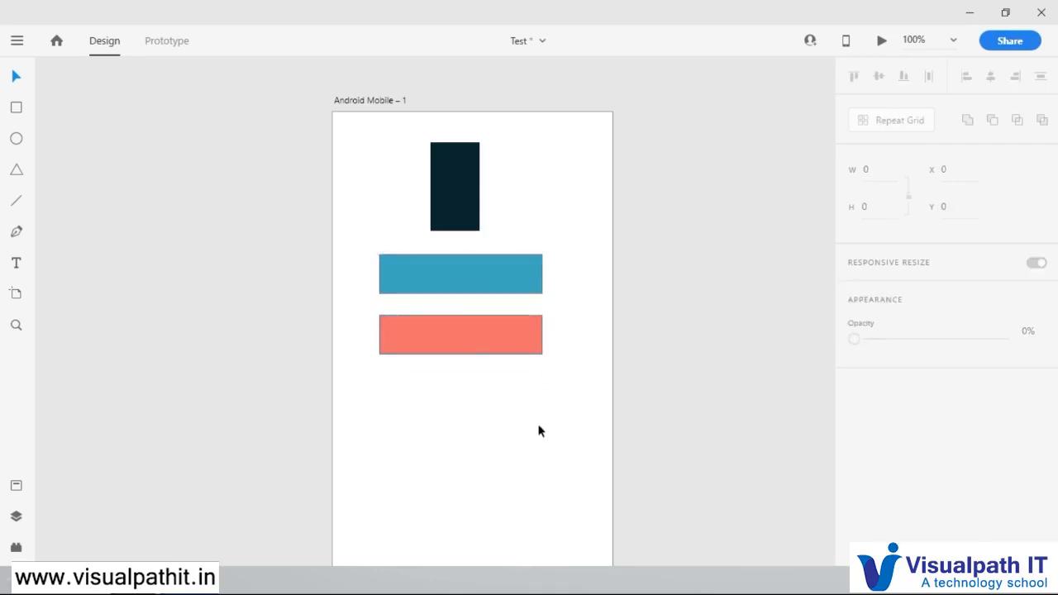
# Step: Change the salmon rectangle's fill to a Radial Gradient and swing its end handle to the rectangle's left edge
pyautogui.click(506, 355)
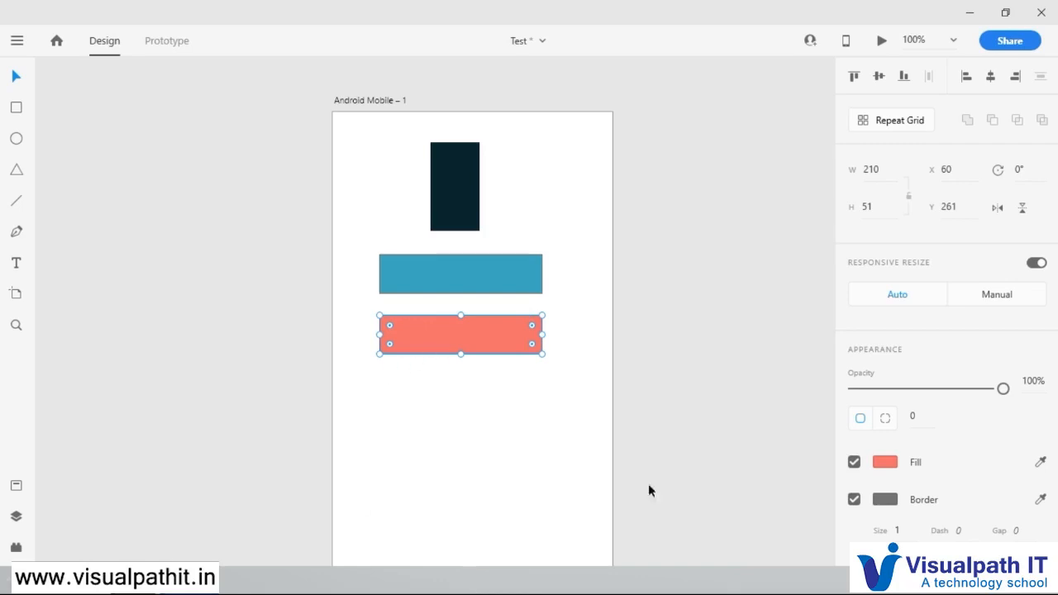
pyautogui.click(887, 465)
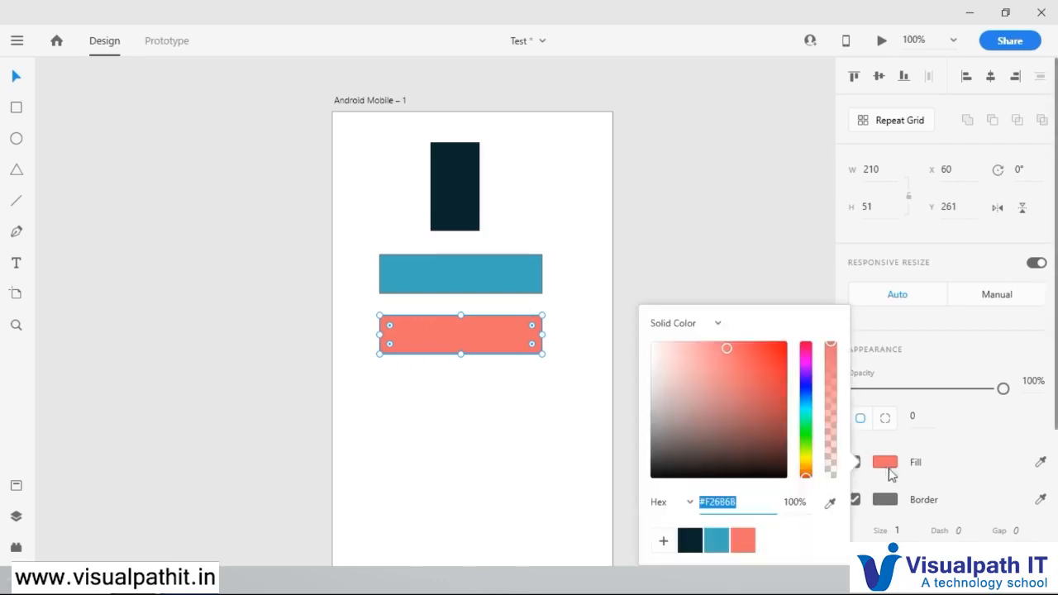
pyautogui.click(718, 325)
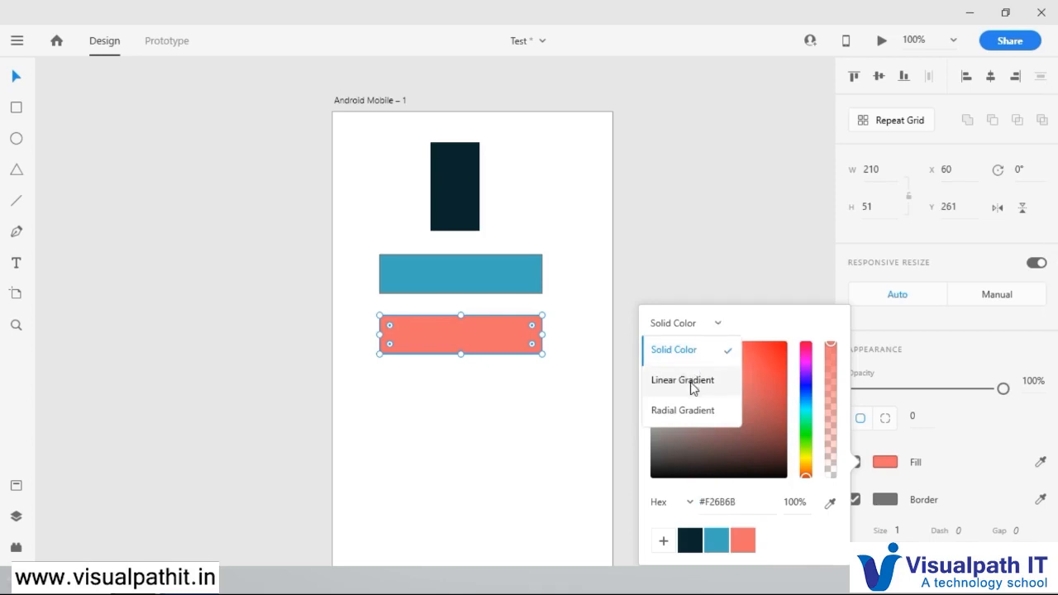
pyautogui.click(692, 413)
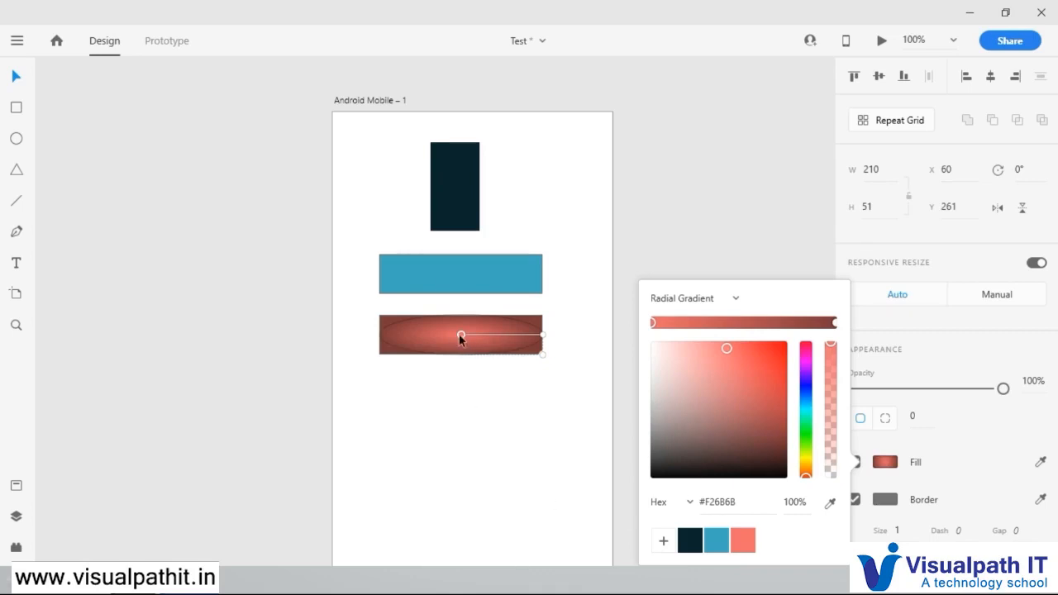
pyautogui.moveTo(543, 335); pyautogui.dragTo(383, 338)
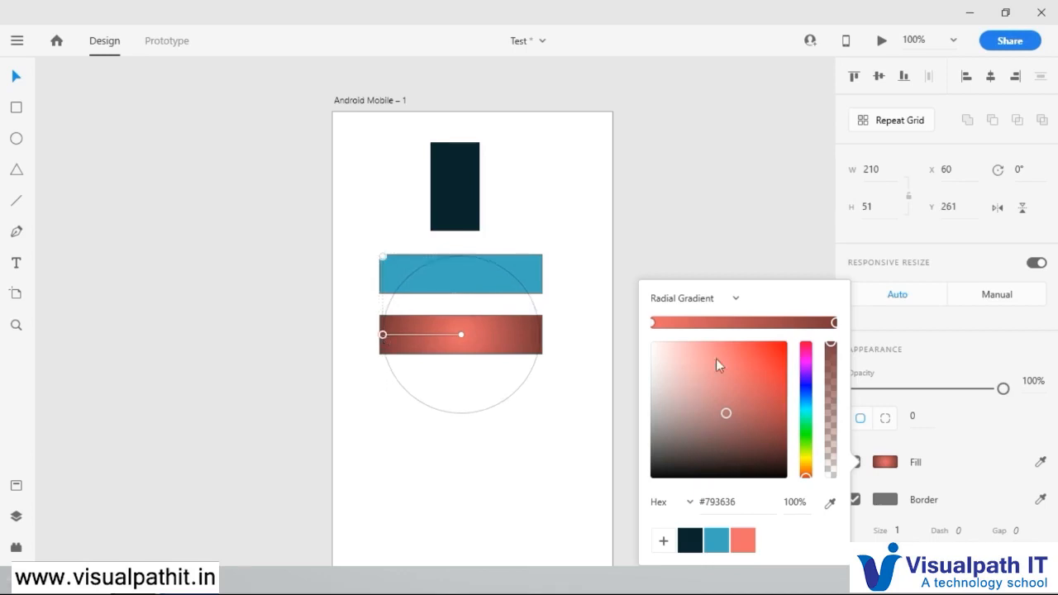
# Step: Add four intermediate colour stops along the radial gradient and set the one nearest the centre to dark red #581515
pyautogui.click(687, 323)
pyautogui.click(737, 322)
pyautogui.click(775, 322)
pyautogui.click(811, 322)
pyautogui.click(688, 323)
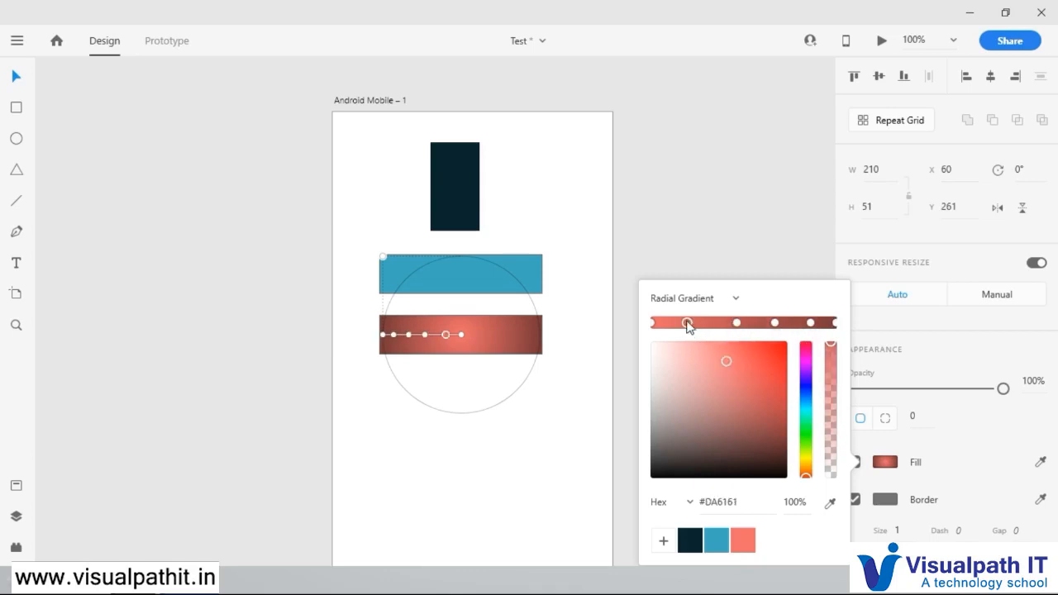
pyautogui.click(754, 431)
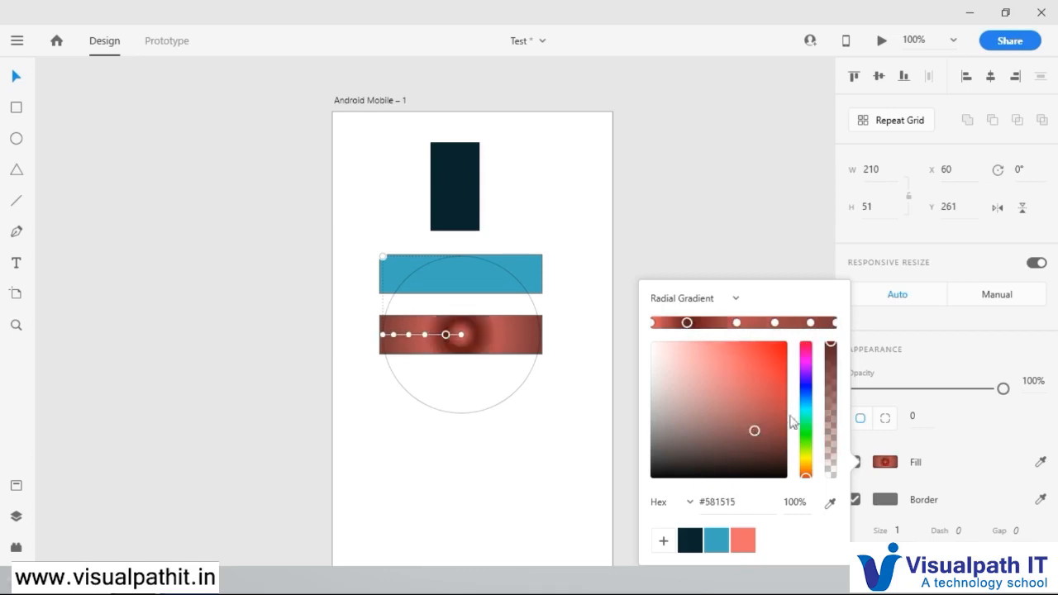
# Step: Recolour the other three added gradient stops bright blue, purple #A14886 and green #3E8A57, and deselect the rectangle
pyautogui.click(738, 324)
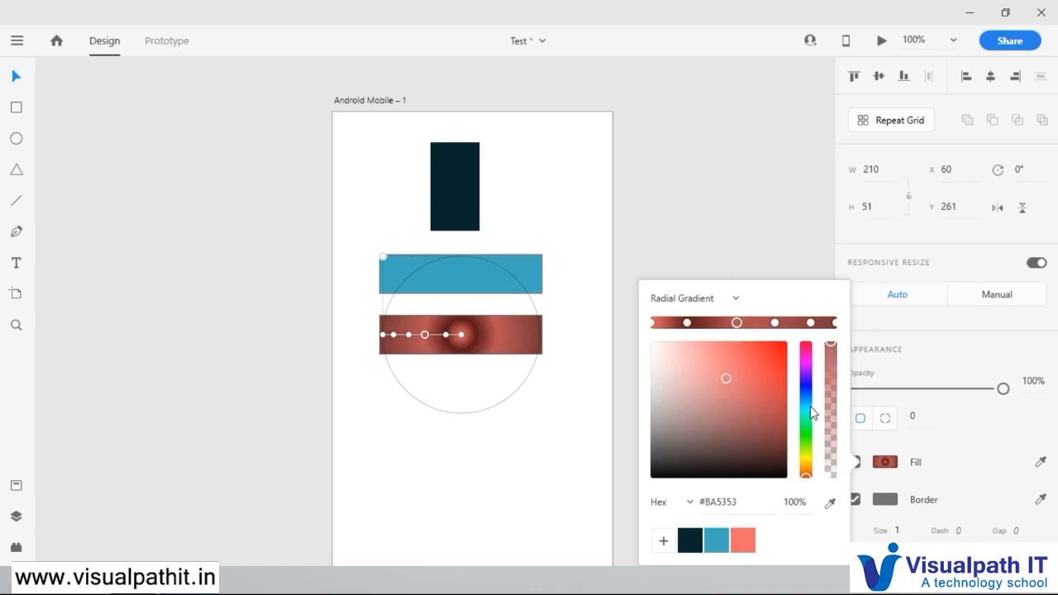
pyautogui.click(806, 407)
pyautogui.click(752, 360)
pyautogui.click(774, 323)
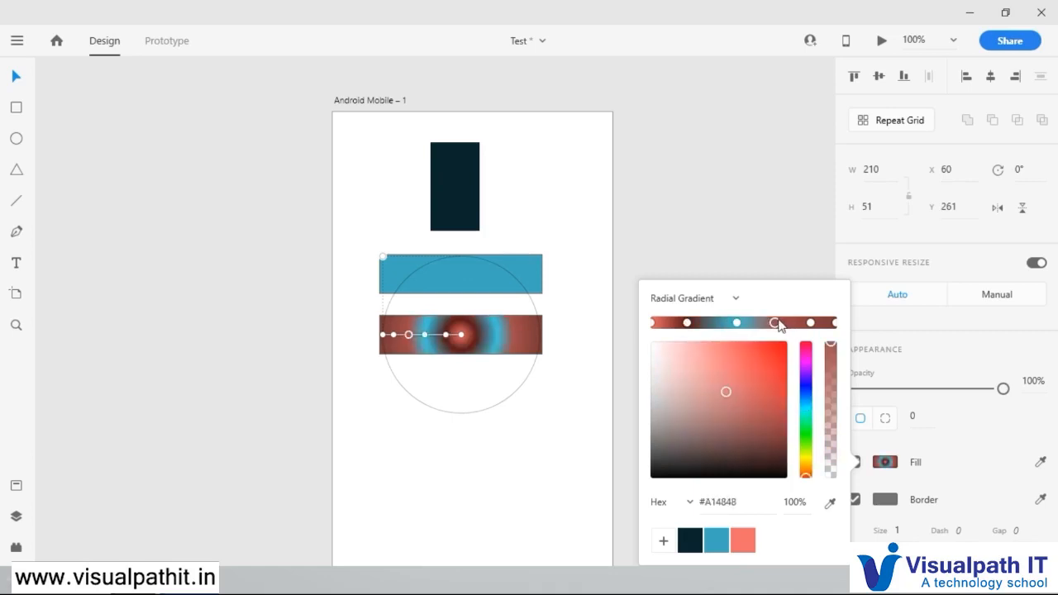
pyautogui.click(807, 365)
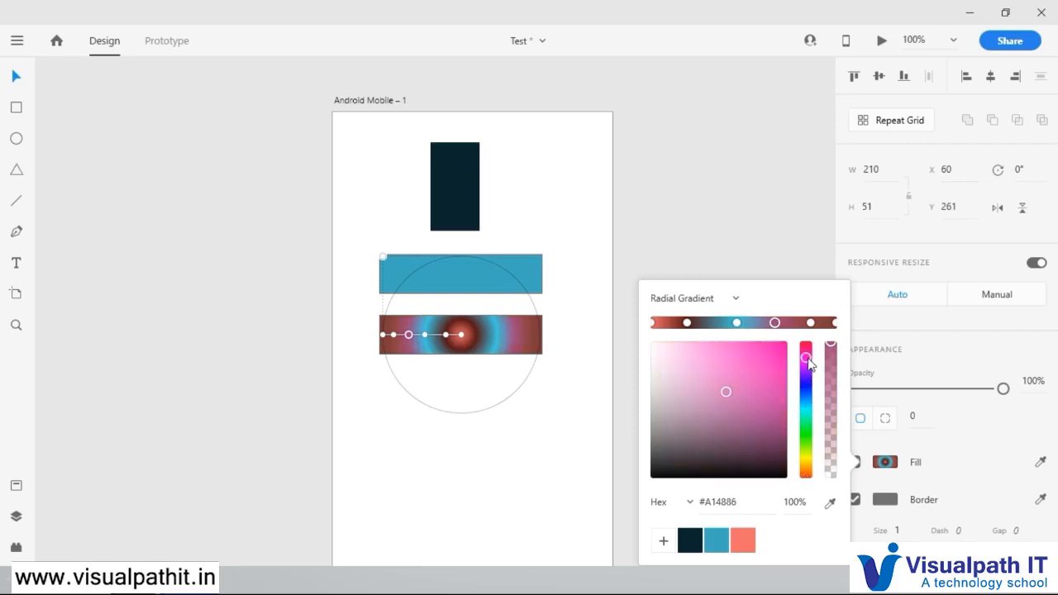
pyautogui.click(812, 324)
pyautogui.click(806, 427)
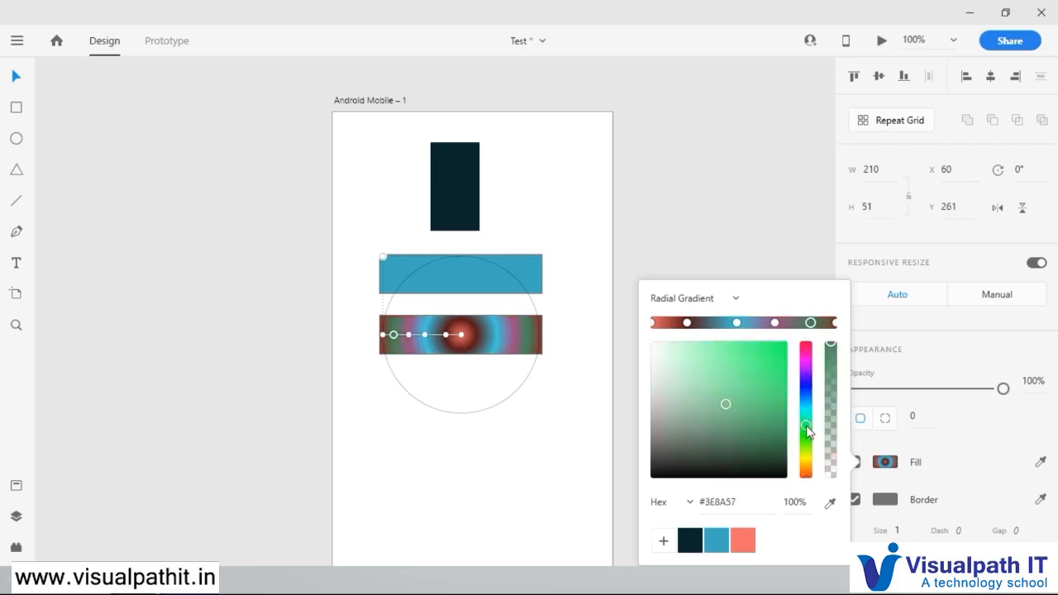
pyautogui.click(542, 476)
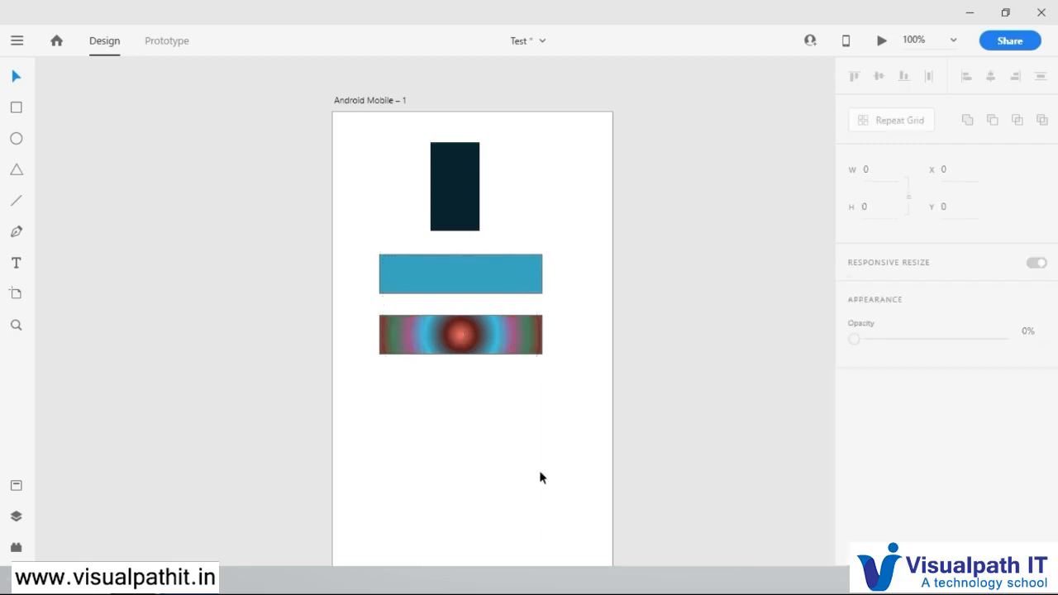
# Step: Reopen the gradient rectangle's fill and save the green stop colour #3E8A57 as a swatch
pyautogui.click(488, 333)
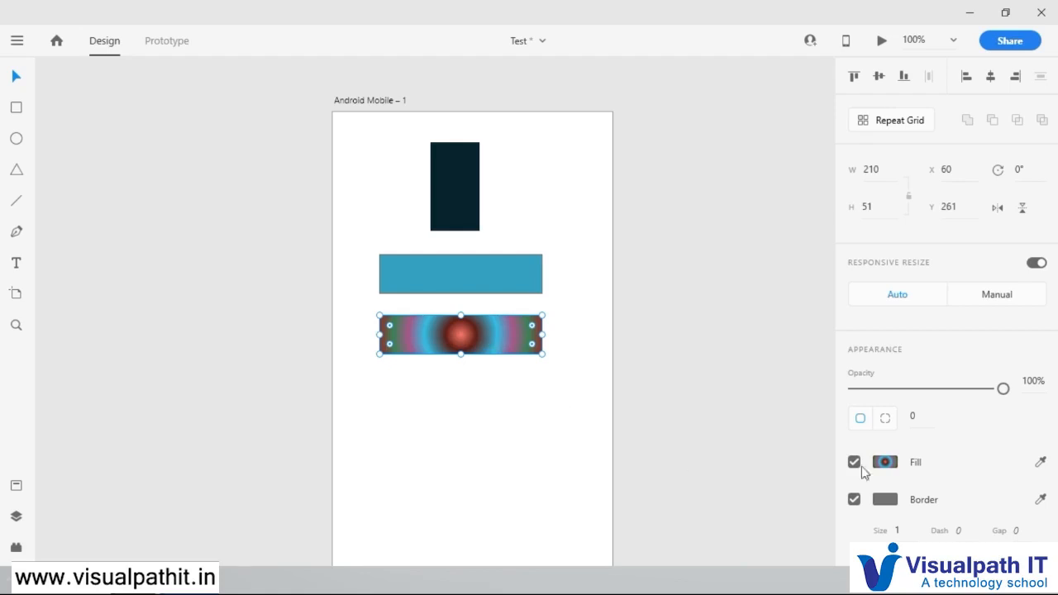
pyautogui.click(635, 397)
pyautogui.click(494, 326)
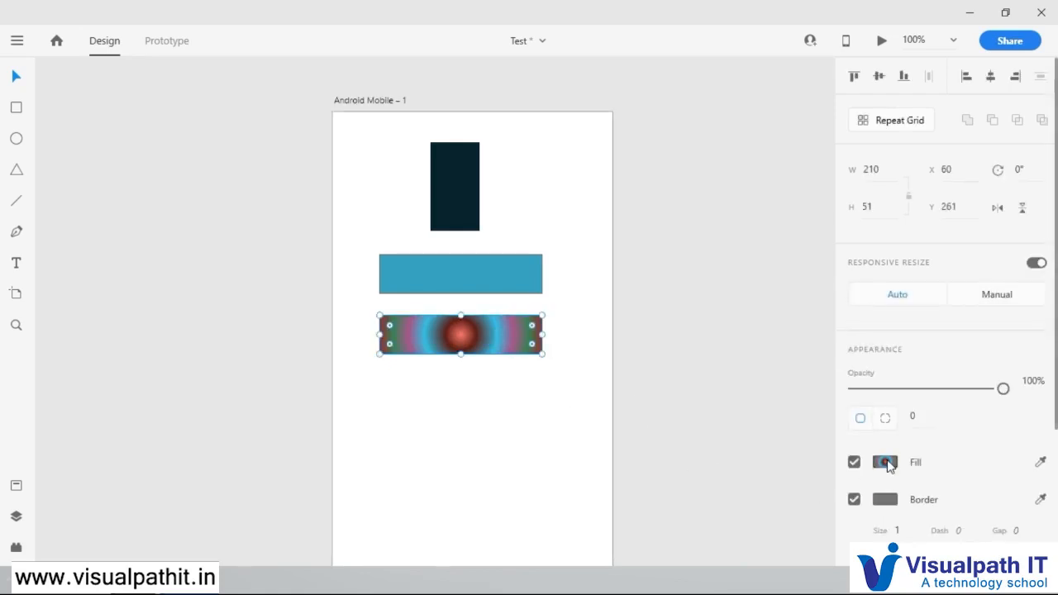
pyautogui.click(885, 463)
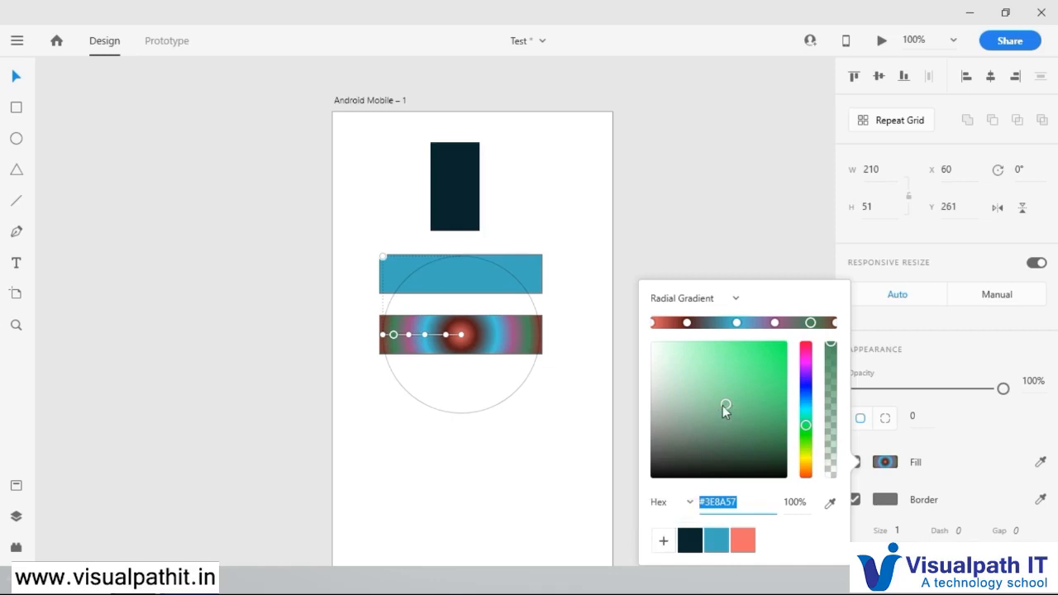
pyautogui.click(664, 542)
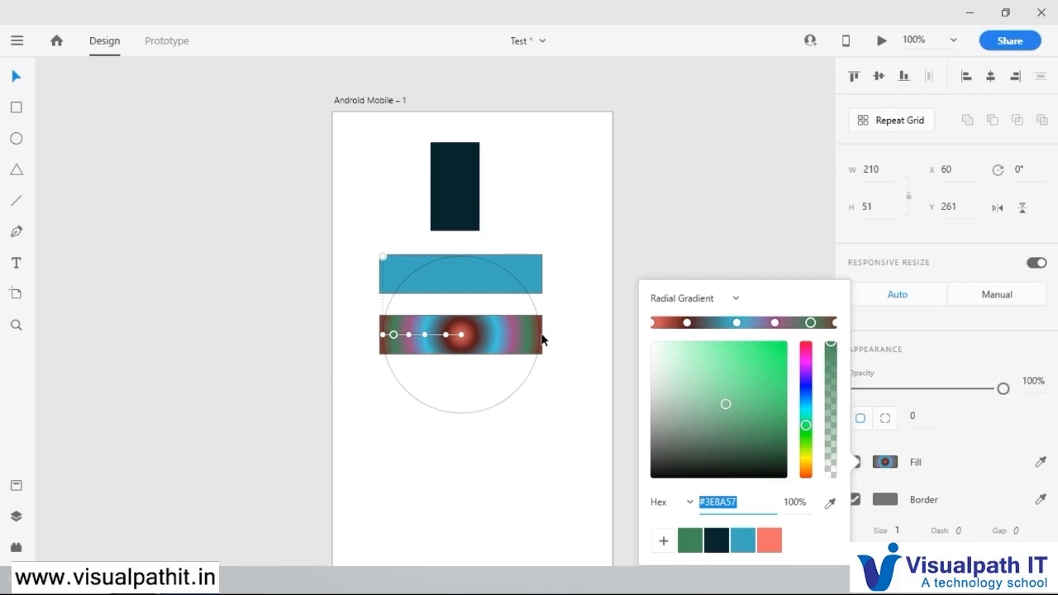
# Step: Switch the gradient rectangle's fill back to Solid Color and deselect it
pyautogui.click(731, 300)
pyautogui.click(688, 326)
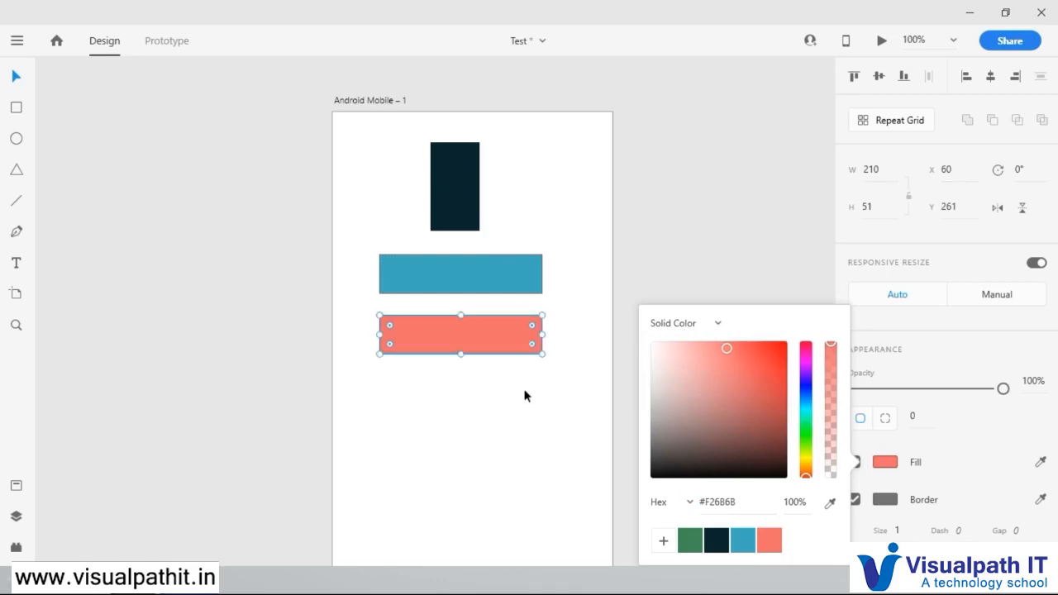
pyautogui.click(502, 418)
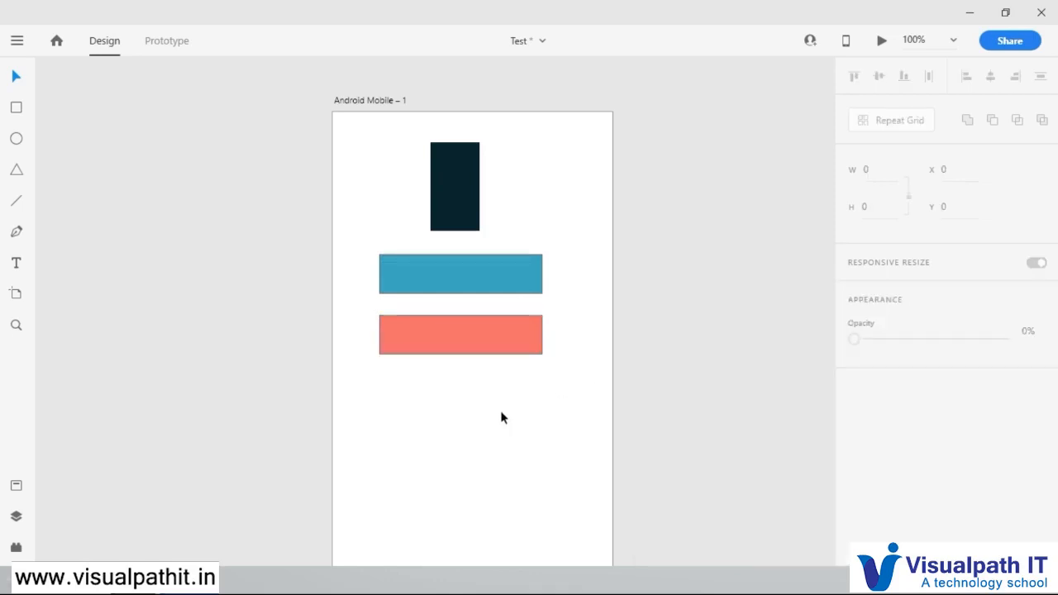
# Step: Open the salmon rectangle's fill colours and remove the green swatch from the saved swatches
pyautogui.click(510, 350)
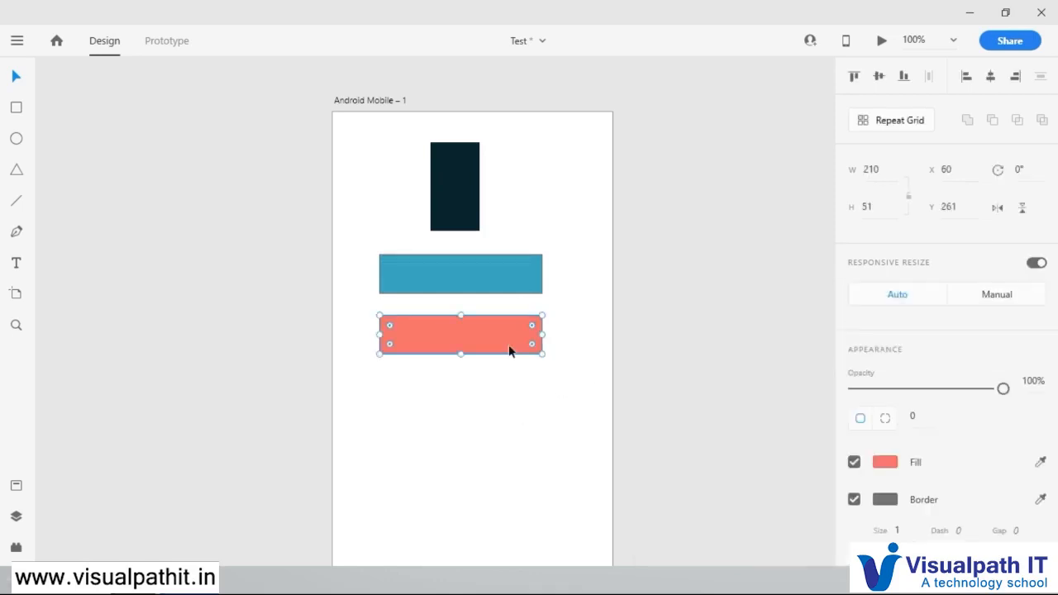
pyautogui.click(886, 462)
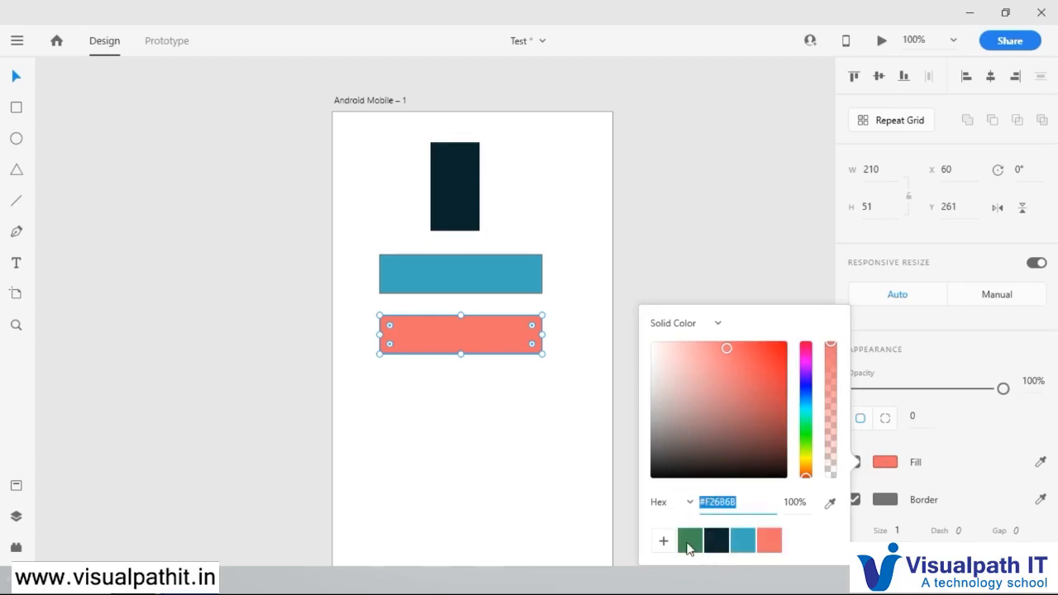
pyautogui.moveTo(691, 541); pyautogui.dragTo(705, 176)
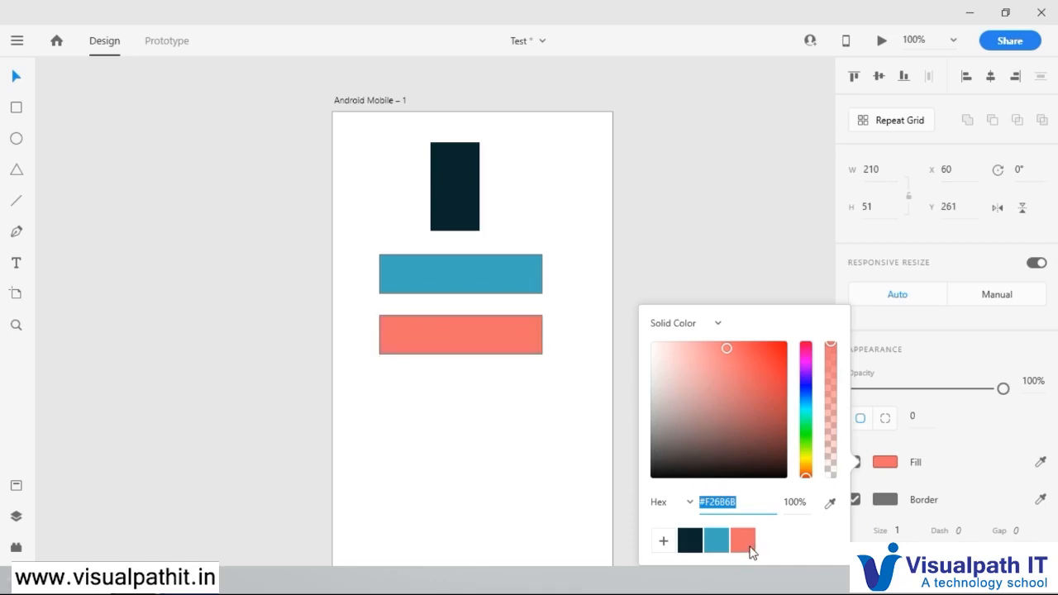
# Step: Remove the salmon swatch from the saved colours and save the rectangle's salmon fill as a swatch again
pyautogui.press('Delete')
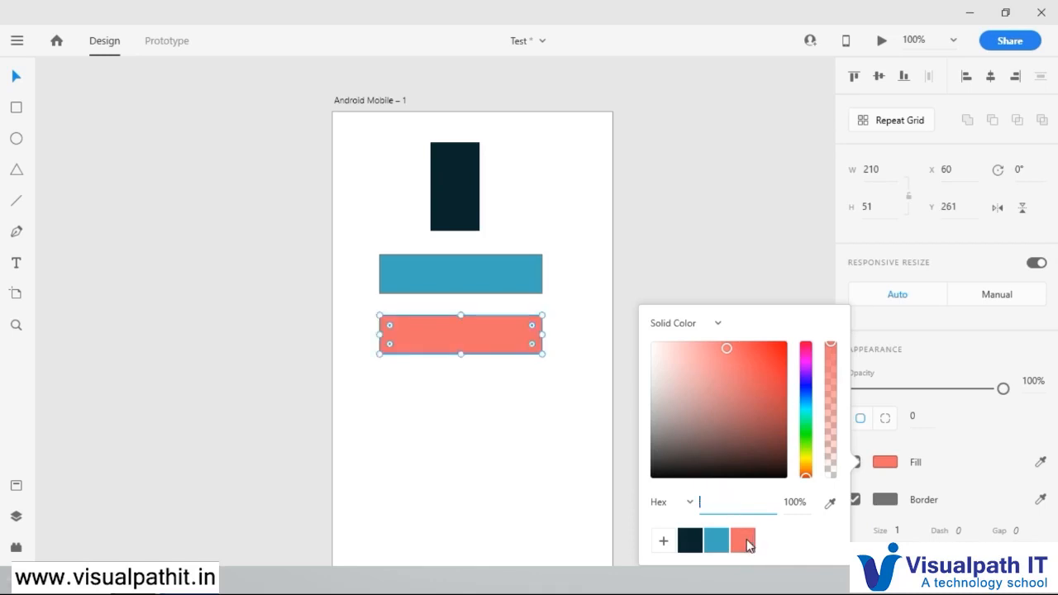
pyautogui.click(749, 546)
pyautogui.press('Delete')
pyautogui.moveTo(747, 546); pyautogui.dragTo(788, 231)
pyautogui.click(665, 543)
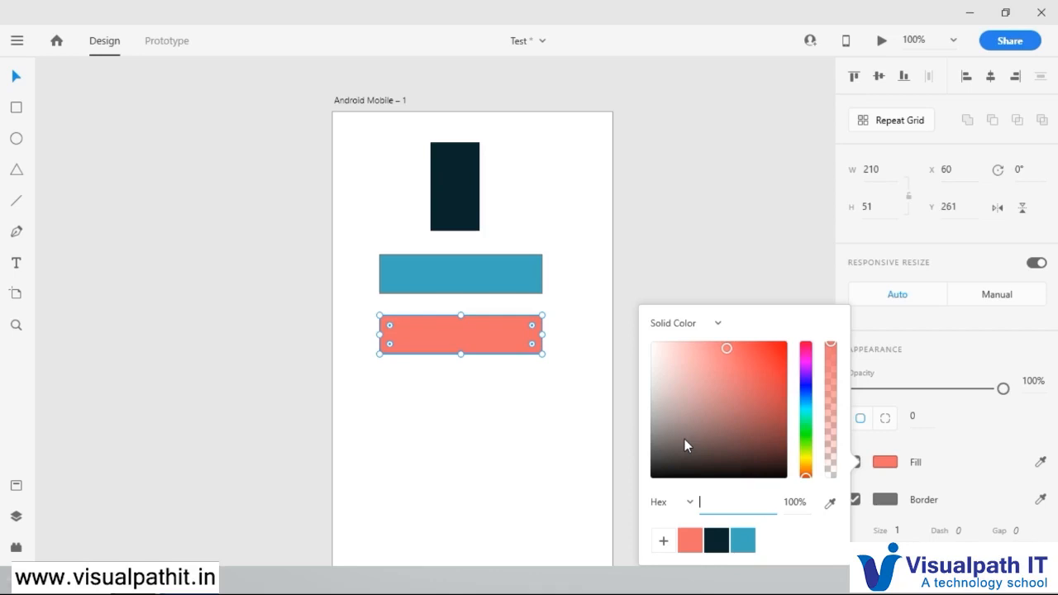
pyautogui.click(951, 456)
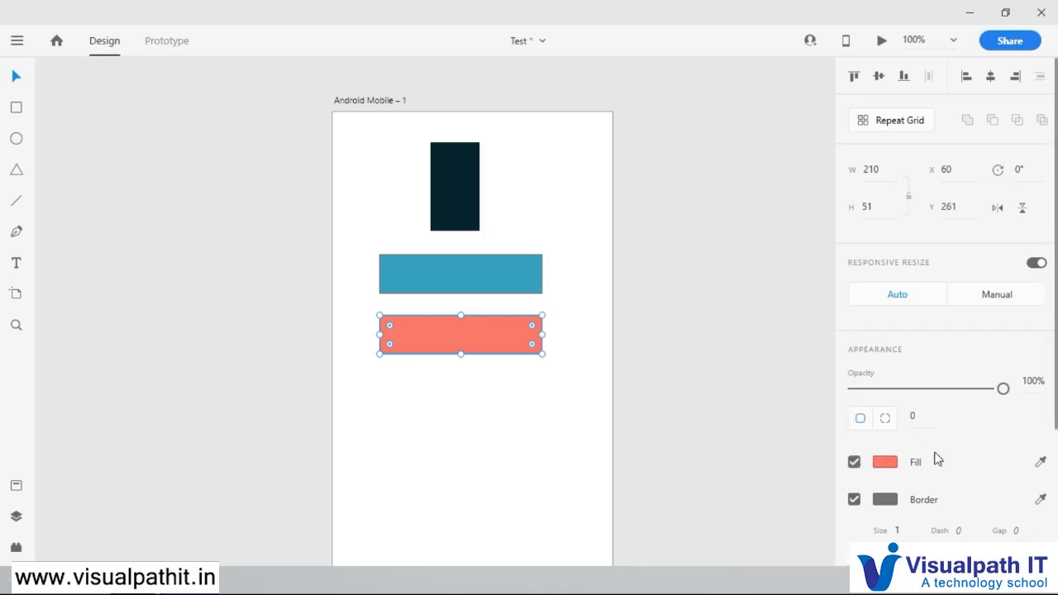
# Step: Open the salmon rectangle's border colour settings to examine them and close them again
pyautogui.click(886, 501)
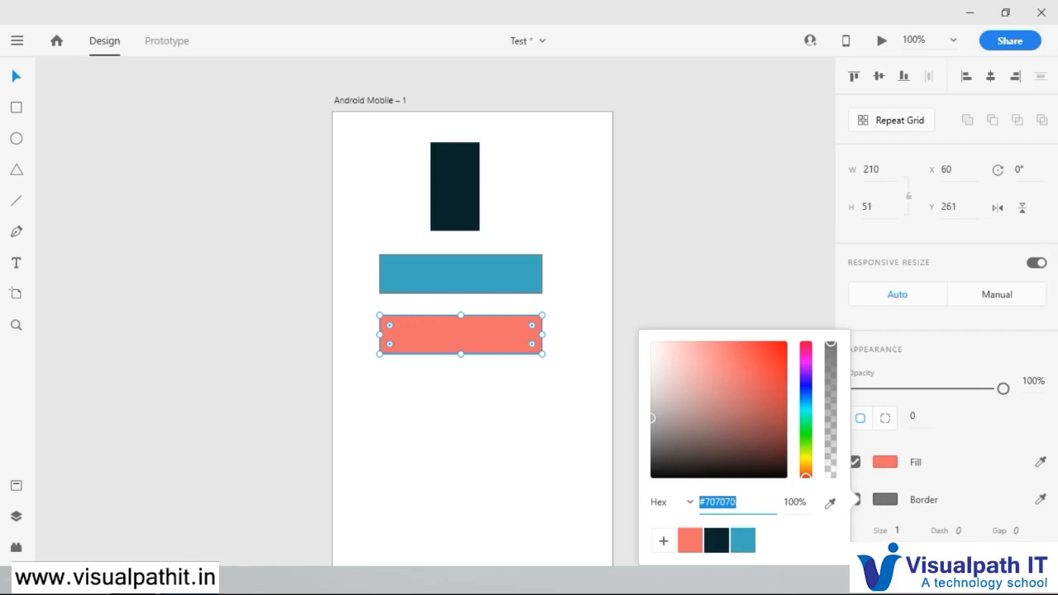
pyautogui.click(949, 485)
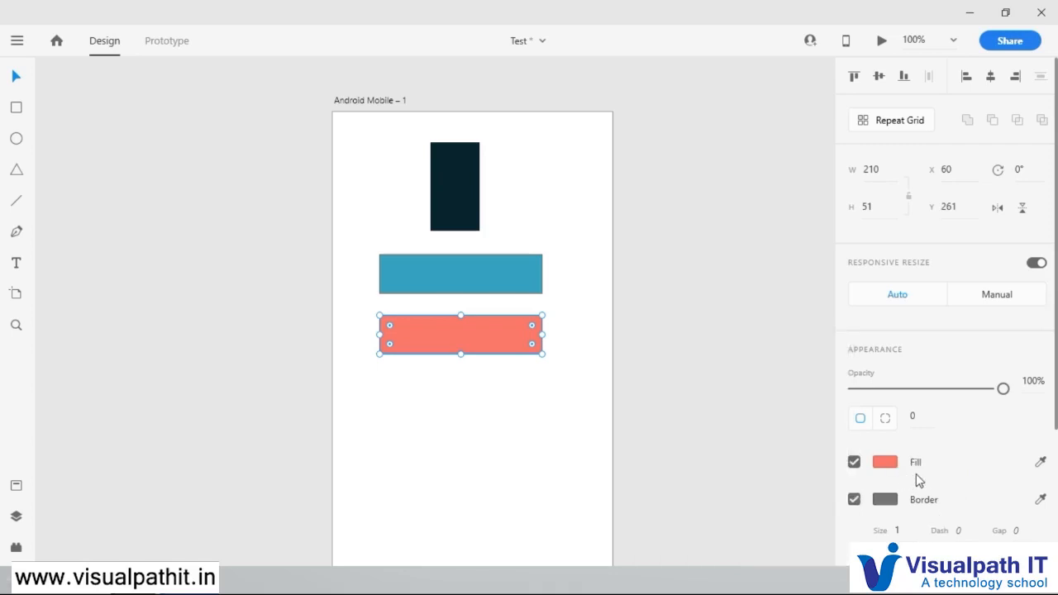
# Step: Move the salmon rectangle up to overlap the blue one and lower its opacity to 83%
pyautogui.click(531, 358)
pyautogui.click(478, 334)
pyautogui.moveTo(477, 334); pyautogui.dragTo(467, 299)
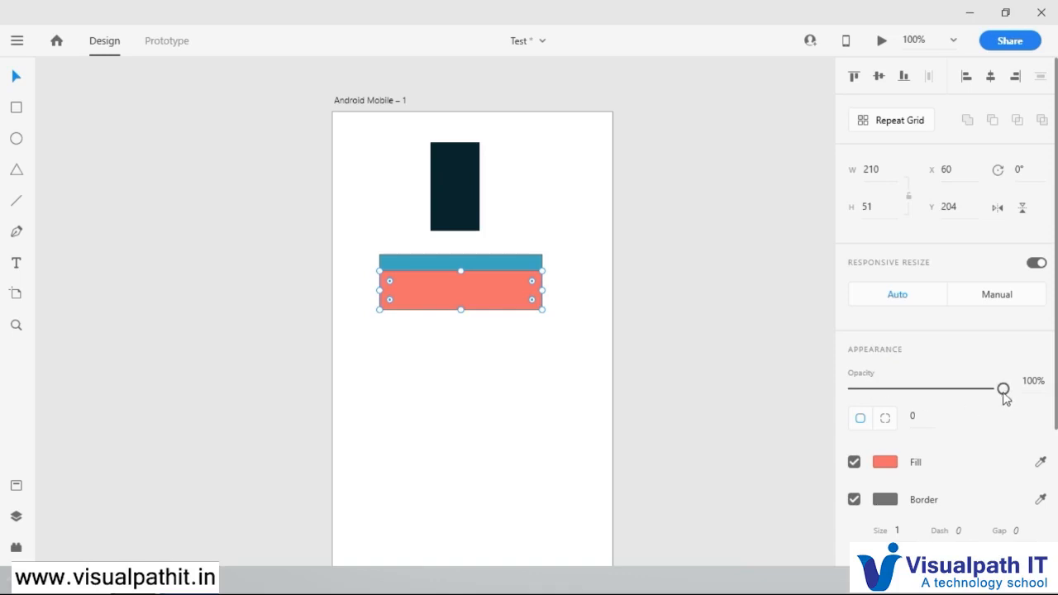
pyautogui.moveTo(1003, 390); pyautogui.dragTo(981, 397)
# Step: Move the semi-transparent salmon rectangle back below the blue one, to about Y 269
pyautogui.click(644, 376)
pyautogui.click(426, 287)
pyautogui.moveTo(488, 303); pyautogui.dragTo(488, 355)
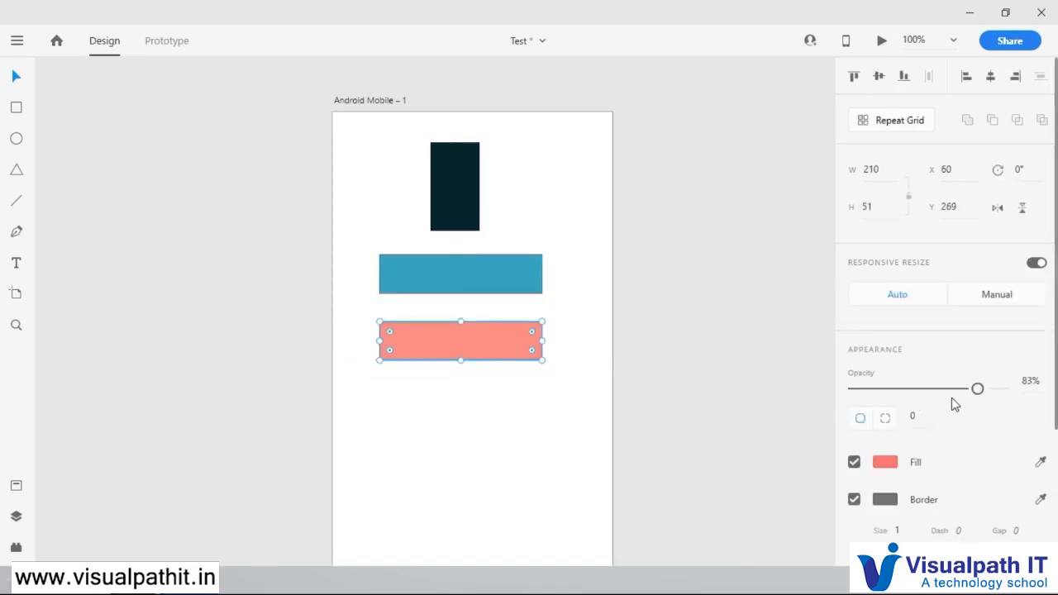
# Step: Set the salmon rectangle's border size to 12
pyautogui.scroll(-2, 956, 406)
pyautogui.scroll(-2, 957, 381)
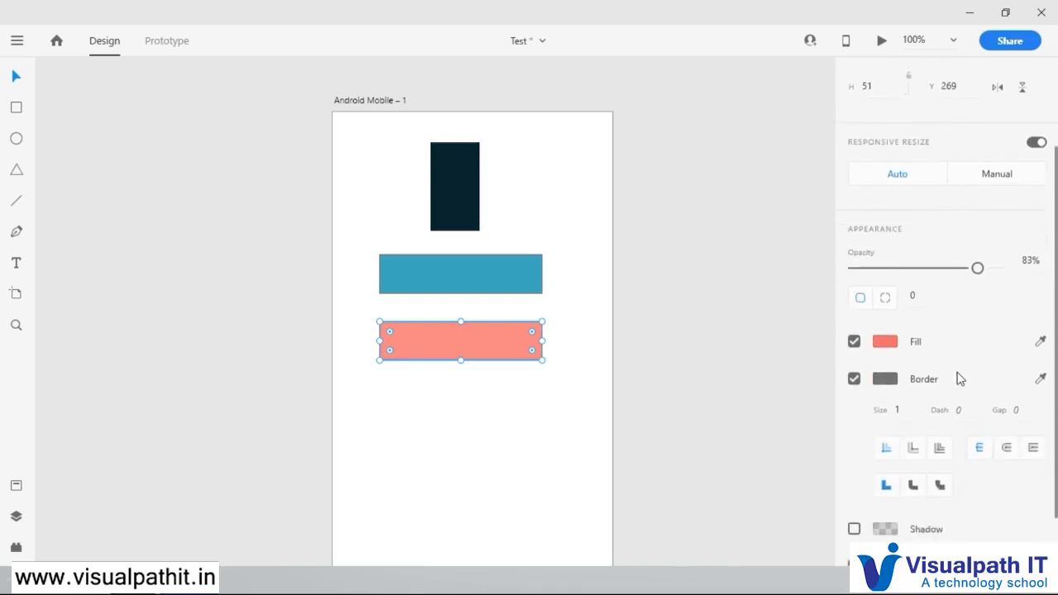
pyautogui.scroll(-1, 959, 376)
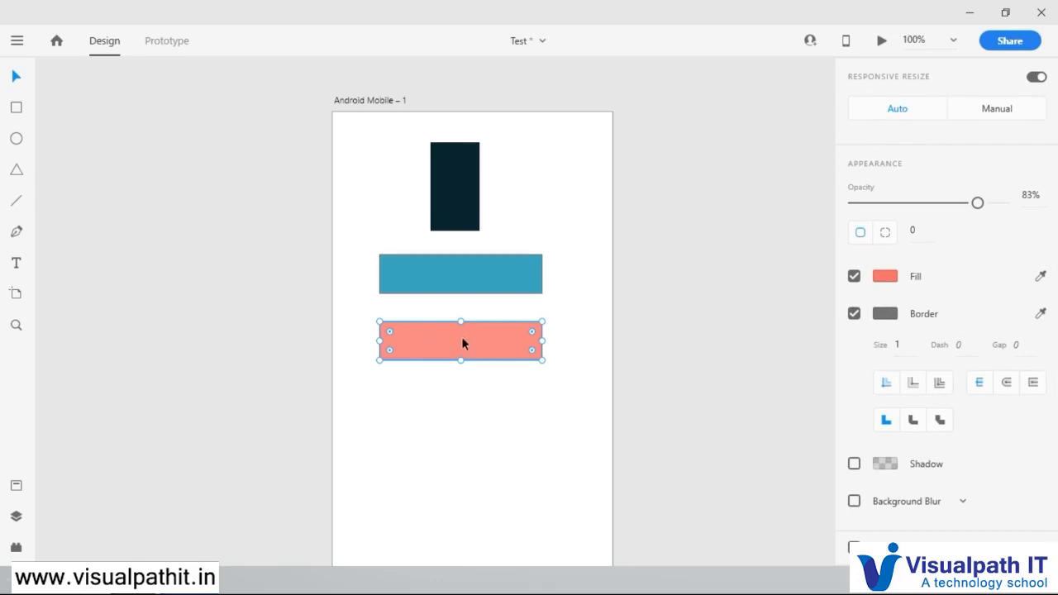
pyautogui.click(898, 345)
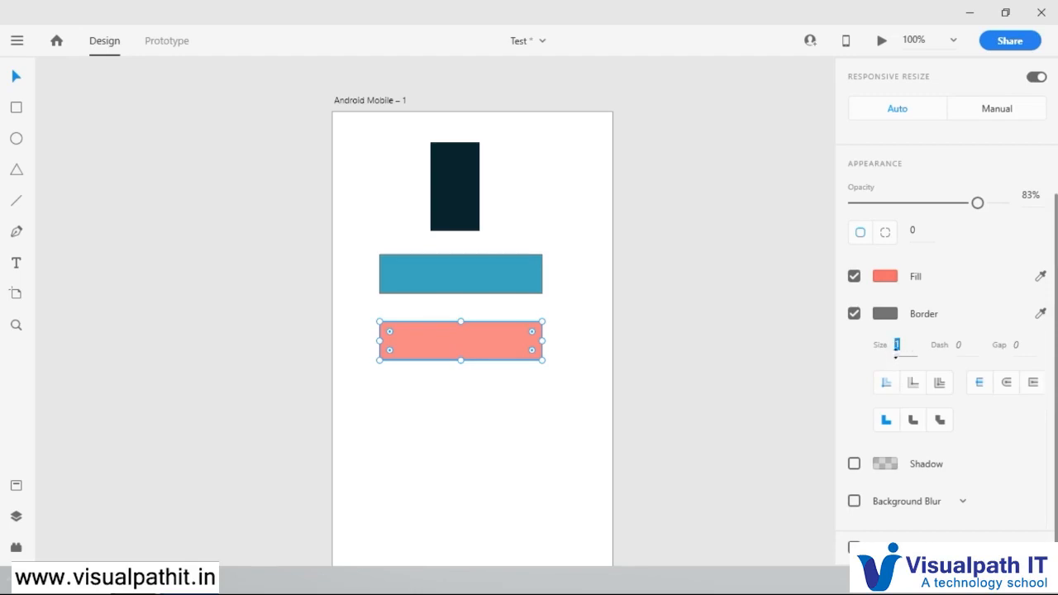
pyautogui.write('12')
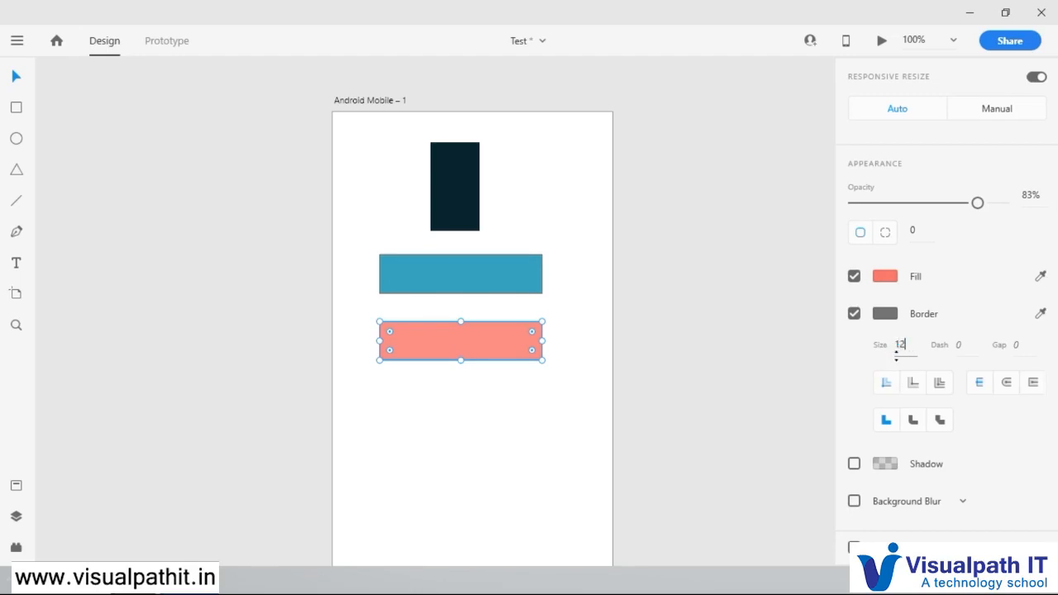
pyautogui.press('Return')
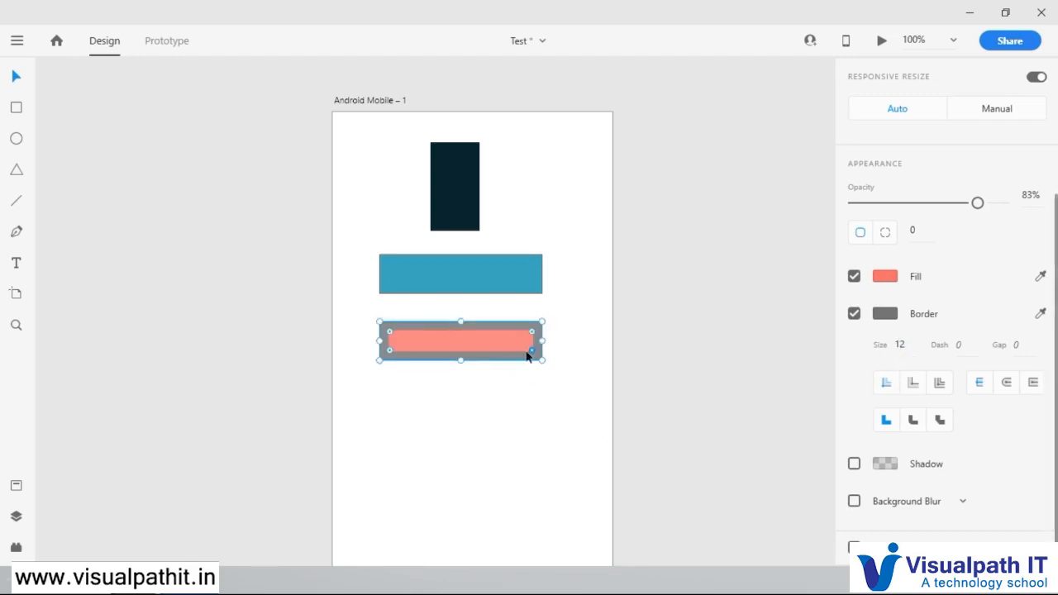
# Step: Change the salmon rectangle's border colour to near-black #100C0C and stretch the rectangle downward to a height of about 130
pyautogui.click(892, 316)
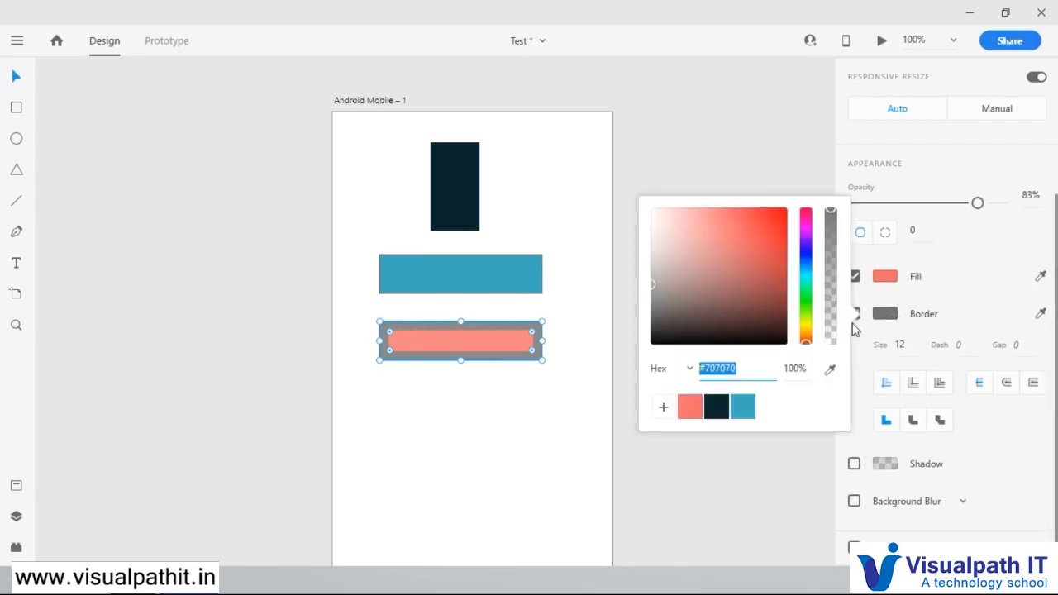
pyautogui.click(684, 336)
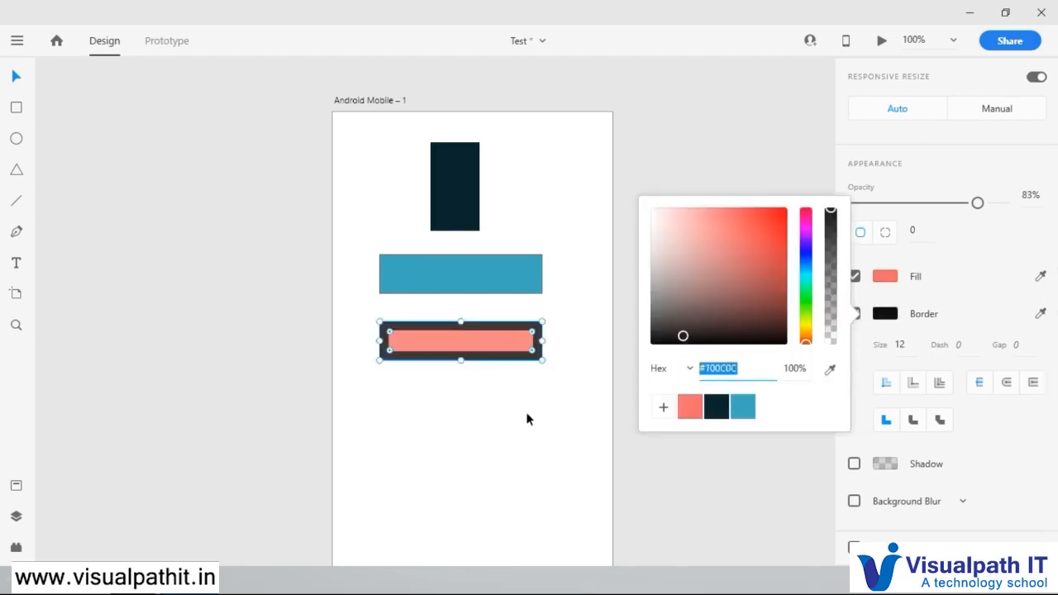
pyautogui.click(526, 412)
pyautogui.click(488, 349)
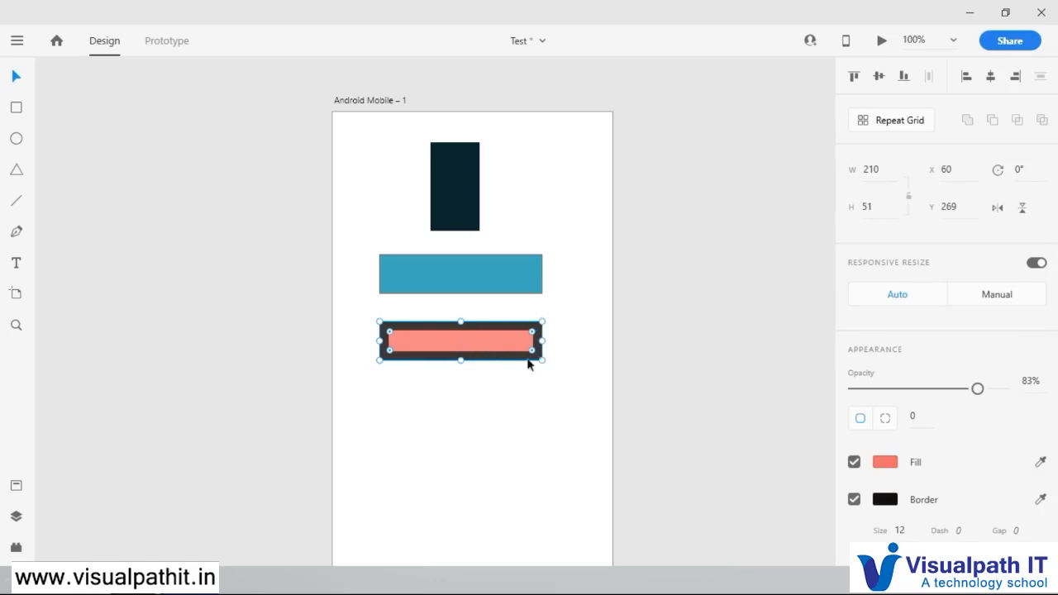
pyautogui.moveTo(461, 360); pyautogui.dragTo(466, 422)
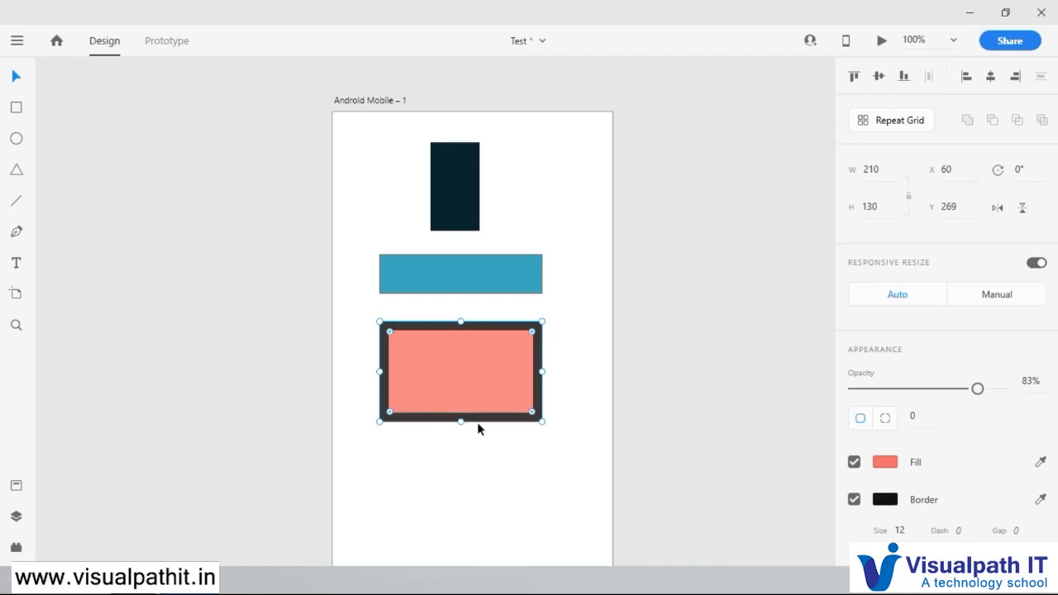
# Step: Make the salmon rectangle's border dashed with a dash length of 4
pyautogui.scroll(-2, 987, 459)
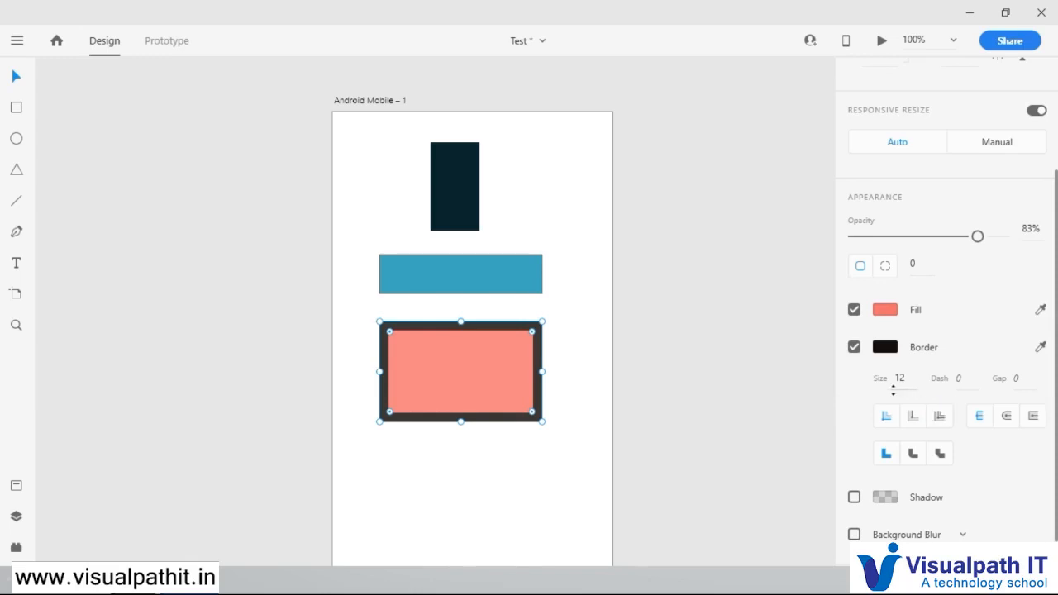
pyautogui.click(964, 378)
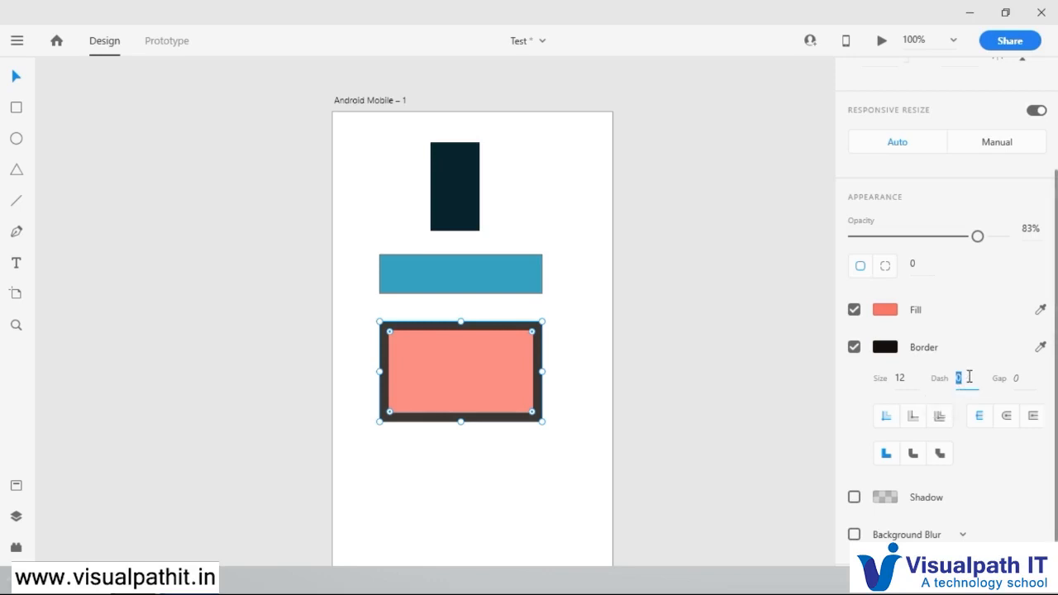
pyautogui.write('4')
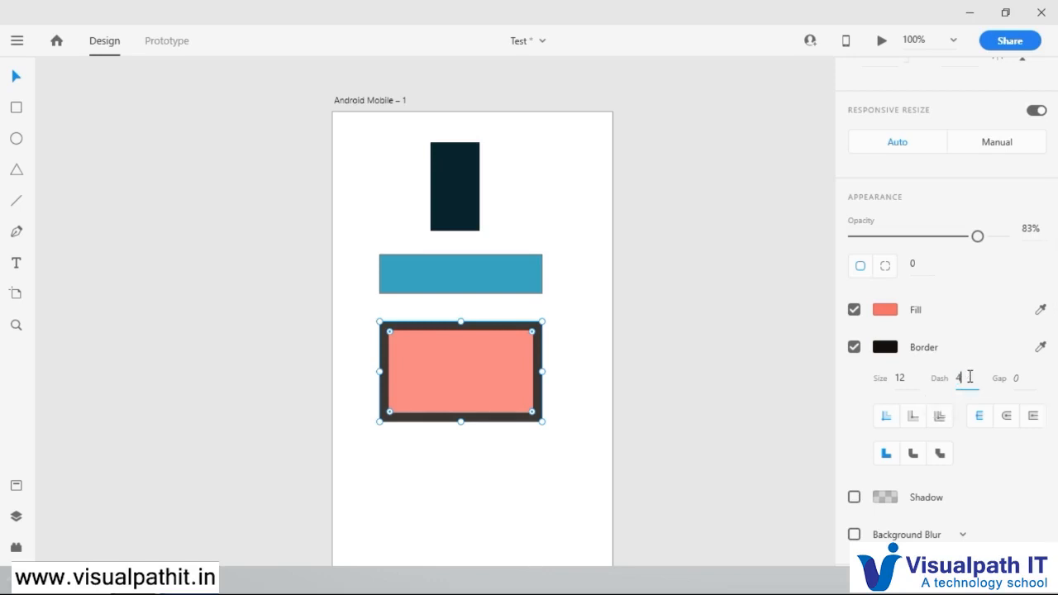
pyautogui.press('Return')
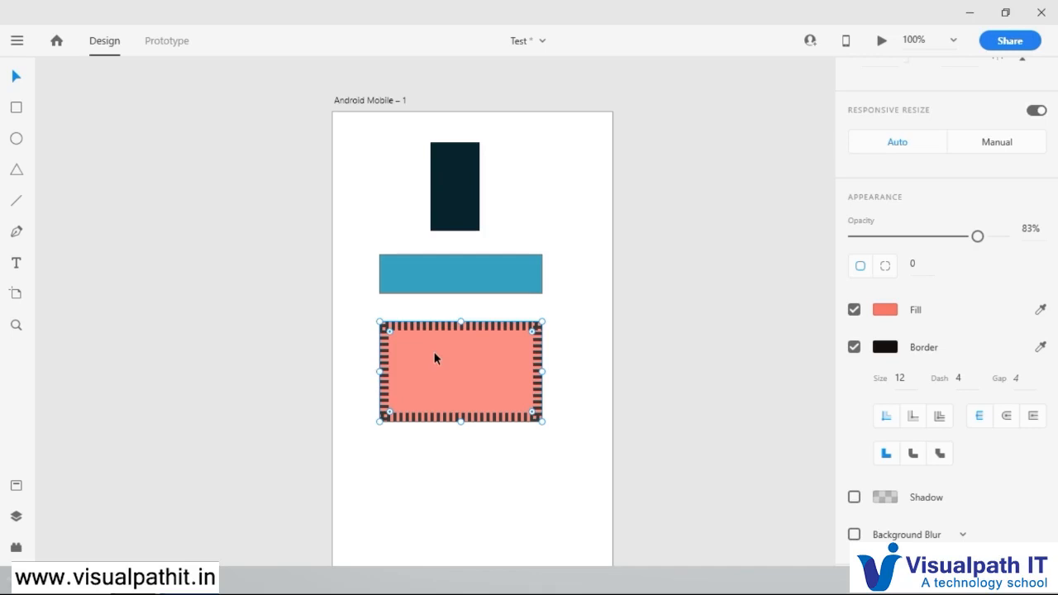
# Step: Try border dash lengths of 10 and 20 on the salmon rectangle and set the dash back to 4
pyautogui.click(961, 379)
pyautogui.write('10')
pyautogui.press('Return')
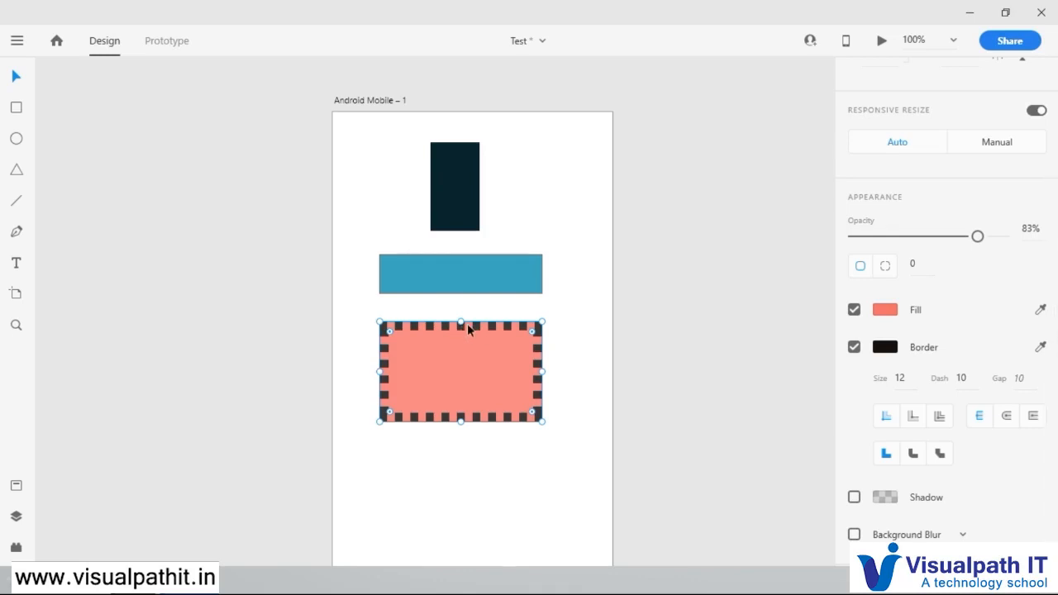
pyautogui.click(977, 379)
pyautogui.write('20')
pyautogui.press('Return')
pyautogui.click(979, 380)
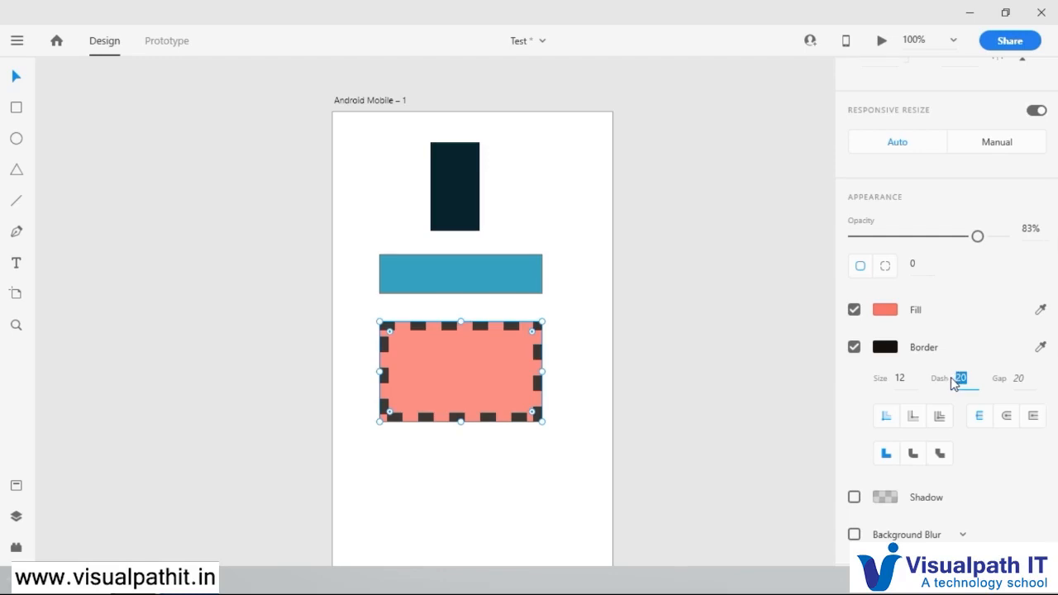
pyautogui.write('4')
pyautogui.press('Return')
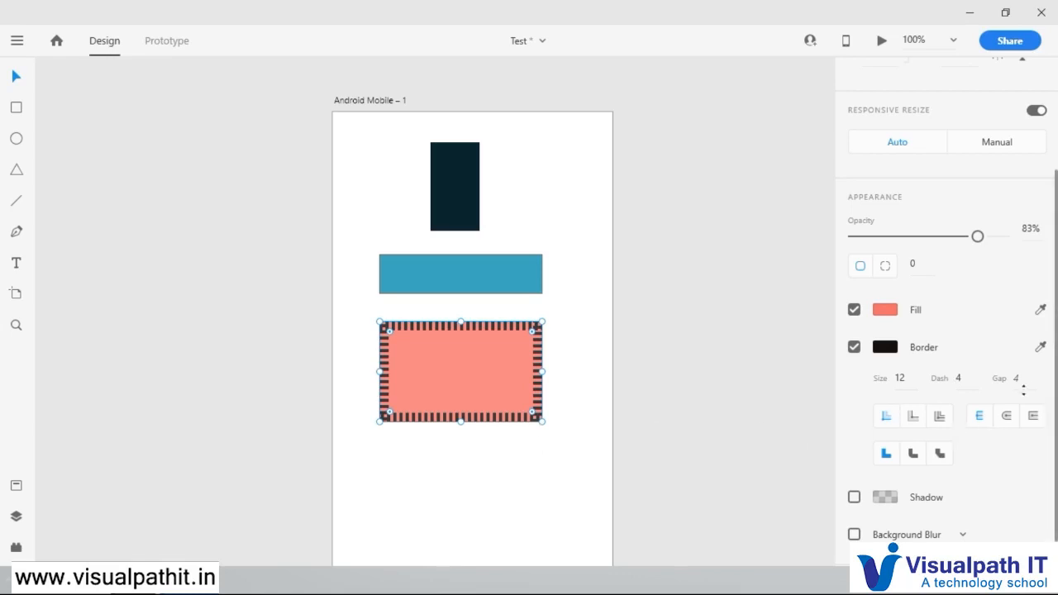
# Step: Set the gap between the salmon rectangle's border dashes to 10
pyautogui.click(1026, 379)
pyautogui.doubleClick(1027, 379)
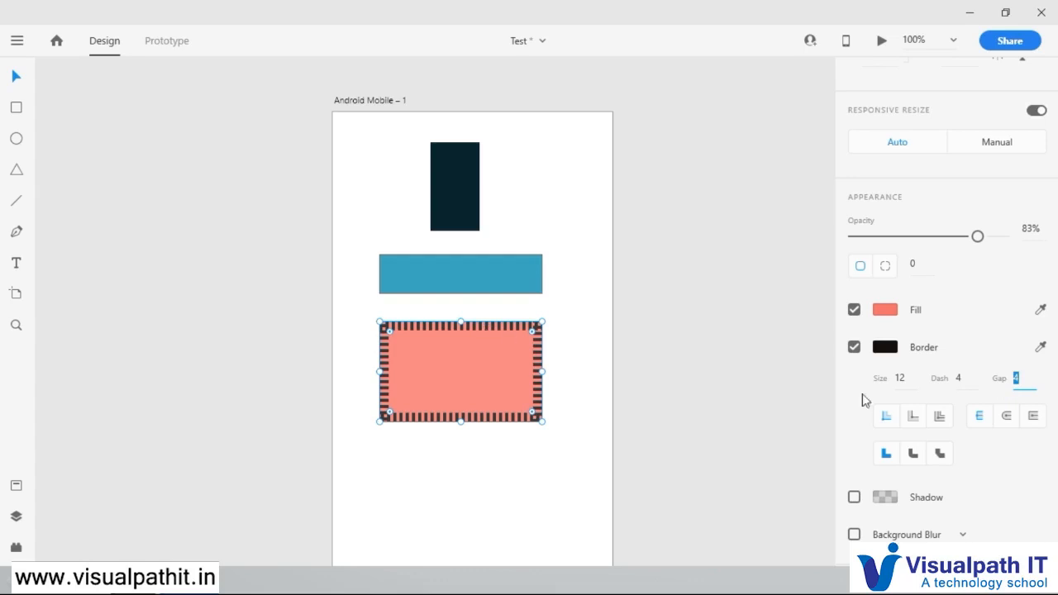
pyautogui.write('10')
pyautogui.press('Return')
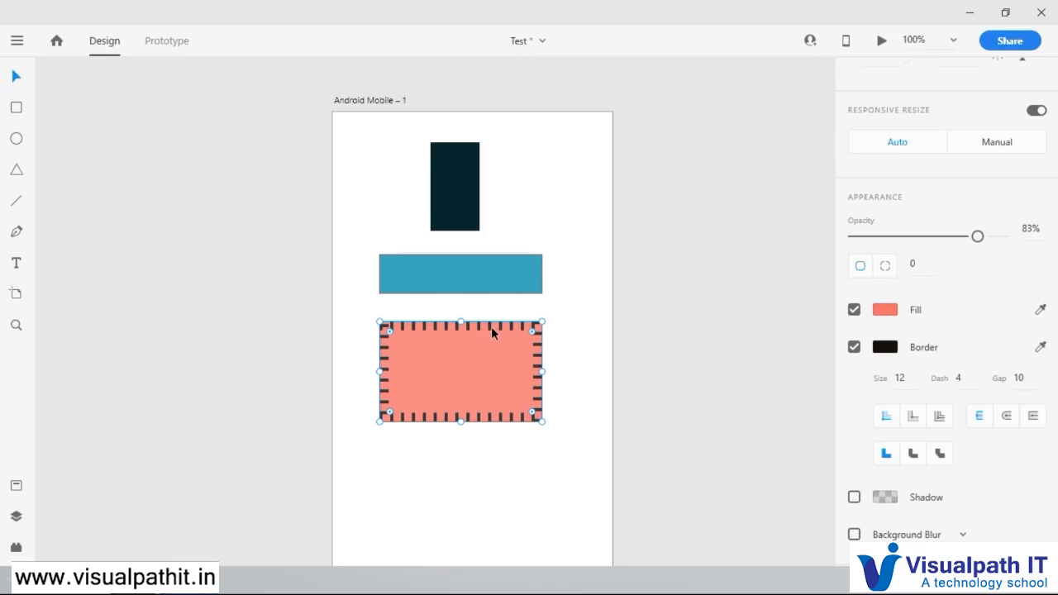
# Step: Try the Outer Stroke alignment on the salmon rectangle's dashed border and inspect the dashes along its edges
pyautogui.scroll(10, 475, 332)
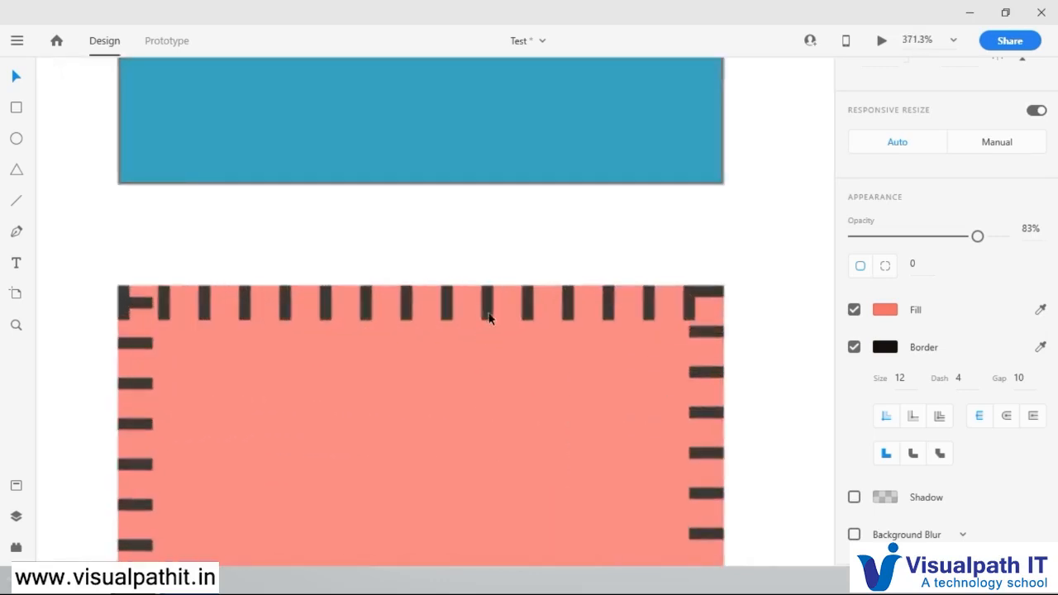
pyautogui.scroll(2, 486, 307)
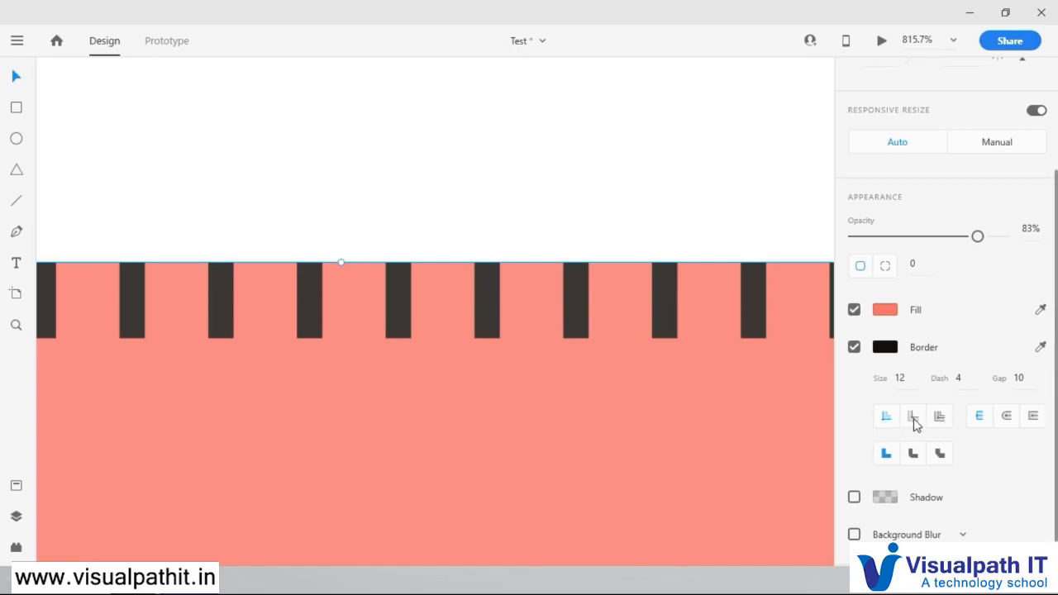
pyautogui.click(915, 425)
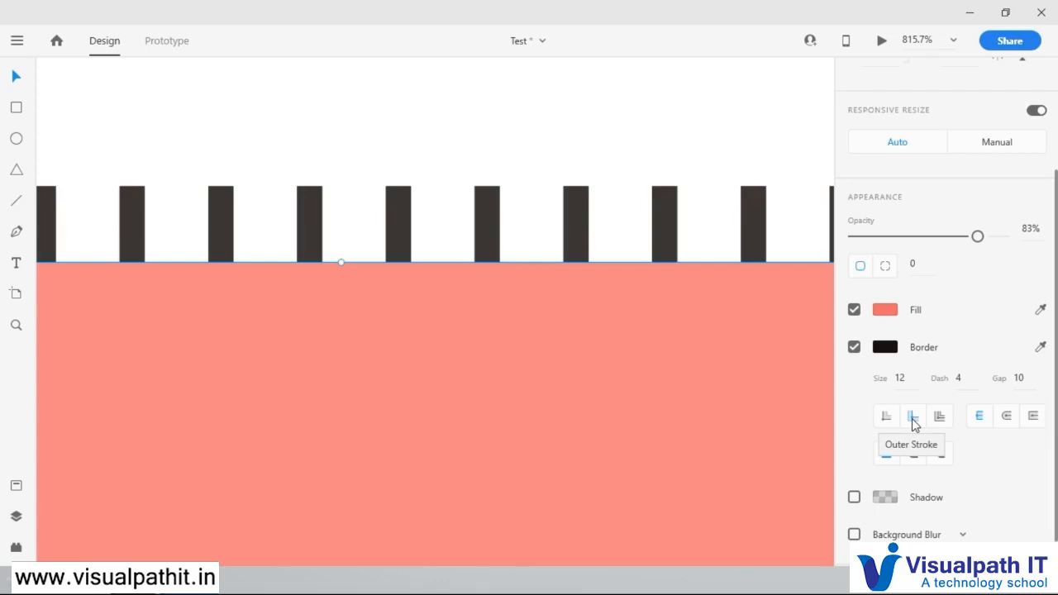
pyautogui.hotkey('ctrl', '0')
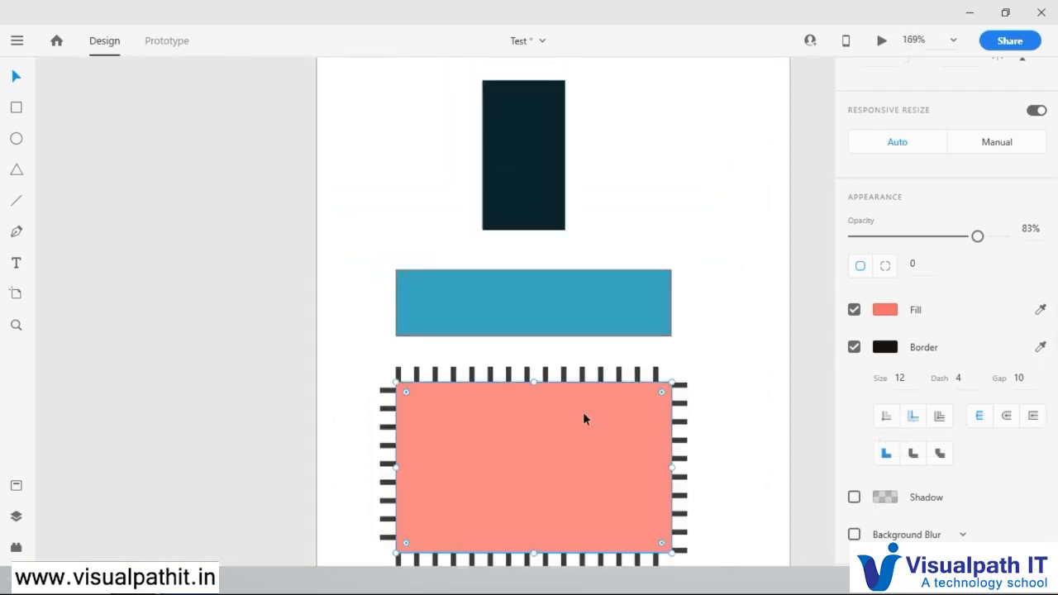
pyautogui.scroll(1, 634, 454)
pyautogui.scroll(-2, 634, 453)
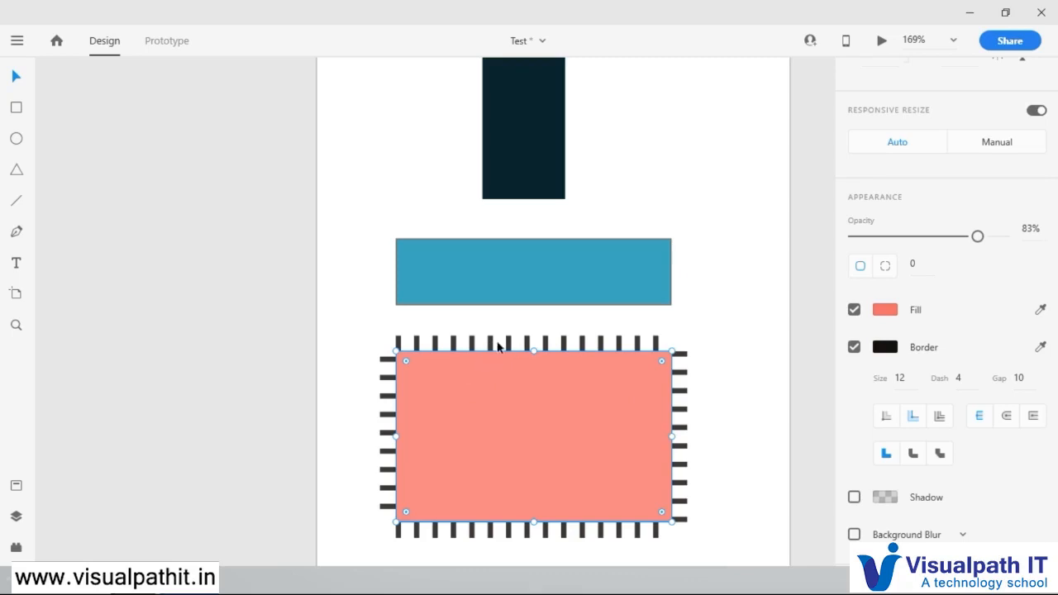
# Step: Switch the salmon rectangle's border to Center Stroke and examine how the dashes straddle its upper edge
pyautogui.click(940, 417)
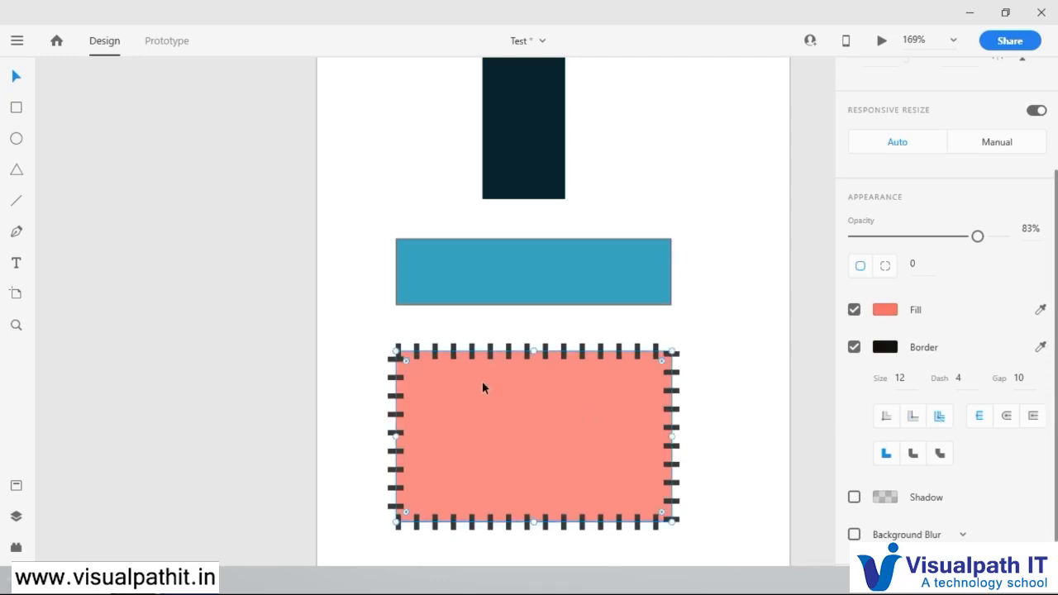
pyautogui.scroll(5, 553, 352)
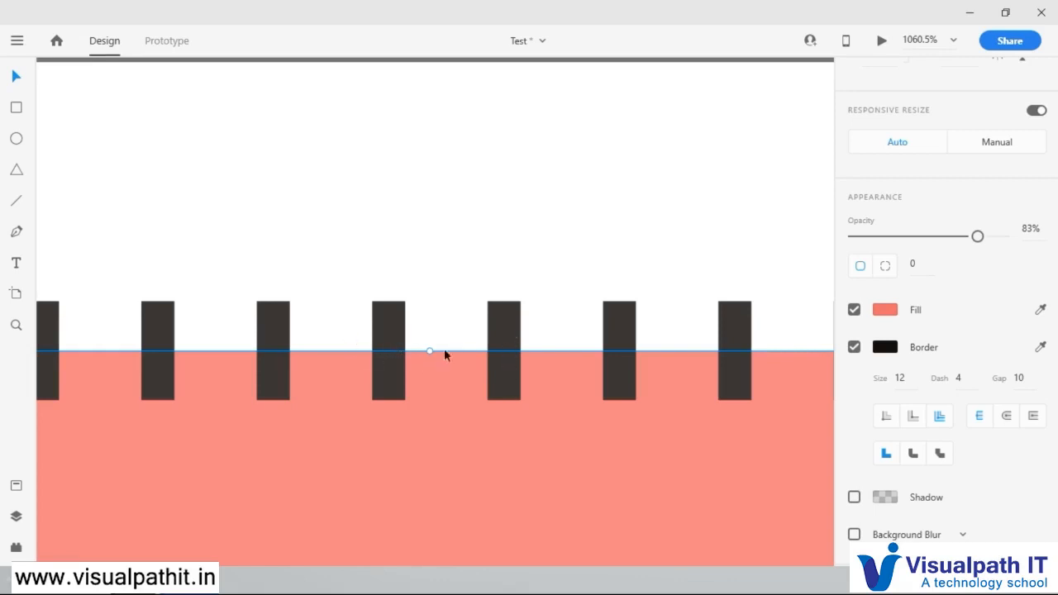
pyautogui.scroll(-3, 633, 361)
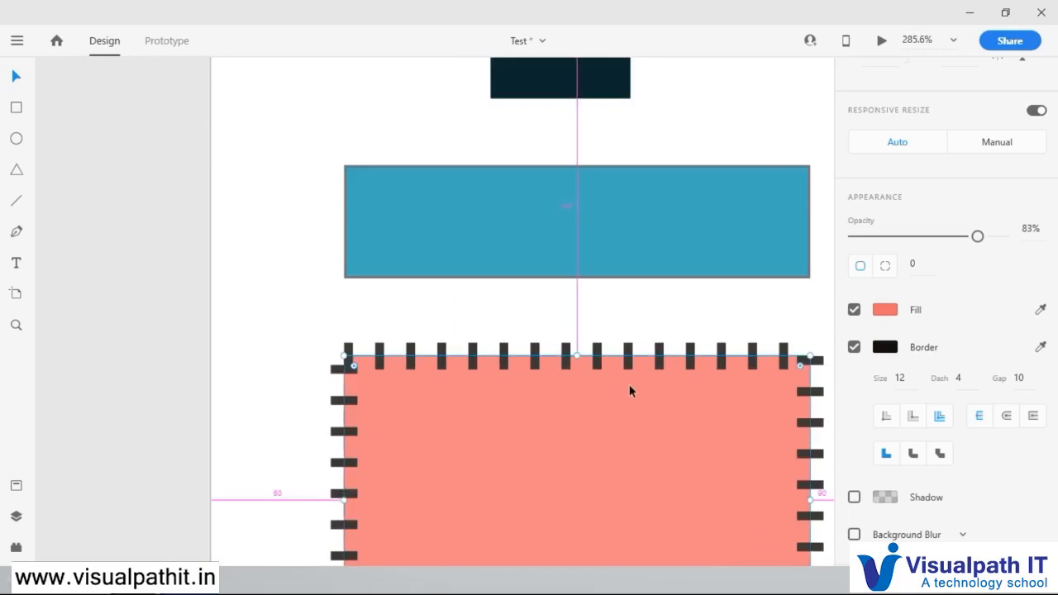
# Step: Draw a horizontal line about 132 wide below the salmon rectangle, at about Y 437.5
pyautogui.scroll(-1, 629, 385)
pyautogui.moveTo(659, 477); pyautogui.dragTo(617, 309)
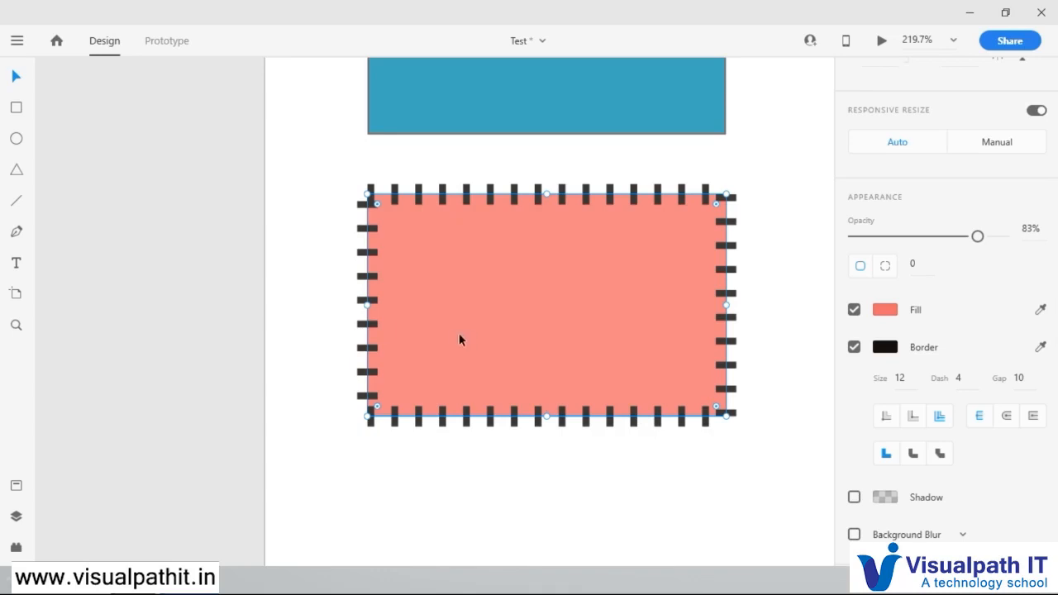
pyautogui.click(15, 204)
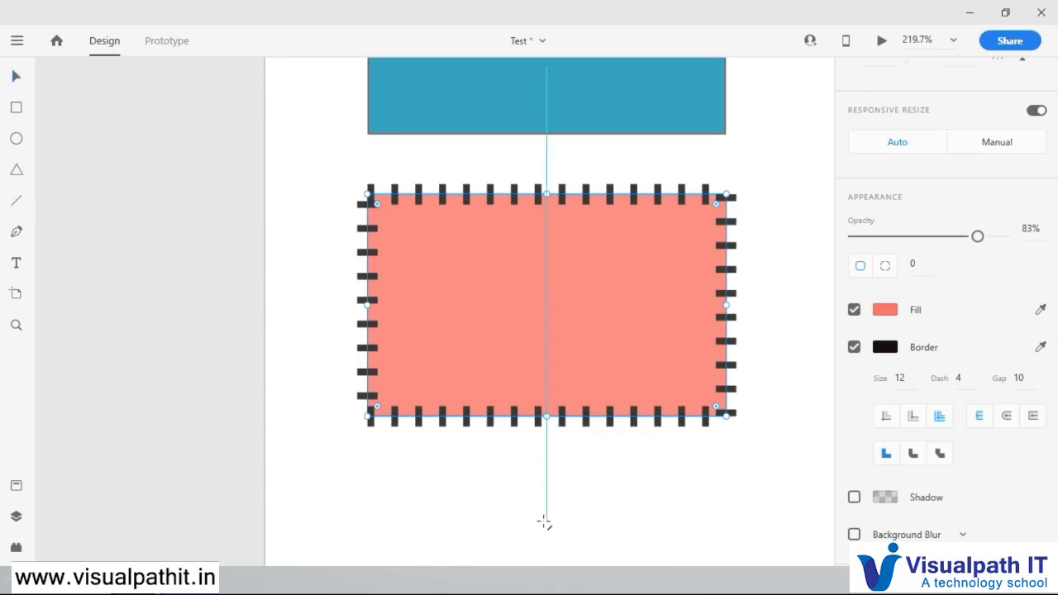
pyautogui.moveTo(423, 483); pyautogui.dragTo(648, 482)
# Step: Set the new line's border size to 10 and return to the Select tool
pyautogui.click(910, 349)
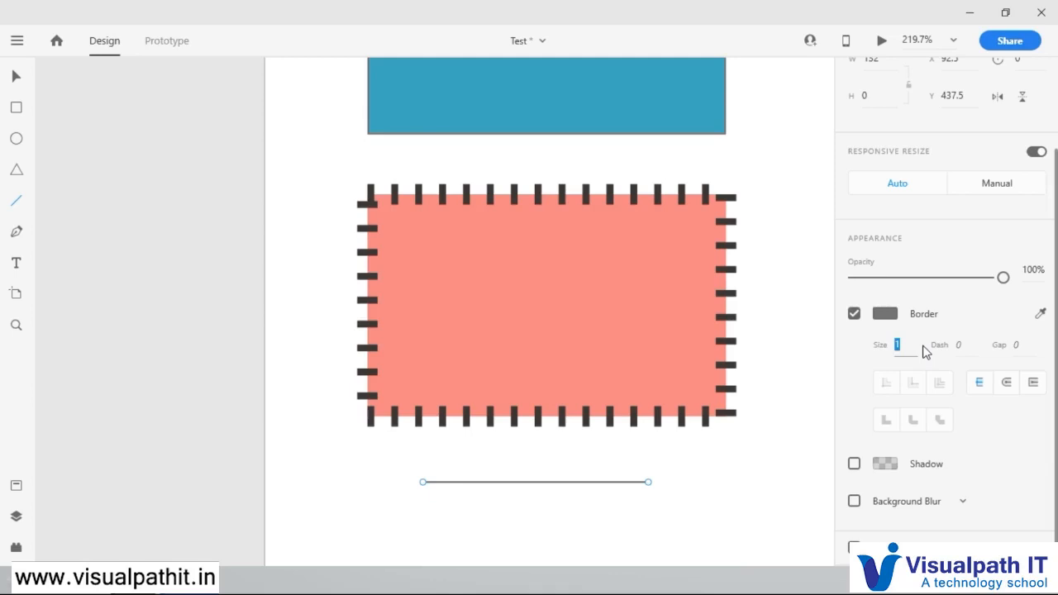
pyautogui.press('Return')
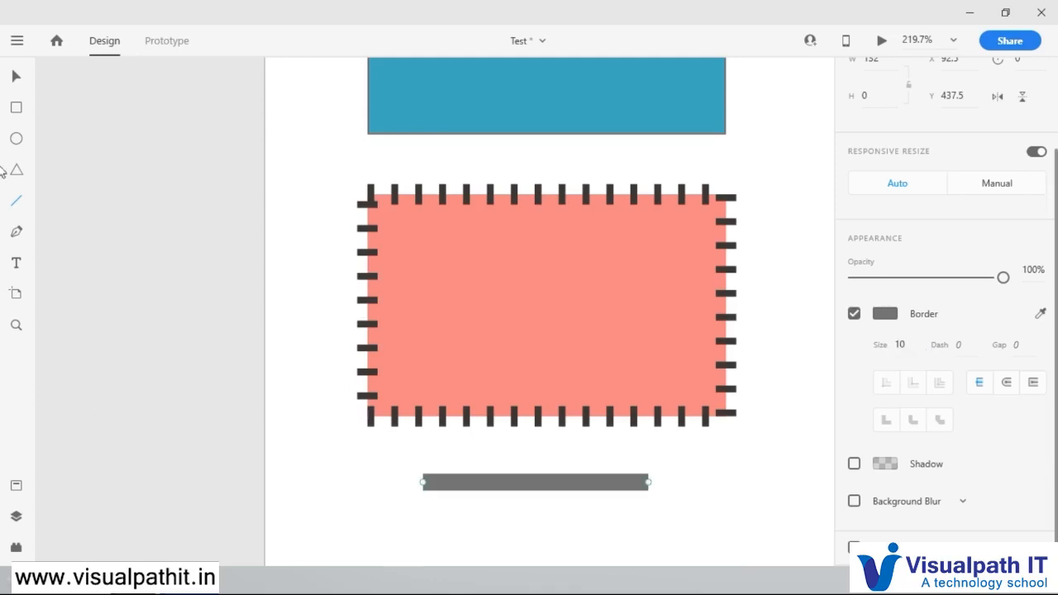
pyautogui.click(16, 78)
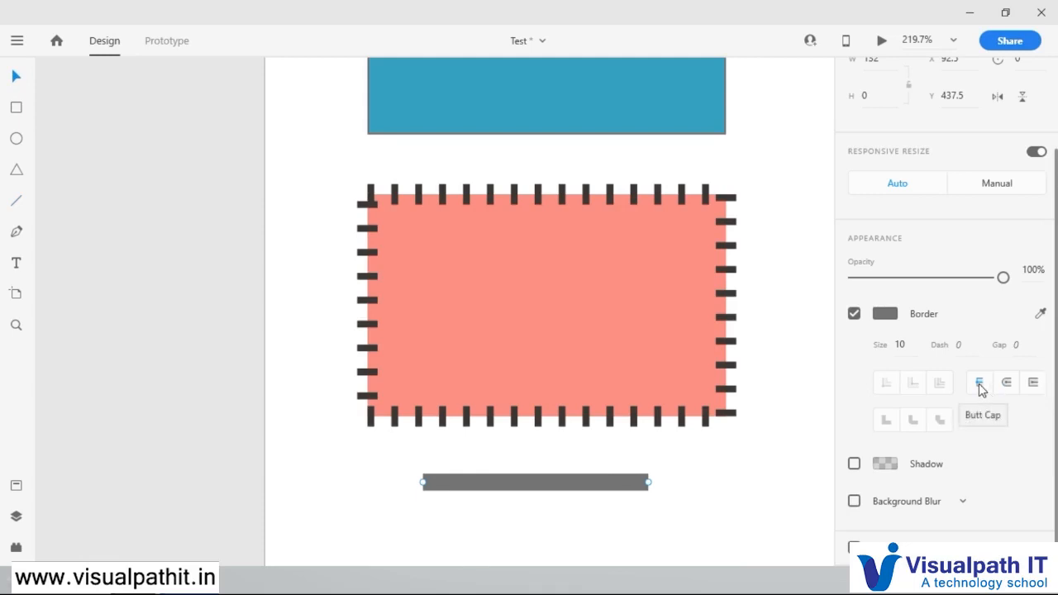
# Step: Try Round Cap on the thick line's ends and switch to the square cap that projects beyond the endpoints
pyautogui.scroll(10, 654, 496)
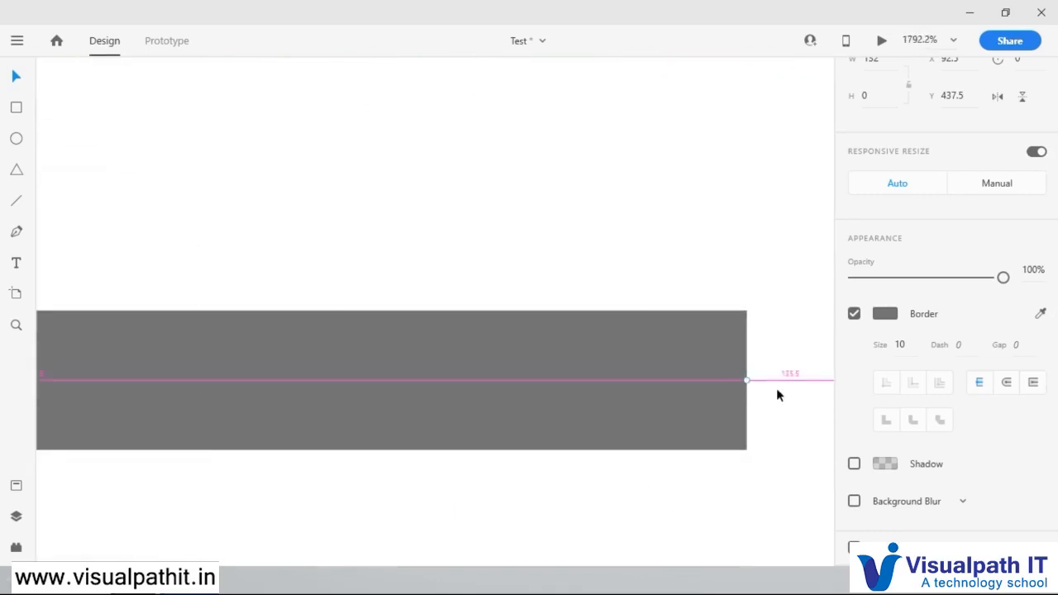
pyautogui.scroll(4, 775, 392)
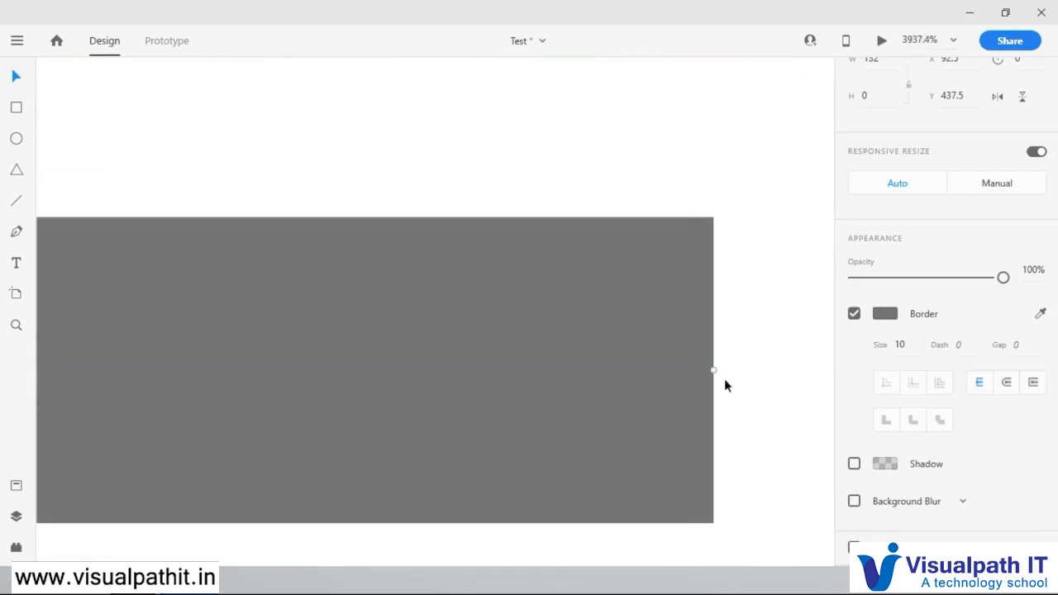
pyautogui.click(1007, 383)
pyautogui.hscroll(3, 586, 390)
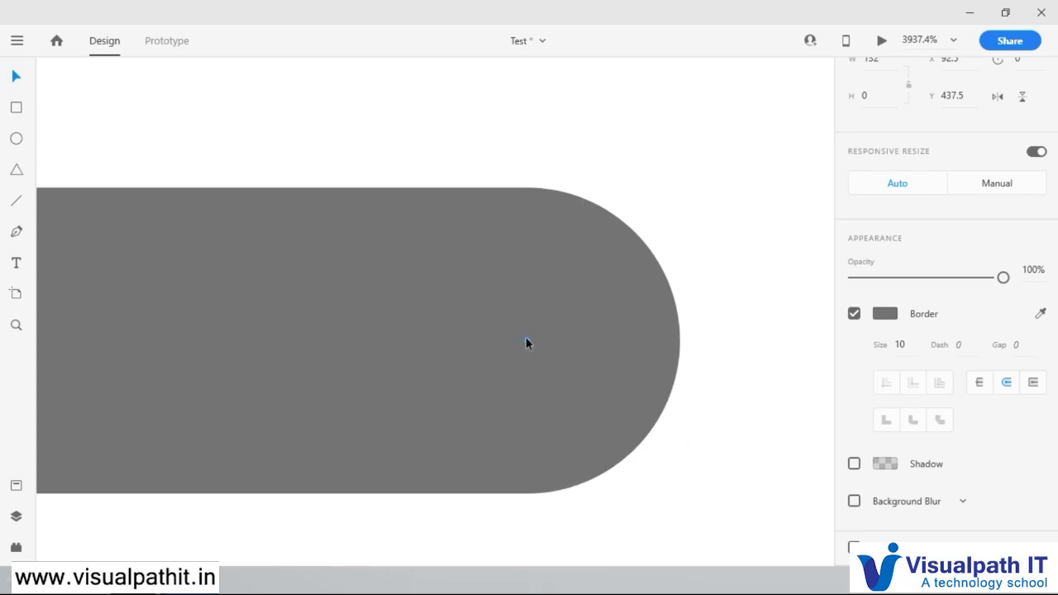
pyautogui.click(1032, 389)
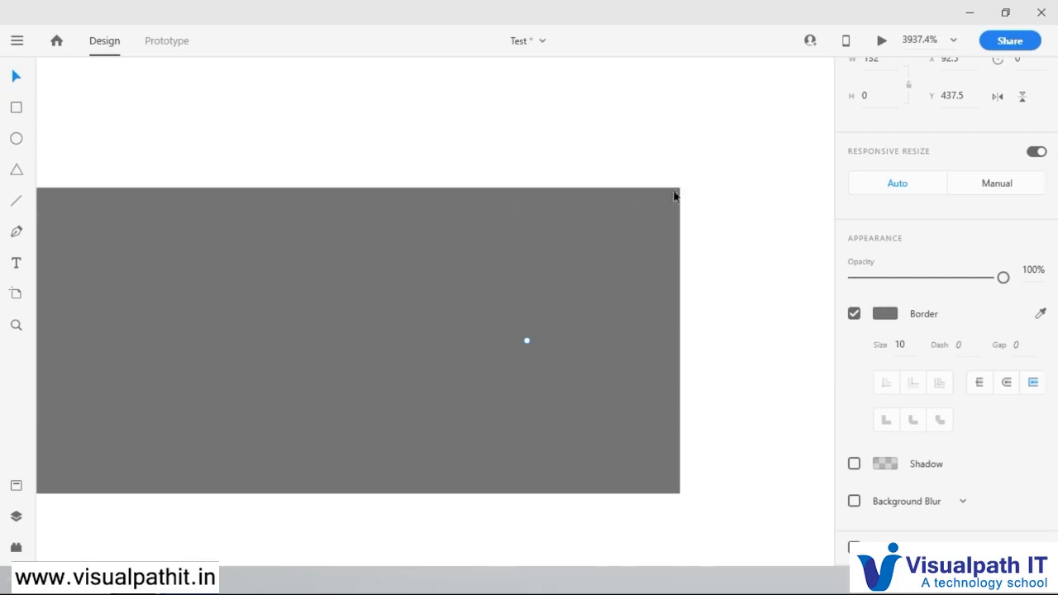
# Step: Compare the butt, round and projecting caps on the thick line, finishing with the butt cap that ends at the endpoints
pyautogui.scroll(-5, 643, 458)
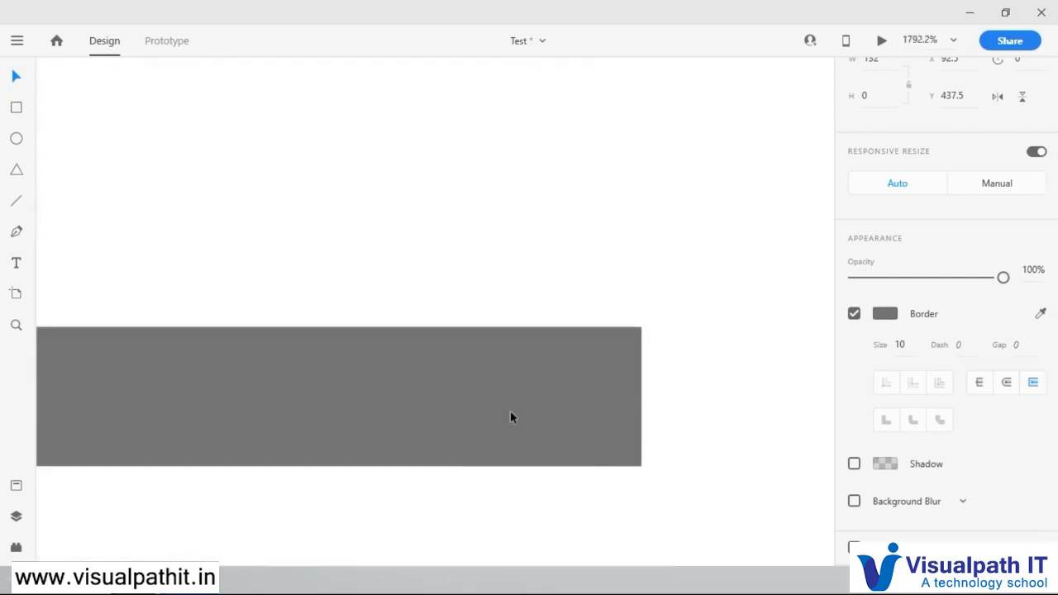
pyautogui.scroll(-4, 618, 394)
pyautogui.scroll(-4, 595, 413)
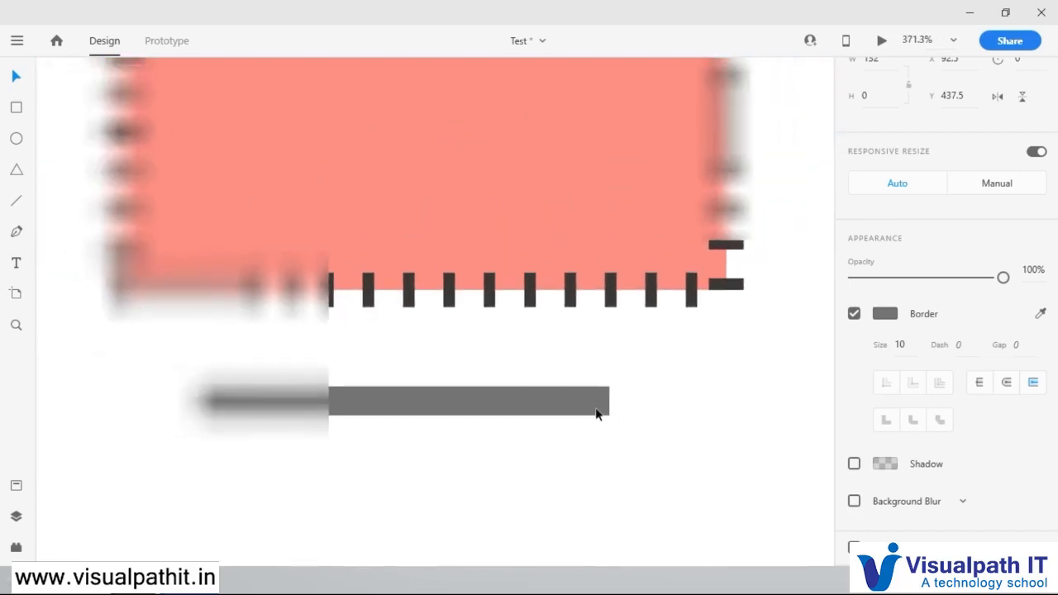
pyautogui.click(982, 385)
pyautogui.click(1006, 383)
pyautogui.click(1033, 383)
pyautogui.click(1007, 383)
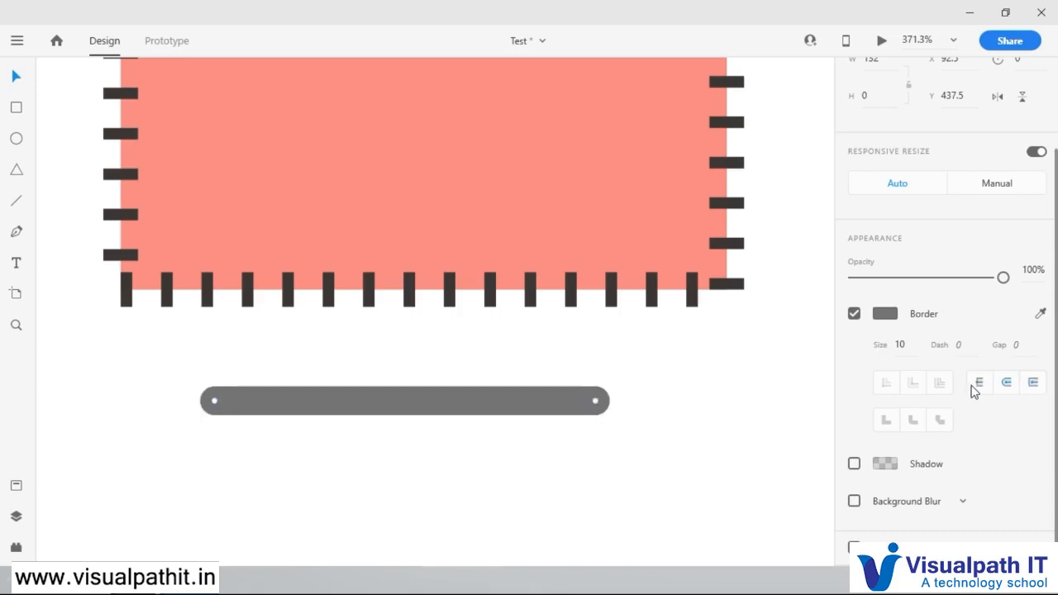
pyautogui.click(975, 386)
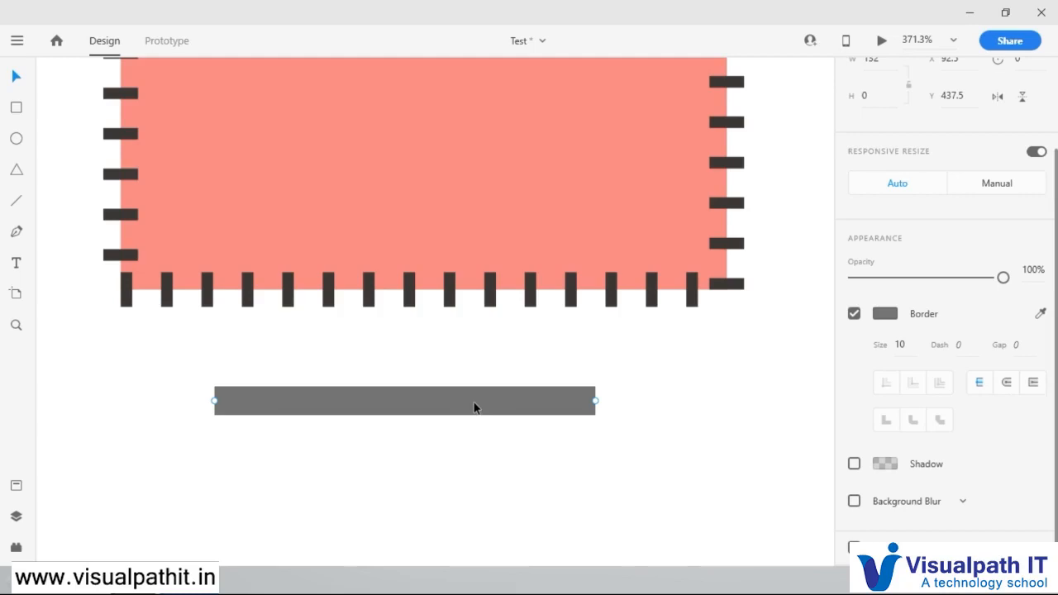
# Step: Delete the thick line below the salmon rectangle
pyautogui.press('Delete')
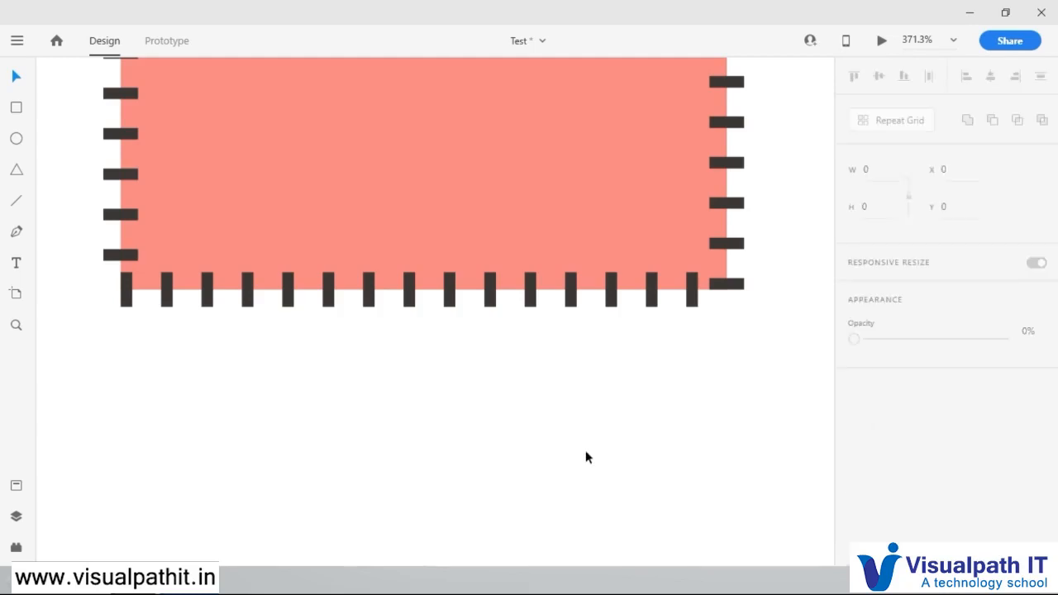
pyautogui.scroll(5, 586, 456)
pyautogui.scroll(-3, 586, 457)
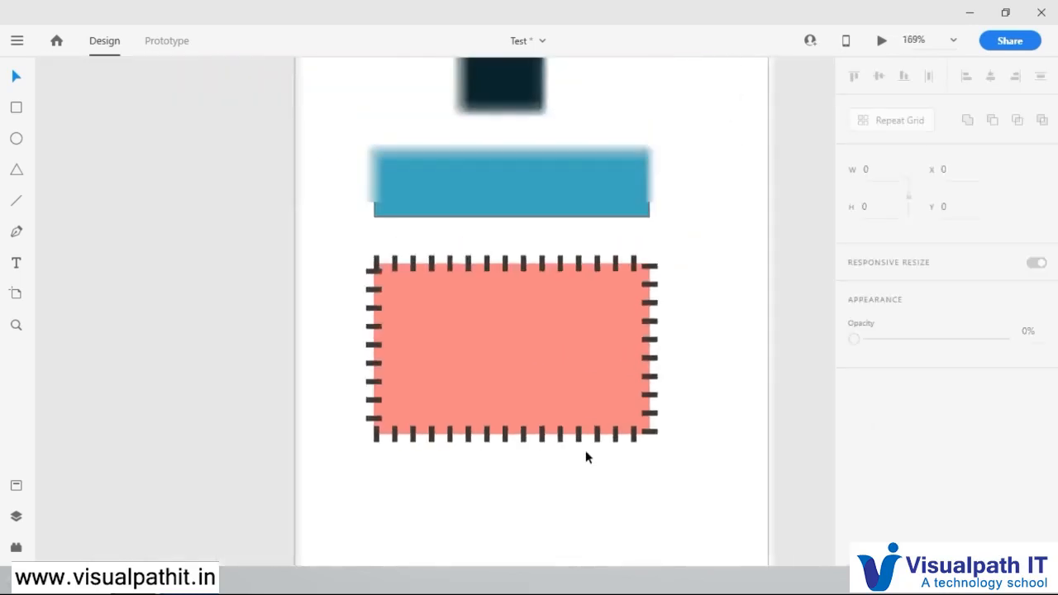
pyautogui.scroll(2, 586, 457)
# Step: Select the salmon rectangle, apply Round Join to its border and examine the upper-right corner
pyautogui.click(592, 333)
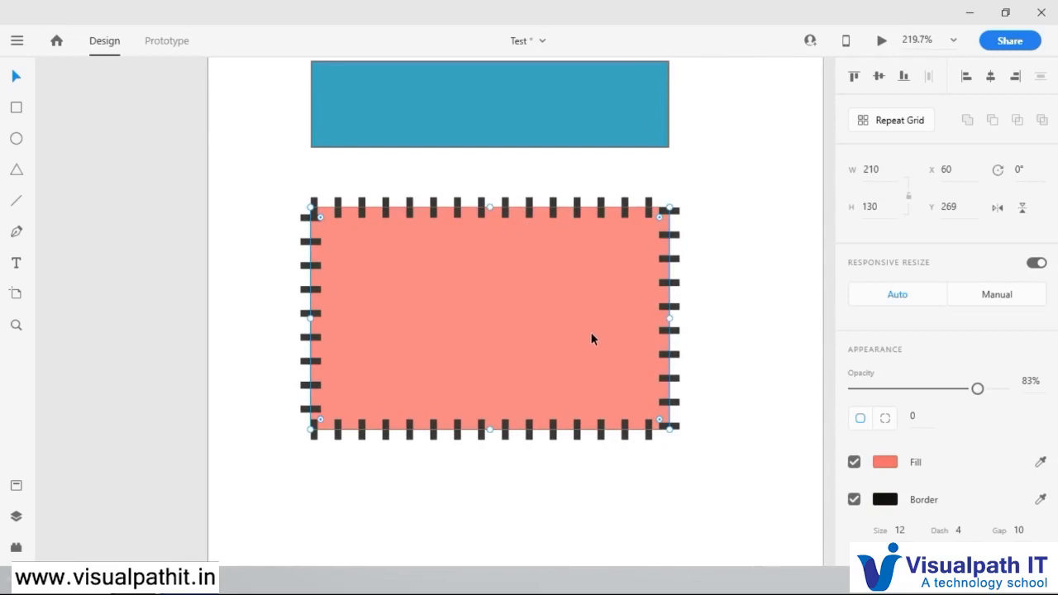
pyautogui.scroll(-3, 979, 461)
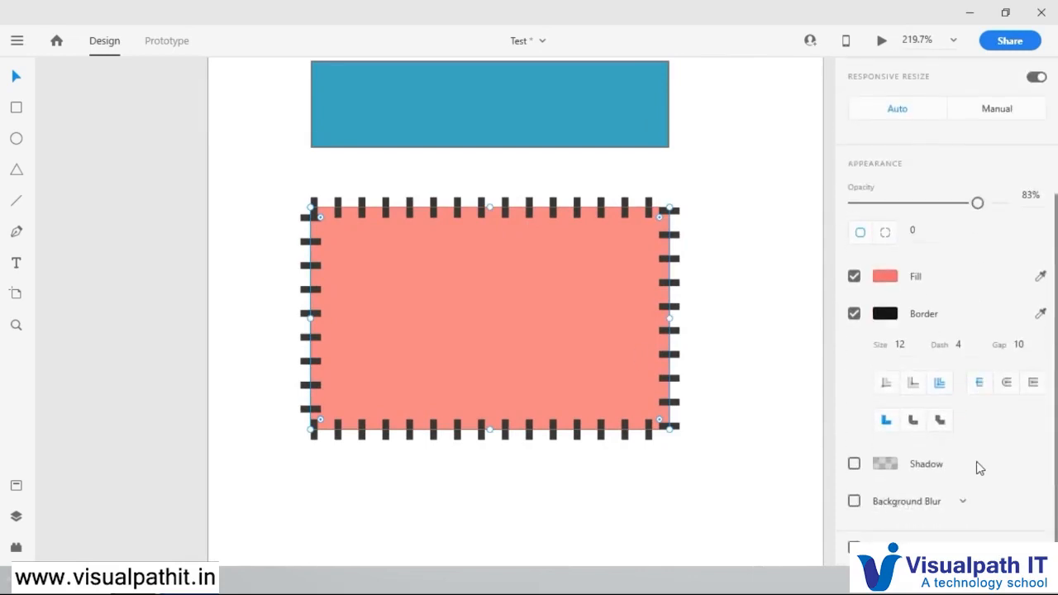
pyautogui.click(913, 423)
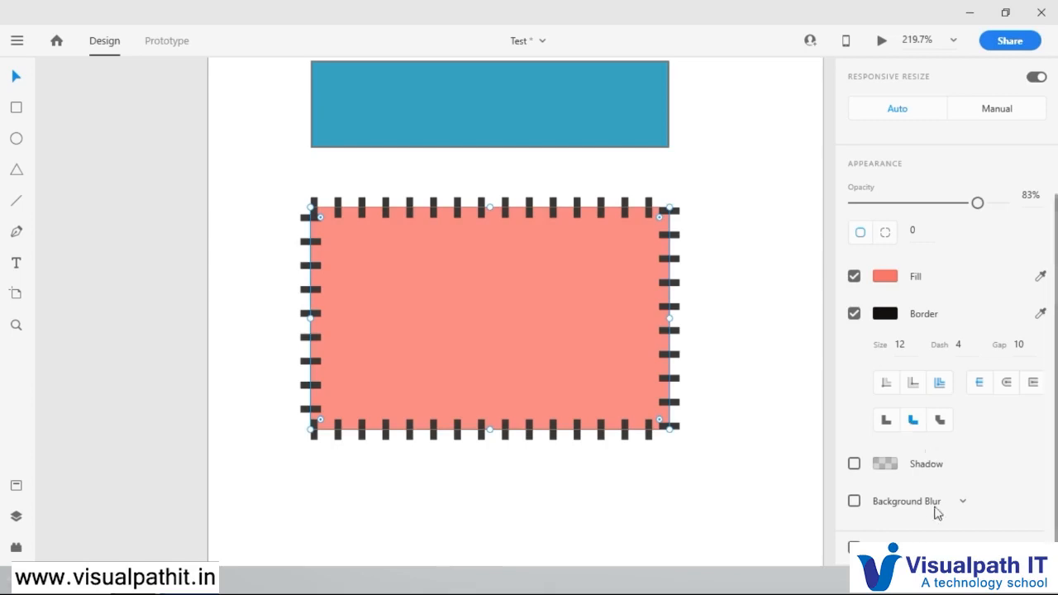
pyautogui.scroll(2, 675, 209)
pyautogui.scroll(4, 675, 209)
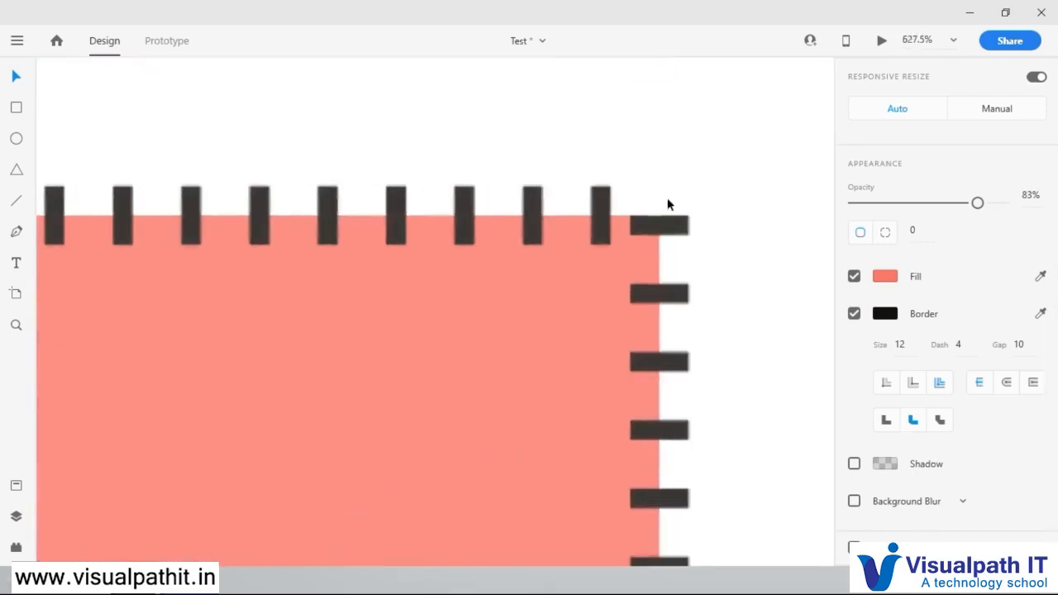
# Step: Turn the salmon rectangle's border off and back on to compare its corner
pyautogui.click(854, 318)
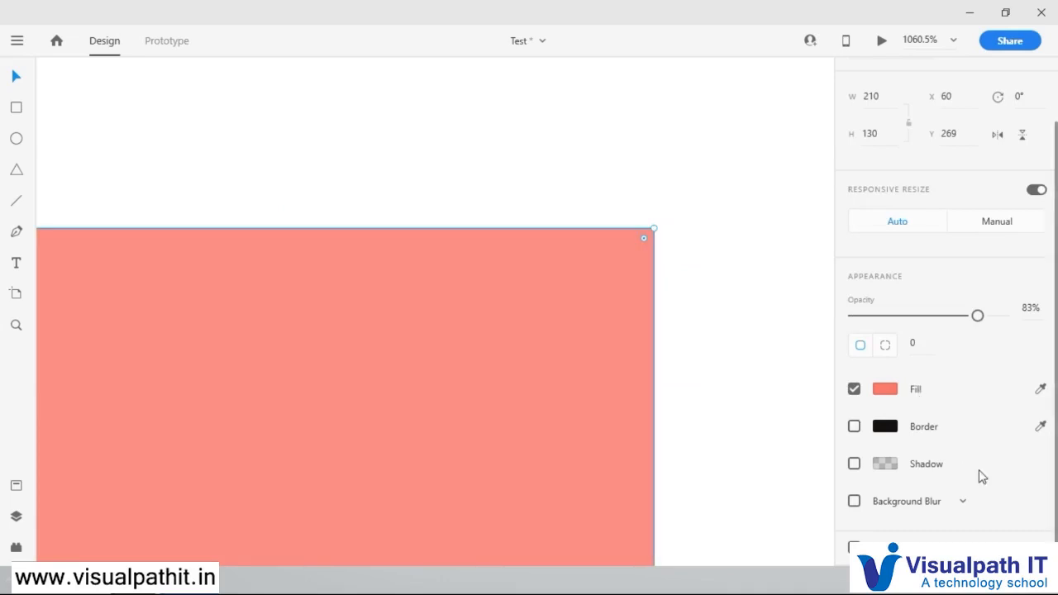
pyautogui.scroll(2, 978, 471)
pyautogui.scroll(-2, 977, 470)
pyautogui.click(854, 427)
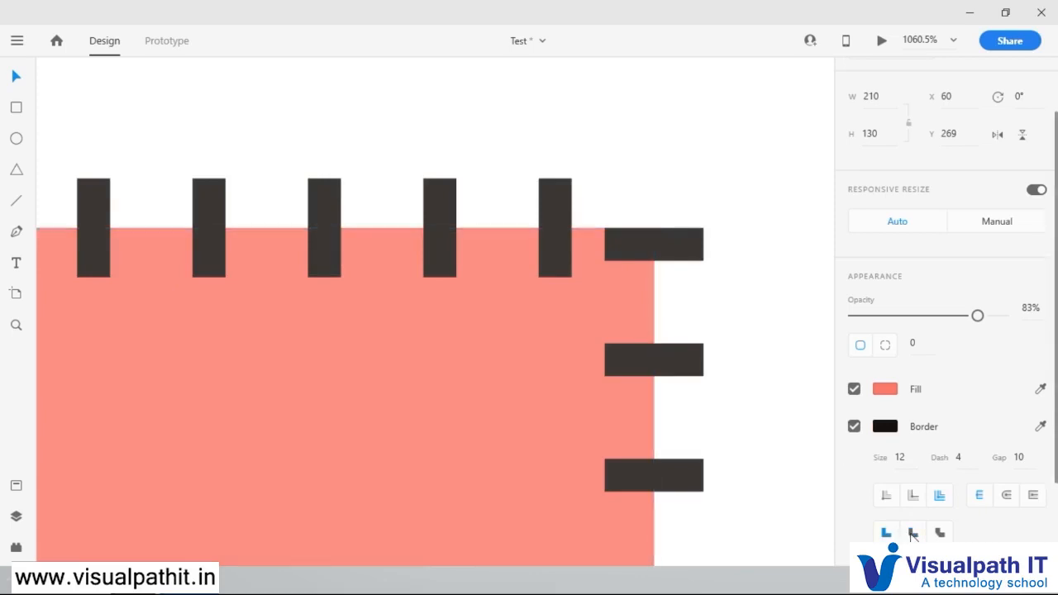
# Step: Make the salmon rectangle's border solid by setting both its dash and gap to 0
pyautogui.click(972, 457)
pyautogui.click(1022, 455)
pyautogui.press('BackSpace')
pyautogui.click(978, 438)
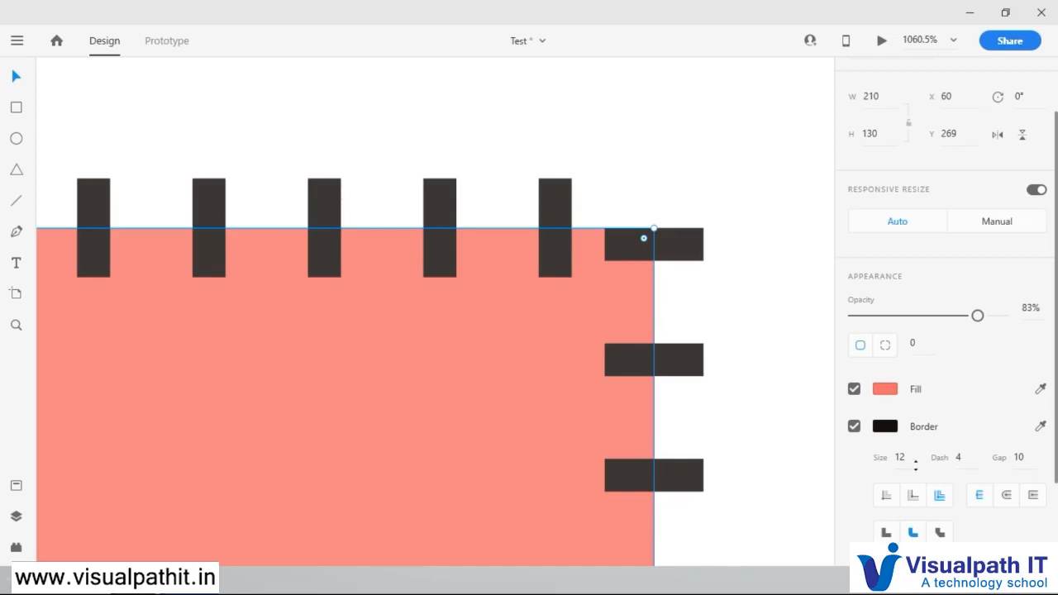
pyautogui.click(968, 455)
pyautogui.write('0')
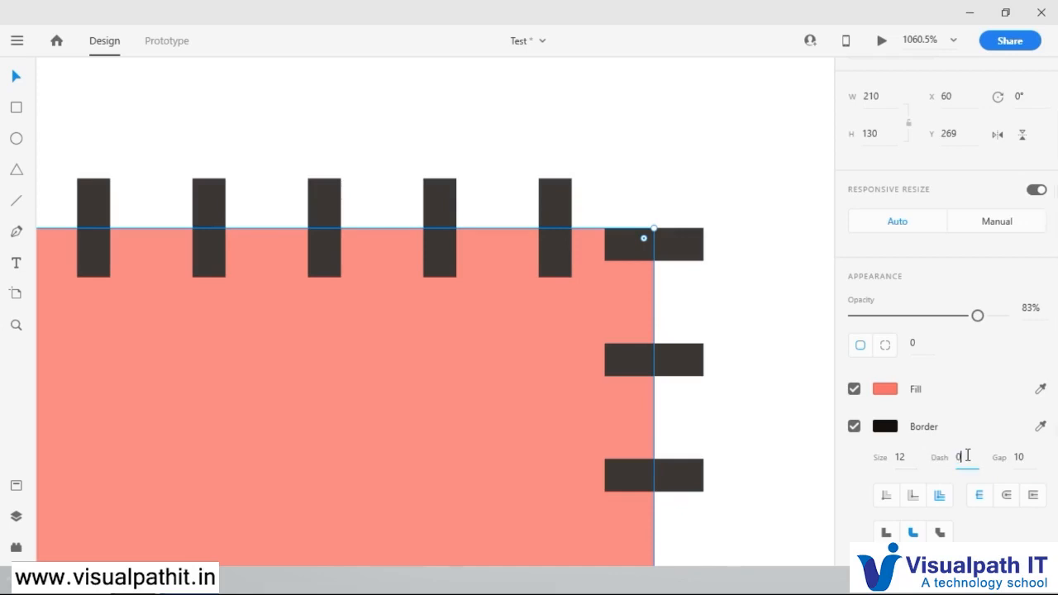
pyautogui.press('Return')
pyautogui.click(1016, 459)
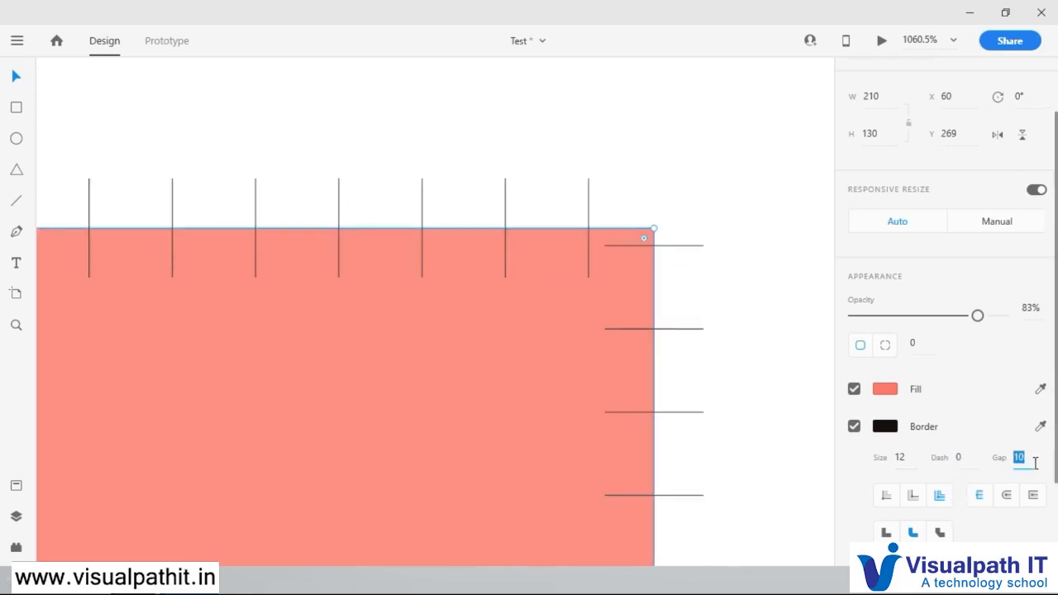
pyautogui.write('0')
pyautogui.press('Return')
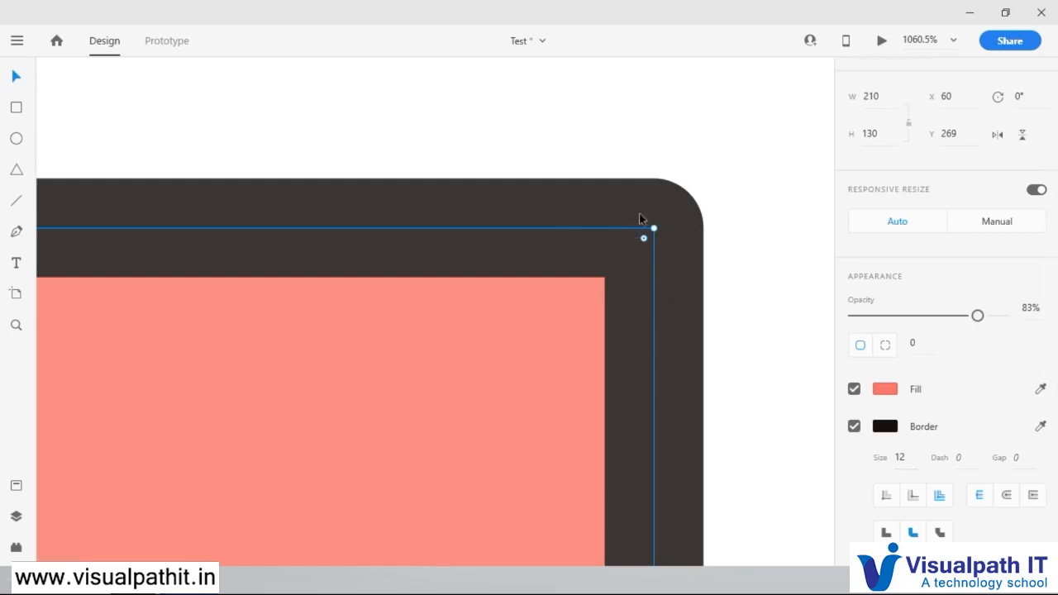
# Step: Compare the miter, round and bevel joins on the salmon rectangle's border corners and finish with the sharp miter join
pyautogui.scroll(-2, 888, 486)
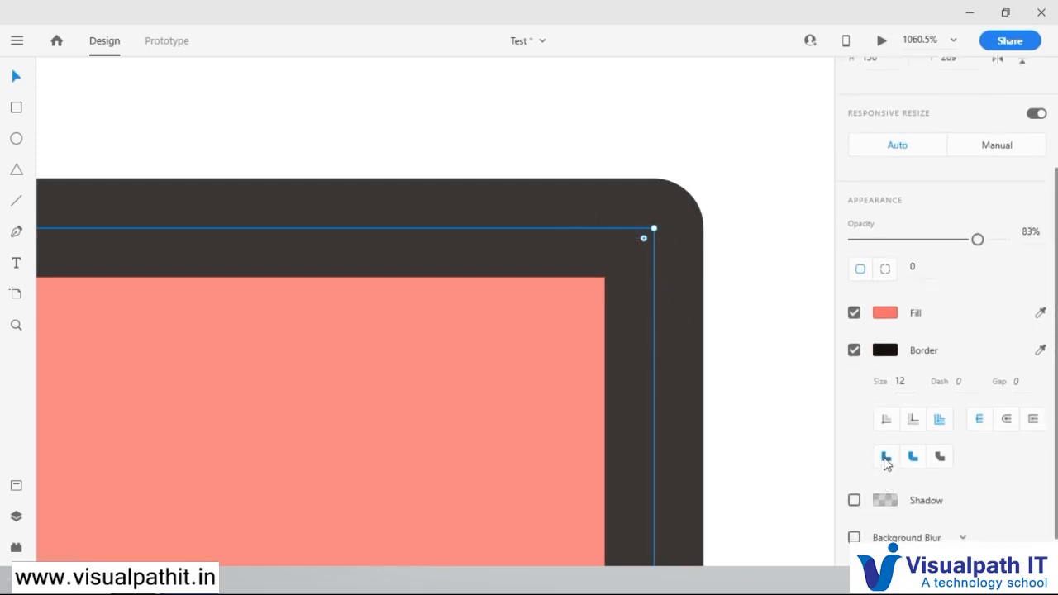
pyautogui.click(885, 460)
pyautogui.click(914, 457)
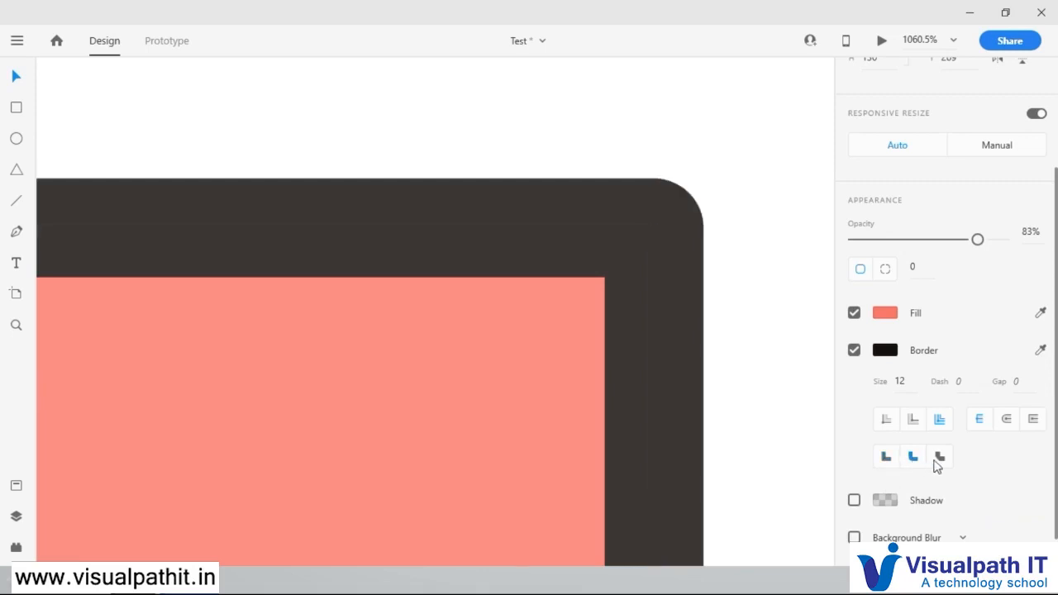
pyautogui.click(940, 457)
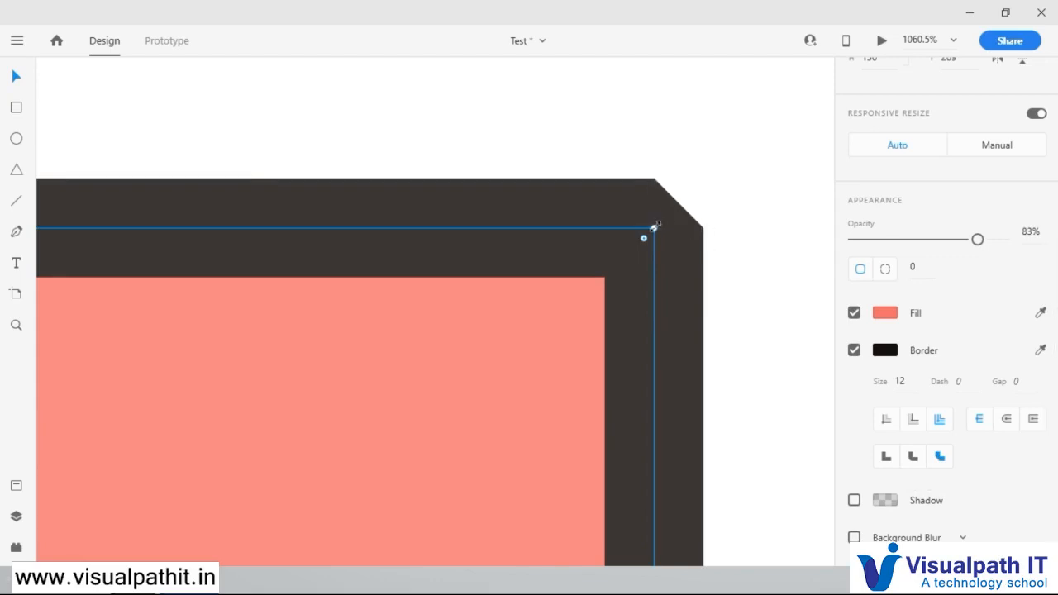
pyautogui.hotkey('ctrl', '1')
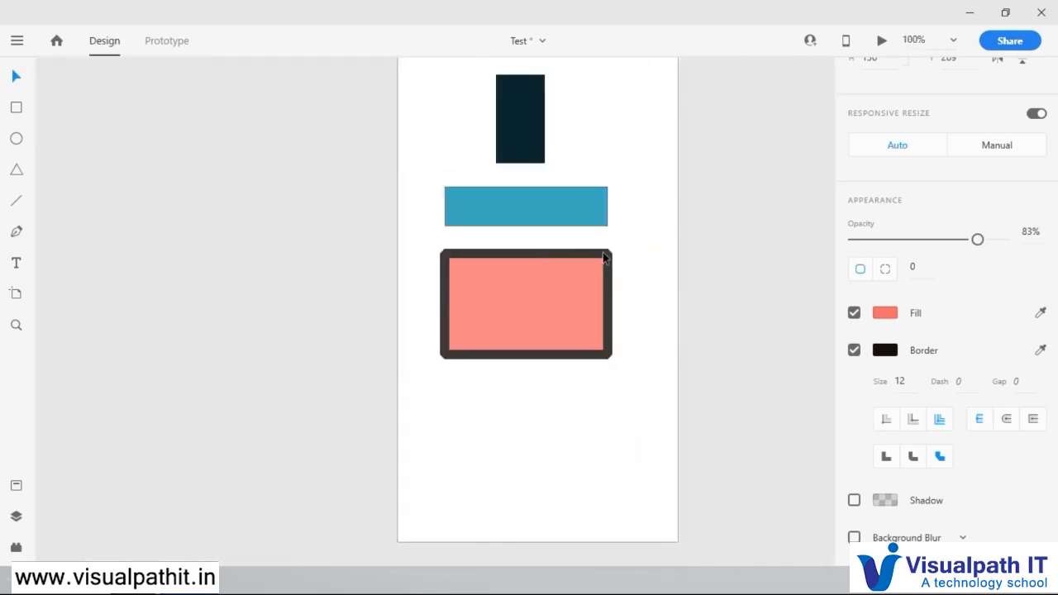
pyautogui.scroll(3, 603, 258)
pyautogui.click(603, 253)
pyautogui.click(887, 457)
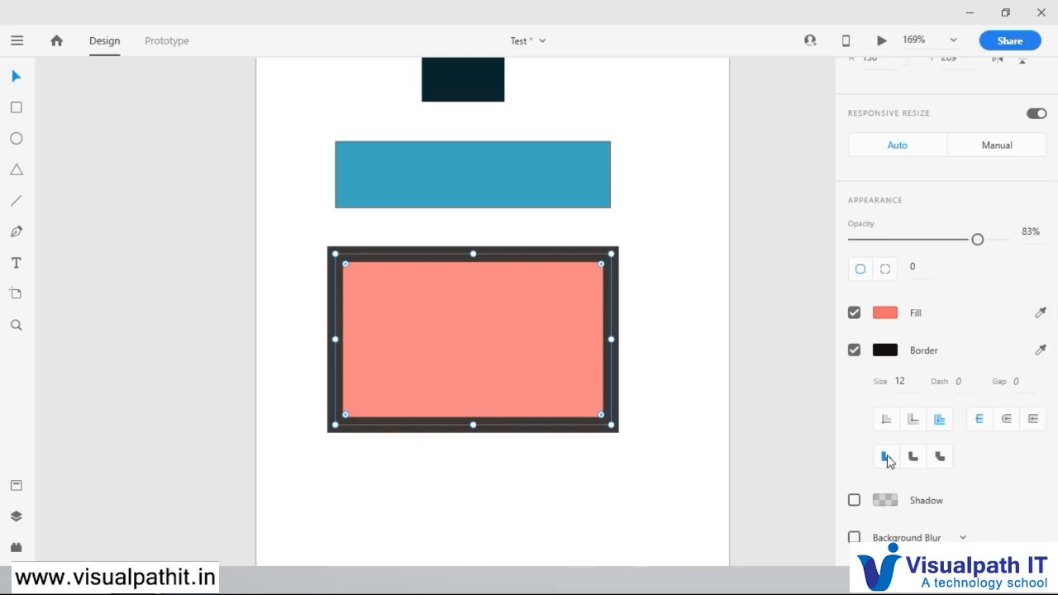
# Step: Enable a shadow on the salmon rectangle and darken it by raising the opacity of its black colour
pyautogui.click(636, 304)
pyautogui.click(514, 330)
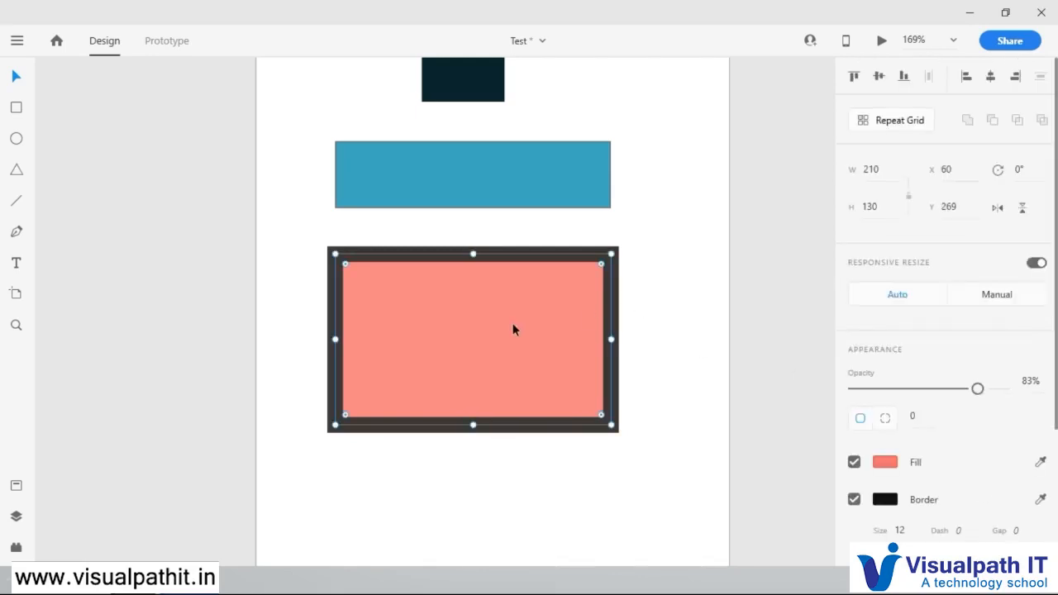
pyautogui.scroll(-3, 938, 432)
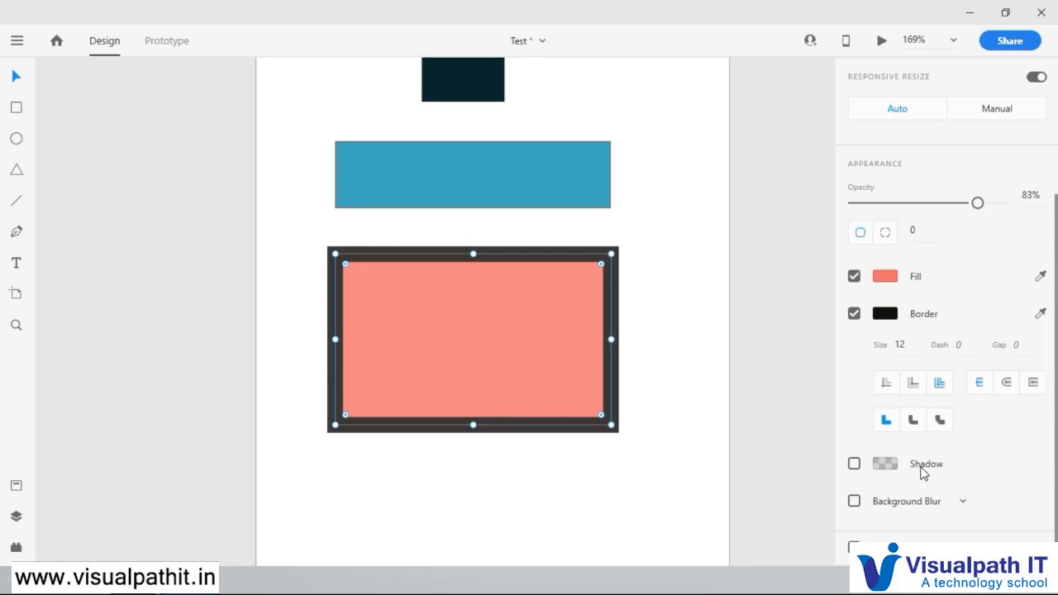
pyautogui.click(855, 464)
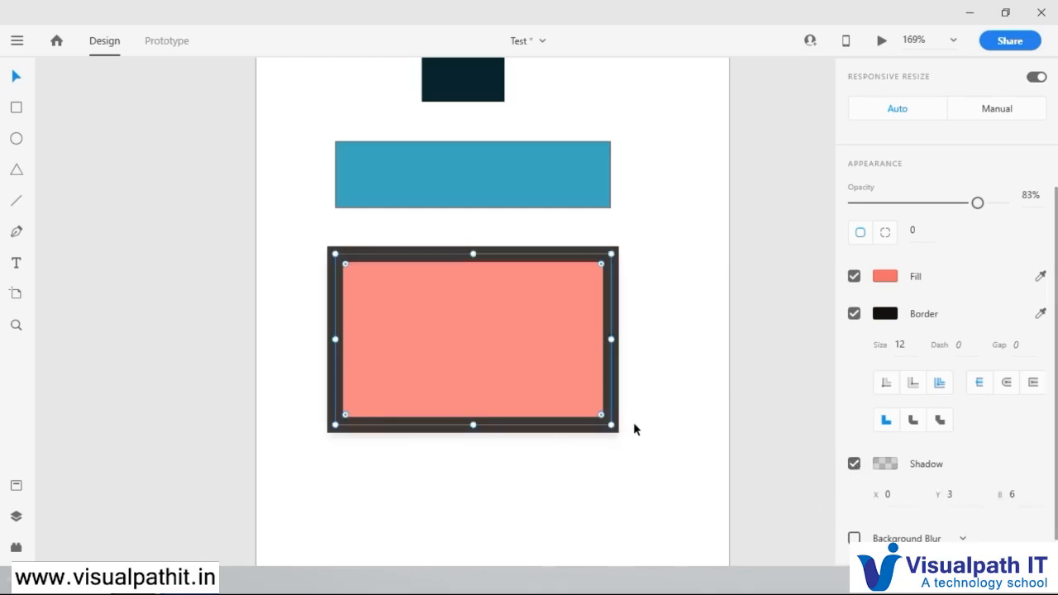
pyautogui.click(886, 465)
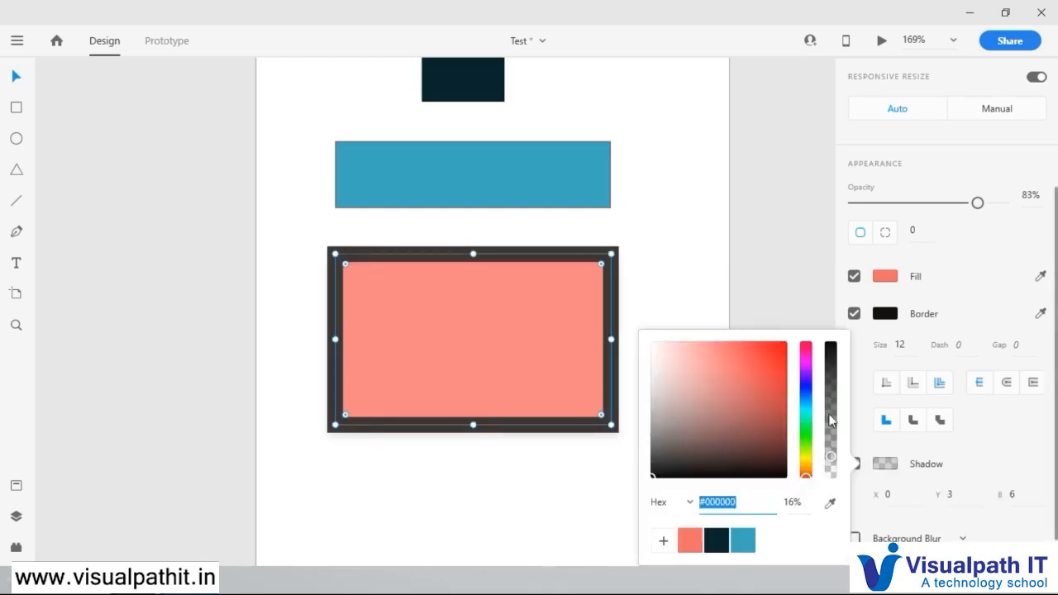
pyautogui.moveTo(832, 456); pyautogui.dragTo(833, 380)
pyautogui.click(969, 478)
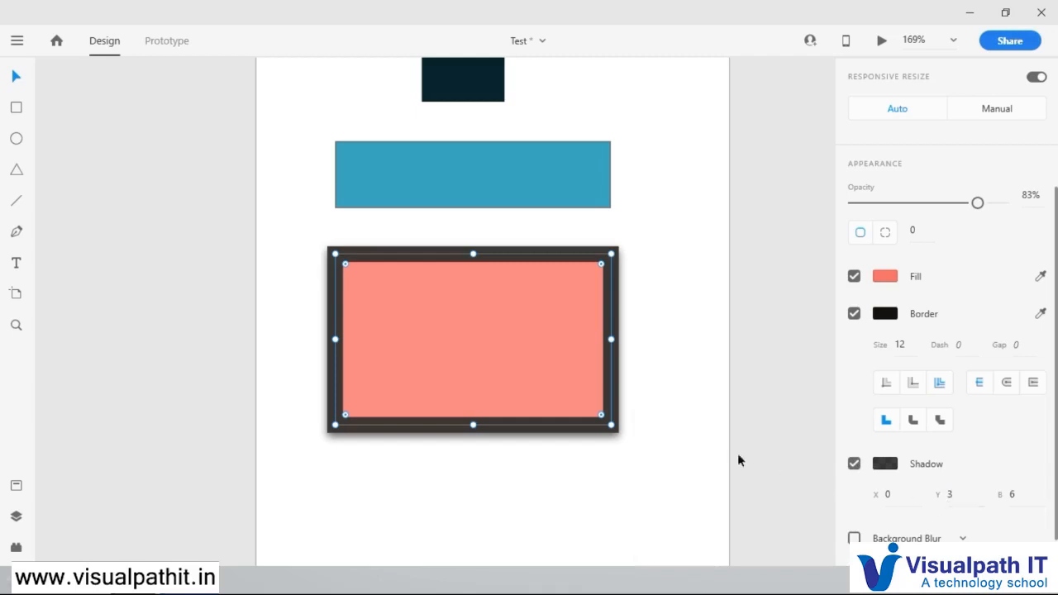
# Step: Inspect the salmon rectangle's shadow up close and set its Y offset to 0
pyautogui.scroll(5, 598, 480)
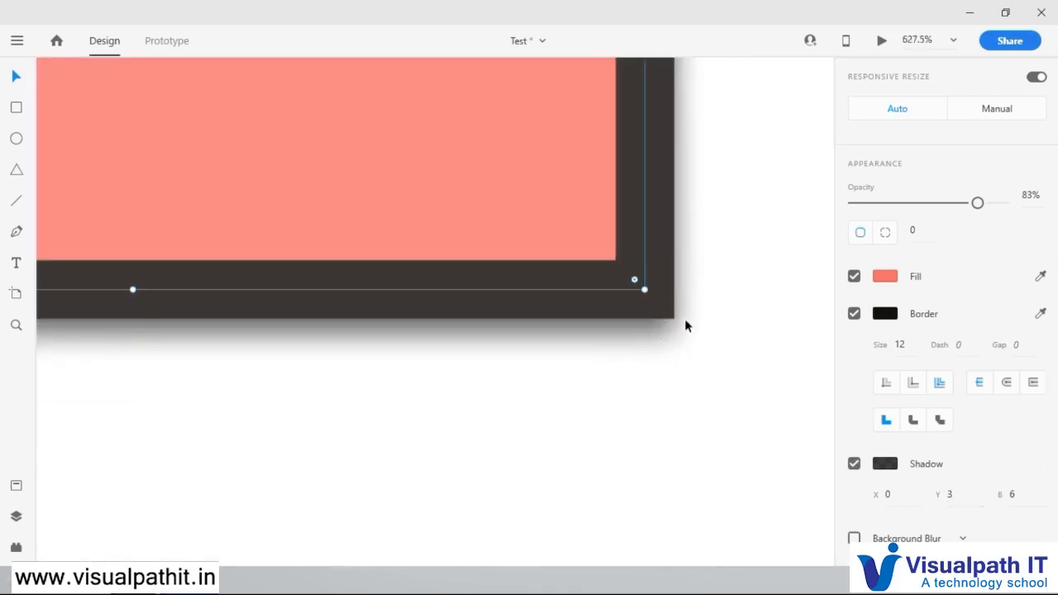
pyautogui.scroll(-6, 645, 347)
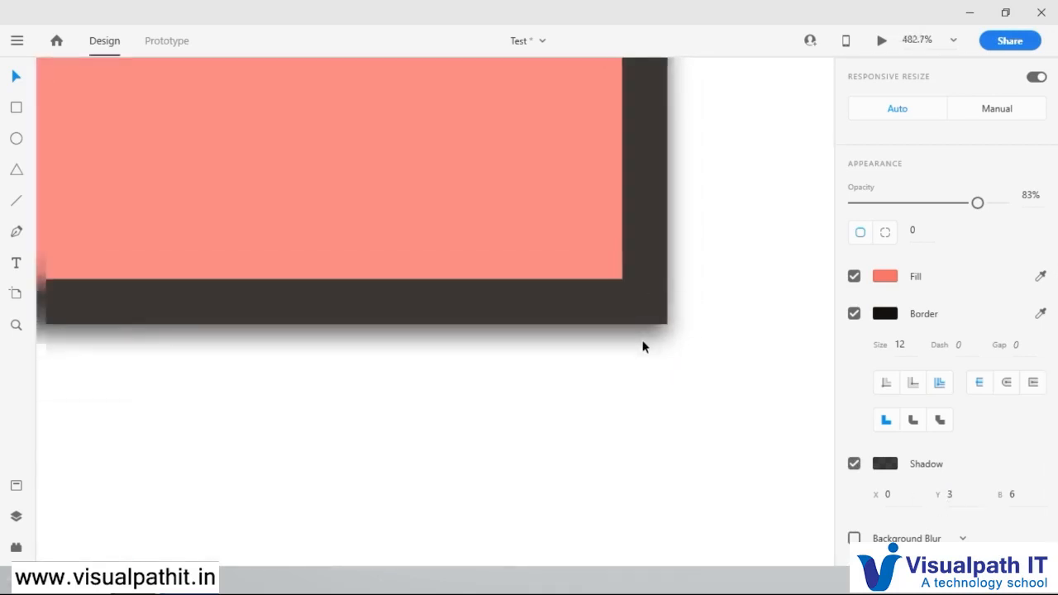
pyautogui.scroll(2, 544, 298)
pyautogui.click(626, 294)
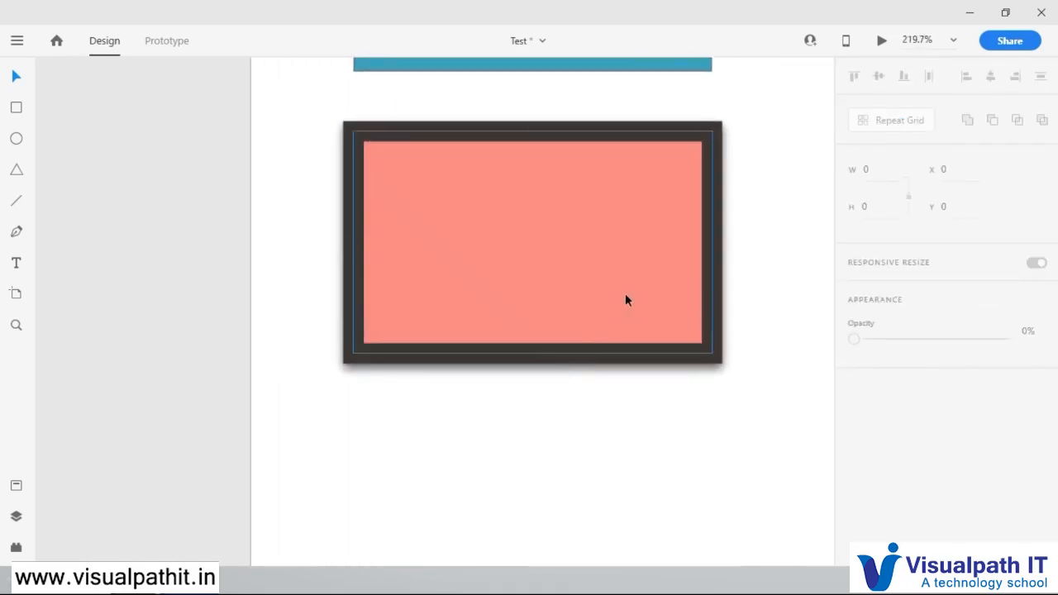
pyautogui.scroll(-2, 659, 350)
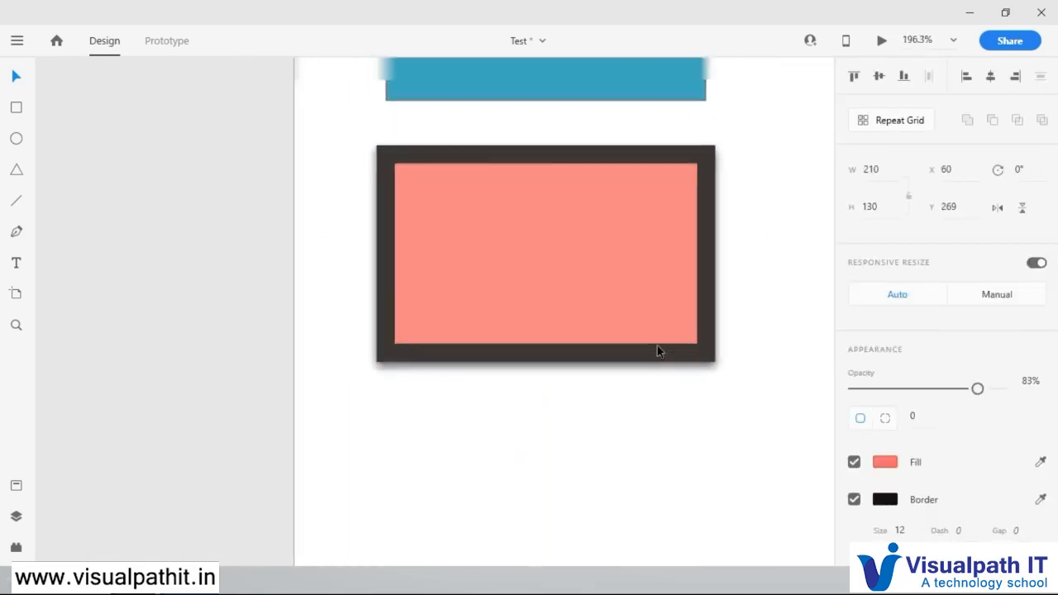
pyautogui.moveTo(739, 322); pyautogui.dragTo(641, 358)
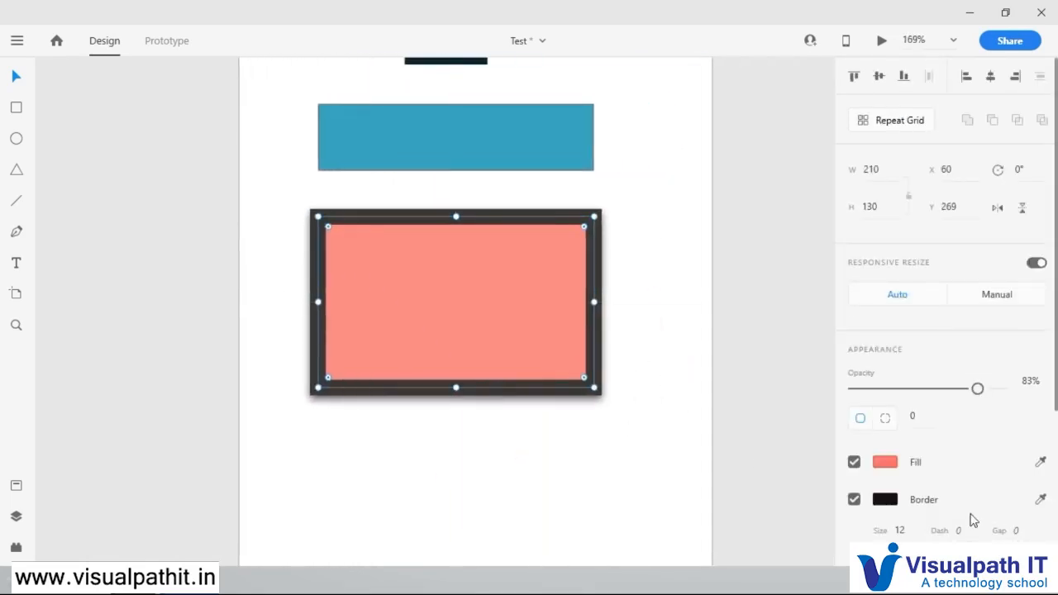
pyautogui.scroll(-3, 959, 485)
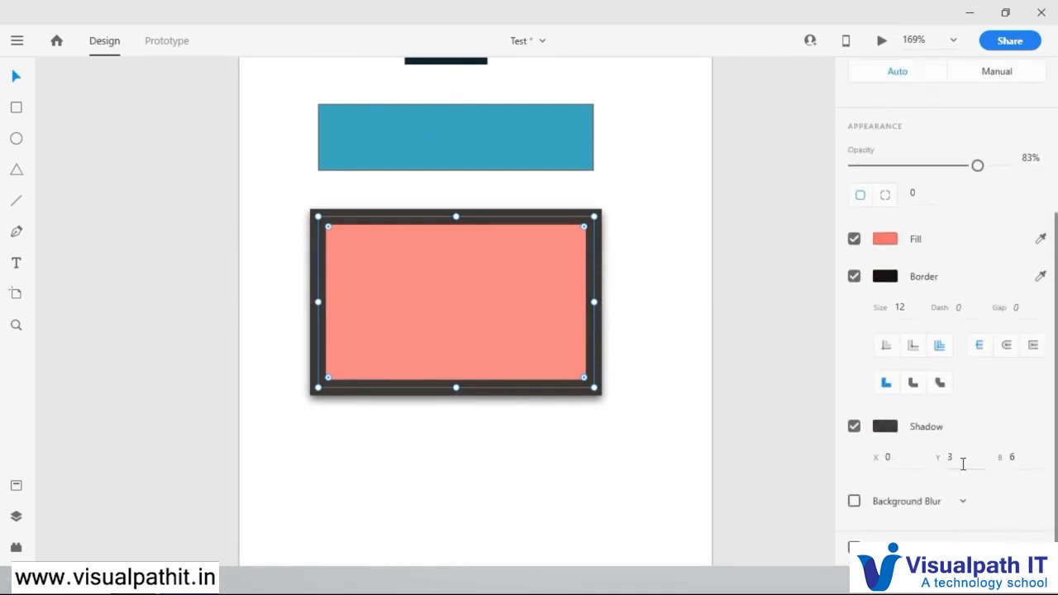
pyautogui.click(960, 457)
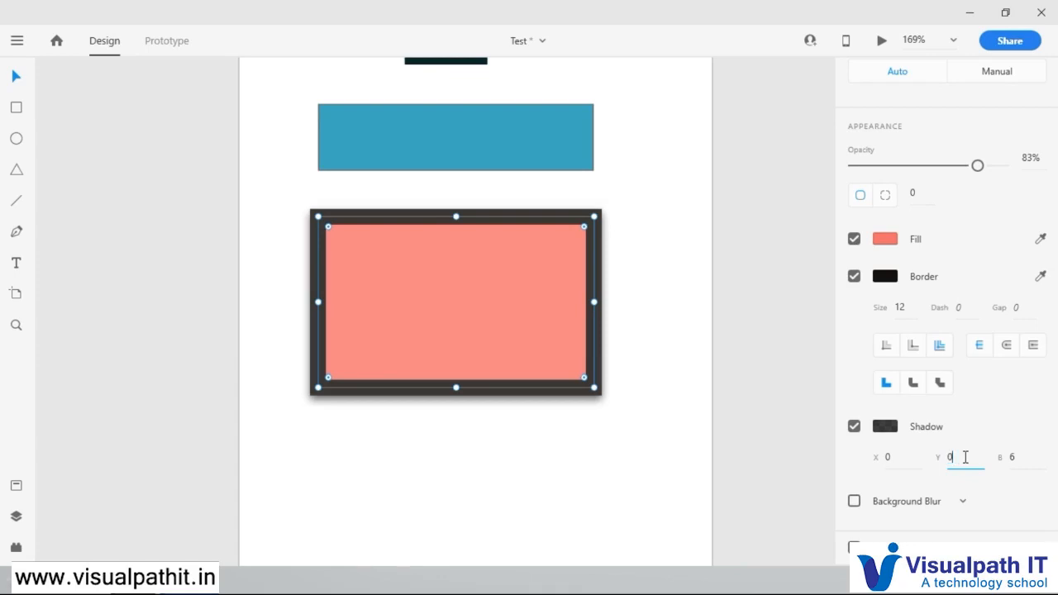
pyautogui.press('Return')
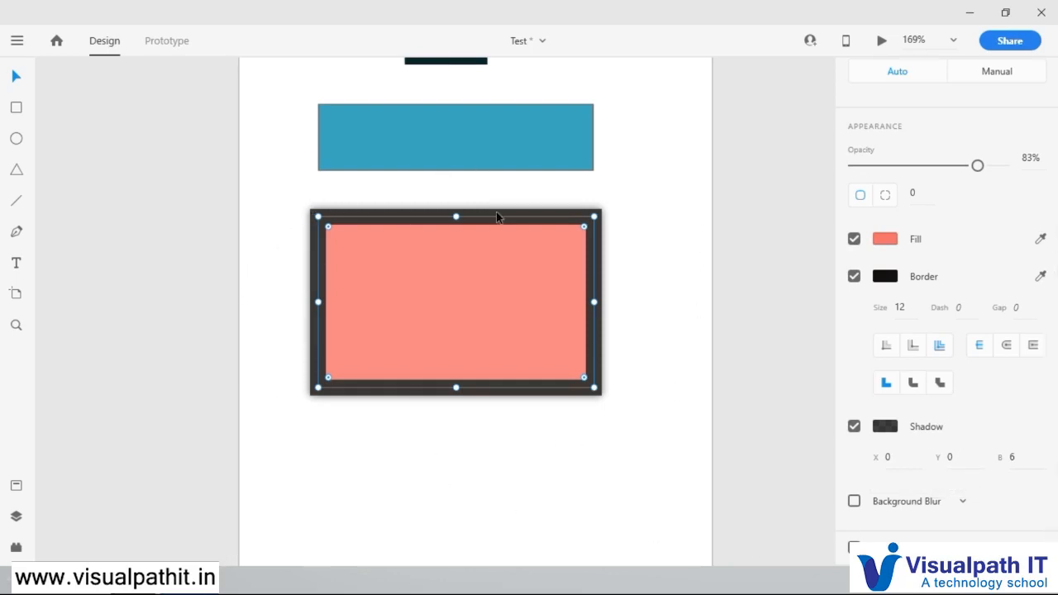
# Step: Set the salmon rectangle's shadow to a Y offset of 10 and a blur of 20
pyautogui.click(959, 457)
pyautogui.write('10')
pyautogui.press('Return')
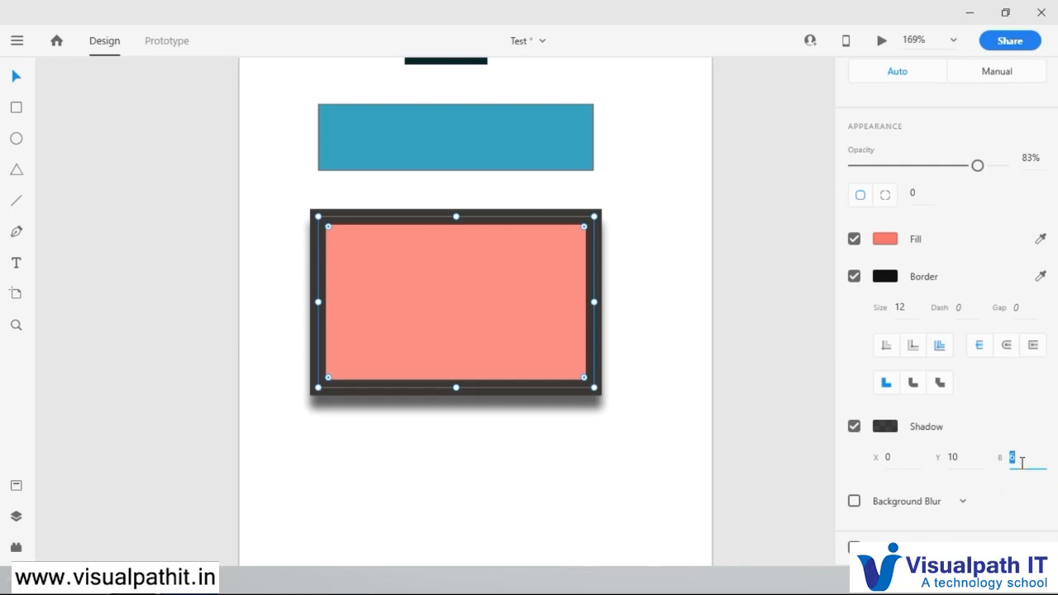
pyautogui.press('Return')
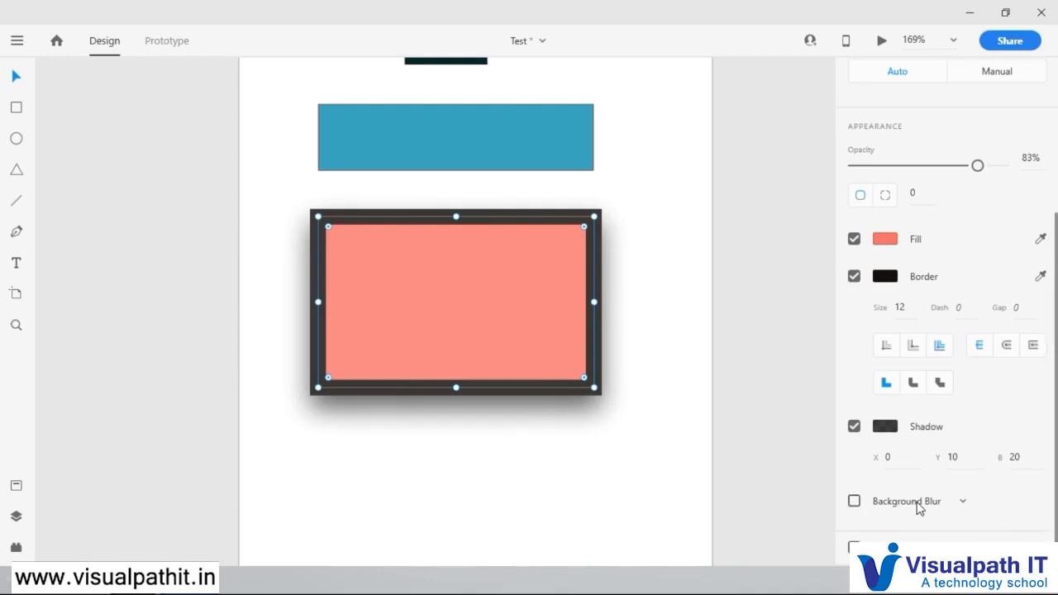
# Step: Enable Background Blur on the salmon rectangle and raise its blur amount to 43
pyautogui.click(962, 502)
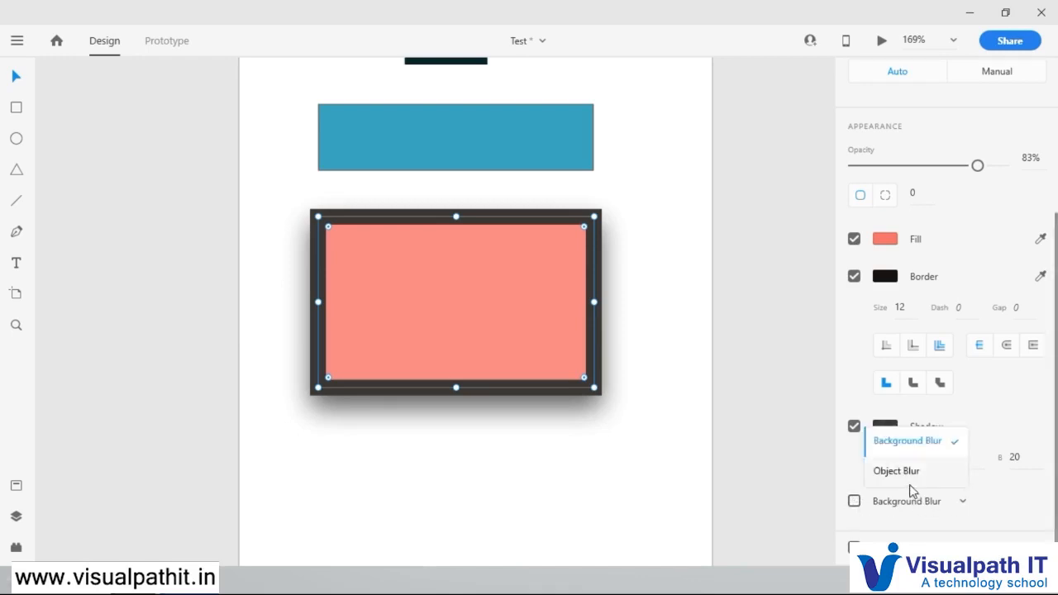
pyautogui.click(918, 440)
pyautogui.click(856, 502)
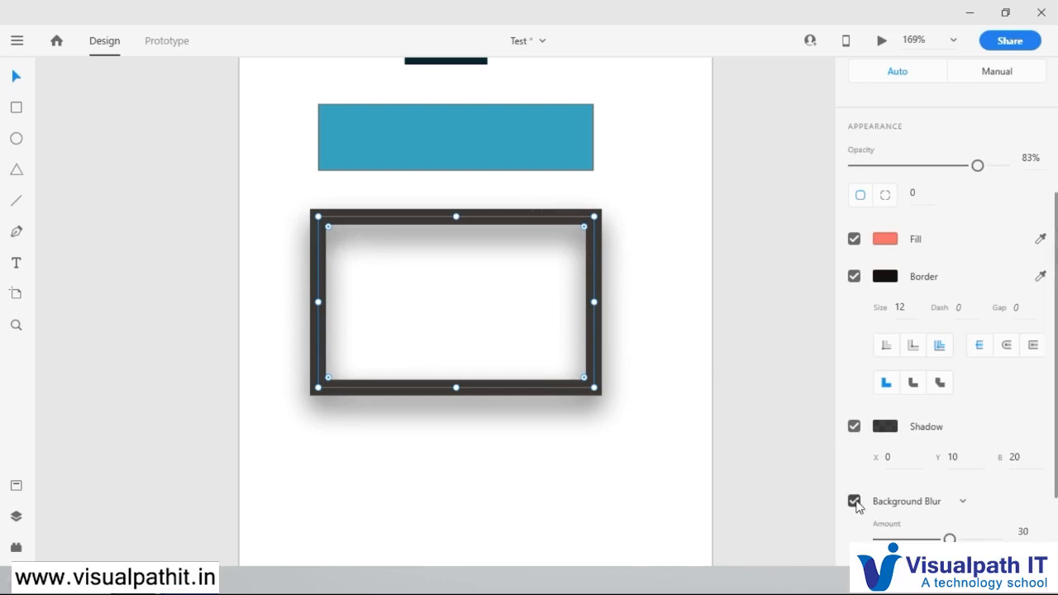
pyautogui.scroll(-3, 860, 505)
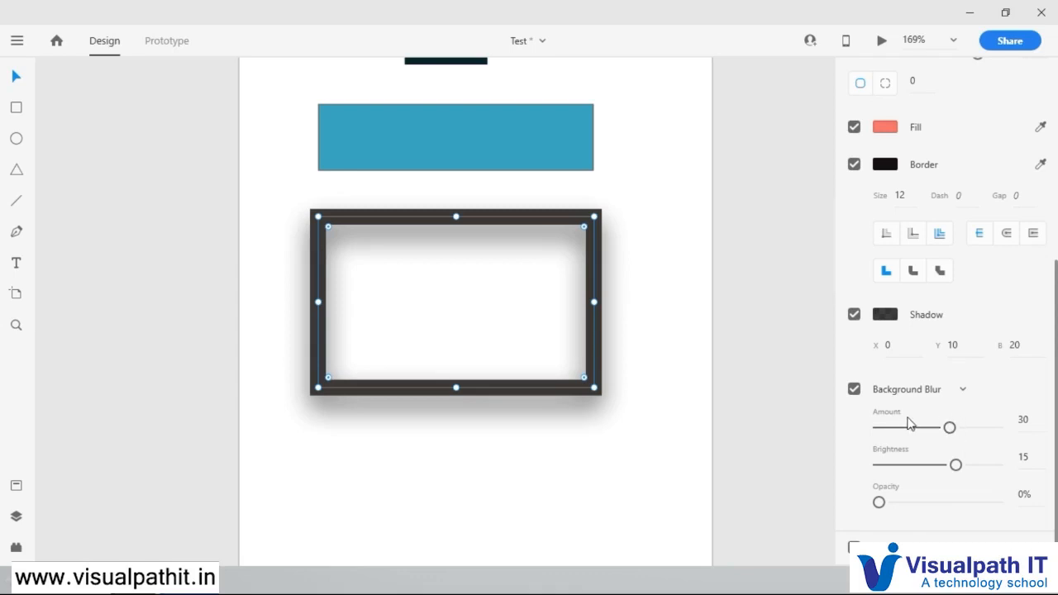
pyautogui.moveTo(951, 430); pyautogui.dragTo(981, 430)
pyautogui.click(989, 430)
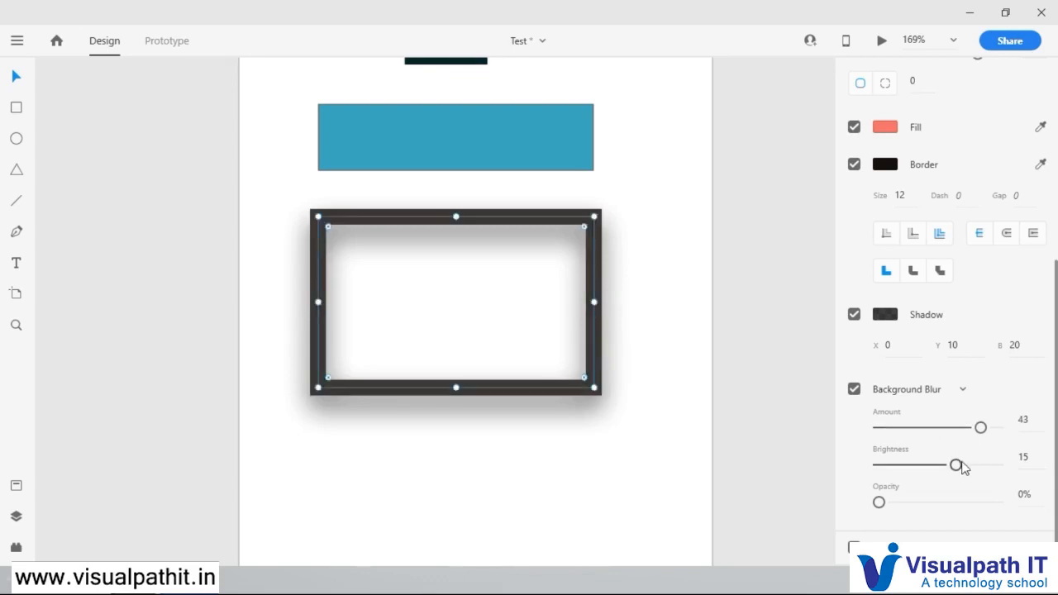
# Step: Set the salmon rectangle's background blur to a brightness of -7 and an opacity of 41%
pyautogui.moveTo(959, 468)
pyautogui.mouseDown()
pyautogui.moveTo(1023, 474)
pyautogui.moveTo(1002, 487)
pyautogui.moveTo(869, 468)
pyautogui.moveTo(970, 465)
pyautogui.mouseUp()
pyautogui.moveTo(897, 468); pyautogui.dragTo(966, 467)
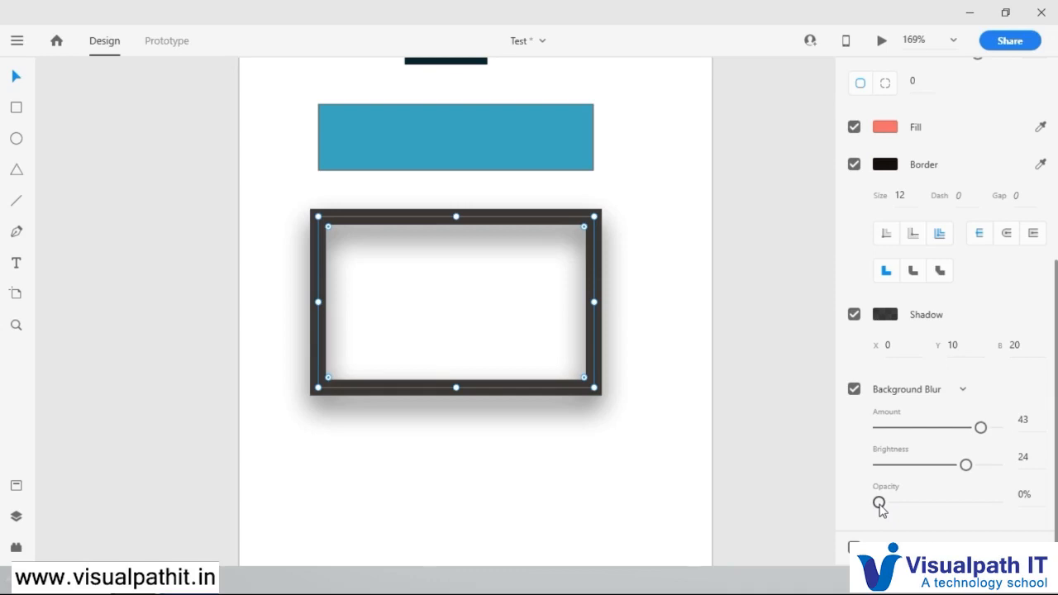
pyautogui.moveTo(901, 505); pyautogui.dragTo(928, 504)
pyautogui.moveTo(970, 470); pyautogui.dragTo(930, 466)
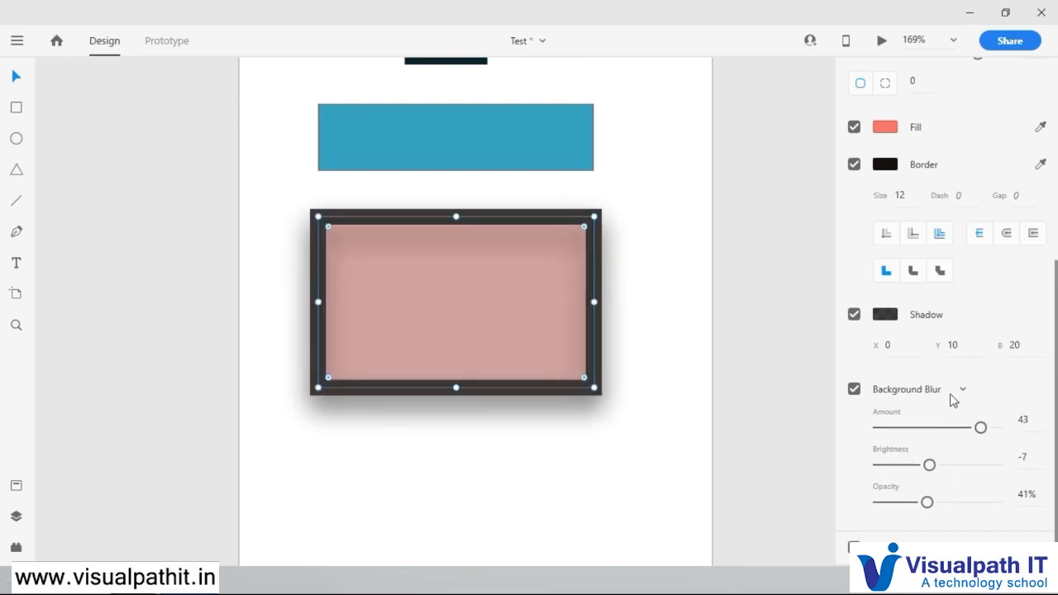
# Step: Switch the salmon rectangle to Object Blur, try a stronger amount and reduce it to 0
pyautogui.click(963, 390)
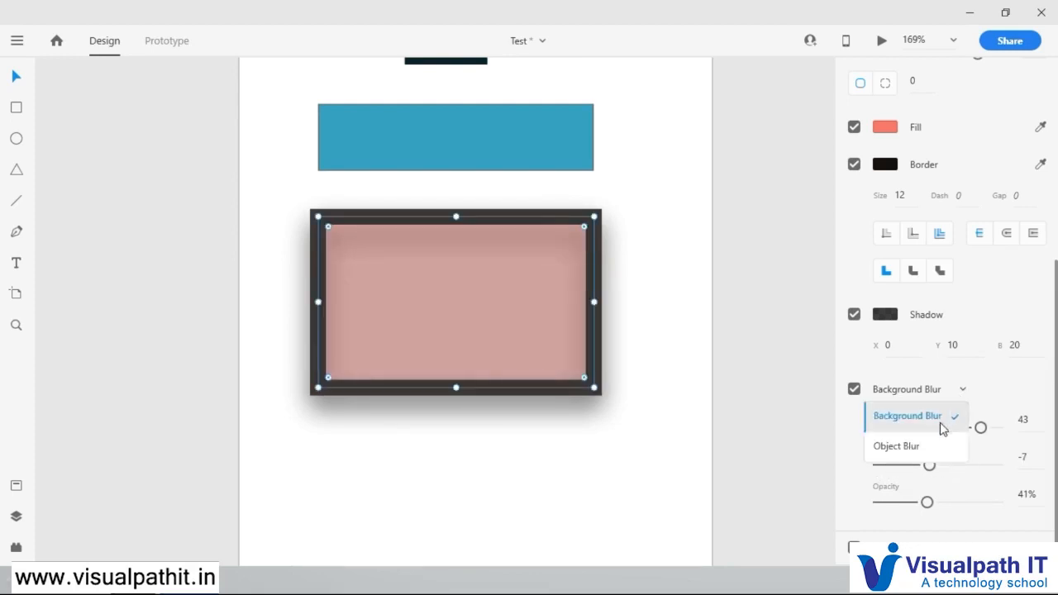
pyautogui.click(897, 447)
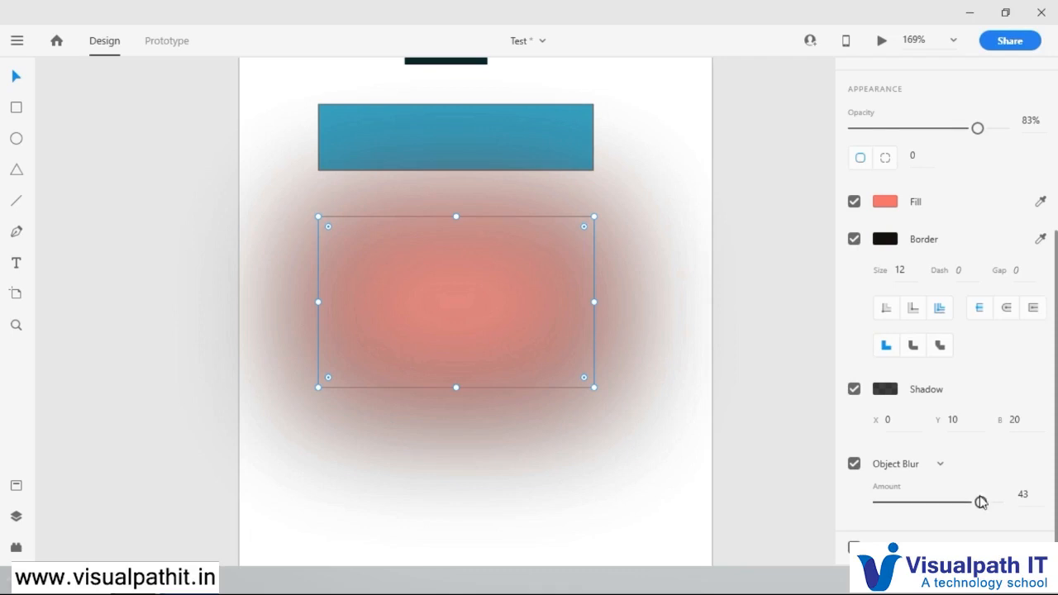
pyautogui.moveTo(981, 504); pyautogui.dragTo(1049, 510)
pyautogui.moveTo(998, 502); pyautogui.dragTo(875, 502)
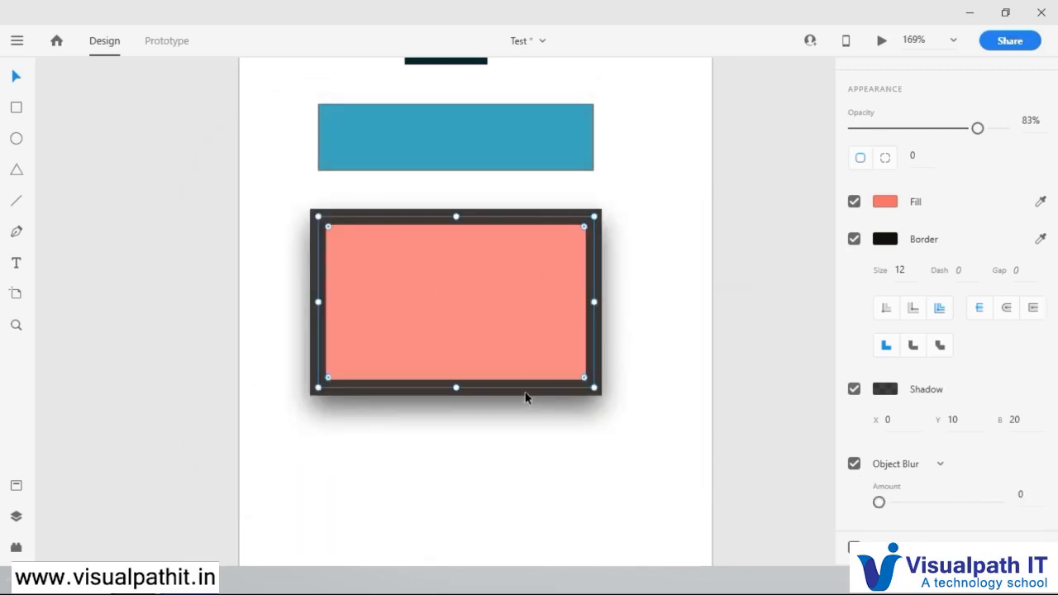
pyautogui.moveTo(879, 503)
pyautogui.mouseDown()
pyautogui.moveTo(1033, 501)
pyautogui.moveTo(863, 501)
pyautogui.mouseUp()
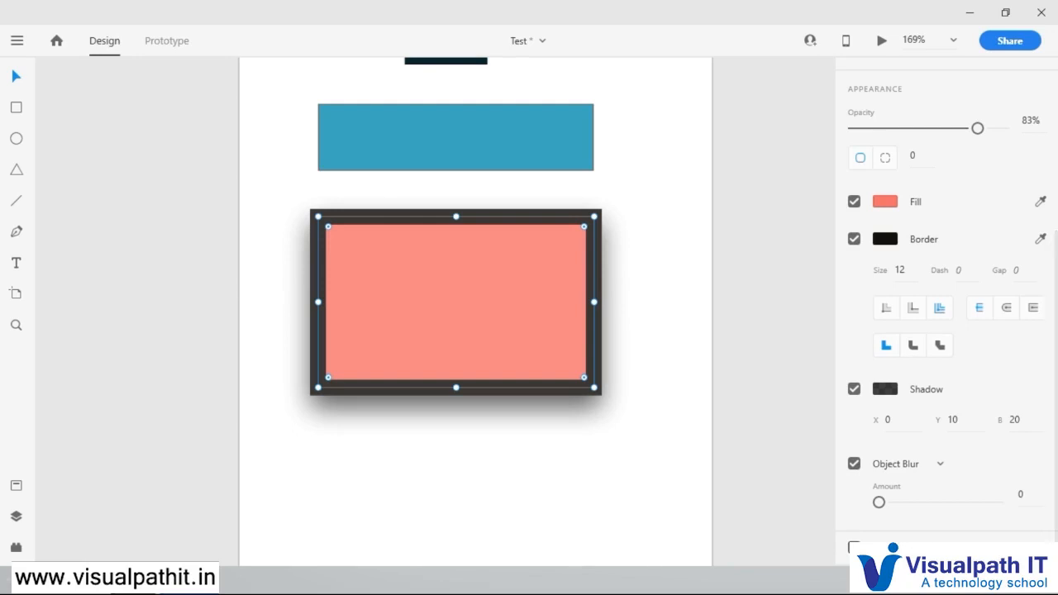
# Step: Turn Responsive Resize off and back on for the salmon rectangle
pyautogui.scroll(1, 628, 391)
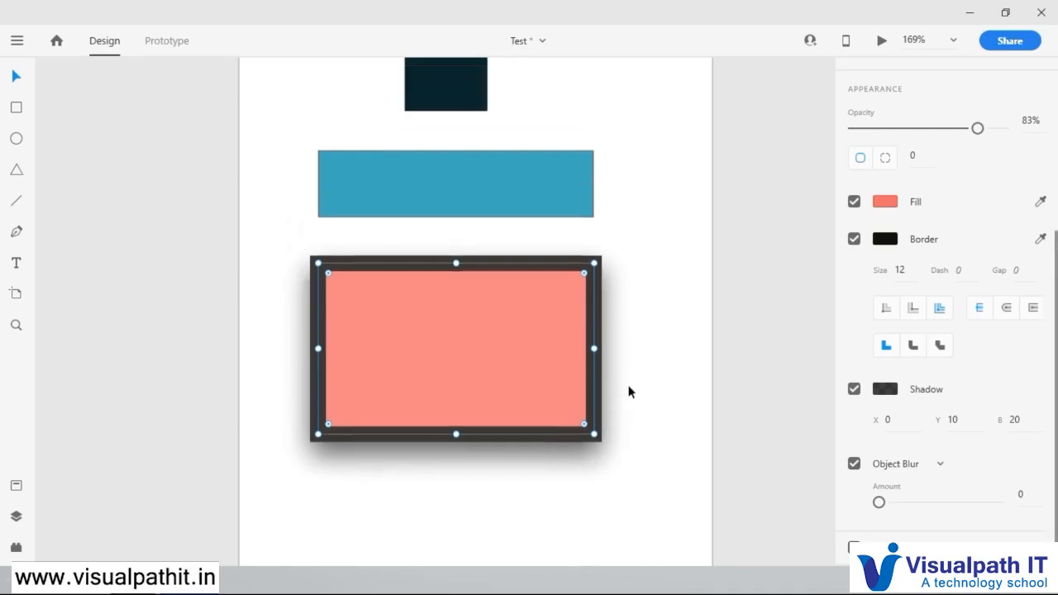
pyautogui.scroll(5, 953, 365)
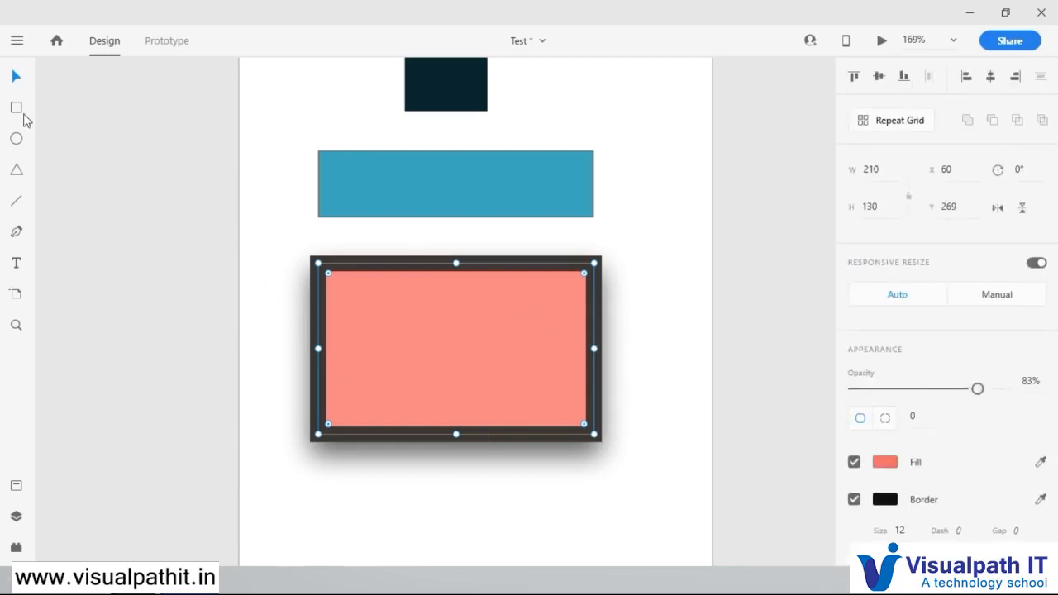
pyautogui.scroll(-3, 607, 333)
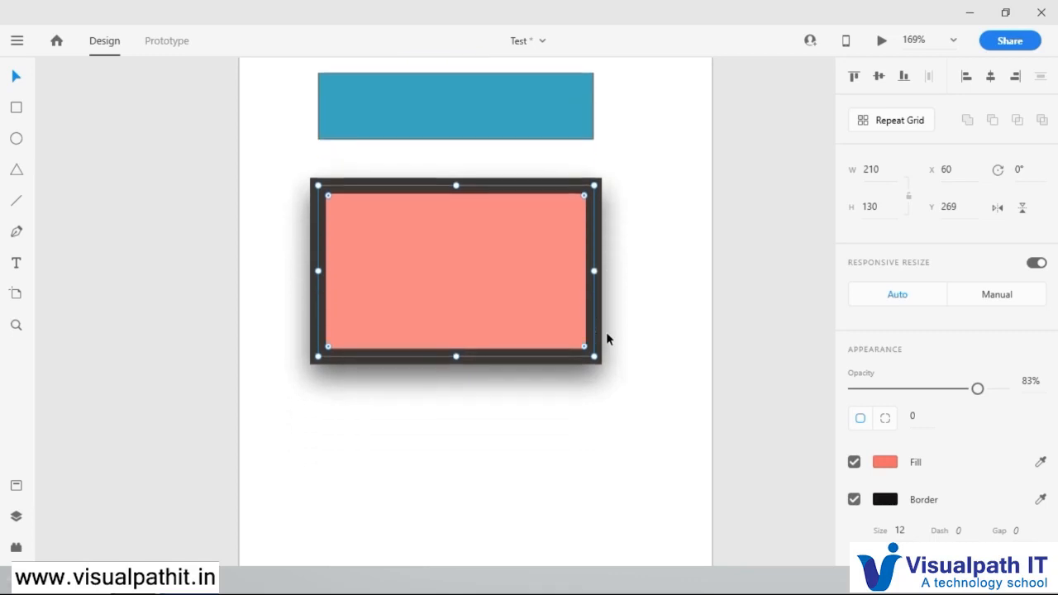
pyautogui.scroll(3, 607, 337)
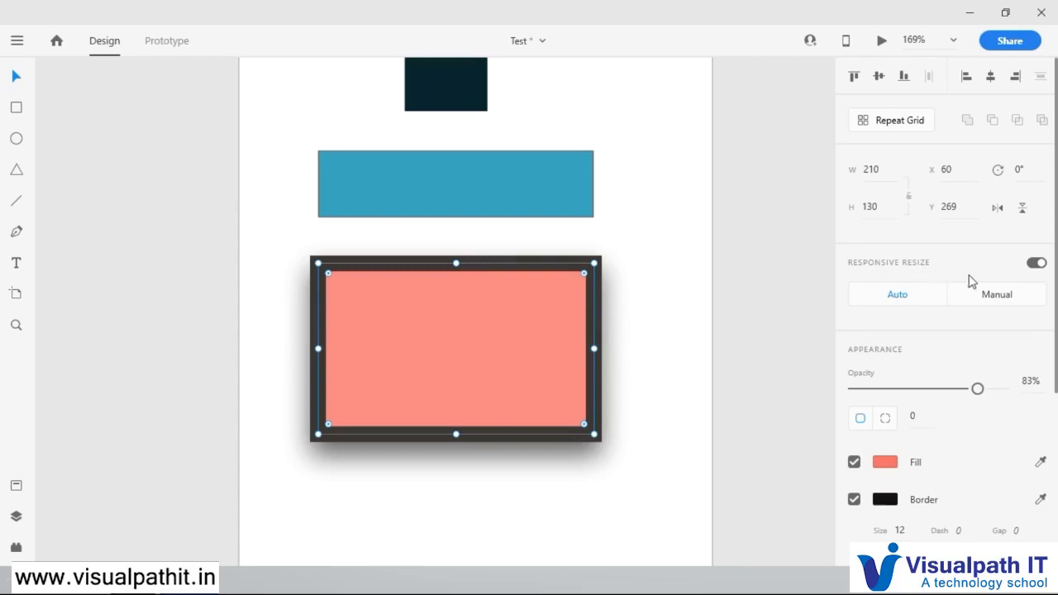
pyautogui.click(1039, 266)
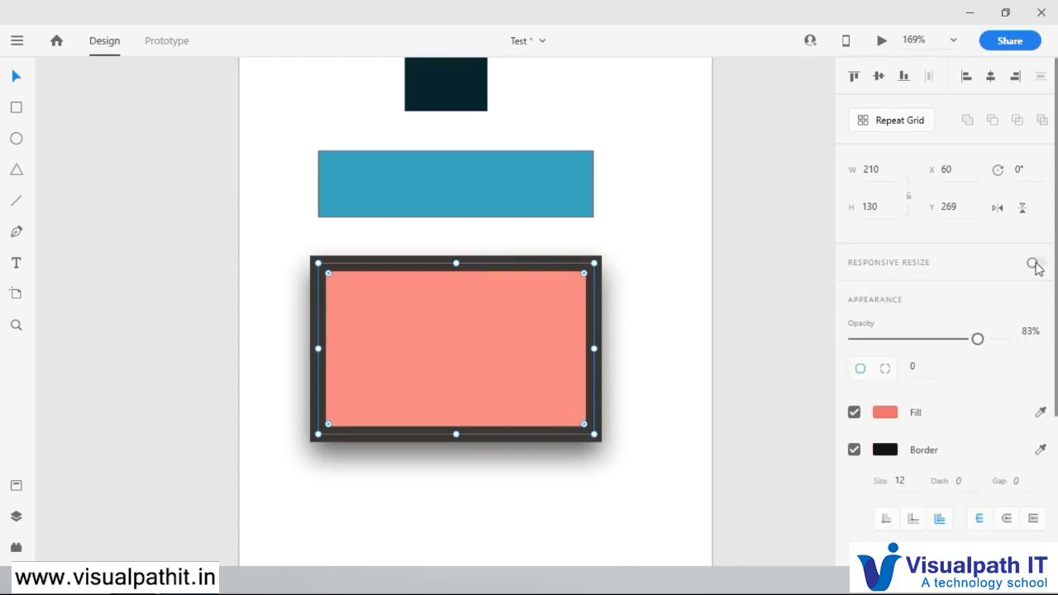
pyautogui.click(1034, 265)
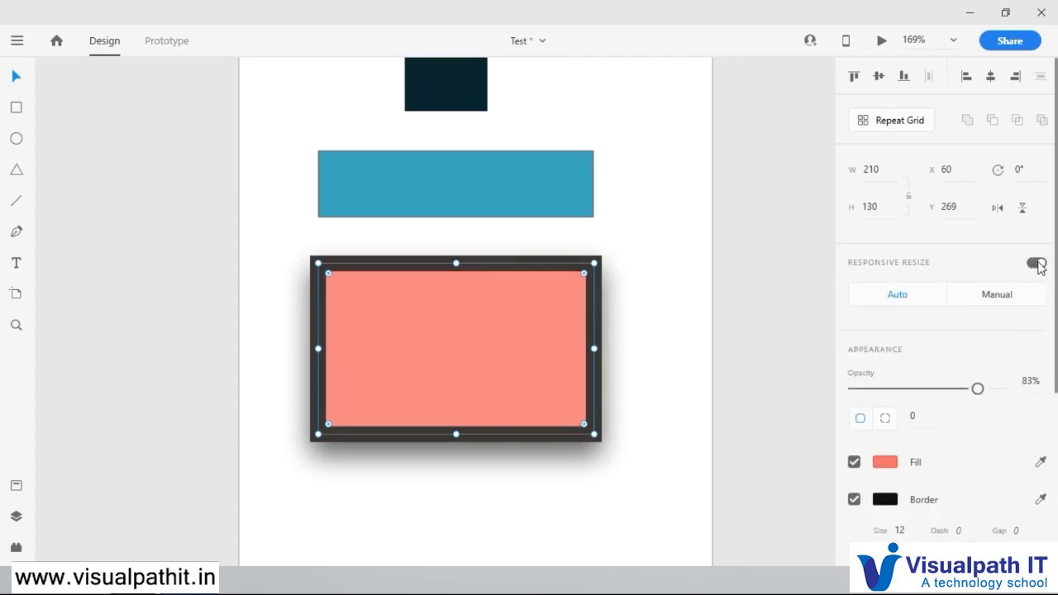
pyautogui.click(1039, 266)
pyautogui.click(1038, 267)
pyautogui.scroll(-10, 463, 357)
pyautogui.scroll(1, 462, 357)
# Step: Turn Responsive Resize off and back on for the Android Mobile – 1 artboard, and deselect the artboard
pyautogui.click(438, 189)
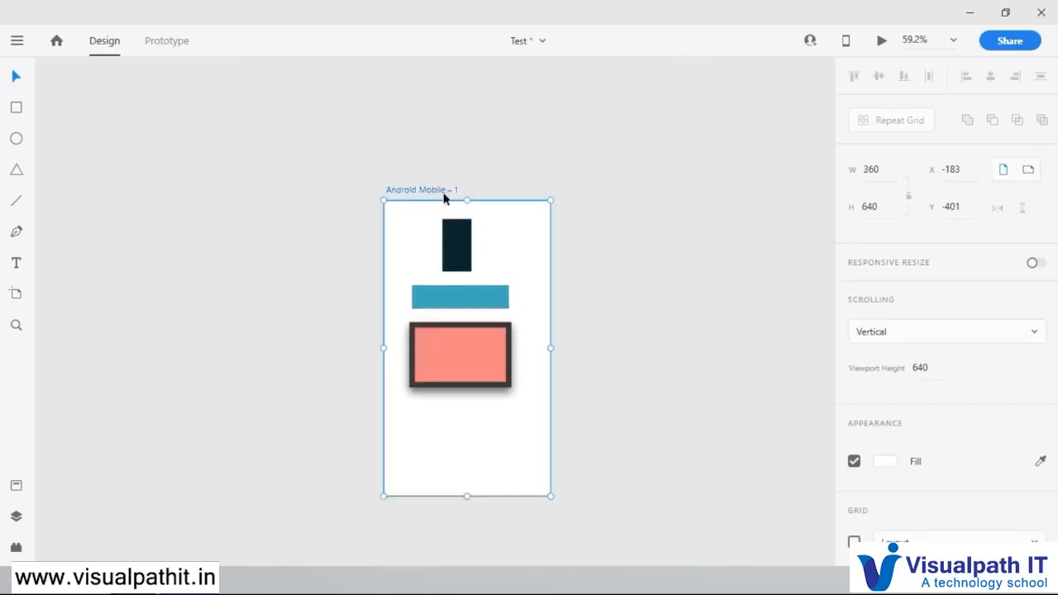
pyautogui.click(1038, 263)
pyautogui.click(1035, 265)
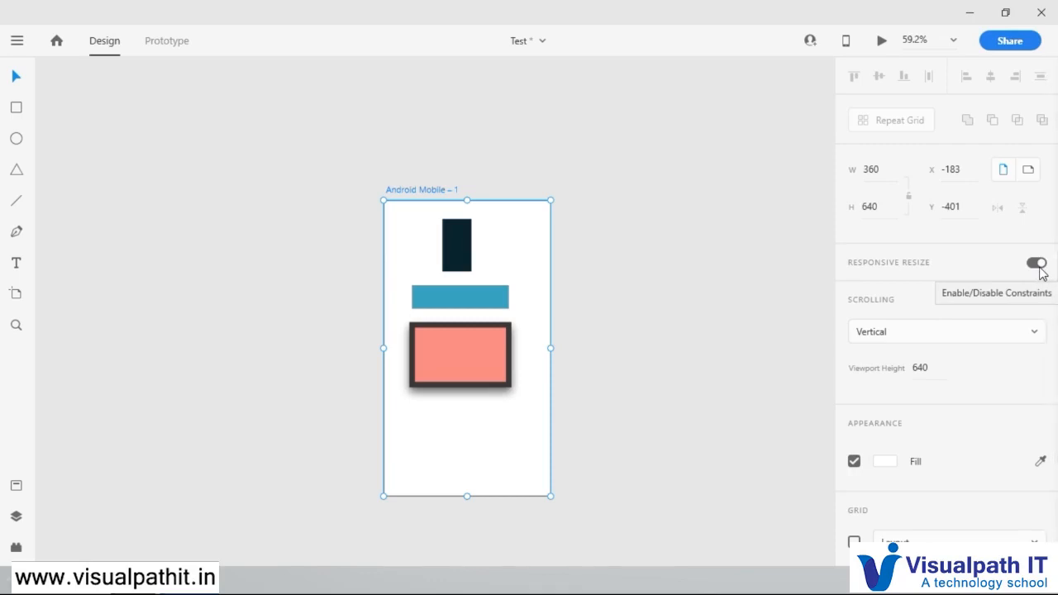
pyautogui.scroll(3, 451, 410)
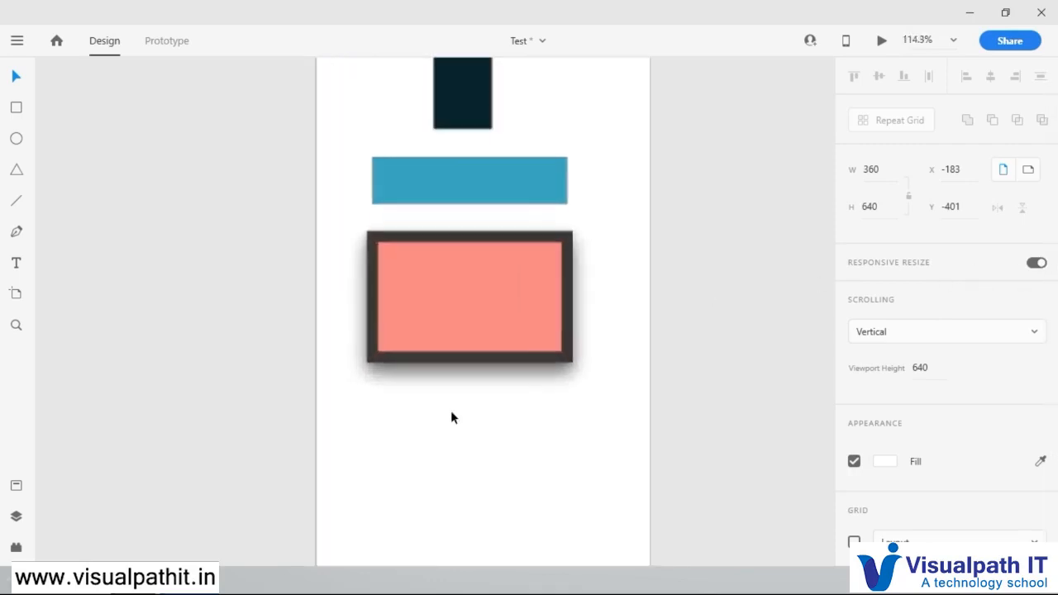
pyautogui.scroll(-1, 451, 410)
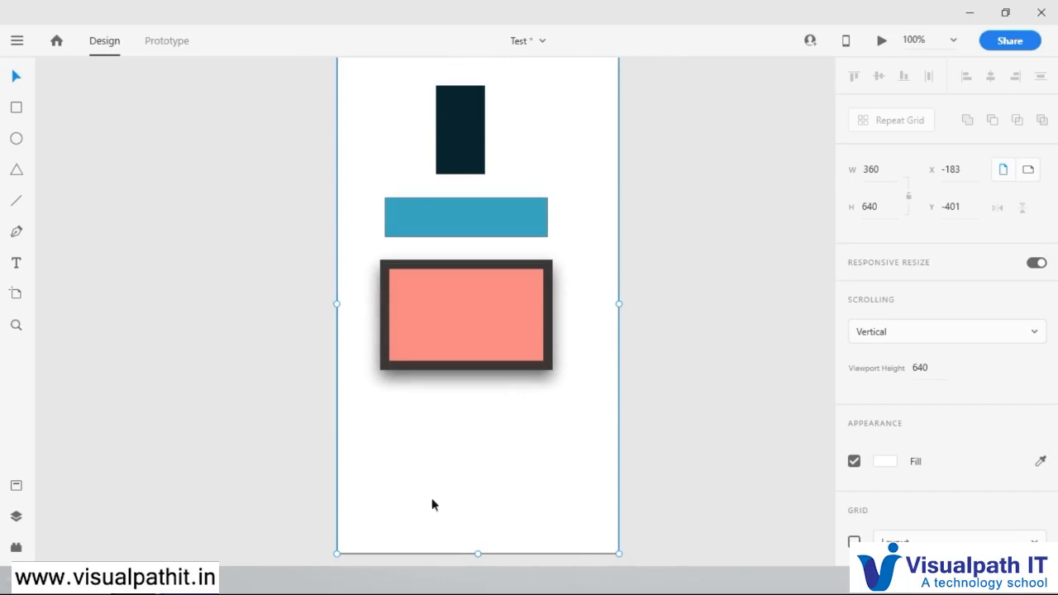
pyautogui.scroll(-2, 541, 425)
pyautogui.scroll(2, 536, 419)
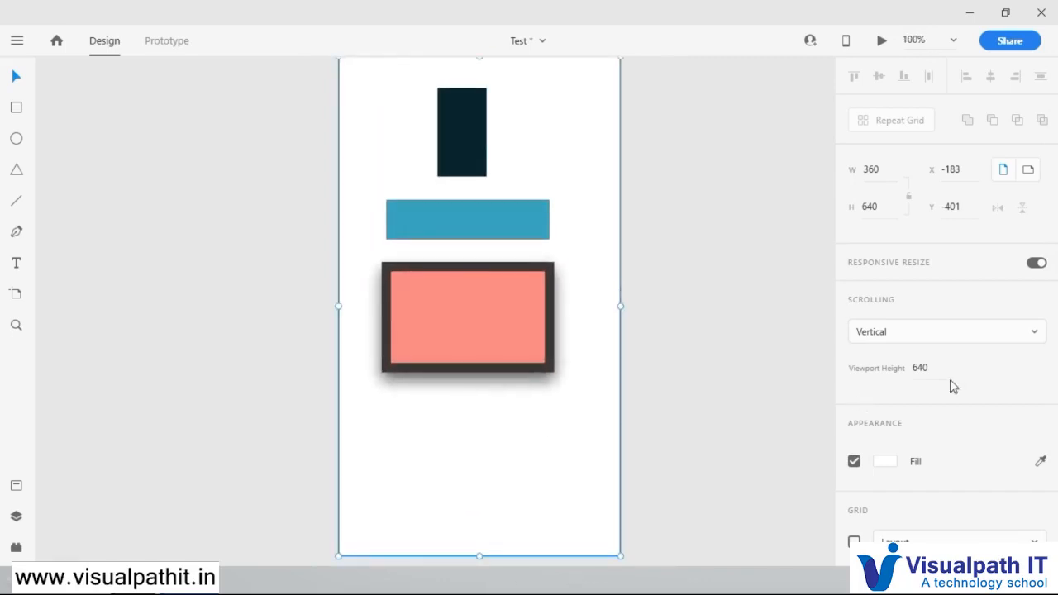
pyautogui.click(654, 245)
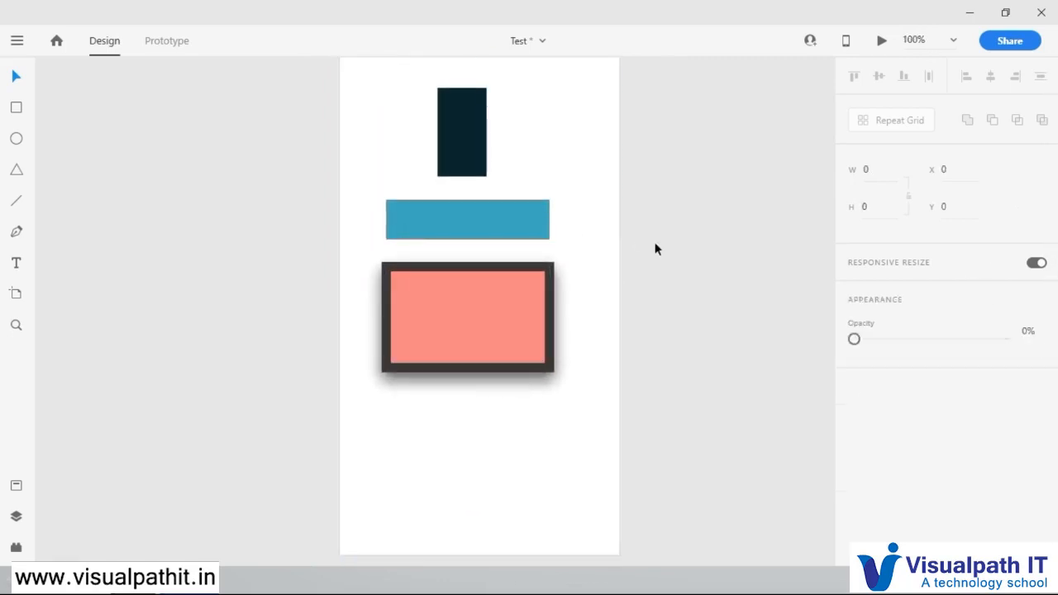
# Step: Try flipping the small dark rectangle vertically and back
pyautogui.click(492, 272)
pyautogui.click(467, 165)
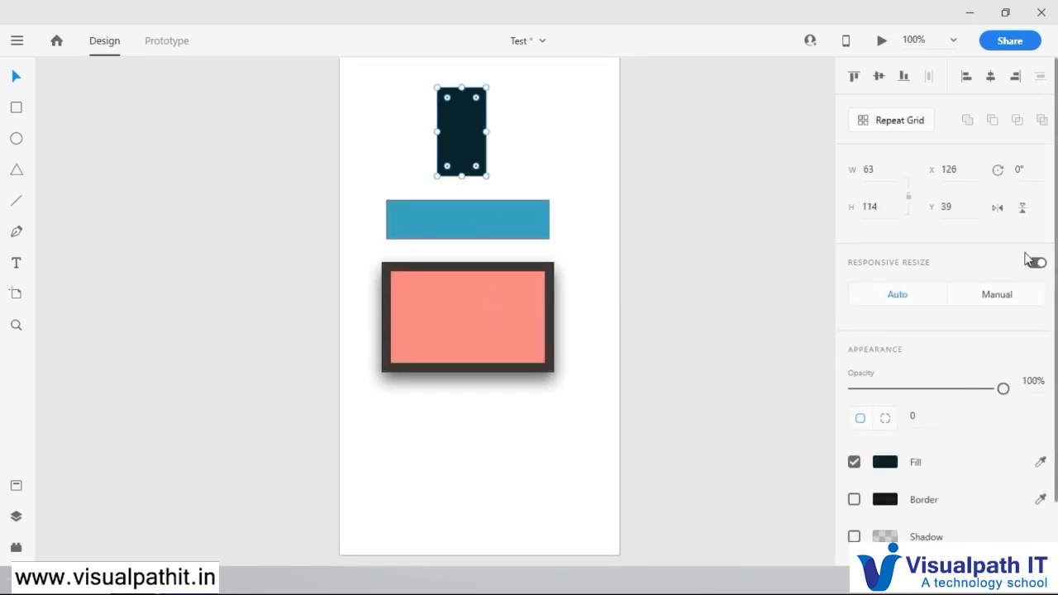
pyautogui.click(1024, 210)
pyautogui.click(1023, 210)
# Step: Change the dark rectangle's fill to a linear gradient and add a bright blue #12AAC9 colour stop past its middle
pyautogui.click(883, 464)
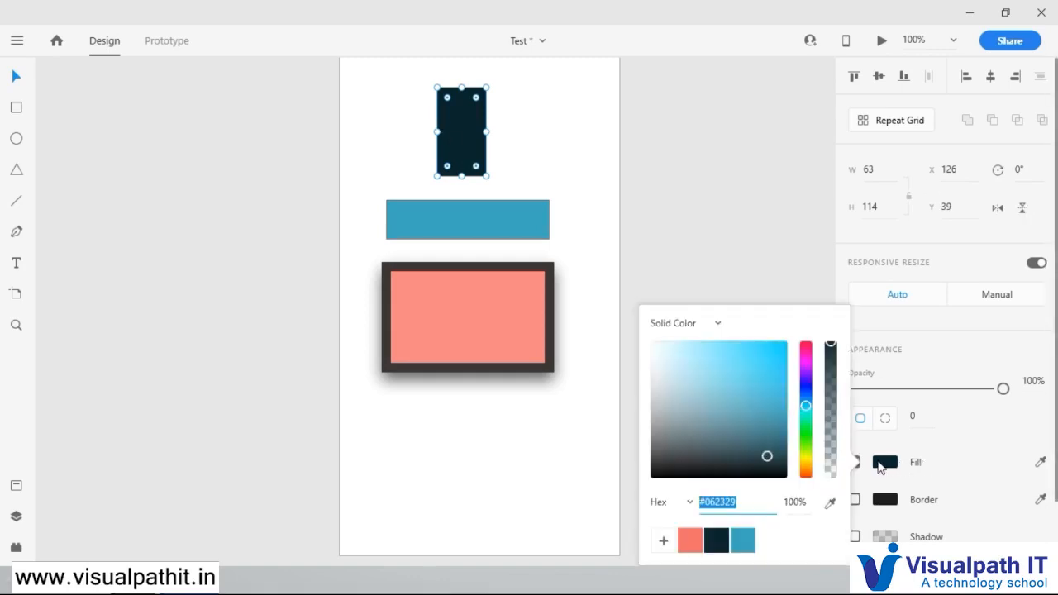
pyautogui.click(672, 321)
pyautogui.click(678, 380)
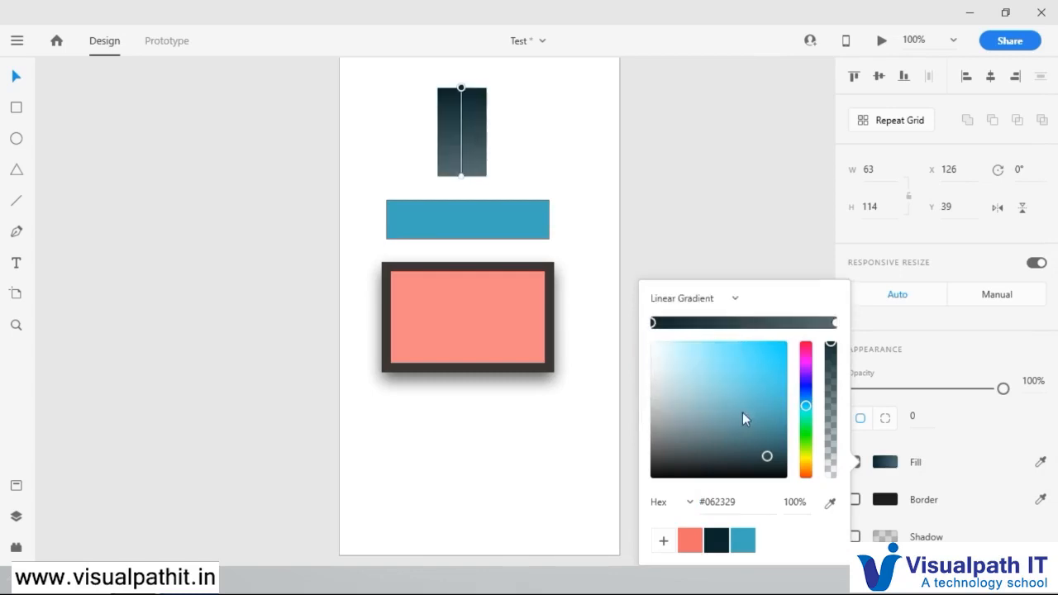
pyautogui.click(760, 322)
pyautogui.click(776, 371)
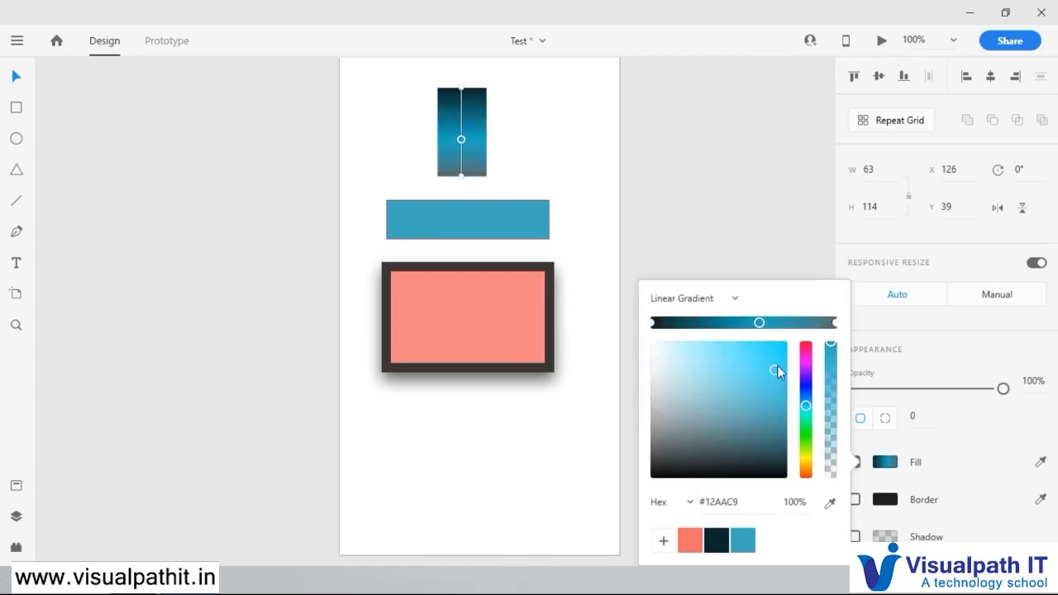
# Step: Add a pale #B9D3D8 stop near the gradient's light end and a bright yellow-orange stop near its dark end
pyautogui.click(801, 323)
pyautogui.click(670, 363)
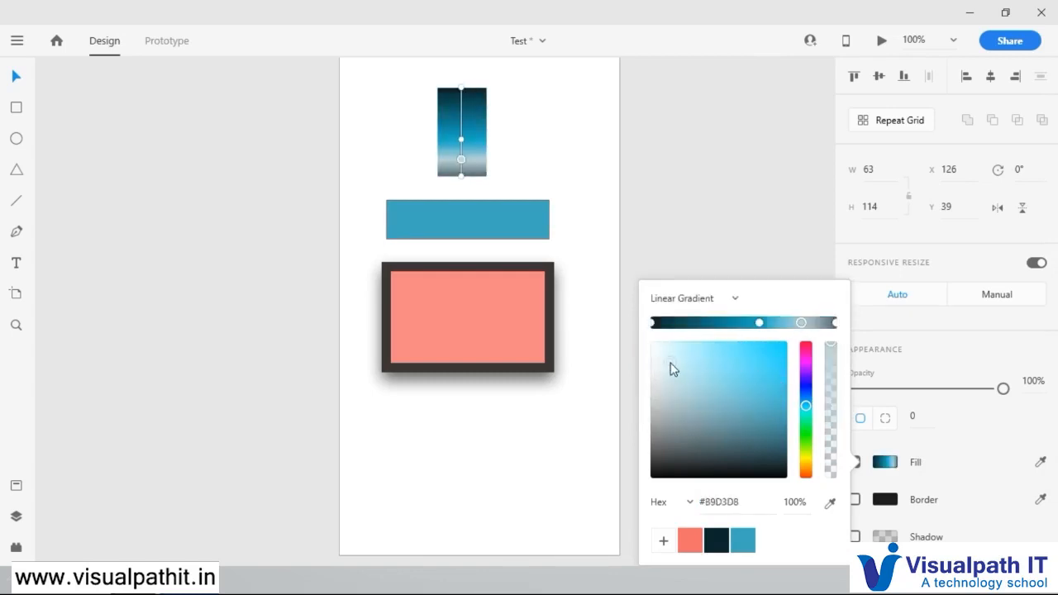
pyautogui.click(697, 322)
pyautogui.click(806, 466)
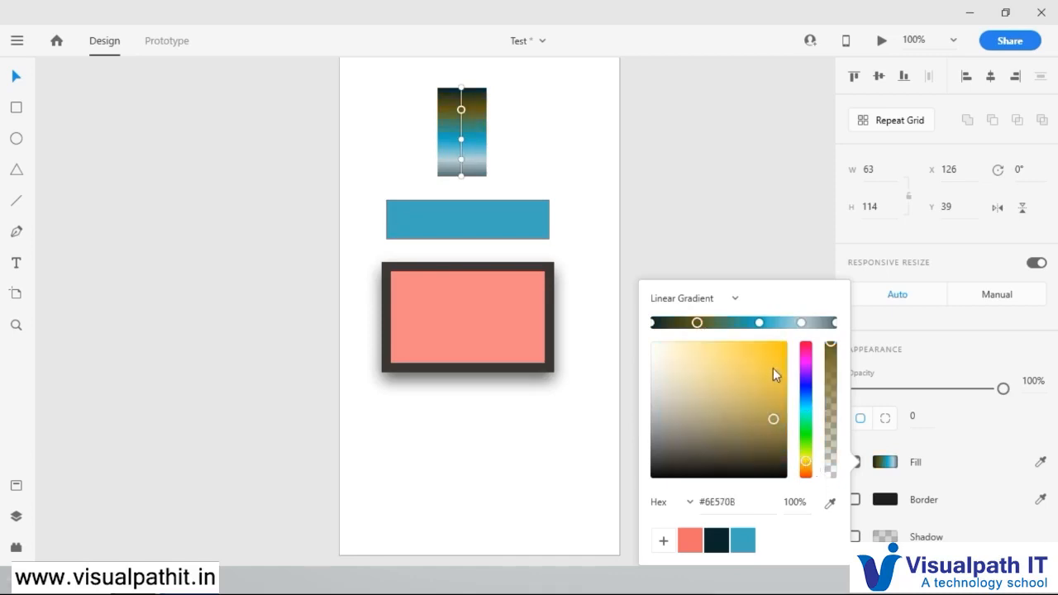
pyautogui.moveTo(773, 374); pyautogui.dragTo(783, 347)
pyautogui.click(455, 120)
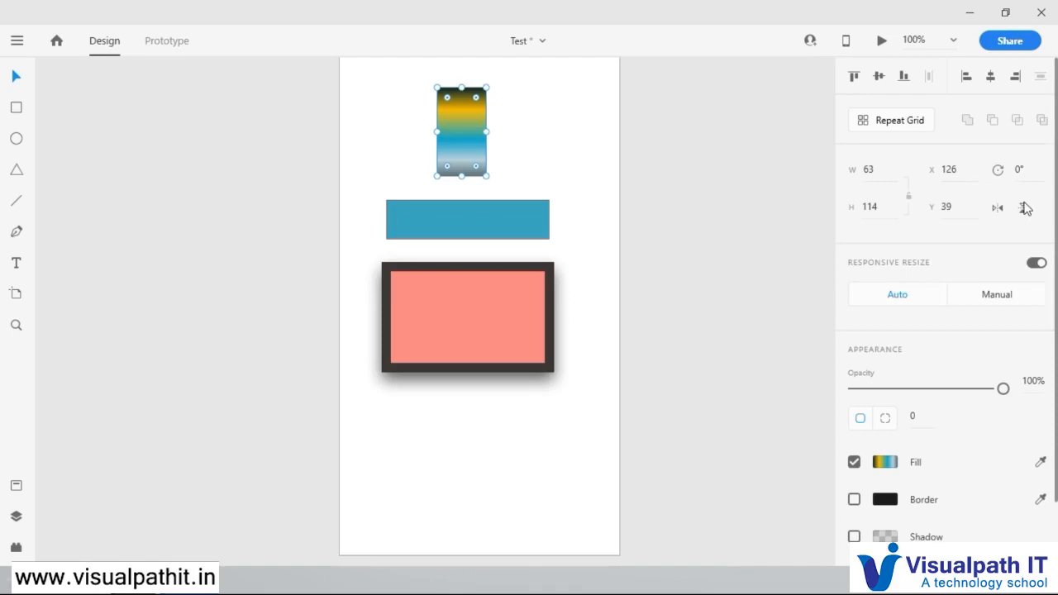
# Step: Flip the gradient rectangle vertically and back repeatedly to compare its two orientations
pyautogui.click(1025, 207)
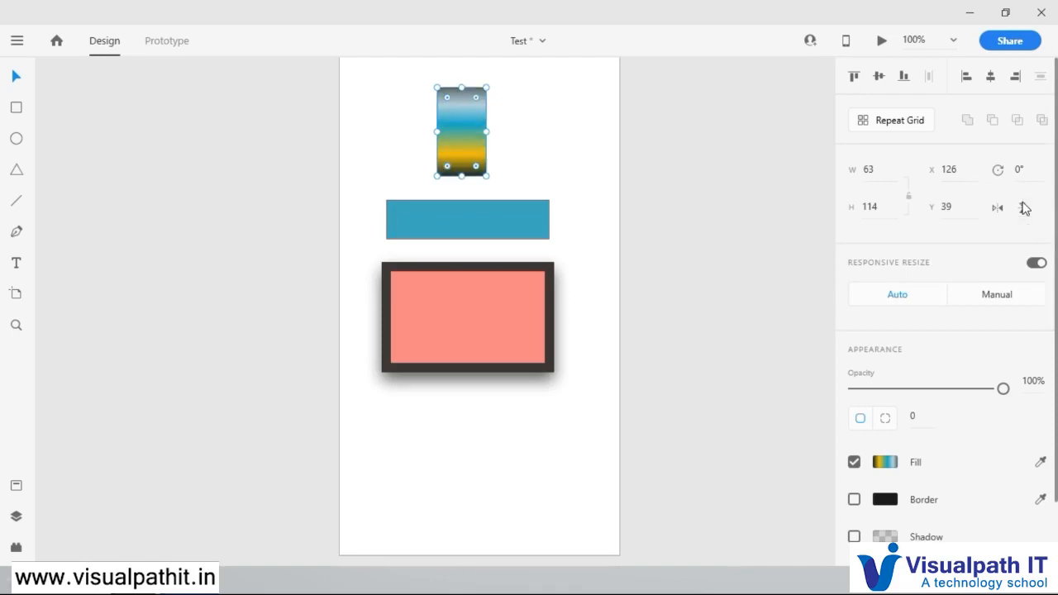
pyautogui.click(1024, 207)
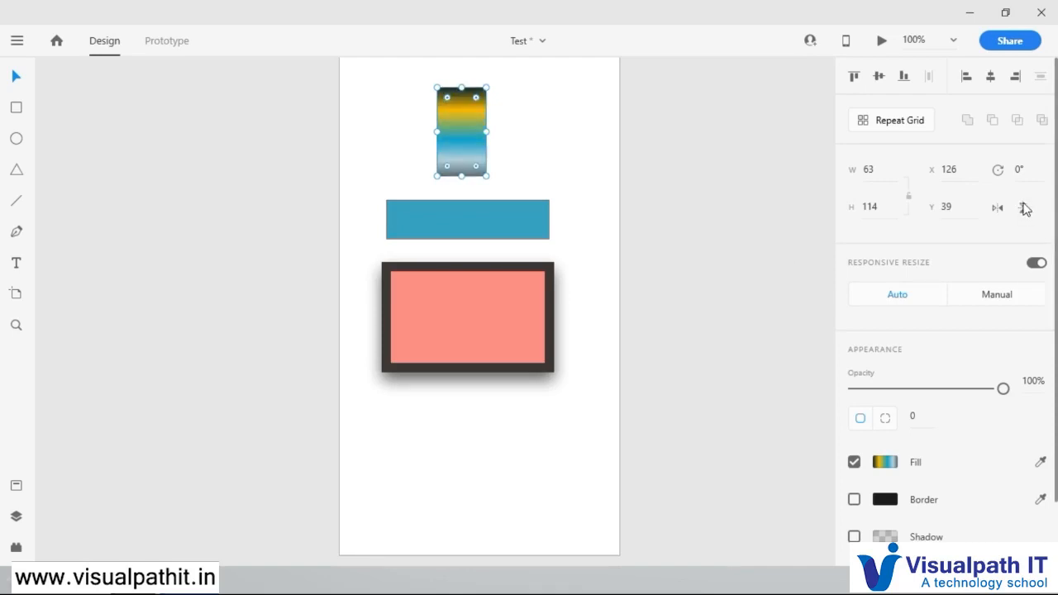
pyautogui.click(1025, 208)
pyautogui.click(1025, 212)
pyautogui.click(1024, 211)
pyautogui.click(1023, 212)
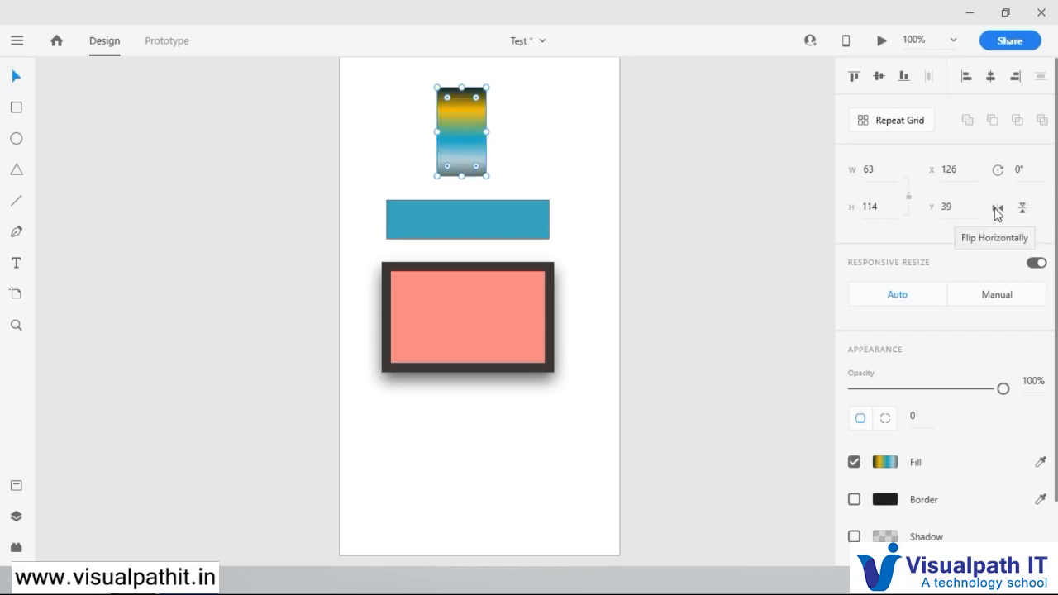
# Step: Flip the gradient rectangle horizontally and select the blue rectangle below it
pyautogui.click(998, 213)
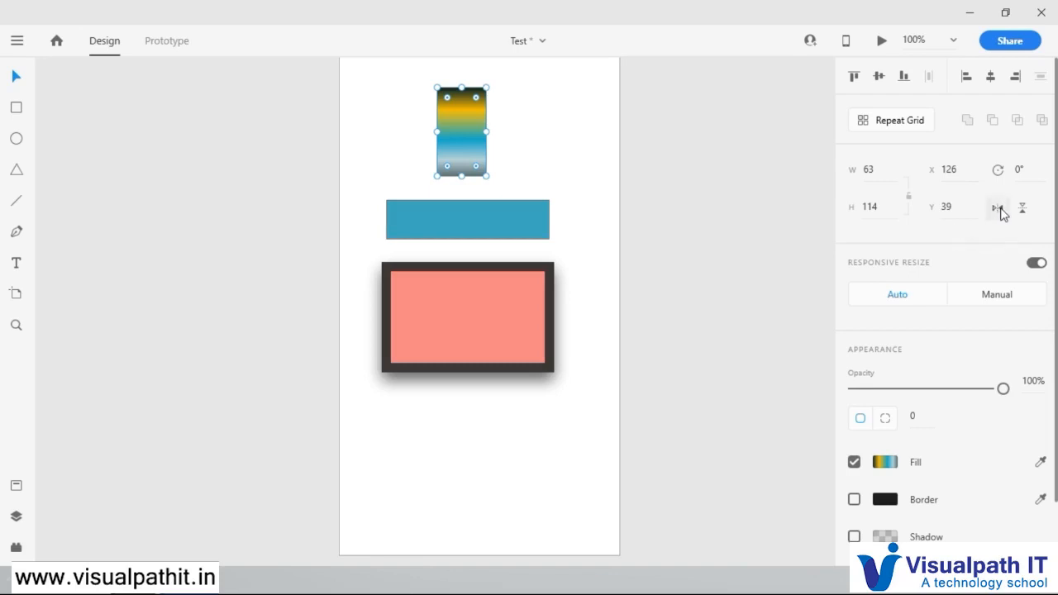
pyautogui.click(477, 220)
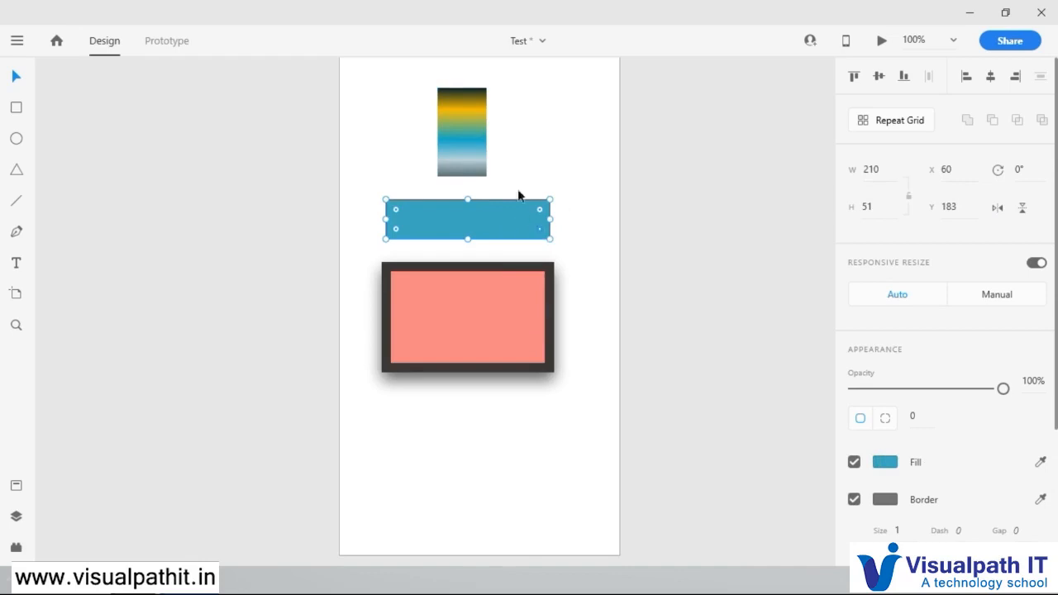
# Step: Rotate the gradient rectangle to -90° and flip it horizontally so its dark end faces the opposite side
pyautogui.click(484, 152)
pyautogui.moveTo(488, 183); pyautogui.dragTo(542, 92)
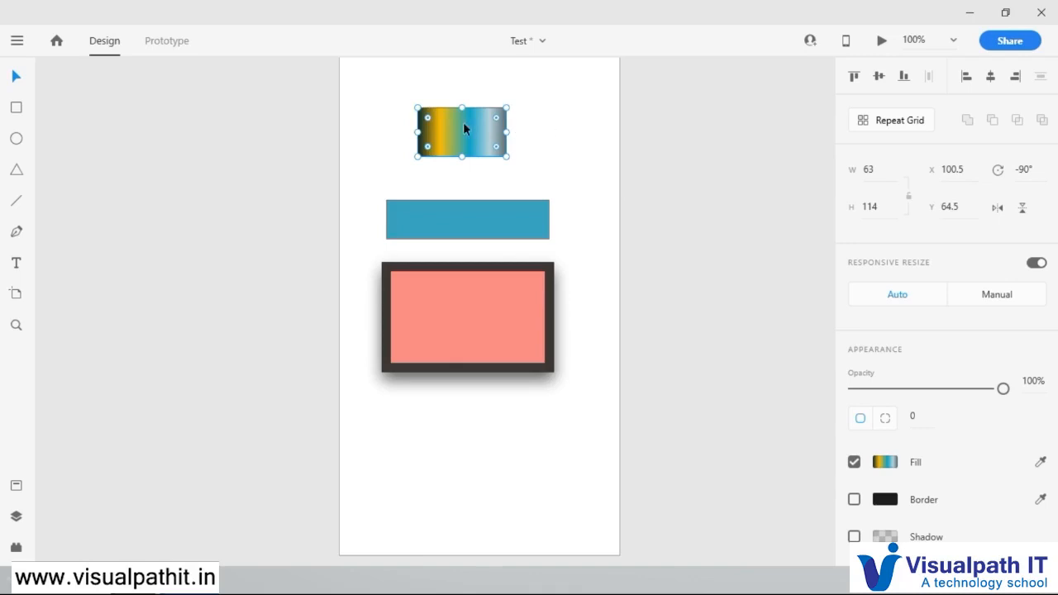
pyautogui.click(998, 208)
pyautogui.click(997, 210)
pyautogui.click(997, 209)
pyautogui.click(998, 209)
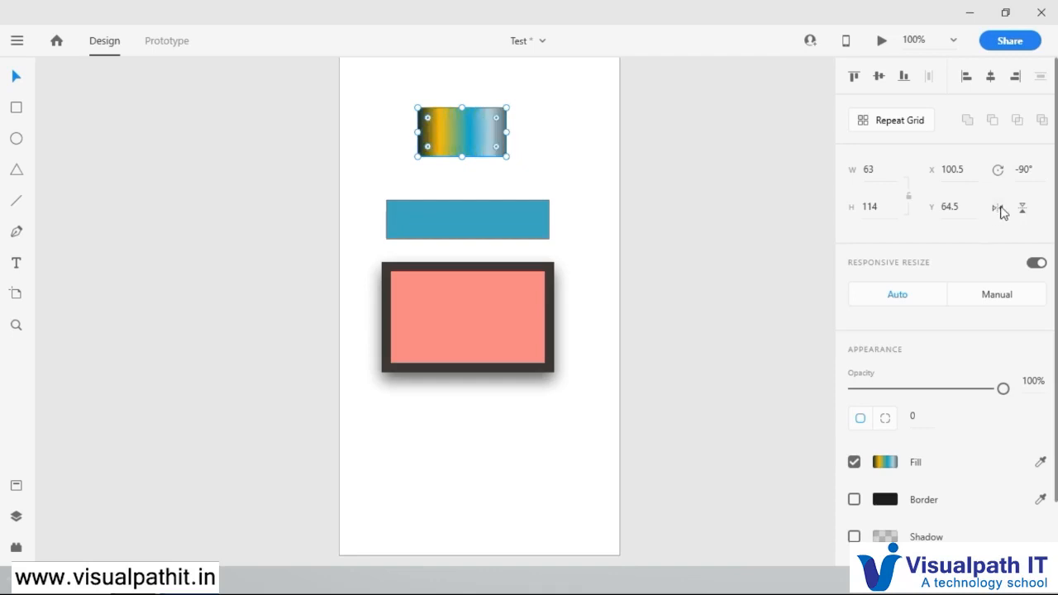
pyautogui.click(998, 209)
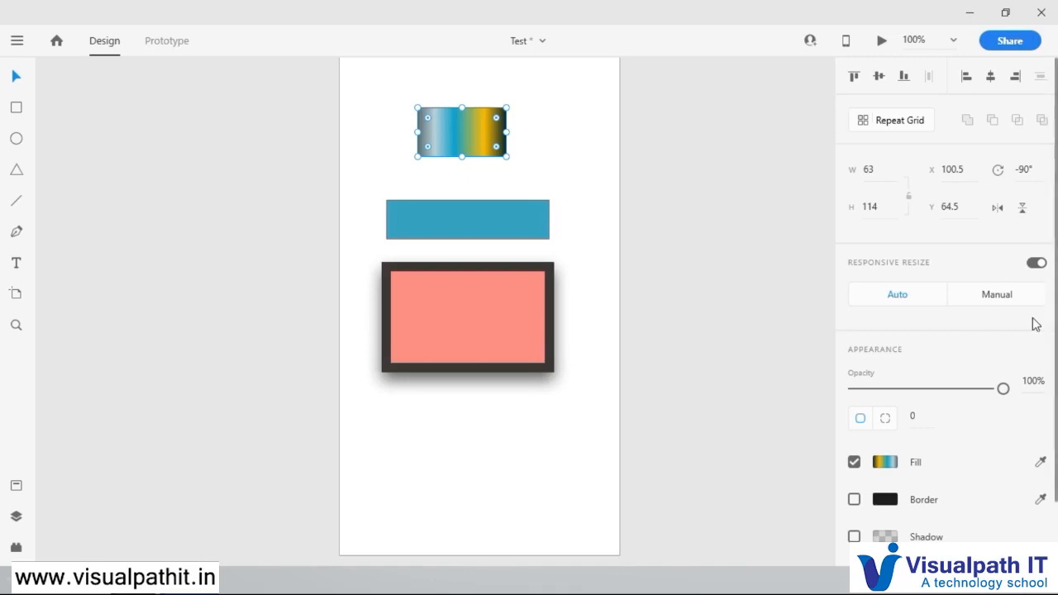
# Step: Switch the gradient rectangle's responsive resize to Manual and turn responsive resize off for it
pyautogui.scroll(-2, 1032, 321)
pyautogui.click(1005, 225)
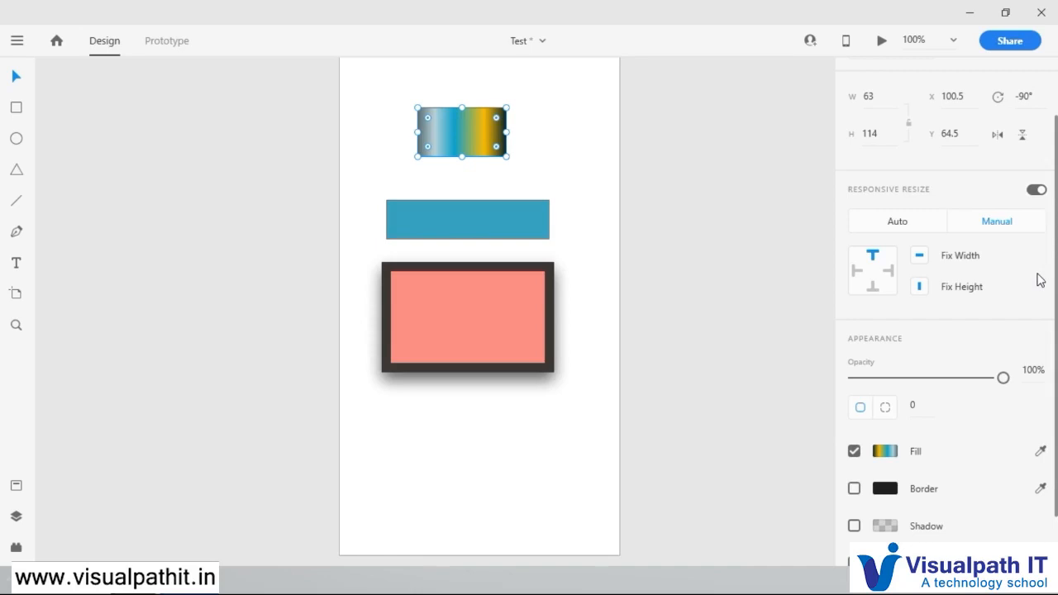
pyautogui.click(1037, 190)
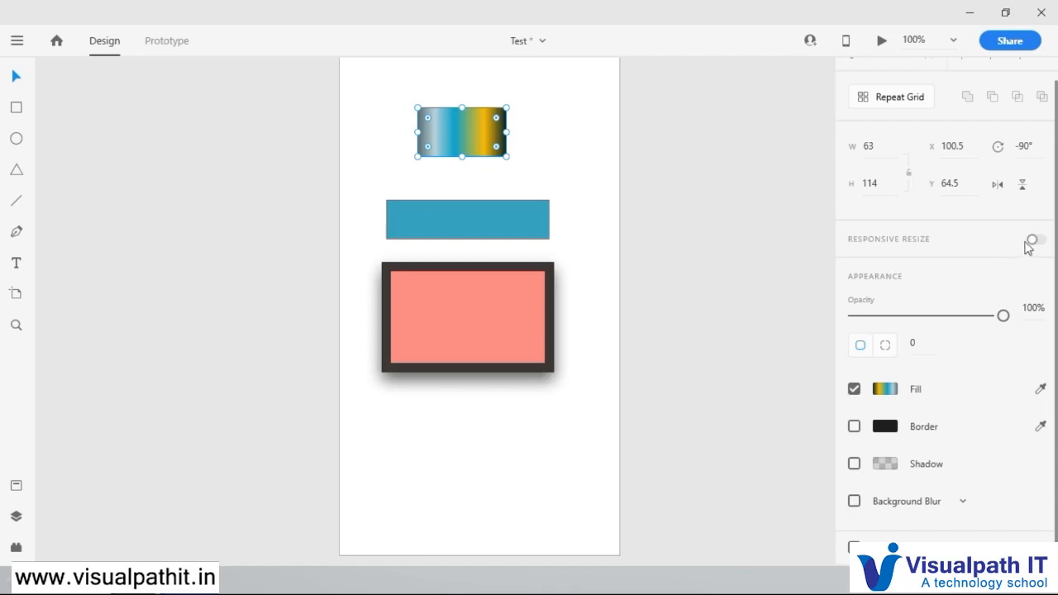
# Step: Toggle responsive resize off and on for the pink bordered rectangle and set it to Manual
pyautogui.click(477, 319)
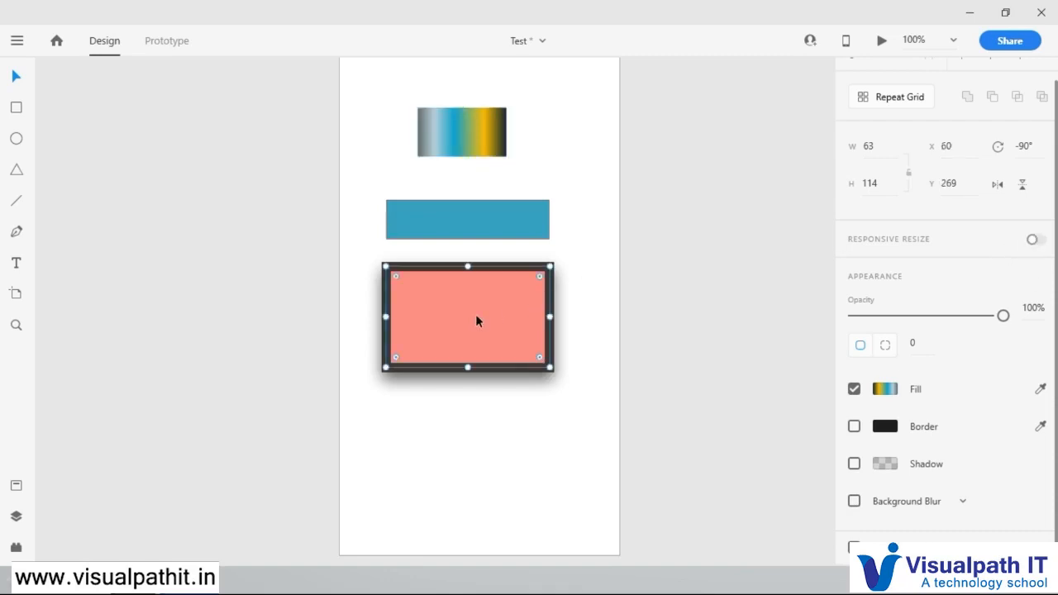
pyautogui.click(1034, 240)
pyautogui.click(1035, 239)
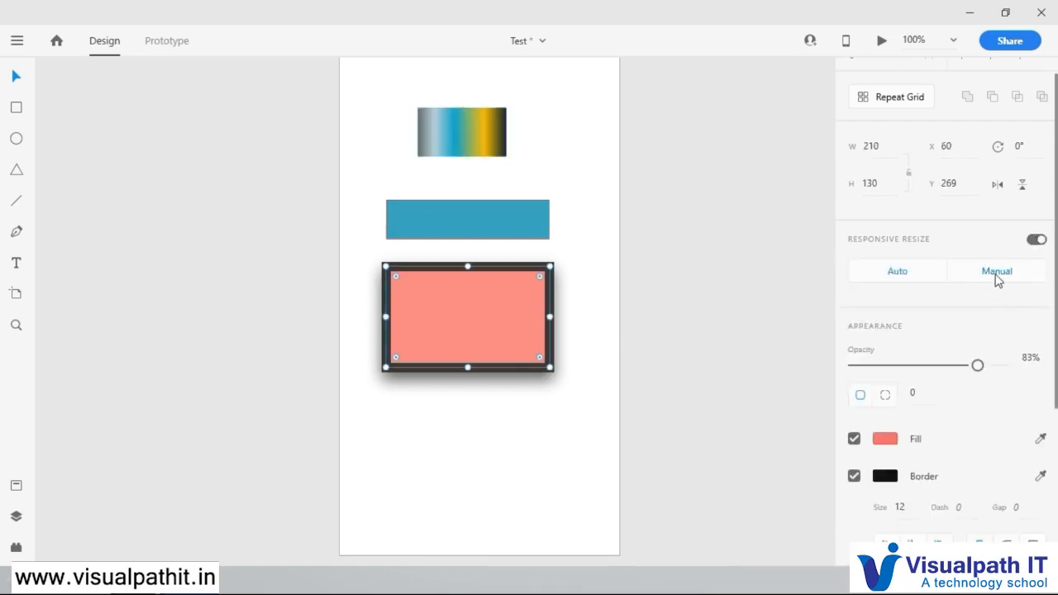
pyautogui.click(997, 278)
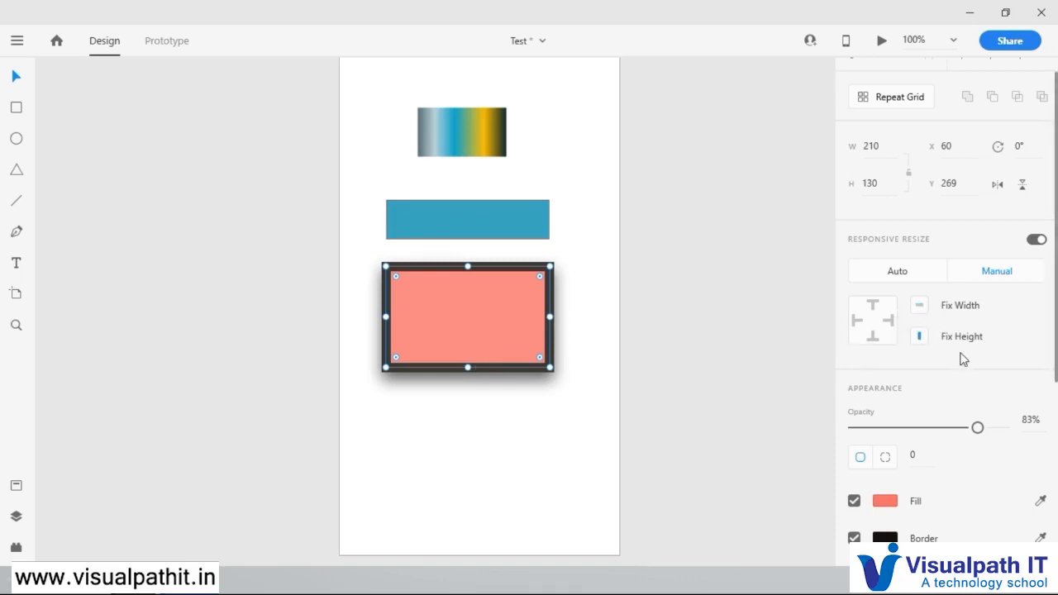
# Step: Test the responsive behaviour by resizing the Android Mobile artboard narrow and wide, ending at about 427 × 599
pyautogui.scroll(1, 510, 132)
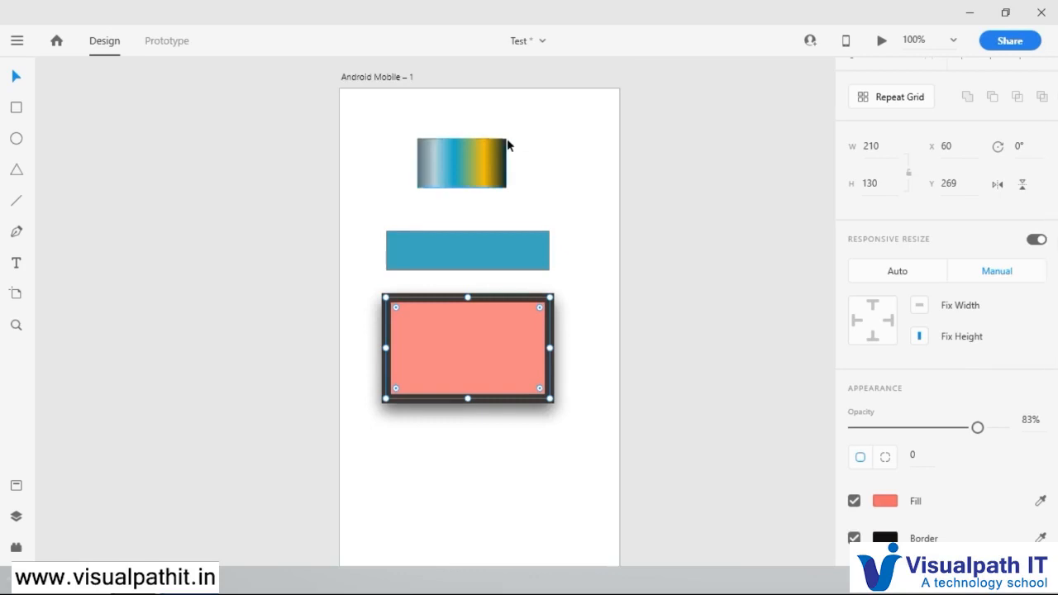
pyautogui.keyDown('ctrl'); pyautogui.scroll(-3, 507, 138); pyautogui.keyUp('ctrl')
pyautogui.click(480, 106)
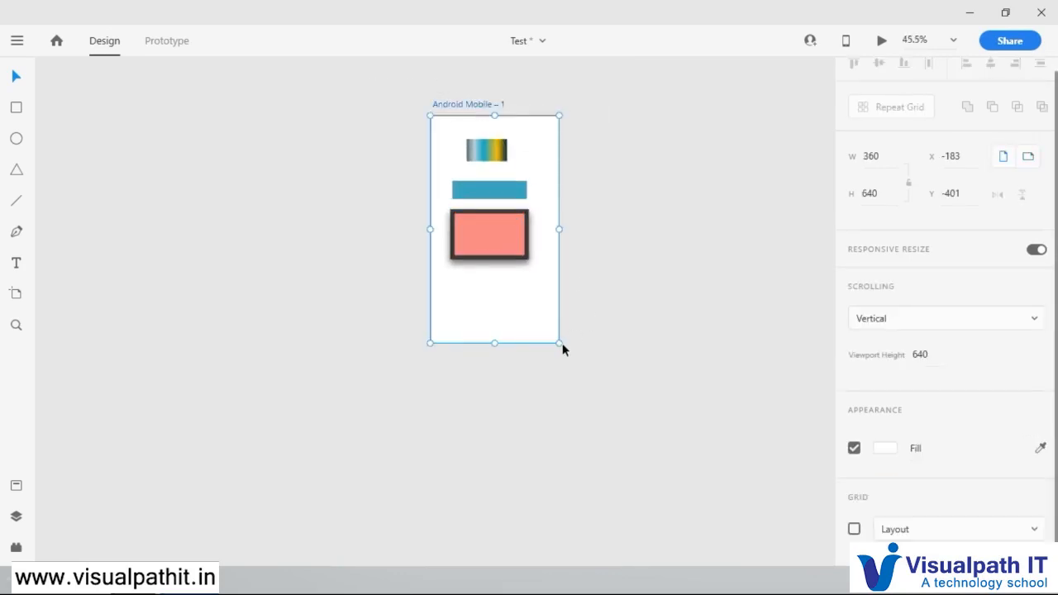
pyautogui.moveTo(557, 342); pyautogui.dragTo(461, 300)
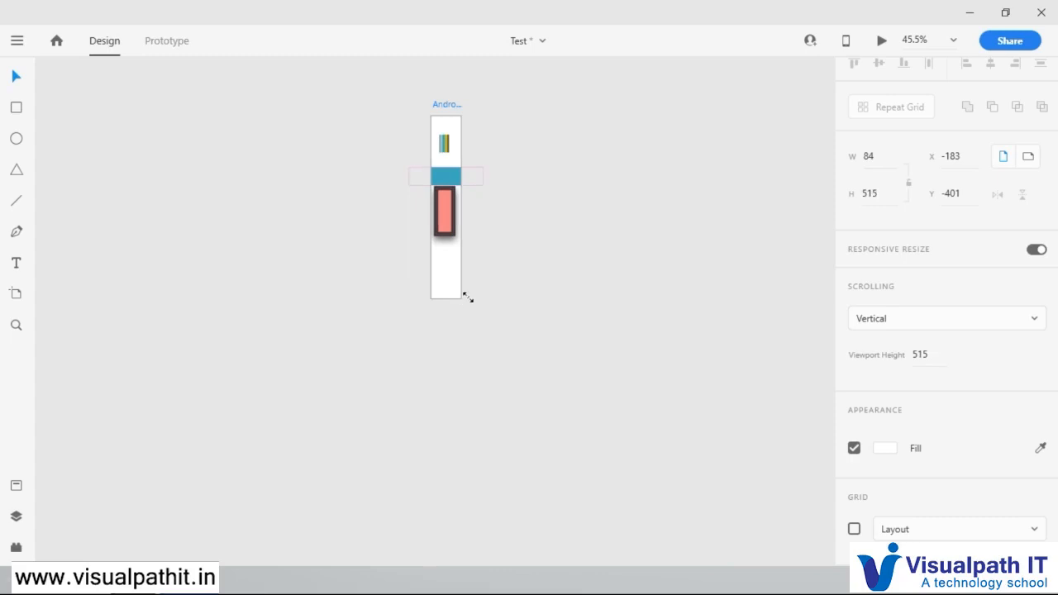
pyautogui.moveTo(468, 298); pyautogui.dragTo(593, 236)
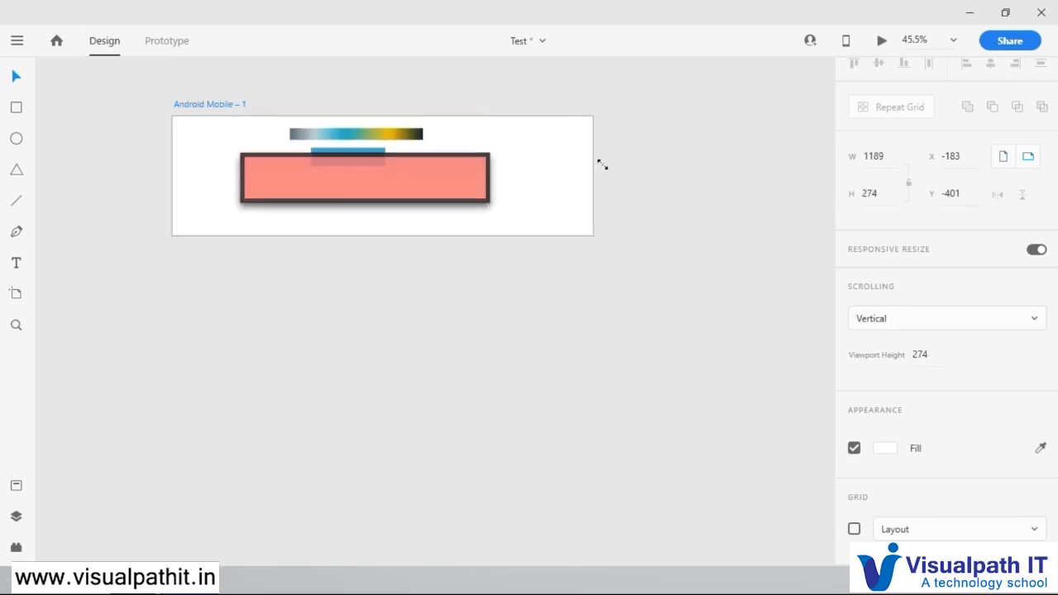
pyautogui.moveTo(603, 165); pyautogui.dragTo(324, 329)
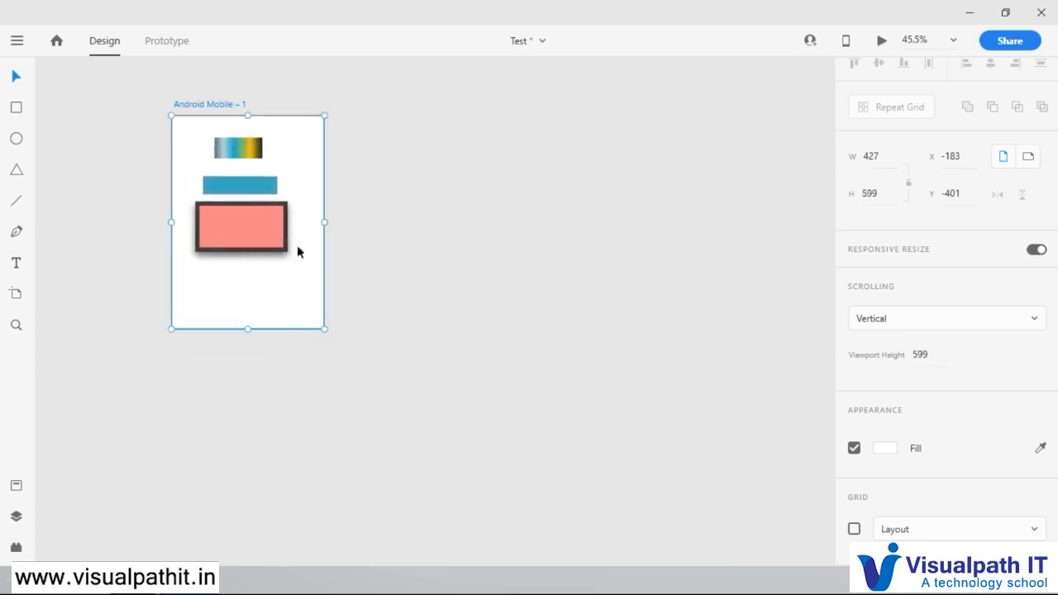
# Step: Enable Fix Width on the pink rectangle and resize the artboard narrower and wider, ending at about 293 × 597
pyautogui.click(257, 224)
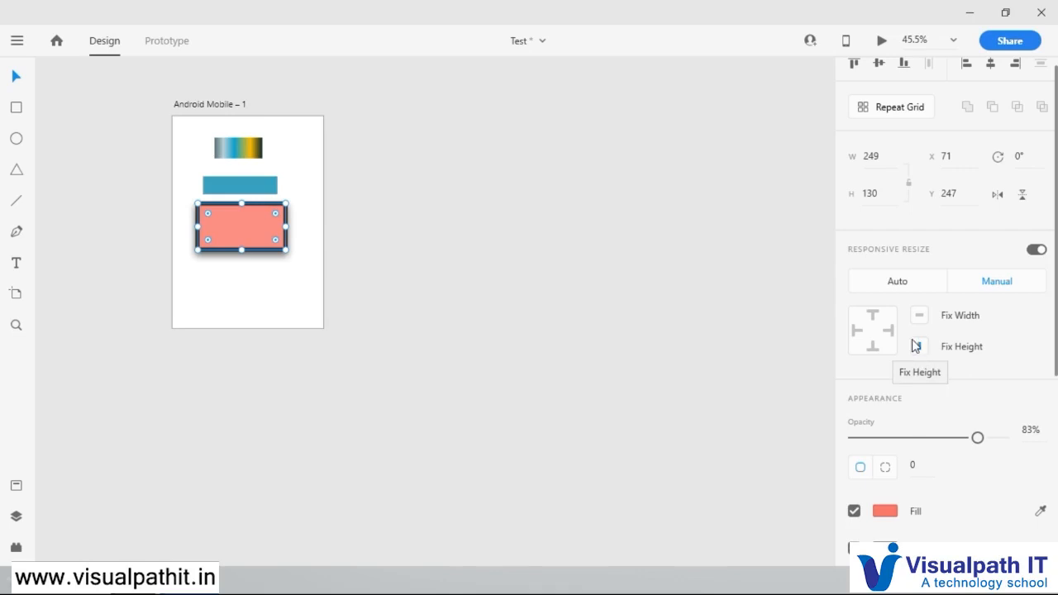
pyautogui.click(919, 315)
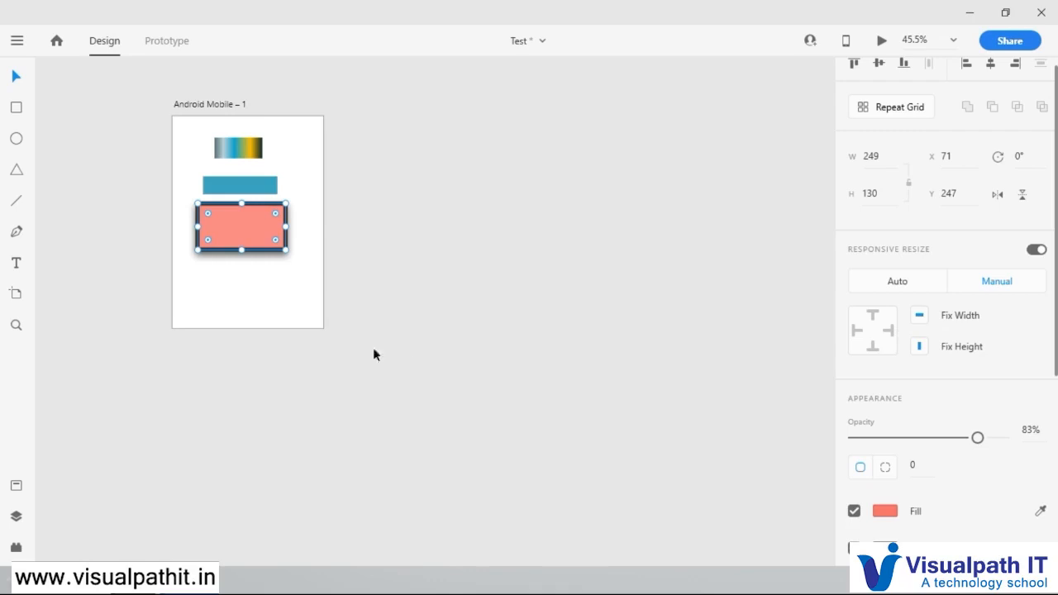
pyautogui.click(298, 287)
pyautogui.click(222, 105)
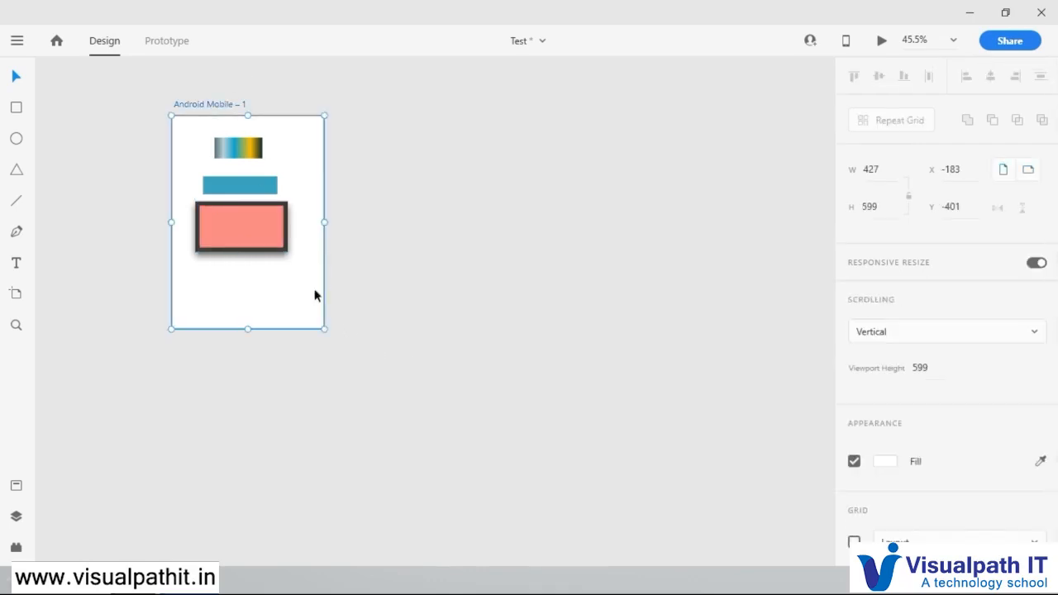
pyautogui.moveTo(324, 329); pyautogui.dragTo(199, 287)
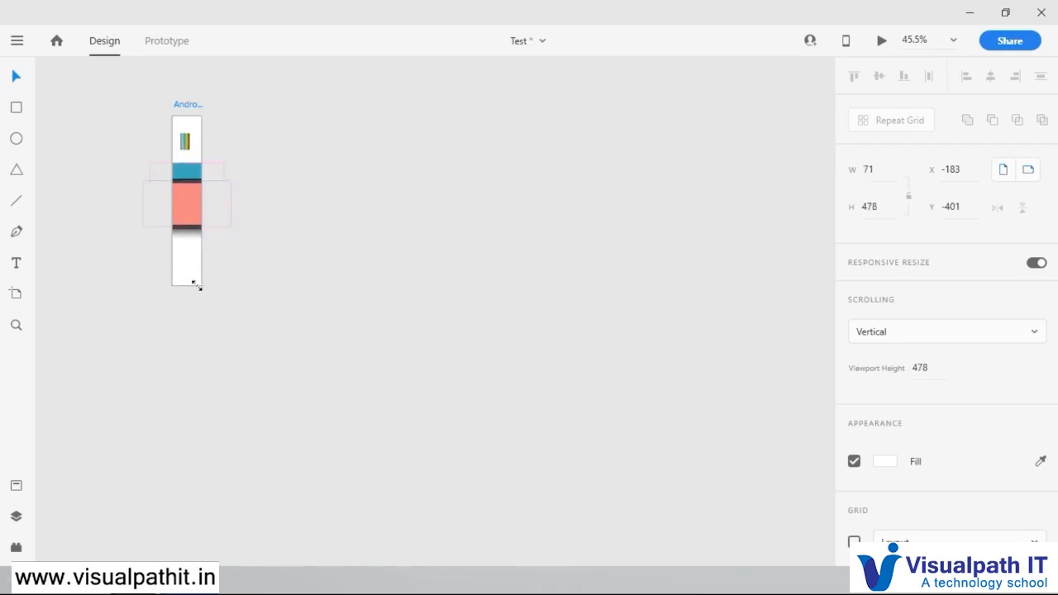
pyautogui.moveTo(199, 287); pyautogui.dragTo(347, 329)
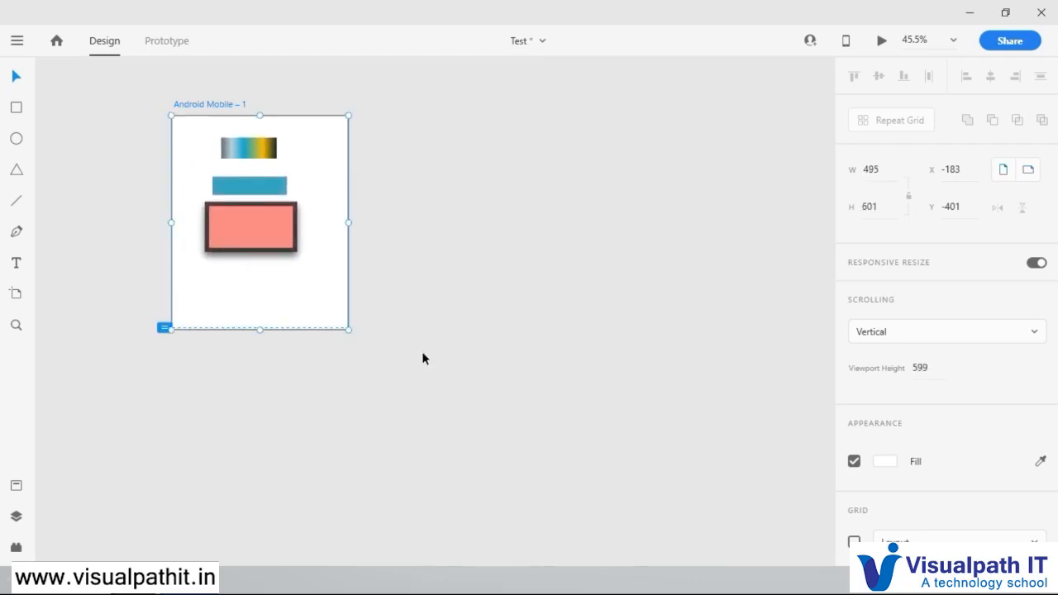
pyautogui.moveTo(348, 328); pyautogui.dragTo(276, 328)
# Step: Turn off Fix Width for the pink rectangle and pin it to the artboard's bottom edge
pyautogui.moveTo(245, 269); pyautogui.dragTo(521, 312)
pyautogui.scroll(6, 484, 127)
pyautogui.scroll(2, 580, 362)
pyautogui.scroll(-1, 579, 361)
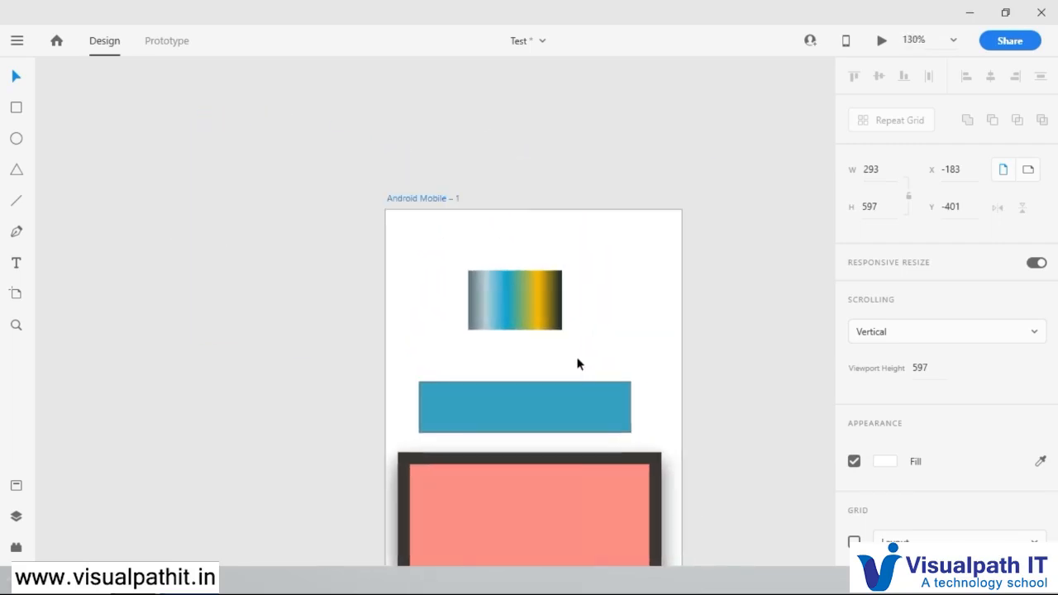
pyautogui.scroll(1, 590, 406)
pyautogui.moveTo(588, 436); pyautogui.dragTo(562, 308)
pyautogui.scroll(-1, 568, 356)
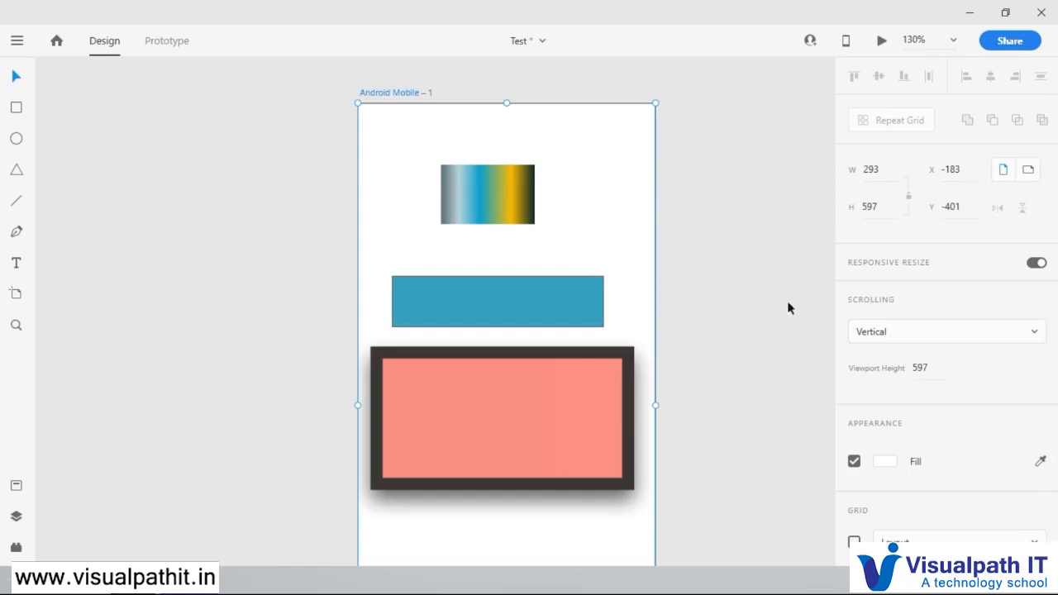
pyautogui.scroll(-5, 655, 282)
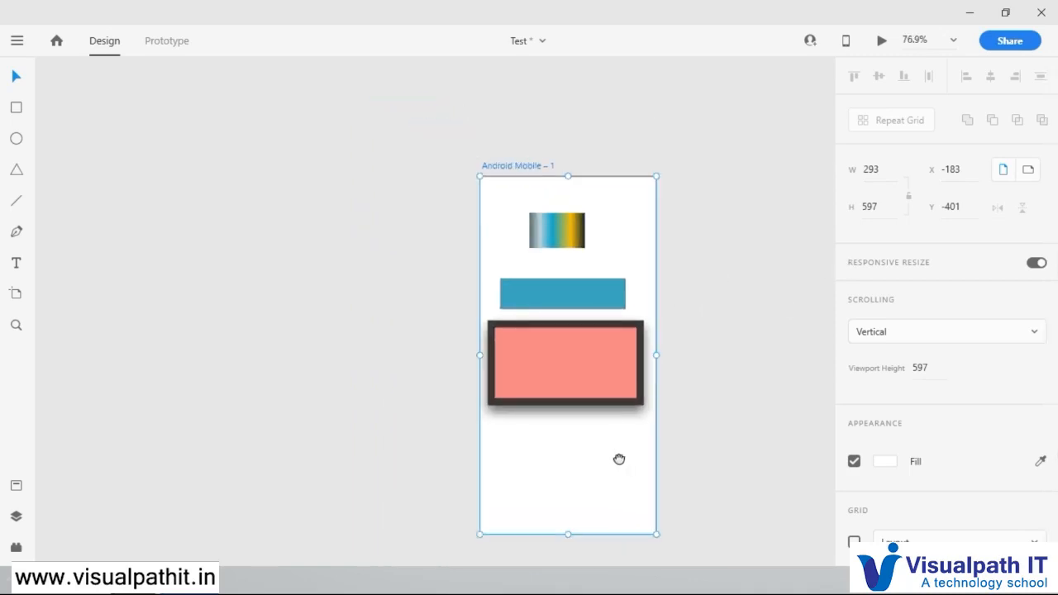
pyautogui.moveTo(619, 458); pyautogui.dragTo(601, 404)
pyautogui.click(602, 322)
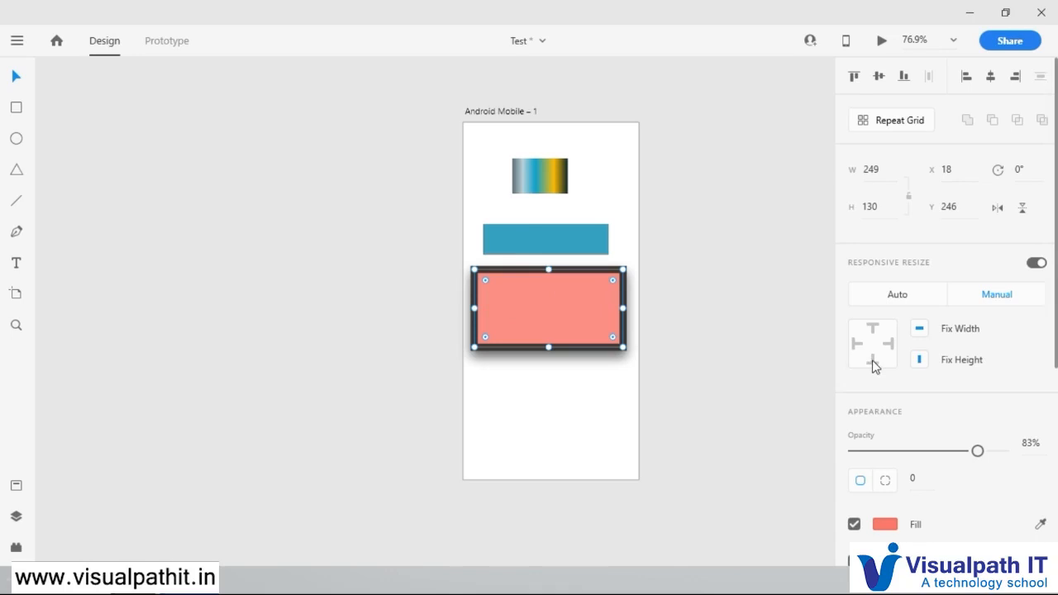
pyautogui.click(920, 331)
# Step: Resize the artboard to about 369 × 595 to test the pink rectangle's manual constraints
pyautogui.click(644, 256)
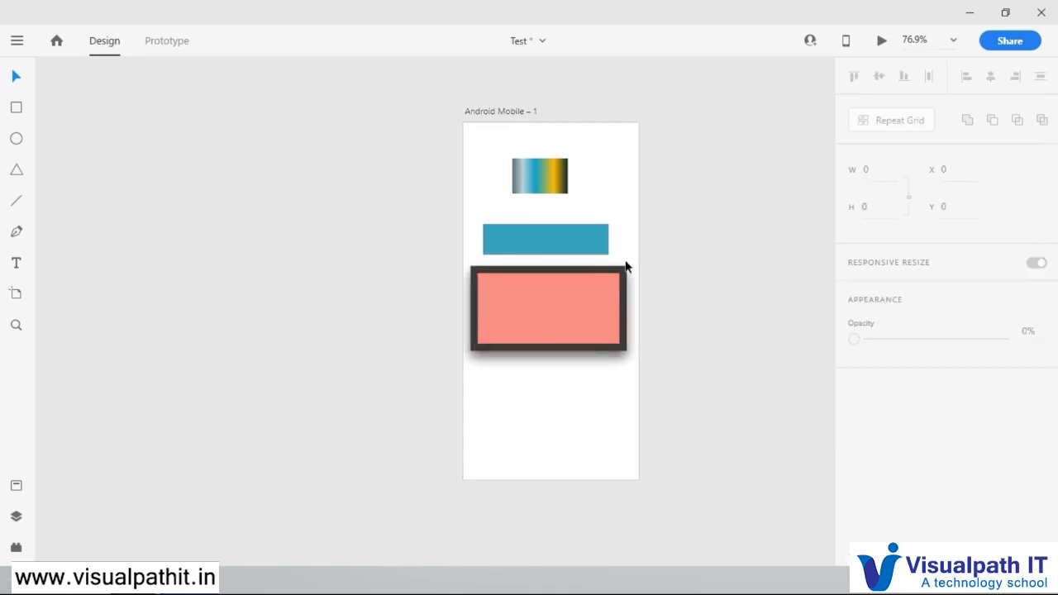
pyautogui.click(513, 111)
pyautogui.moveTo(640, 480); pyautogui.dragTo(687, 420)
# Step: Set the pink rectangle's responsive resize to Auto and widen the artboard while reducing its height
pyautogui.click(581, 278)
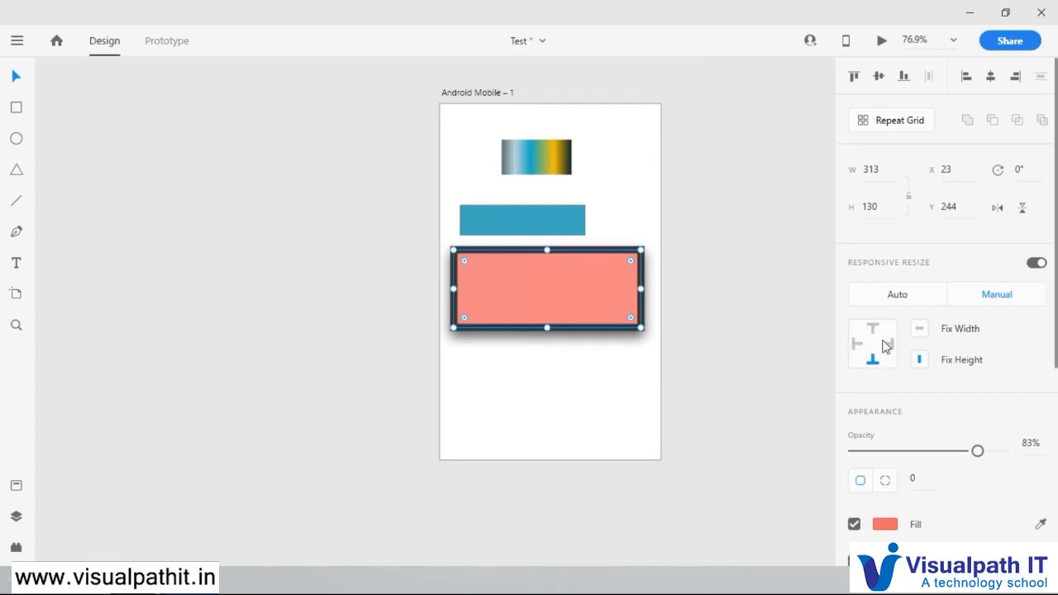
pyautogui.click(886, 302)
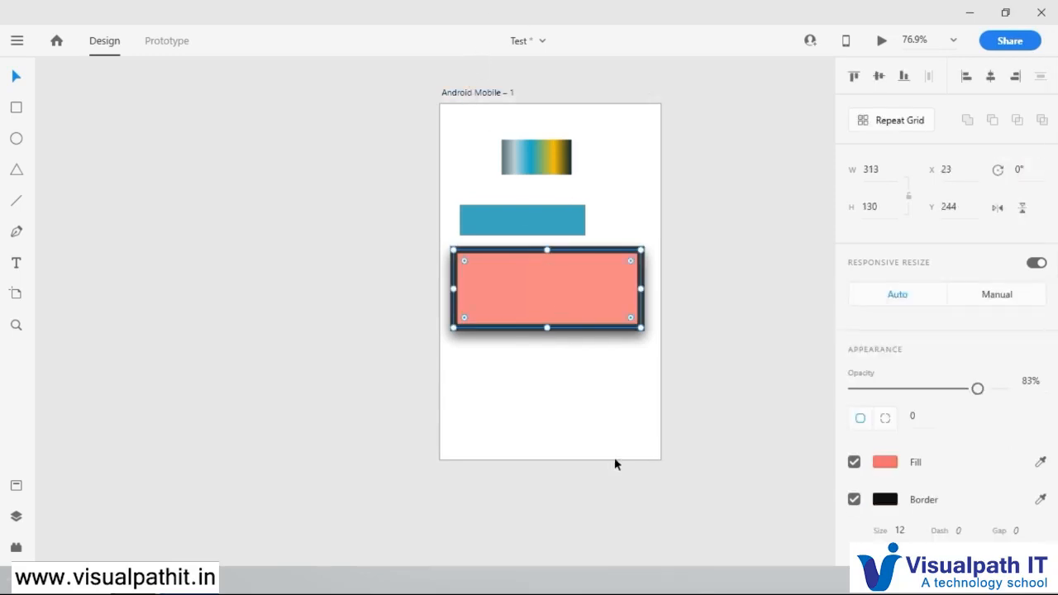
pyautogui.click(659, 466)
pyautogui.click(499, 96)
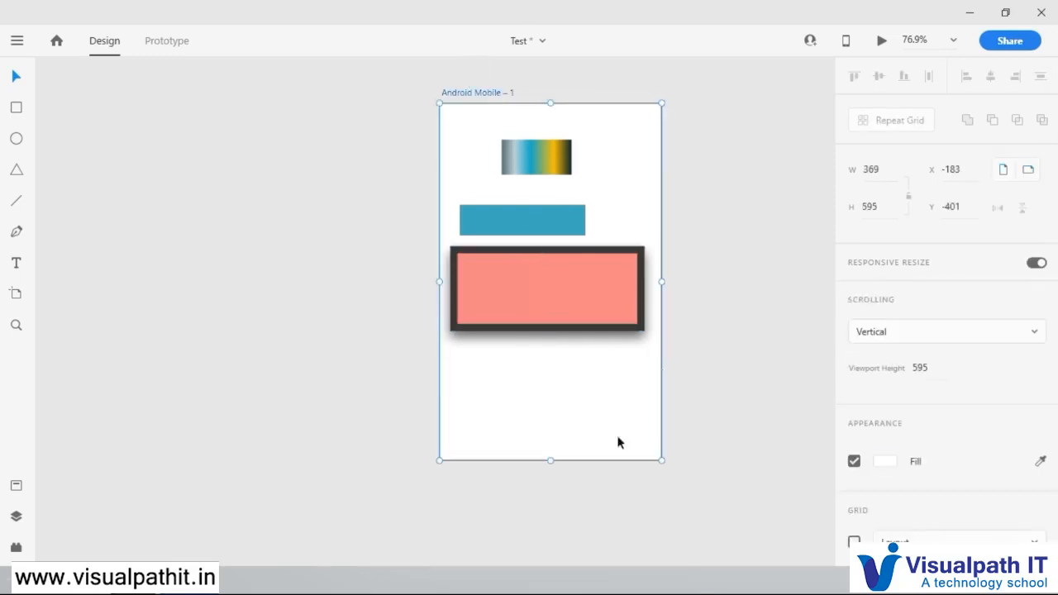
pyautogui.moveTo(662, 460); pyautogui.dragTo(772, 342)
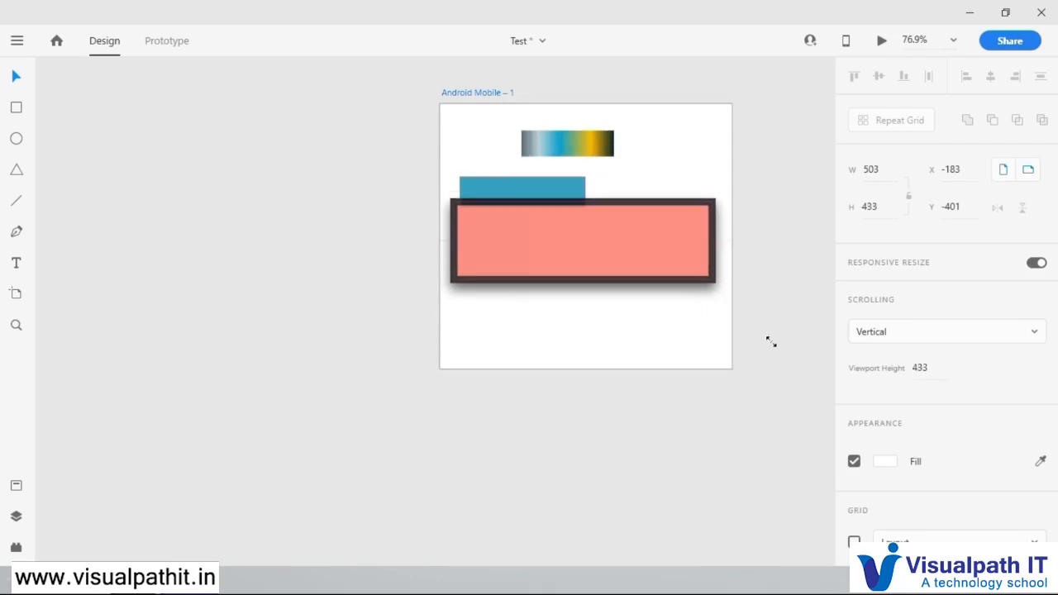
pyautogui.hotkey('ctrl', 'z')
# Step: Delete the pink, blue and gradient rectangles from the artboard
pyautogui.click(654, 286)
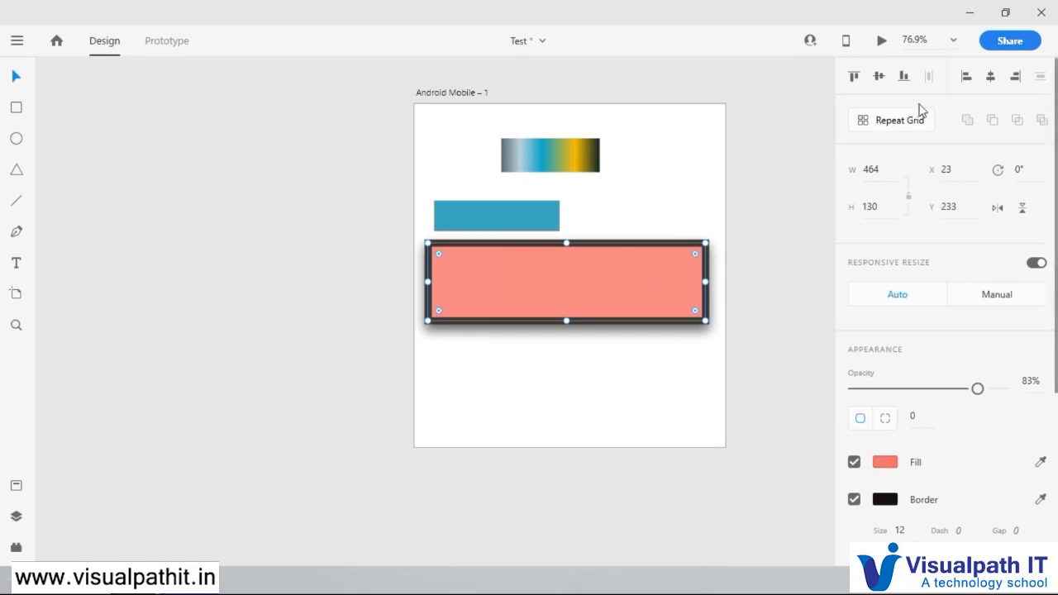
pyautogui.scroll(-4, 933, 157)
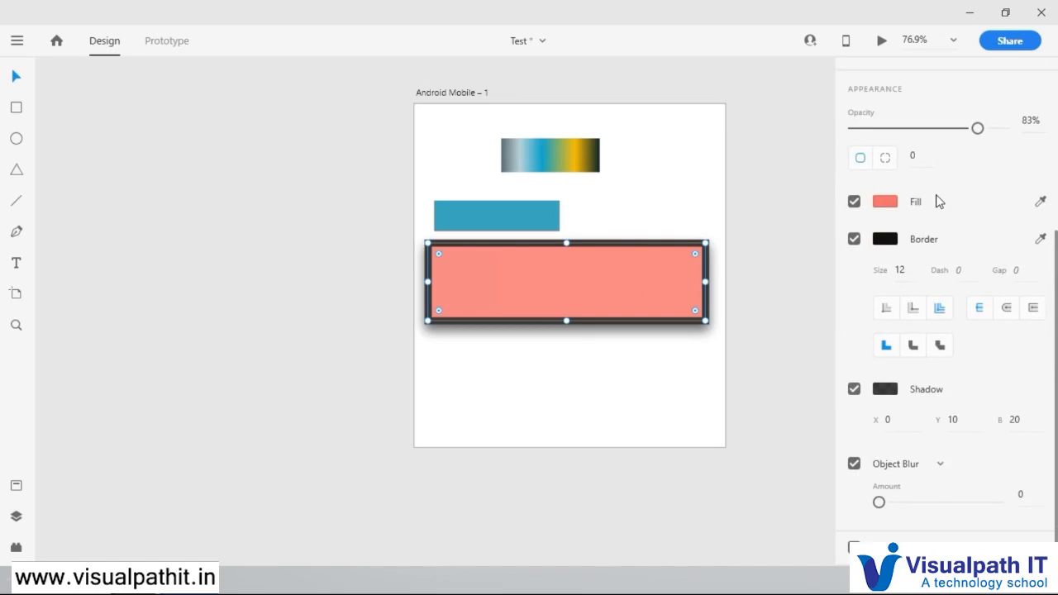
pyautogui.scroll(4, 968, 420)
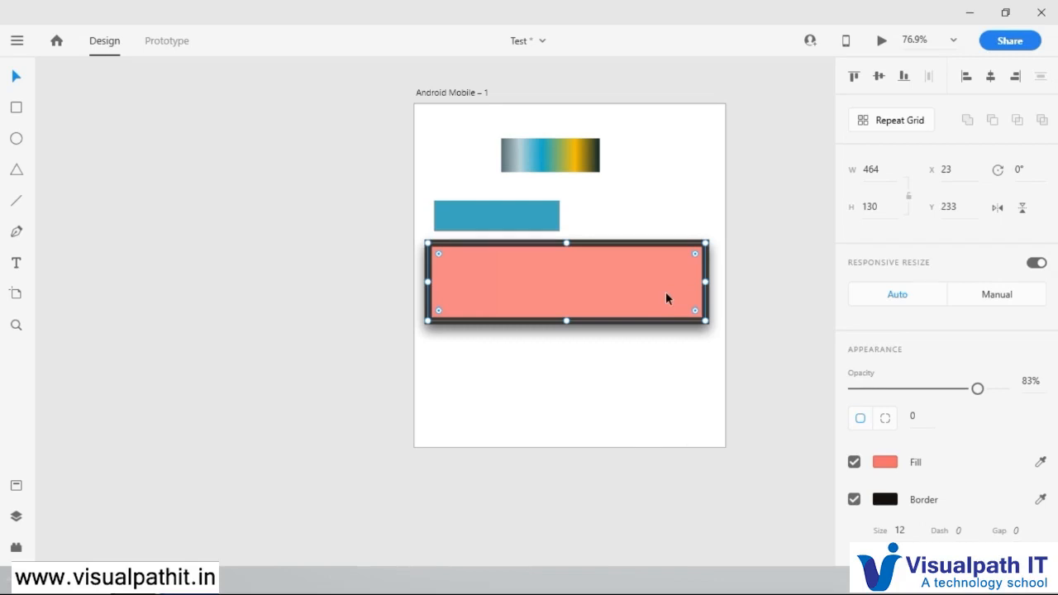
pyautogui.press('Delete')
pyautogui.click(549, 212)
pyautogui.press('Delete')
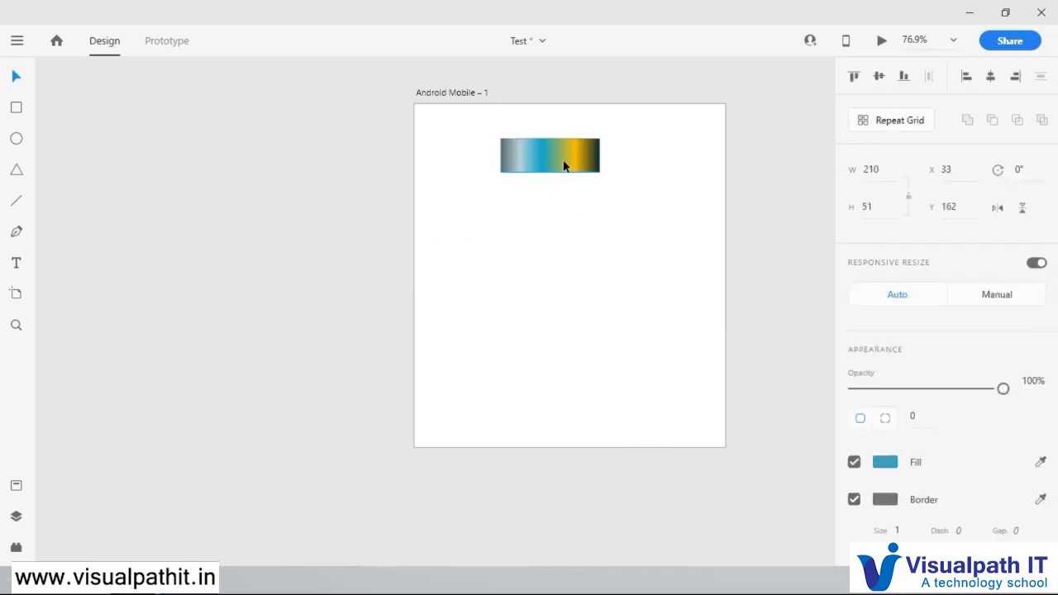
pyautogui.press('Delete')
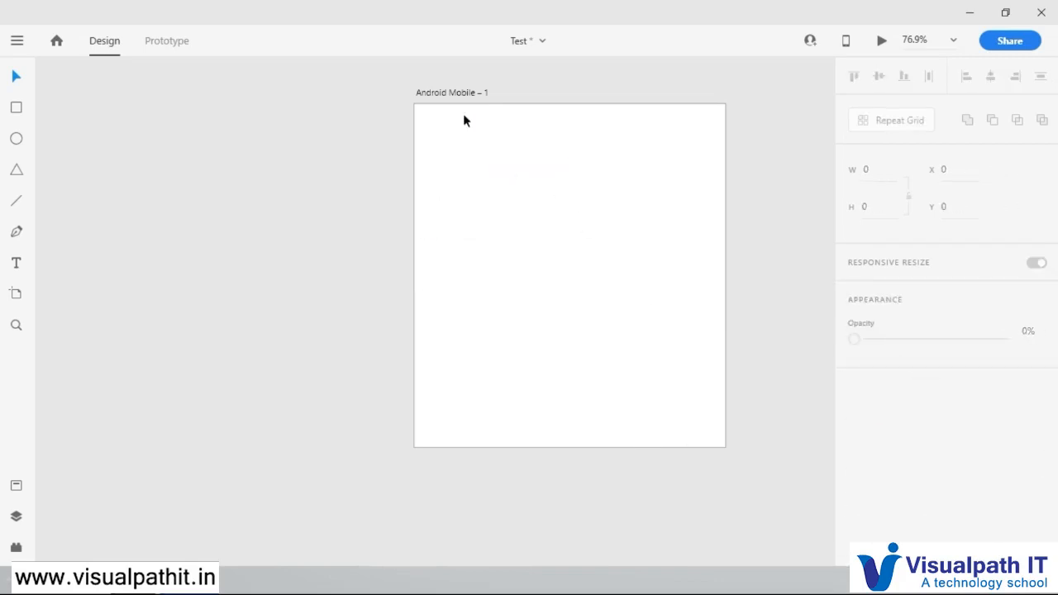
# Step: Draw an ellipse on the empty artboard and reshape it to a near circle of about 306 × 308
pyautogui.click(15, 110)
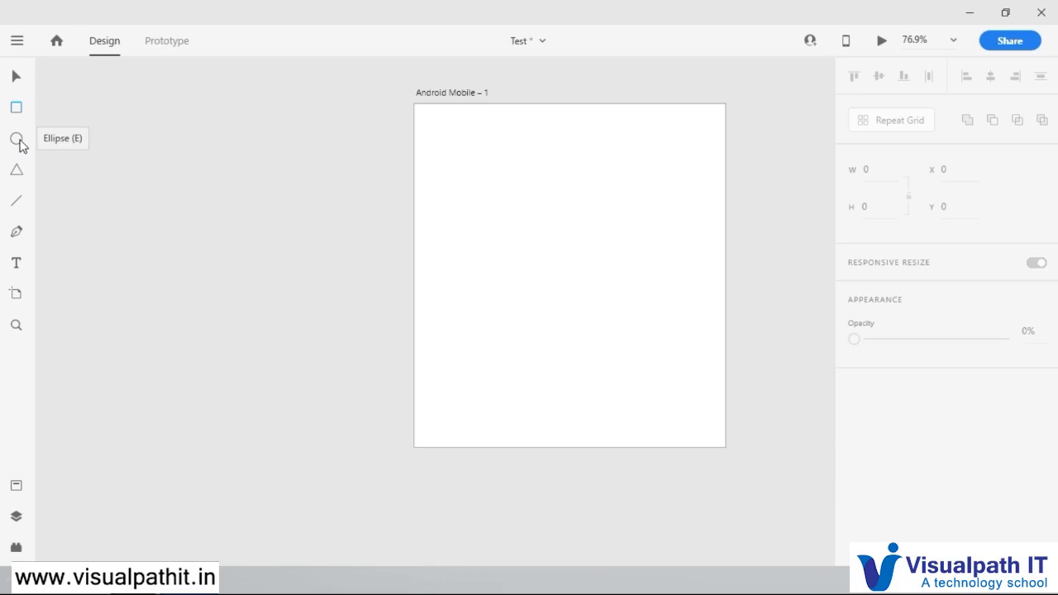
pyautogui.click(16, 139)
pyautogui.moveTo(471, 144); pyautogui.dragTo(502, 196)
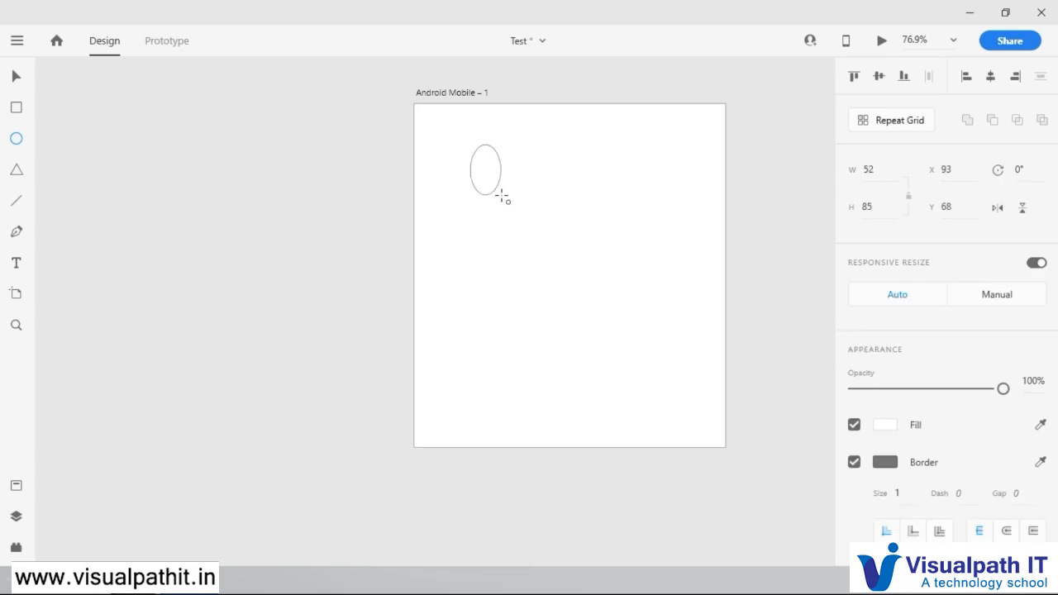
pyautogui.moveTo(502, 196)
pyautogui.mouseDown()
pyautogui.moveTo(694, 328)
pyautogui.moveTo(732, 373)
pyautogui.moveTo(637, 307)
pyautogui.moveTo(522, 197)
pyautogui.moveTo(529, 243)
pyautogui.moveTo(493, 347)
pyautogui.moveTo(444, 361)
pyautogui.moveTo(658, 330)
pyautogui.moveTo(699, 207)
pyautogui.moveTo(702, 385)
pyautogui.moveTo(669, 355)
pyautogui.moveTo(674, 191)
pyautogui.moveTo(638, 359)
pyautogui.moveTo(612, 347)
pyautogui.moveTo(650, 223)
pyautogui.moveTo(659, 291)
pyautogui.moveTo(541, 265)
pyautogui.moveTo(659, 231)
pyautogui.moveTo(643, 339)
pyautogui.mouseUp()
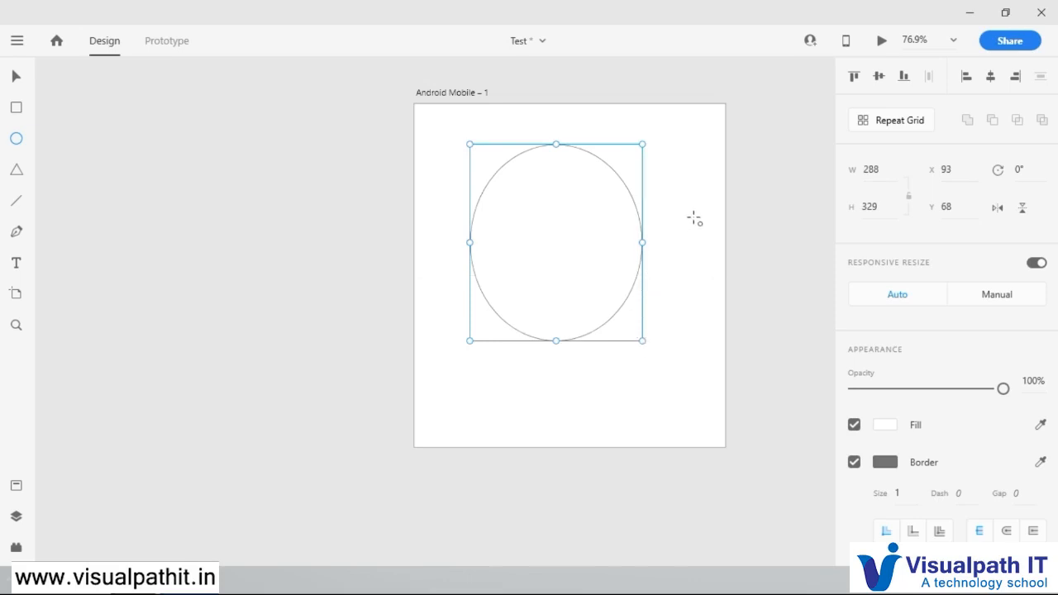
pyautogui.click(16, 76)
pyautogui.moveTo(643, 340)
pyautogui.mouseDown()
pyautogui.moveTo(687, 298)
pyautogui.moveTo(652, 328)
pyautogui.mouseUp()
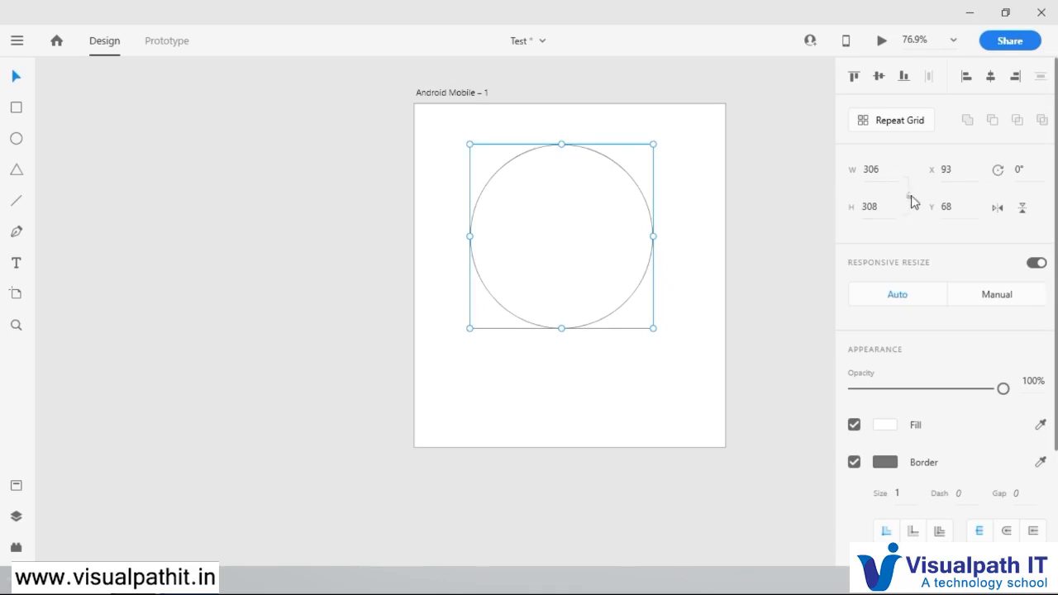
# Step: Lock the circle's aspect ratio, scale it to about 236 × 236 and move it to about X 142, Y 110
pyautogui.click(886, 205)
pyautogui.write('3')
pyautogui.click(909, 197)
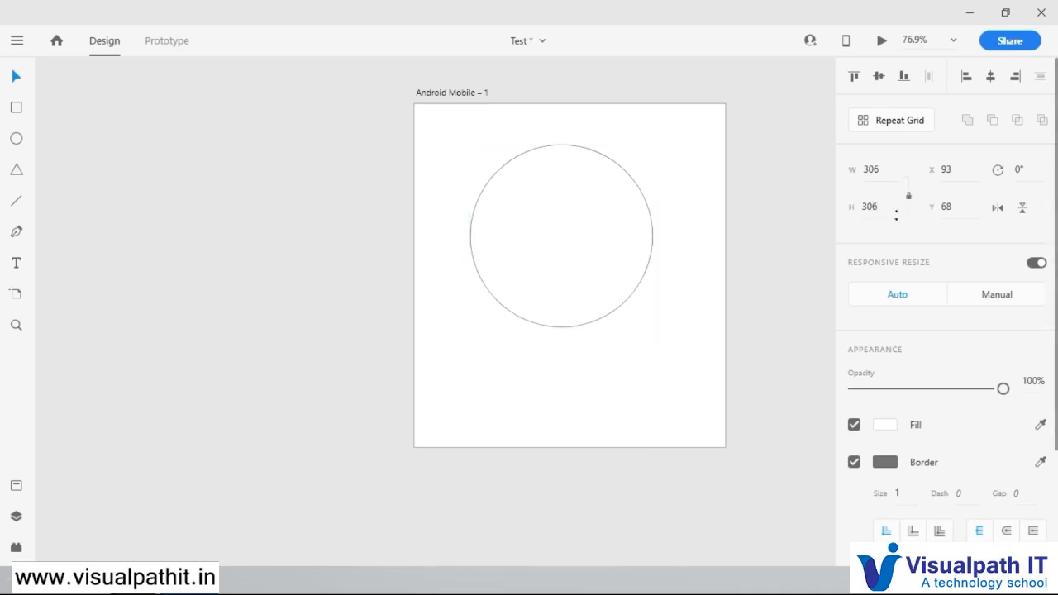
pyautogui.click(633, 294)
pyautogui.moveTo(654, 329); pyautogui.dragTo(609, 348)
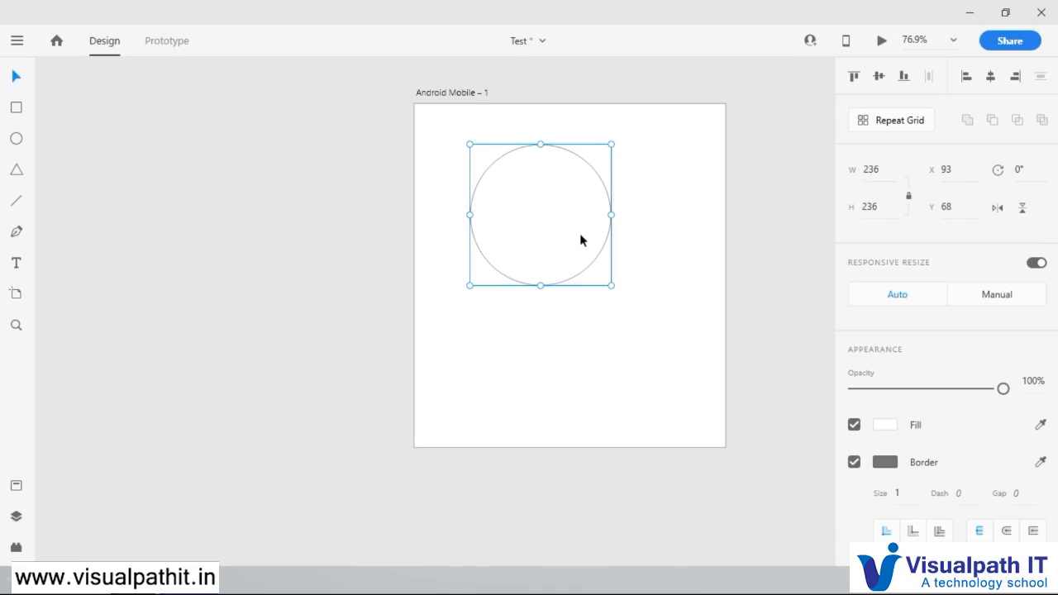
pyautogui.moveTo(580, 277); pyautogui.dragTo(609, 301)
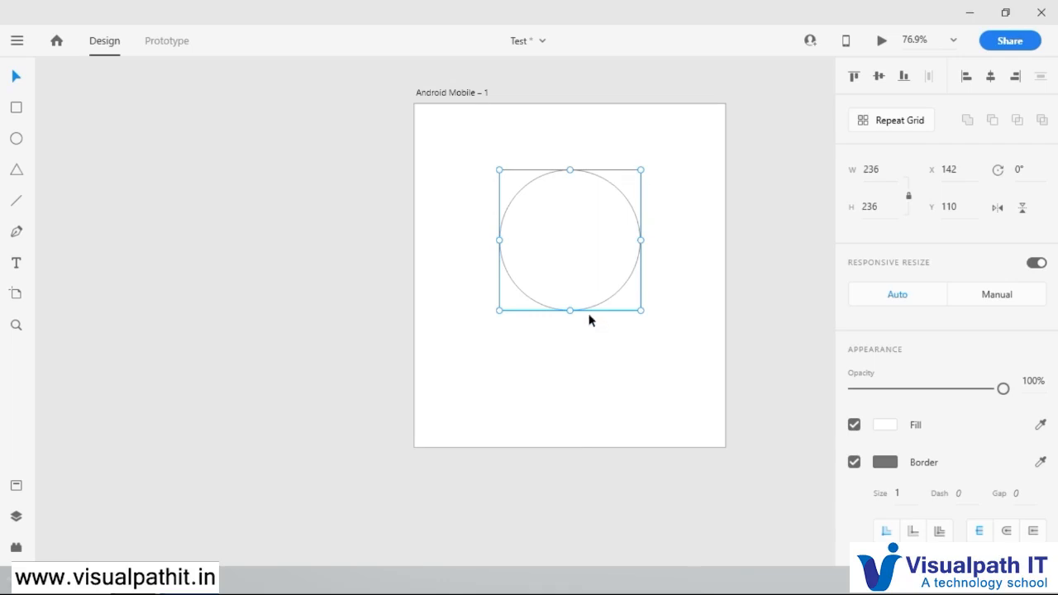
# Step: Fill the circle with solid red #D92F2F and reduce its opacity to 55%
pyautogui.scroll(-3, 977, 382)
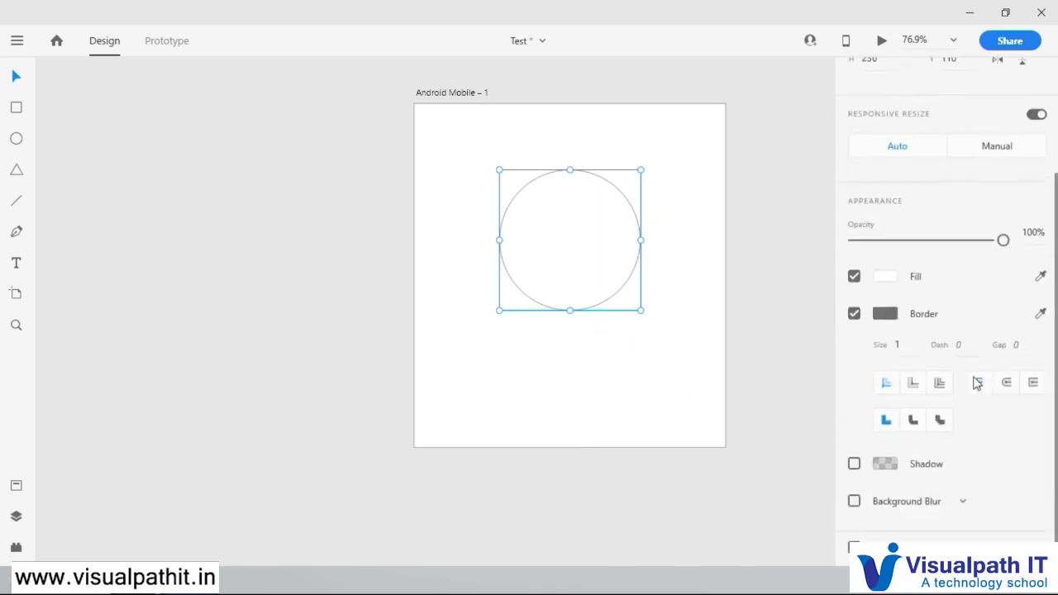
pyautogui.click(886, 279)
pyautogui.click(778, 318)
pyautogui.click(749, 231)
pyautogui.click(758, 203)
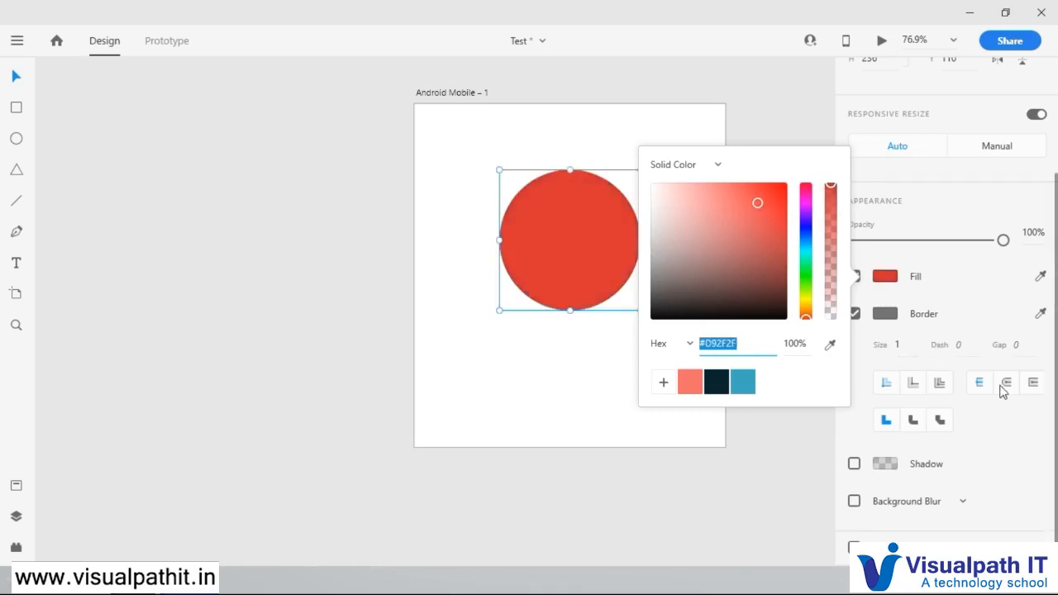
pyautogui.click(968, 345)
pyautogui.moveTo(1003, 240); pyautogui.dragTo(936, 243)
# Step: Add a shadow to the circle in near-black #100202 at 81% opacity
pyautogui.click(854, 465)
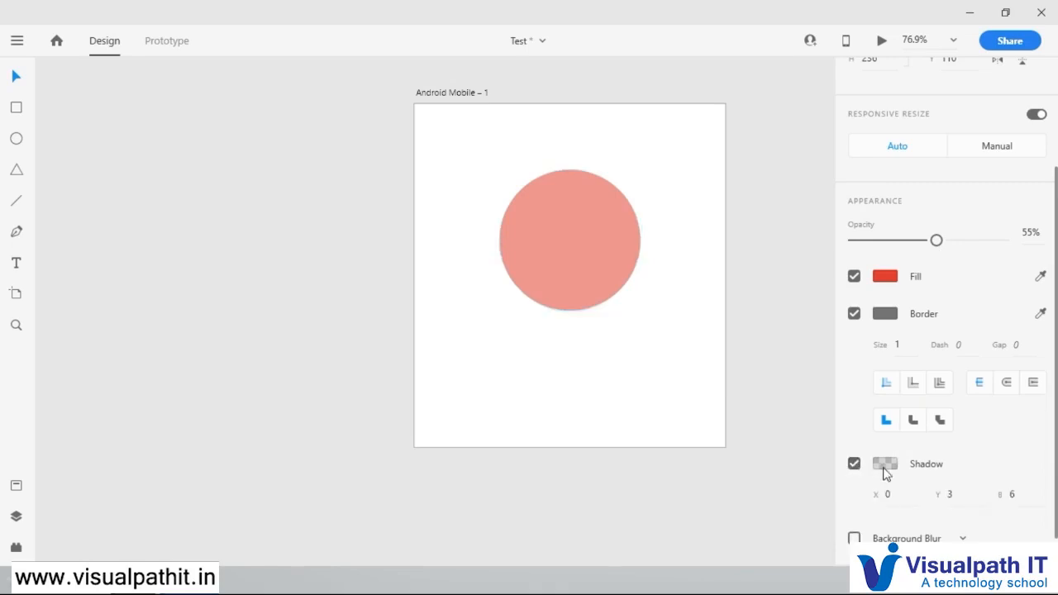
pyautogui.click(884, 464)
pyautogui.click(768, 468)
pyautogui.moveTo(831, 438); pyautogui.dragTo(832, 374)
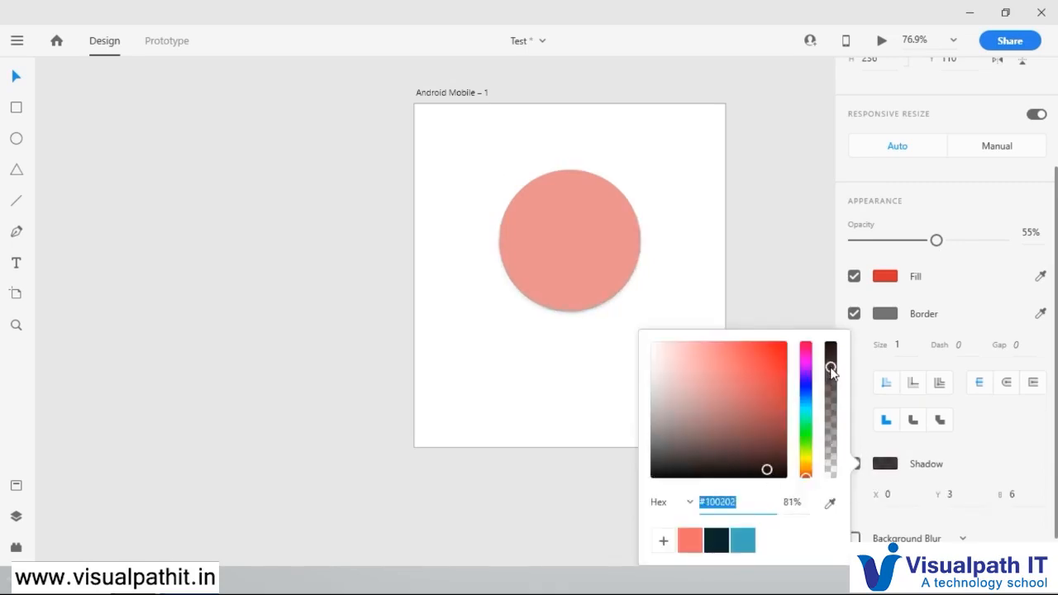
pyautogui.click(997, 422)
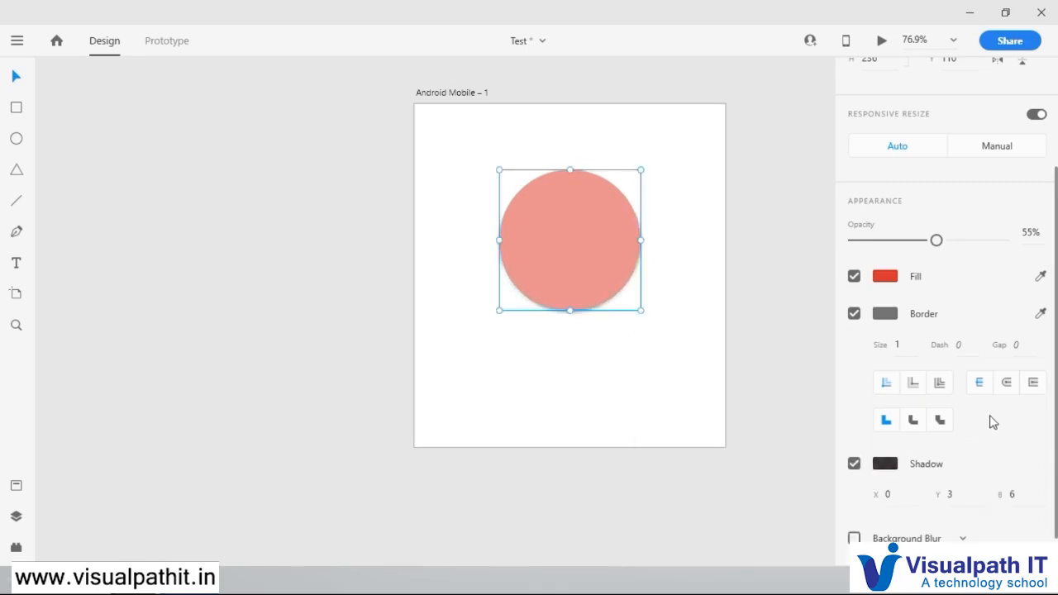
# Step: Enable the blur effect on the circle and change its type to Object Blur
pyautogui.click(853, 539)
pyautogui.click(909, 538)
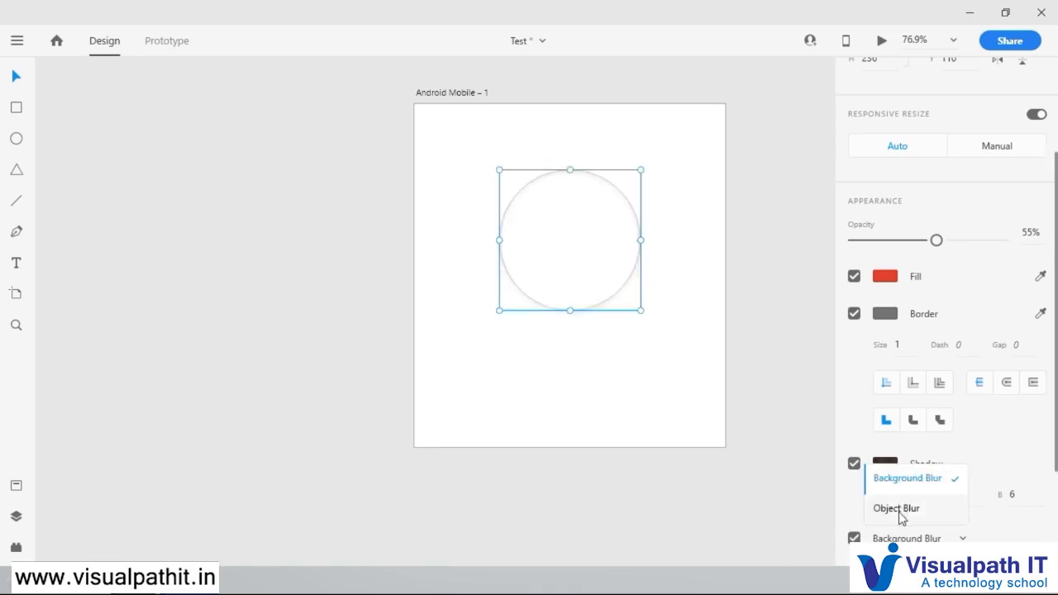
pyautogui.click(899, 509)
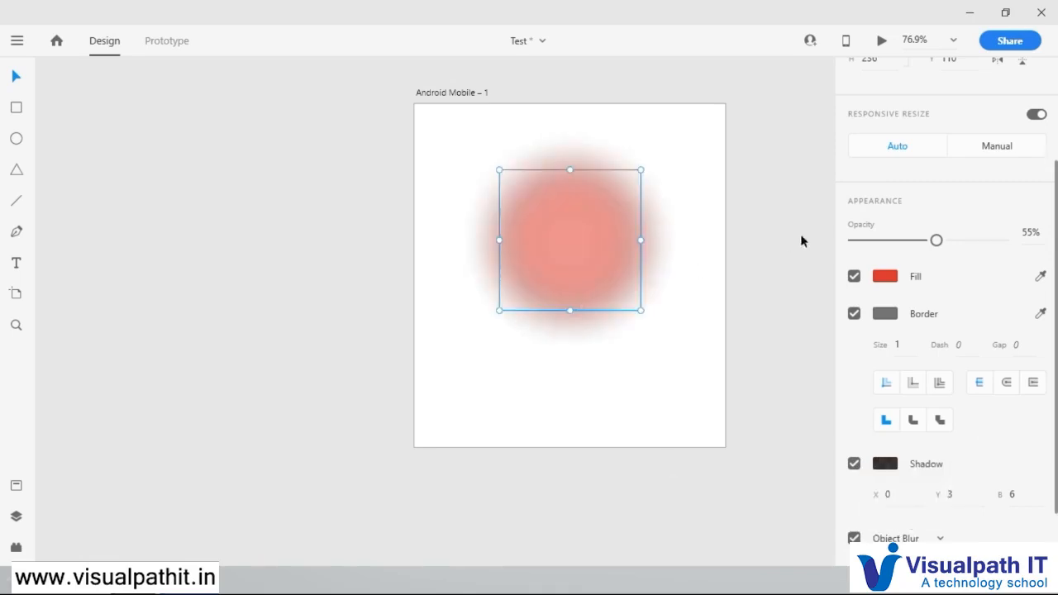
pyautogui.click(592, 238)
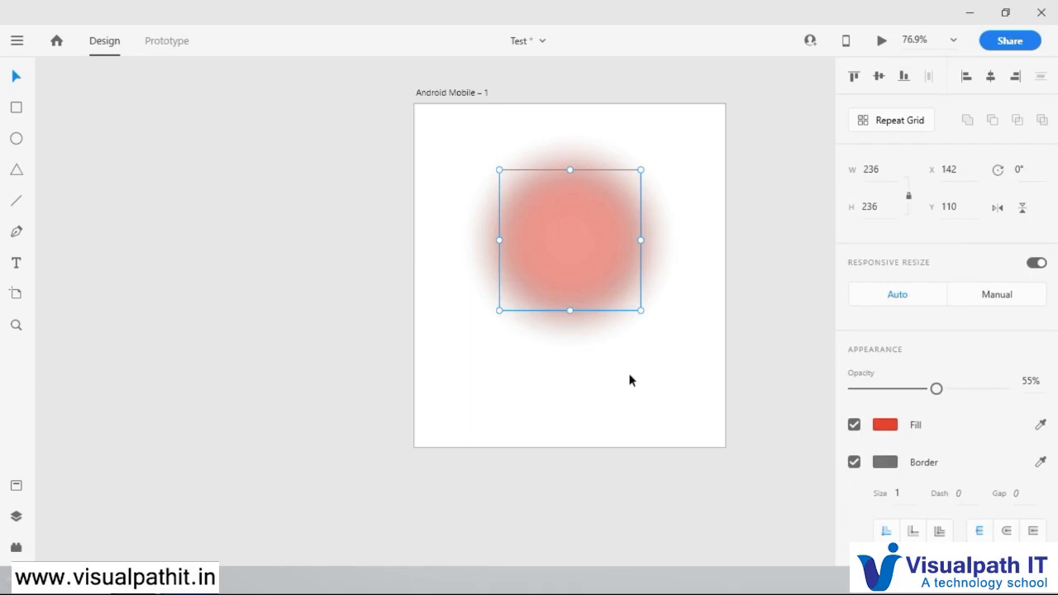
# Step: Turn the blurred circle into a repeat grid and extend it downward to a height of about 542
pyautogui.click(897, 121)
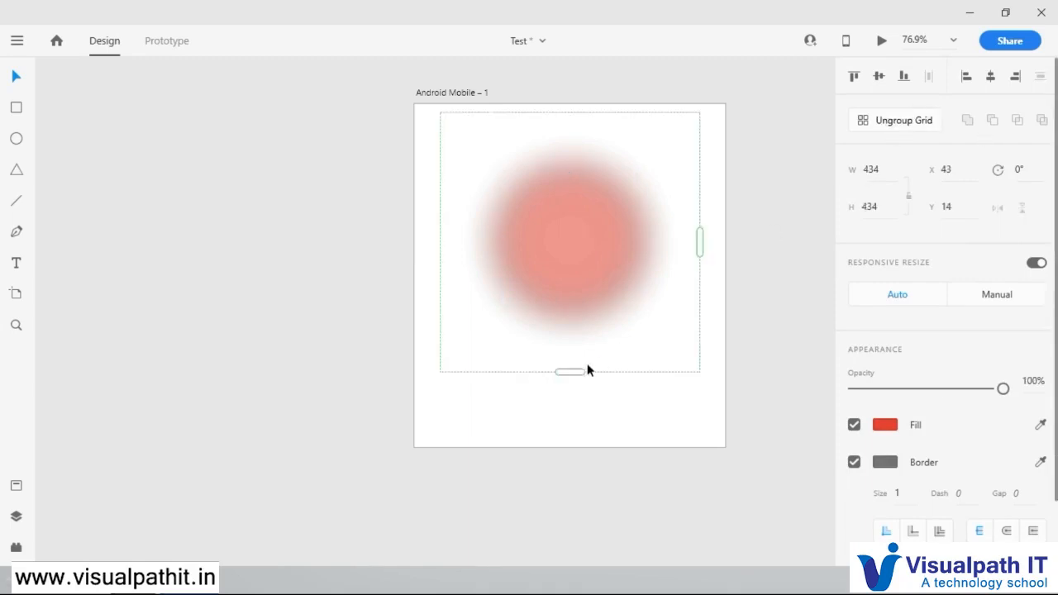
pyautogui.moveTo(572, 372); pyautogui.dragTo(580, 439)
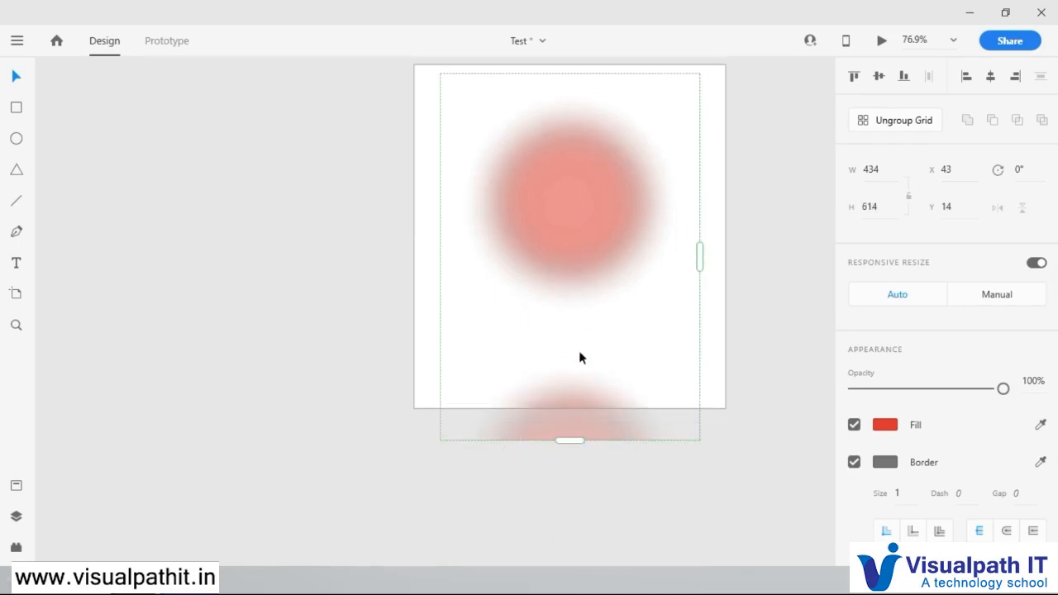
pyautogui.moveTo(581, 343); pyautogui.dragTo(594, 281)
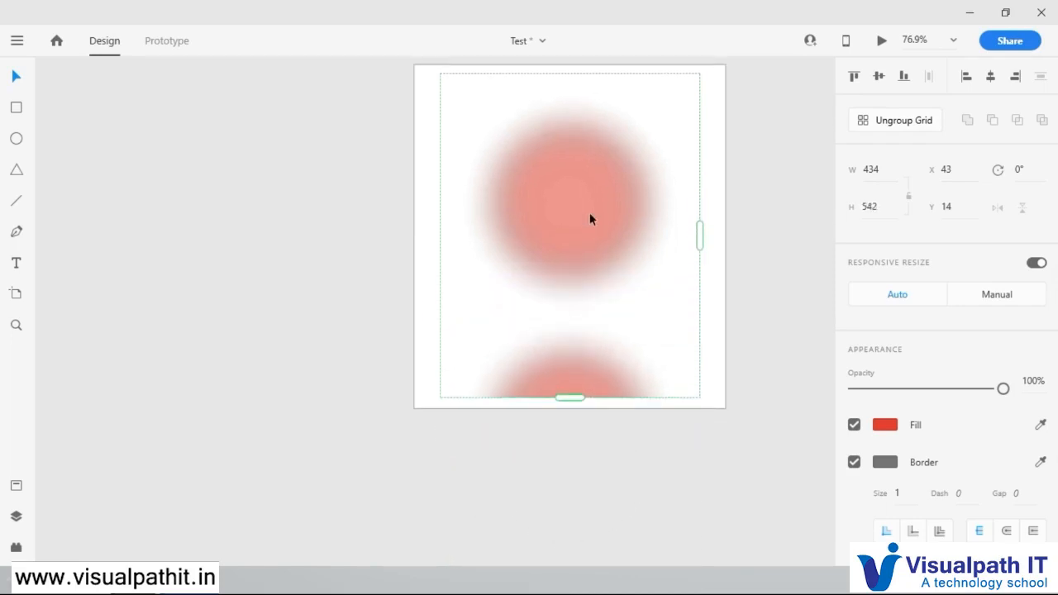
pyautogui.click(753, 248)
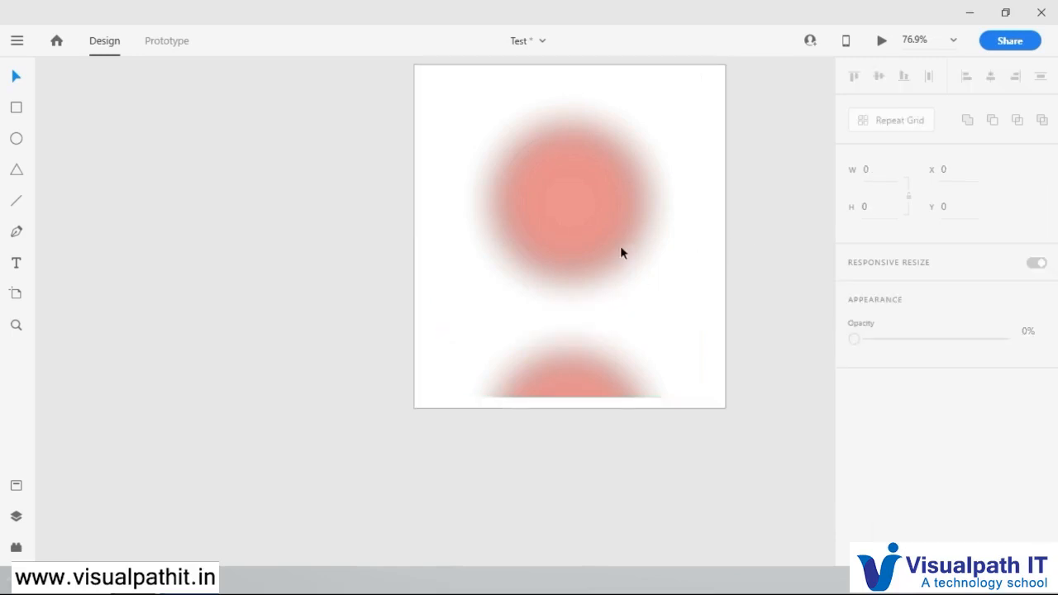
# Step: Move the repeat grid to about X 55, Y -29 and extend its height to about 696
pyautogui.click(601, 206)
pyautogui.moveTo(600, 201); pyautogui.dragTo(601, 252)
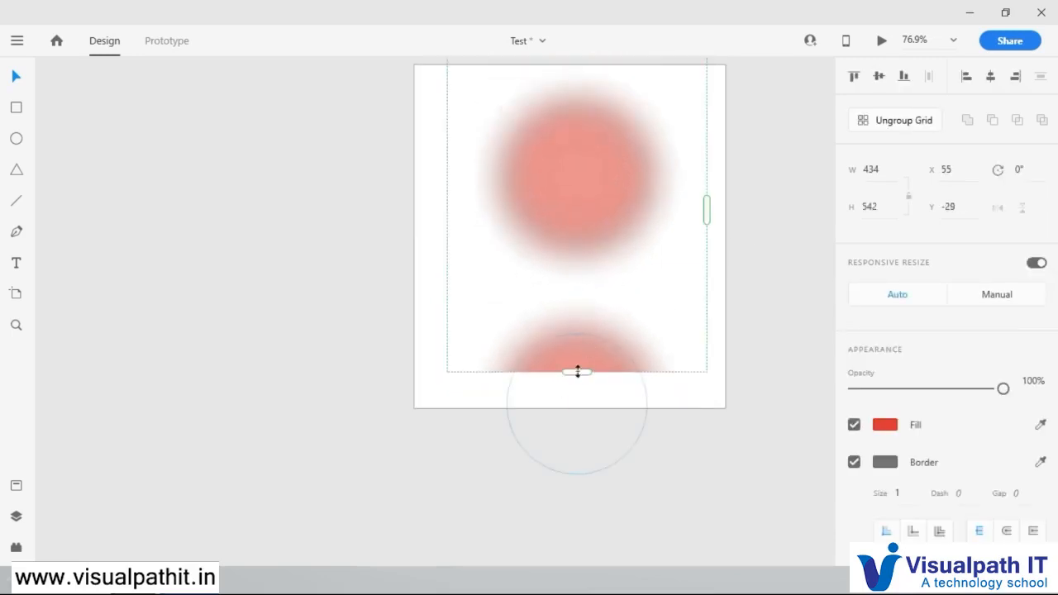
pyautogui.moveTo(577, 376); pyautogui.dragTo(581, 474)
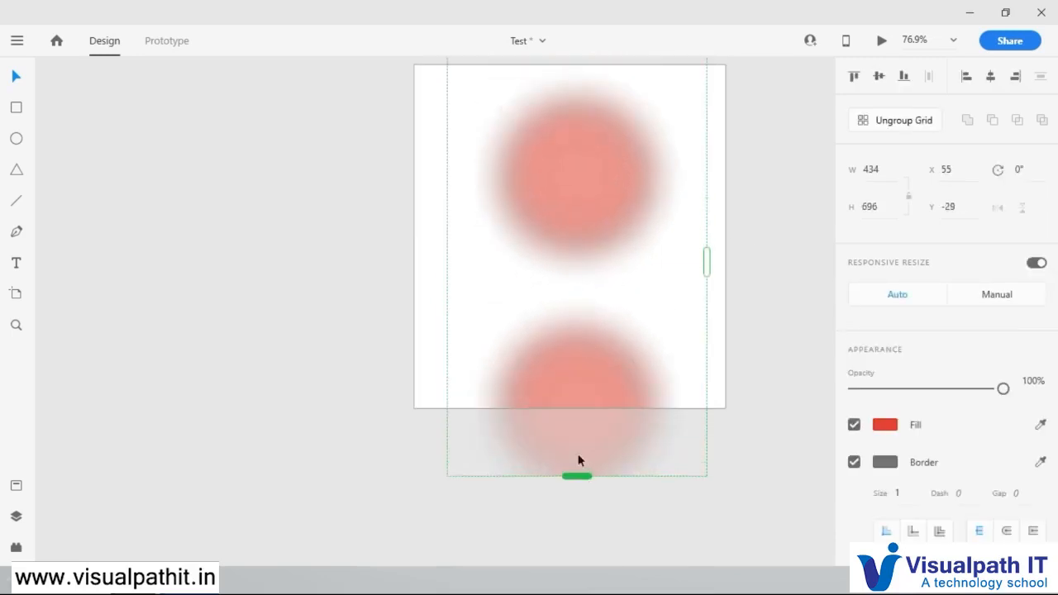
pyautogui.click(362, 274)
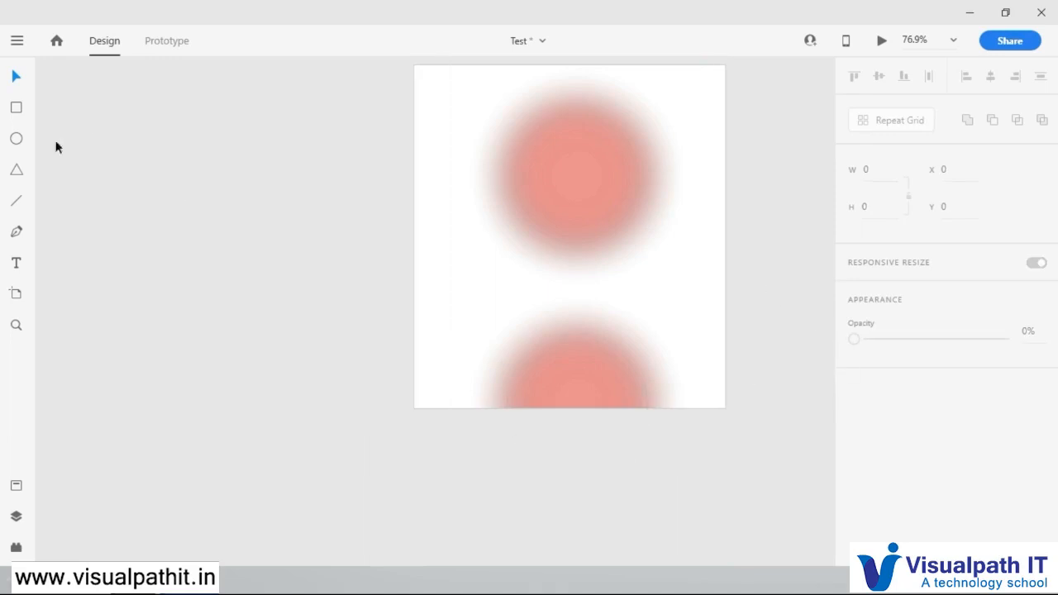
# Step: Replace the repeat grid with an equilateral triangle of about 259 × 224 drawn with the Polygon tool
pyautogui.click(559, 185)
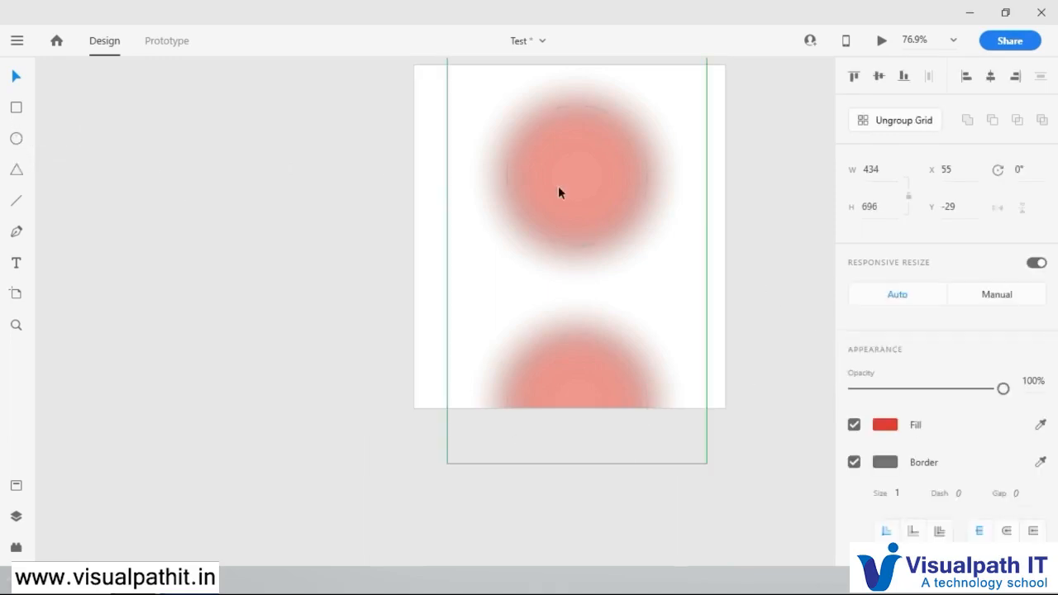
pyautogui.press('Delete')
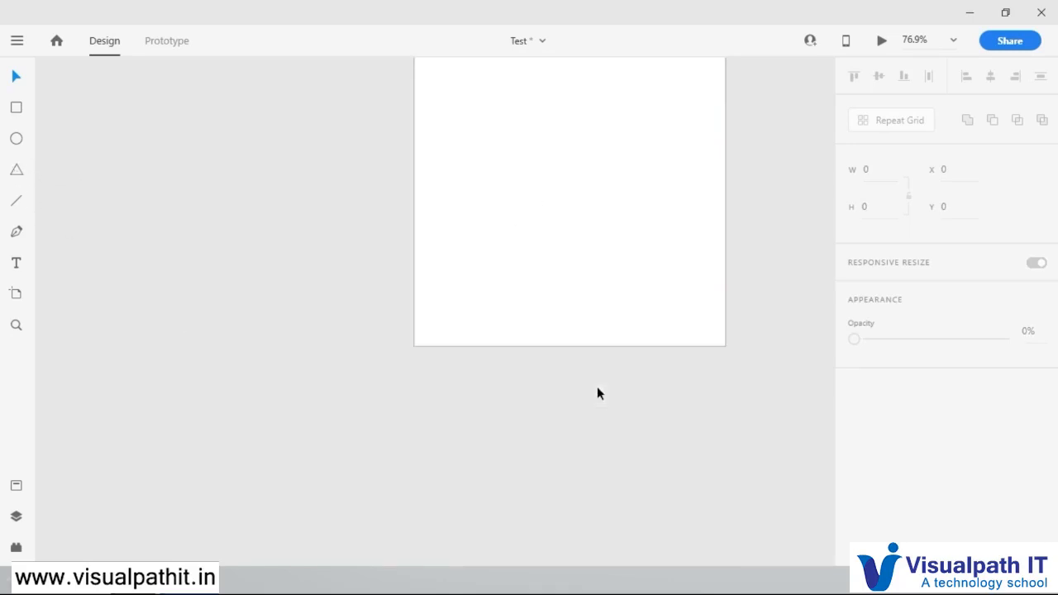
pyautogui.click(16, 171)
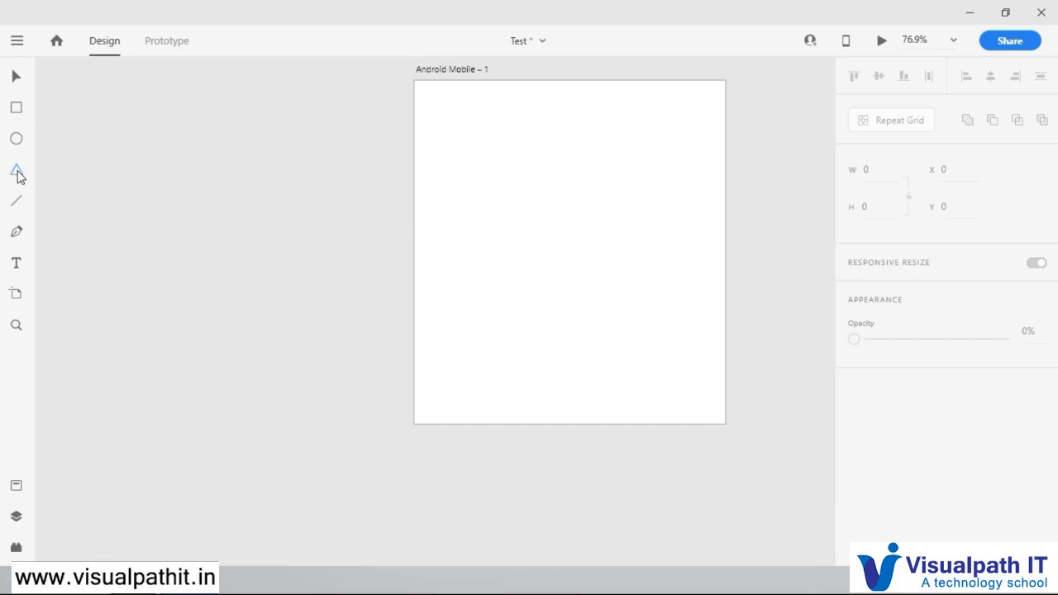
pyautogui.moveTo(489, 119); pyautogui.dragTo(656, 229)
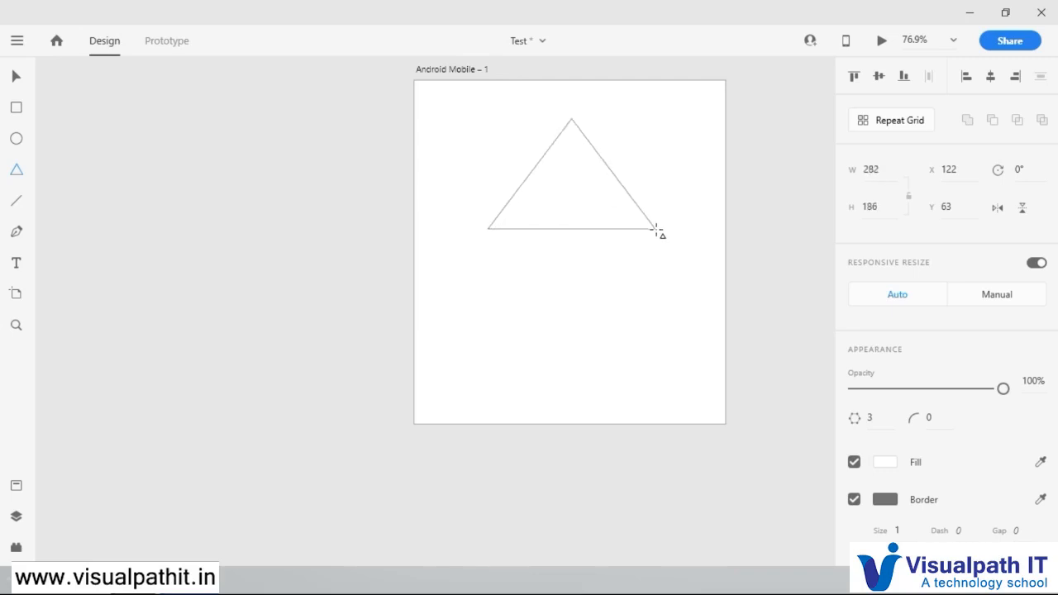
pyautogui.press('shift')
pyautogui.moveTo(656, 229)
pyautogui.mouseDown()
pyautogui.moveTo(586, 156)
pyautogui.moveTo(736, 316)
pyautogui.moveTo(573, 165)
pyautogui.moveTo(673, 250)
pyautogui.moveTo(678, 323)
pyautogui.moveTo(683, 253)
pyautogui.moveTo(706, 286)
pyautogui.moveTo(617, 210)
pyautogui.moveTo(667, 257)
pyautogui.mouseUp()
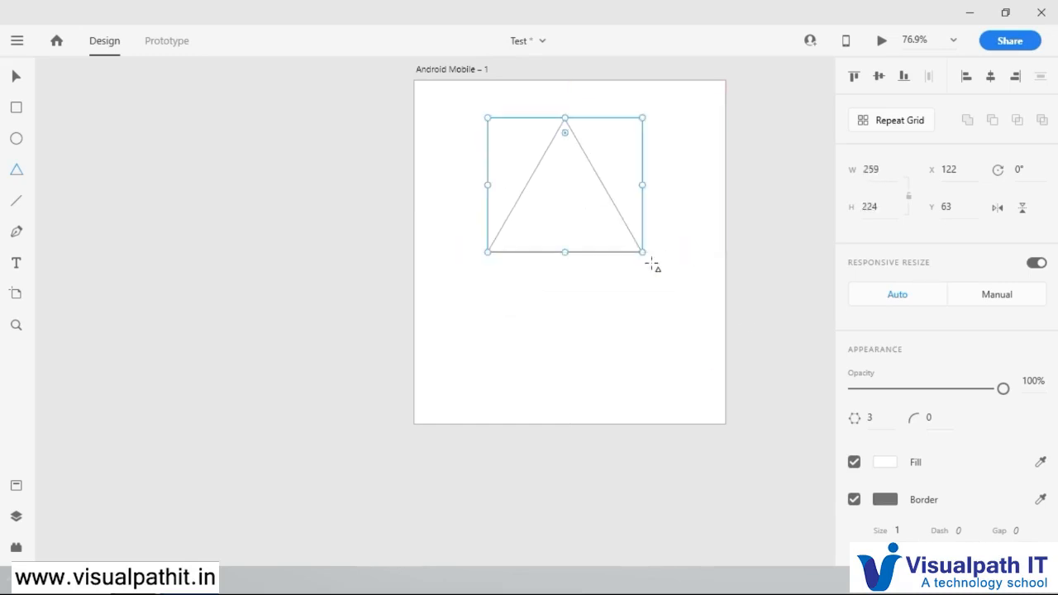
pyautogui.click(15, 76)
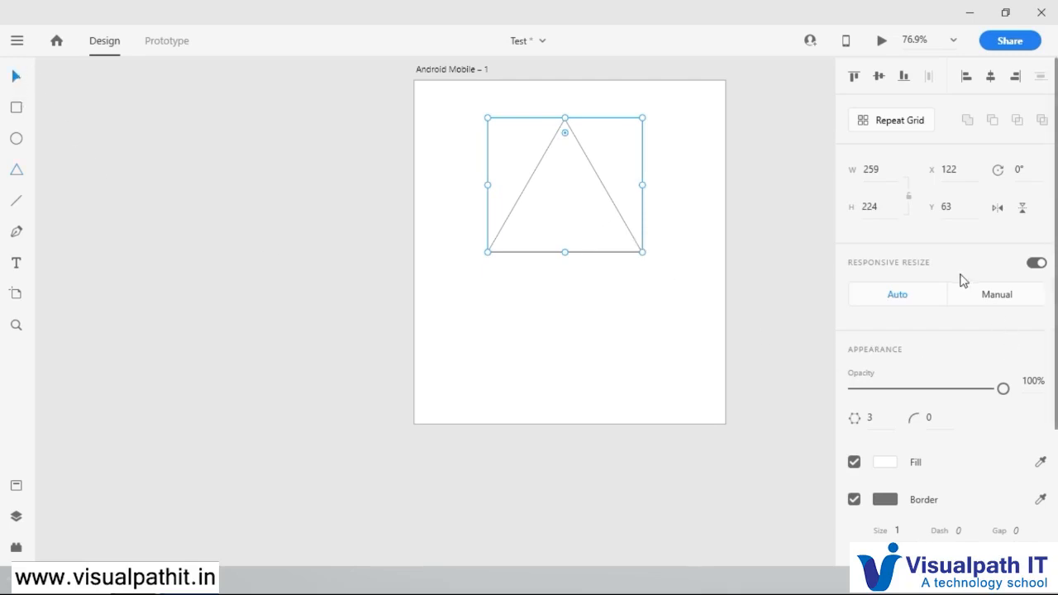
# Step: Set the triangle's side count to 7
pyautogui.scroll(-5, 959, 279)
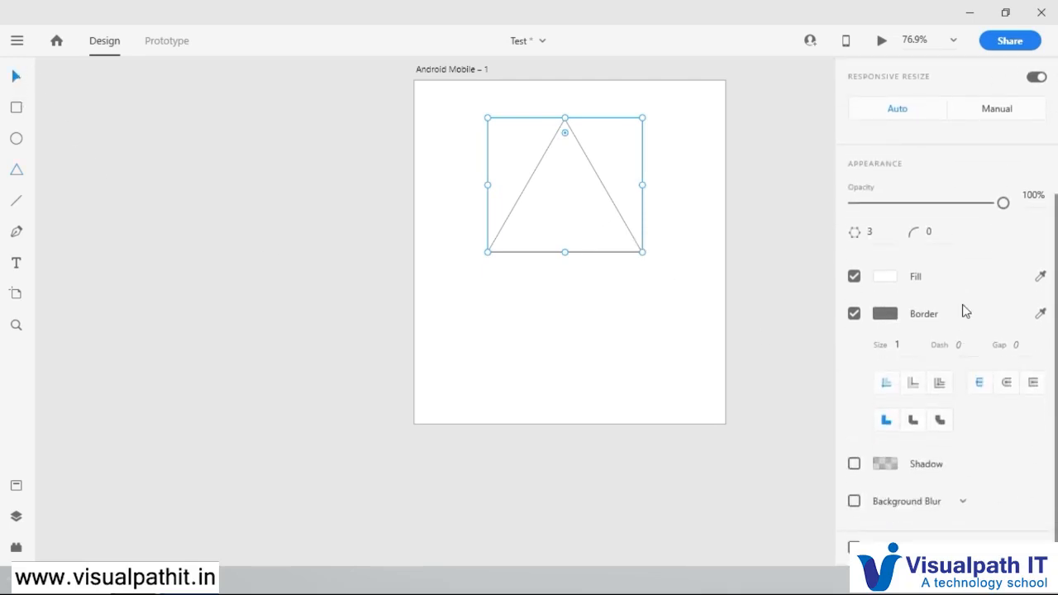
pyautogui.scroll(2, 937, 304)
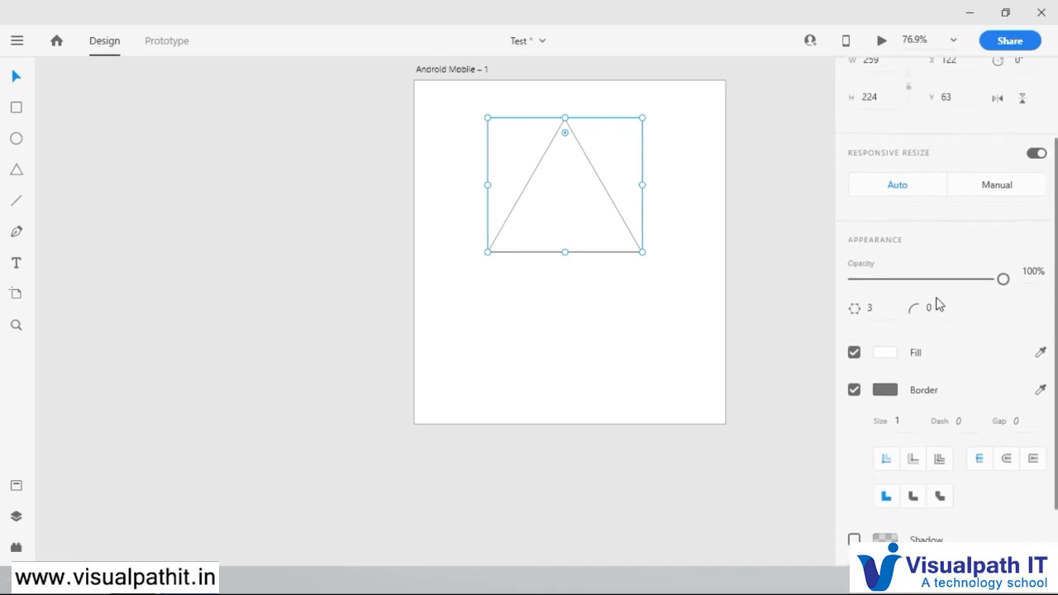
pyautogui.click(884, 306)
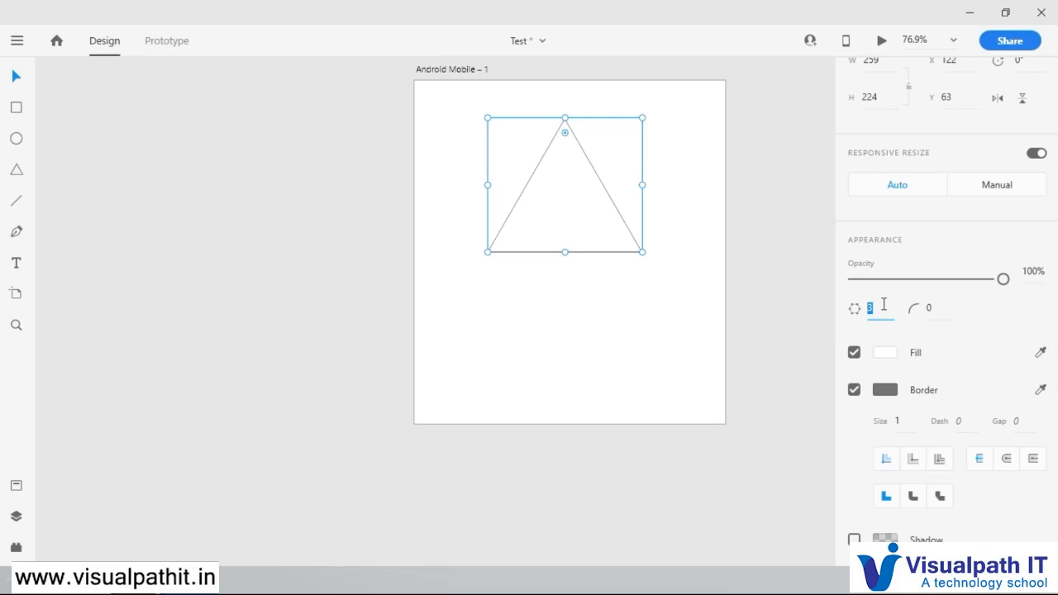
pyautogui.press('Return')
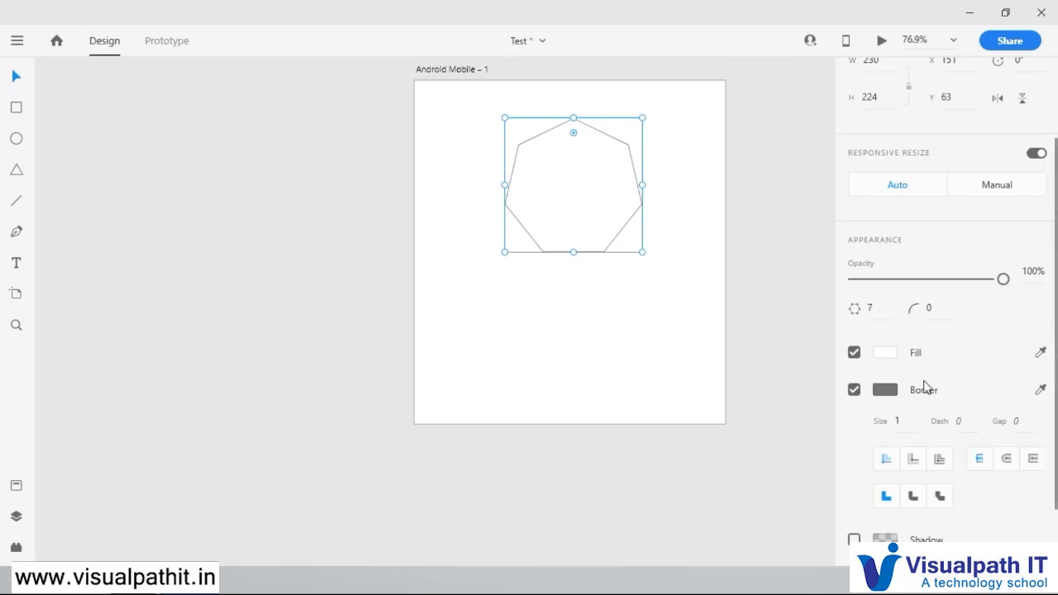
# Step: Set the polygon's side count to 5
pyautogui.click(885, 309)
pyautogui.write('5')
pyautogui.press('Return')
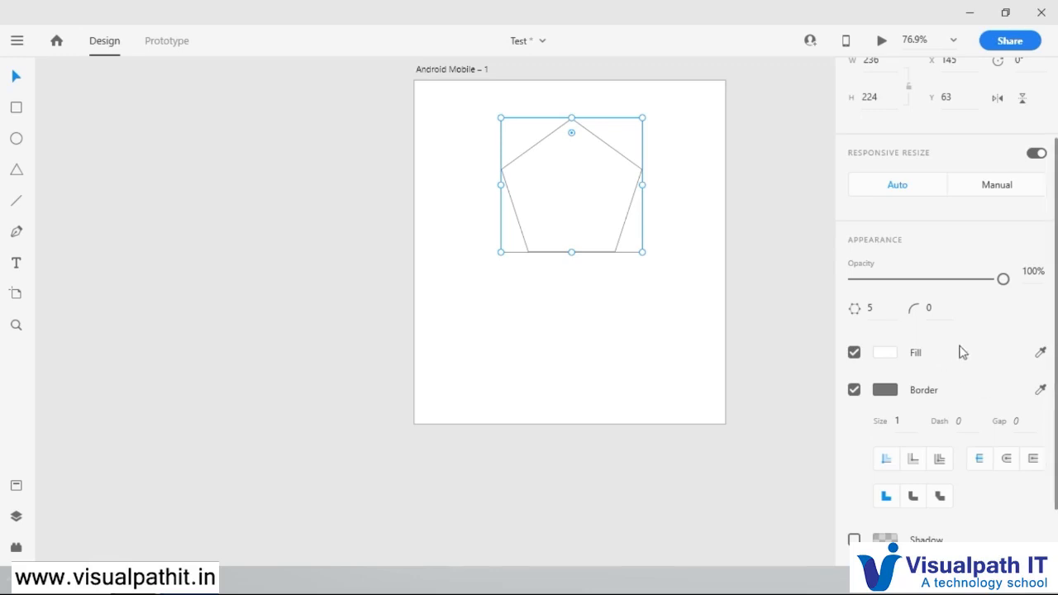
# Step: Round the pentagon's corners to a radius of 100 and move the shape to about X 142, Y 124
pyautogui.moveTo(572, 135); pyautogui.dragTo(582, 207)
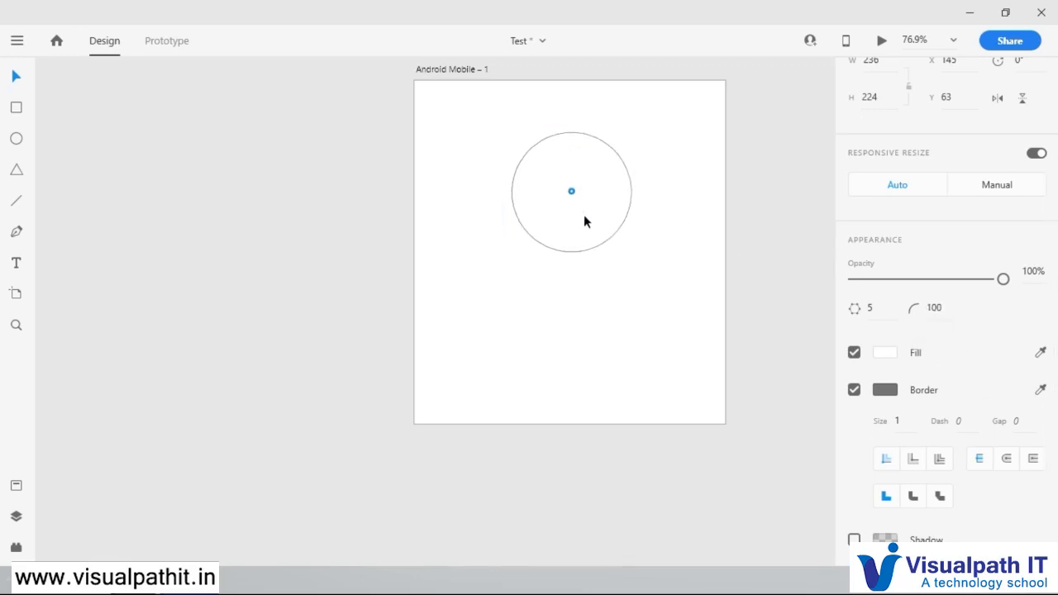
pyautogui.moveTo(584, 220); pyautogui.dragTo(584, 221)
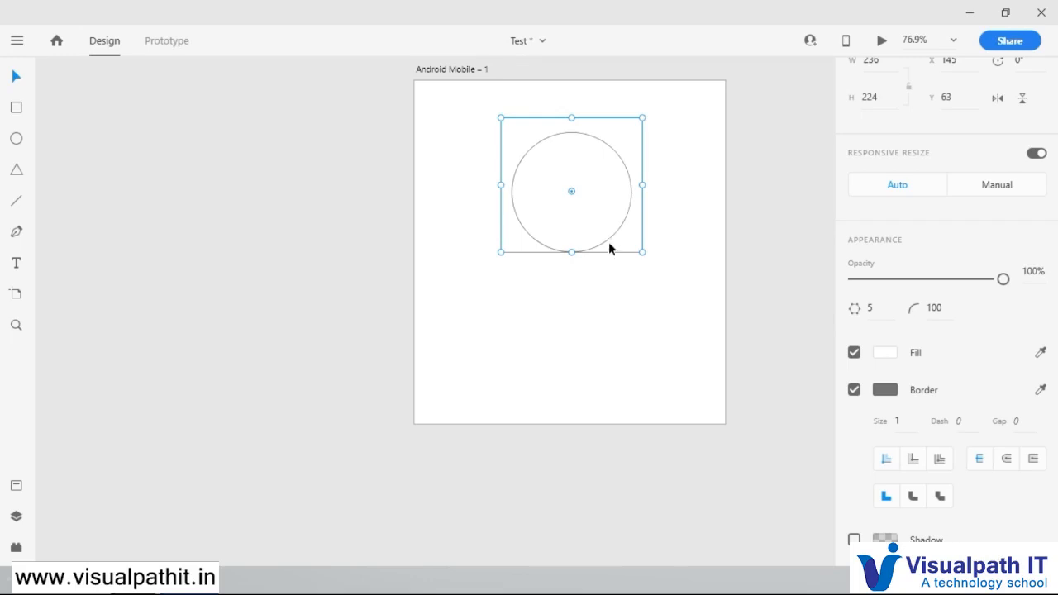
pyautogui.moveTo(607, 255)
pyautogui.mouseDown()
pyautogui.moveTo(600, 300)
pyautogui.moveTo(617, 248)
pyautogui.moveTo(609, 275)
pyautogui.mouseUp()
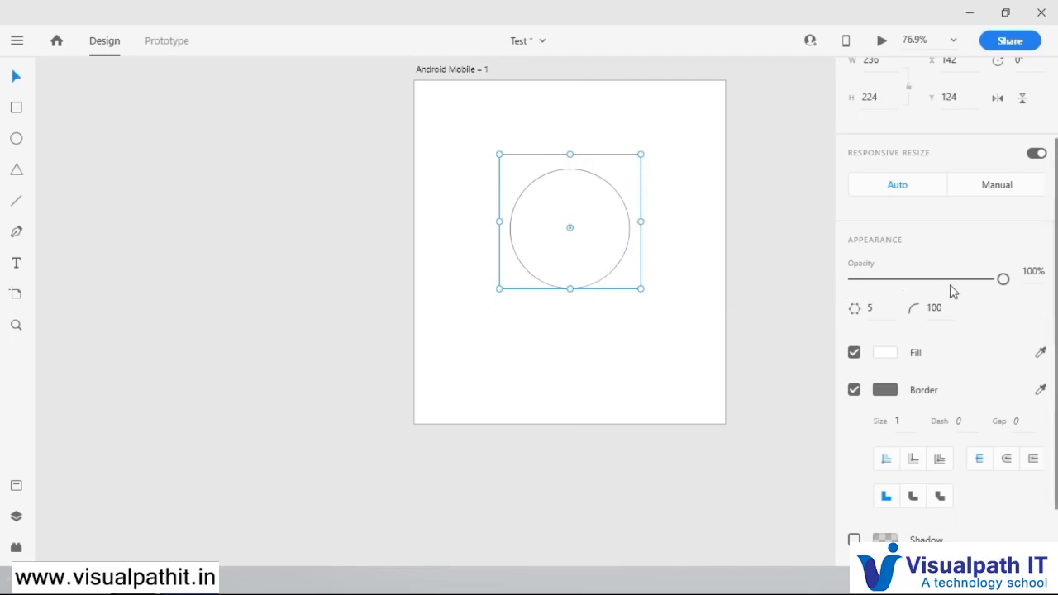
# Step: Fill the rounded polygon with dark red #822424 and give it a near-black #0F0707 border of size 8
pyautogui.click(886, 353)
pyautogui.click(749, 327)
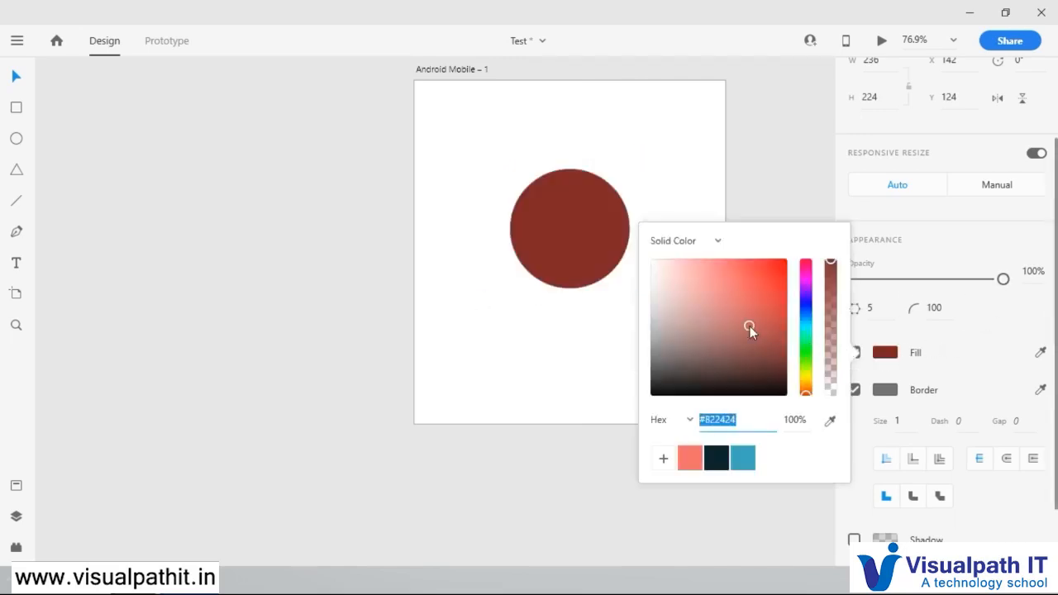
pyautogui.click(886, 390)
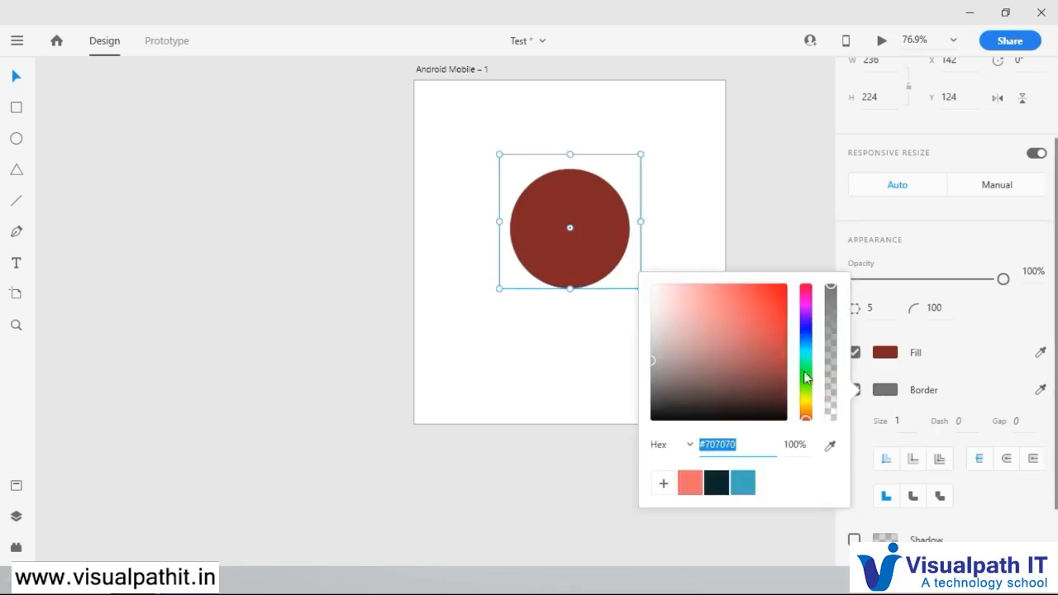
pyautogui.moveTo(760, 361); pyautogui.dragTo(722, 413)
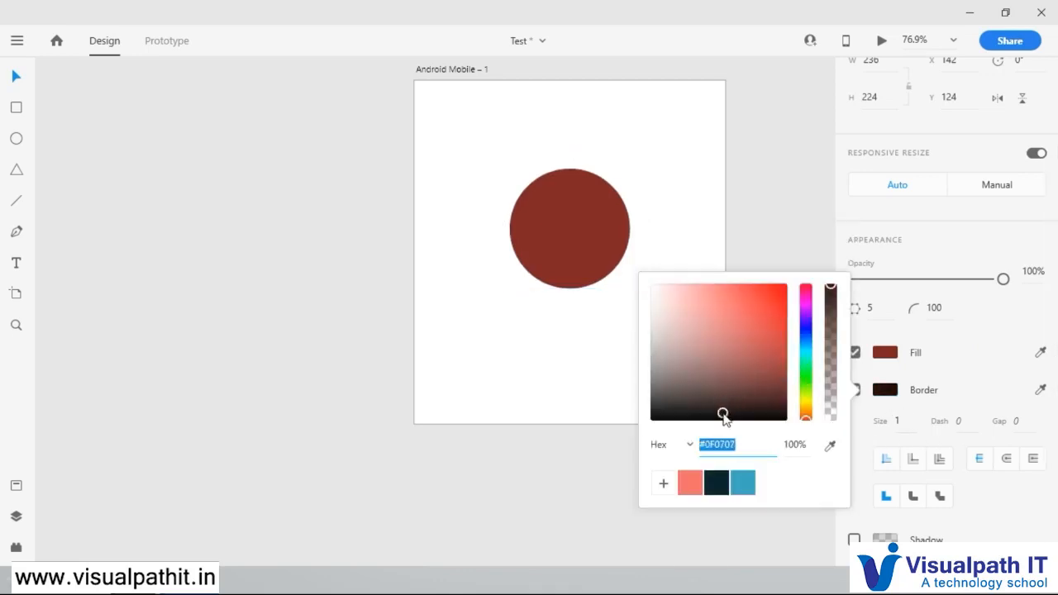
pyautogui.click(906, 421)
pyautogui.write('8')
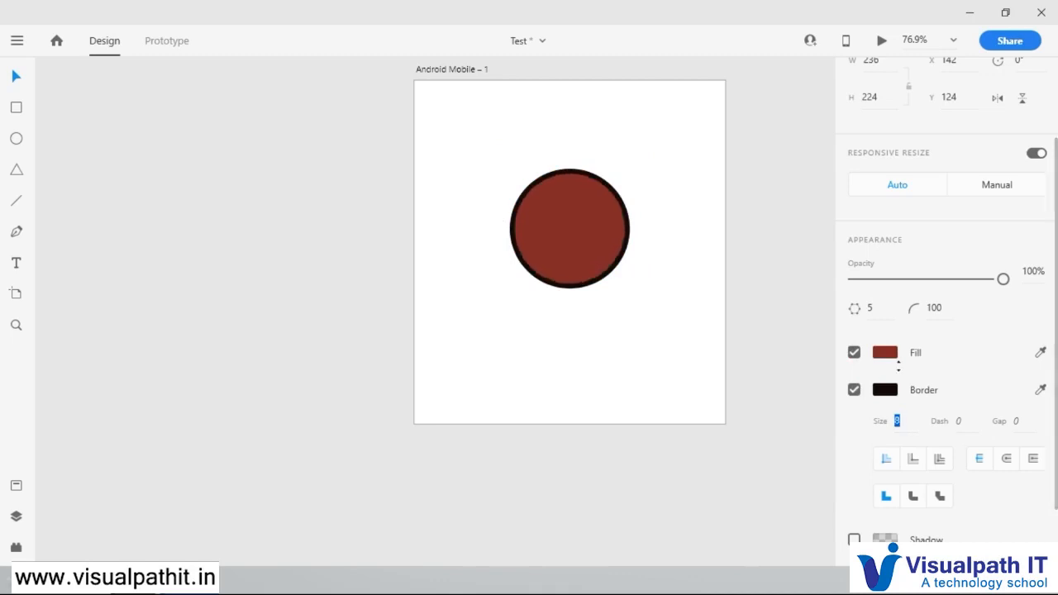
# Step: Add a drop shadow to the rounded polygon in dark brown #291F1F at 68% opacity
pyautogui.click(854, 539)
pyautogui.click(884, 540)
pyautogui.moveTo(832, 431); pyautogui.dragTo(834, 386)
pyautogui.moveTo(770, 373); pyautogui.dragTo(782, 346)
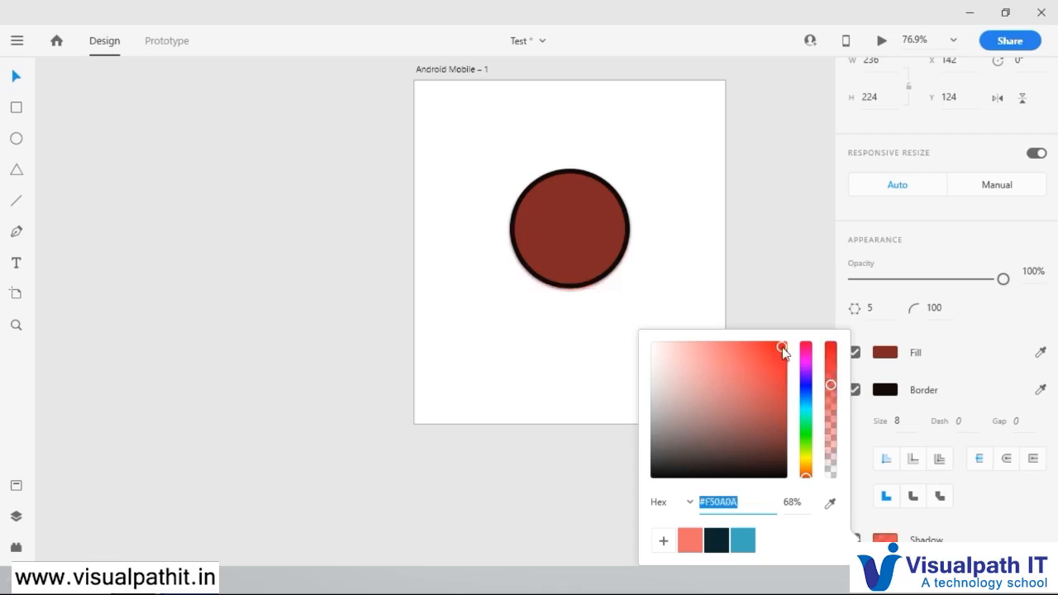
pyautogui.click(684, 457)
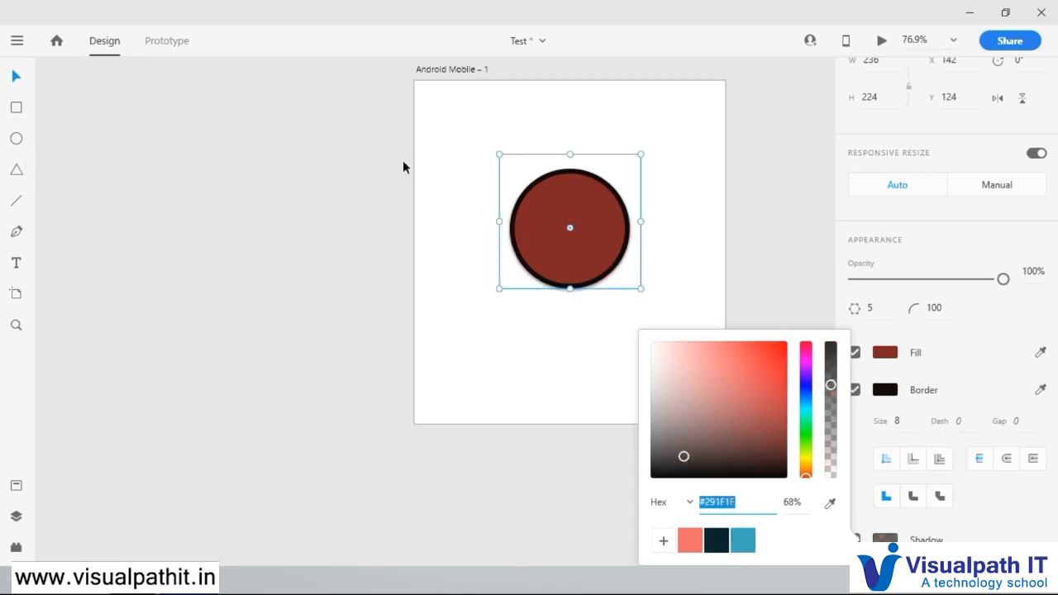
# Step: Delete the rounded polygon from the Android Mobile artboard
pyautogui.click(402, 172)
pyautogui.click(554, 217)
pyautogui.press('Delete')
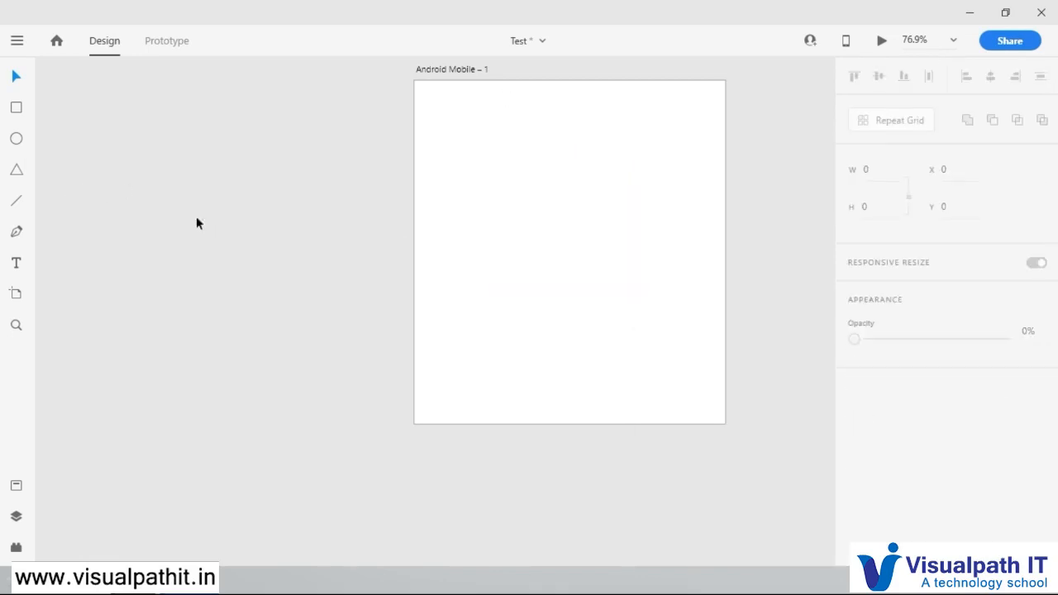
# Step: Draw a vertical line about 341 long on the artboard and move it to about X 250.5, Y 97.5
pyautogui.click(17, 202)
pyautogui.moveTo(532, 124)
pyautogui.mouseDown()
pyautogui.moveTo(603, 293)
pyautogui.moveTo(463, 250)
pyautogui.moveTo(653, 174)
pyautogui.moveTo(592, 241)
pyautogui.moveTo(536, 133)
pyautogui.moveTo(591, 265)
pyautogui.moveTo(626, 291)
pyautogui.moveTo(607, 349)
pyautogui.moveTo(568, 329)
pyautogui.moveTo(560, 290)
pyautogui.moveTo(532, 317)
pyautogui.moveTo(677, 140)
pyautogui.mouseUp()
pyautogui.moveTo(600, 234); pyautogui.dragTo(524, 329)
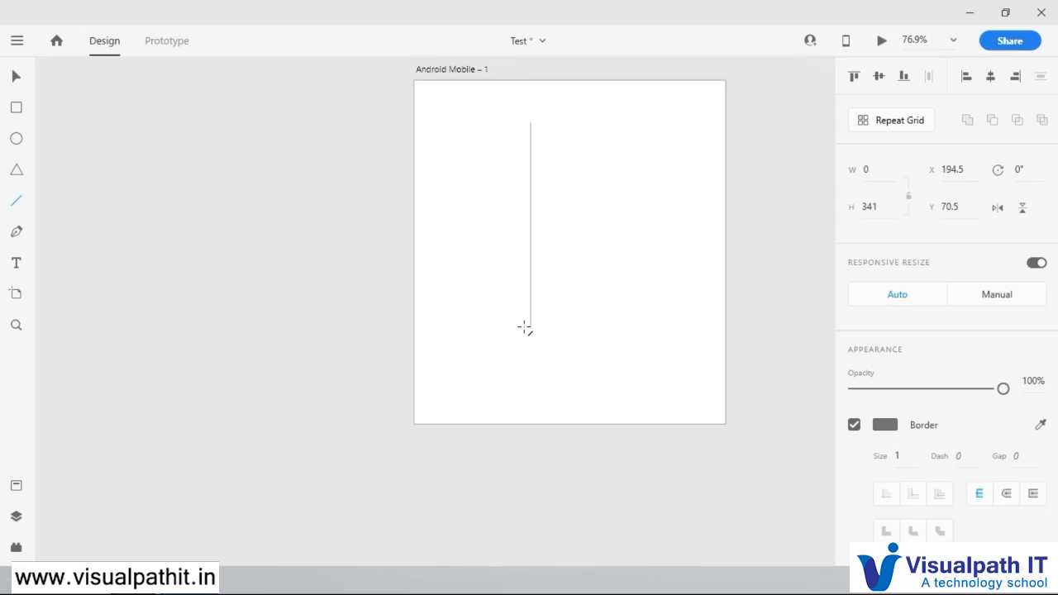
pyautogui.moveTo(524, 327); pyautogui.dragTo(526, 329)
pyautogui.click(17, 77)
pyautogui.moveTo(531, 213); pyautogui.dragTo(565, 229)
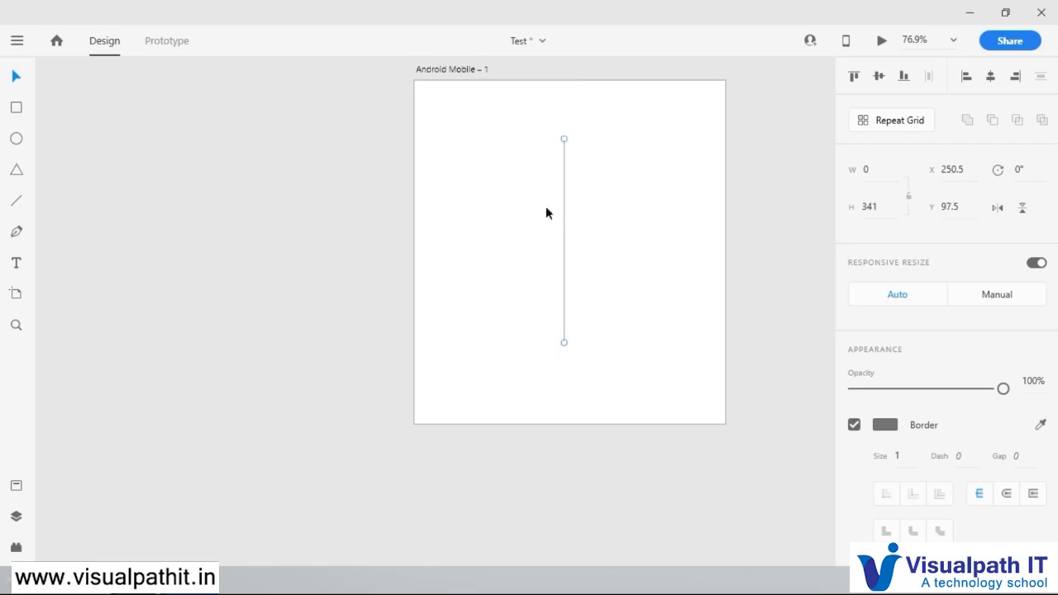
# Step: Thicken the line's border to size 24 and colour it red #CE1515
pyautogui.moveTo(897, 458)
pyautogui.mouseDown()
pyautogui.moveTo(891, 19)
pyautogui.moveTo(926, 416)
pyautogui.moveTo(903, 169)
pyautogui.moveTo(903, 206)
pyautogui.mouseUp()
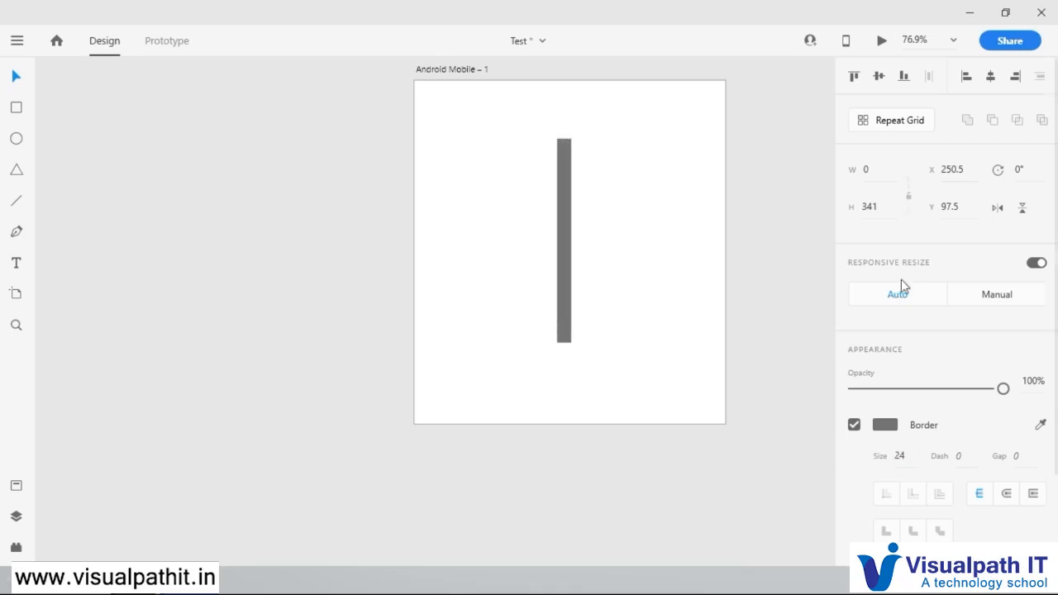
pyautogui.click(887, 427)
pyautogui.click(774, 345)
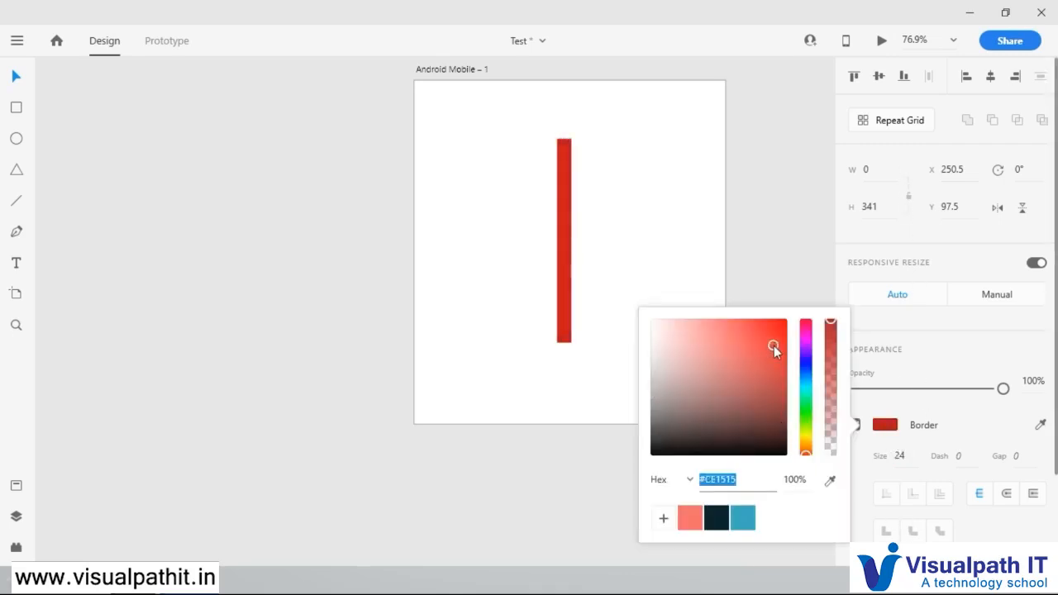
pyautogui.click(743, 256)
# Step: Repeat the red line horizontally into five bars about 208 wide overall with Repeat Grid, then ungroup the grid
pyautogui.click(561, 177)
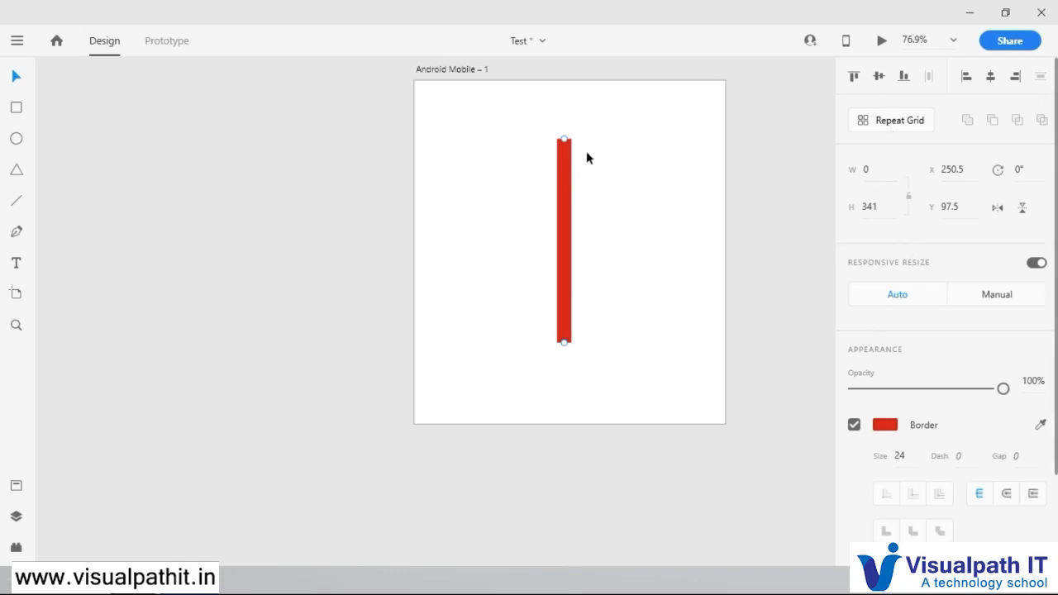
pyautogui.click(891, 121)
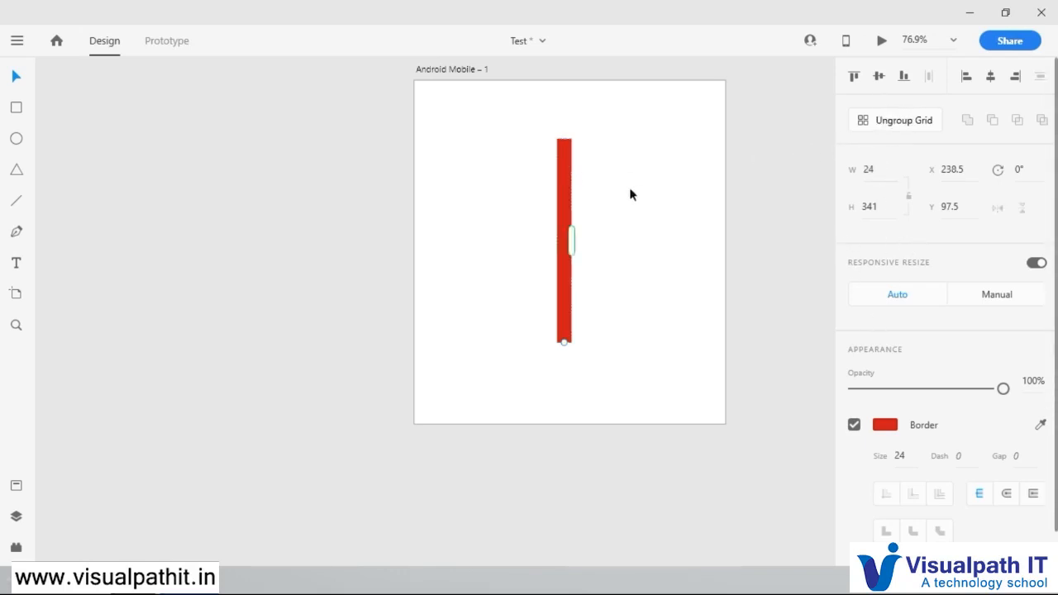
pyautogui.moveTo(572, 239); pyautogui.dragTo(683, 232)
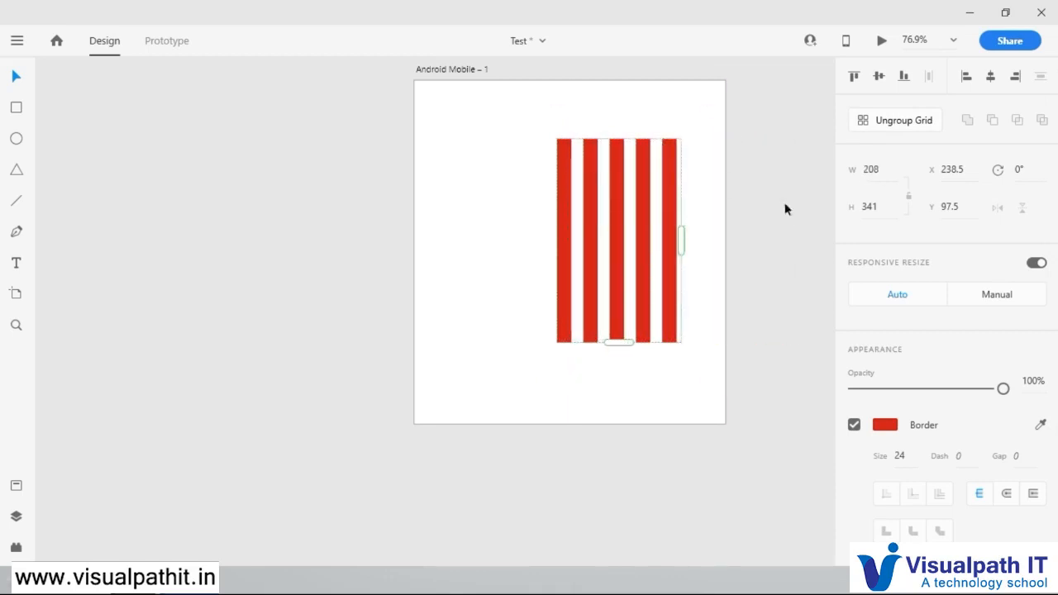
pyautogui.click(903, 126)
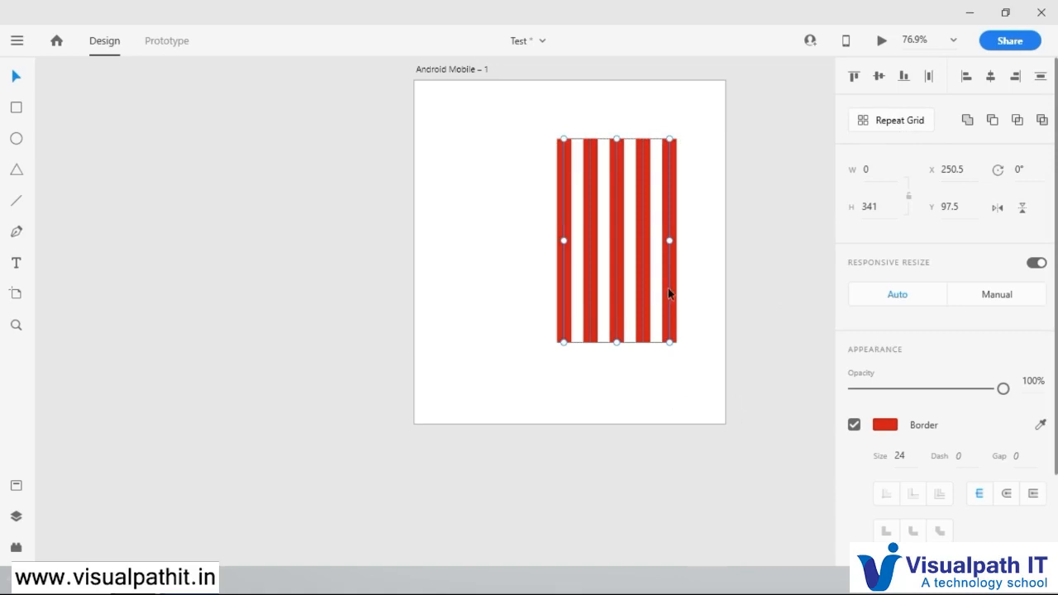
# Step: Add a black shadow to the five red bars and raise its opacity so it looks much darker
pyautogui.scroll(-3, 888, 491)
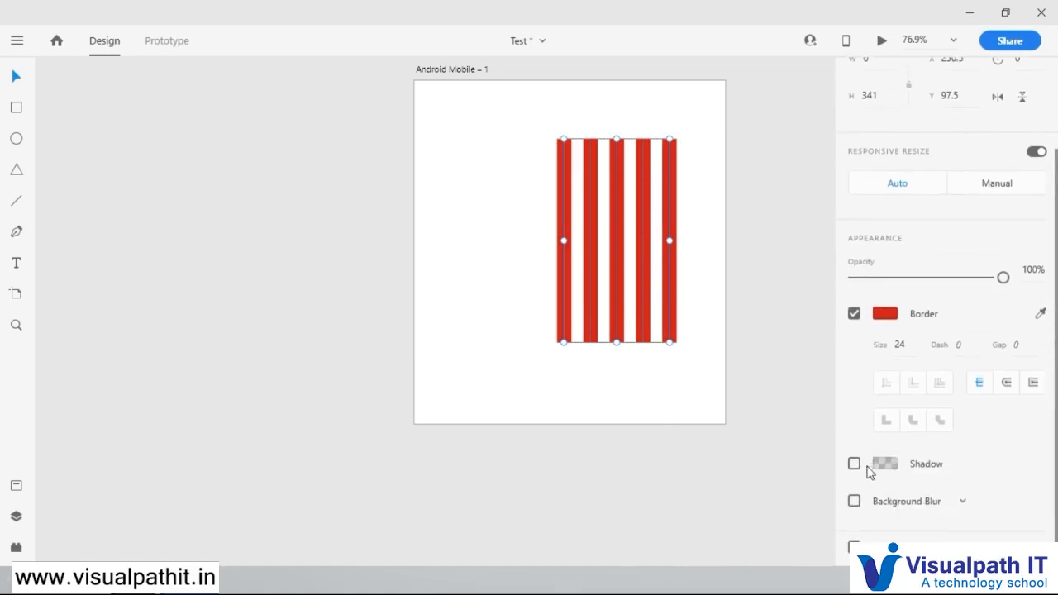
pyautogui.click(855, 463)
pyautogui.click(882, 466)
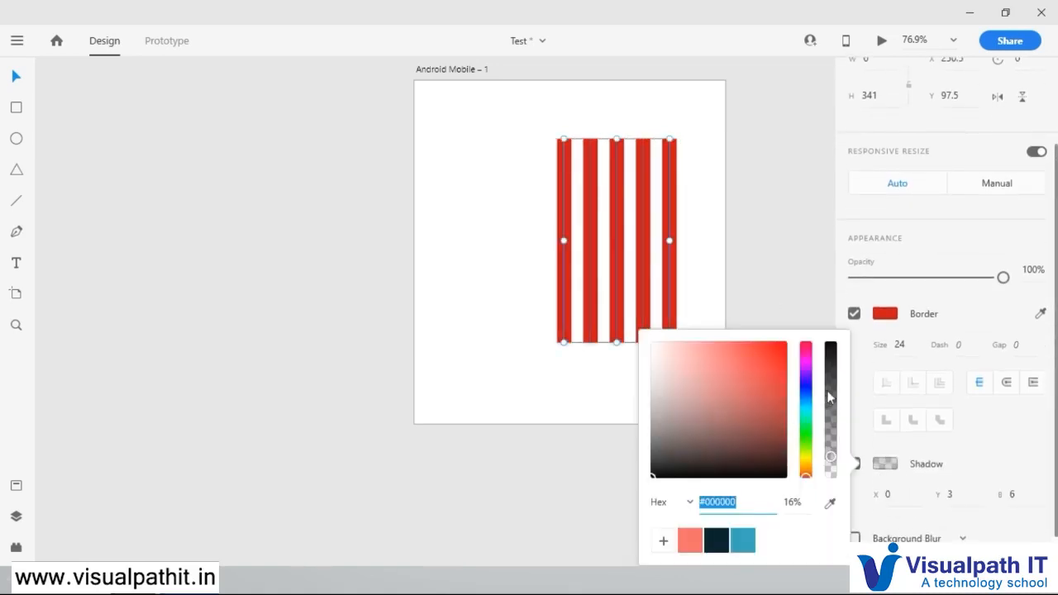
pyautogui.moveTo(830, 397); pyautogui.dragTo(832, 373)
pyautogui.click(953, 454)
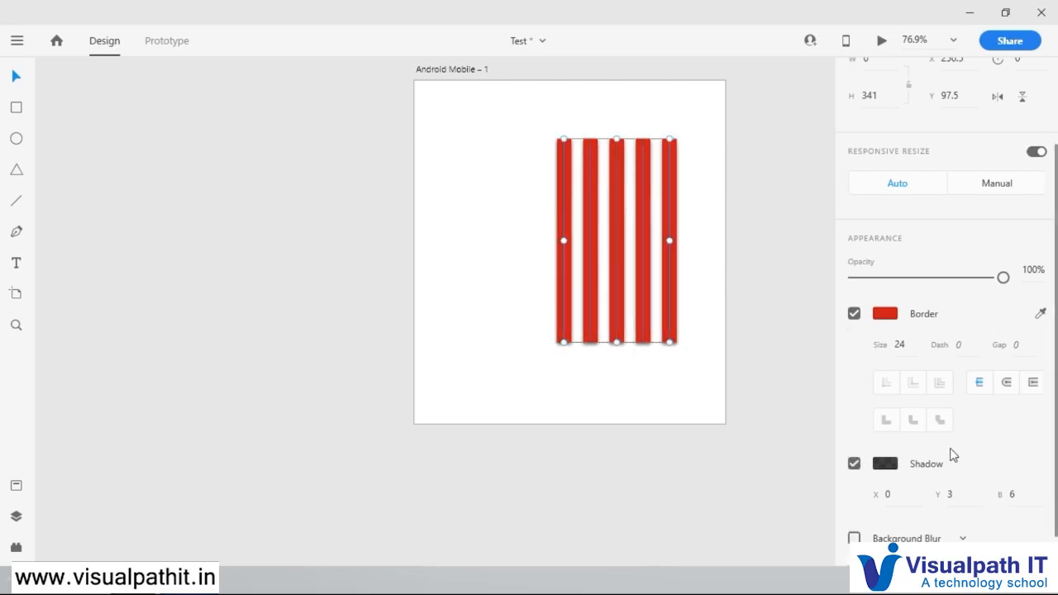
# Step: Apply an Object Blur to the five red bars with an amount of 1
pyautogui.click(855, 539)
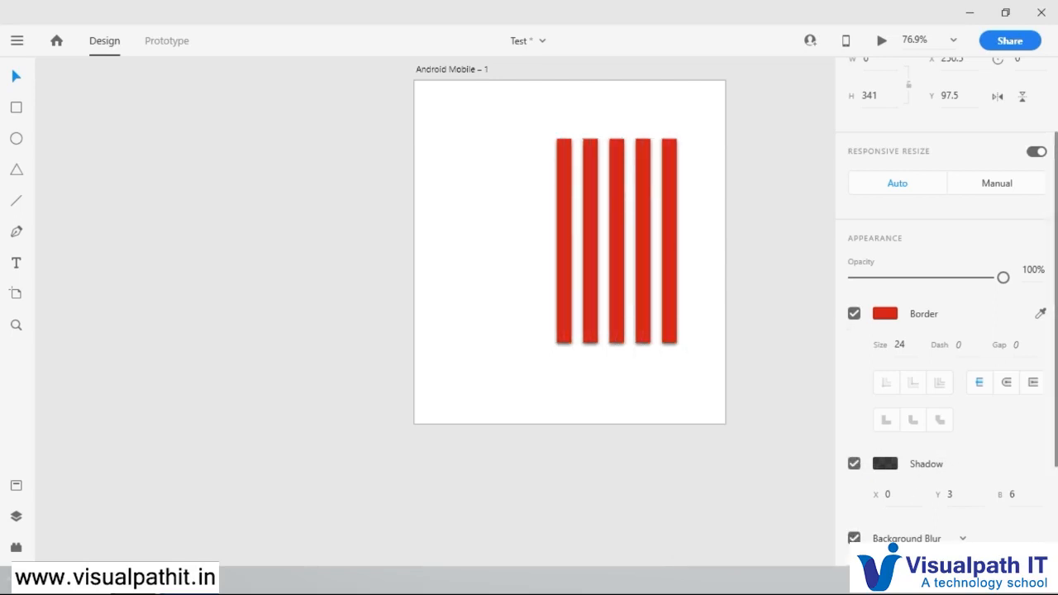
pyautogui.click(915, 538)
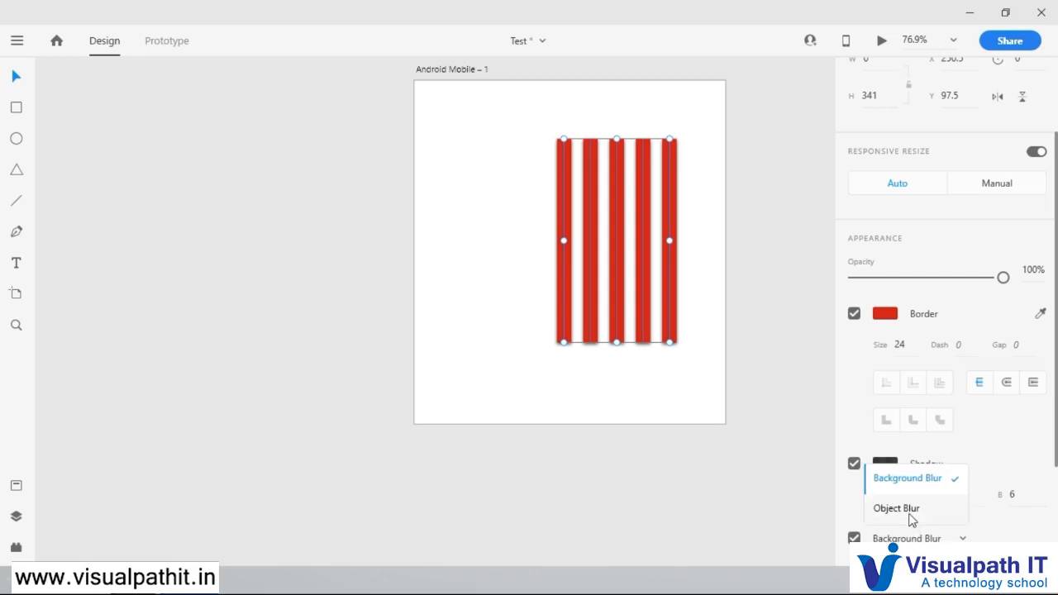
pyautogui.click(880, 510)
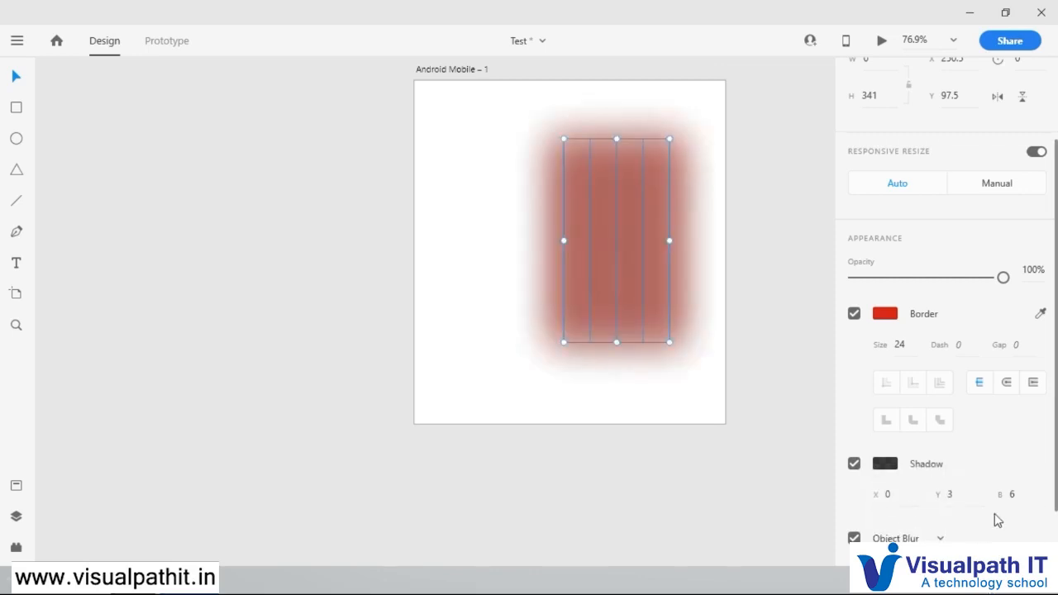
pyautogui.scroll(-2, 998, 520)
pyautogui.moveTo(951, 502); pyautogui.dragTo(882, 529)
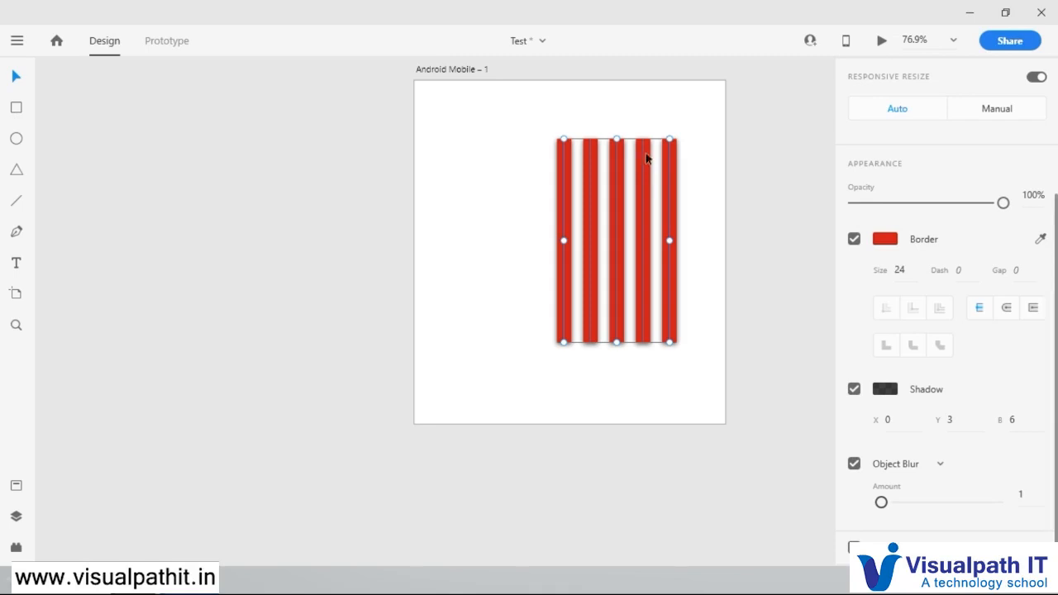
# Step: Delete the five red bars and activate the Pen tool
pyautogui.press('Delete')
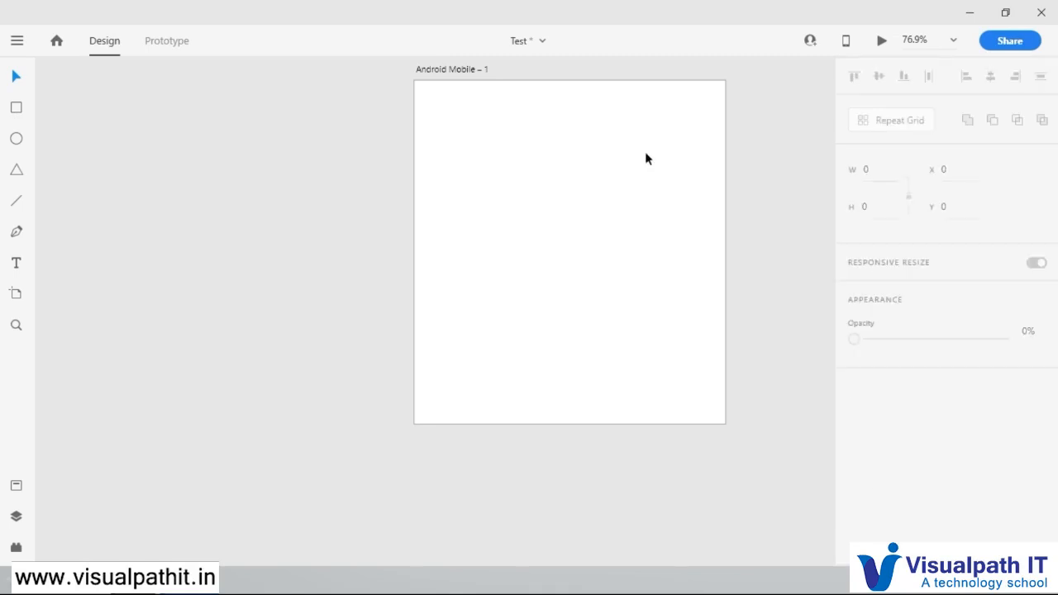
pyautogui.click(15, 235)
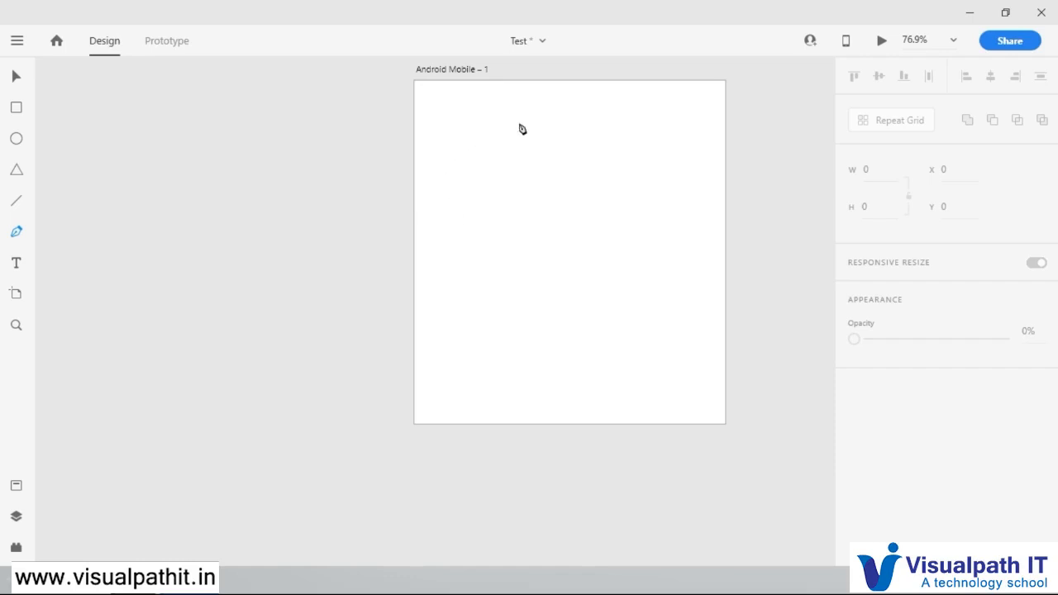
# Step: Draw a curved path segment from about X 75, Y 150 to X 278, Y 114, adjusting its handles and retracting the outgoing one
pyautogui.click(461, 172)
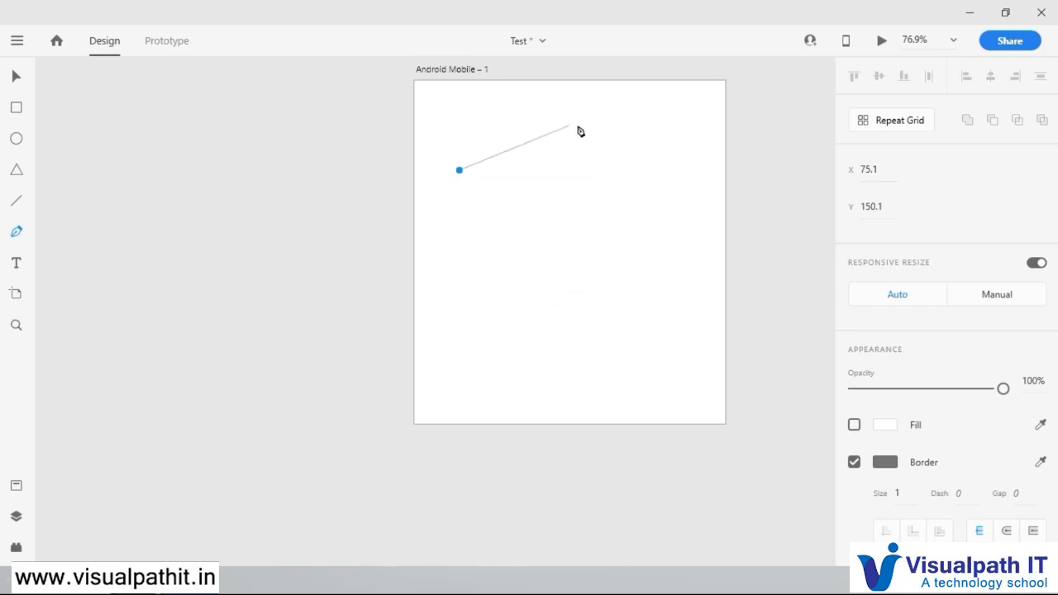
pyautogui.click(571, 170)
pyautogui.click(597, 171)
pyautogui.click(581, 150)
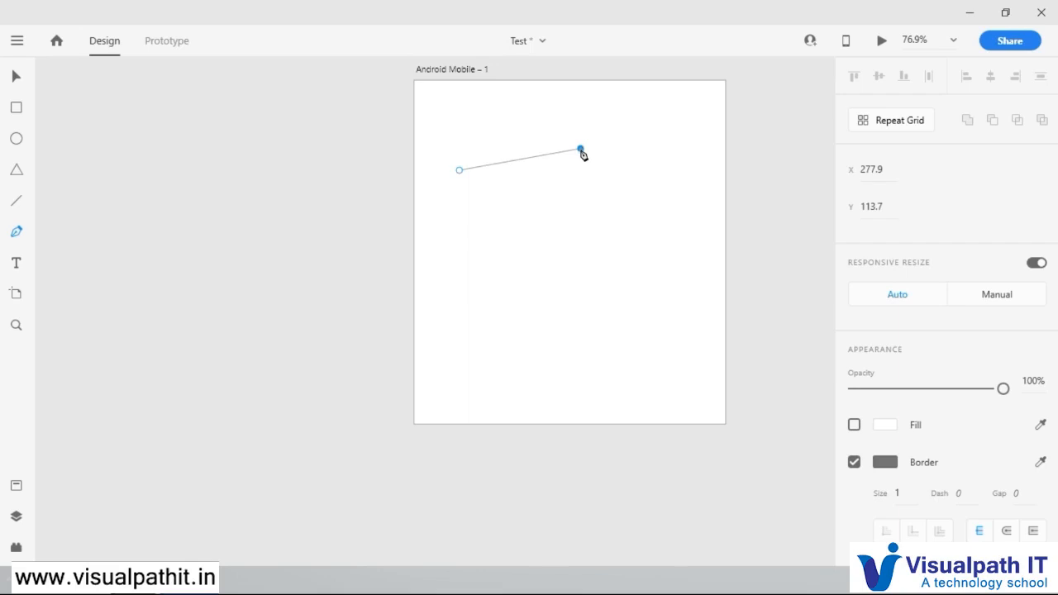
pyautogui.moveTo(583, 154); pyautogui.dragTo(651, 193)
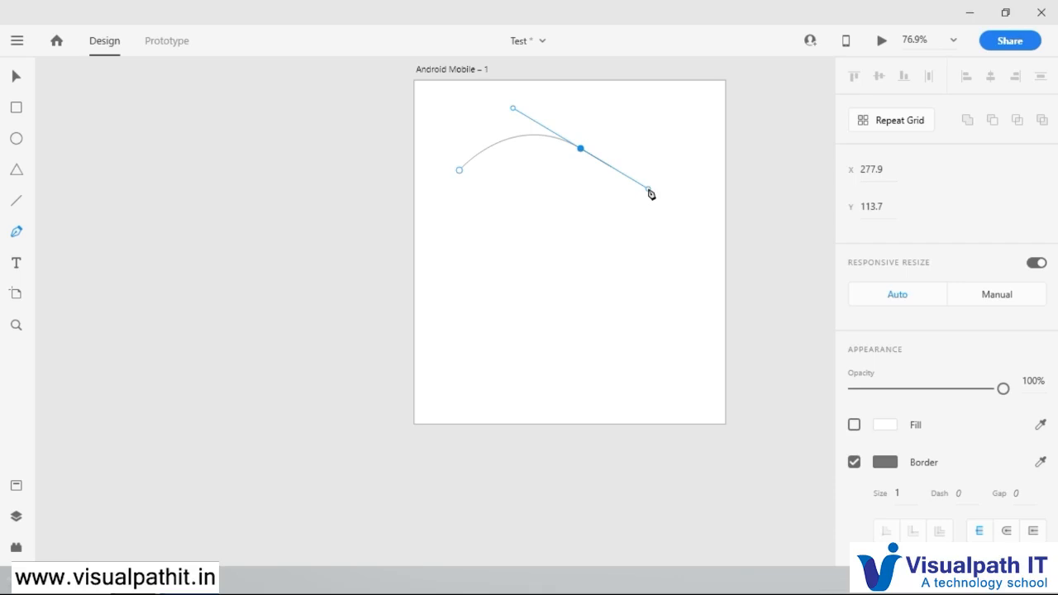
pyautogui.moveTo(648, 192); pyautogui.dragTo(648, 192)
pyautogui.moveTo(647, 189); pyautogui.dragTo(607, 177)
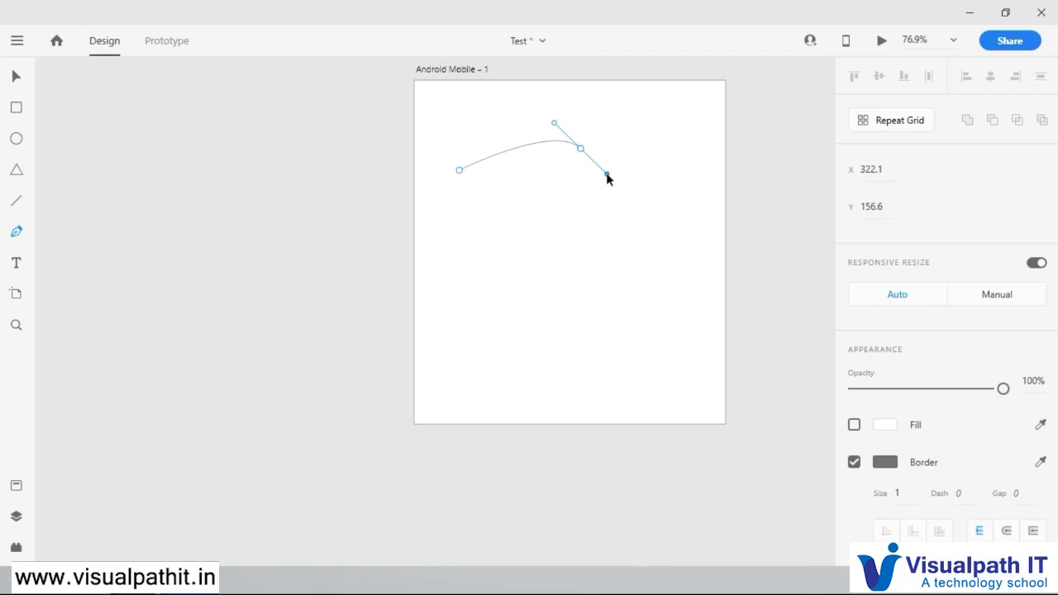
pyautogui.moveTo(612, 174); pyautogui.dragTo(671, 202)
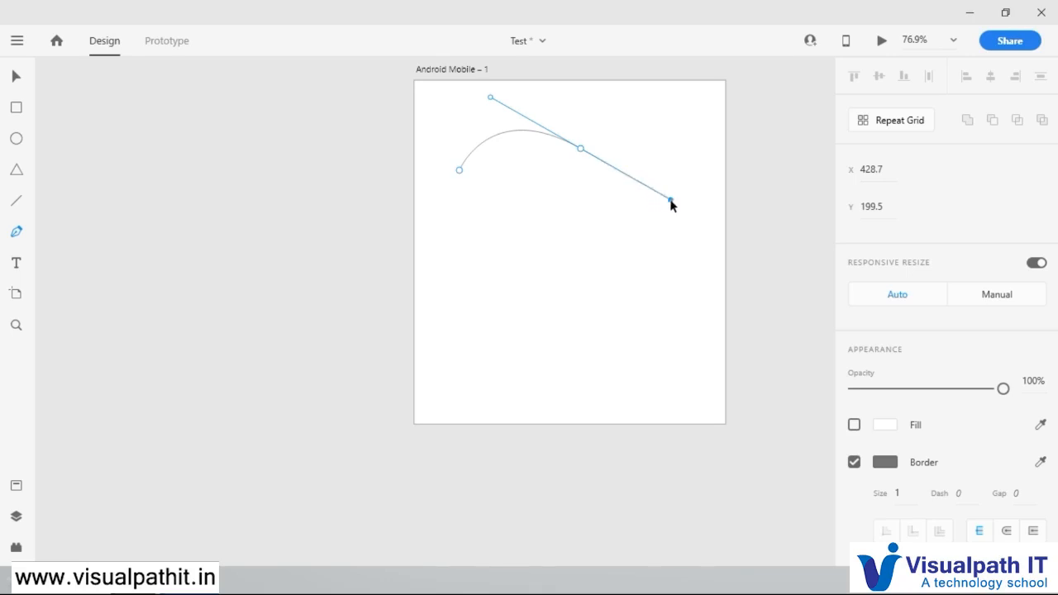
pyautogui.moveTo(670, 201); pyautogui.dragTo(583, 162)
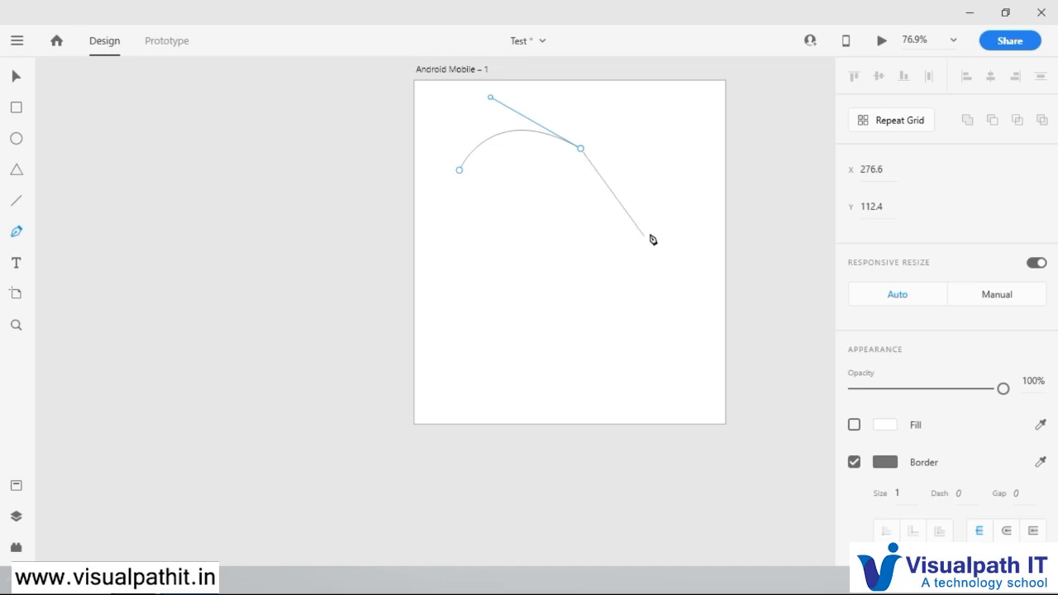
# Step: Continue the path with a straight vertical segment and several freeform curves, closing it at the starting anchor as a shape about 393 by 298
pyautogui.click(581, 207)
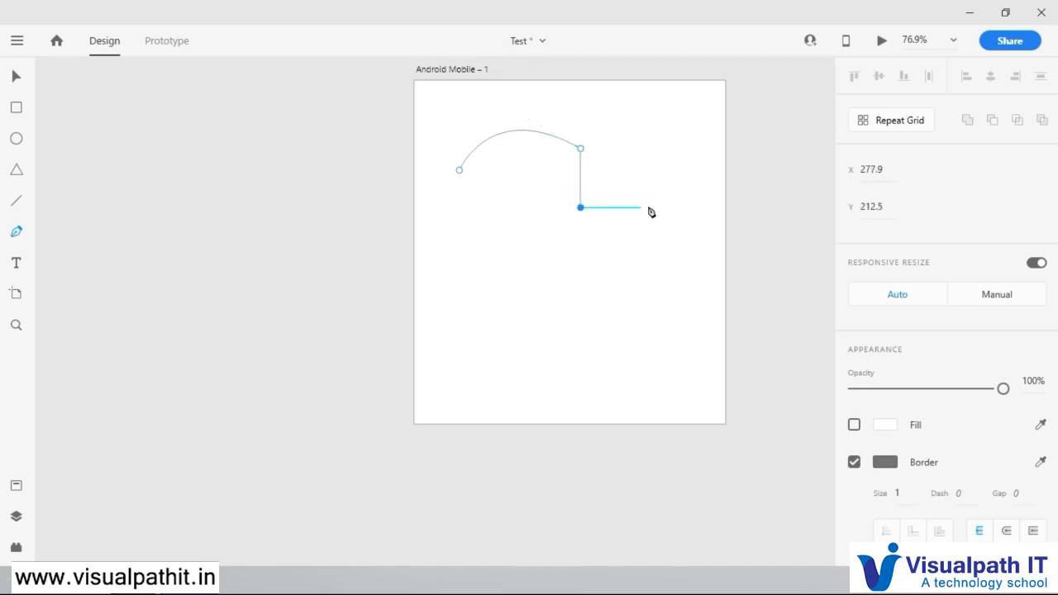
pyautogui.moveTo(659, 208); pyautogui.dragTo(699, 256)
pyautogui.moveTo(581, 301); pyautogui.dragTo(482, 279)
pyautogui.moveTo(503, 221); pyautogui.dragTo(496, 238)
pyautogui.moveTo(474, 199); pyautogui.dragTo(519, 182)
pyautogui.moveTo(520, 175); pyautogui.dragTo(443, 179)
pyautogui.click(463, 189)
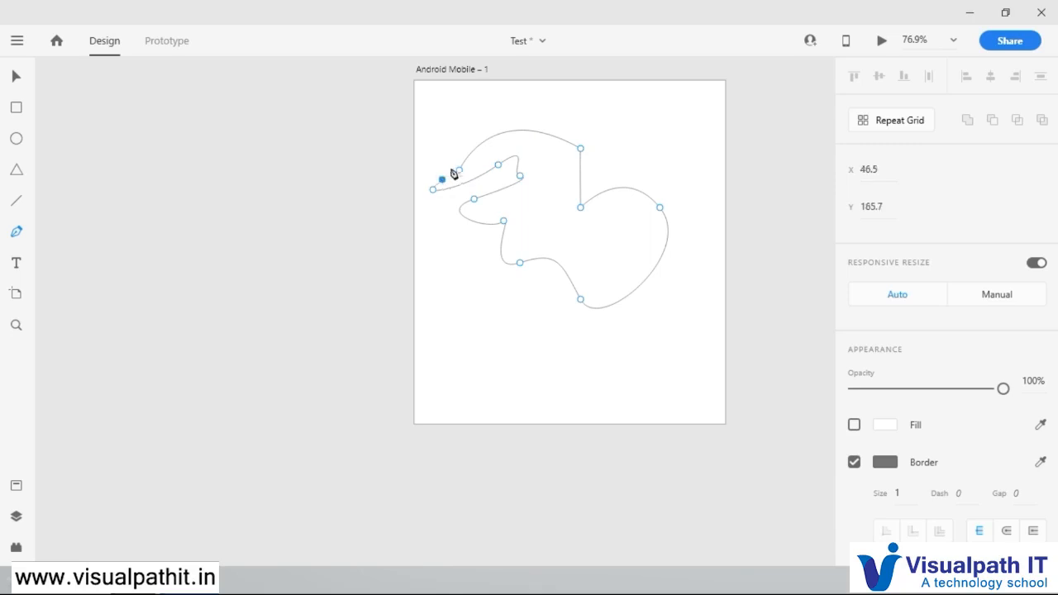
pyautogui.click(460, 170)
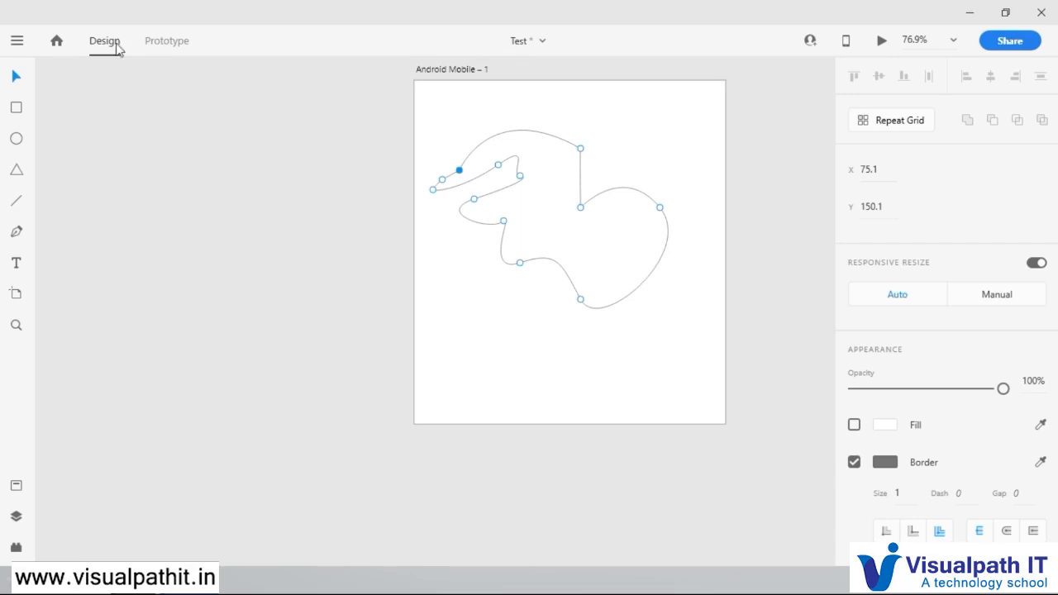
pyautogui.click(146, 125)
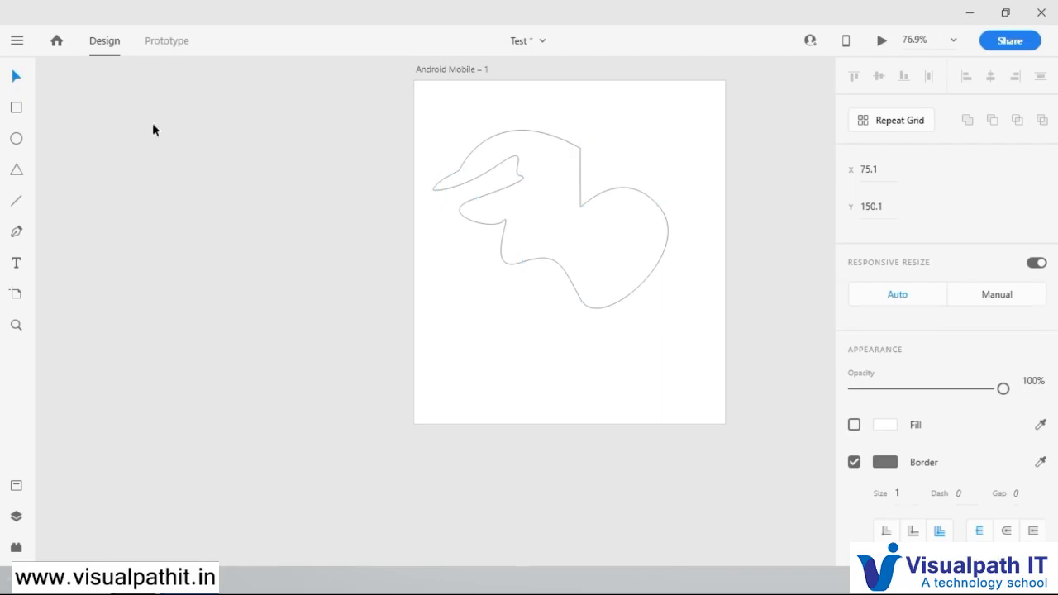
# Step: Move the closed shape to about X 63, Y 131 and fill it with solid red
pyautogui.click(579, 172)
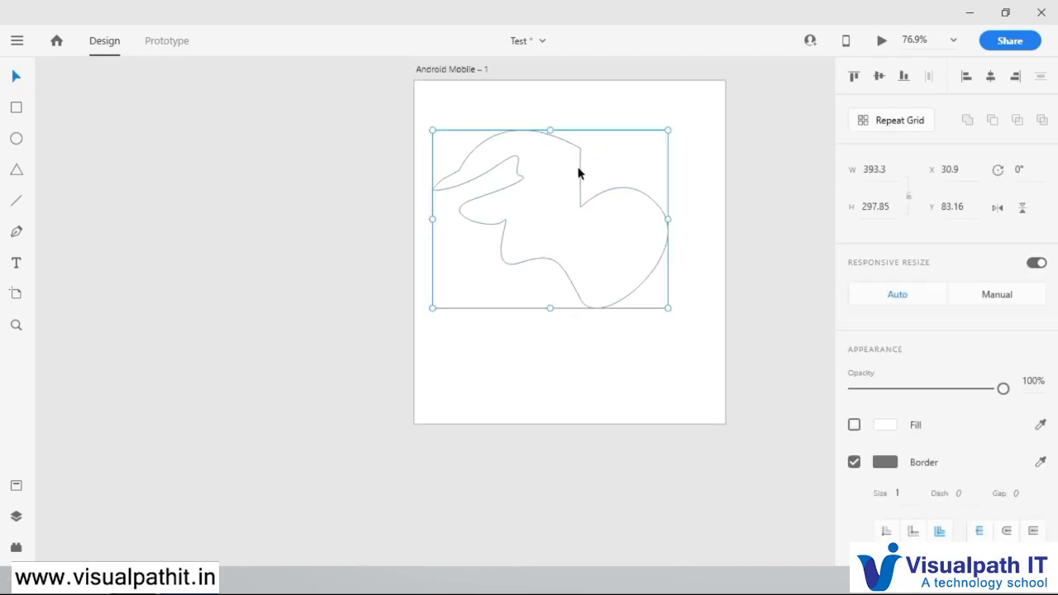
pyautogui.moveTo(582, 206); pyautogui.dragTo(603, 232)
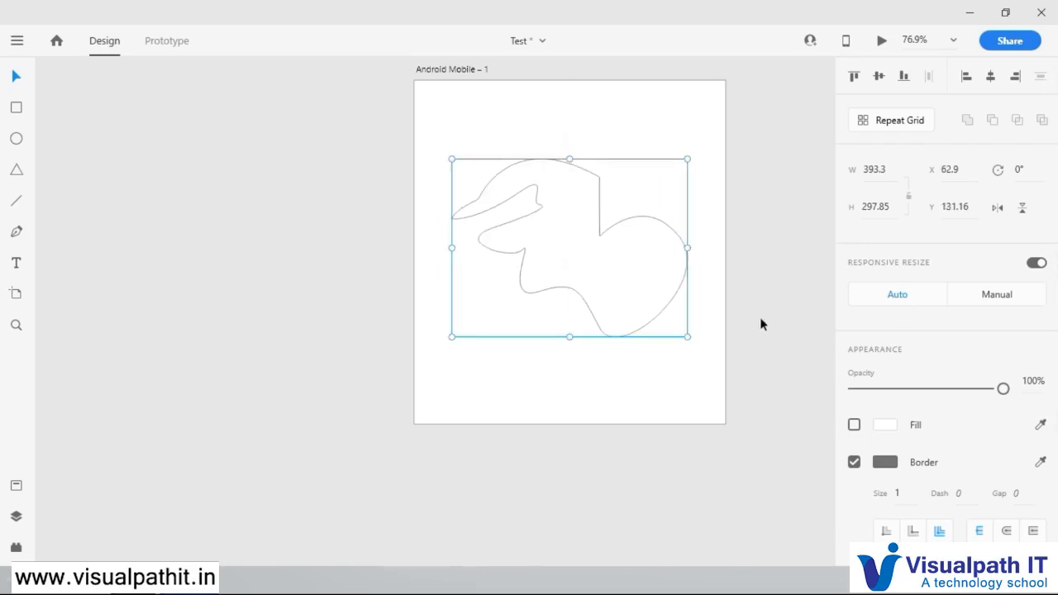
pyautogui.click(856, 426)
pyautogui.click(884, 426)
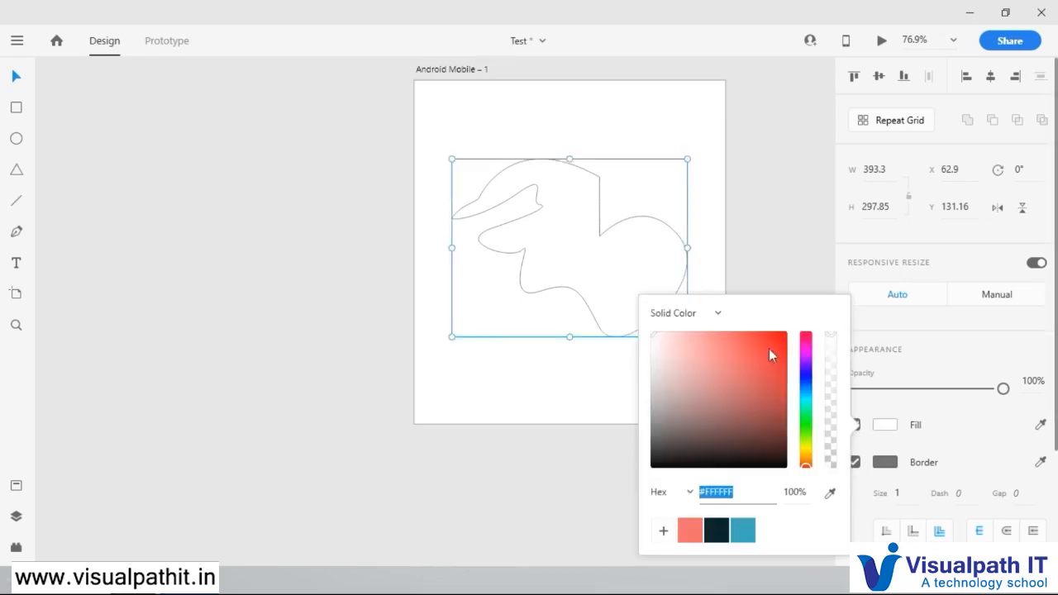
pyautogui.click(770, 348)
pyautogui.click(778, 239)
pyautogui.click(667, 245)
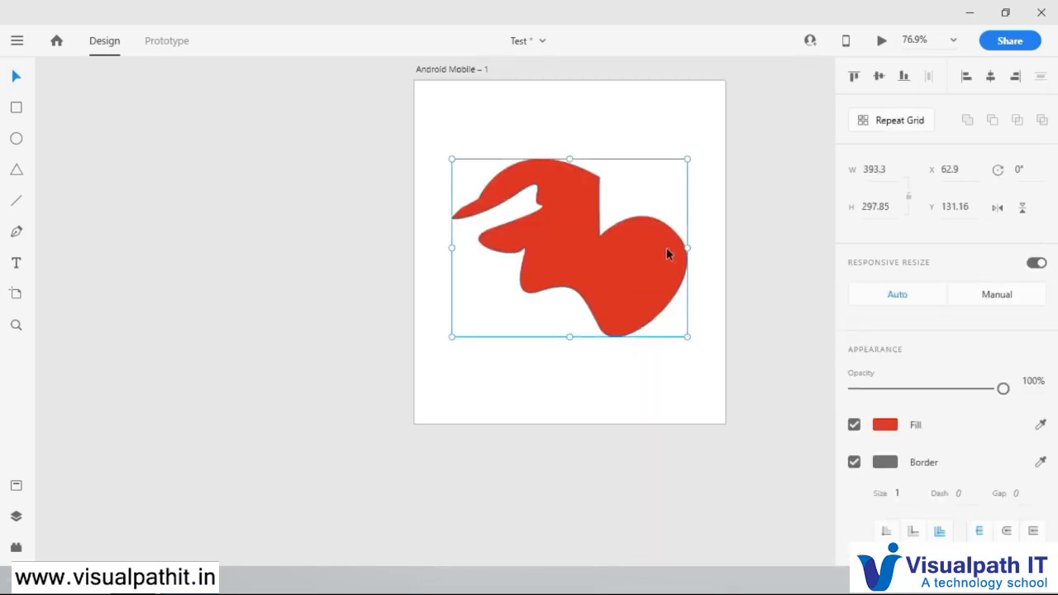
# Step: Rotate the red shape to 210° and set its border size to 9
pyautogui.moveTo(693, 156); pyautogui.dragTo(542, 311)
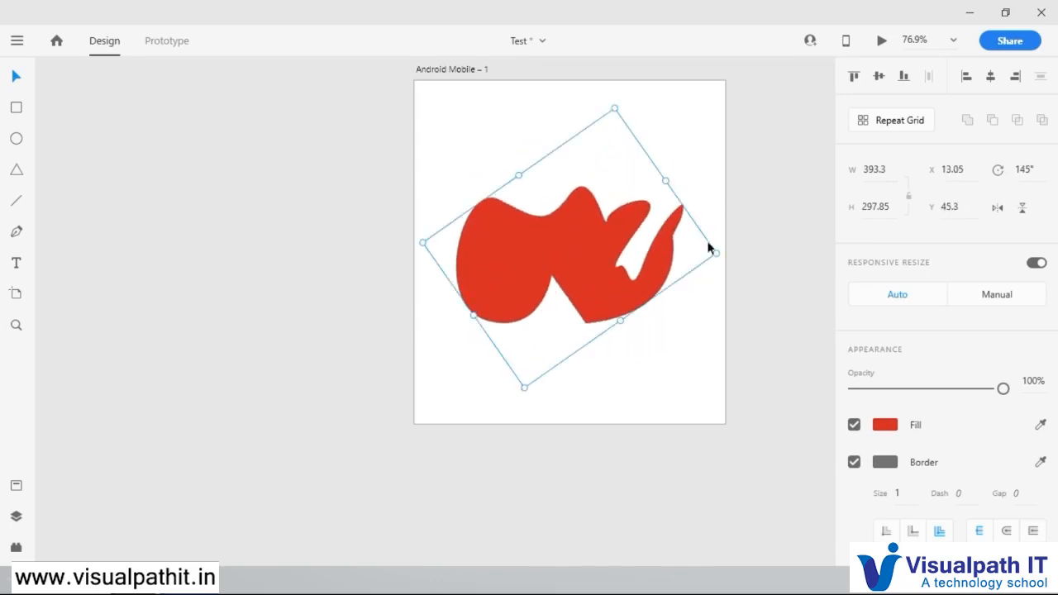
pyautogui.moveTo(722, 258); pyautogui.dragTo(608, 348)
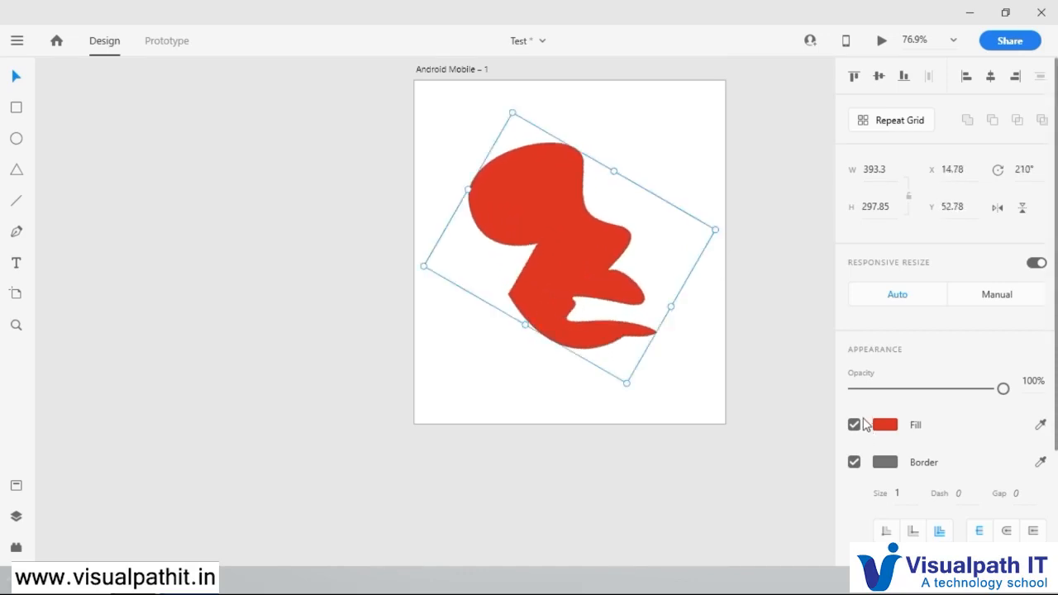
pyautogui.moveTo(899, 490); pyautogui.dragTo(903, 318)
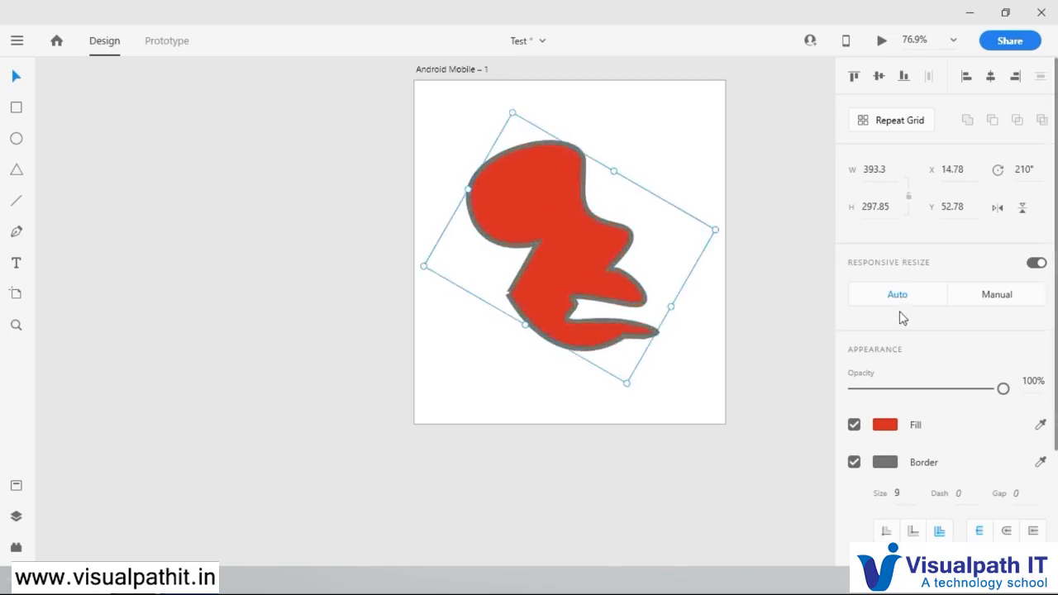
pyautogui.scroll(-4, 971, 425)
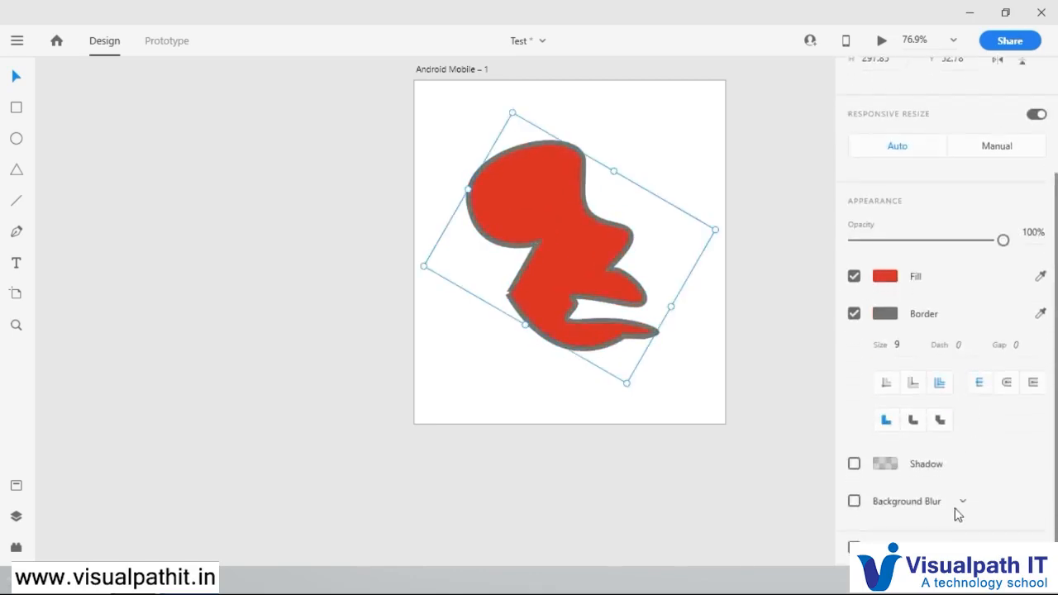
pyautogui.scroll(4, 954, 420)
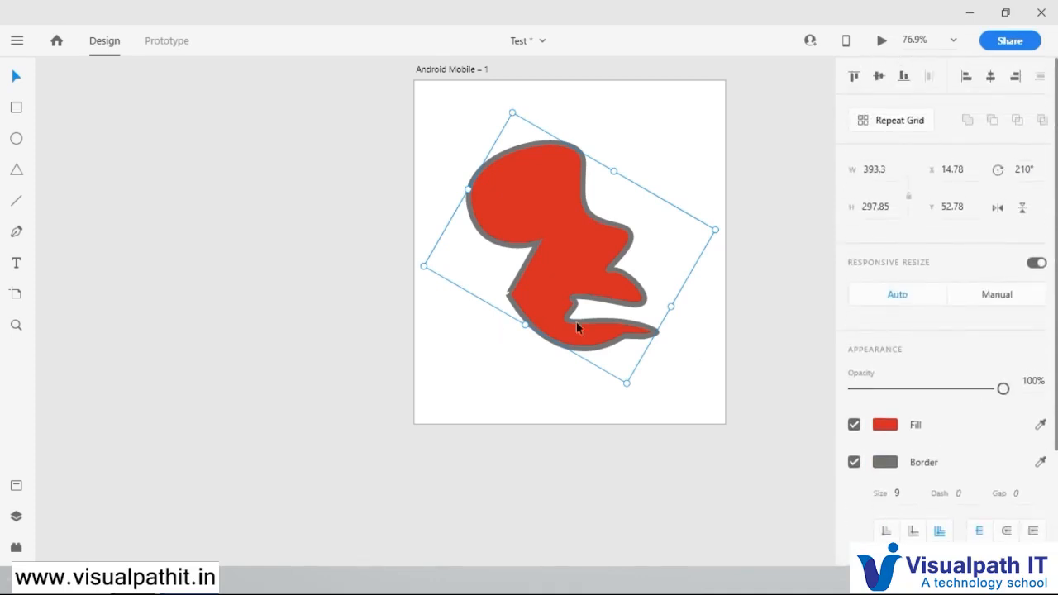
pyautogui.moveTo(1003, 388)
pyautogui.mouseDown()
pyautogui.moveTo(900, 397)
pyautogui.moveTo(1020, 394)
pyautogui.mouseUp()
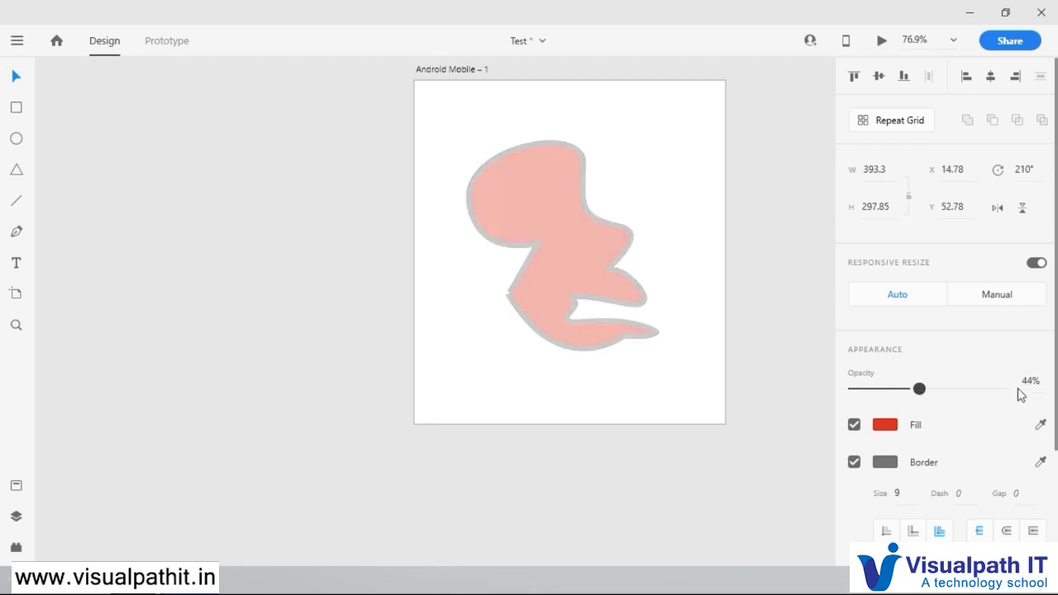
# Step: Add a black #000000 shadow with 93% opacity to the red shape
pyautogui.scroll(-4, 999, 471)
pyautogui.click(855, 464)
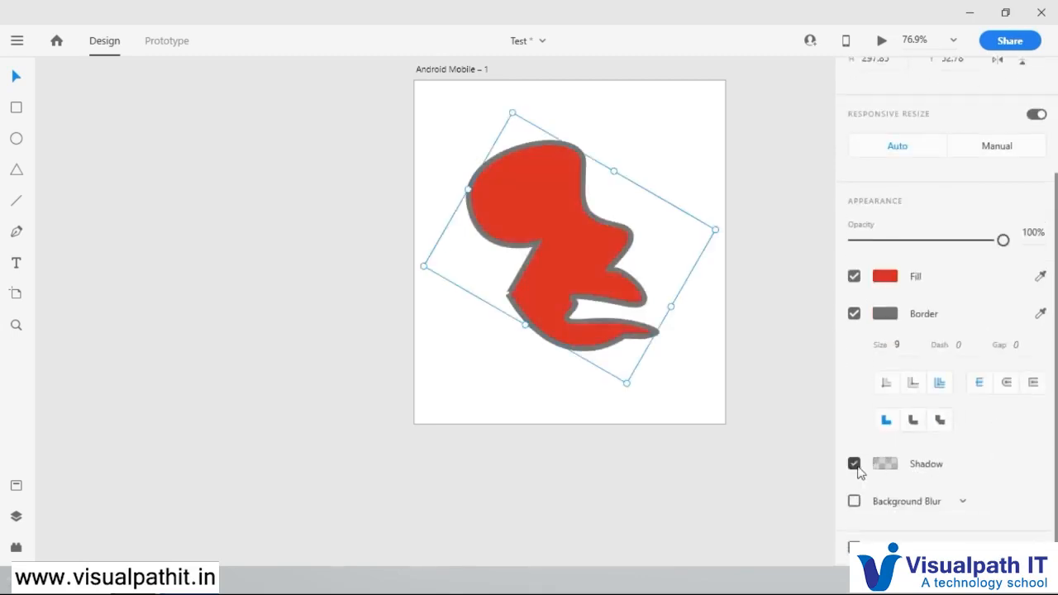
pyautogui.click(887, 464)
pyautogui.click(752, 377)
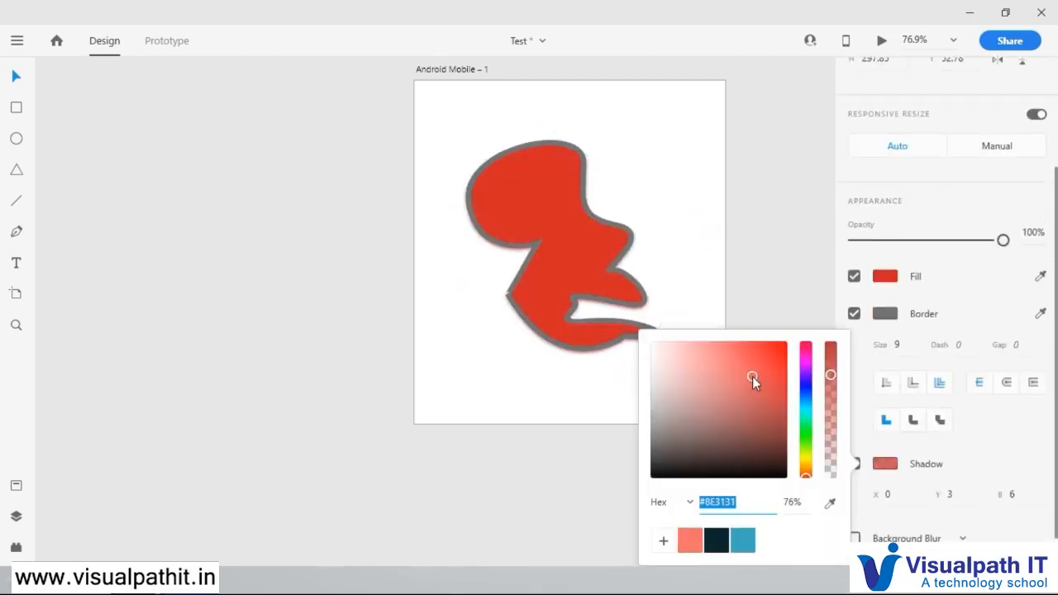
pyautogui.click(831, 351)
pyautogui.moveTo(758, 376); pyautogui.dragTo(730, 485)
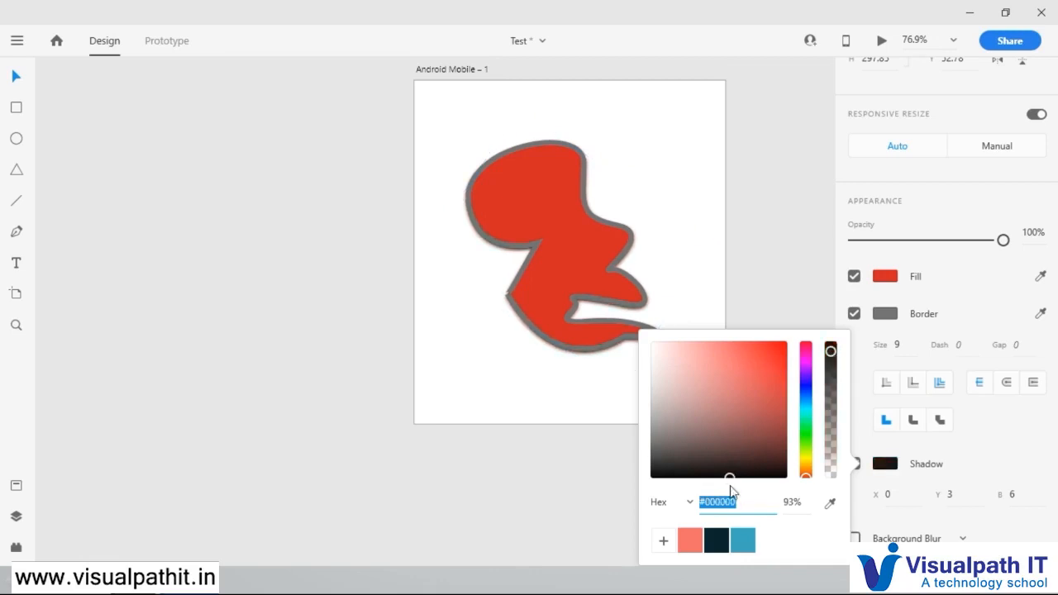
pyautogui.click(728, 293)
pyautogui.click(606, 251)
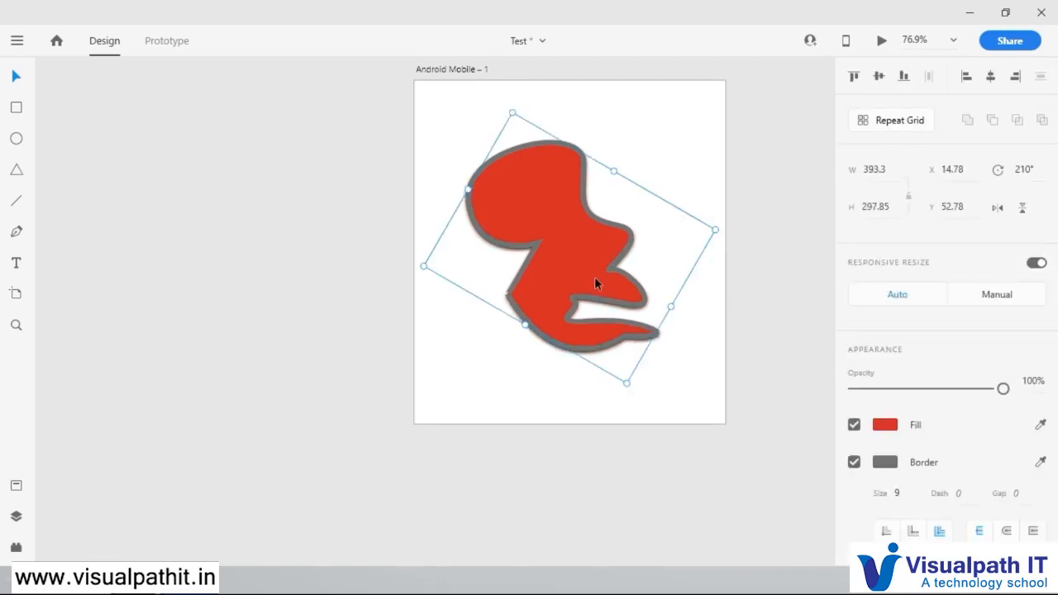
# Step: Reshape the red path by pulling up a handle of its upper right-hand anchor and moving the inner left anchor to about X 80, Y 380
pyautogui.doubleClick(597, 219)
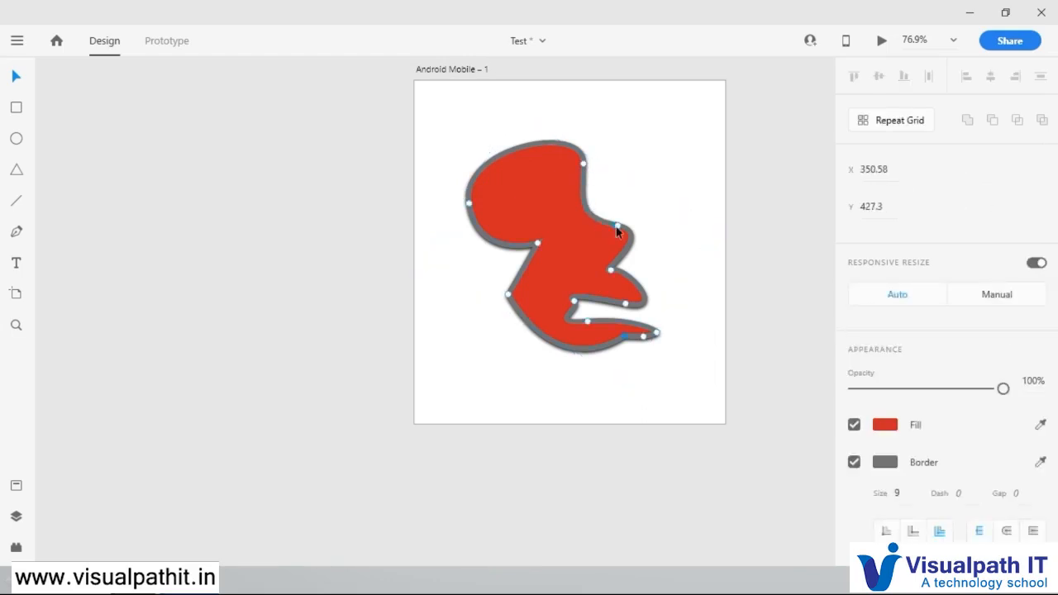
pyautogui.click(618, 225)
pyautogui.moveTo(578, 222); pyautogui.dragTo(638, 166)
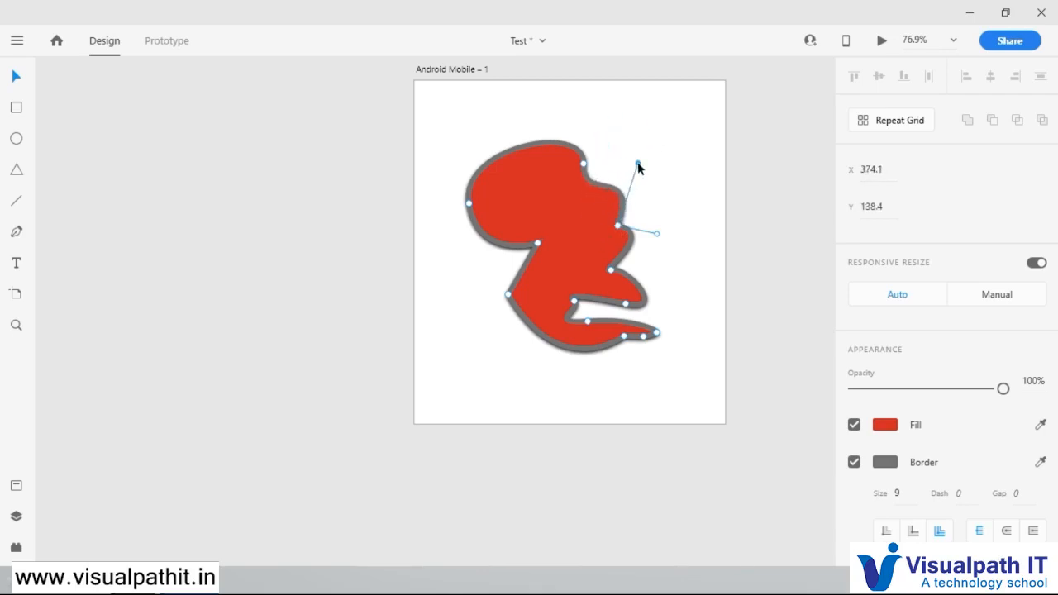
pyautogui.click(576, 302)
pyautogui.moveTo(582, 305); pyautogui.dragTo(599, 317)
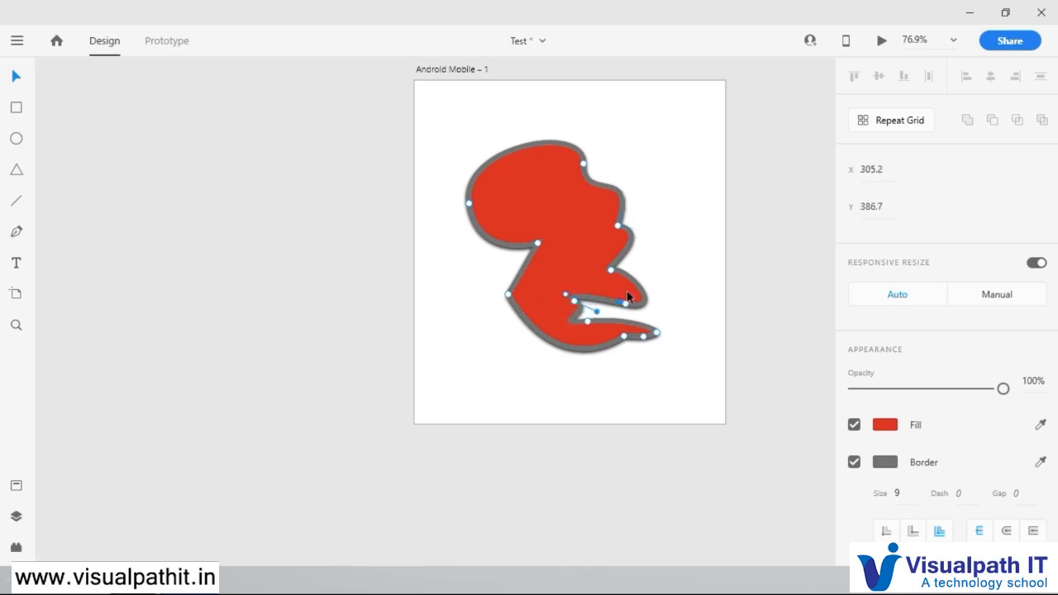
pyautogui.click(538, 243)
pyautogui.moveTo(539, 246); pyautogui.dragTo(462, 310)
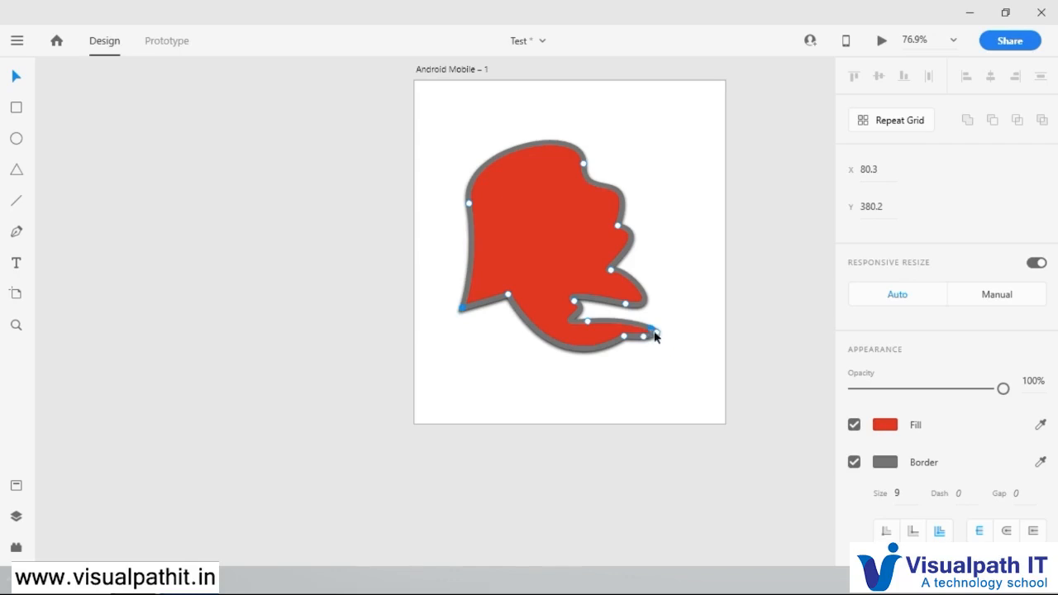
# Step: Delete the two anchor points in the lower right notch of the red path and leave path editing
pyautogui.click(575, 301)
pyautogui.moveTo(575, 301); pyautogui.dragTo(588, 322)
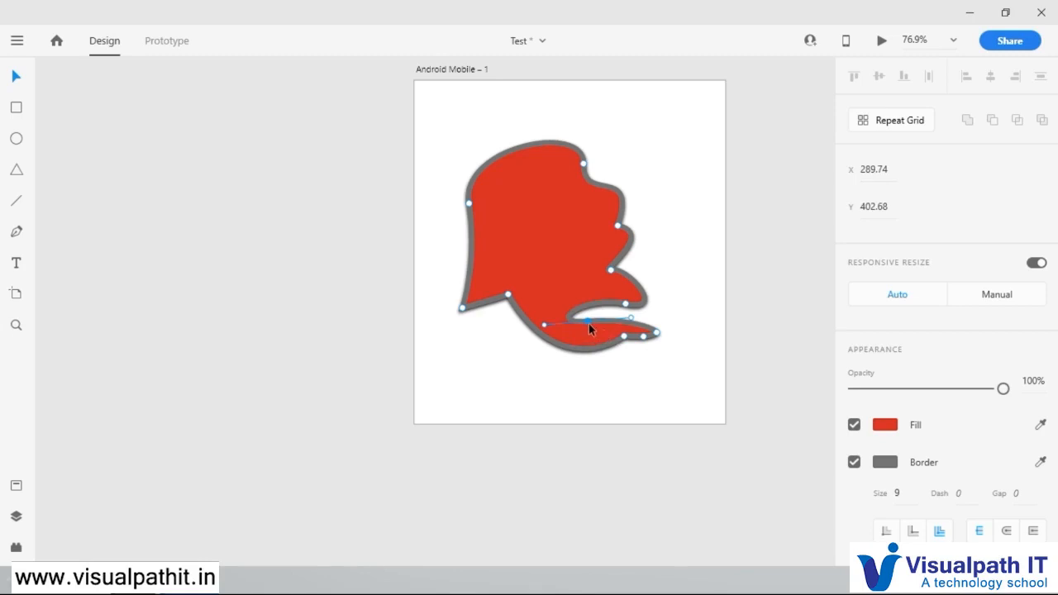
pyautogui.press('Delete')
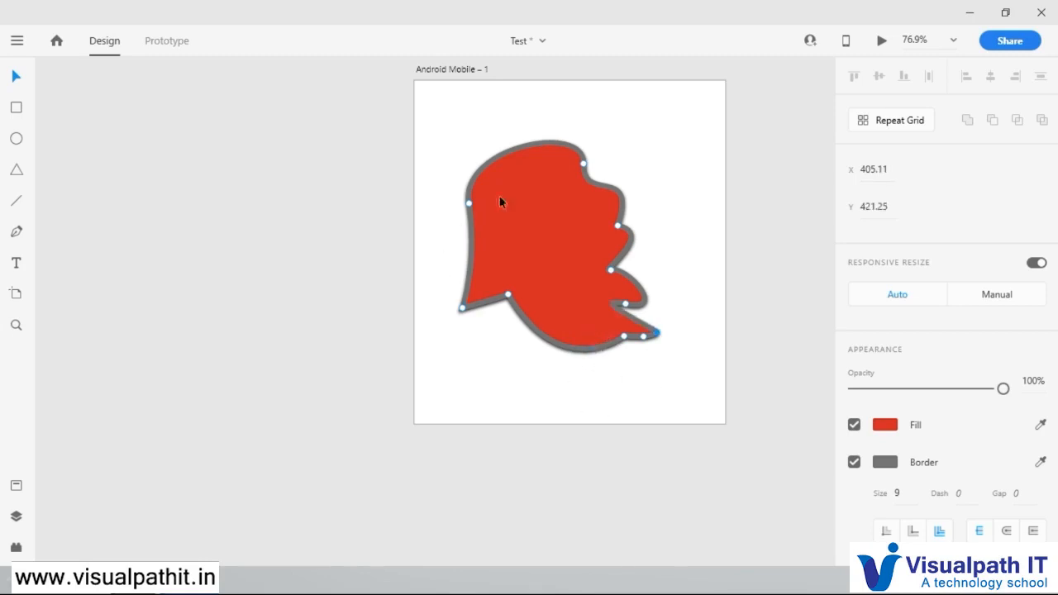
pyautogui.click(646, 388)
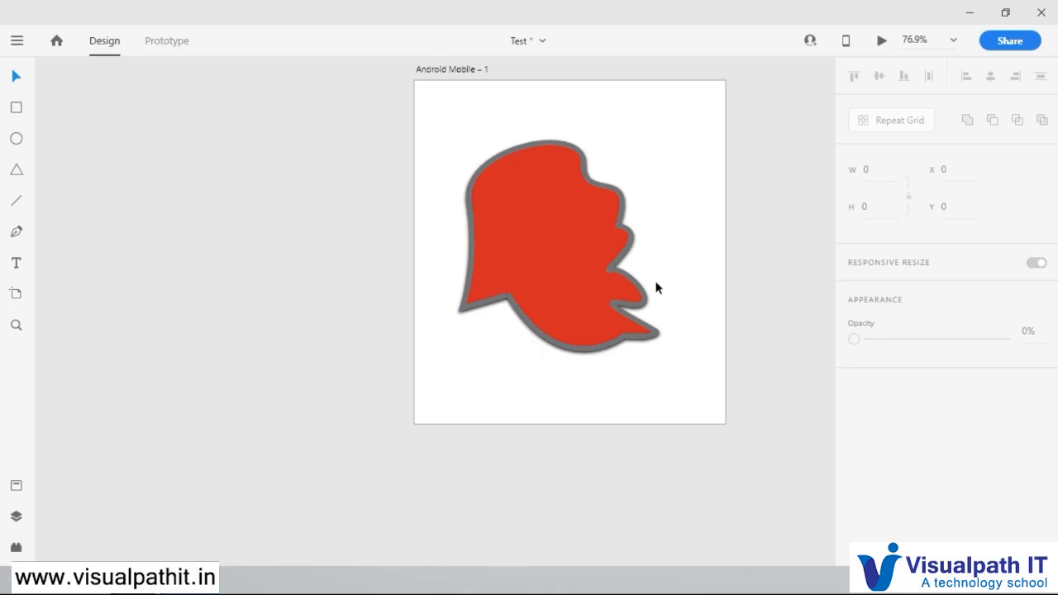
# Step: Move the red shape slightly and delete it from the artboard
pyautogui.click(605, 287)
pyautogui.moveTo(583, 253); pyautogui.dragTo(557, 268)
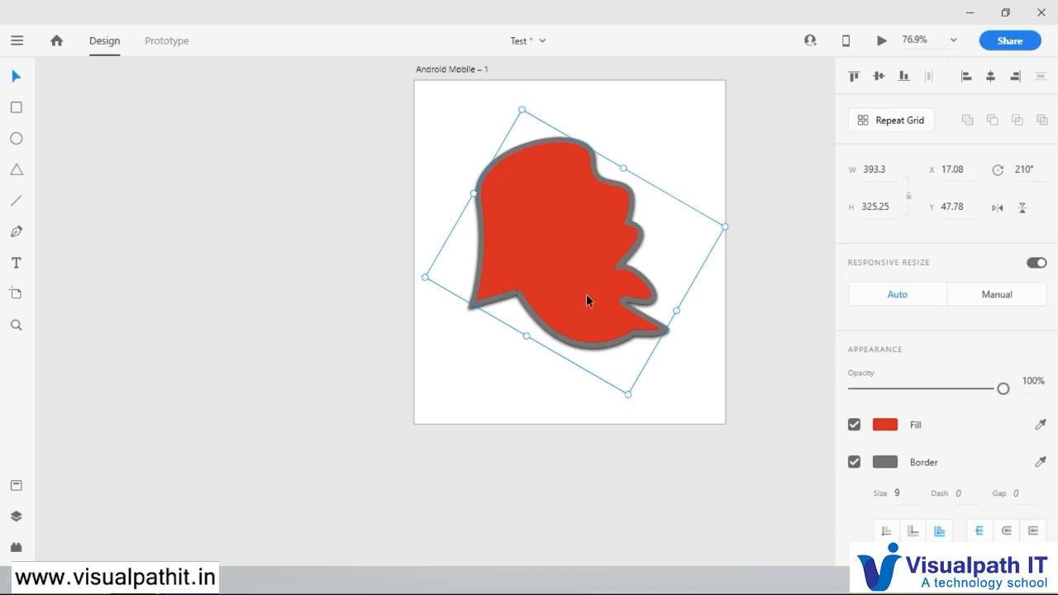
pyautogui.press('Delete')
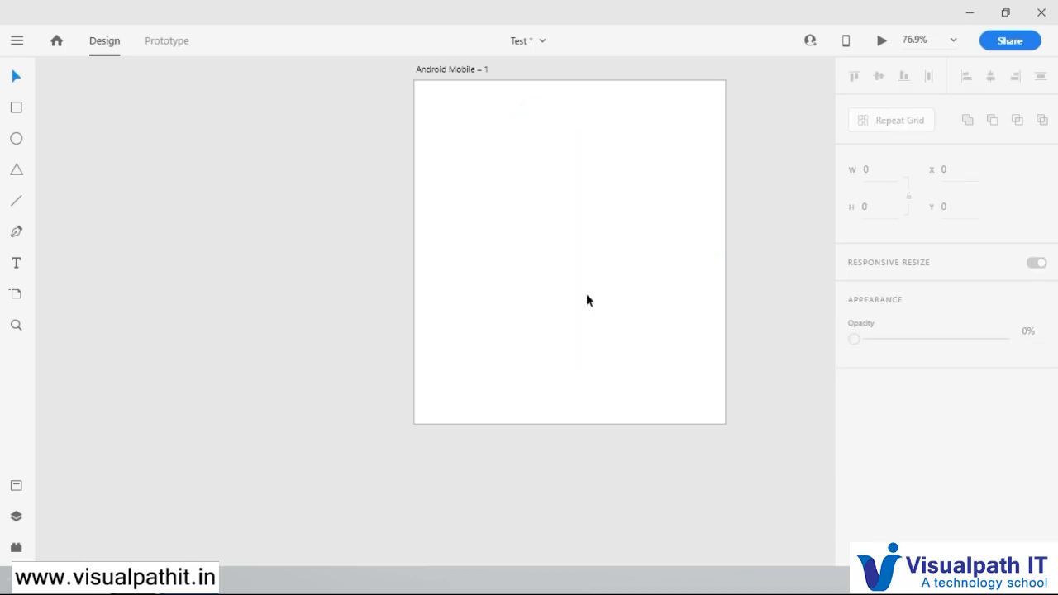
# Step: Start a point text at about X 88, Y 145 in the upper left part of the artboard
pyautogui.click(18, 266)
pyautogui.click(467, 165)
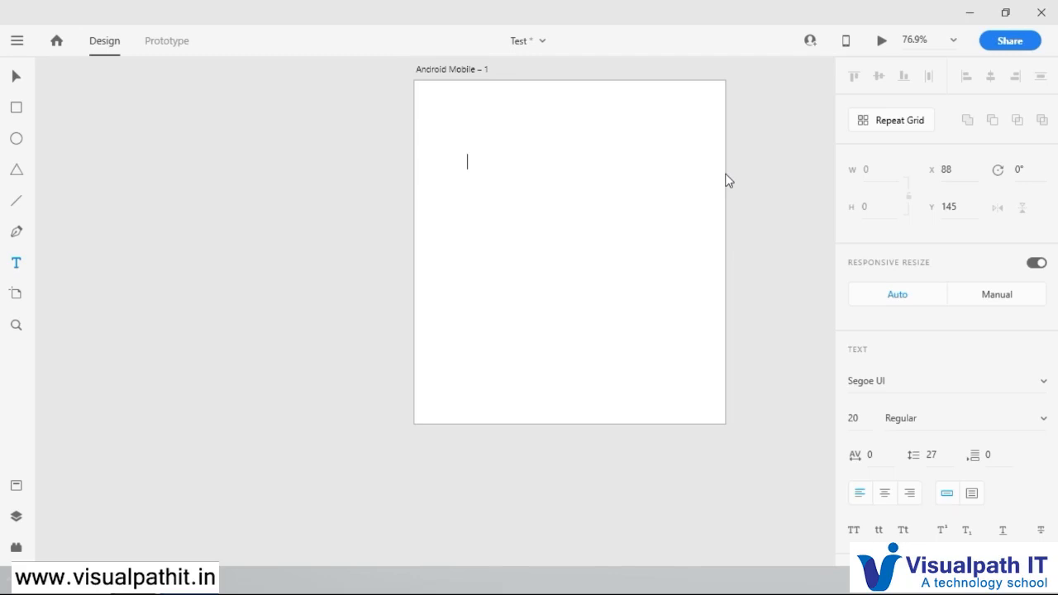
pyautogui.write('hdf gdufhgduighg')
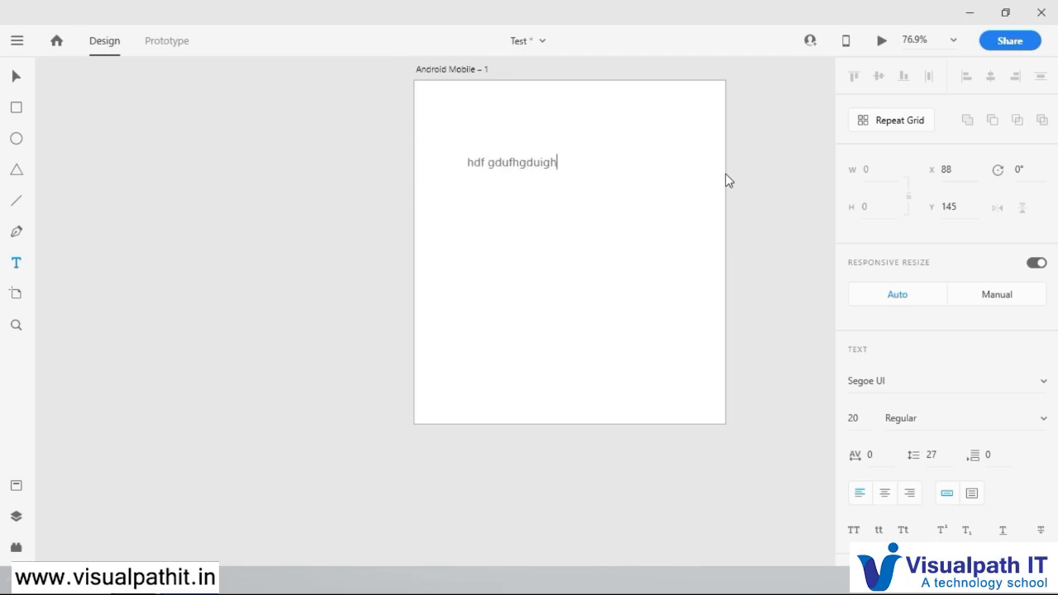
pyautogui.press('BackSpace')
pyautogui.press('BackSpace')
pyautogui.press('BackSpace')
pyautogui.press('BackSpace')
pyautogui.press('BackSpace')
pyautogui.press('BackSpace')
pyautogui.press('BackSpace')
pyautogui.press('BackSpace')
pyautogui.press('BackSpace')
pyautogui.press('BackSpace')
pyautogui.press('BackSpace')
pyautogui.press('BackSpace')
pyautogui.press('BackSpace')
pyautogui.press('BackSpace')
pyautogui.press('BackSpace')
pyautogui.press('BackSpace')
# Step: Write "Hello Friends" with a line of filler text below it, and break that line before "diyfgiufgiu"
pyautogui.write('H')
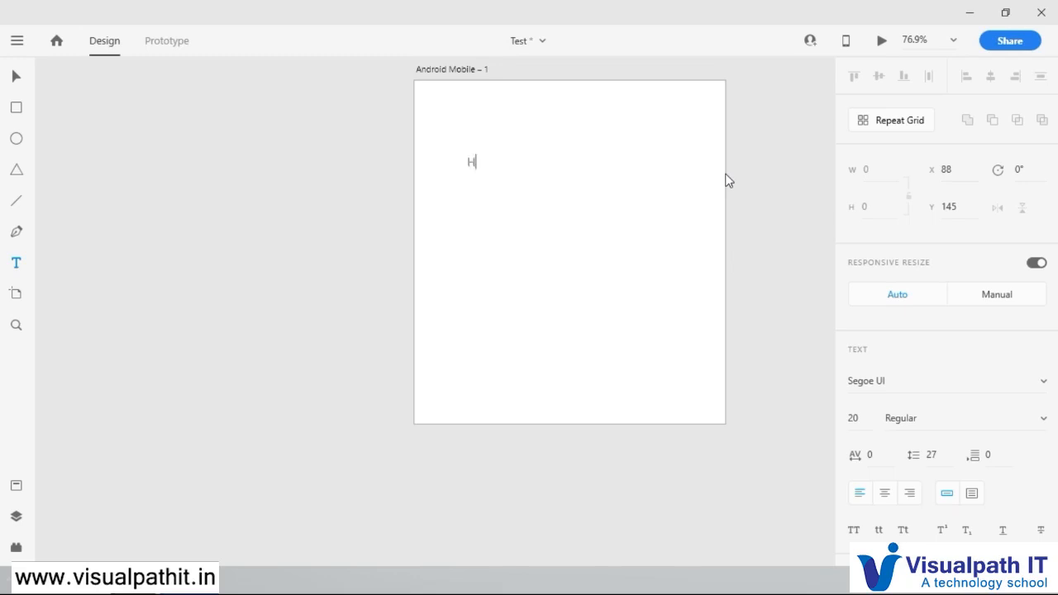
pyautogui.write('ello Friends')
pyautogui.write('shfuh')
pyautogui.write('f uhi dufgh dygfushghv')
pyautogui.write('dhfbv diyfgiufgiu ygdfhdugfugugu')
pyautogui.write('ihfgiu')
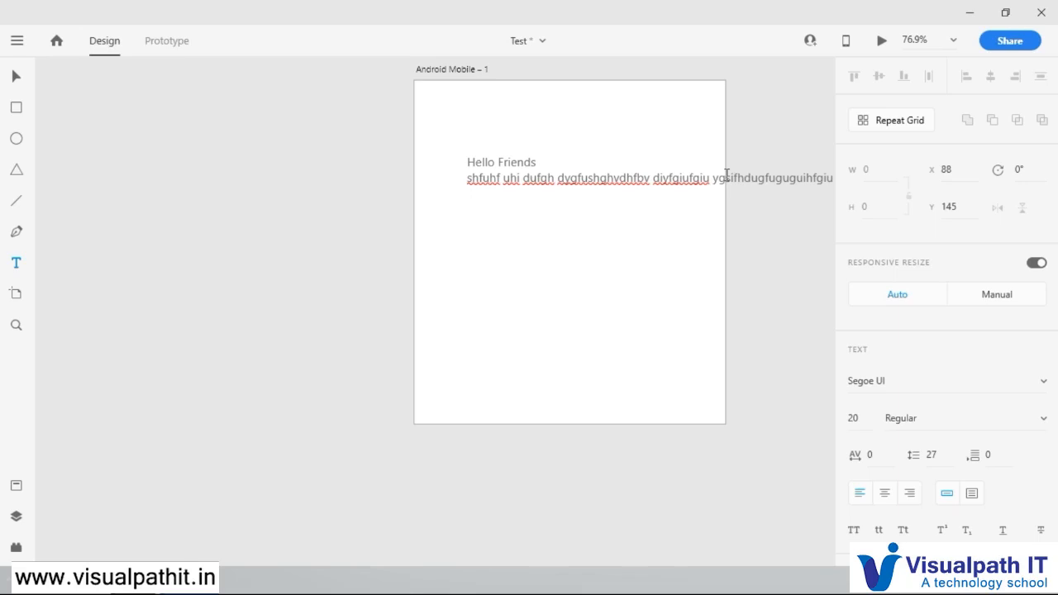
pyautogui.press('Left')
pyautogui.press('Left')
pyautogui.press('Left')
pyautogui.press('Left')
pyautogui.press('Left')
pyautogui.press('Left')
pyautogui.press('Left')
pyautogui.press('Left')
pyautogui.press('Left')
pyautogui.press('Left')
pyautogui.press('Left')
pyautogui.press('Left')
pyautogui.press('Left')
pyautogui.press('Left')
pyautogui.press('Left')
pyautogui.press('Left')
pyautogui.press('Left')
pyautogui.press('Left')
pyautogui.press('Left')
pyautogui.press('Left')
pyautogui.press('Return')
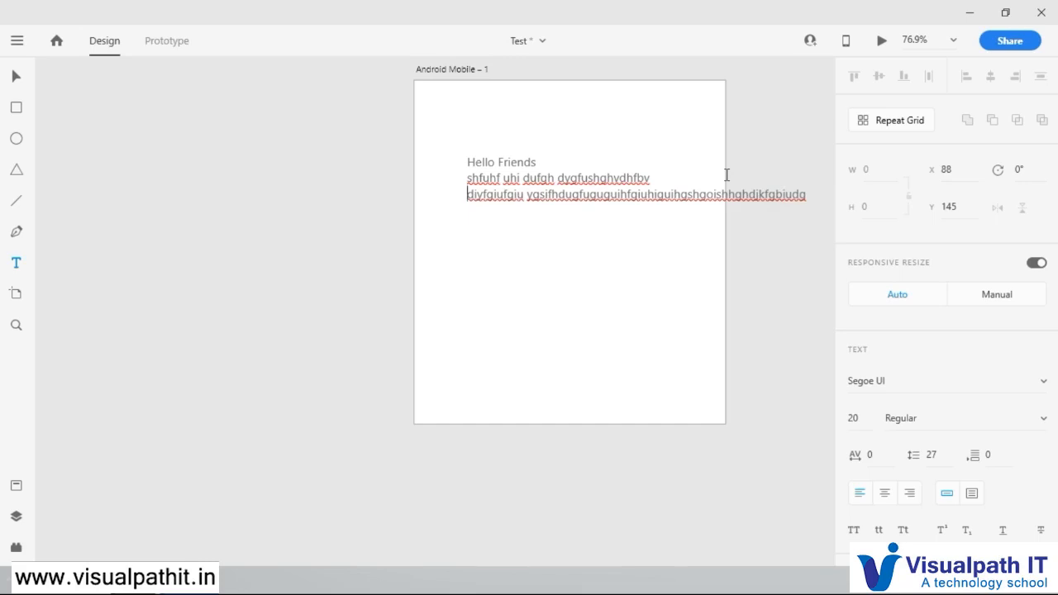
# Step: Finish text editing, move the text block to about X 48, Y 118, and reselect it
pyautogui.click(16, 77)
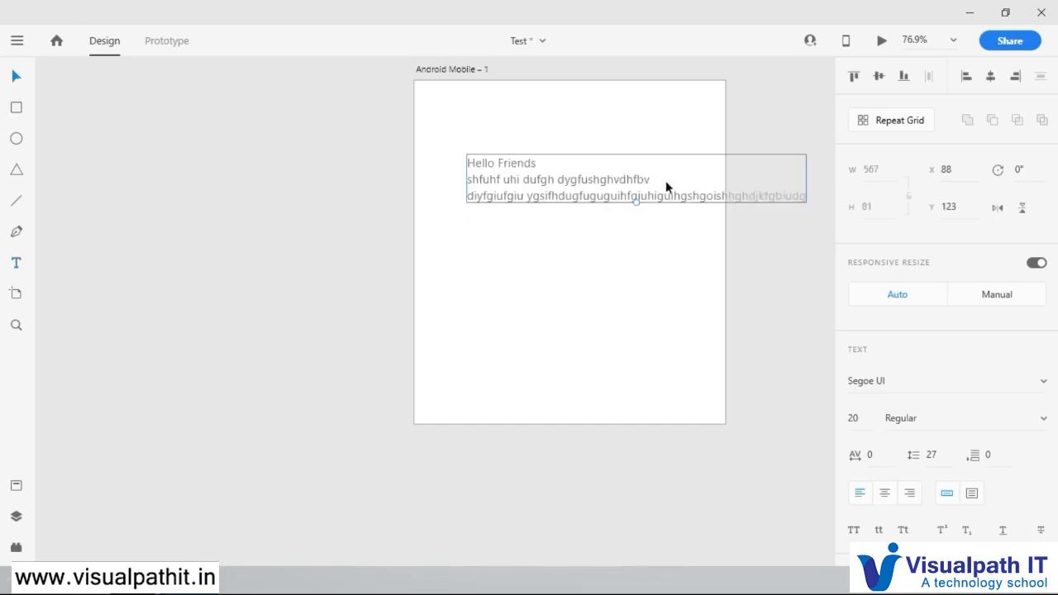
pyautogui.moveTo(661, 195); pyautogui.dragTo(638, 192)
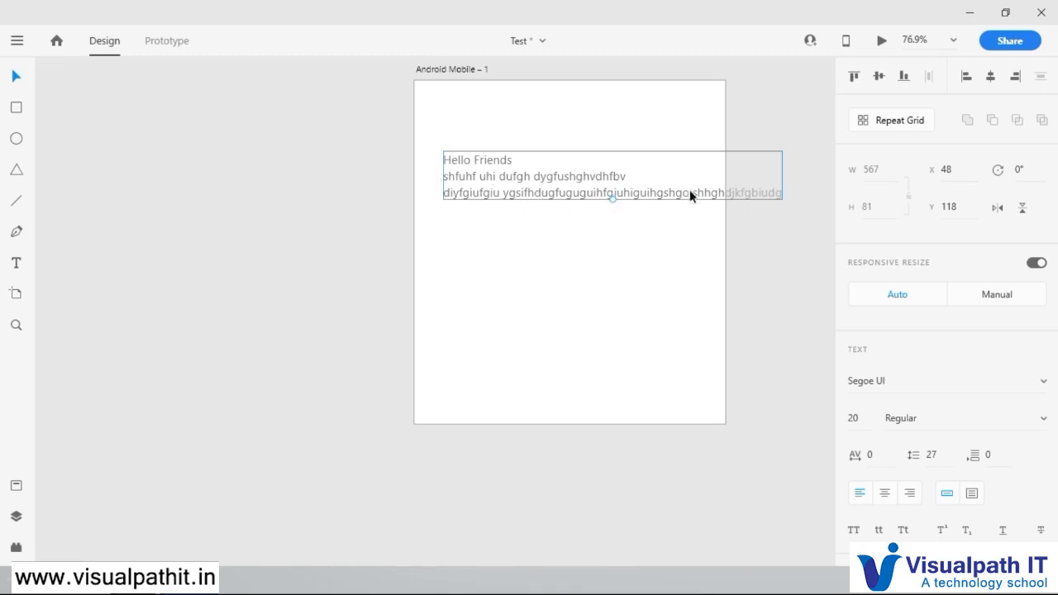
pyautogui.click(694, 274)
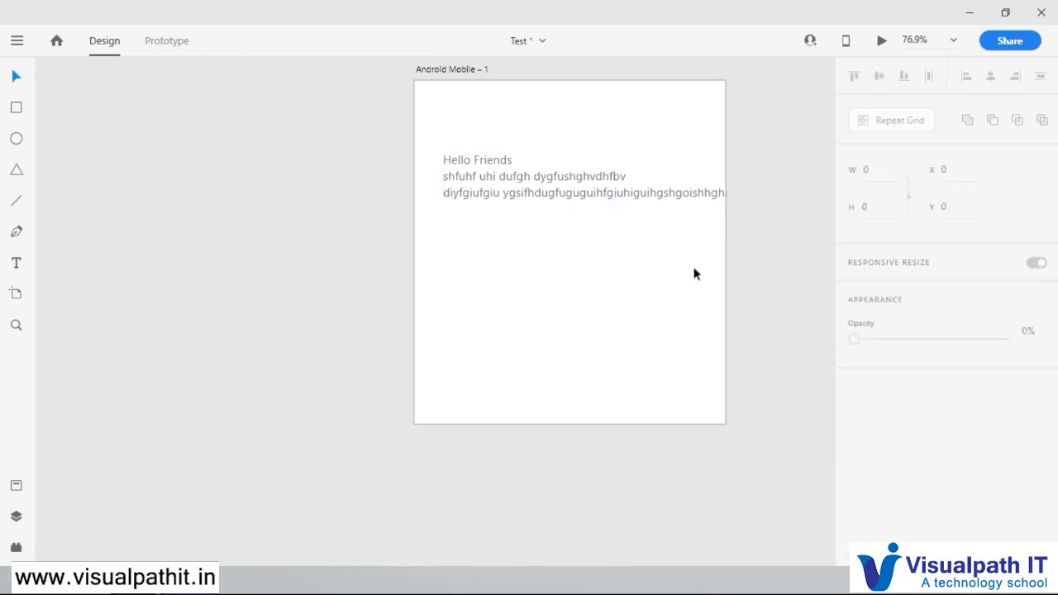
pyautogui.click(705, 196)
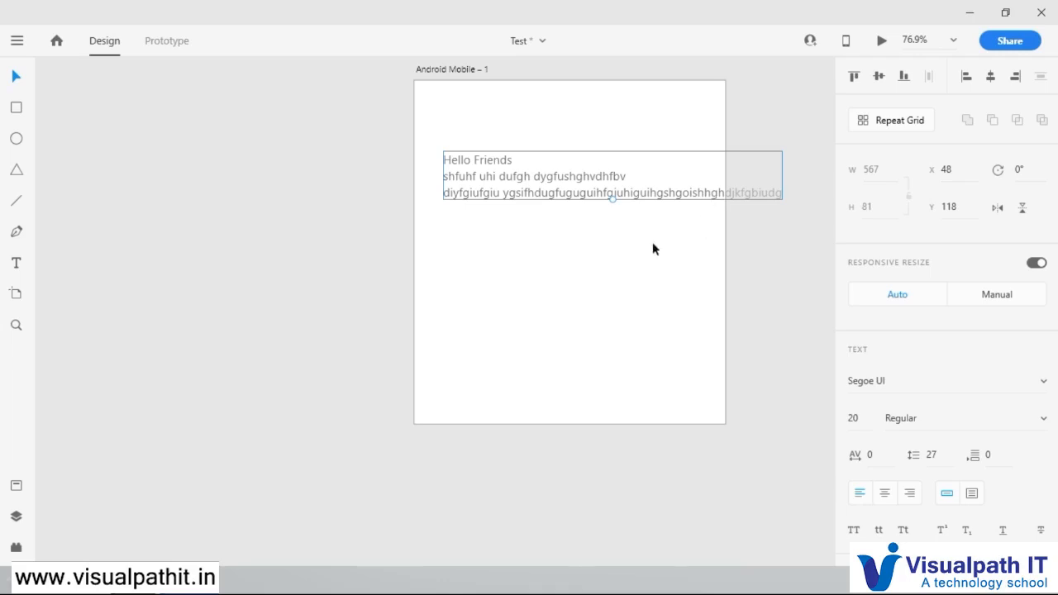
# Step: Set the font weight of the selected text block to Bold
pyautogui.scroll(-5, 920, 375)
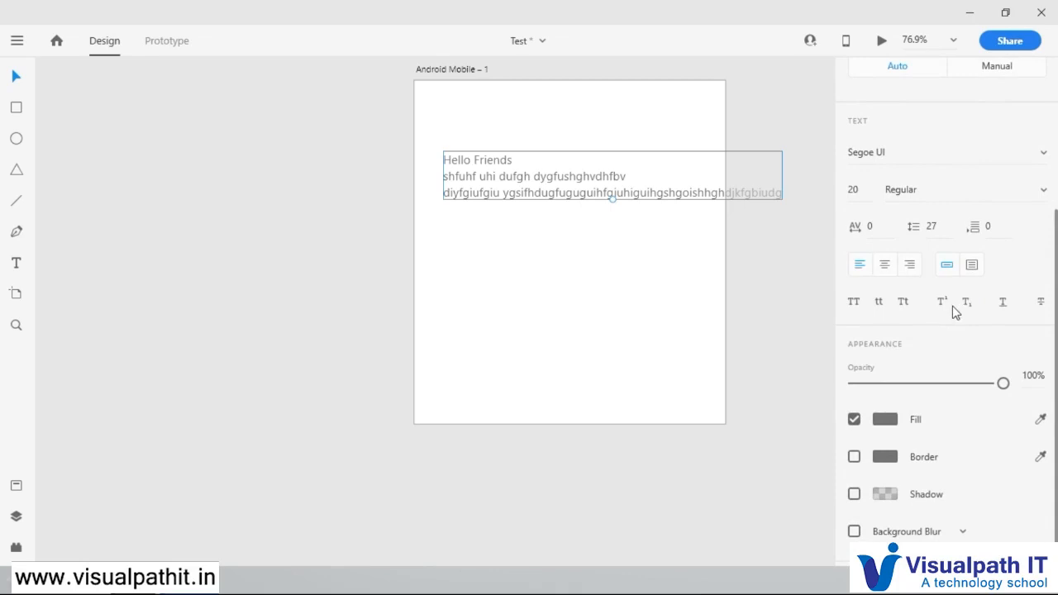
pyautogui.scroll(5, 953, 305)
pyautogui.scroll(-1, 953, 305)
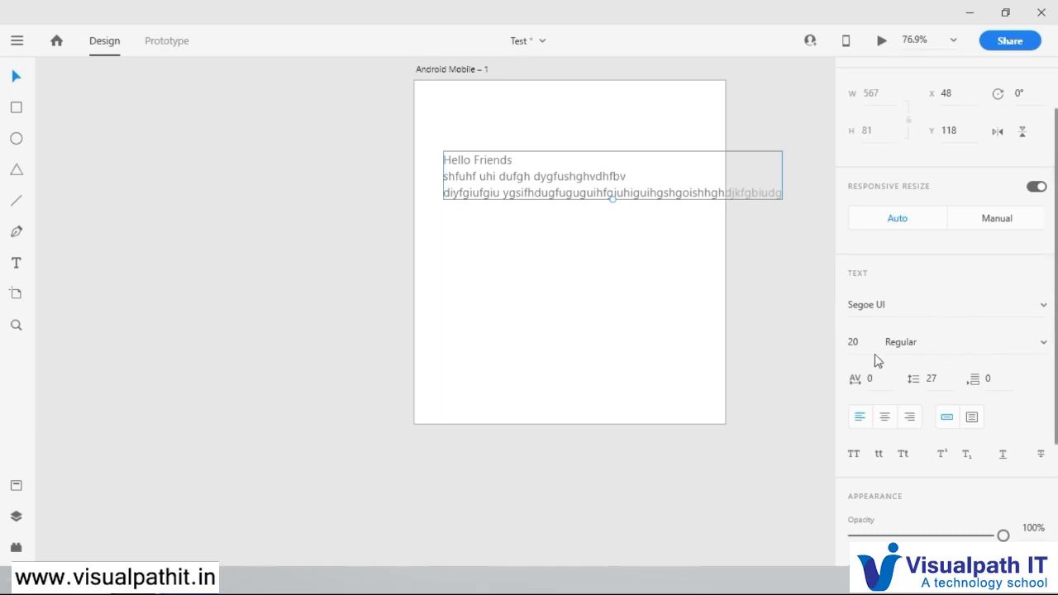
pyautogui.click(1045, 346)
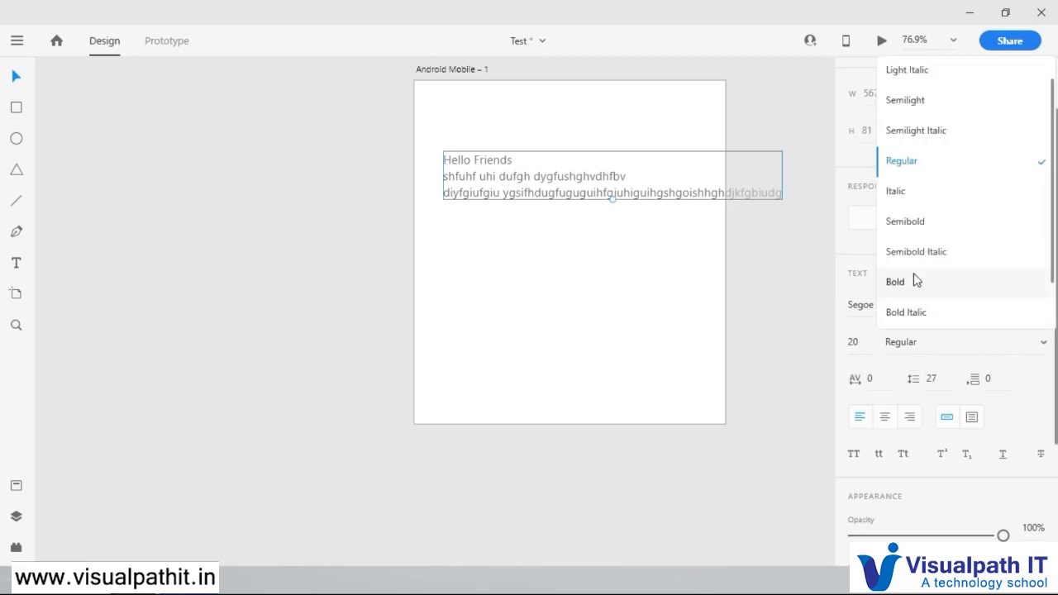
pyautogui.click(883, 280)
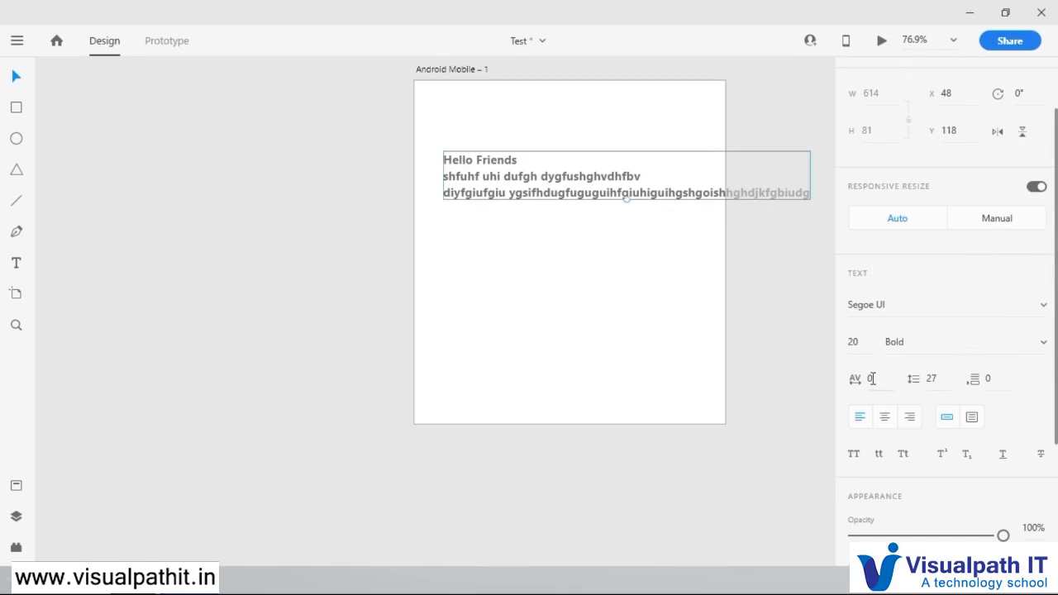
# Step: Set the text's character spacing to 3, line spacing to 37 and paragraph spacing to 26
pyautogui.moveTo(870, 377)
pyautogui.mouseDown()
pyautogui.moveTo(868, 283)
pyautogui.moveTo(868, 377)
pyautogui.mouseUp()
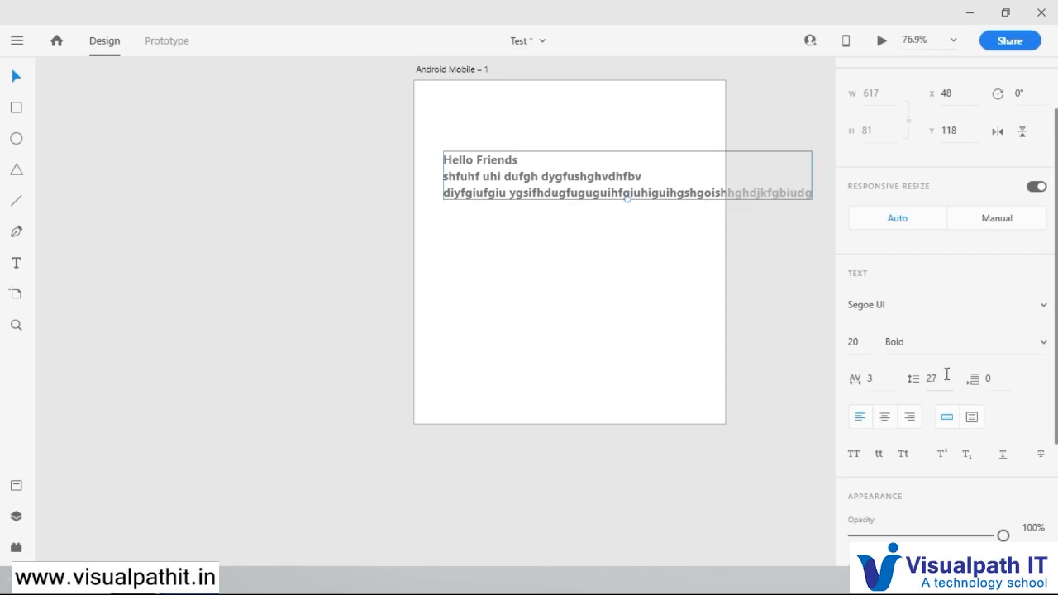
pyautogui.moveTo(932, 378); pyautogui.dragTo(932, 325)
pyautogui.click(986, 367)
pyautogui.moveTo(986, 367)
pyautogui.mouseDown()
pyautogui.moveTo(980, 281)
pyautogui.moveTo(985, 331)
pyautogui.moveTo(1003, 306)
pyautogui.moveTo(1000, 265)
pyautogui.moveTo(999, 379)
pyautogui.mouseUp()
pyautogui.moveTo(999, 339); pyautogui.dragTo(1004, 248)
# Step: Try centre and right alignment on the text block and return it to left alignment
pyautogui.click(885, 419)
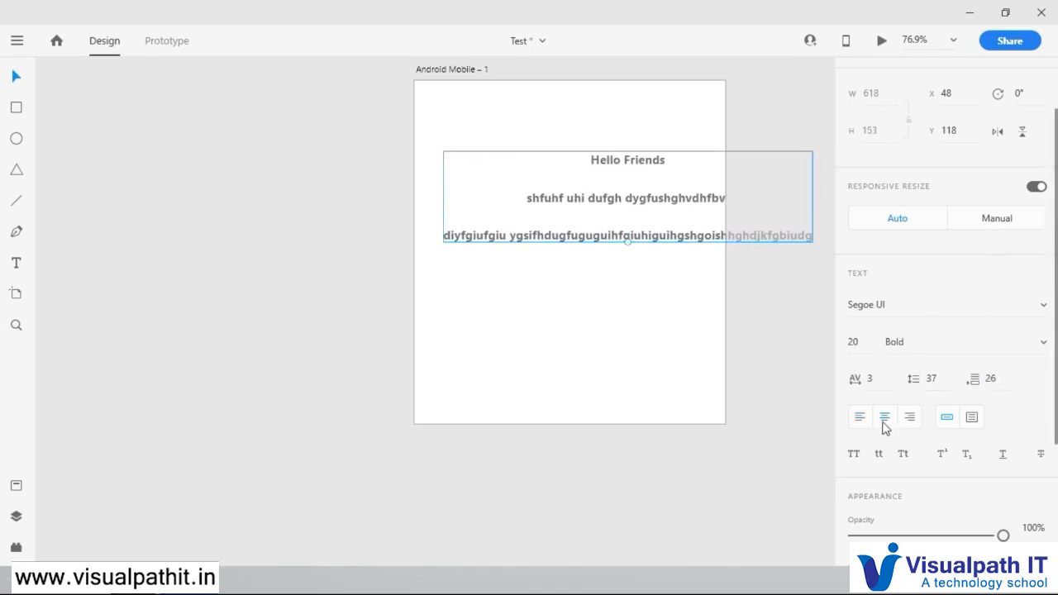
pyautogui.click(862, 418)
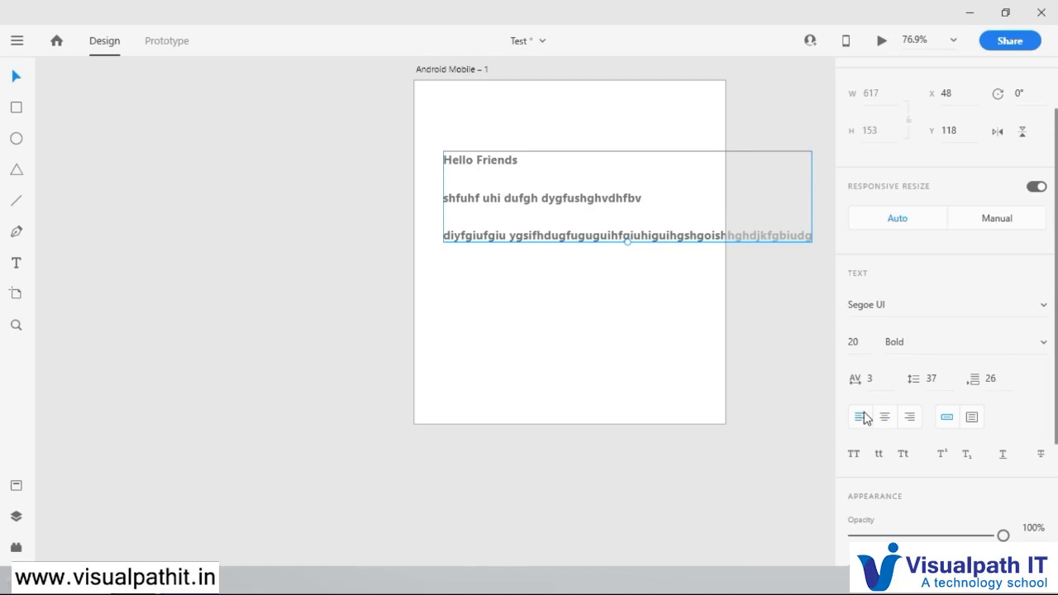
pyautogui.click(911, 417)
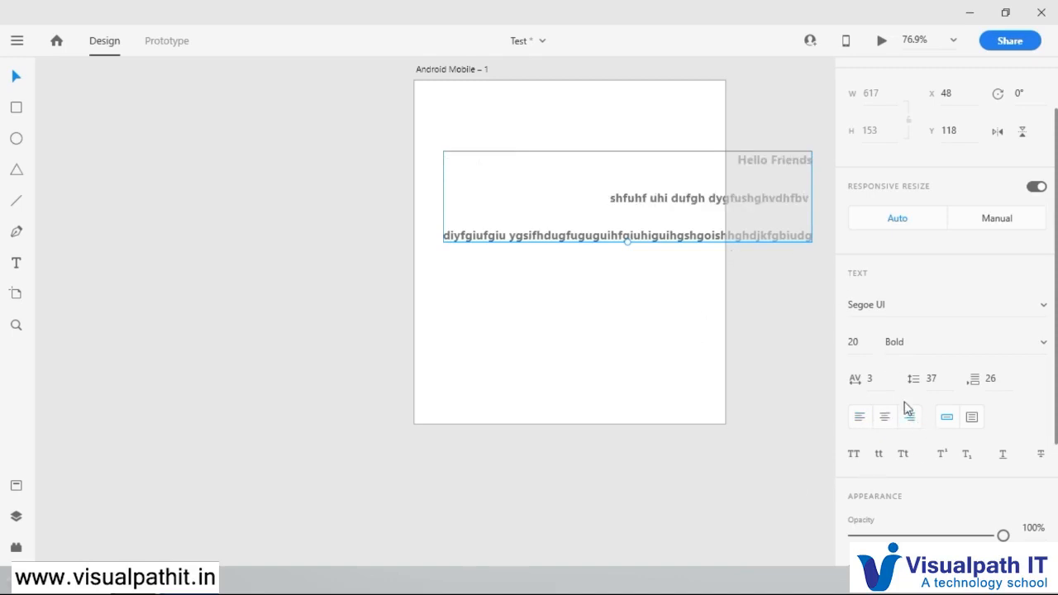
pyautogui.click(885, 419)
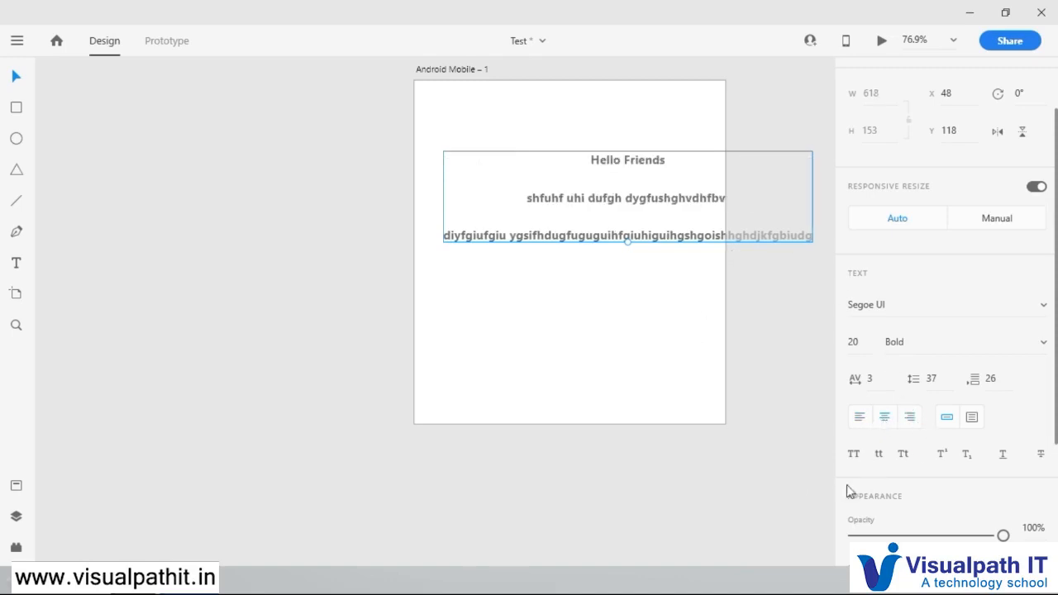
pyautogui.click(860, 419)
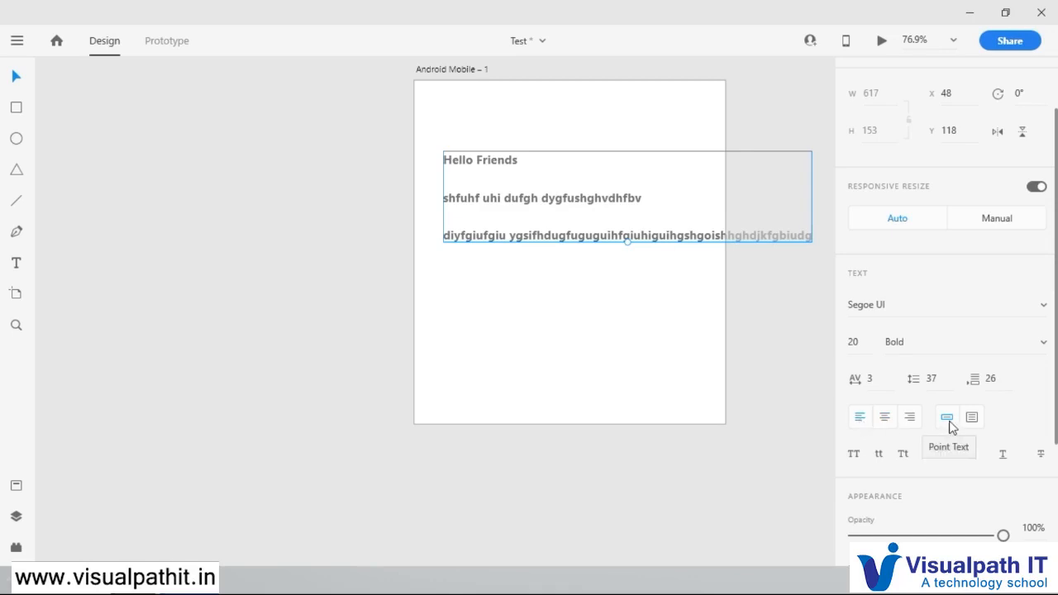
# Step: Convert the point text to area text and resize its box to about 427 wide by 238 high
pyautogui.click(647, 266)
pyautogui.click(595, 202)
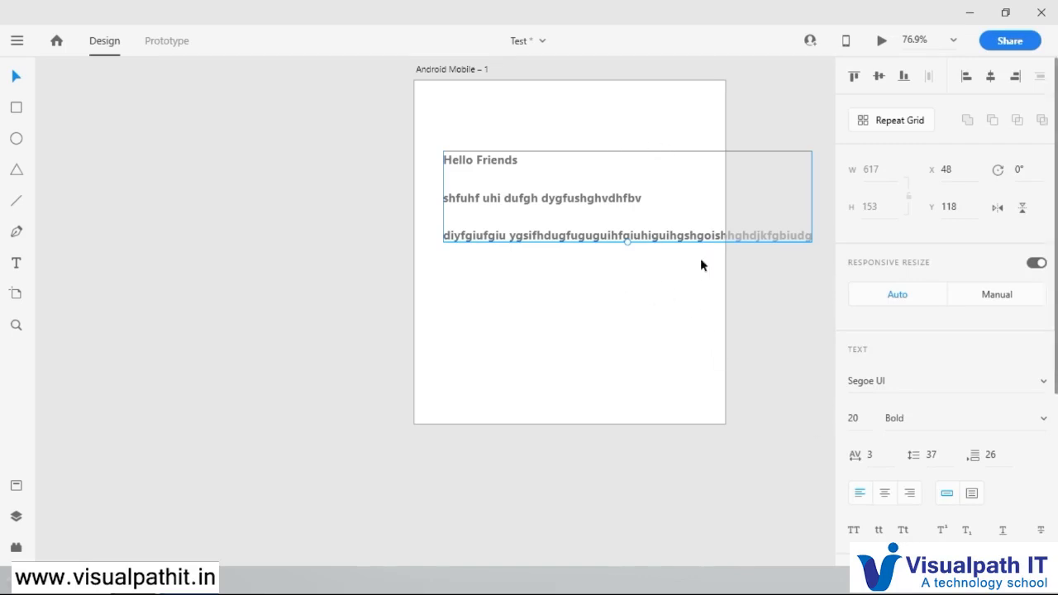
pyautogui.click(974, 496)
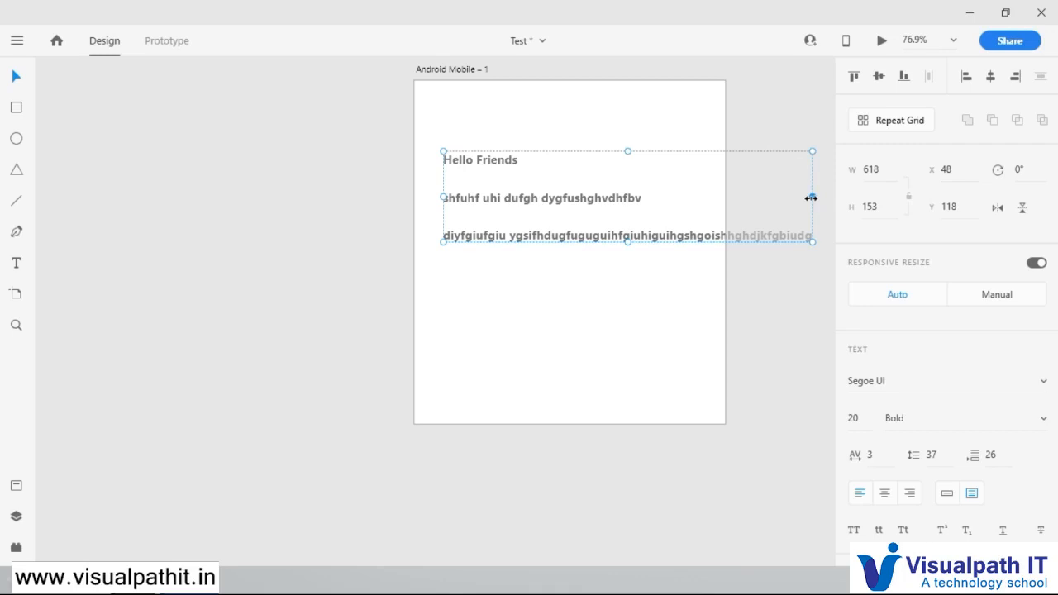
pyautogui.moveTo(812, 198); pyautogui.dragTo(694, 196)
pyautogui.moveTo(567, 239); pyautogui.dragTo(572, 294)
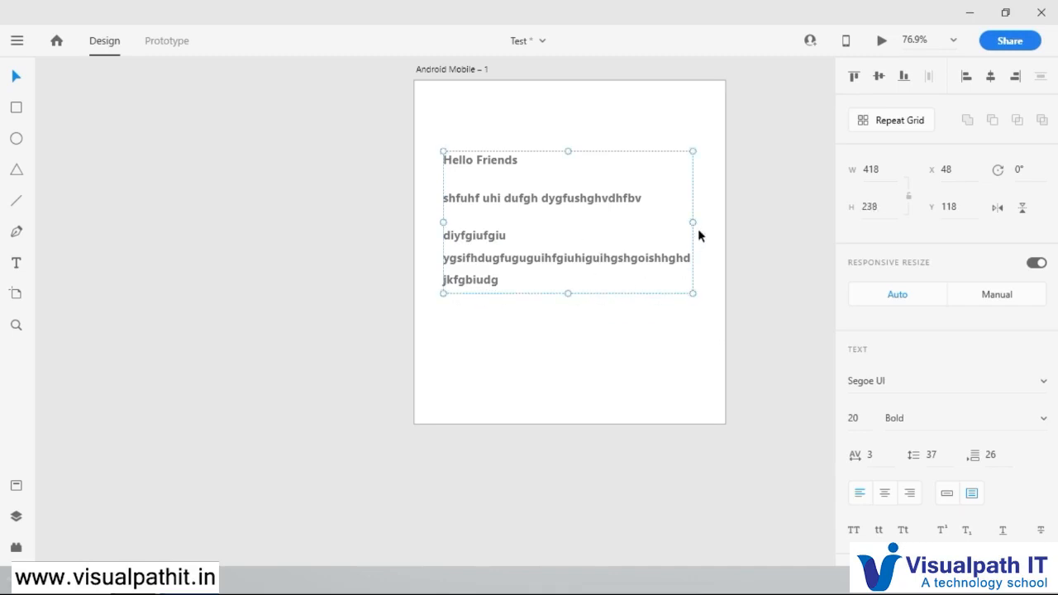
pyautogui.moveTo(656, 224); pyautogui.dragTo(698, 231)
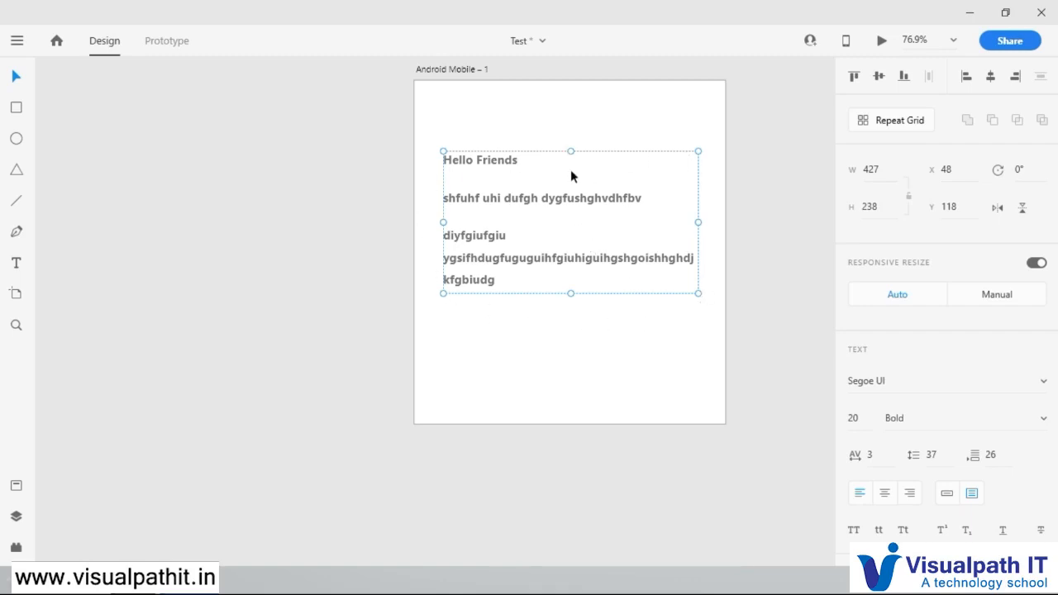
# Step: Delete the "Hello Friends" text box from the artboard
pyautogui.click(551, 329)
pyautogui.click(542, 264)
pyautogui.press('Delete')
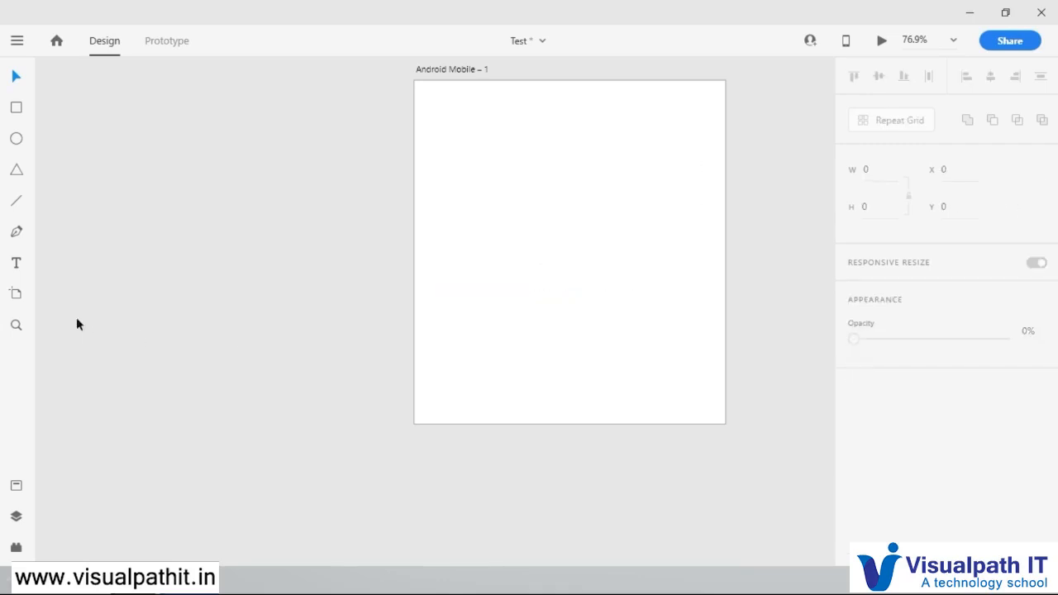
# Step: Draw an area text box about 432 by 308 at X 43, Y 81 and enter a first paragraph of filler text
pyautogui.click(17, 264)
pyautogui.moveTo(440, 128); pyautogui.dragTo(699, 313)
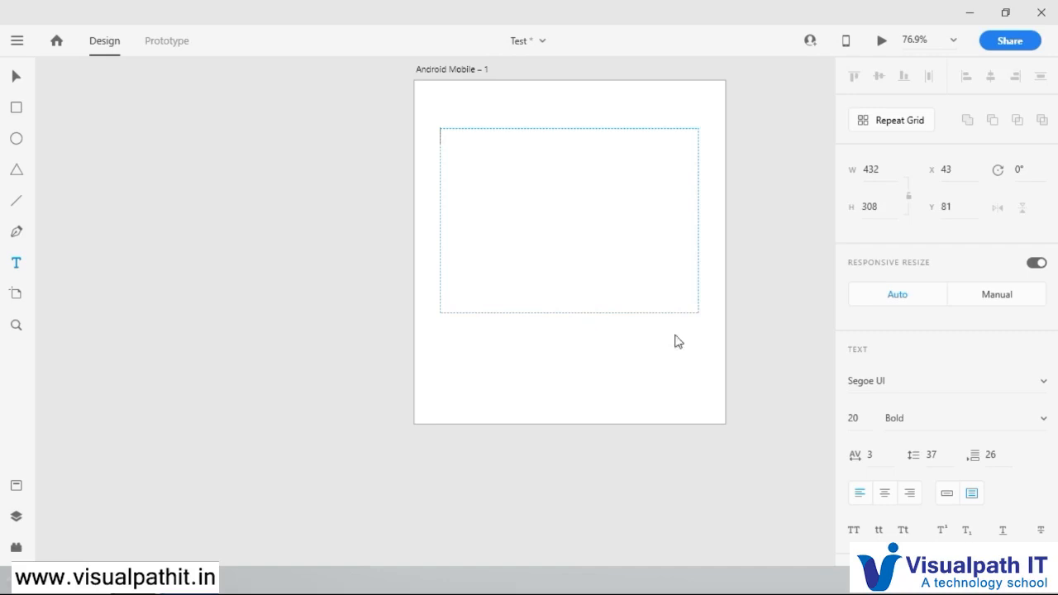
pyautogui.write('jdf digdfi vdifuh fhdfk dfjh dfighd fg')
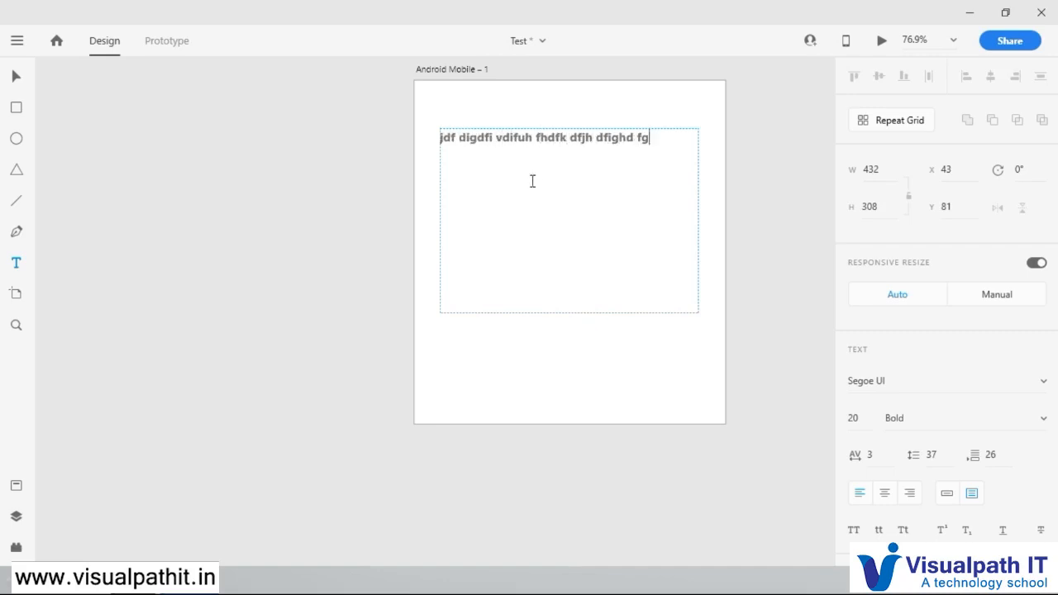
pyautogui.write('iudfhgi hdfiughdf godhfg')
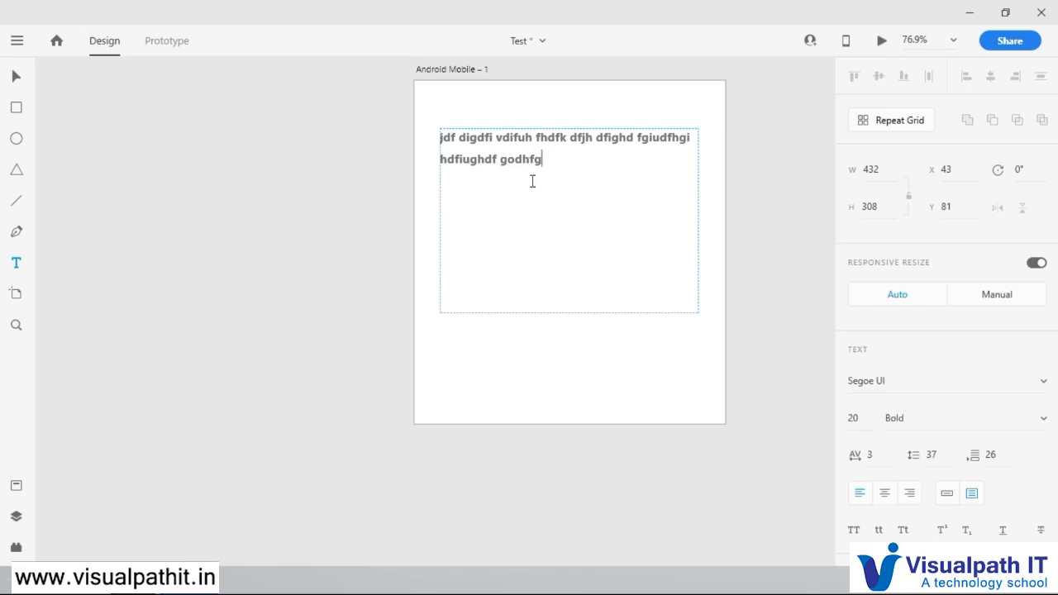
# Step: Add a second, four-line paragraph of filler text below the first one in the area text box
pyautogui.press('Return')
pyautogui.write('dfghdfg dofih')
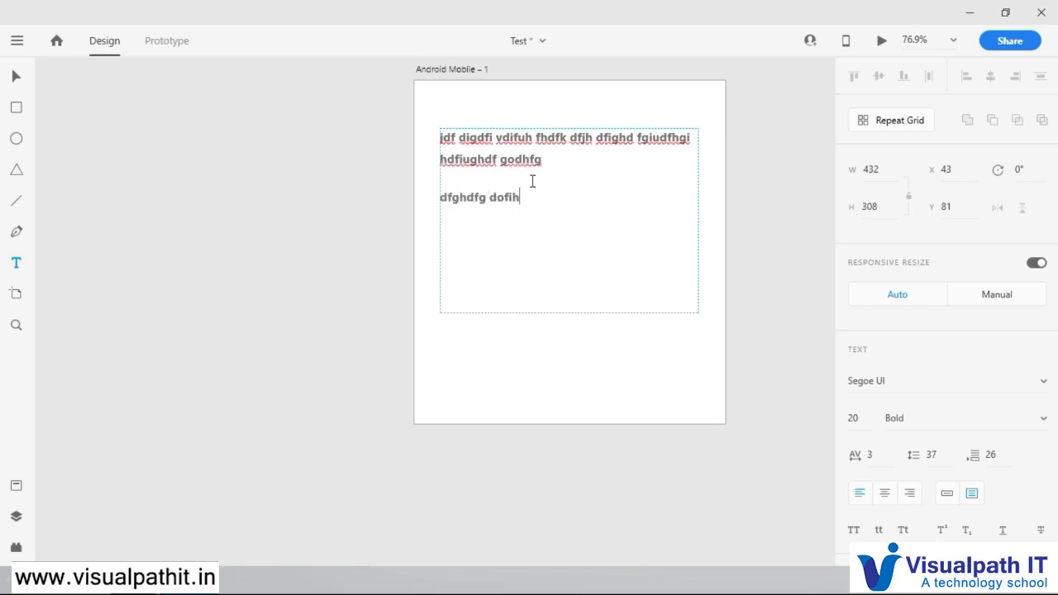
pyautogui.write('g  iufhg dfguhdf gdfhg fghd fdghd')
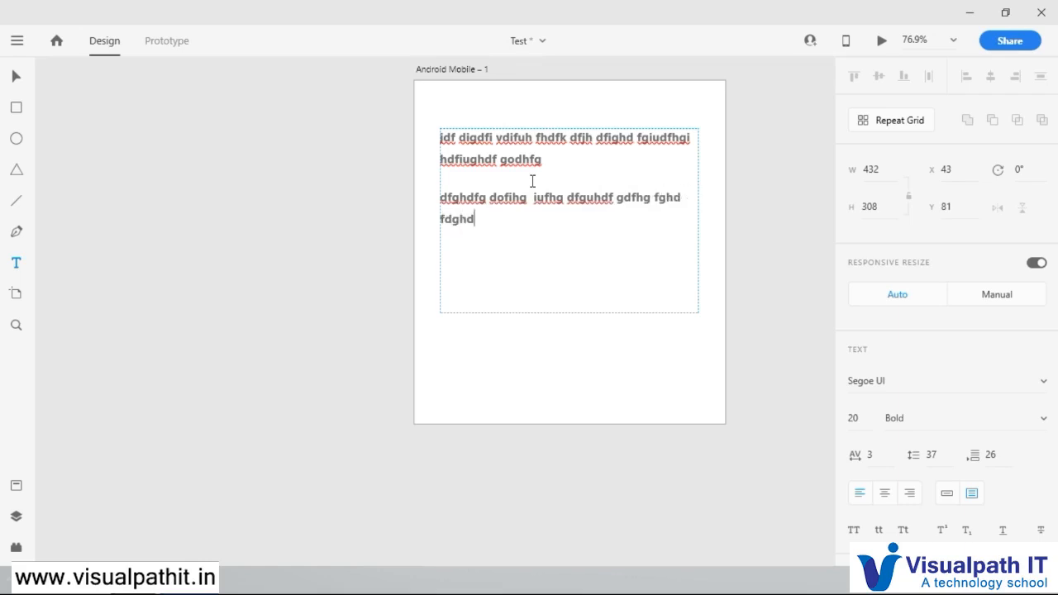
pyautogui.write(' fgiidjfg dfgjd gdh')
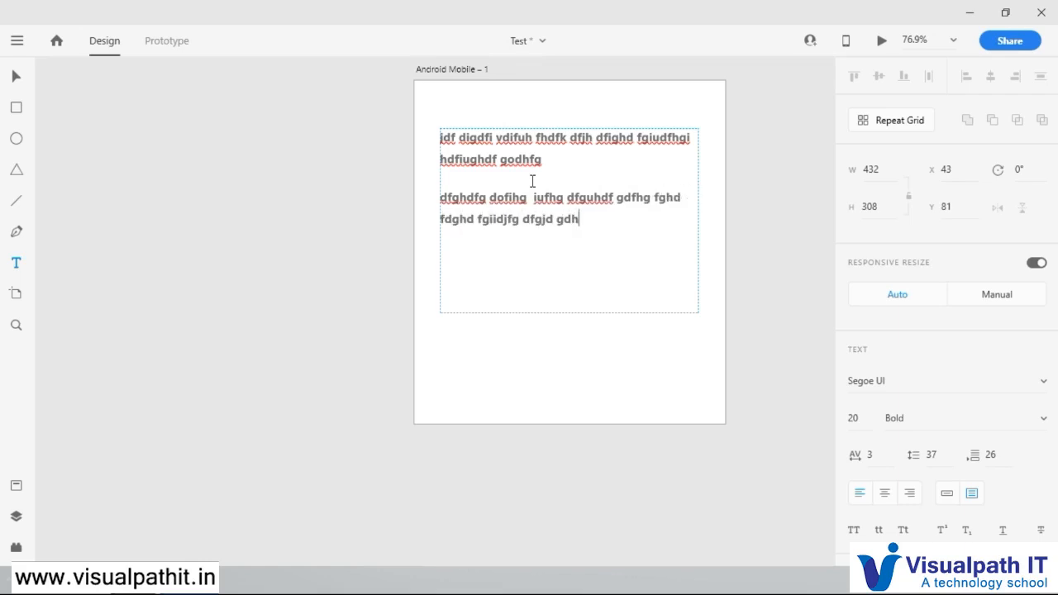
pyautogui.write(' dfig difghd ihg d')
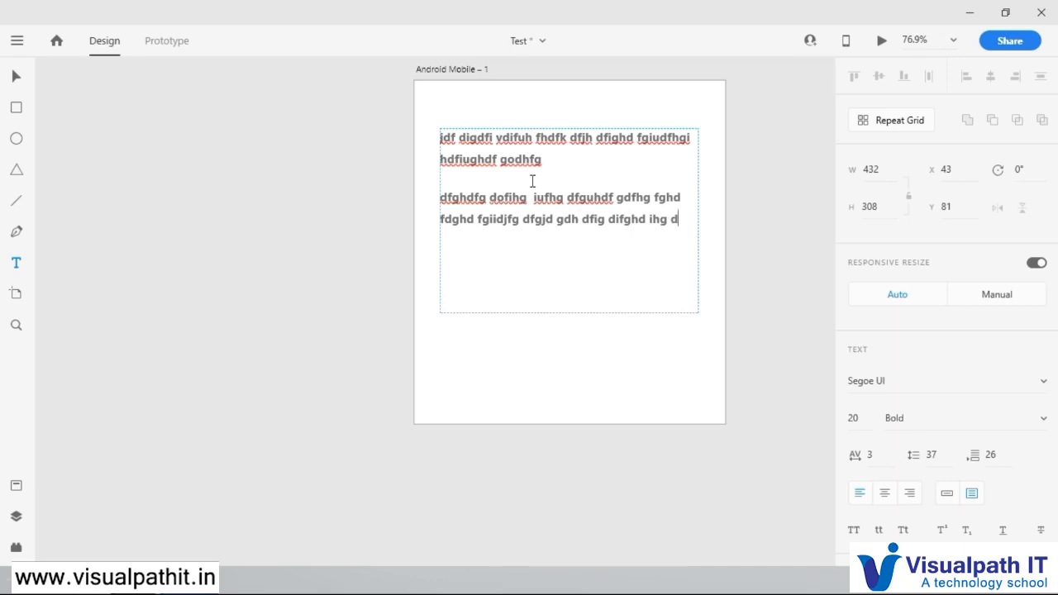
pyautogui.write('ofighuiudggdifgjd ')
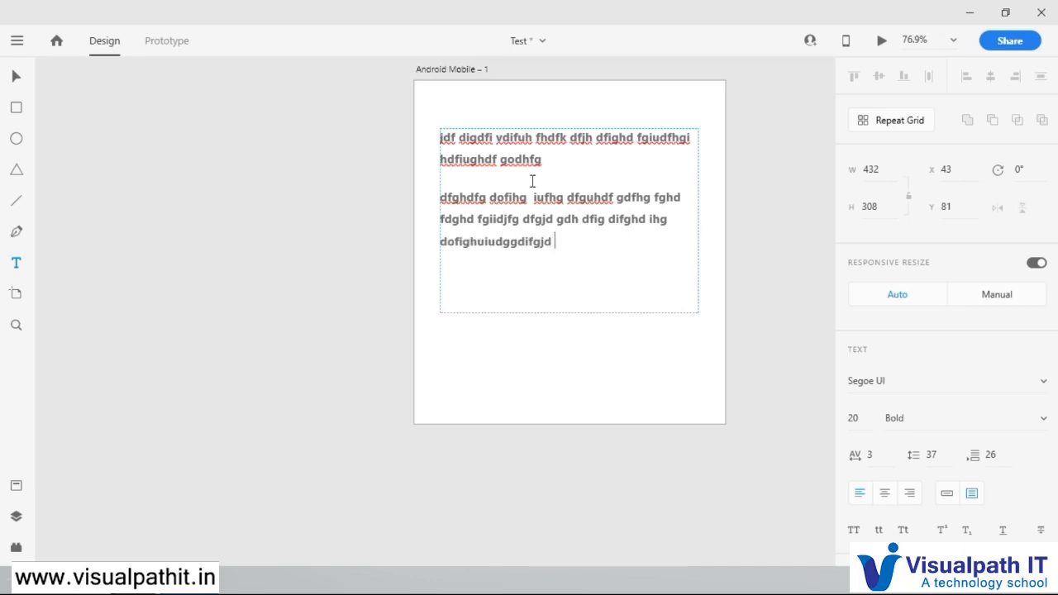
pyautogui.write('pgjgdp hdihfidh')
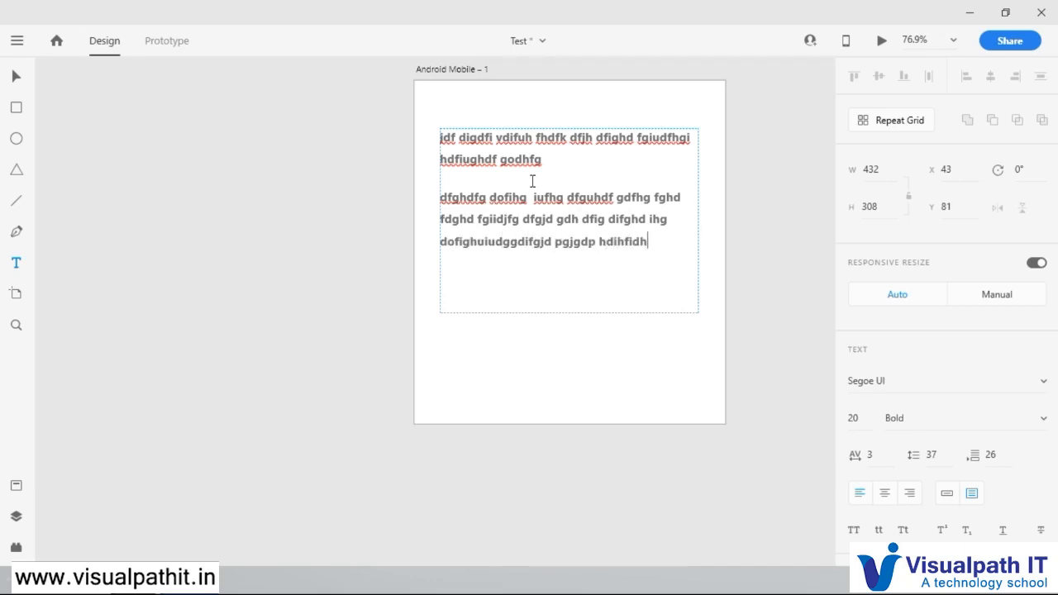
pyautogui.write('ihdihgoidhgidhog')
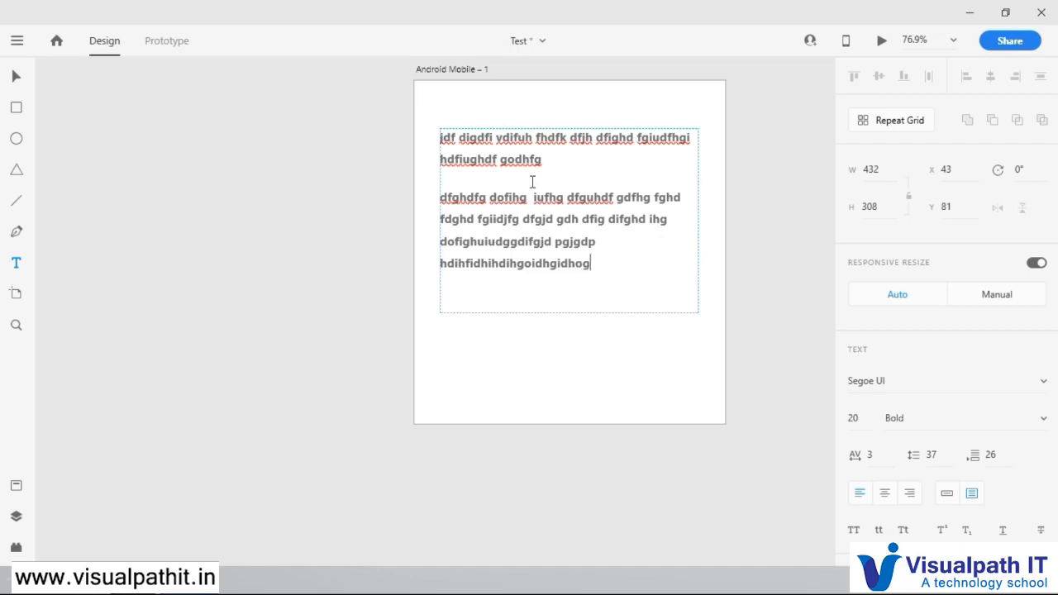
pyautogui.write('i hdoihoidhio')
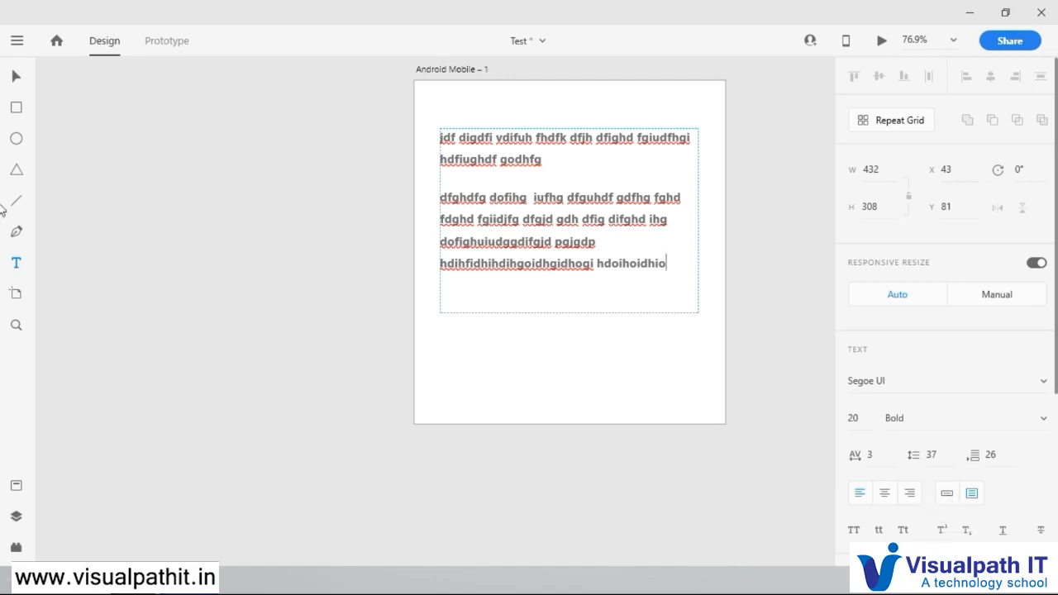
# Step: Shorten the area text box to a height of 255 and convert it to point text
pyautogui.click(14, 77)
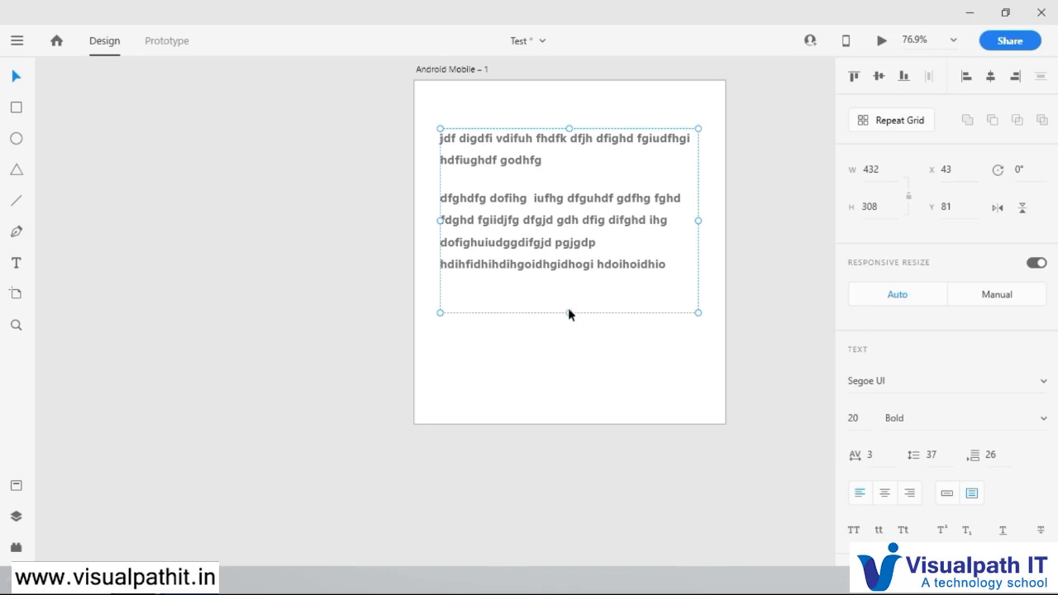
pyautogui.moveTo(569, 312); pyautogui.dragTo(569, 281)
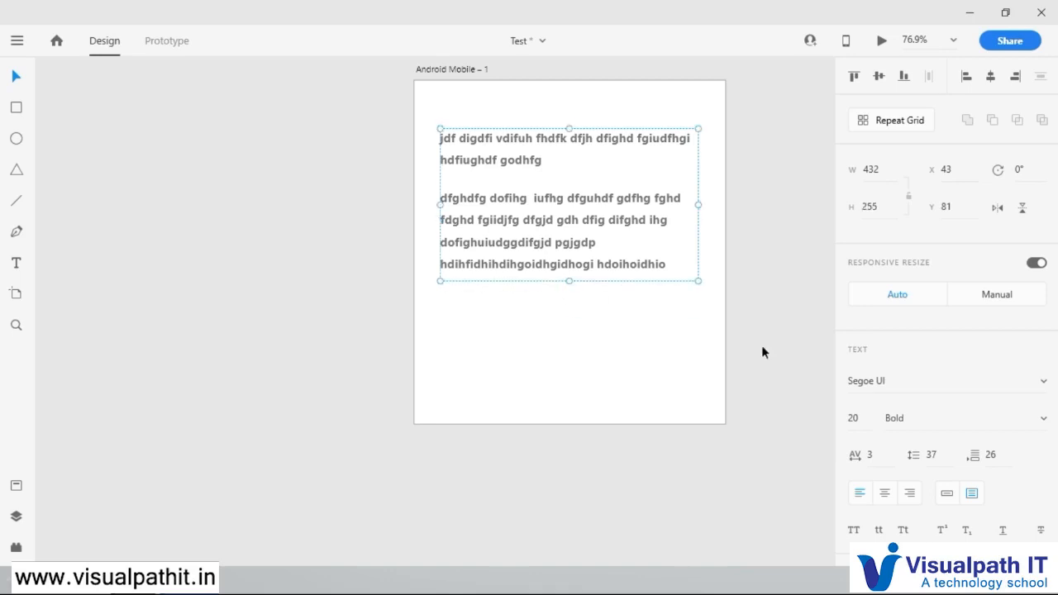
pyautogui.click(947, 494)
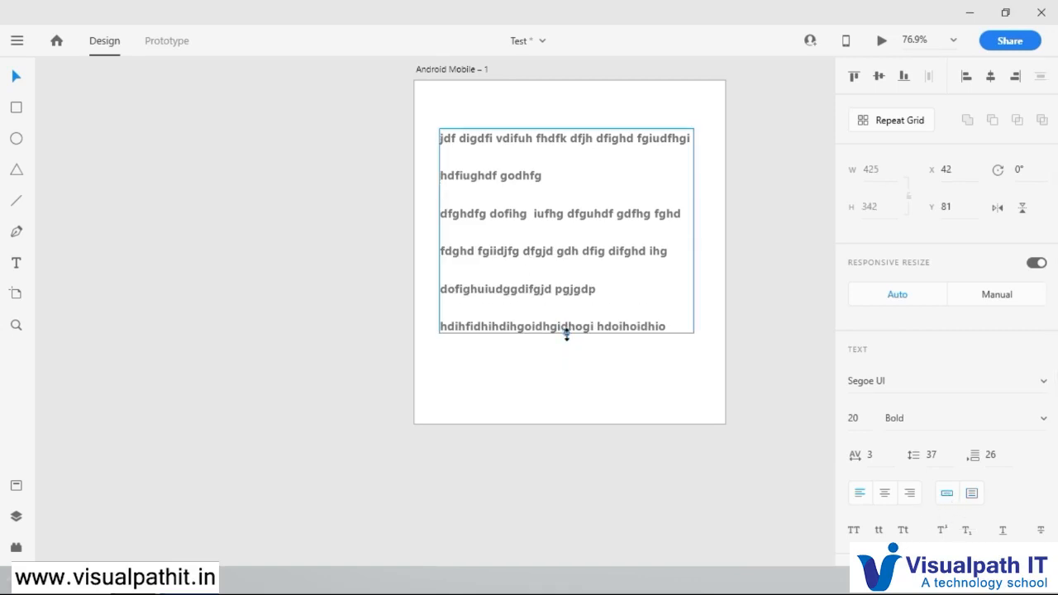
# Step: Scale the point text down to font size 15 and move it up to X 42, Y 21
pyautogui.moveTo(566, 334); pyautogui.dragTo(567, 285)
pyautogui.moveTo(570, 221); pyautogui.dragTo(540, 191)
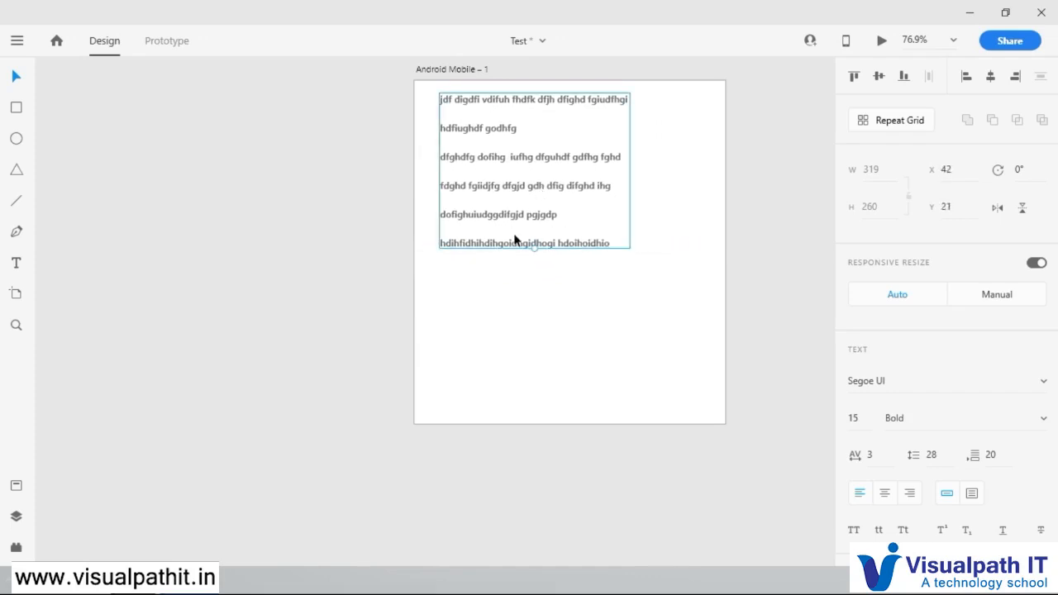
# Step: Apply title case, underline and strikethrough to the text after trying uppercase and lowercase
pyautogui.scroll(-1, 759, 430)
pyautogui.scroll(-4, 981, 501)
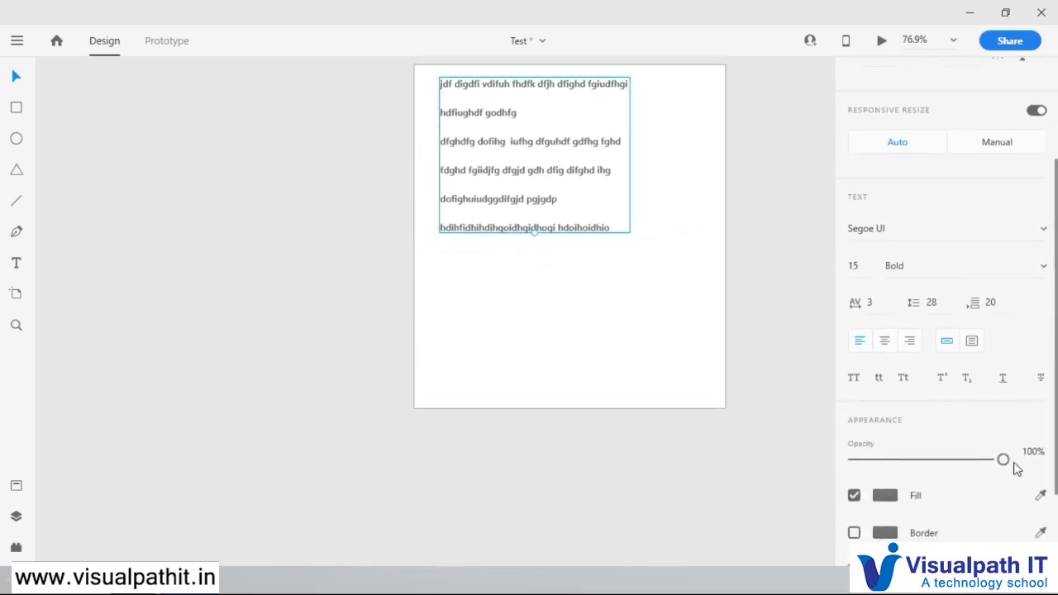
pyautogui.click(857, 378)
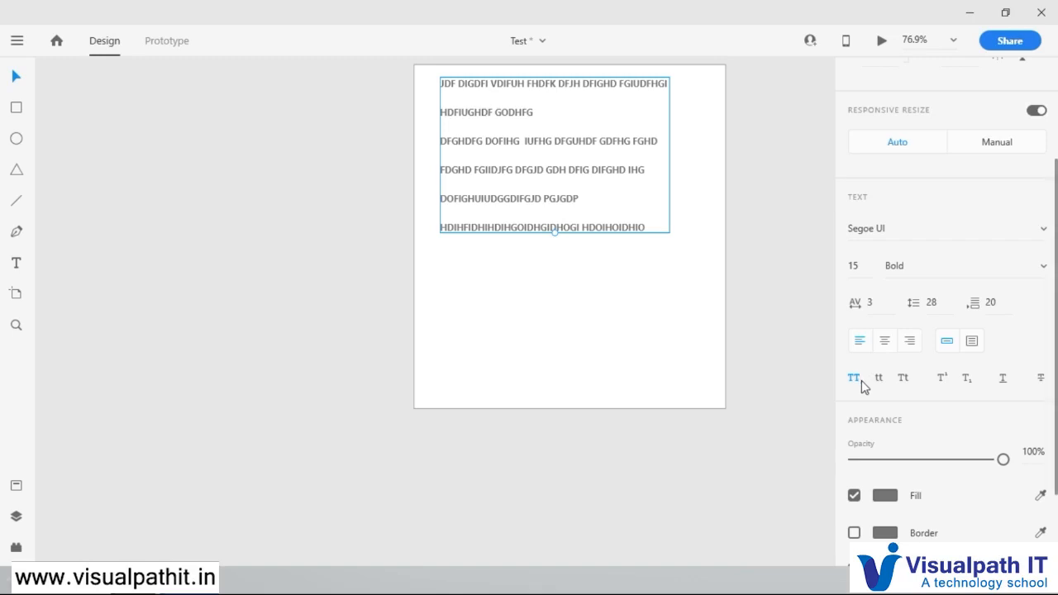
pyautogui.click(876, 380)
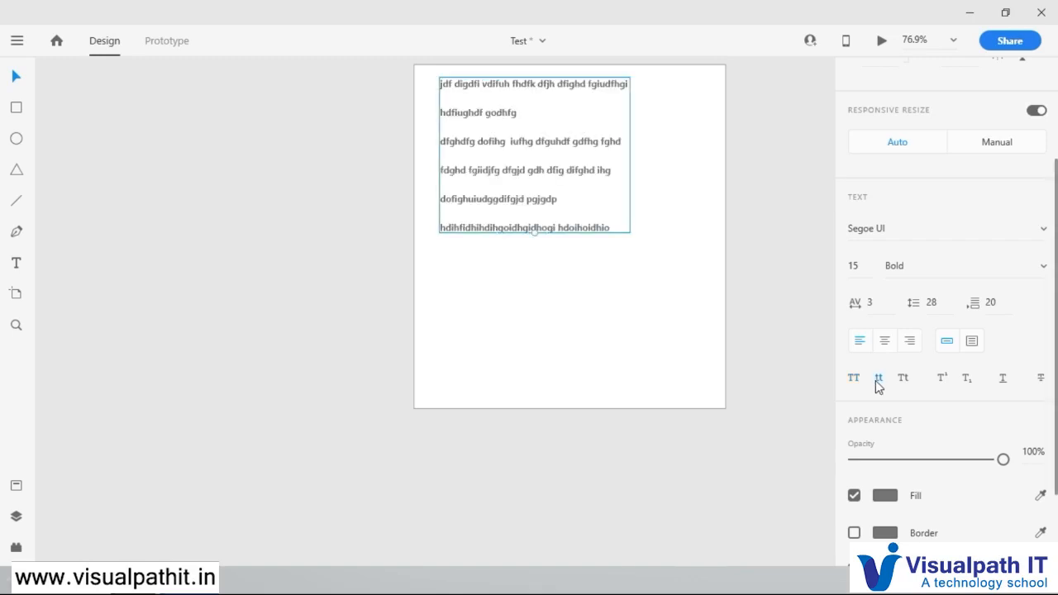
pyautogui.click(905, 382)
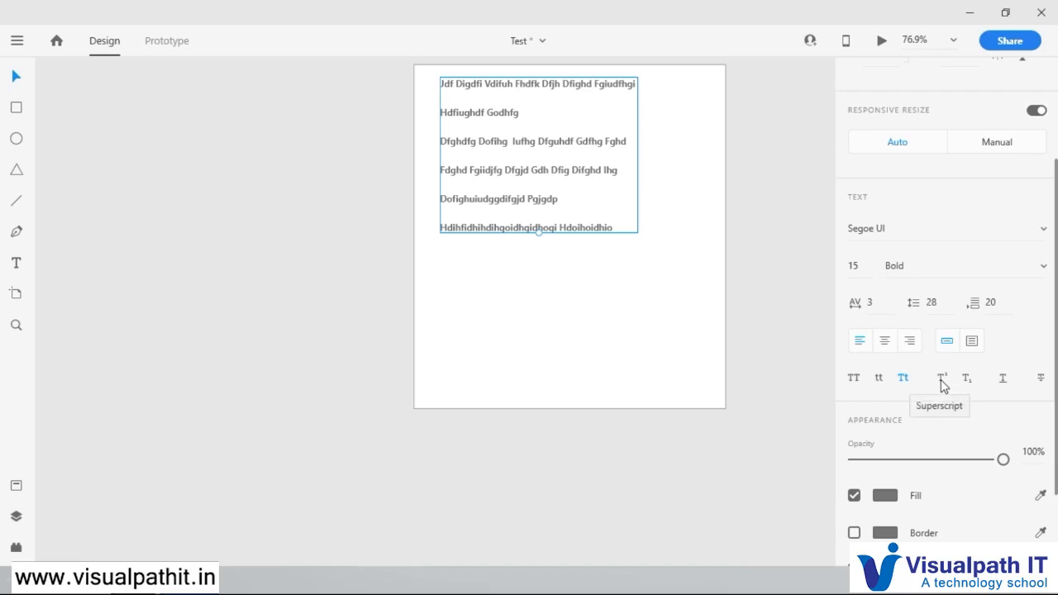
pyautogui.click(1003, 380)
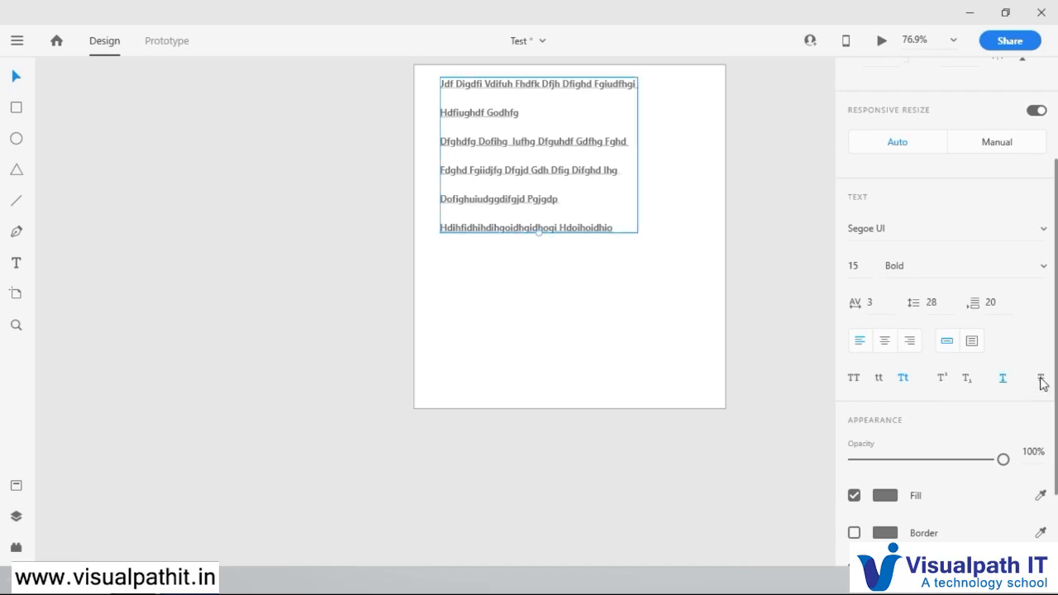
pyautogui.click(1042, 380)
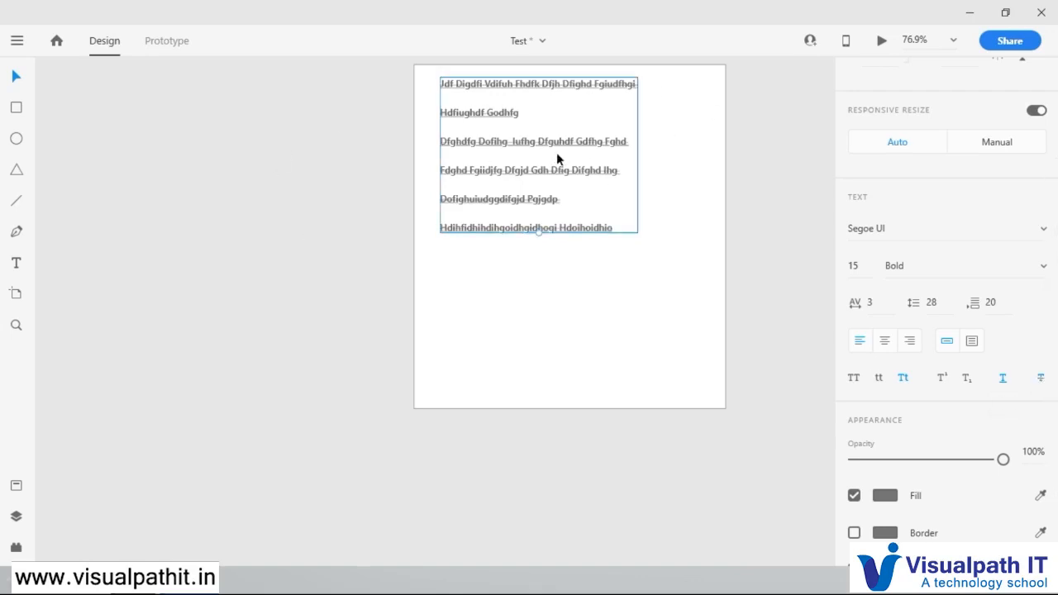
# Step: Change the text's fill color to a bright red
pyautogui.scroll(-3, 916, 426)
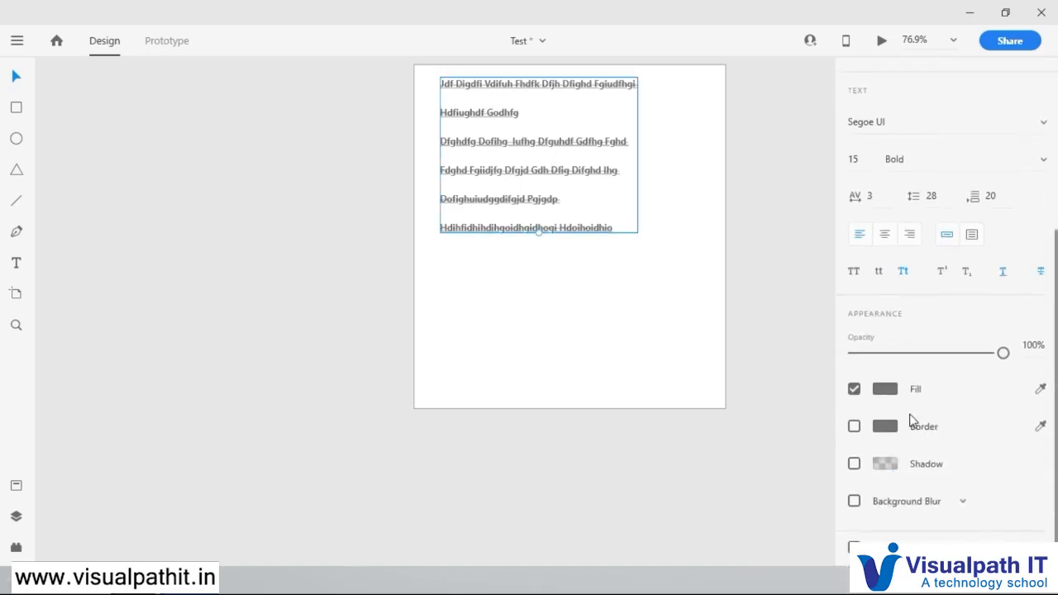
pyautogui.click(885, 389)
pyautogui.moveTo(734, 341); pyautogui.dragTo(759, 289)
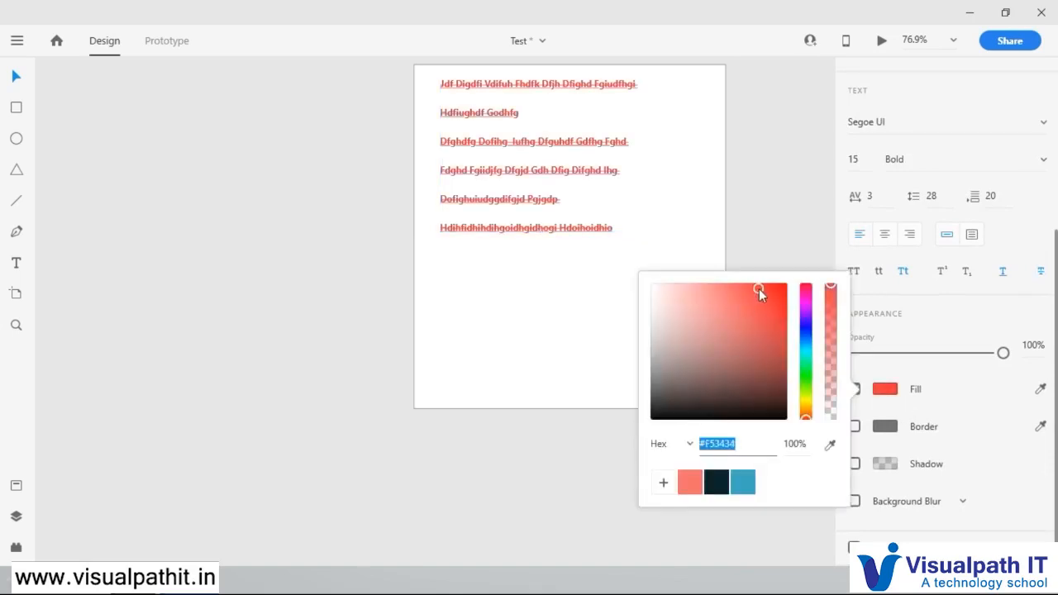
pyautogui.click(878, 438)
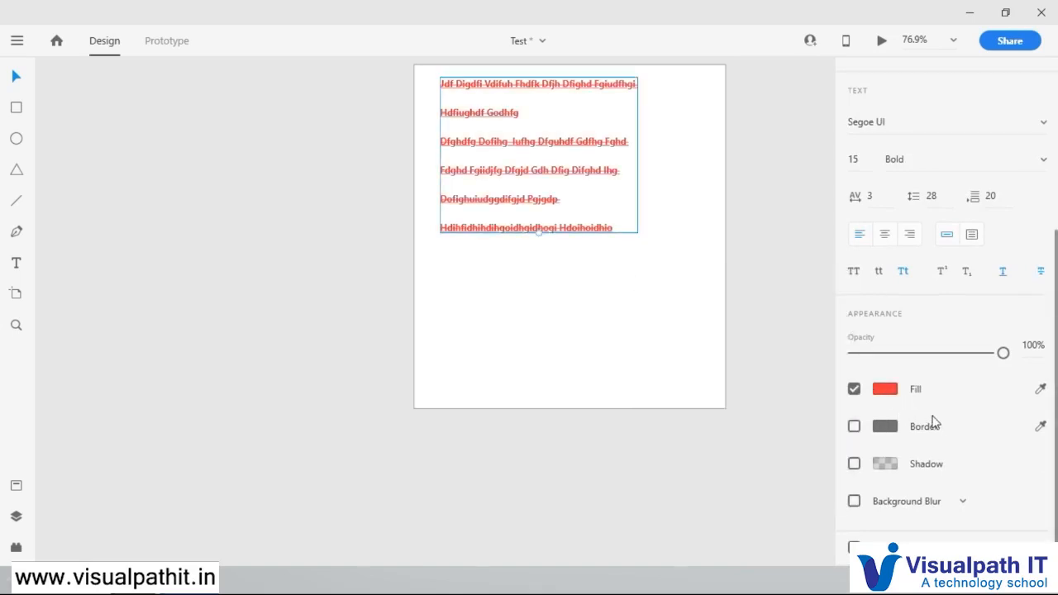
# Step: Enable a border on the text and set its font size to 39
pyautogui.click(855, 428)
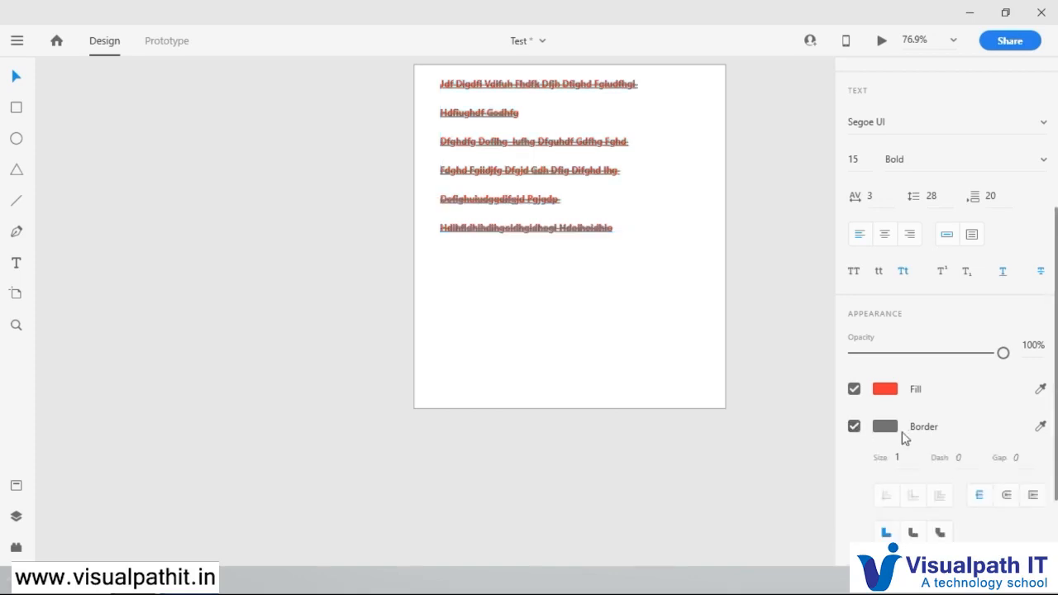
pyautogui.click(855, 159)
pyautogui.write('42')
pyautogui.press('Return')
pyautogui.moveTo(857, 63); pyautogui.dragTo(857, 74)
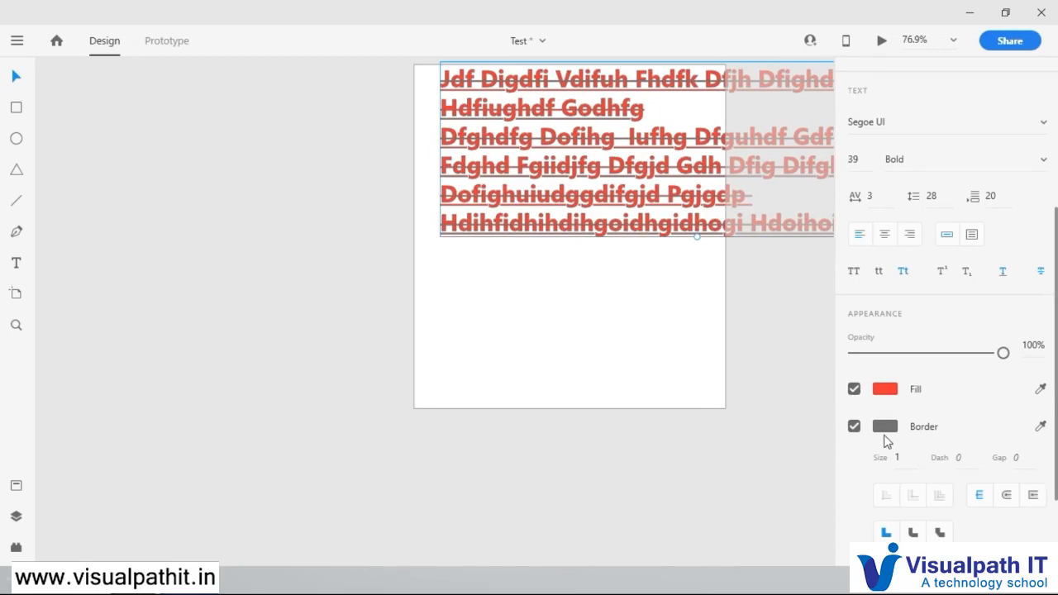
# Step: Turn off the text's border and add a black shadow with 75% opacity
pyautogui.scroll(-2, 931, 438)
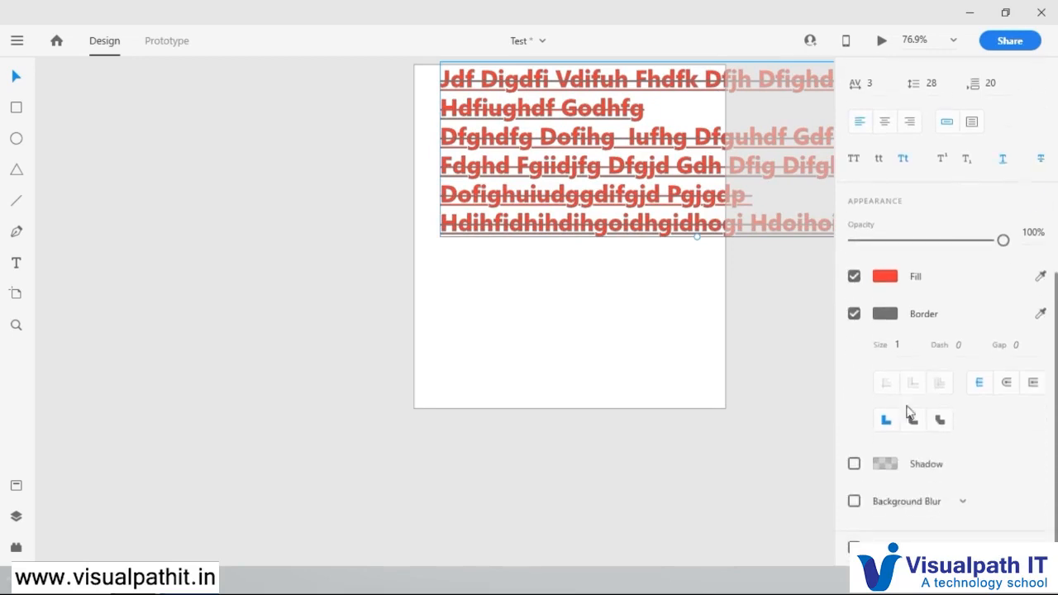
pyautogui.click(856, 316)
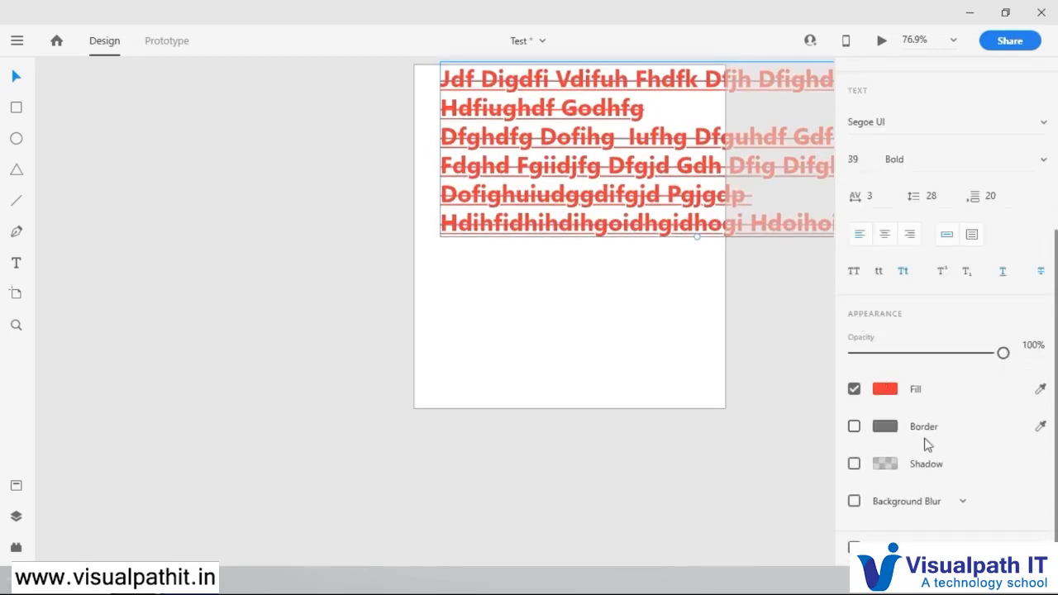
pyautogui.click(854, 464)
pyautogui.click(884, 464)
pyautogui.moveTo(831, 413); pyautogui.dragTo(834, 379)
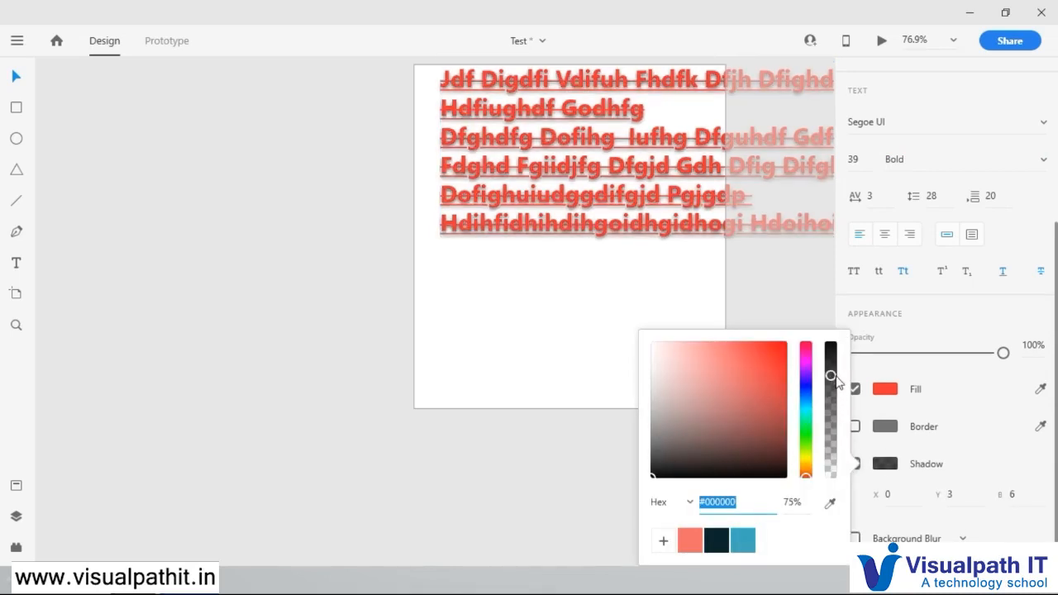
pyautogui.click(947, 456)
# Step: Enable blur on the text, switch it to Object Blur and reduce its amount to 1
pyautogui.scroll(-1, 880, 469)
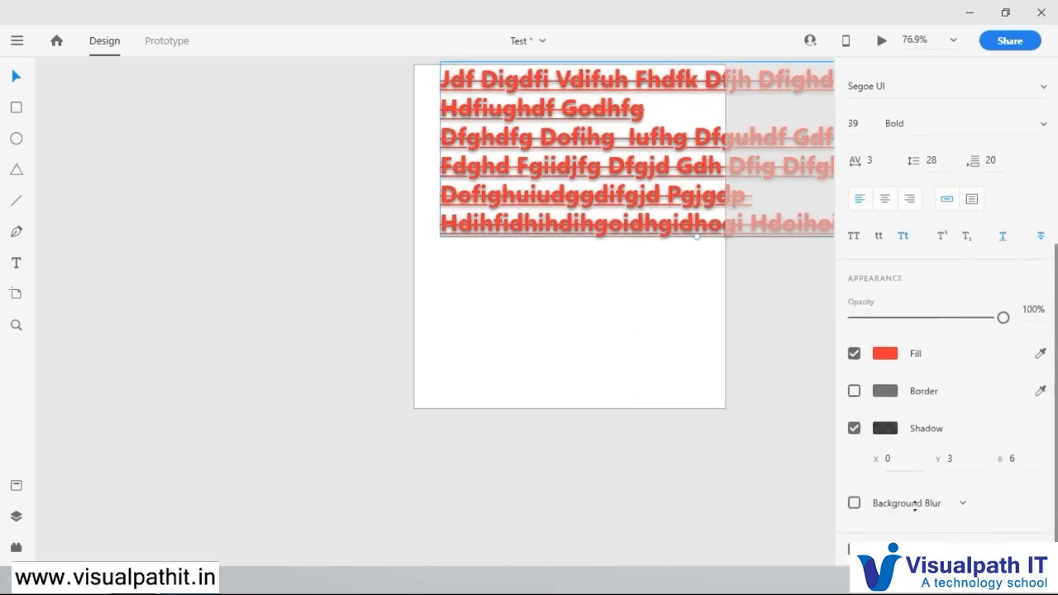
pyautogui.click(855, 502)
pyautogui.click(927, 505)
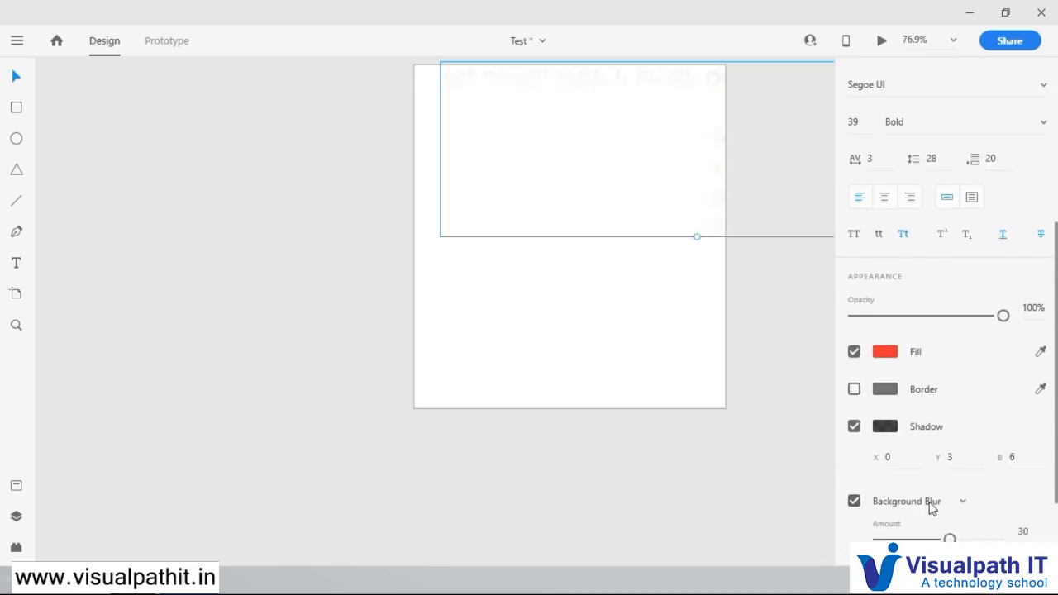
pyautogui.click(936, 478)
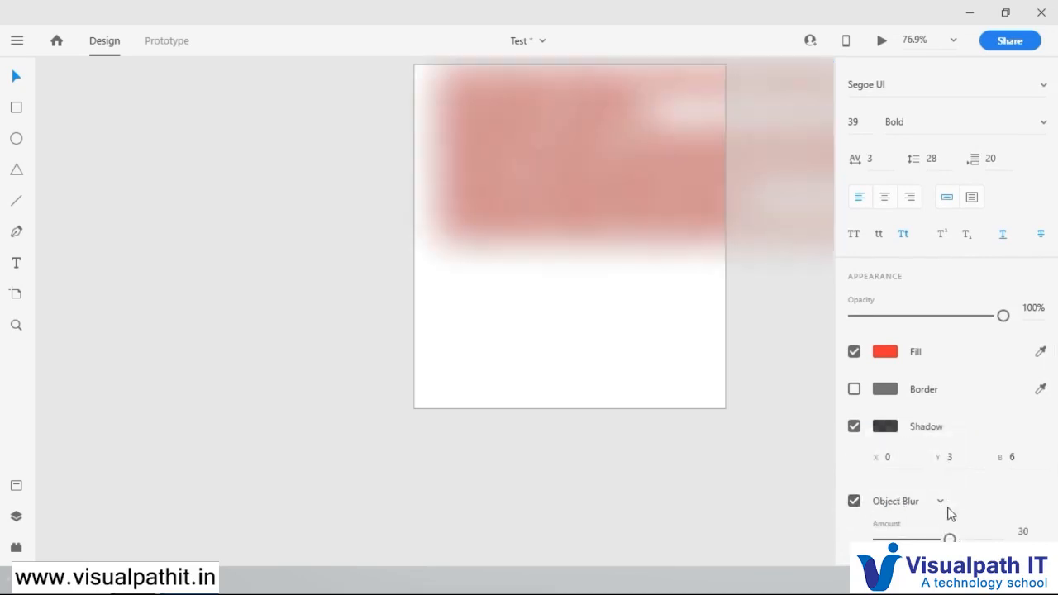
pyautogui.moveTo(951, 539); pyautogui.dragTo(882, 539)
pyautogui.click(744, 349)
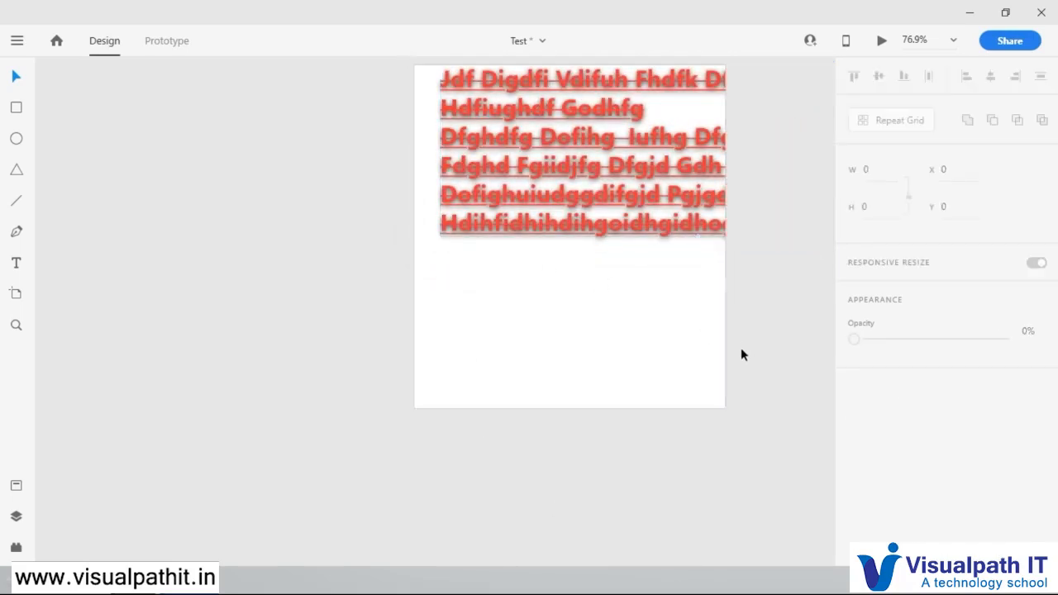
# Step: Move the text block across the artboard to X -187, Y 47
pyautogui.click(606, 174)
pyautogui.scroll(3, 631, 309)
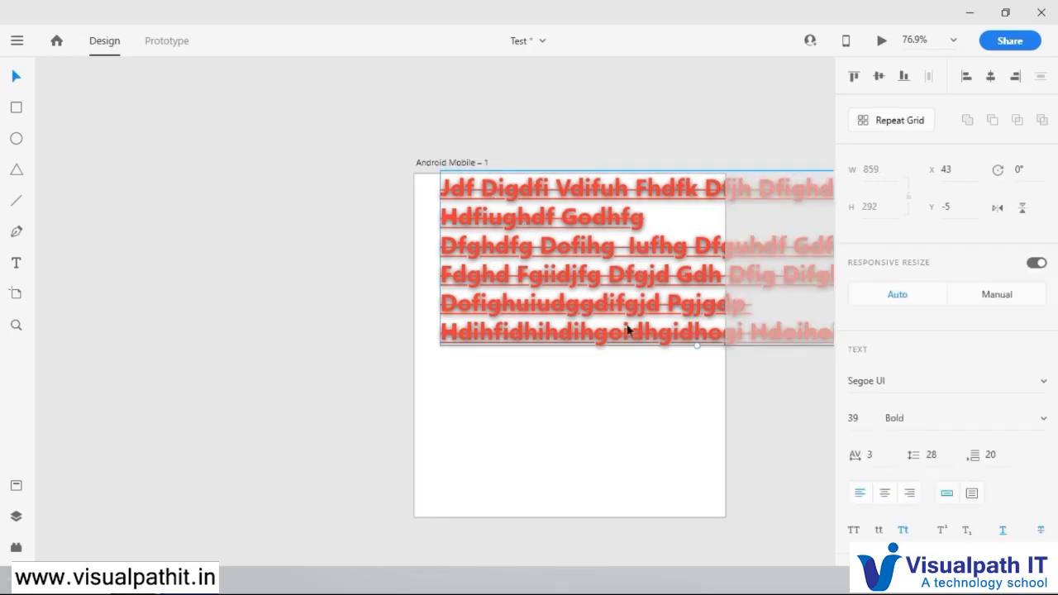
pyautogui.click(794, 421)
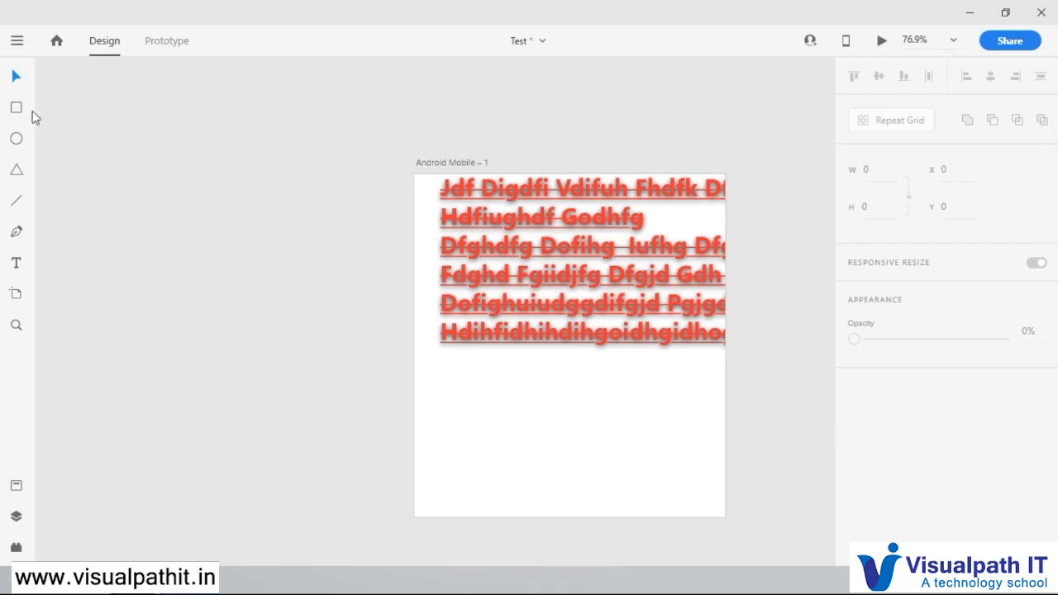
pyautogui.click(553, 293)
pyautogui.moveTo(561, 296); pyautogui.dragTo(476, 331)
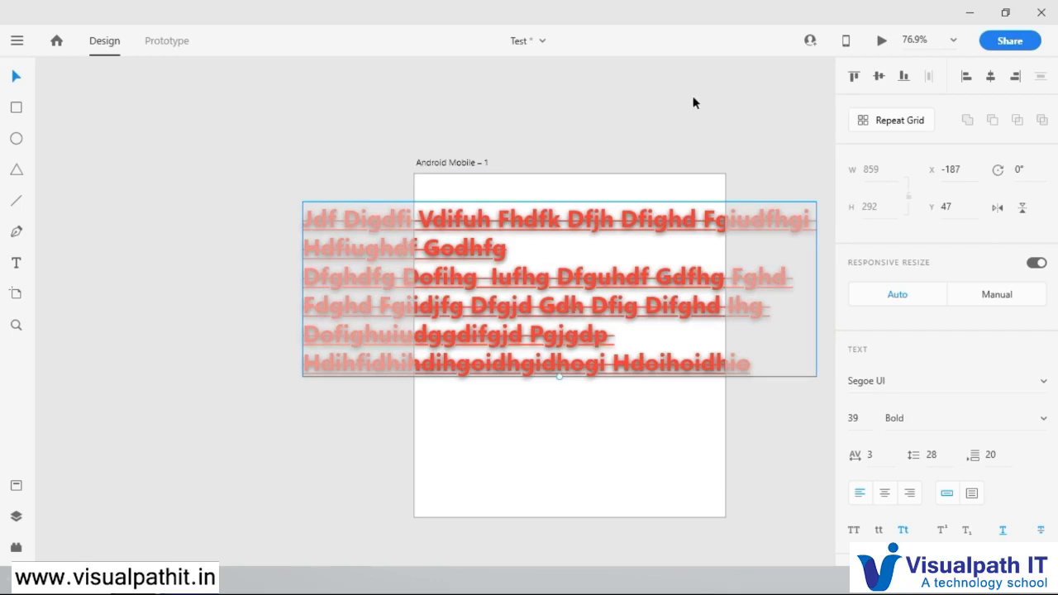
# Step: Increase the text's Object Blur amount until the letters are strongly blurred
pyautogui.scroll(-4, 991, 484)
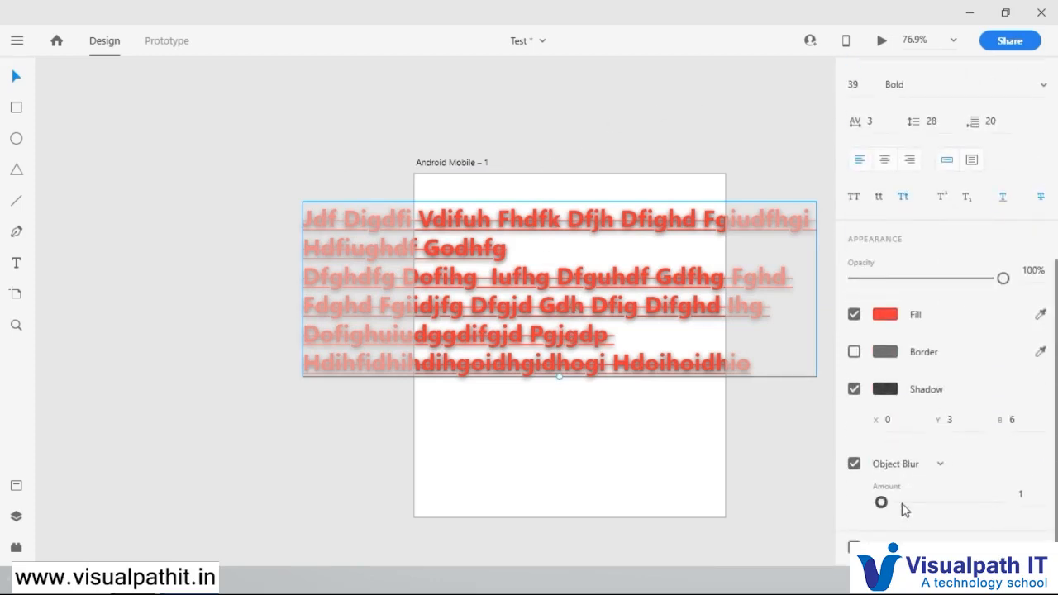
pyautogui.moveTo(882, 501); pyautogui.dragTo(945, 502)
pyautogui.click(765, 385)
pyautogui.click(667, 372)
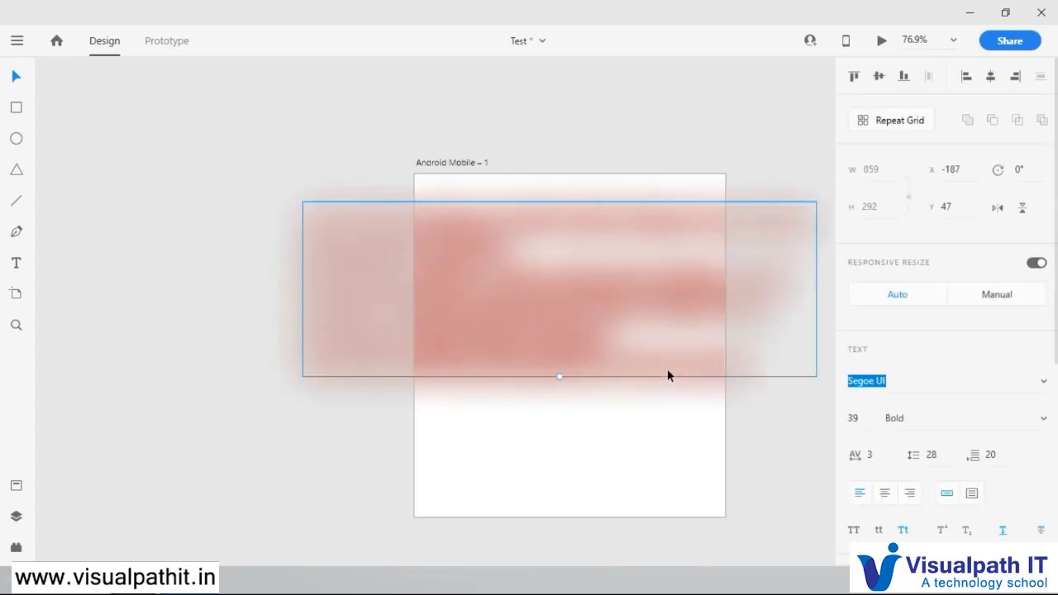
pyautogui.click(752, 459)
# Step: Delete the blurred text from the artboard
pyautogui.click(571, 311)
pyautogui.press('Delete')
pyautogui.hotkey('ctrl', 'z')
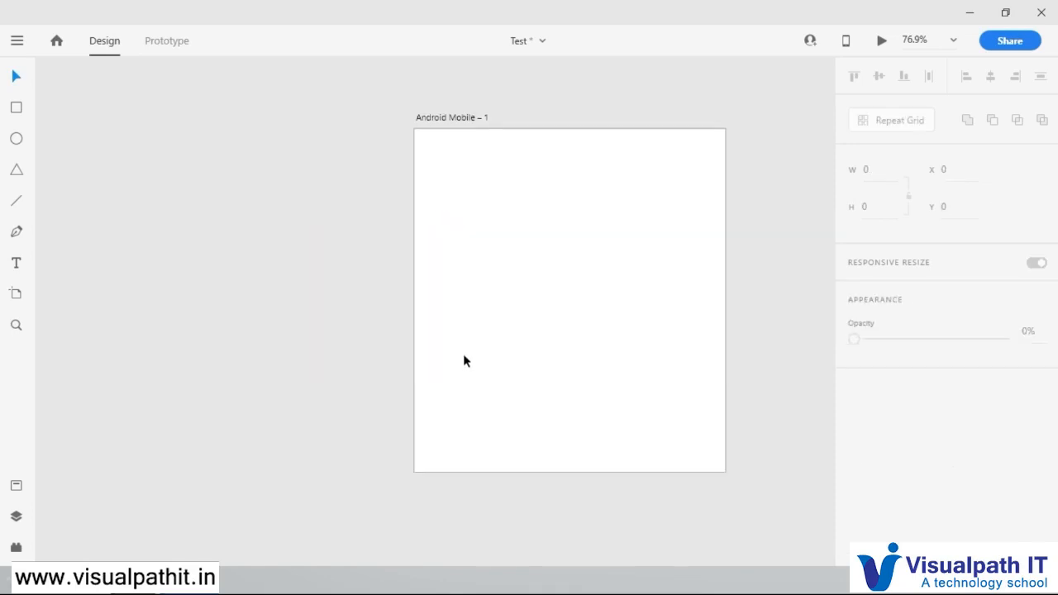
# Step: Reposition the Android Mobile – 1 artboard further left on the pasteboard, using the Artboard tool
pyautogui.click(18, 295)
pyautogui.moveTo(612, 177); pyautogui.dragTo(499, 168)
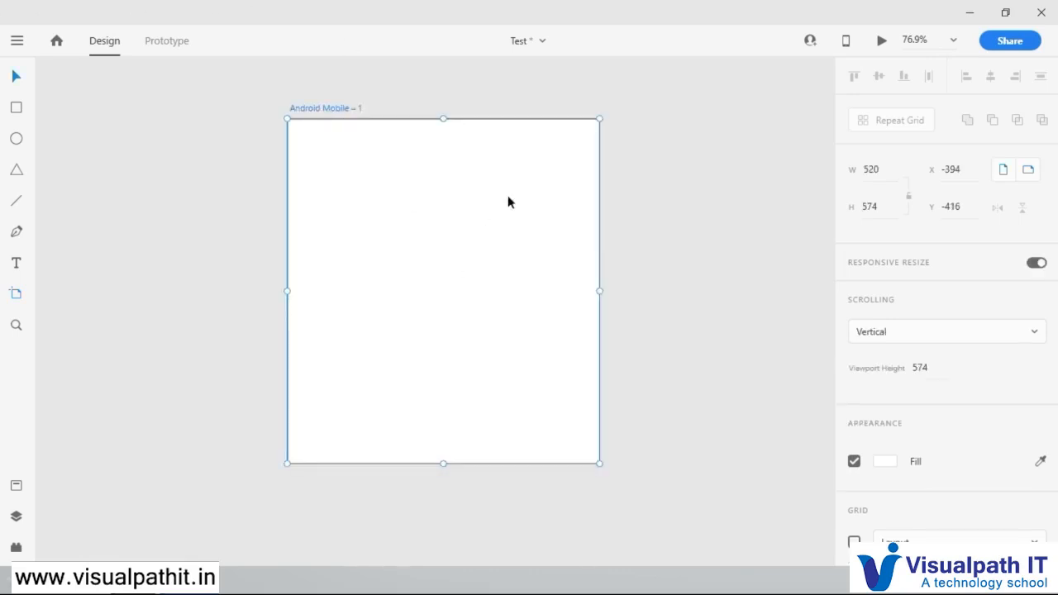
pyautogui.moveTo(337, 113)
pyautogui.mouseDown()
pyautogui.moveTo(364, 102)
pyautogui.moveTo(334, 111)
pyautogui.mouseUp()
# Step: Draw an ellipse about 248 by 213 at X 113, Y 86 and fill it with near-black #0F0404
pyautogui.click(17, 138)
pyautogui.moveTo(358, 171); pyautogui.dragTo(506, 298)
pyautogui.click(893, 425)
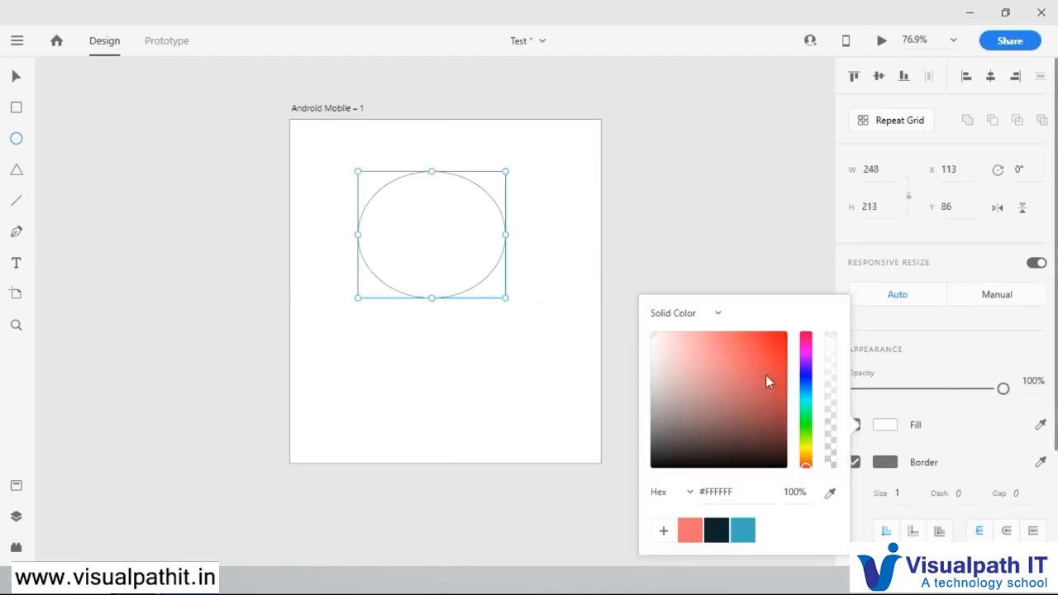
pyautogui.click(764, 375)
pyautogui.click(749, 462)
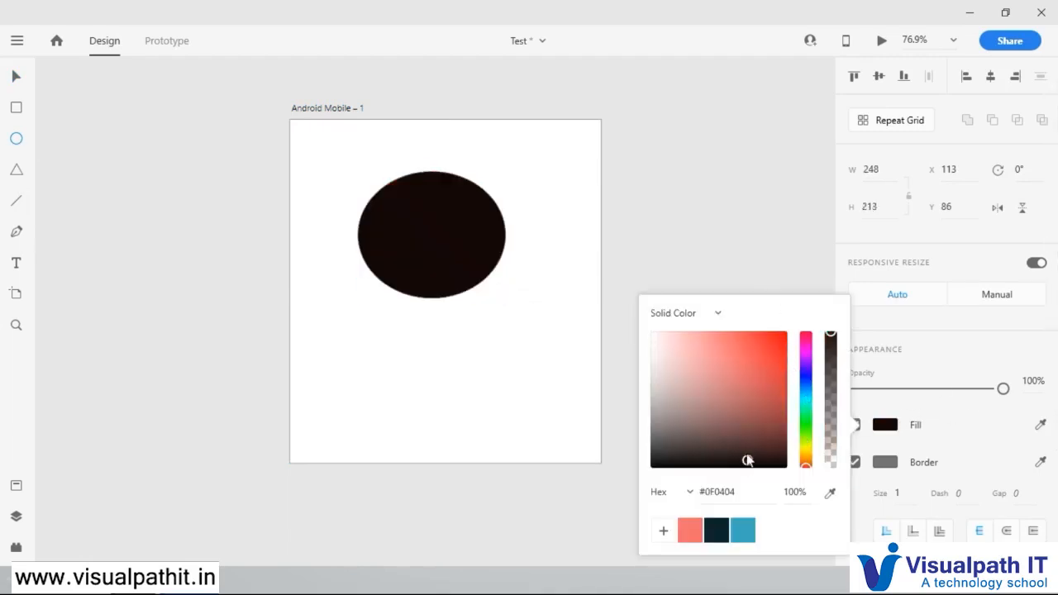
pyautogui.click(15, 76)
# Step: Magnify the ellipse's upper edge with the Zoom tool and look through the available preset zoom levels
pyautogui.click(15, 325)
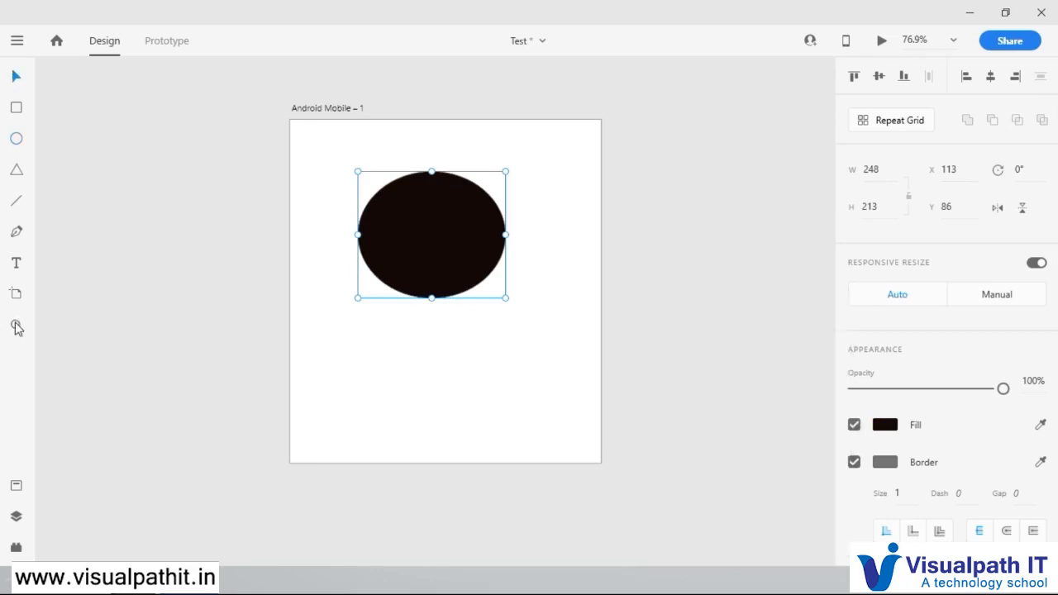
pyautogui.moveTo(383, 180); pyautogui.dragTo(522, 300)
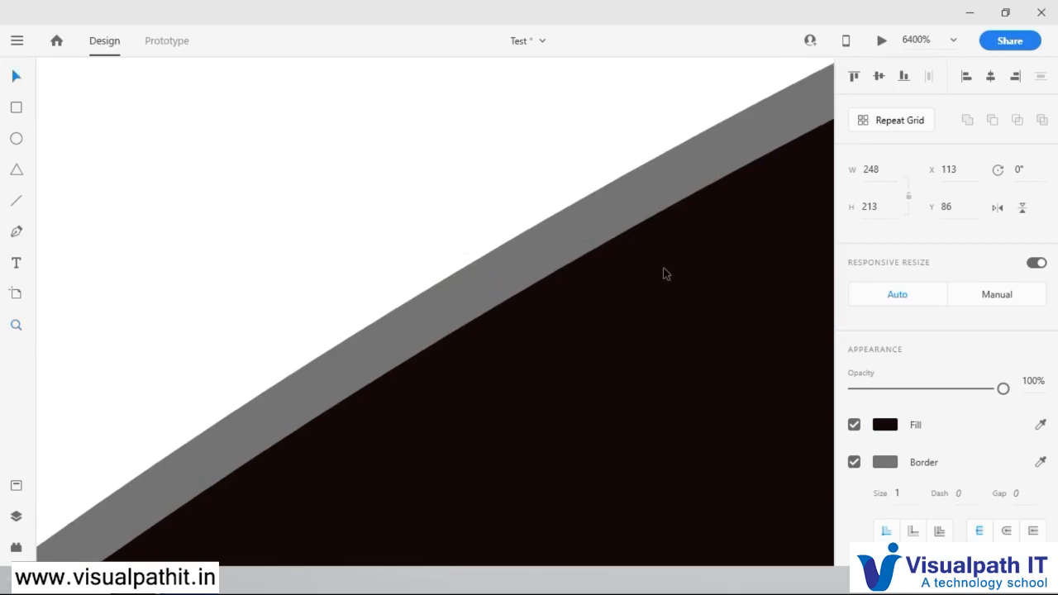
pyautogui.scroll(-4, 667, 274)
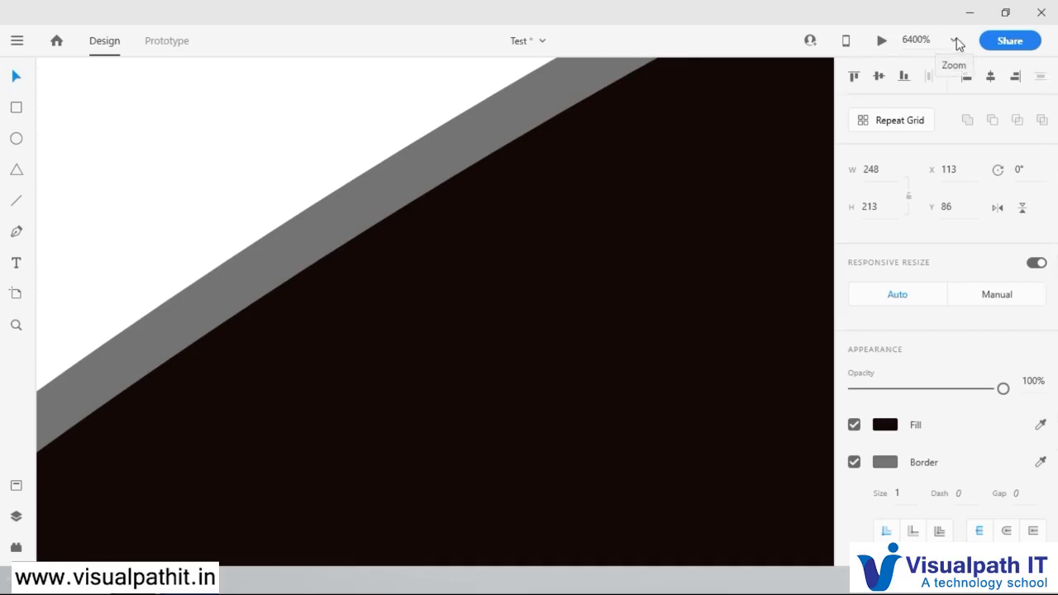
pyautogui.click(956, 42)
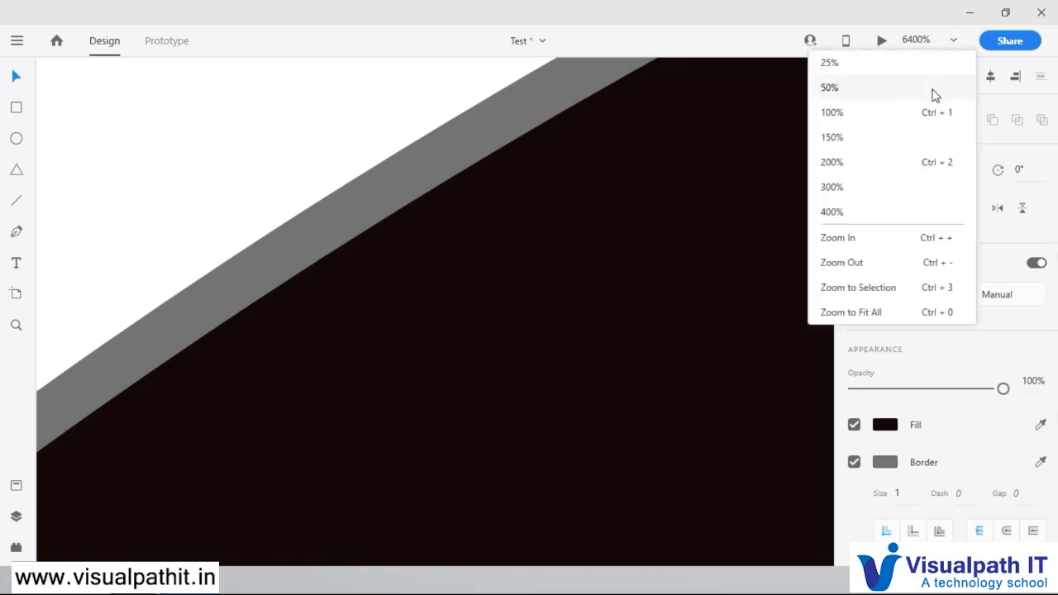
pyautogui.click(881, 246)
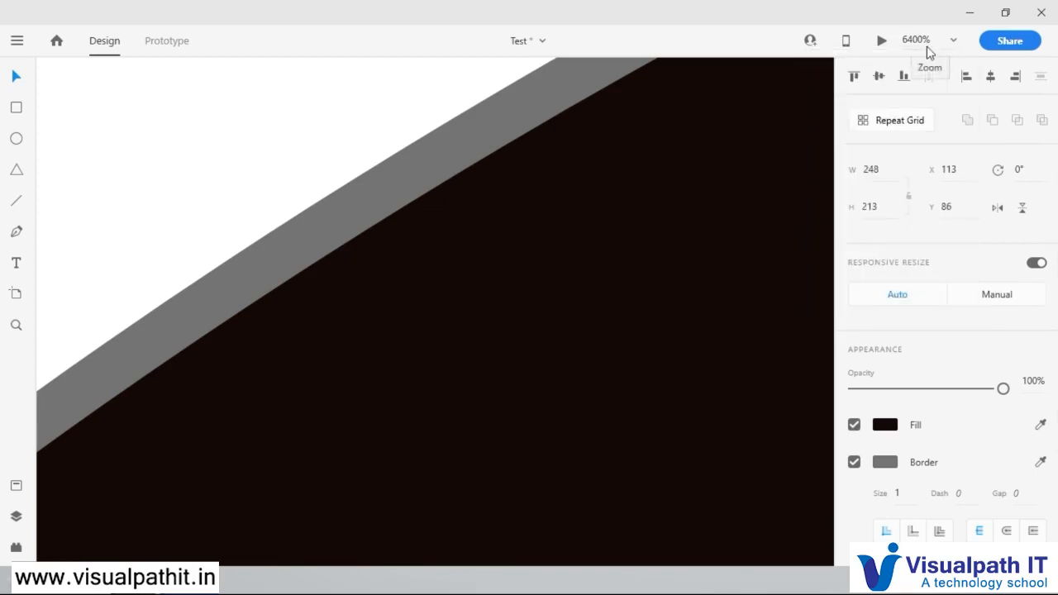
# Step: Zoom back out until the whole ellipse fits in view, and set the zoom level to 100%
pyautogui.scroll(-5, 558, 163)
pyautogui.scroll(-3, 558, 163)
pyautogui.scroll(8, 563, 159)
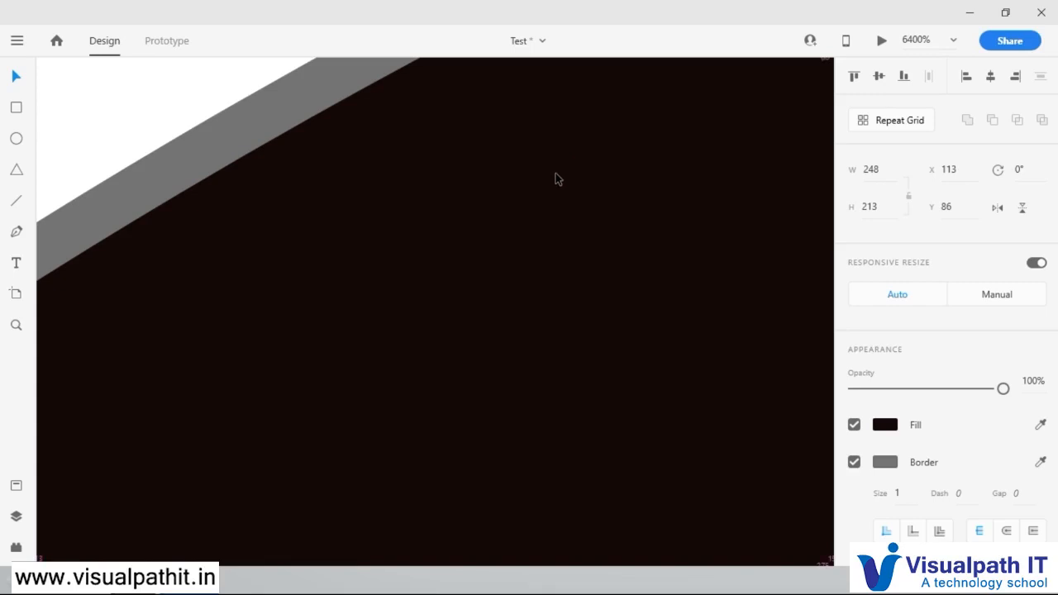
pyautogui.scroll(-10, 556, 175)
pyautogui.scroll(5, 593, 215)
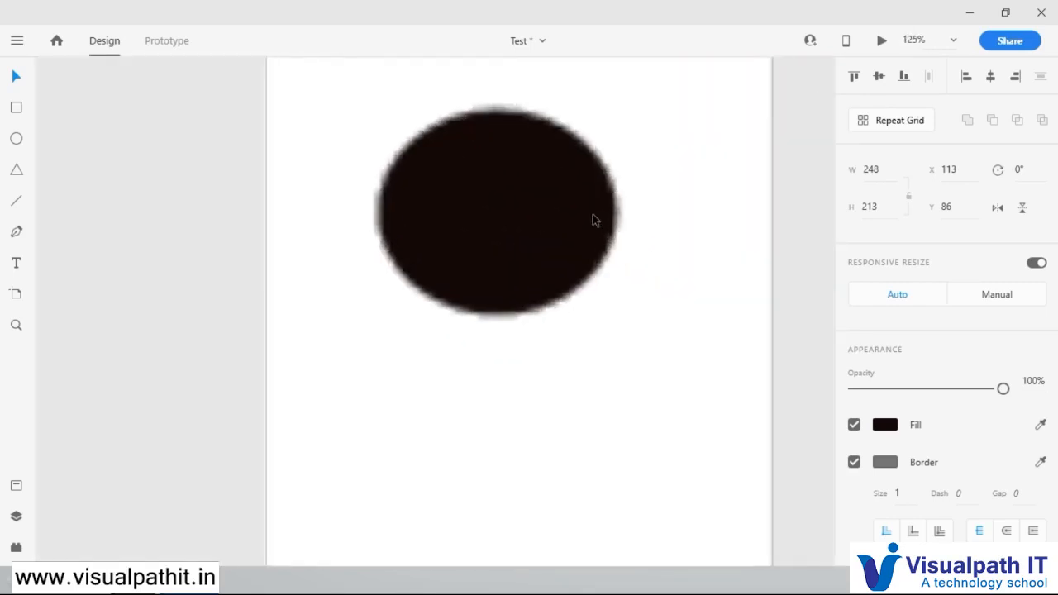
pyautogui.scroll(-3, 593, 215)
pyautogui.scroll(1, 593, 215)
pyautogui.click(593, 215)
pyautogui.scroll(1, 593, 215)
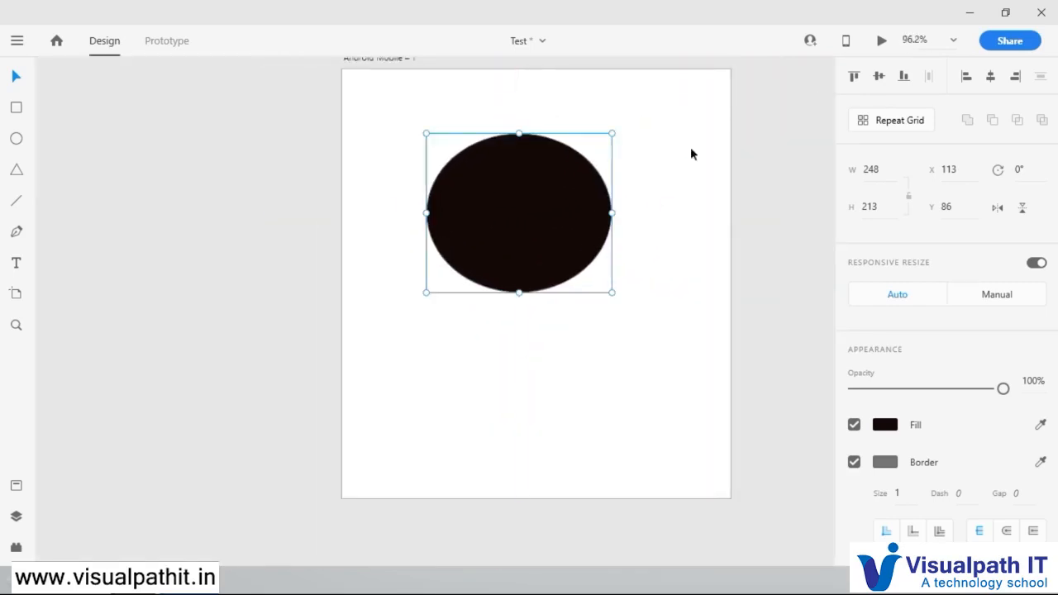
pyautogui.click(953, 40)
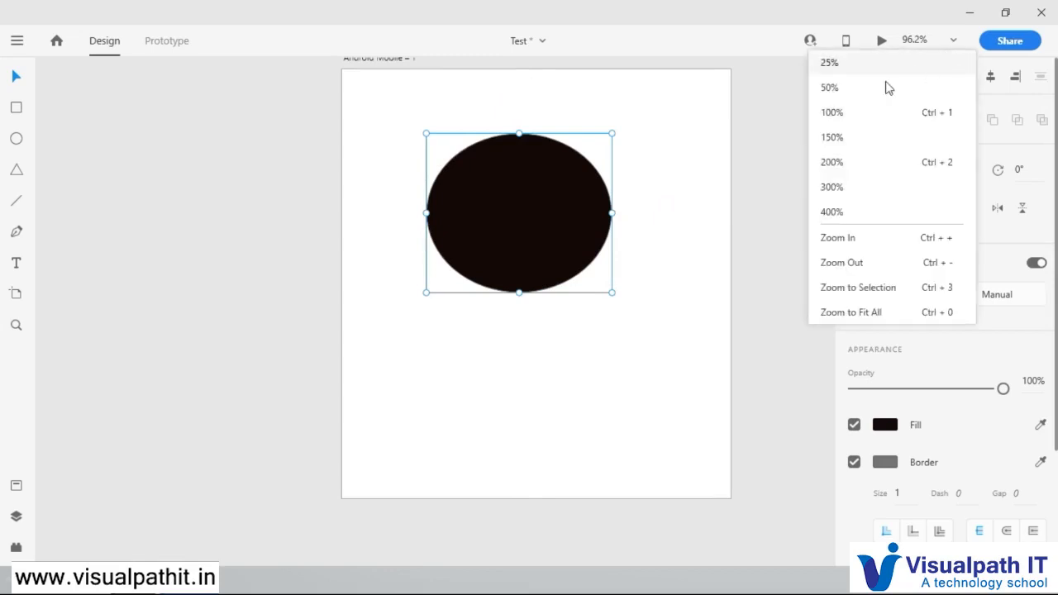
pyautogui.click(855, 113)
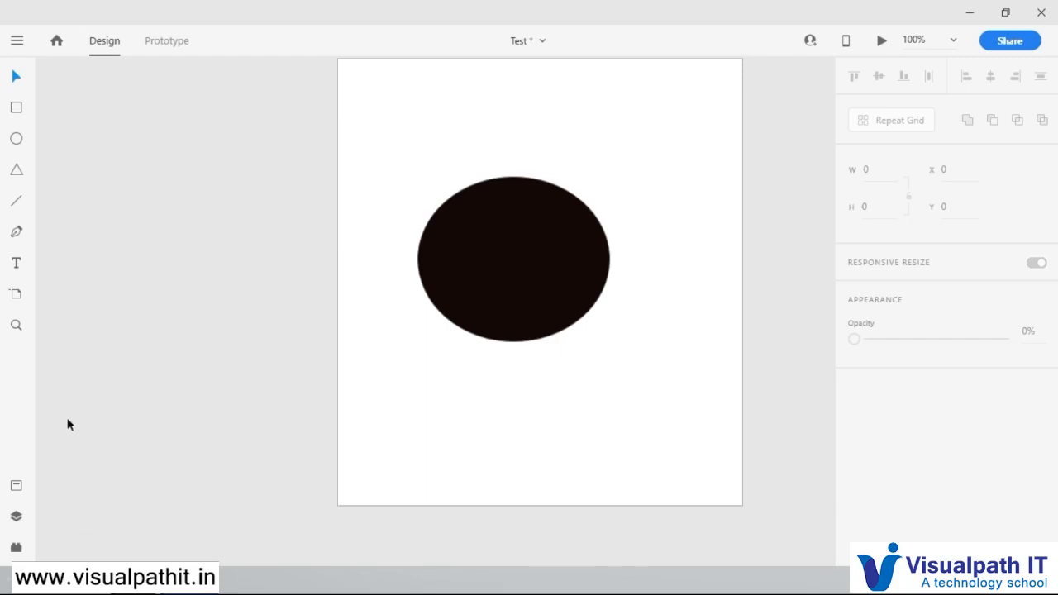
# Step: Delete the near-black ellipse from the artboard
pyautogui.click(496, 265)
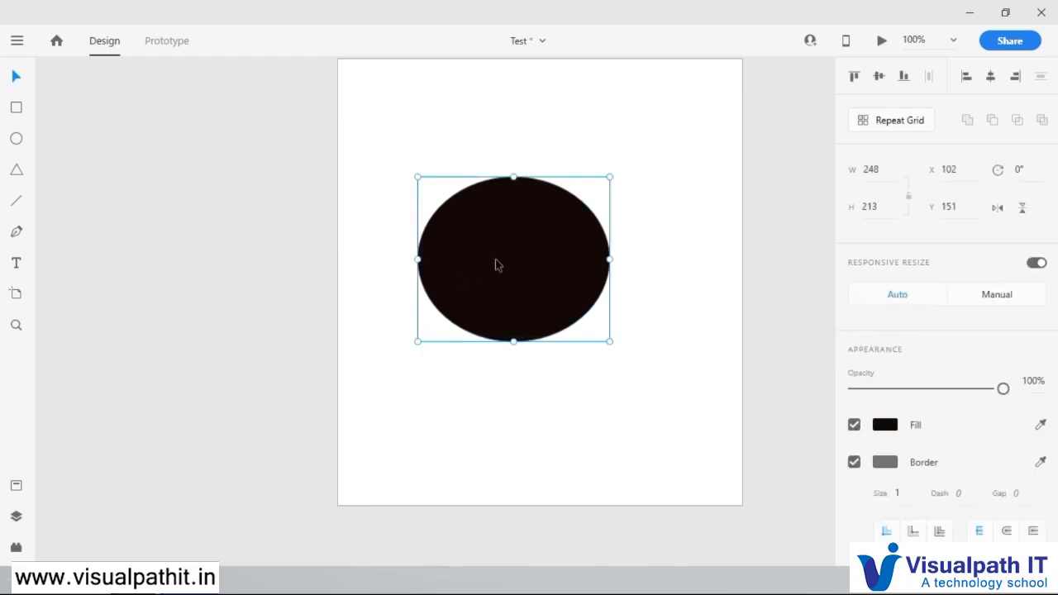
pyautogui.press('Delete')
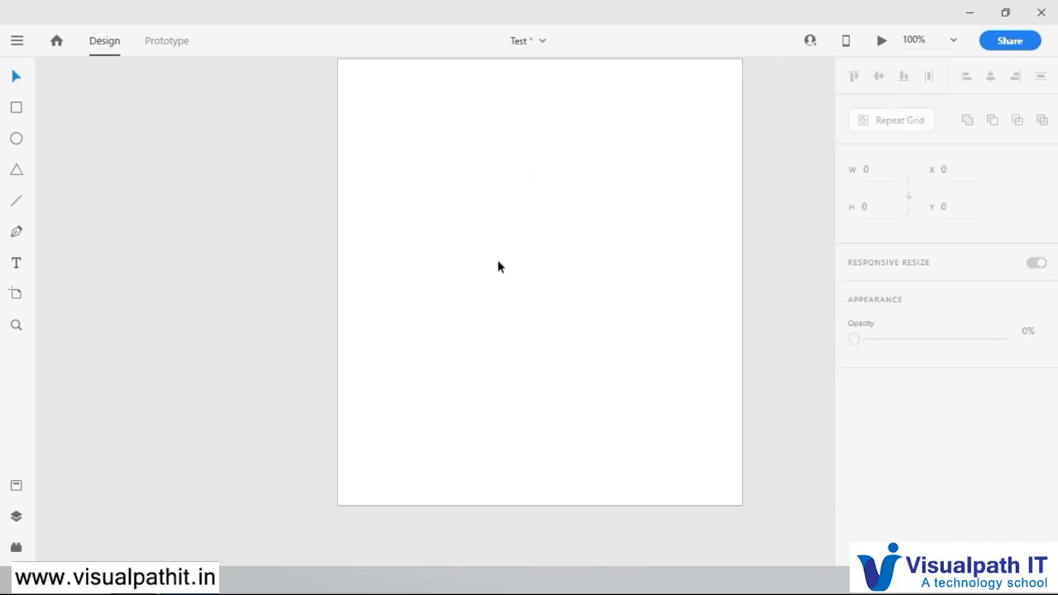
# Step: Rename the Android Mobile – 1 artboard as Test_Stage
pyautogui.scroll(1, 500, 220)
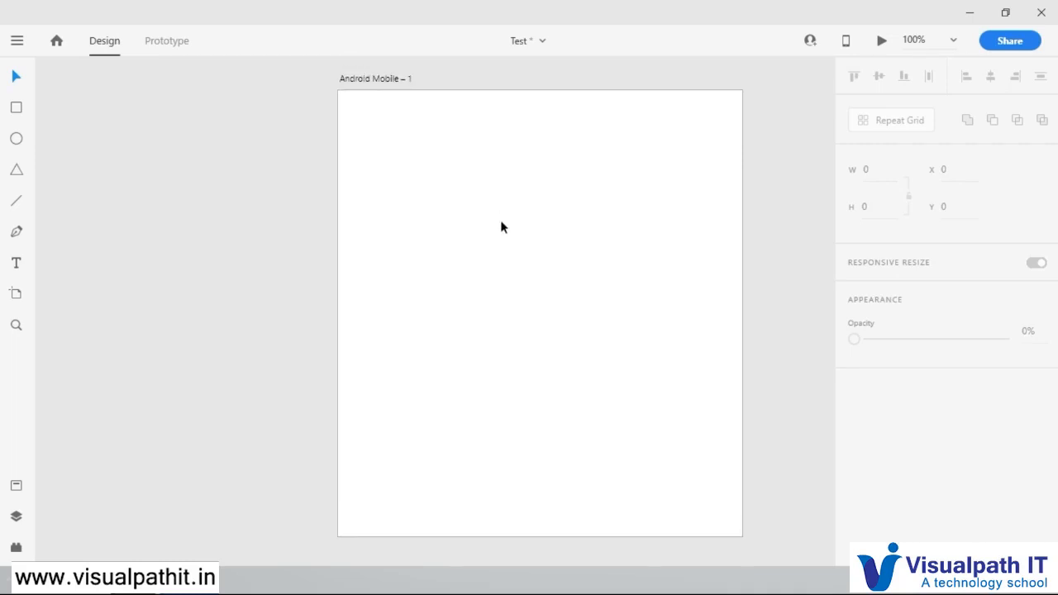
pyautogui.click(373, 79)
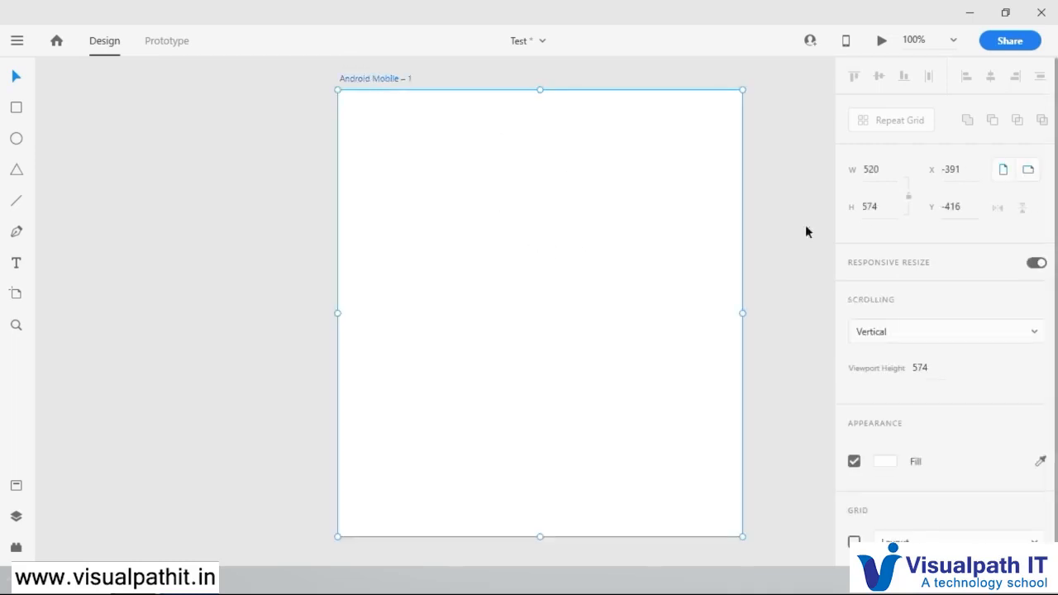
pyautogui.doubleClick(384, 79)
pyautogui.write('Test_Stage')
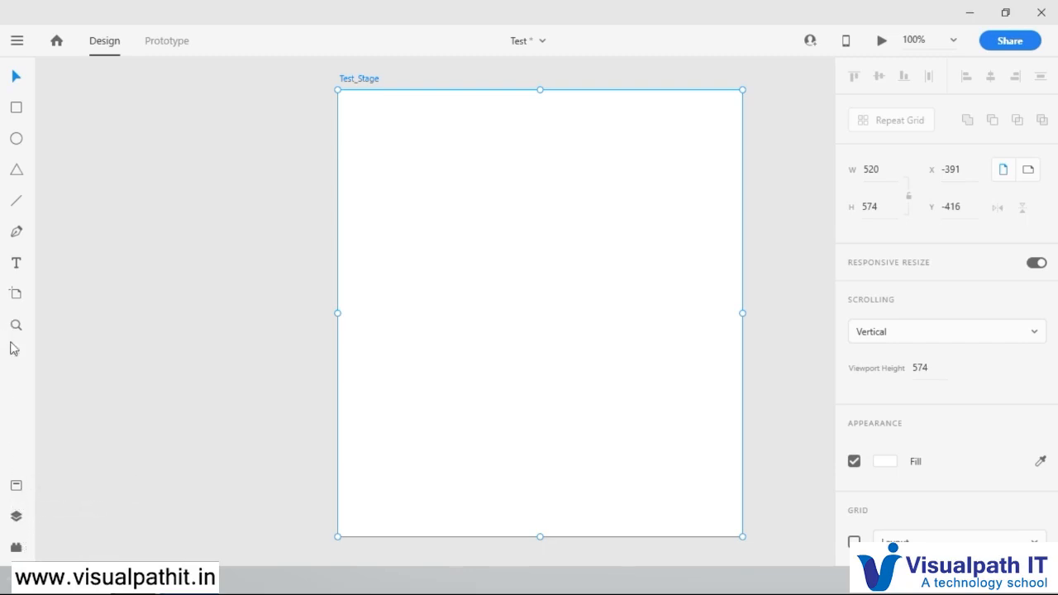
# Step: With the layers list shown, reposition the Test_Stage artboard closer to it and narrow the artboard to about 248 wide
pyautogui.click(16, 517)
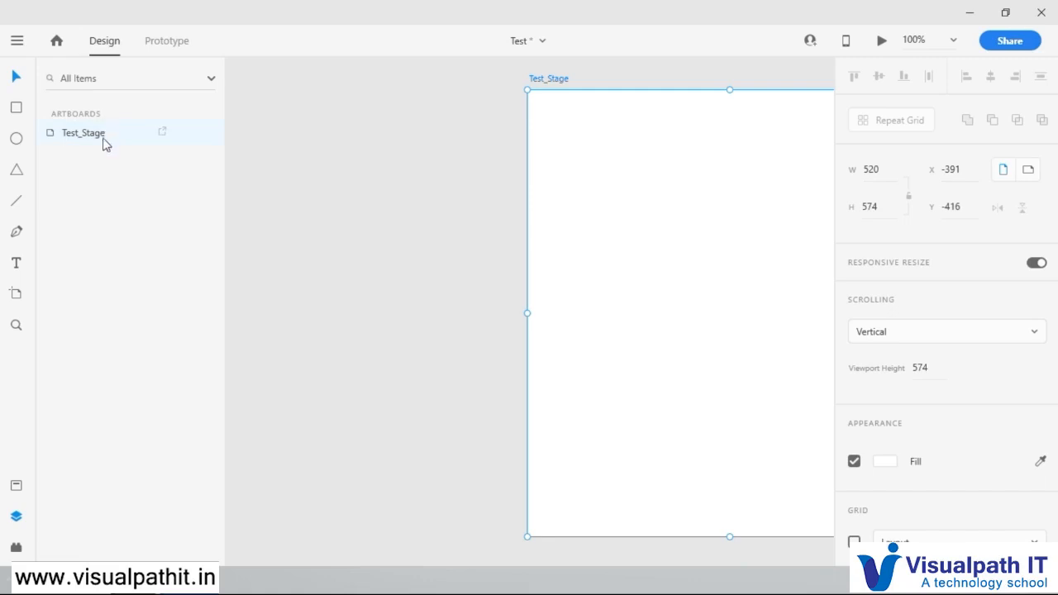
pyautogui.moveTo(548, 88); pyautogui.dragTo(301, 85)
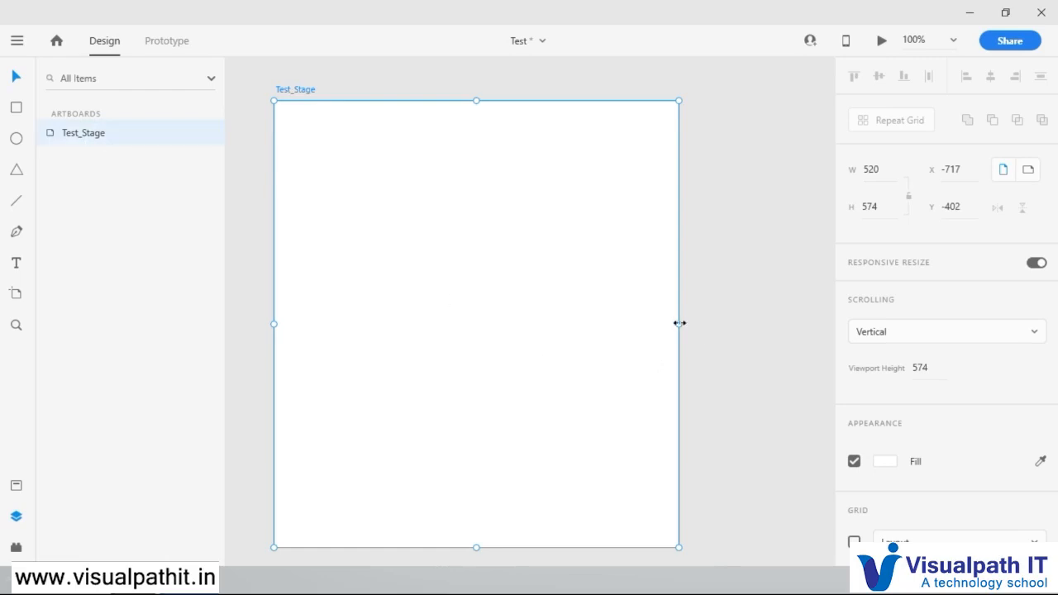
pyautogui.moveTo(667, 324); pyautogui.dragTo(468, 311)
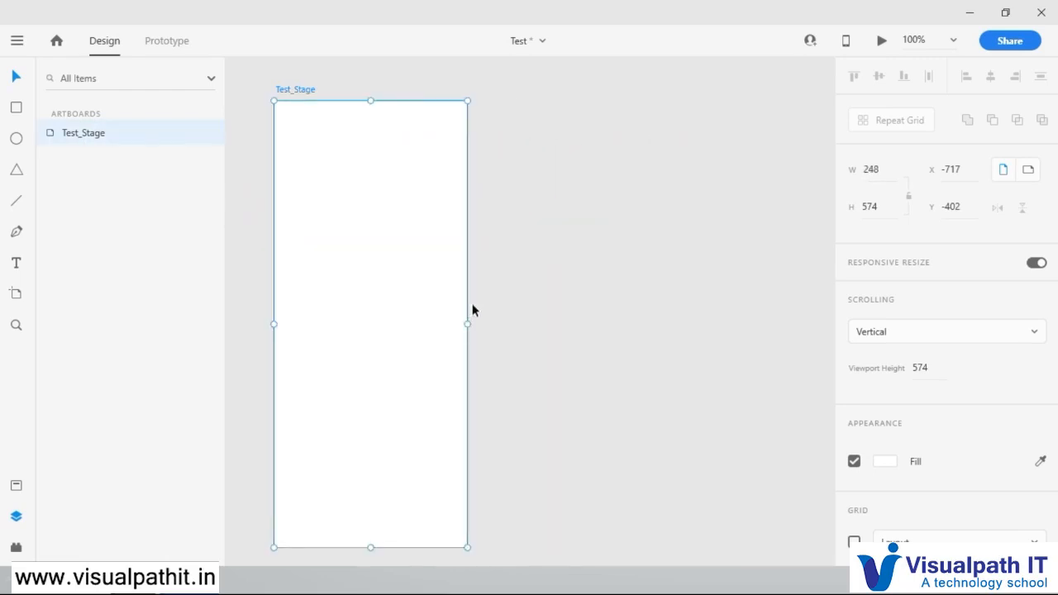
# Step: Delete the leftover hidden text layer from the Test_Stage artboard
pyautogui.click(489, 241)
pyautogui.moveTo(522, 169); pyautogui.dragTo(427, 253)
pyautogui.moveTo(546, 136); pyautogui.dragTo(318, 270)
pyautogui.click(327, 158)
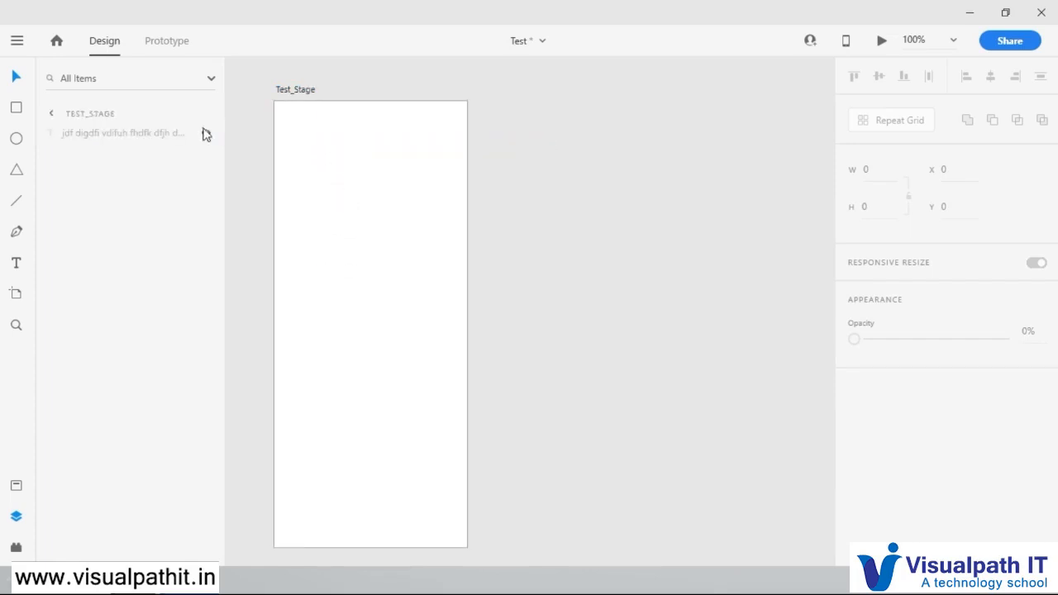
pyautogui.click(134, 126)
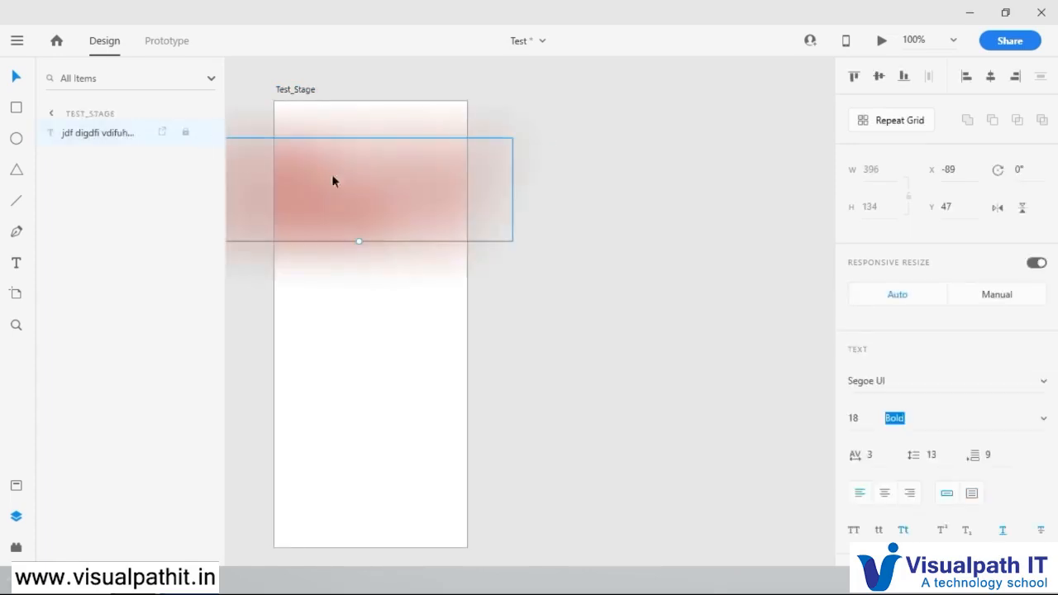
pyautogui.press('Delete')
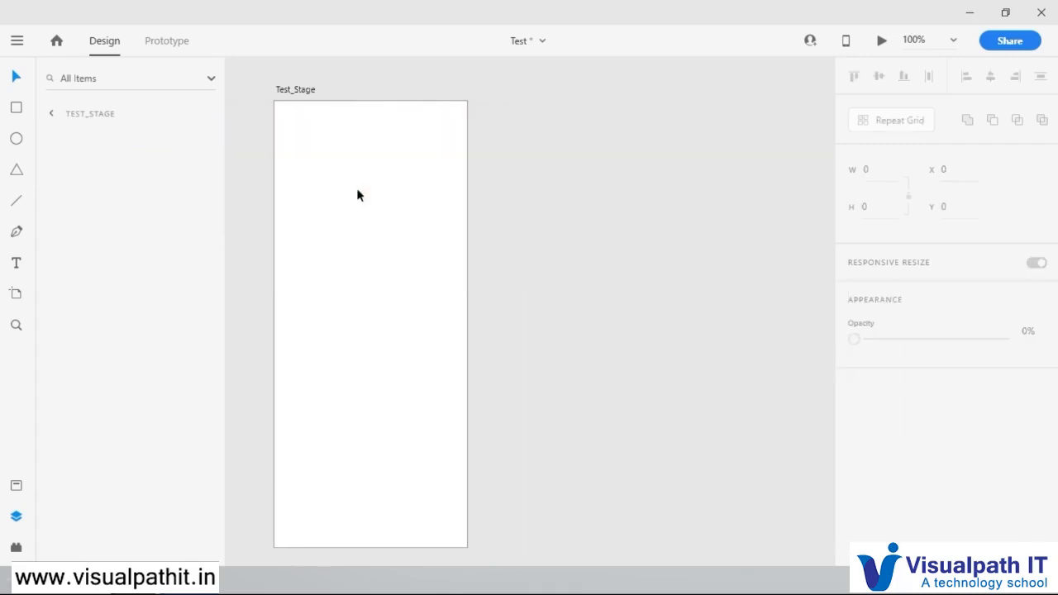
# Step: Return to the list of artboards and reposition Test_Stage to about X -927, Y -421
pyautogui.click(53, 111)
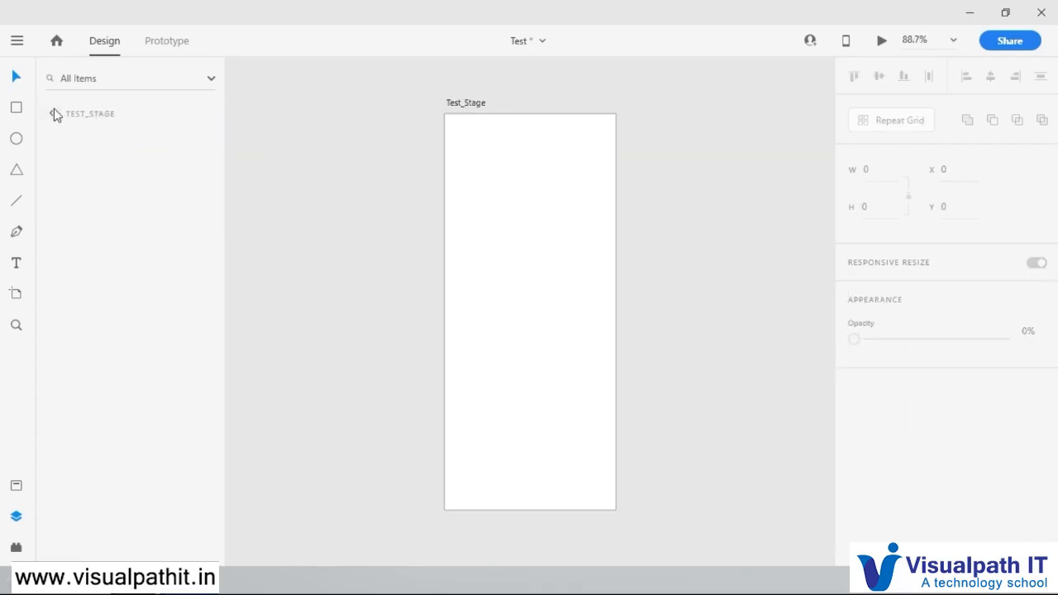
pyautogui.click(79, 139)
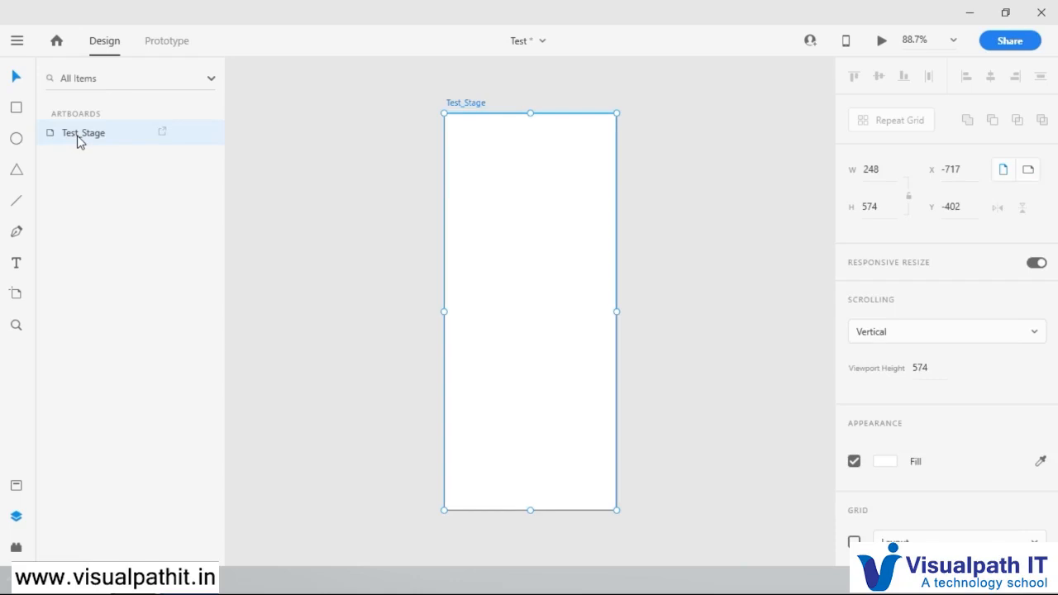
pyautogui.moveTo(477, 105); pyautogui.dragTo(332, 90)
# Step: Draw a second artboard about 225 by 574 beside Test_Stage, and delete it again
pyautogui.click(16, 295)
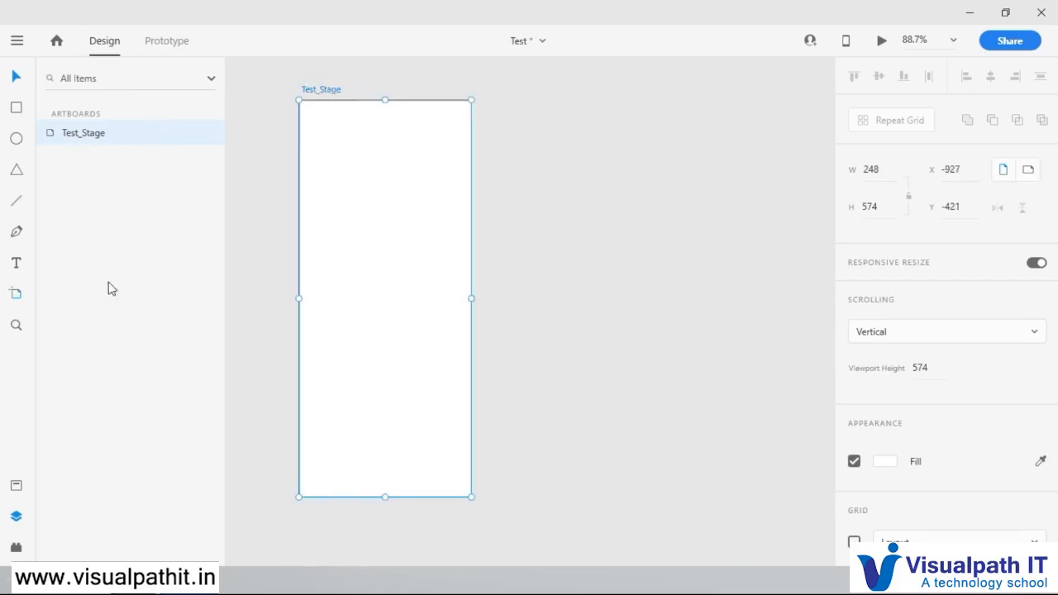
pyautogui.moveTo(490, 101); pyautogui.dragTo(650, 498)
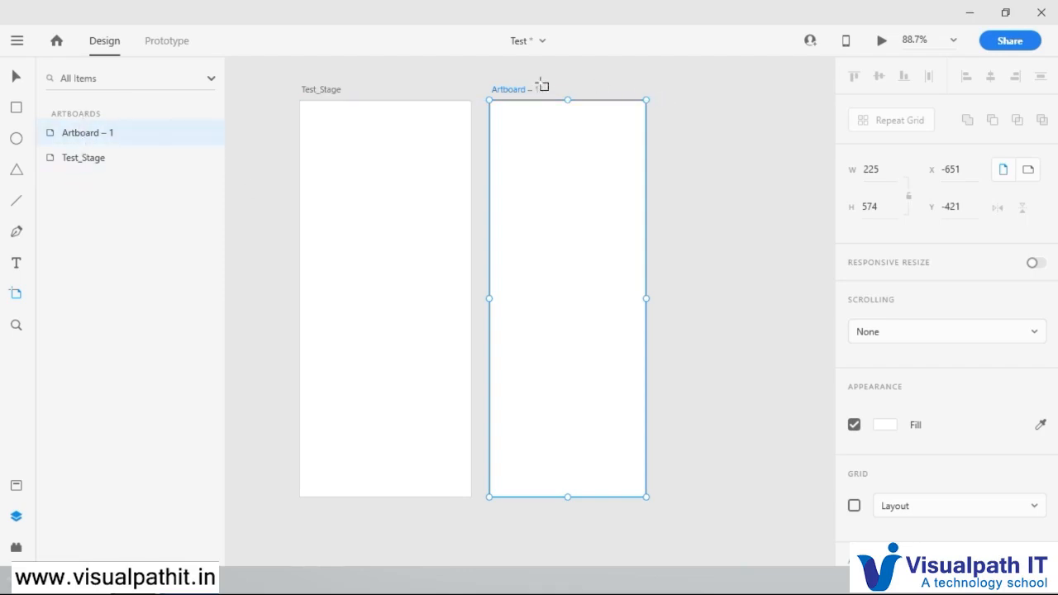
pyautogui.click(17, 79)
pyautogui.rightClick(513, 93)
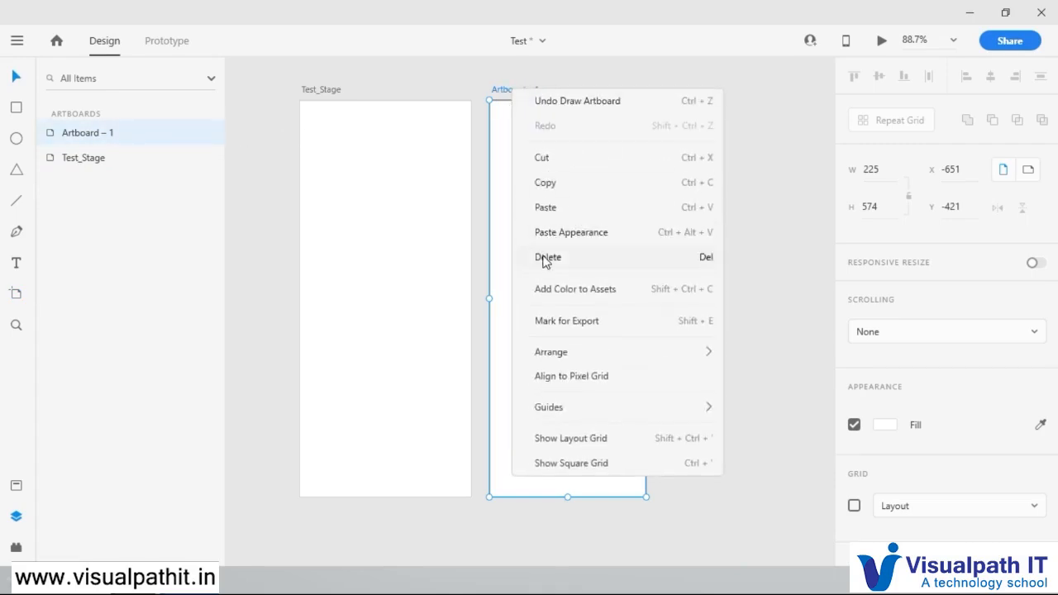
pyautogui.click(550, 257)
# Step: Widen the Test_Stage artboard to about 409
pyautogui.click(70, 136)
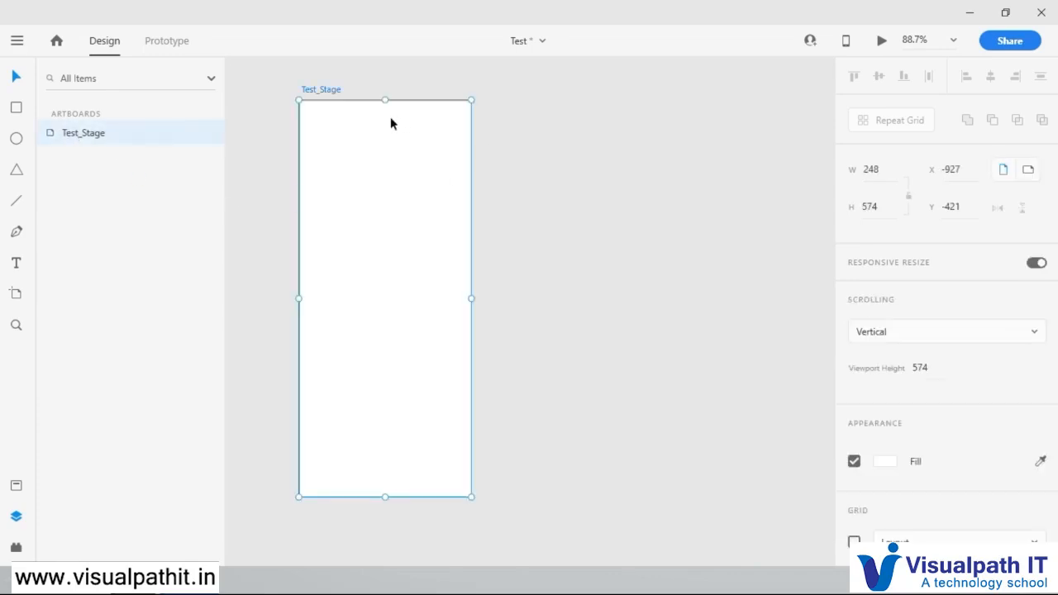
pyautogui.moveTo(473, 299); pyautogui.dragTo(583, 307)
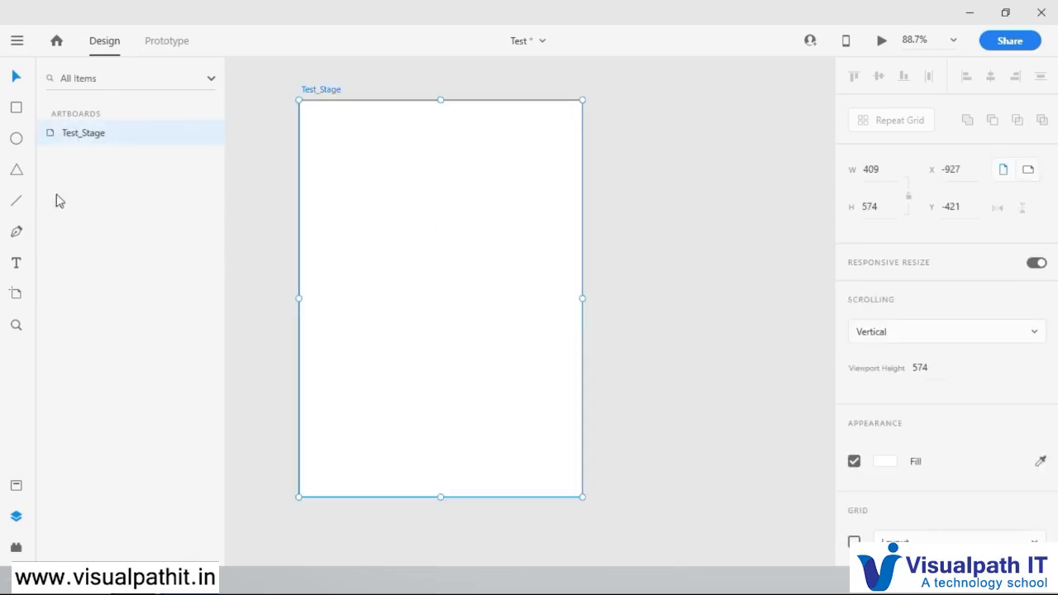
# Step: Draw a rectangle about 269 by 107 near the top of Test_Stage and fill it with blue-violet #5D61CB
pyautogui.click(15, 108)
pyautogui.moveTo(349, 146)
pyautogui.mouseDown()
pyautogui.moveTo(405, 196)
pyautogui.moveTo(505, 198)
pyautogui.moveTo(544, 229)
pyautogui.moveTo(534, 220)
pyautogui.mouseUp()
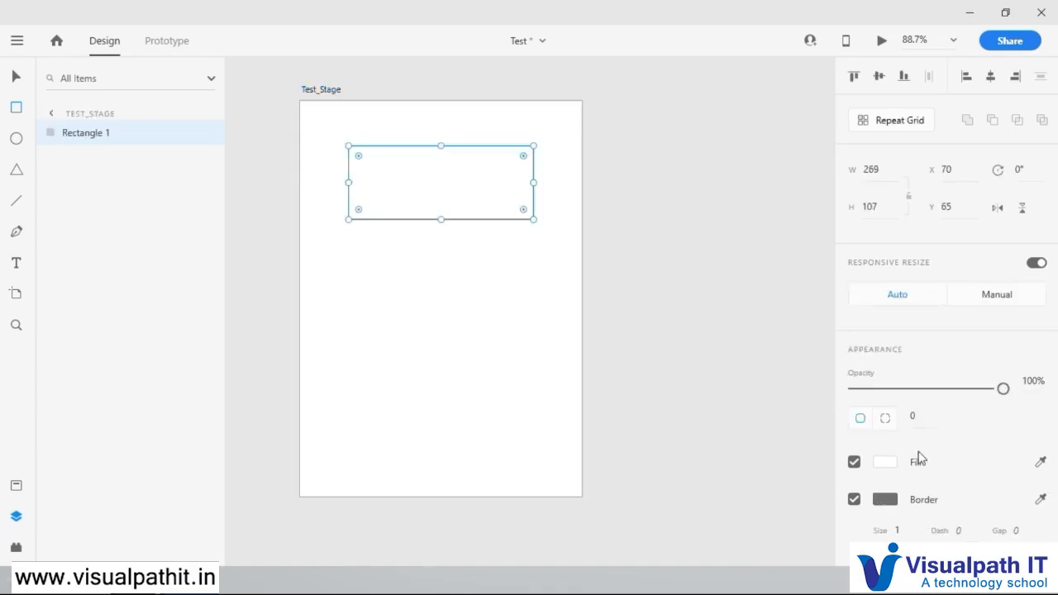
pyautogui.click(883, 465)
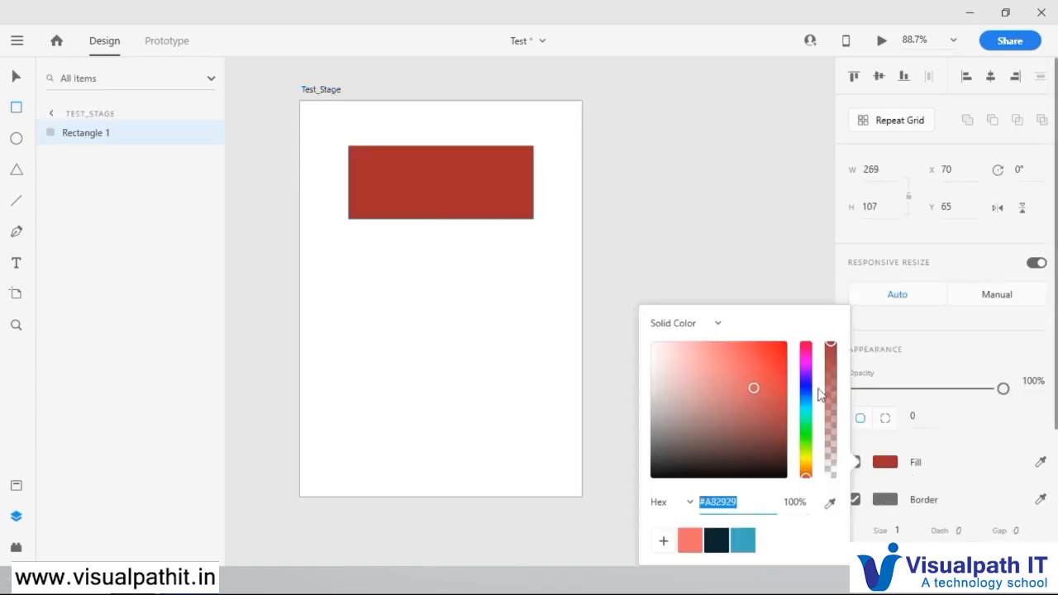
pyautogui.click(806, 388)
pyautogui.click(724, 376)
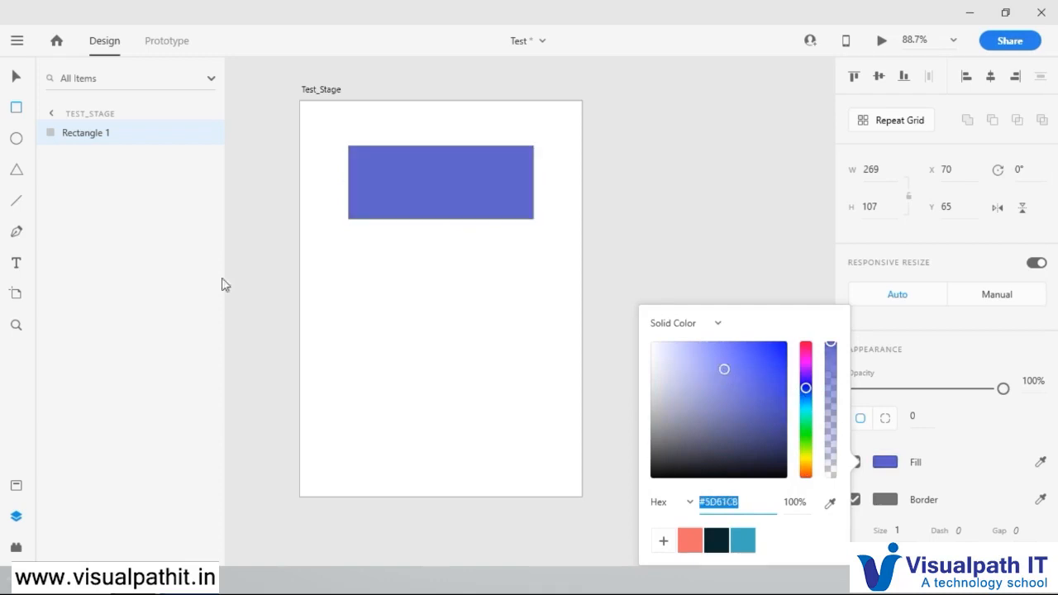
# Step: Draw a circle about 154 in diameter below the rectangle and fill it with the saved teal-blue swatch
pyautogui.click(20, 142)
pyautogui.moveTo(394, 255); pyautogui.dragTo(512, 363)
pyautogui.click(885, 425)
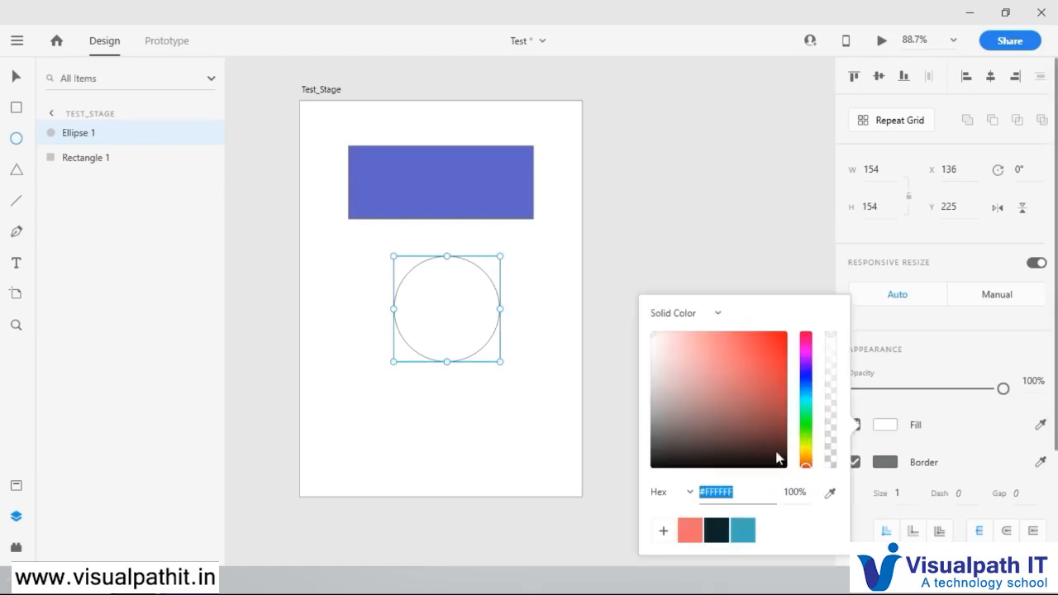
pyautogui.click(744, 530)
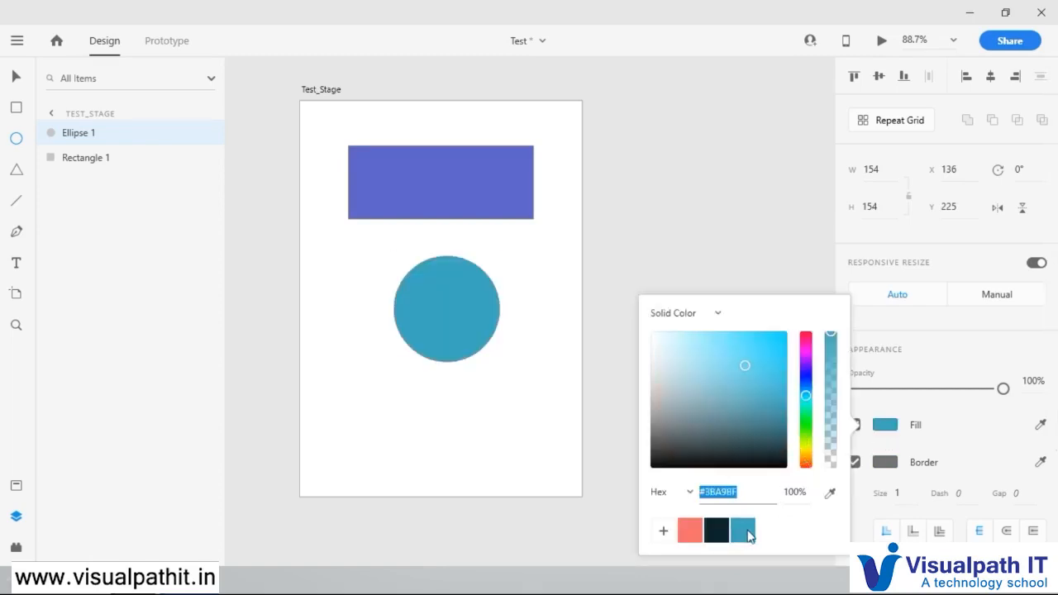
# Step: Draw a triangle about 119 by 103 below the circle and fill it with the saved coral swatch
pyautogui.click(17, 170)
pyautogui.moveTo(402, 394)
pyautogui.mouseDown()
pyautogui.moveTo(471, 459)
pyautogui.moveTo(503, 455)
pyautogui.moveTo(549, 471)
pyautogui.mouseUp()
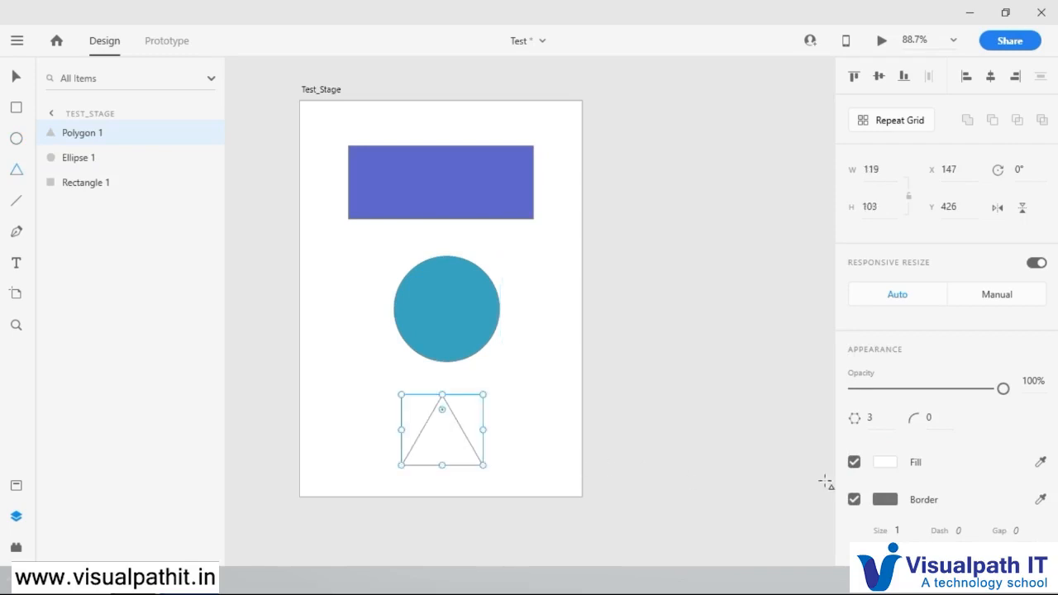
pyautogui.click(883, 462)
pyautogui.click(690, 540)
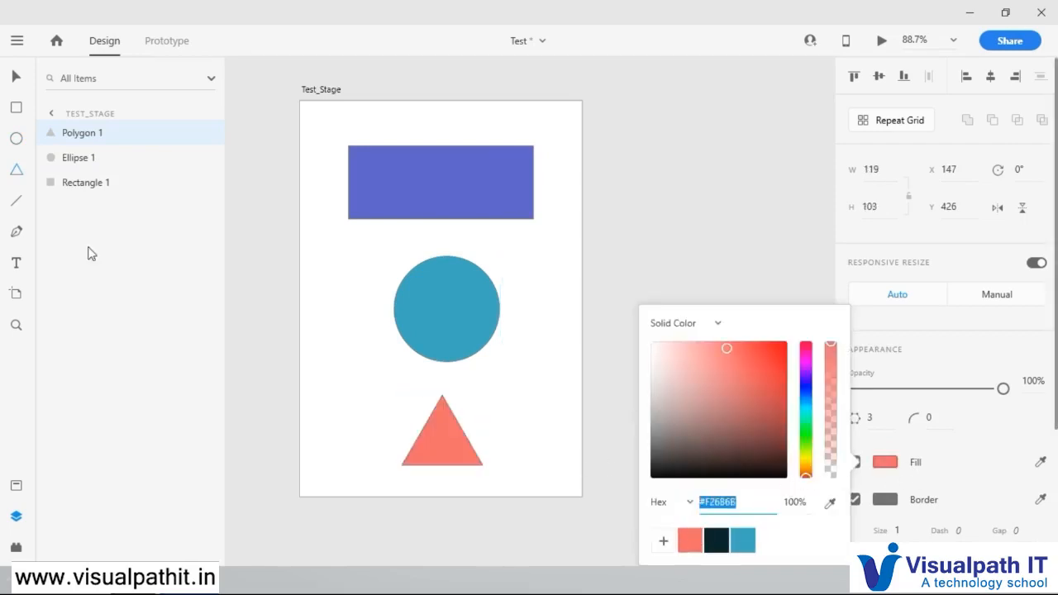
# Step: Move the teal circle up to about X 128, Y 199 and the coral triangle to about X 145, Y 389
pyautogui.click(18, 76)
pyautogui.click(569, 177)
pyautogui.moveTo(454, 337)
pyautogui.mouseDown()
pyautogui.moveTo(447, 309)
pyautogui.moveTo(446, 319)
pyautogui.mouseUp()
pyautogui.moveTo(456, 427); pyautogui.dragTo(457, 404)
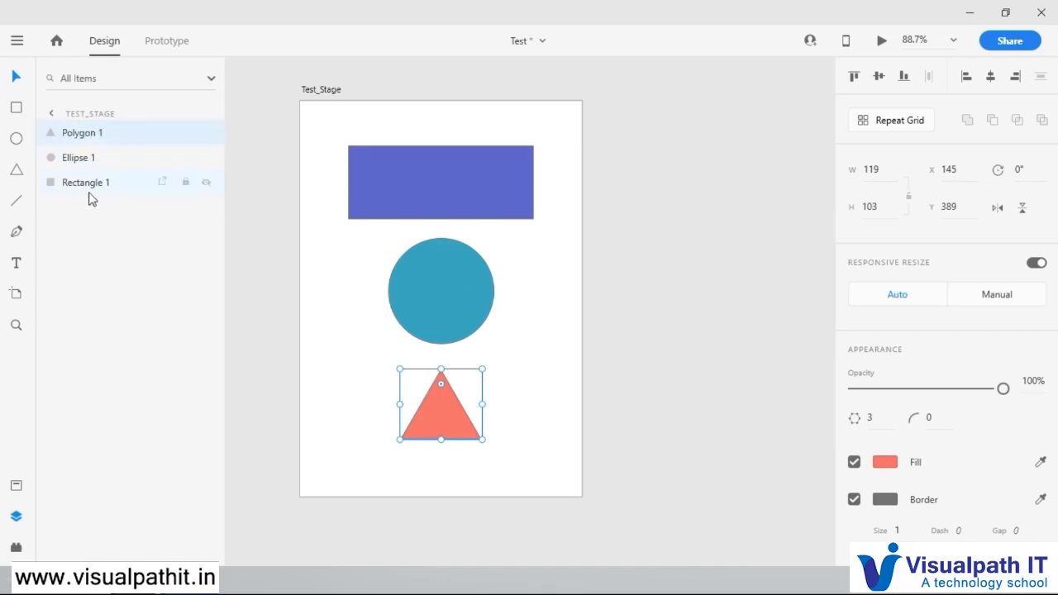
# Step: Draw a circle about 115 in diameter, fill it with green, and place it beside the triangle at about X 264, Y 320
pyautogui.click(16, 139)
pyautogui.moveTo(511, 257)
pyautogui.mouseDown()
pyautogui.moveTo(591, 371)
pyautogui.moveTo(590, 390)
pyautogui.mouseUp()
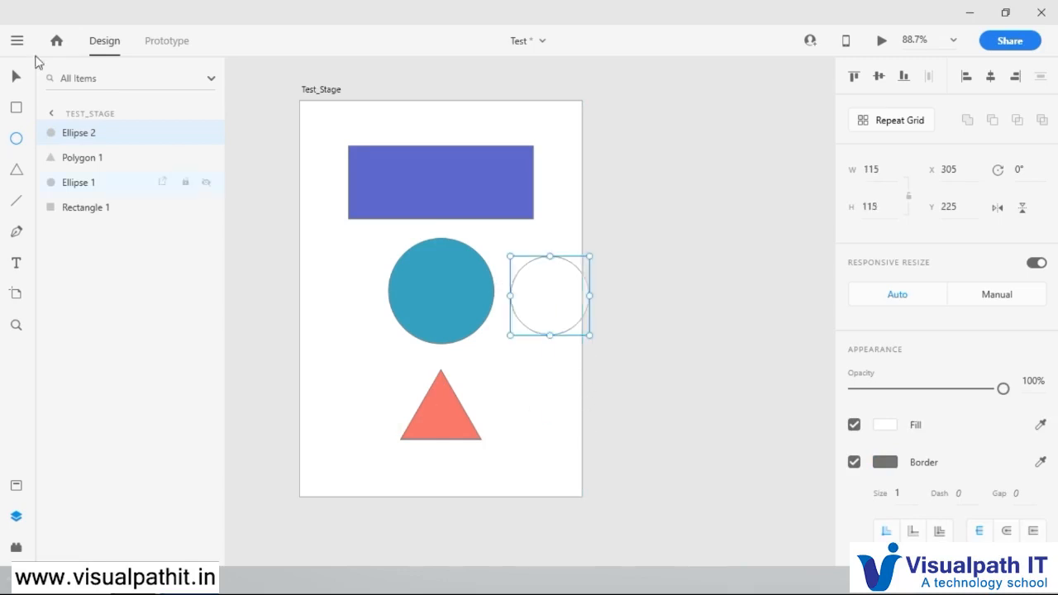
pyautogui.click(15, 76)
pyautogui.moveTo(550, 284); pyautogui.dragTo(514, 387)
pyautogui.click(886, 425)
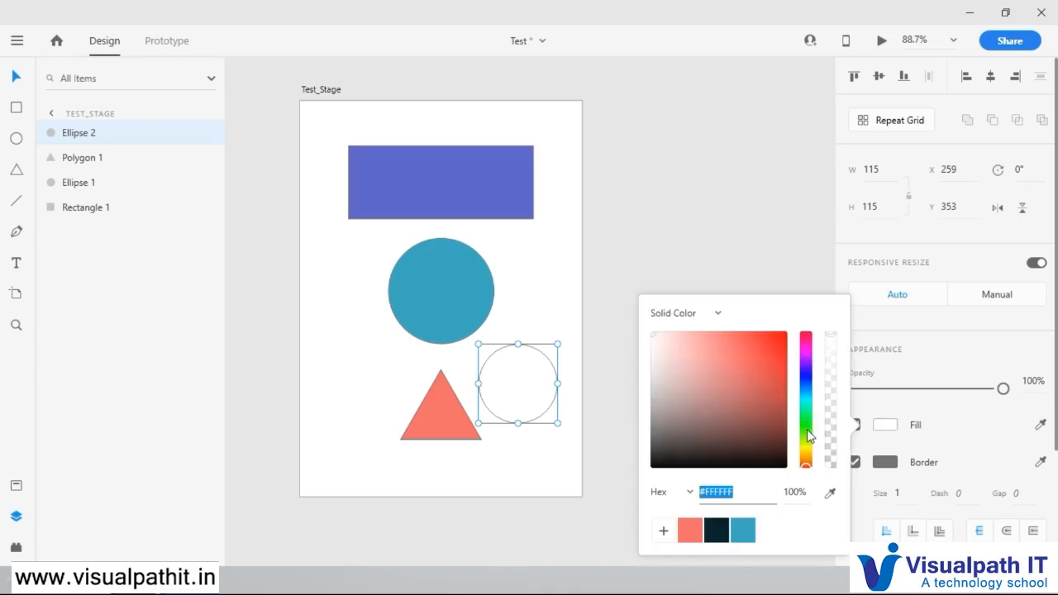
pyautogui.click(807, 429)
pyautogui.moveTo(729, 392); pyautogui.dragTo(777, 345)
pyautogui.click(593, 263)
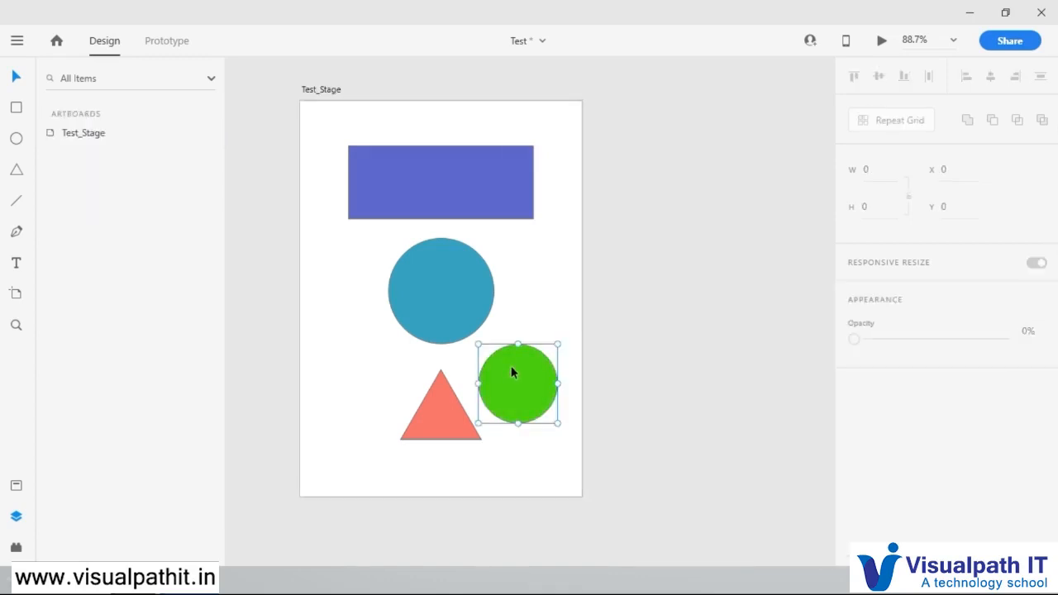
pyautogui.moveTo(523, 391); pyautogui.dragTo(526, 366)
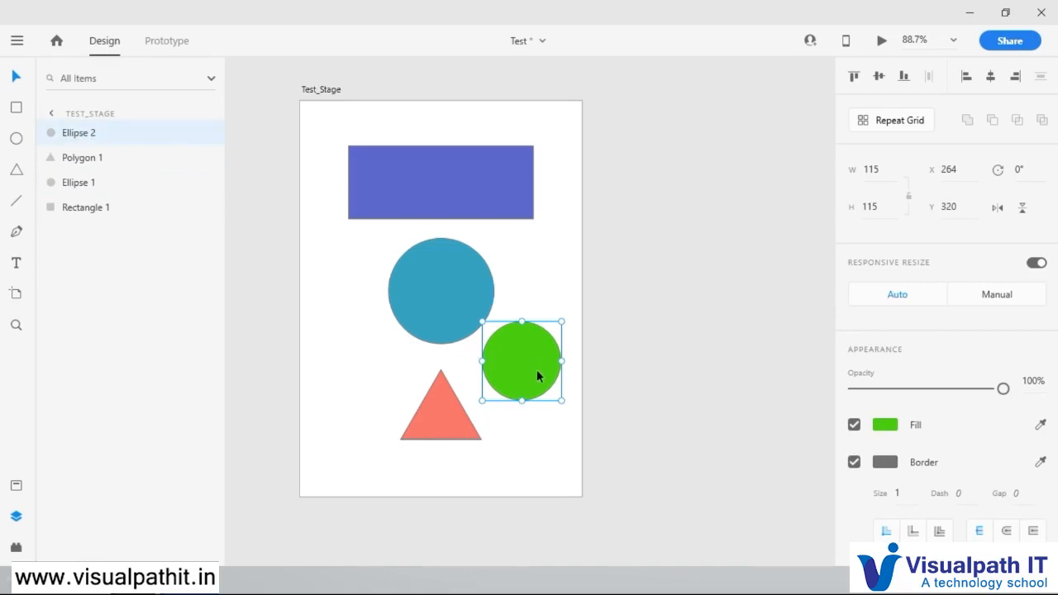
# Step: Select the triangle, teal circle and rectangle in turn, and move the rectangle off Test_Stage onto the pasteboard
pyautogui.click(432, 426)
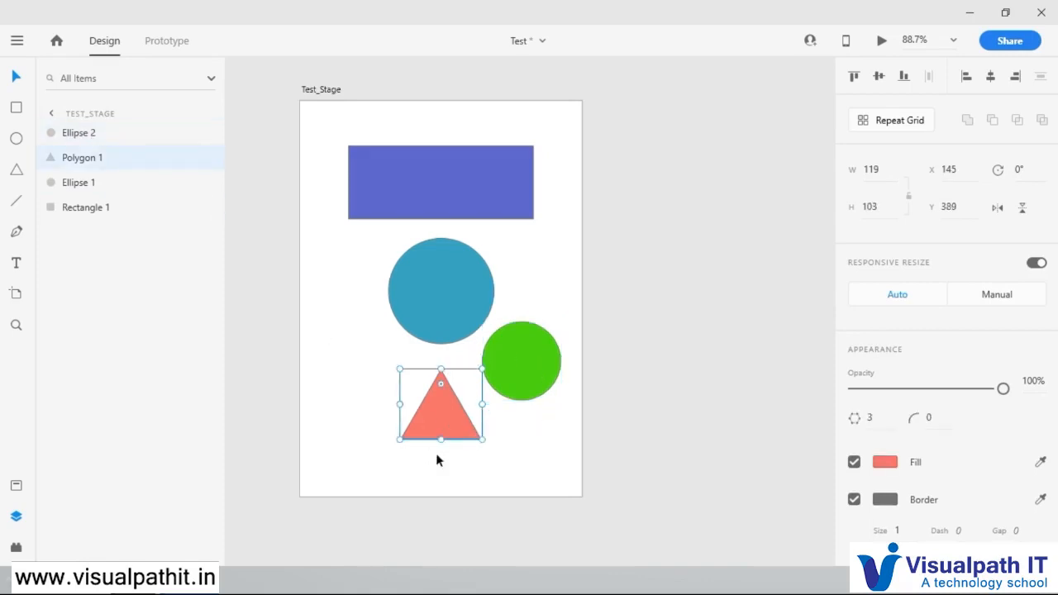
pyautogui.click(436, 321)
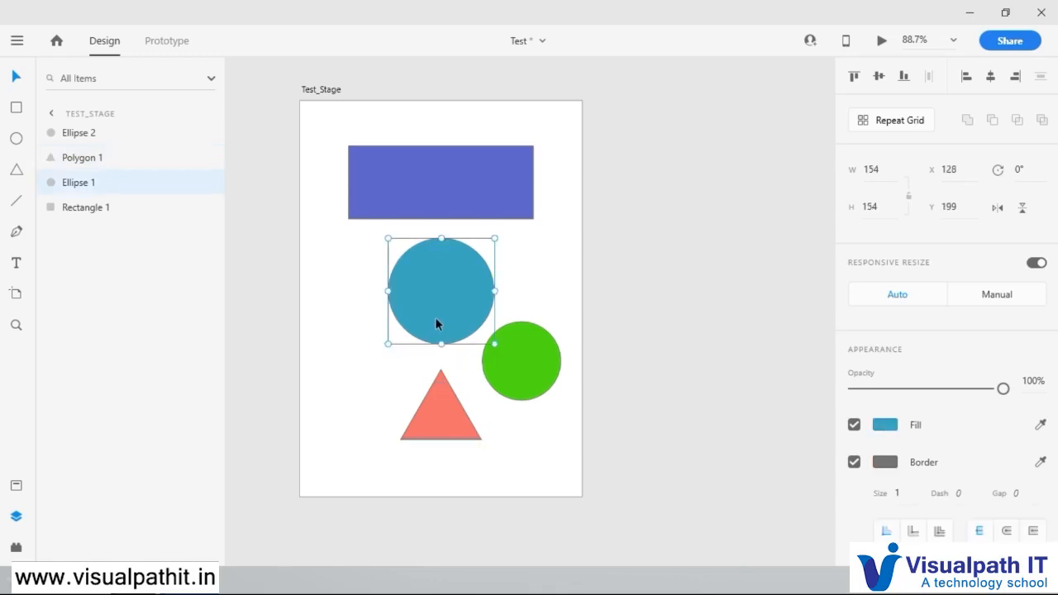
pyautogui.click(445, 178)
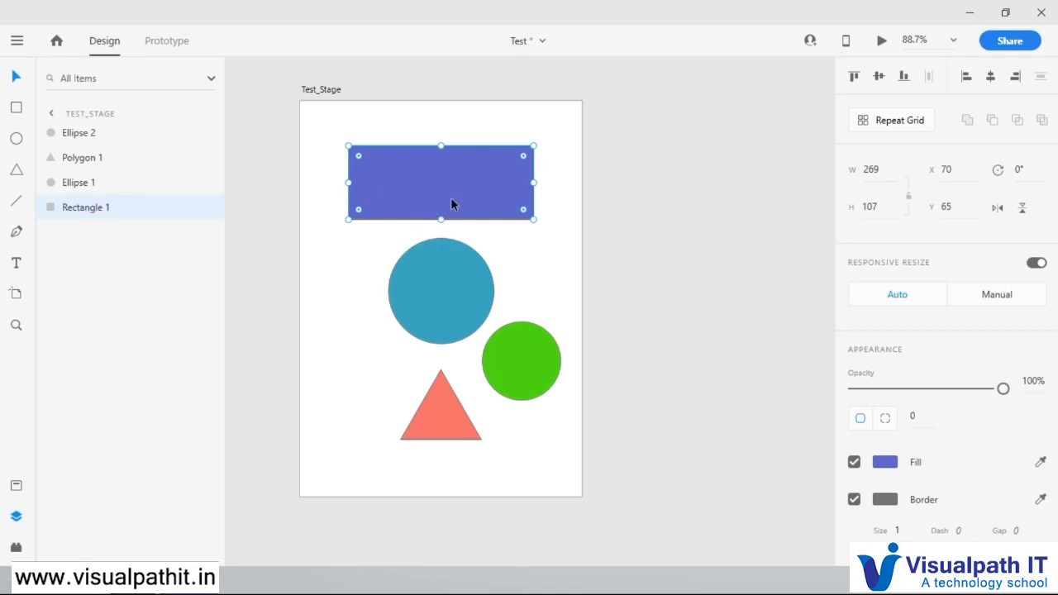
pyautogui.moveTo(437, 177); pyautogui.dragTo(660, 155)
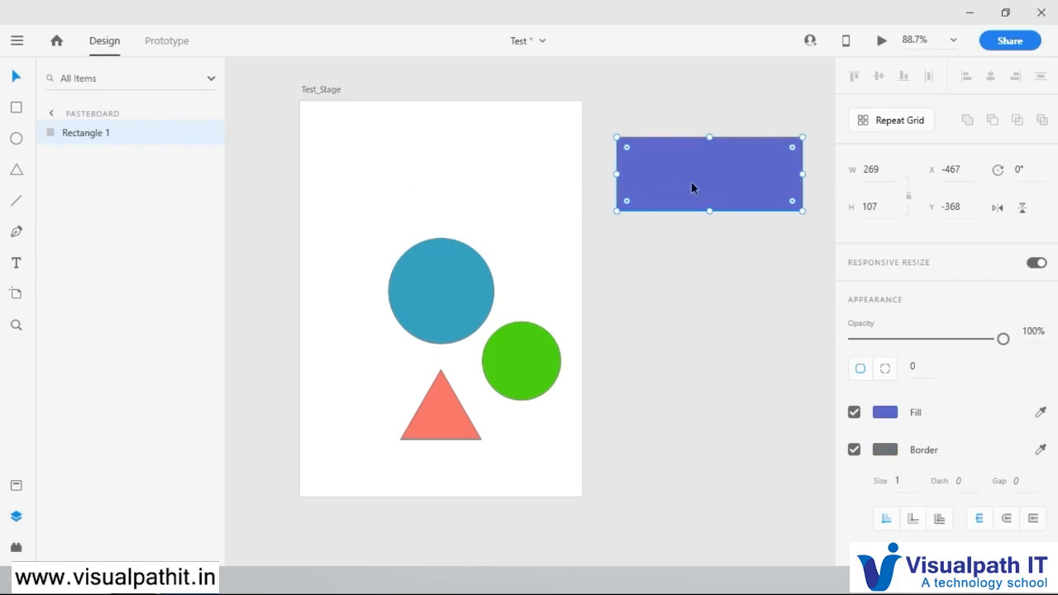
pyautogui.moveTo(692, 182); pyautogui.dragTo(693, 171)
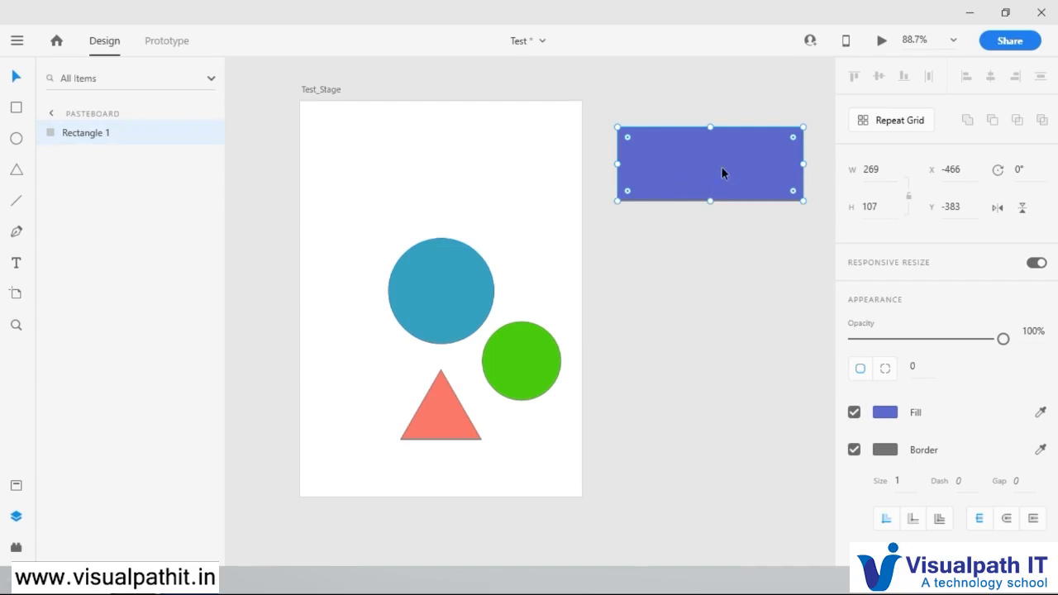
# Step: Bring the rectangle back onto Test_Stage above the teal circle, at about X 84, Y 40
pyautogui.moveTo(684, 183); pyautogui.dragTo(465, 183)
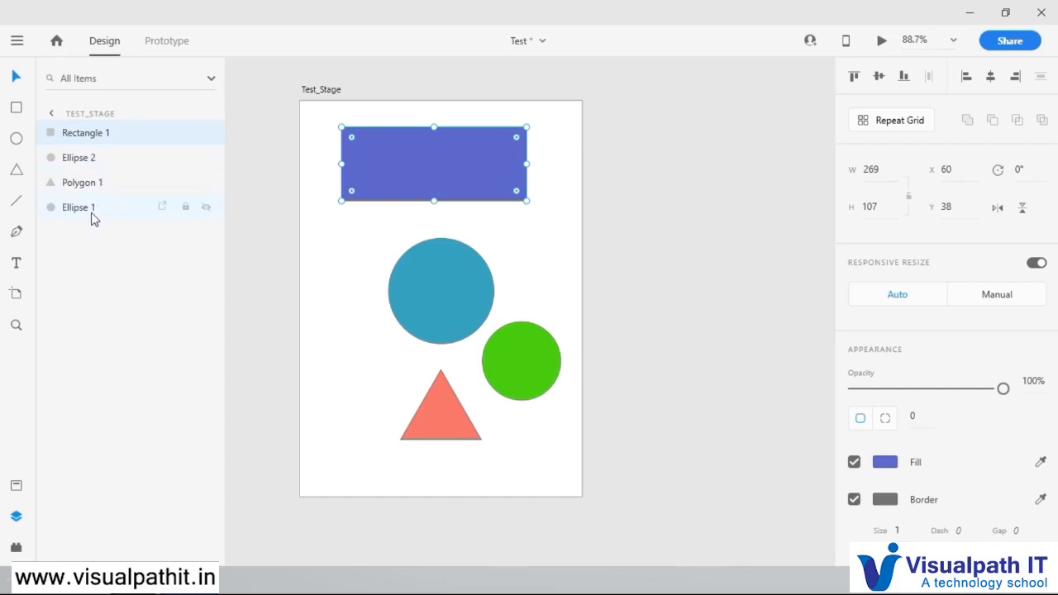
pyautogui.click(542, 224)
pyautogui.click(437, 162)
pyautogui.moveTo(435, 162); pyautogui.dragTo(461, 173)
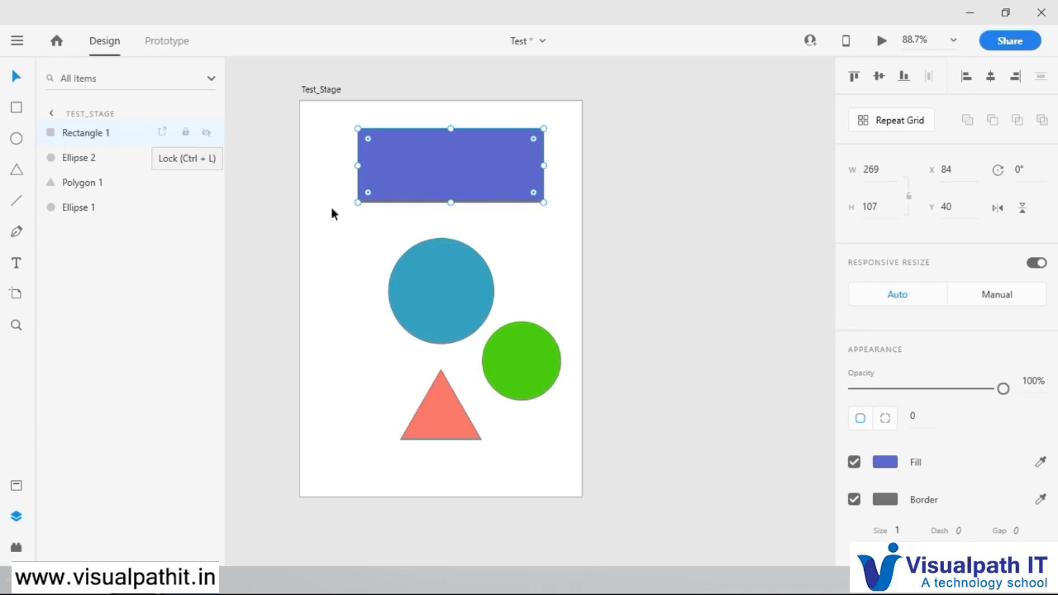
# Step: Lock the teal circle and try to move it on the artboard
pyautogui.click(441, 279)
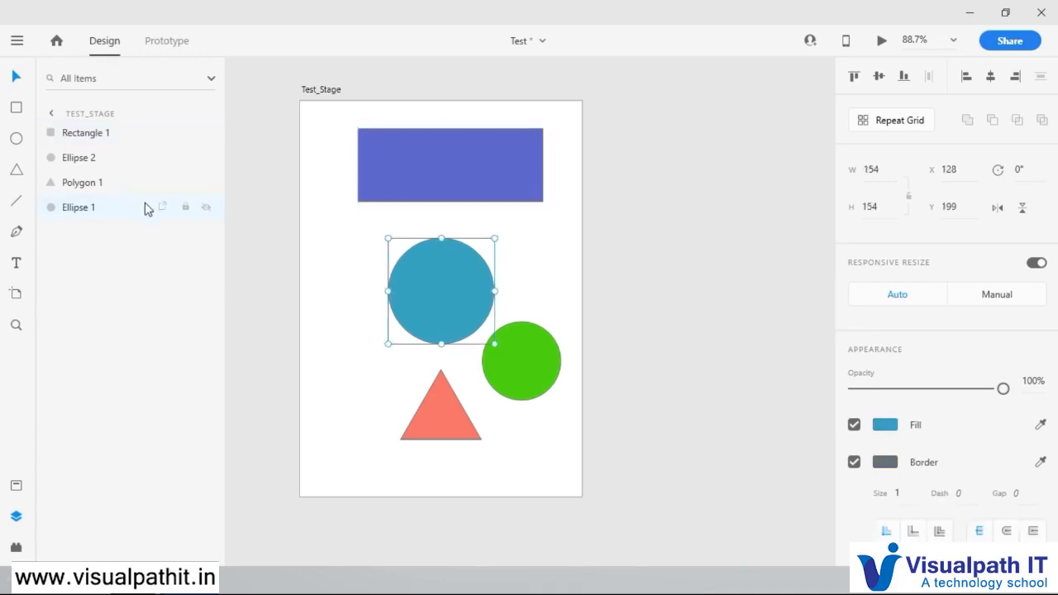
pyautogui.click(187, 209)
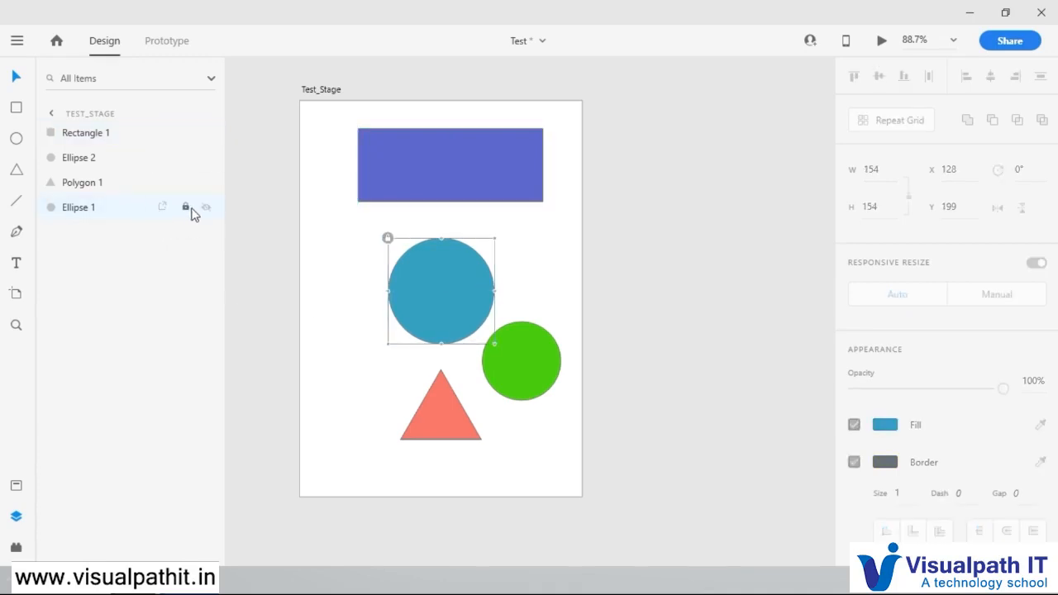
pyautogui.click(534, 282)
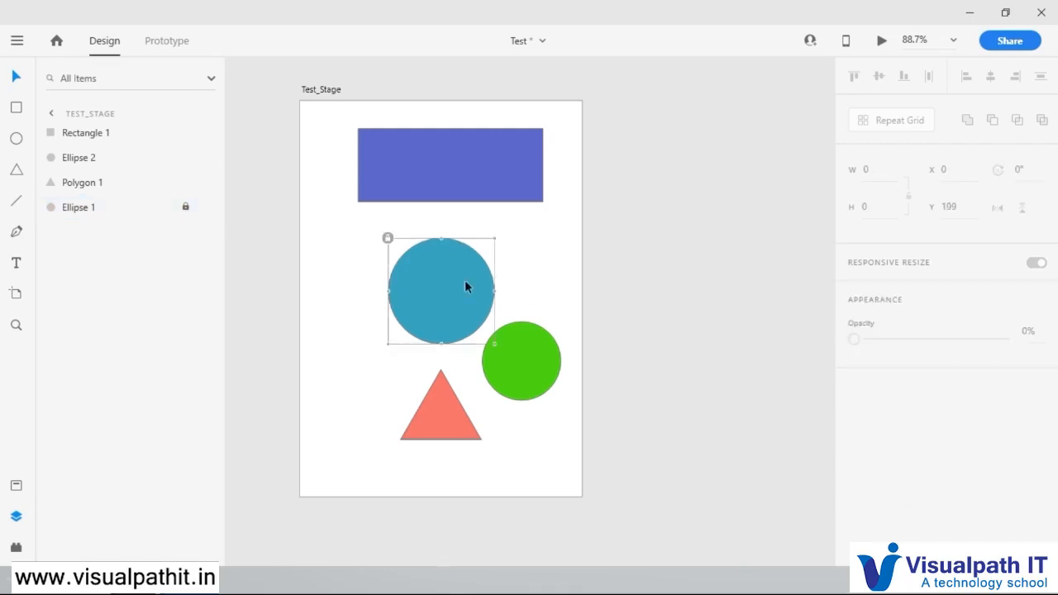
pyautogui.moveTo(409, 305); pyautogui.dragTo(590, 239)
pyautogui.moveTo(462, 291)
pyautogui.mouseDown()
pyautogui.moveTo(397, 317)
pyautogui.moveTo(466, 288)
pyautogui.mouseUp()
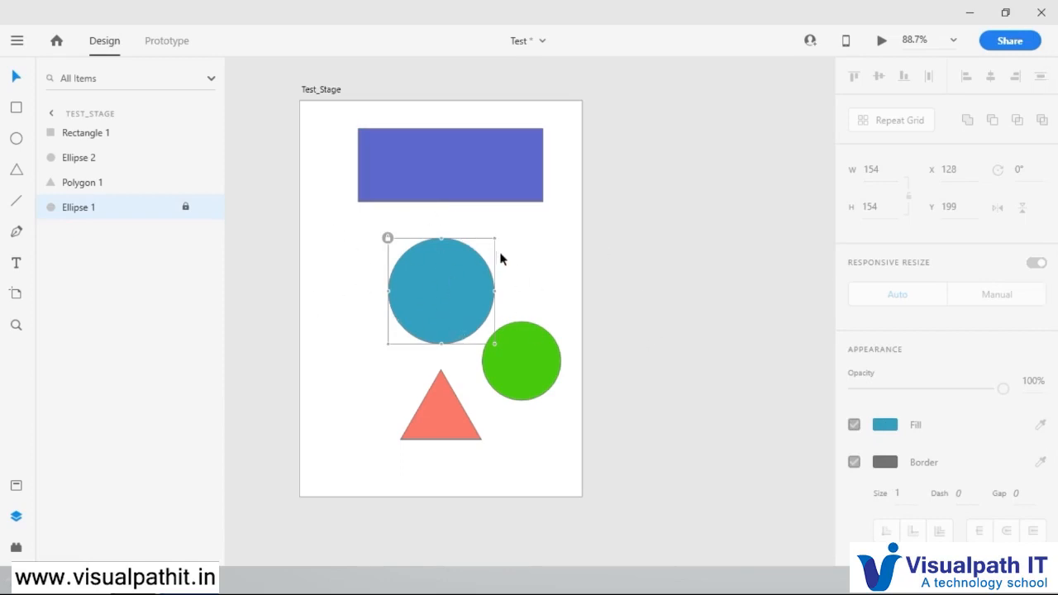
# Step: Overlap the green circle and triangle on the locked teal circle, and toggle the teal circle's visibility off and on
pyautogui.click(529, 364)
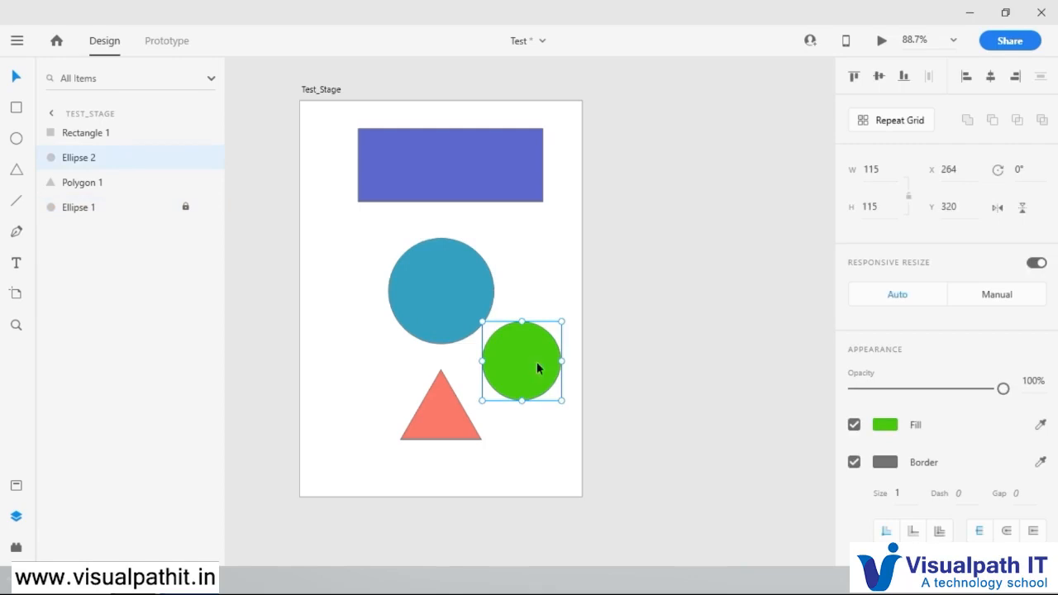
pyautogui.moveTo(521, 364); pyautogui.dragTo(461, 261)
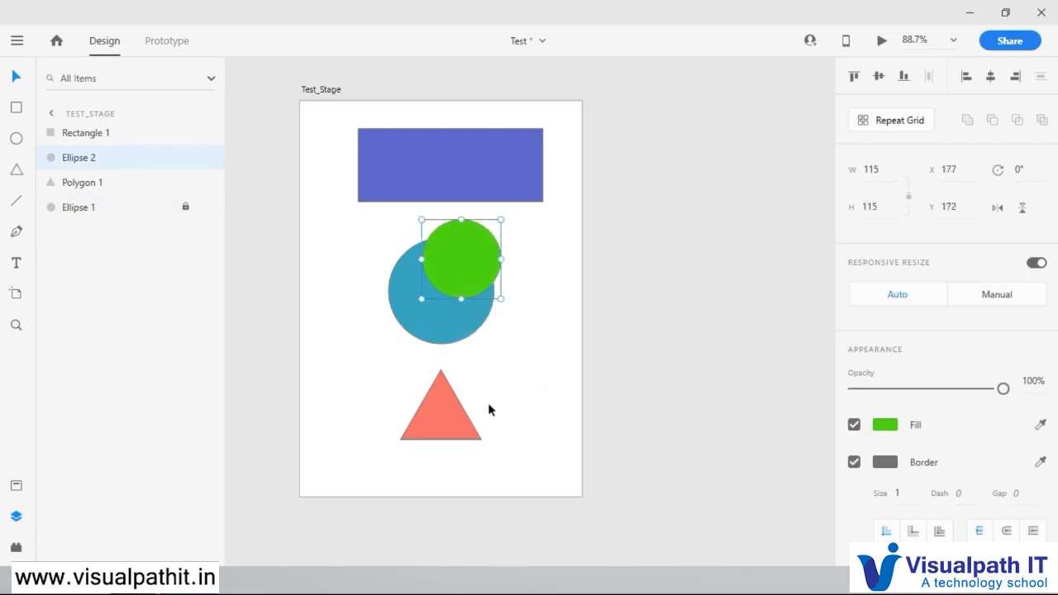
pyautogui.click(427, 380)
pyautogui.moveTo(428, 380); pyautogui.dragTo(399, 303)
pyautogui.moveTo(457, 255); pyautogui.dragTo(465, 336)
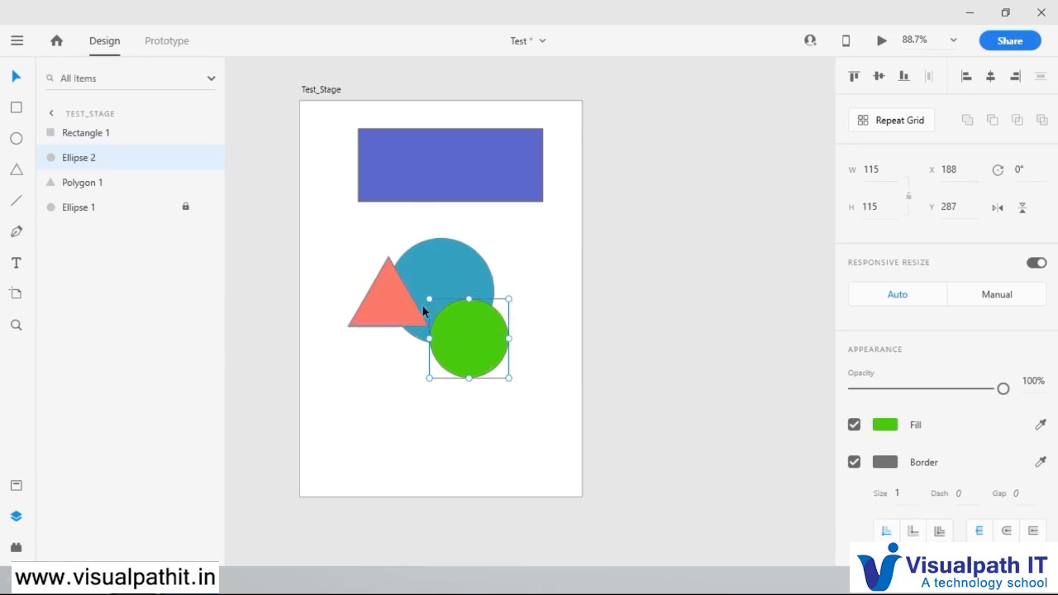
pyautogui.click(206, 207)
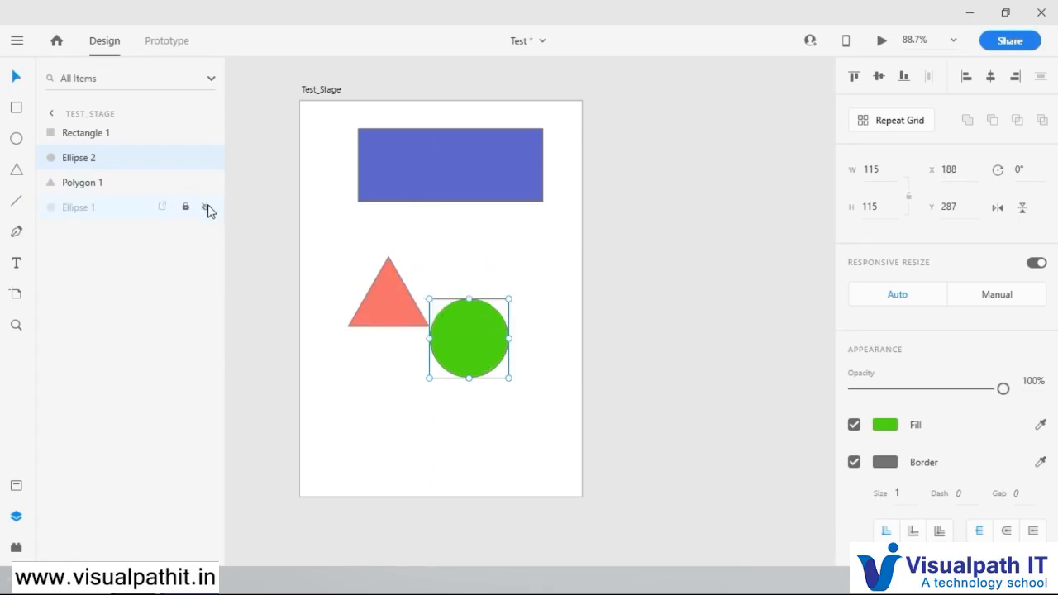
pyautogui.click(206, 207)
# Step: Move the green circle and the triangle down, clear of the teal circle
pyautogui.moveTo(453, 308); pyautogui.dragTo(460, 378)
pyautogui.click(369, 295)
pyautogui.moveTo(386, 306); pyautogui.dragTo(381, 387)
# Step: Unlock the teal circle and enlarge it to about 164 in diameter
pyautogui.click(432, 303)
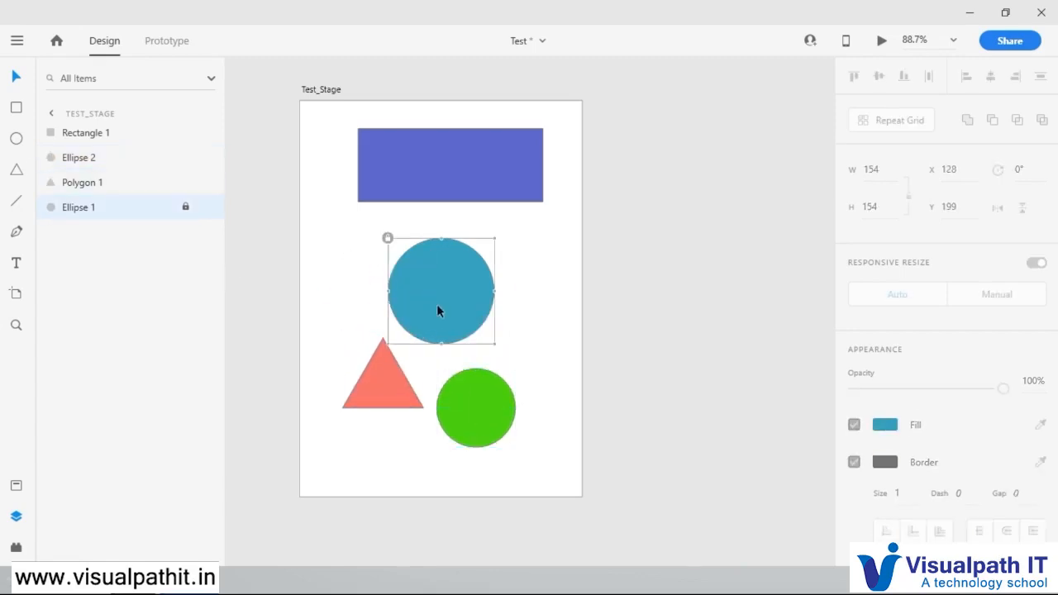
pyautogui.click(188, 209)
pyautogui.click(186, 207)
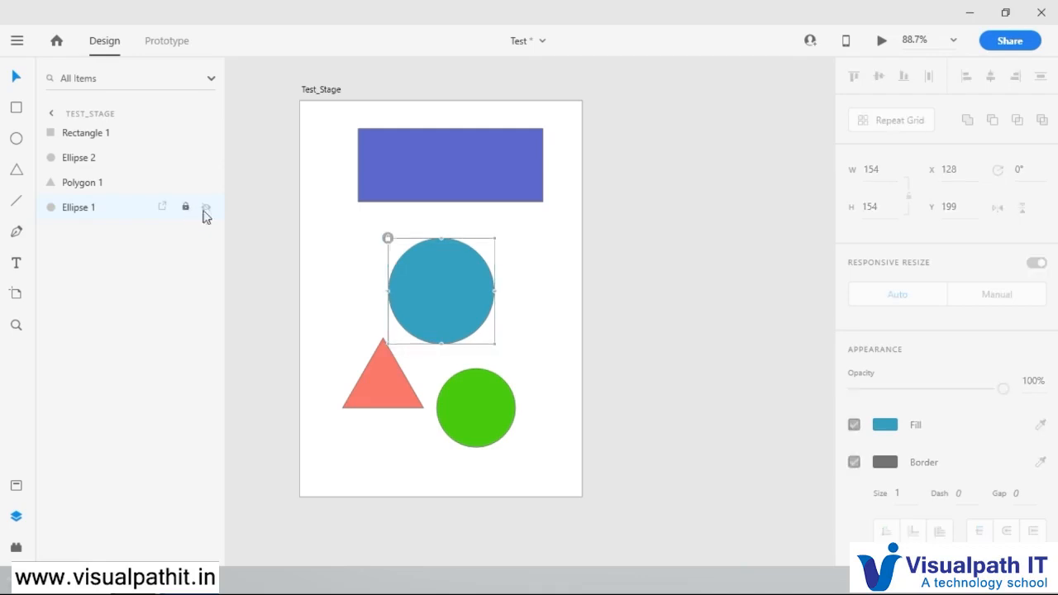
pyautogui.click(388, 239)
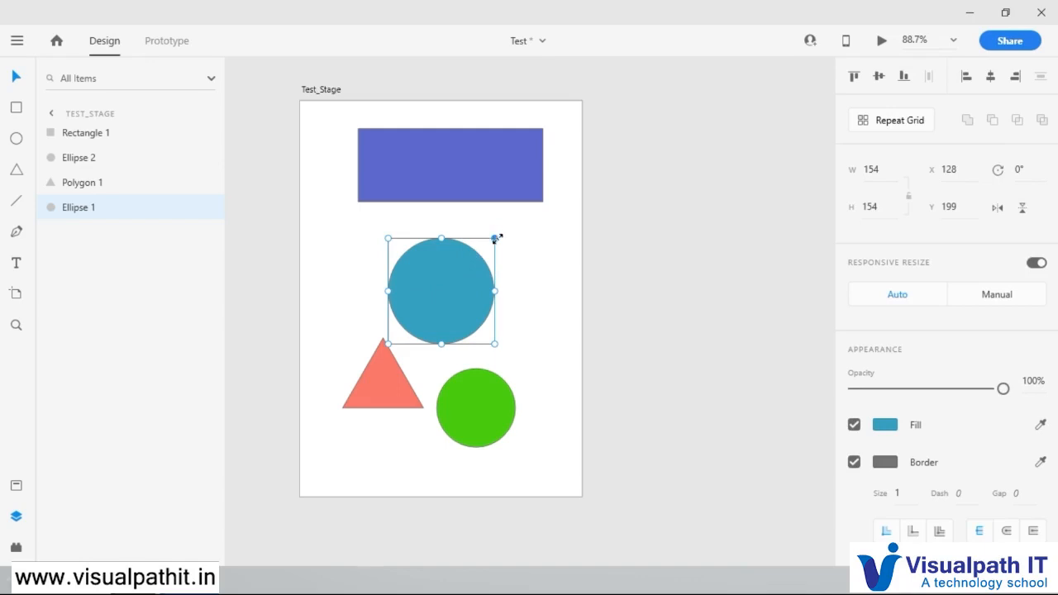
pyautogui.moveTo(495, 238)
pyautogui.mouseDown()
pyautogui.moveTo(555, 207)
pyautogui.moveTo(515, 235)
pyautogui.mouseUp()
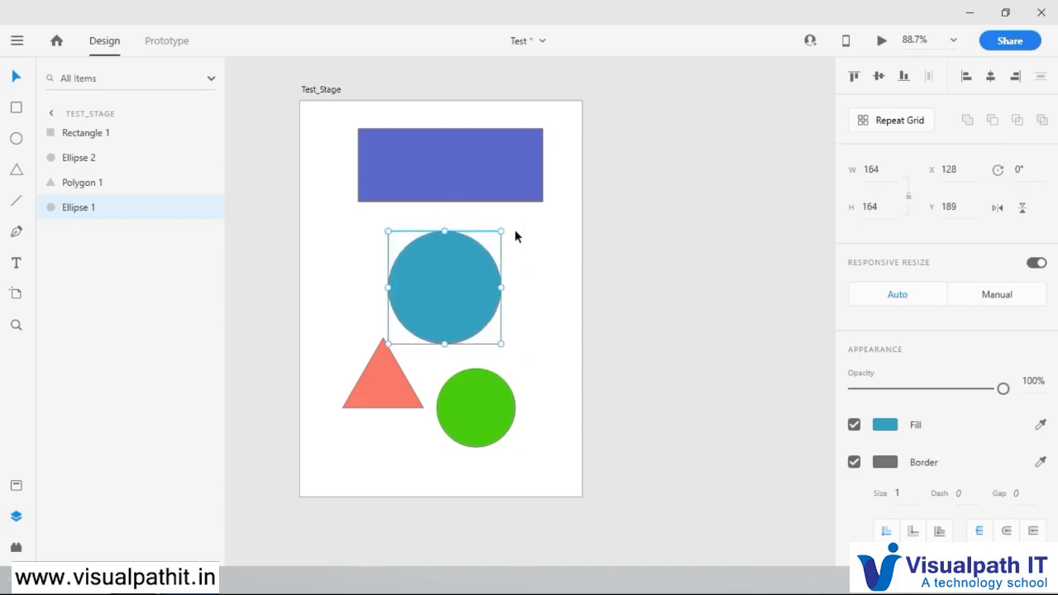
pyautogui.click(545, 232)
# Step: Place the triangle at about X 100, Y 242 and the green circle at about X 153, Y 214, both over the teal circle
pyautogui.click(443, 277)
pyautogui.moveTo(415, 387); pyautogui.dragTo(442, 319)
pyautogui.moveTo(483, 400); pyautogui.dragTo(453, 305)
# Step: Group the triangle, teal circle and green circle together
pyautogui.click(392, 333)
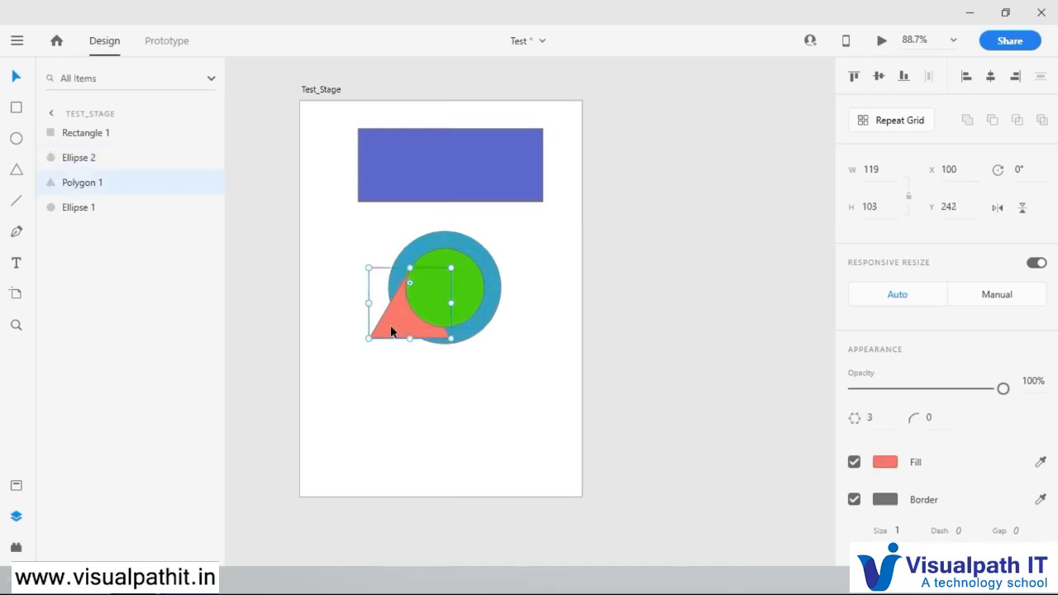
pyautogui.keyDown('shift'); pyautogui.click(439, 246); pyautogui.keyUp('shift')
pyautogui.keyDown('shift'); pyautogui.click(439, 268); pyautogui.keyUp('shift')
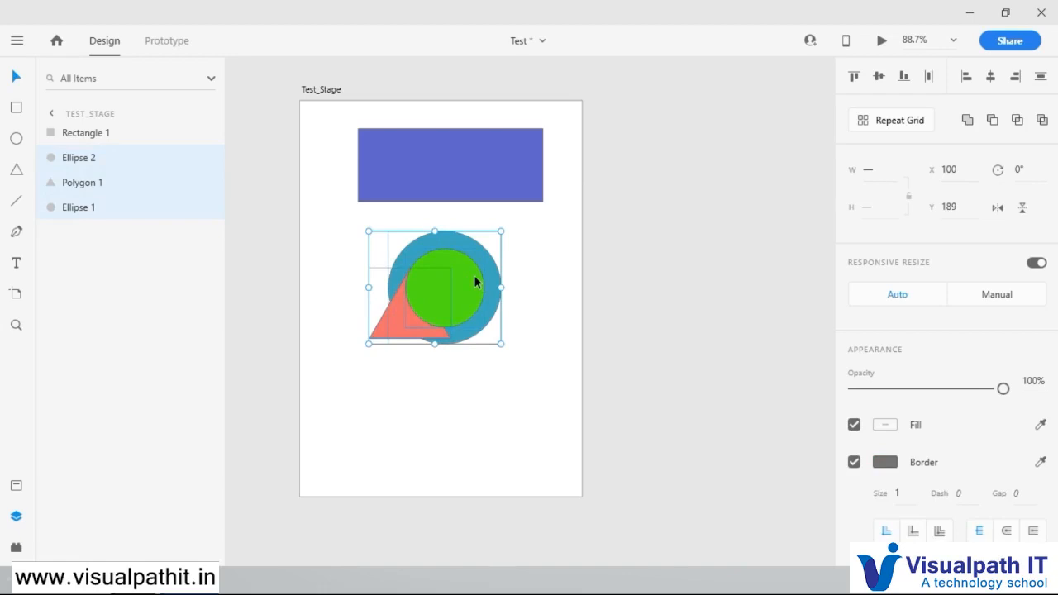
pyautogui.click(471, 279)
pyautogui.rightClick(471, 279)
pyautogui.click(428, 386)
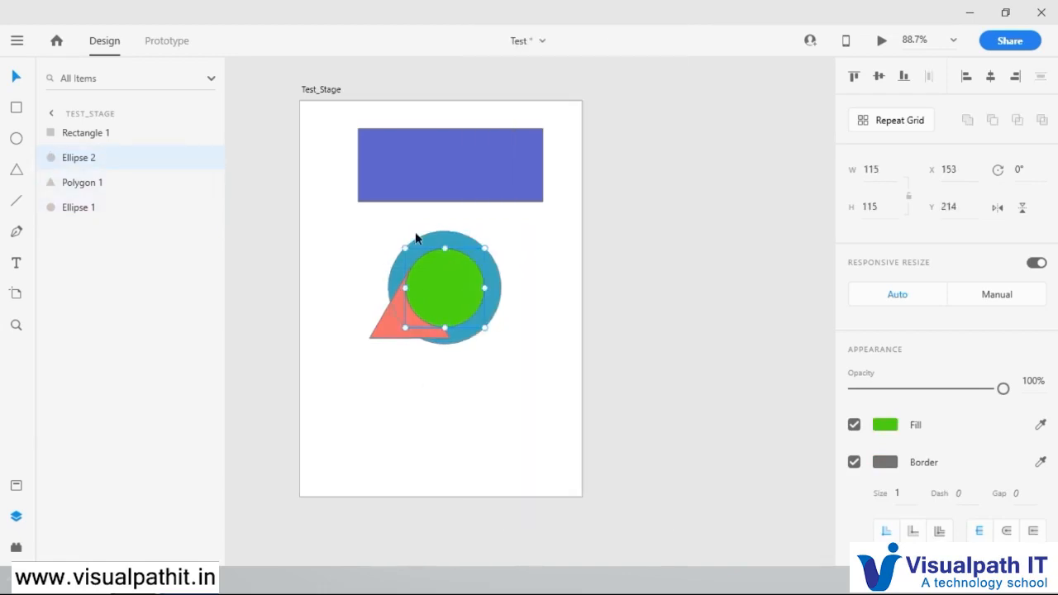
pyautogui.keyDown('shift'); pyautogui.click(426, 237); pyautogui.keyUp('shift')
pyautogui.keyDown('shift'); pyautogui.click(381, 335); pyautogui.keyUp('shift')
pyautogui.rightClick(438, 286)
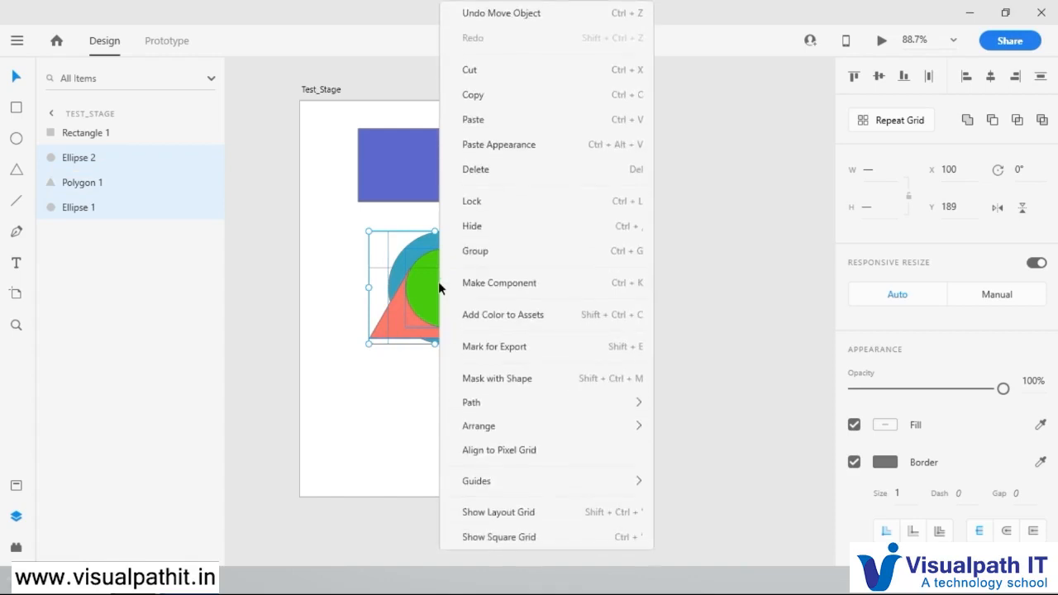
pyautogui.click(487, 256)
pyautogui.click(556, 288)
pyautogui.click(488, 289)
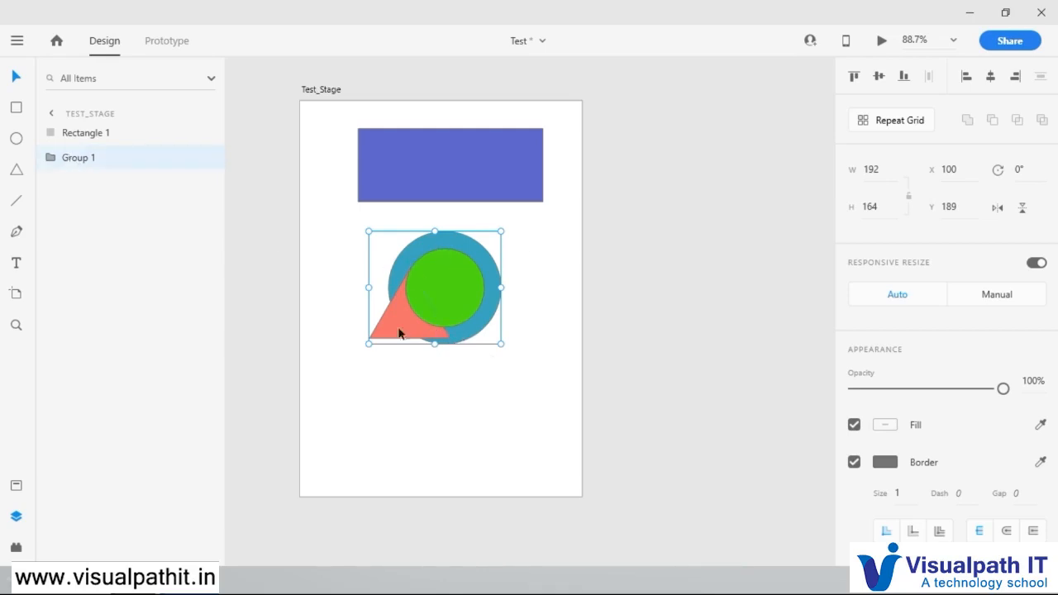
# Step: Select the group of overlapping shapes and mark it for export
pyautogui.click(473, 372)
pyautogui.click(462, 271)
pyautogui.click(515, 241)
pyautogui.moveTo(530, 225); pyautogui.dragTo(355, 364)
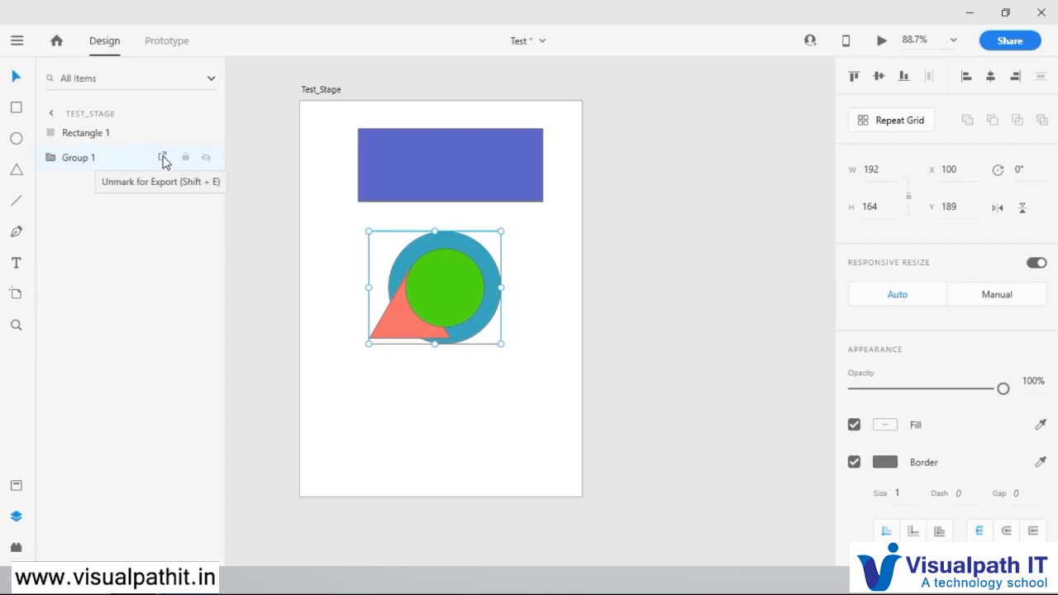
pyautogui.click(450, 380)
pyautogui.click(464, 289)
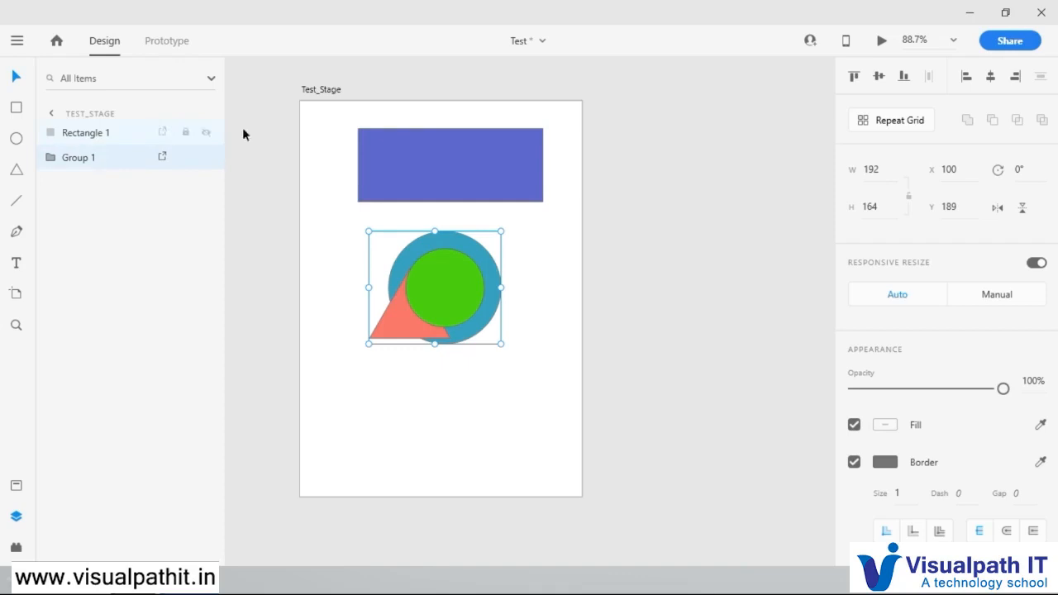
# Step: Move the rectangle beneath the group at about X 79, Y 408 and put its layer below Group 1
pyautogui.moveTo(459, 177); pyautogui.dragTo(460, 426)
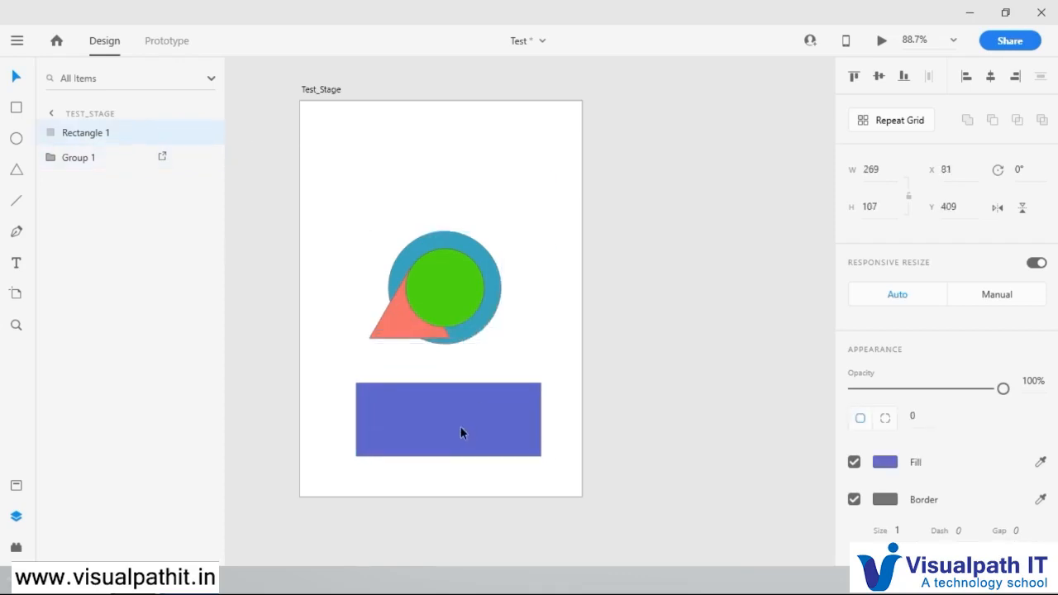
pyautogui.moveTo(105, 144); pyautogui.dragTo(104, 181)
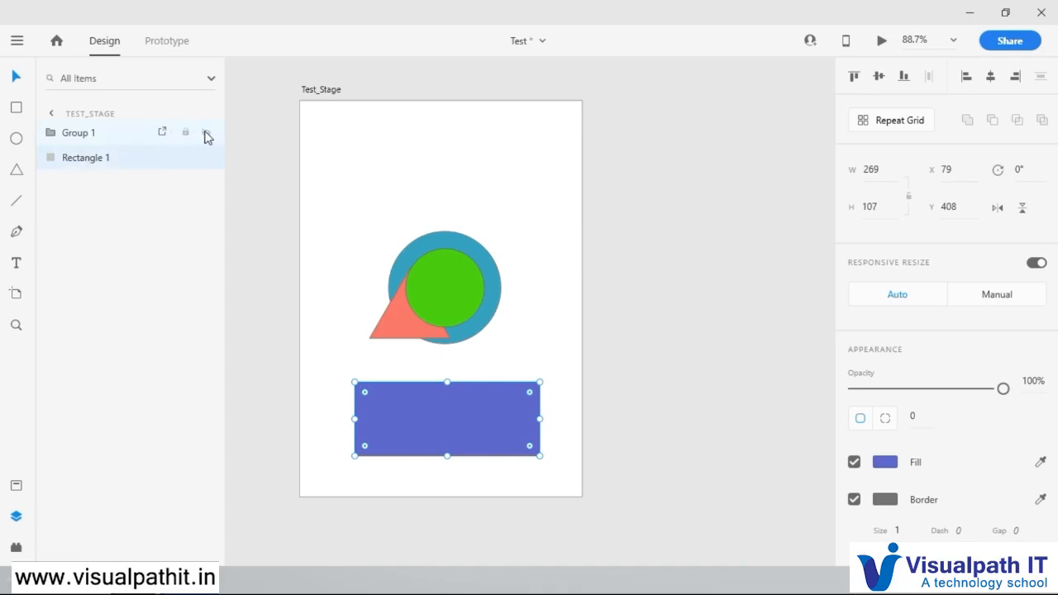
# Step: Display the document assets and move the shape group up to about X 101, Y 72
pyautogui.moveTo(478, 291); pyautogui.dragTo(463, 263)
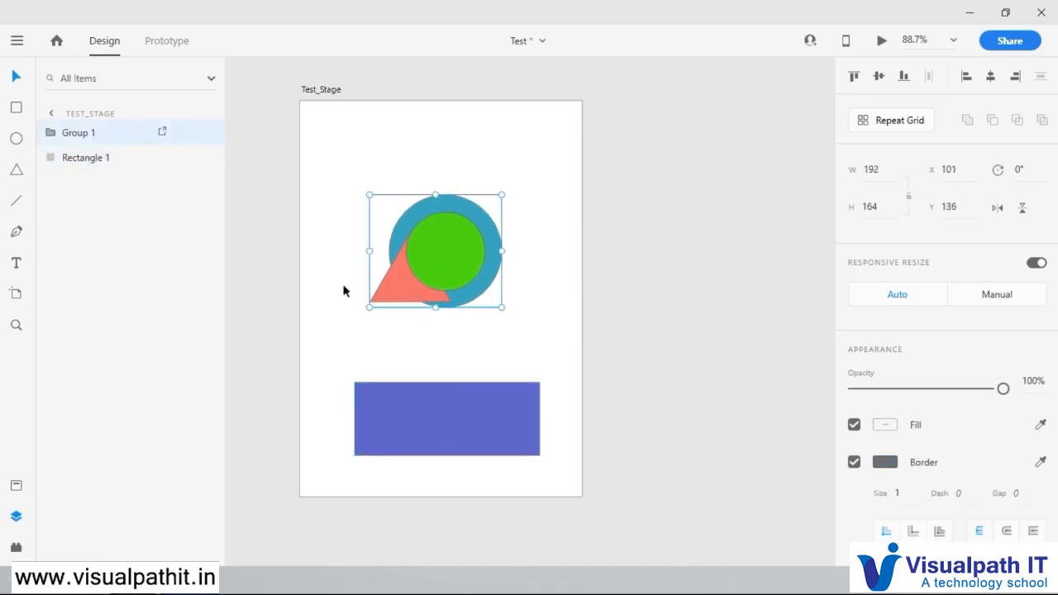
pyautogui.click(16, 488)
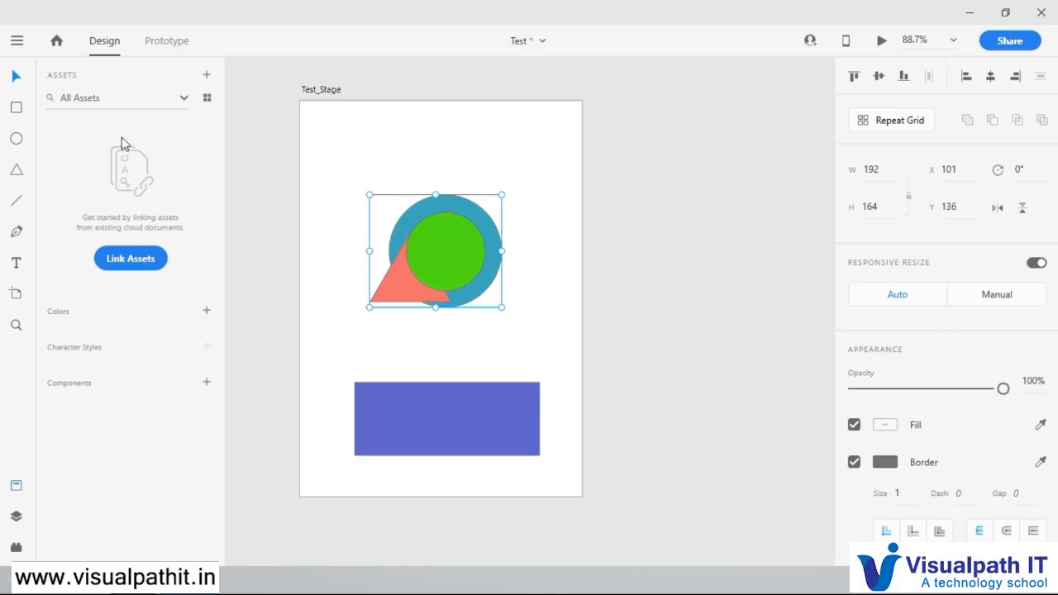
pyautogui.click(507, 156)
pyautogui.click(459, 224)
pyautogui.moveTo(449, 256); pyautogui.dragTo(449, 209)
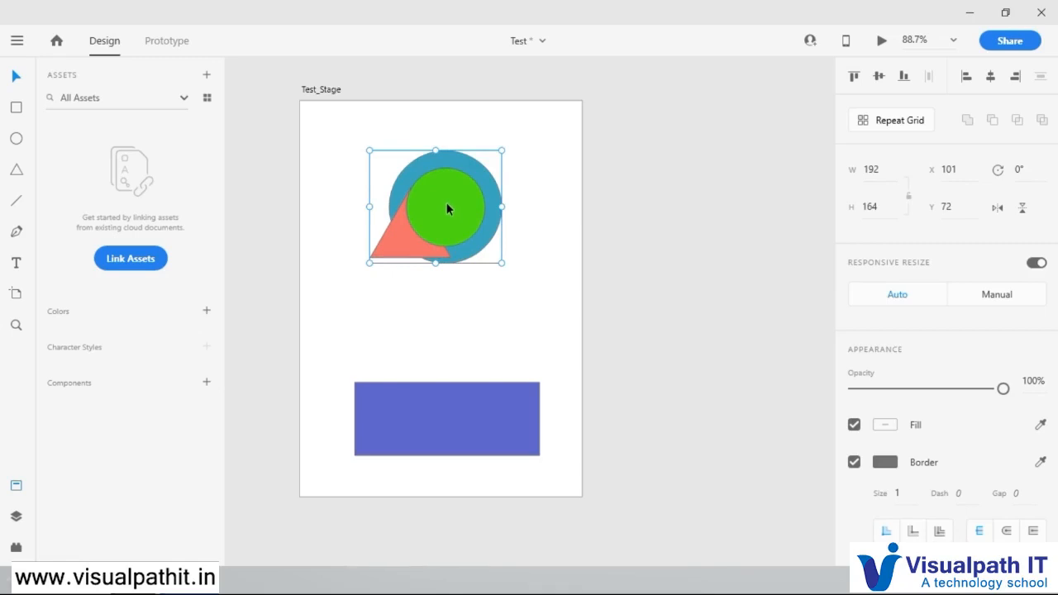
# Step: Turn the group of overlapping shapes into a component and move it up to about X 94, Y 26
pyautogui.rightClick(447, 209)
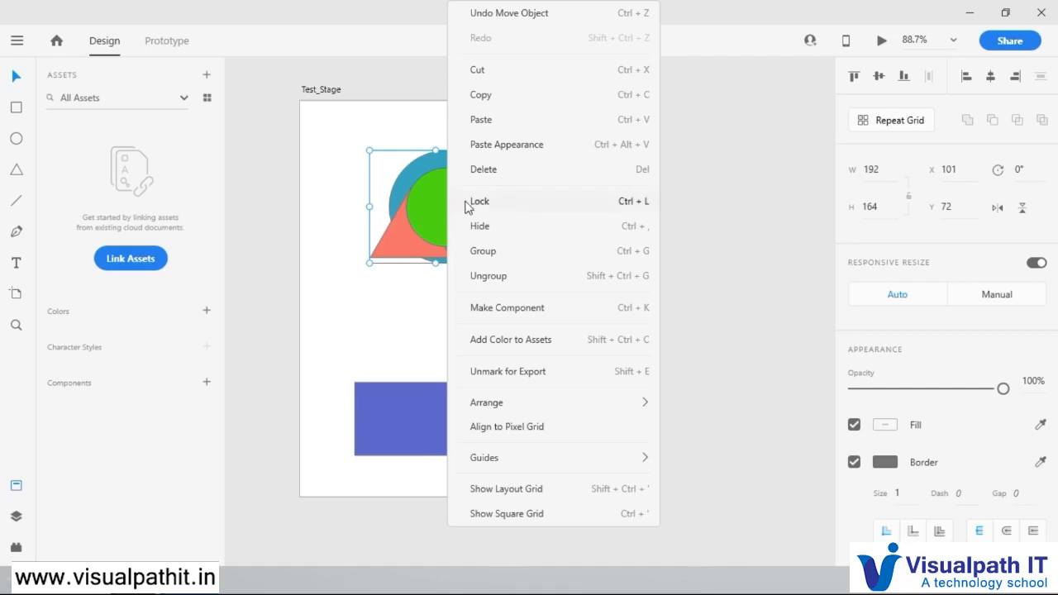
pyautogui.click(508, 307)
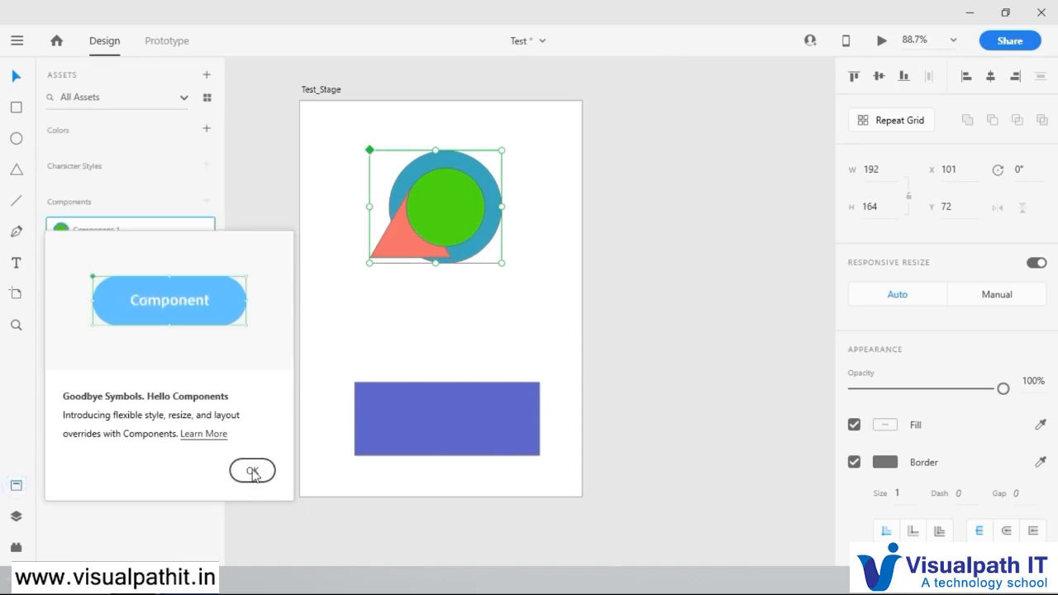
pyautogui.click(252, 472)
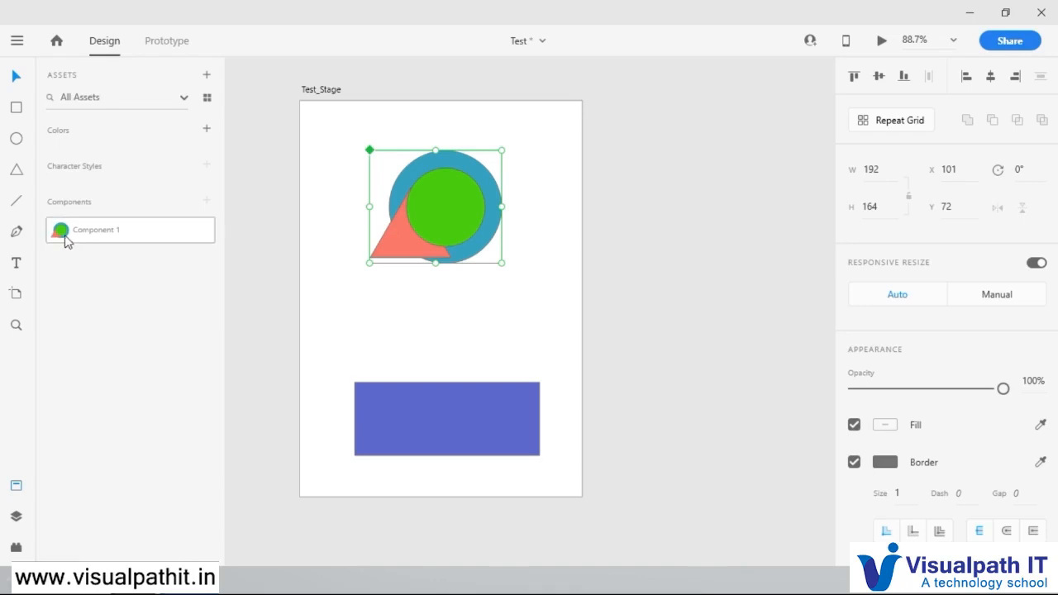
pyautogui.click(376, 334)
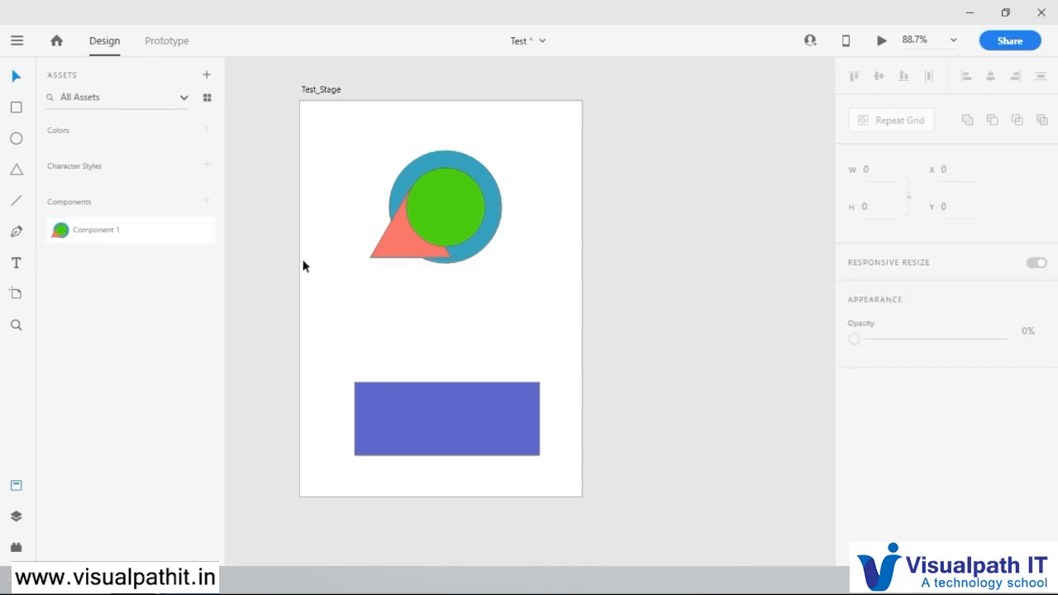
pyautogui.moveTo(454, 203); pyautogui.dragTo(451, 170)
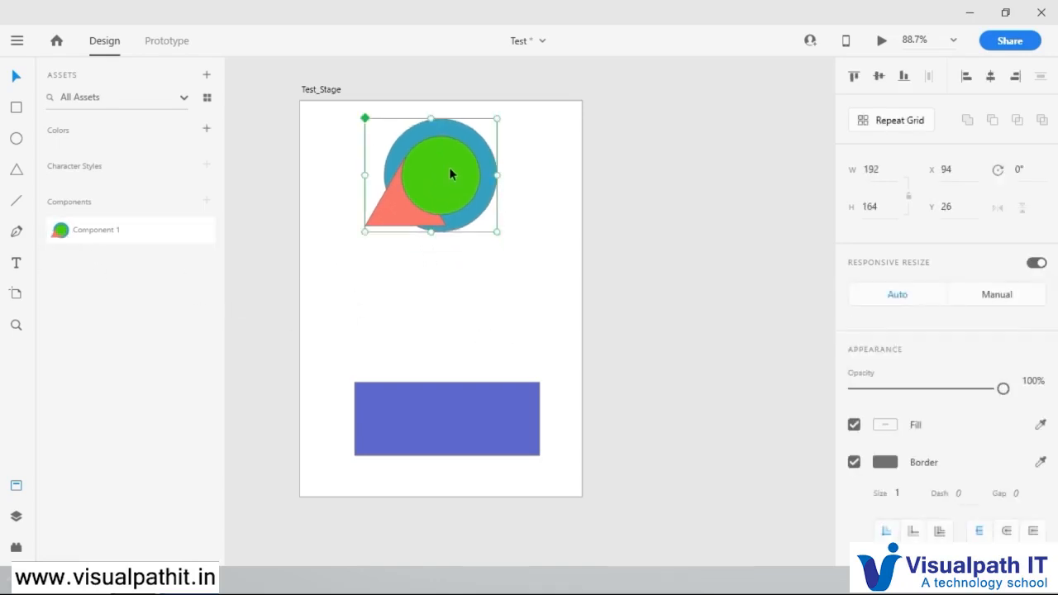
# Step: Copy and paste the component, place the duplicate at about X 205, Y 200, and delete that duplicate
pyautogui.rightClick(444, 188)
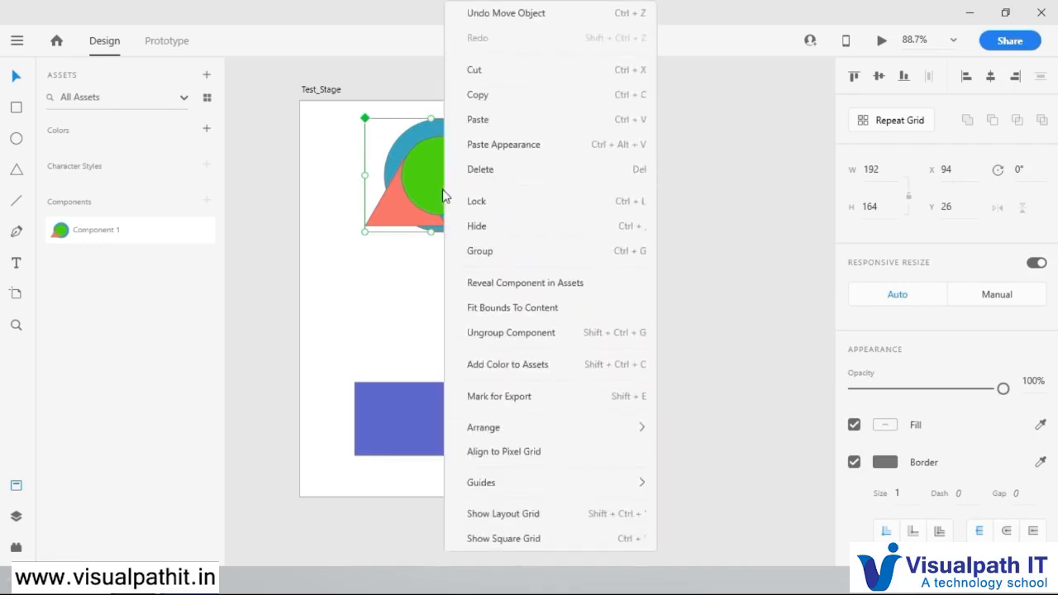
pyautogui.click(480, 93)
pyautogui.click(411, 287)
pyautogui.rightClick(411, 287)
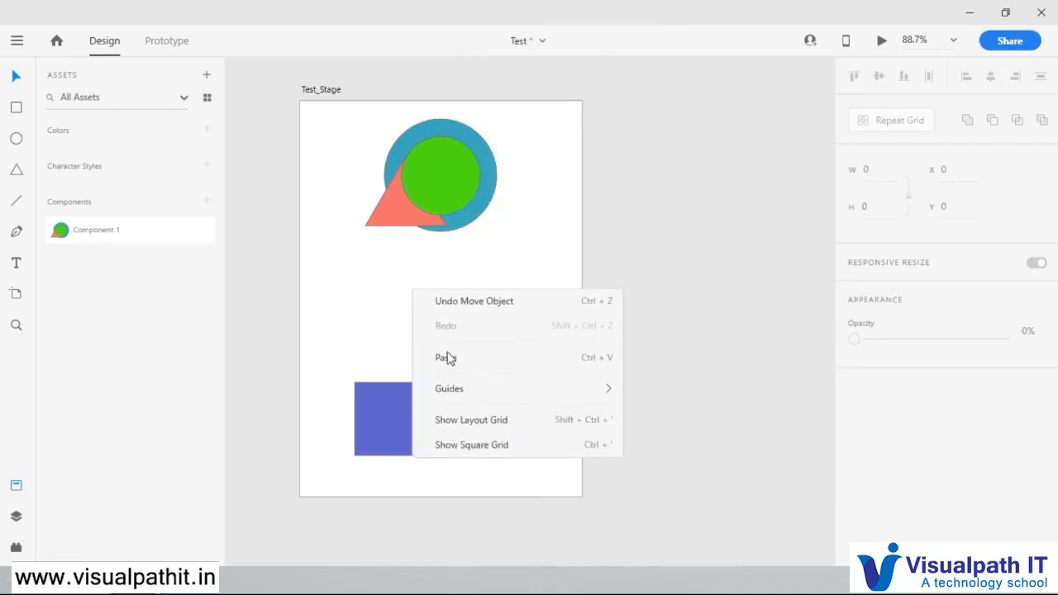
pyautogui.click(454, 362)
pyautogui.moveTo(425, 176); pyautogui.dragTo(499, 298)
pyautogui.rightClick(498, 293)
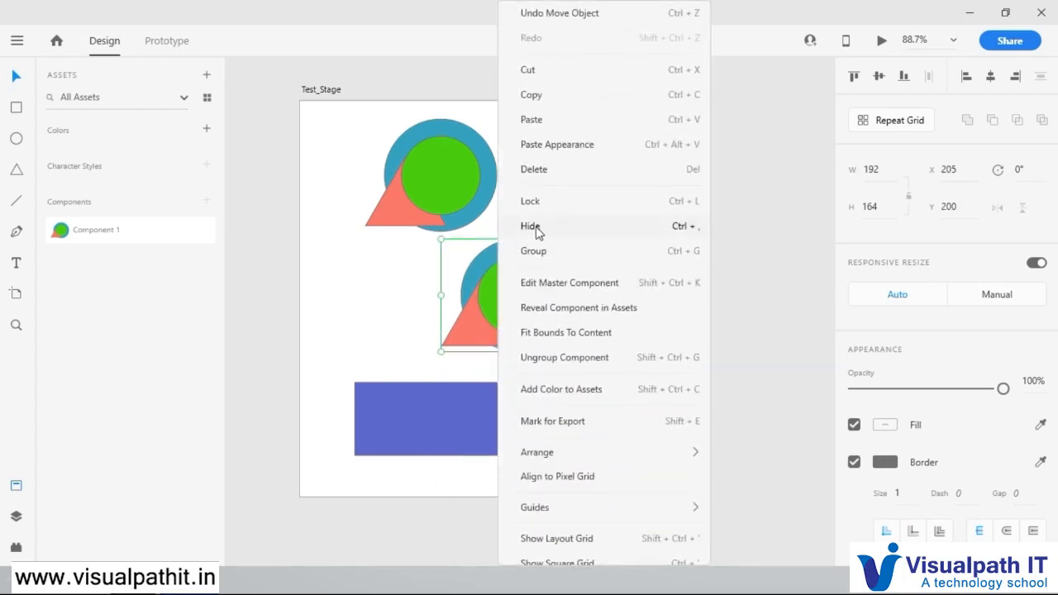
pyautogui.click(539, 173)
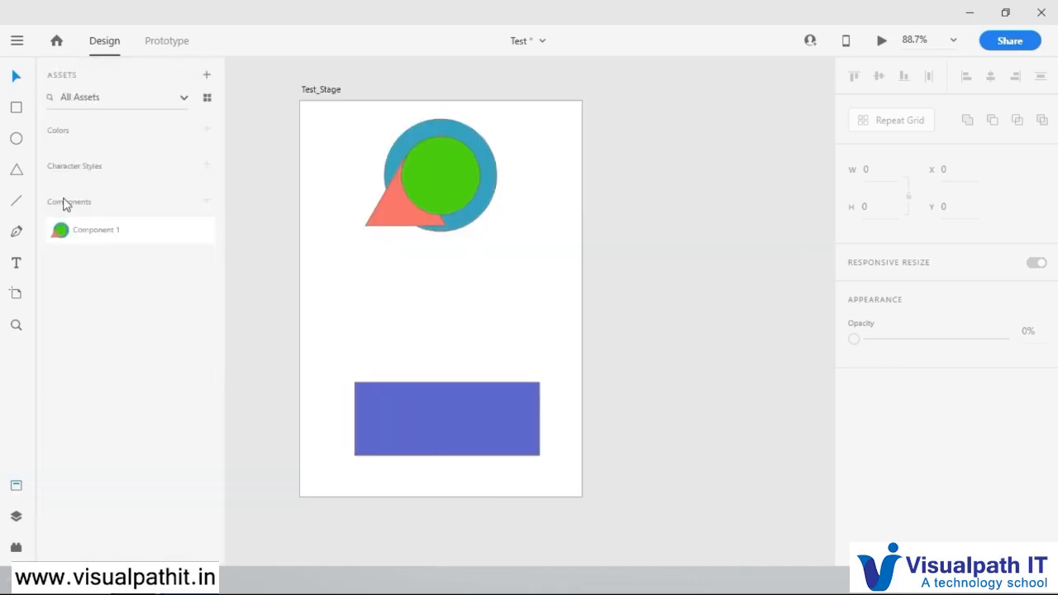
# Step: Place an instance of Component 1 at about X 184, Y 205 and move the original component toward the artboard's upper-left corner
pyautogui.moveTo(71, 228); pyautogui.dragTo(484, 301)
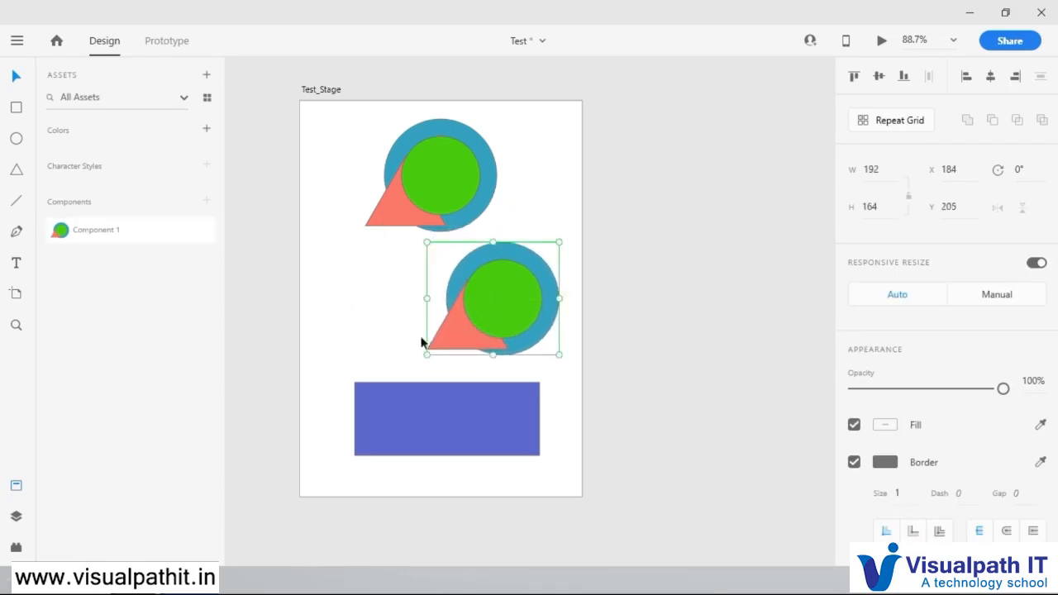
pyautogui.moveTo(438, 190); pyautogui.dragTo(395, 187)
pyautogui.click(520, 296)
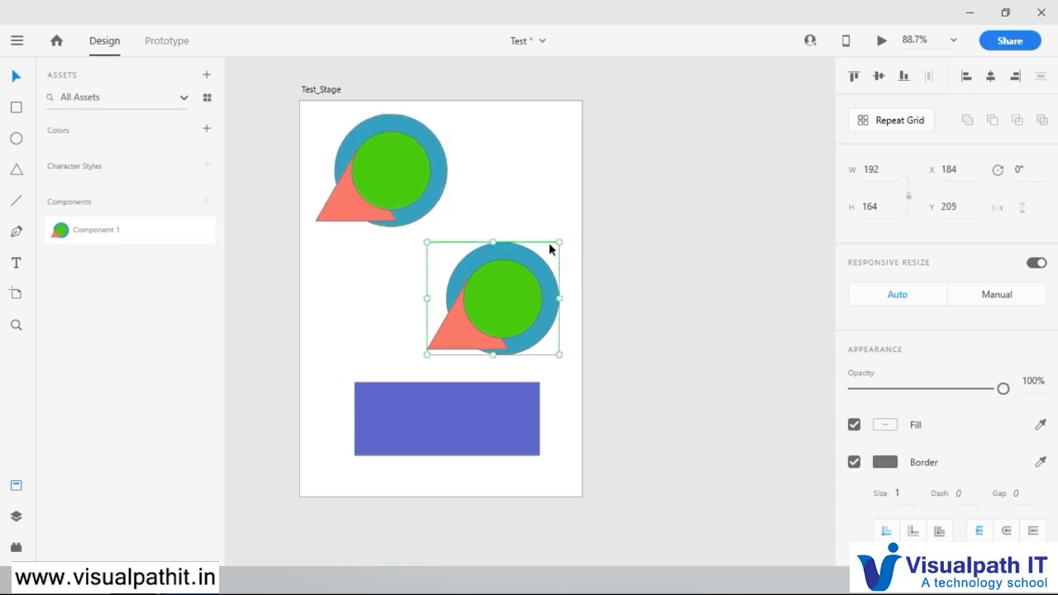
# Step: Try shrinking the new instance to about 95 by 82, and delete that instance
pyautogui.moveTo(559, 242); pyautogui.dragTo(493, 299)
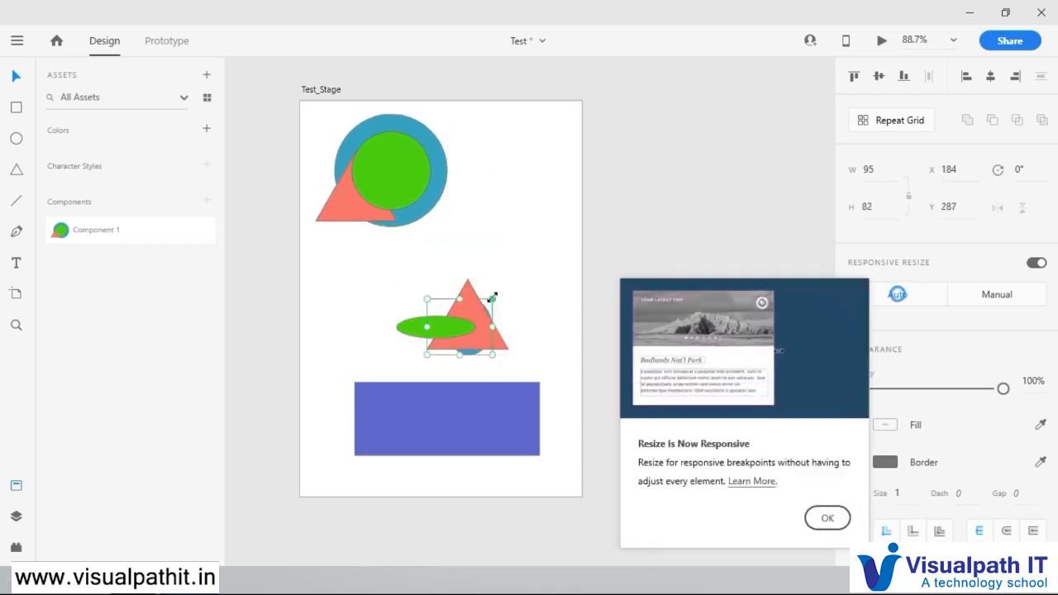
pyautogui.click(557, 378)
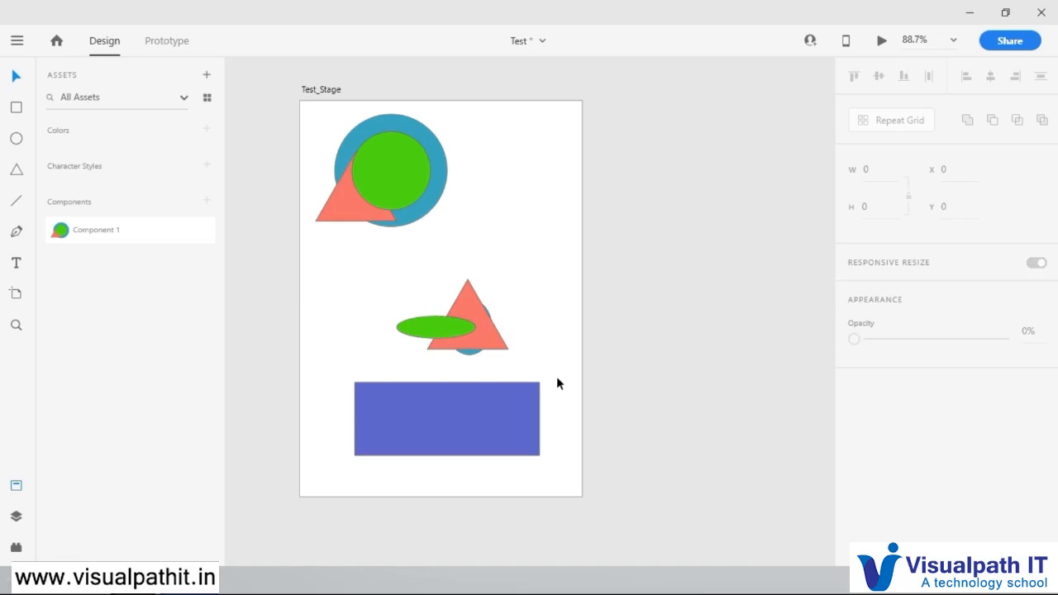
pyautogui.click(460, 322)
pyautogui.click(534, 274)
pyautogui.moveTo(534, 268); pyautogui.dragTo(415, 375)
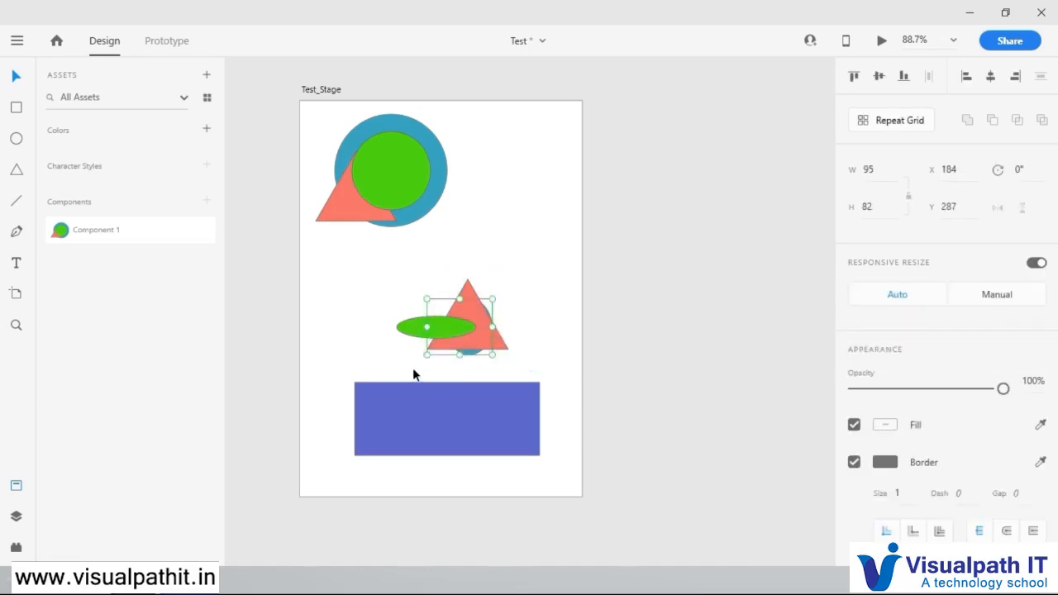
pyautogui.press('Delete')
# Step: Place another instance of Component 1 at the artboard's right edge and enlarge it to about 200 by 171
pyautogui.moveTo(84, 230); pyautogui.dragTo(491, 281)
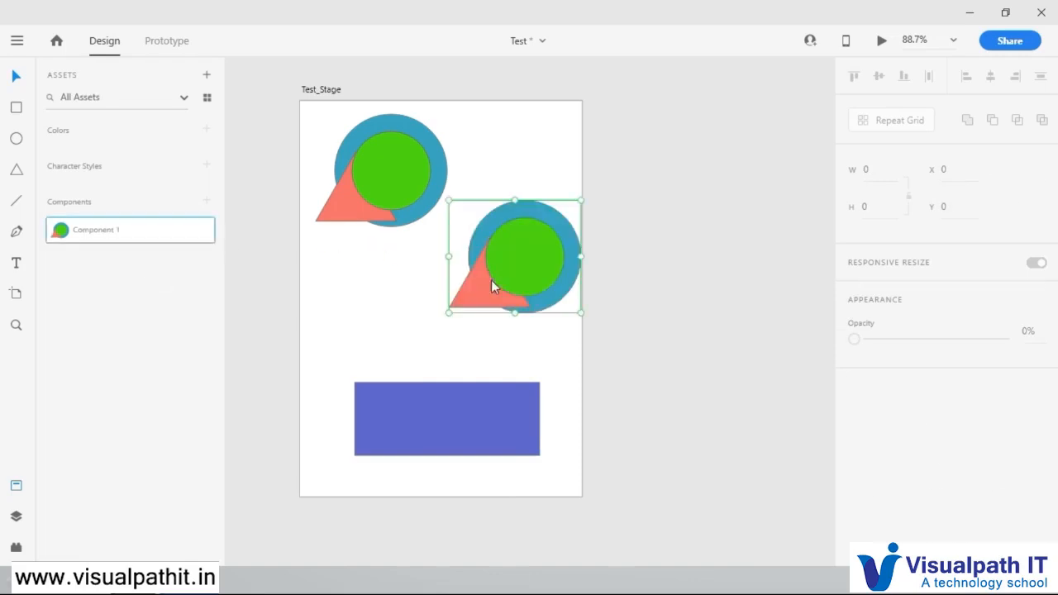
pyautogui.moveTo(583, 198); pyautogui.dragTo(609, 194)
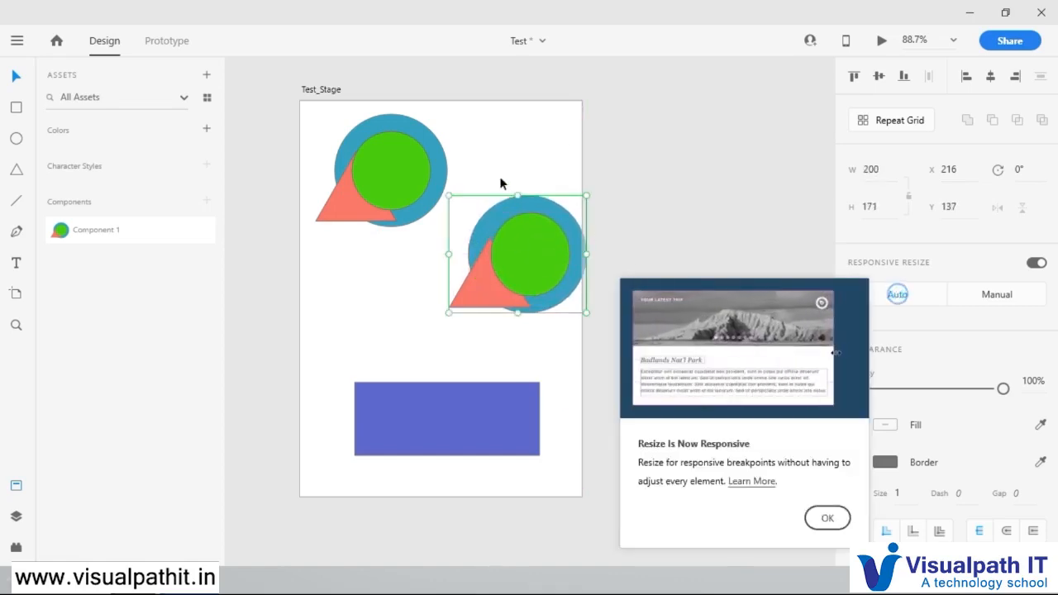
pyautogui.click(827, 518)
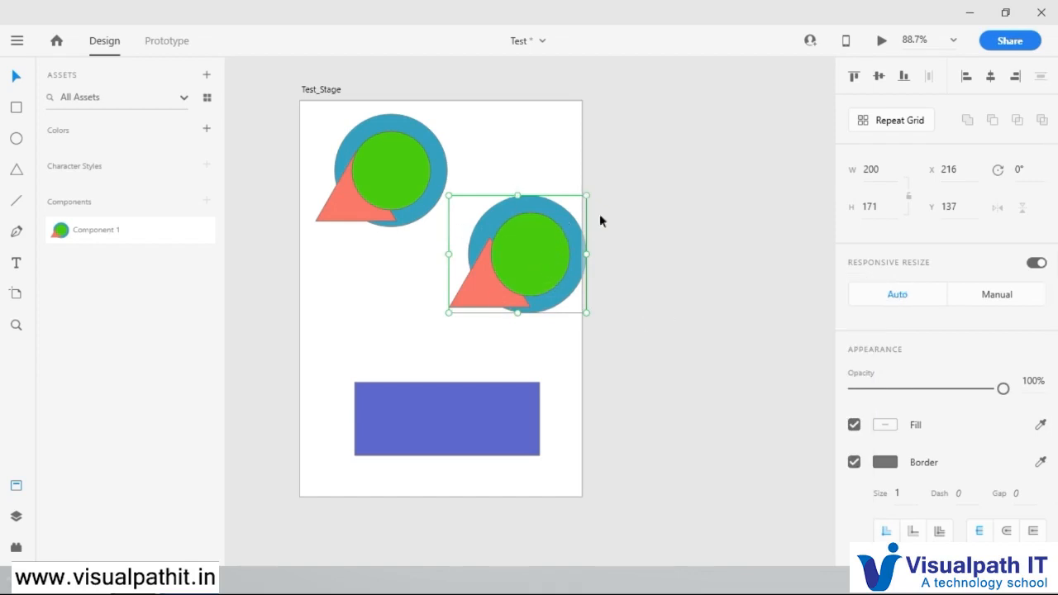
# Step: Resize the component instance at the artboard's right edge to about 193 by 149
pyautogui.click(542, 231)
pyautogui.doubleClick(539, 263)
pyautogui.click(620, 348)
pyautogui.moveTo(622, 354); pyautogui.dragTo(477, 197)
pyautogui.moveTo(587, 194); pyautogui.dragTo(581, 211)
pyautogui.press('Escape')
pyautogui.click(529, 239)
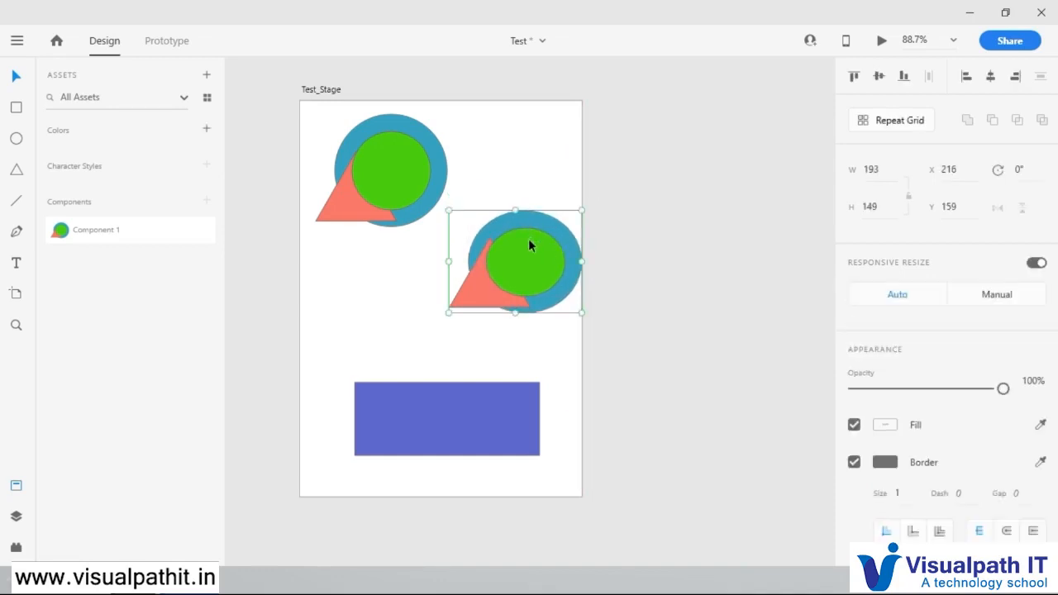
# Step: Move the component instance to about X 90, Y 183 and stretch it to about 198 by 179
pyautogui.moveTo(547, 276); pyautogui.dragTo(458, 305)
pyautogui.moveTo(496, 247)
pyautogui.mouseDown()
pyautogui.moveTo(413, 290)
pyautogui.moveTo(328, 269)
pyautogui.moveTo(552, 161)
pyautogui.moveTo(645, 204)
pyautogui.moveTo(520, 300)
pyautogui.moveTo(505, 246)
pyautogui.moveTo(521, 219)
pyautogui.moveTo(553, 217)
pyautogui.moveTo(494, 215)
pyautogui.moveTo(503, 217)
pyautogui.moveTo(491, 218)
pyautogui.moveTo(496, 245)
pyautogui.moveTo(498, 229)
pyautogui.mouseUp()
pyautogui.click(495, 233)
pyautogui.click(478, 252)
pyautogui.click(536, 207)
# Step: Group the component instance above the rectangle and scale it down to a little over half its size
pyautogui.click(454, 286)
pyautogui.rightClick(454, 286)
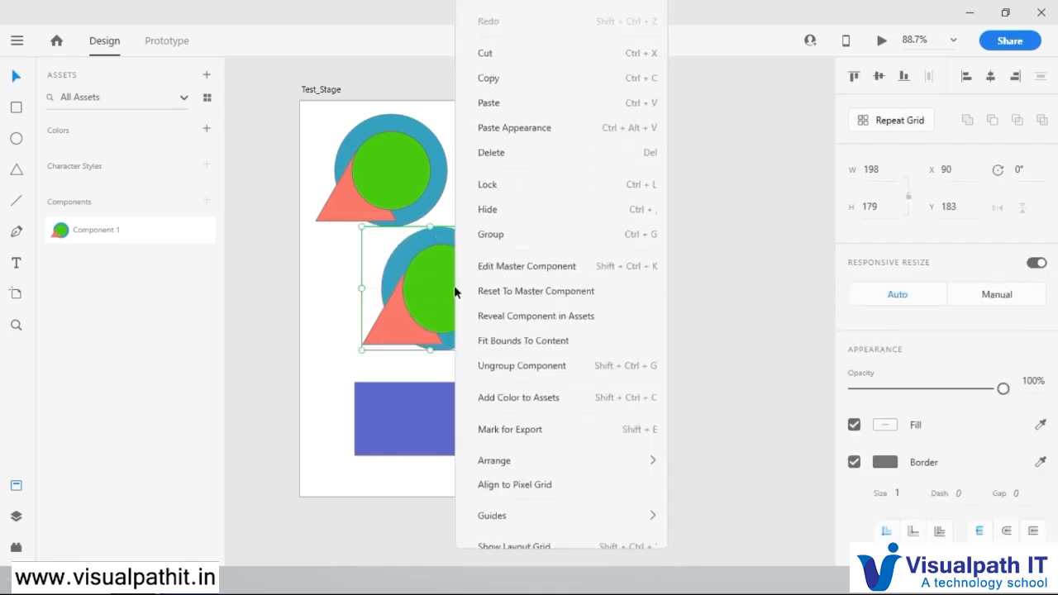
pyautogui.click(511, 252)
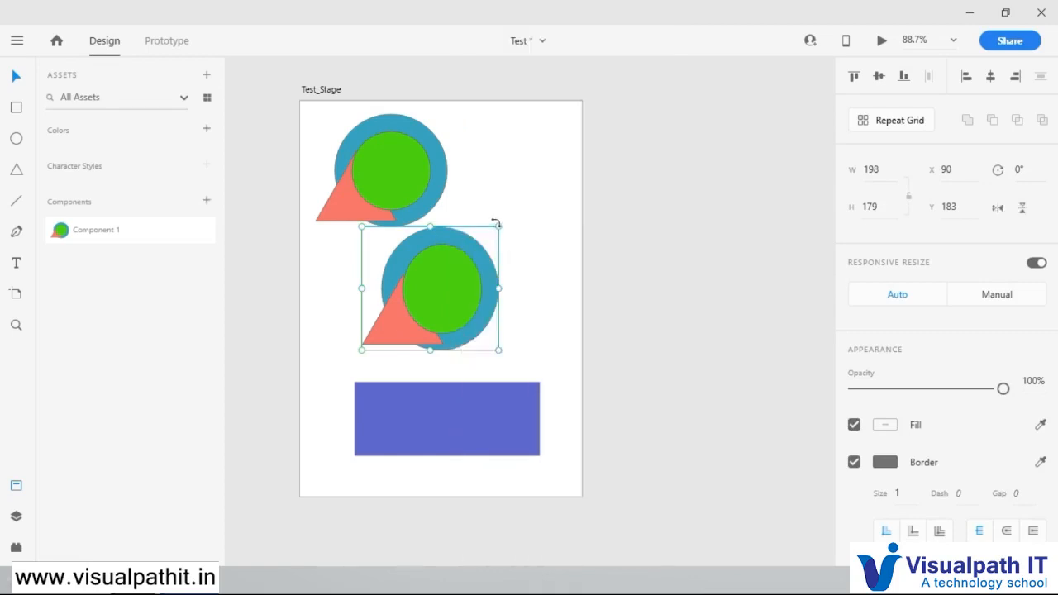
pyautogui.moveTo(498, 226); pyautogui.dragTo(465, 276)
pyautogui.moveTo(434, 308); pyautogui.dragTo(441, 278)
pyautogui.click(468, 263)
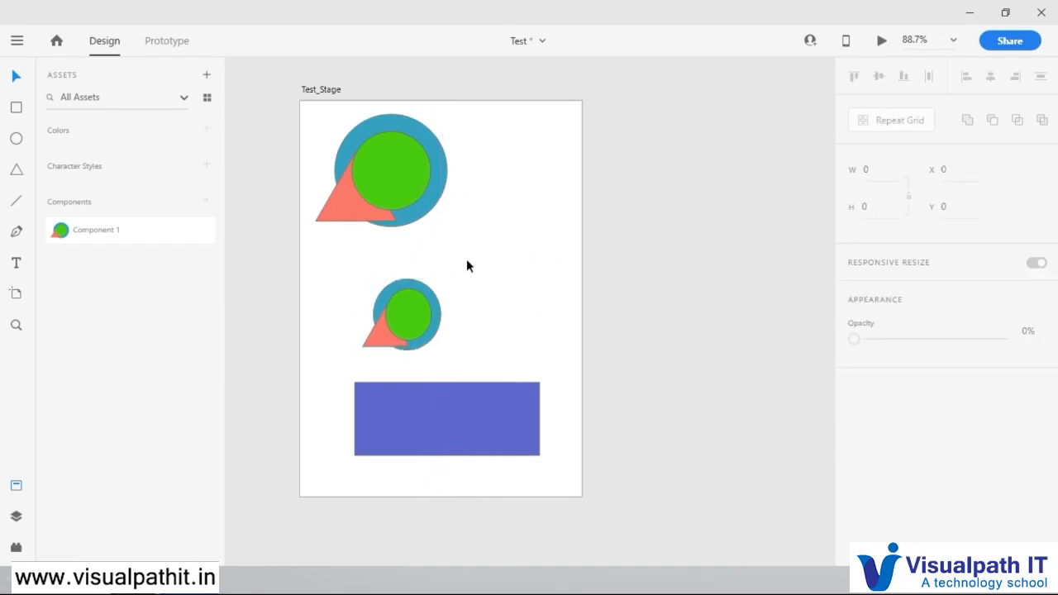
# Step: Change the blue rectangle's fill to a linear gradient and add four intermediate colour stops
pyautogui.click(447, 434)
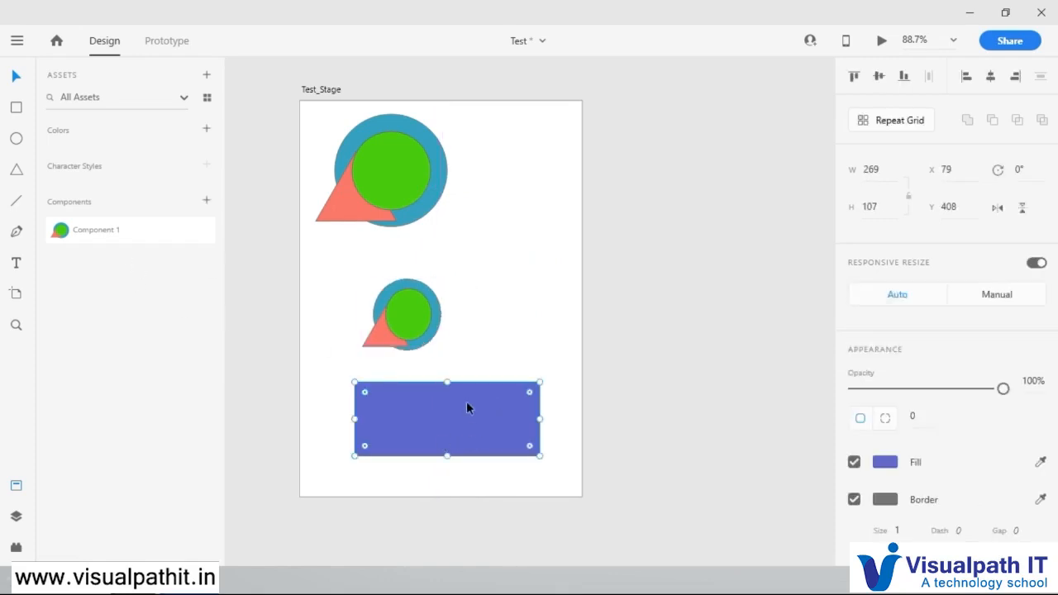
pyautogui.click(885, 462)
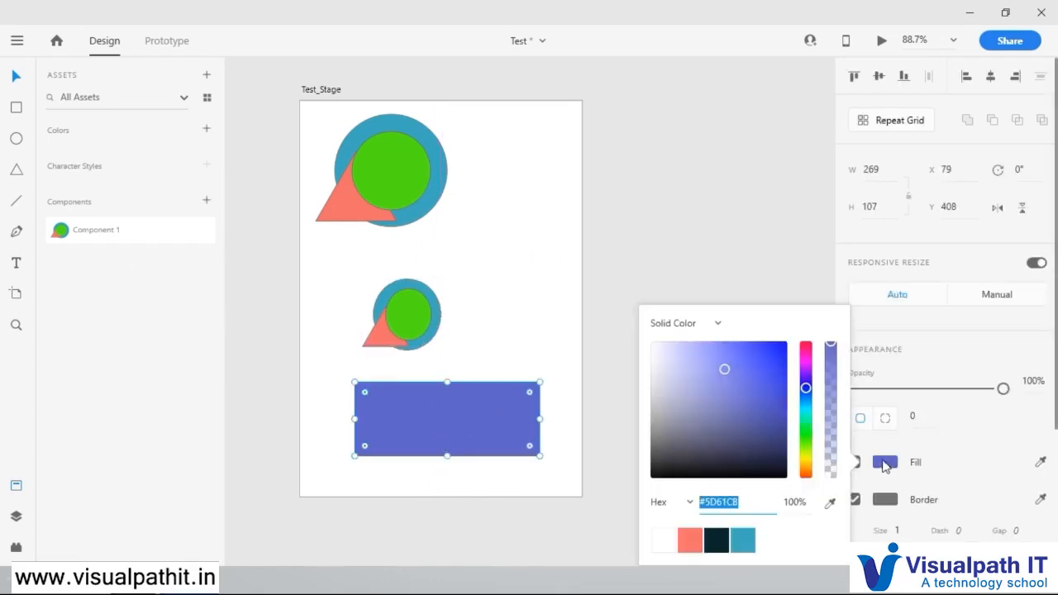
pyautogui.click(708, 326)
pyautogui.click(697, 380)
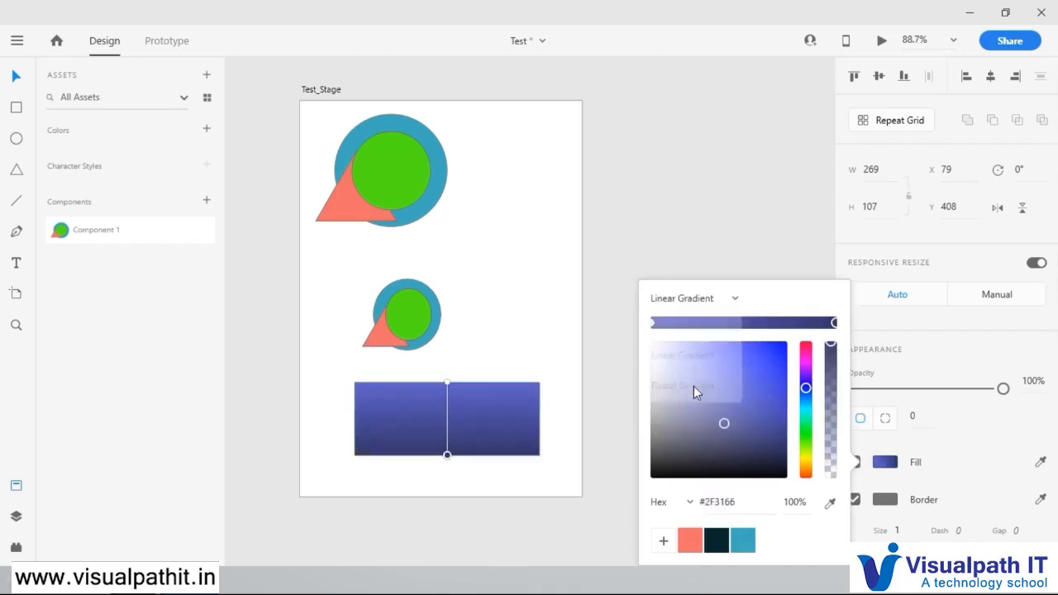
pyautogui.click(720, 324)
pyautogui.click(768, 324)
pyautogui.click(813, 323)
pyautogui.click(681, 323)
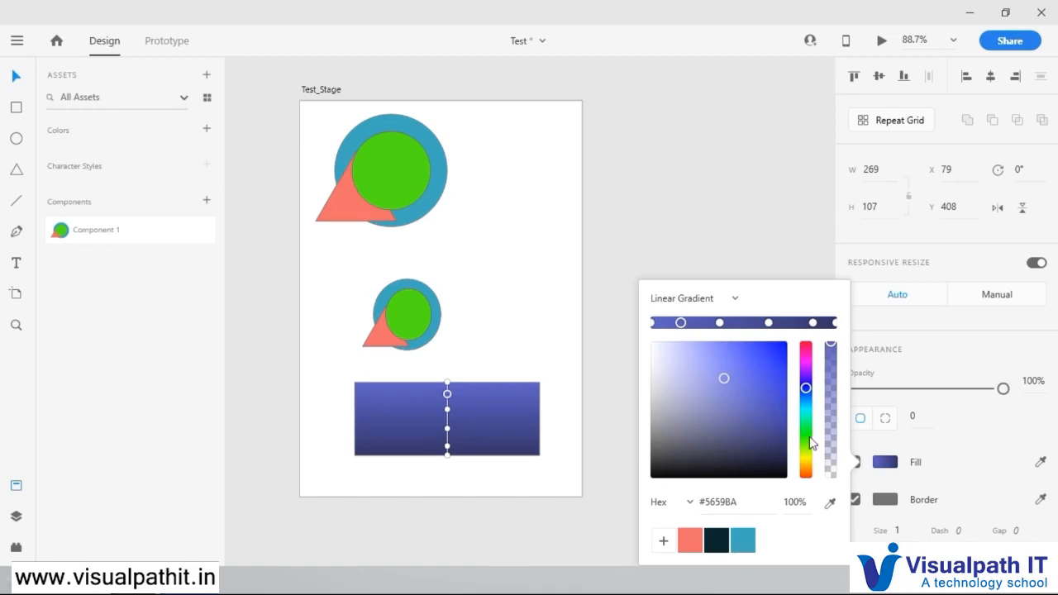
# Step: Colour the first intermediate gradient stop bright green and the third one yellow #FFC400
pyautogui.click(806, 436)
pyautogui.moveTo(751, 372); pyautogui.dragTo(816, 330)
pyautogui.click(769, 322)
pyautogui.click(807, 461)
pyautogui.moveTo(767, 377); pyautogui.dragTo(786, 342)
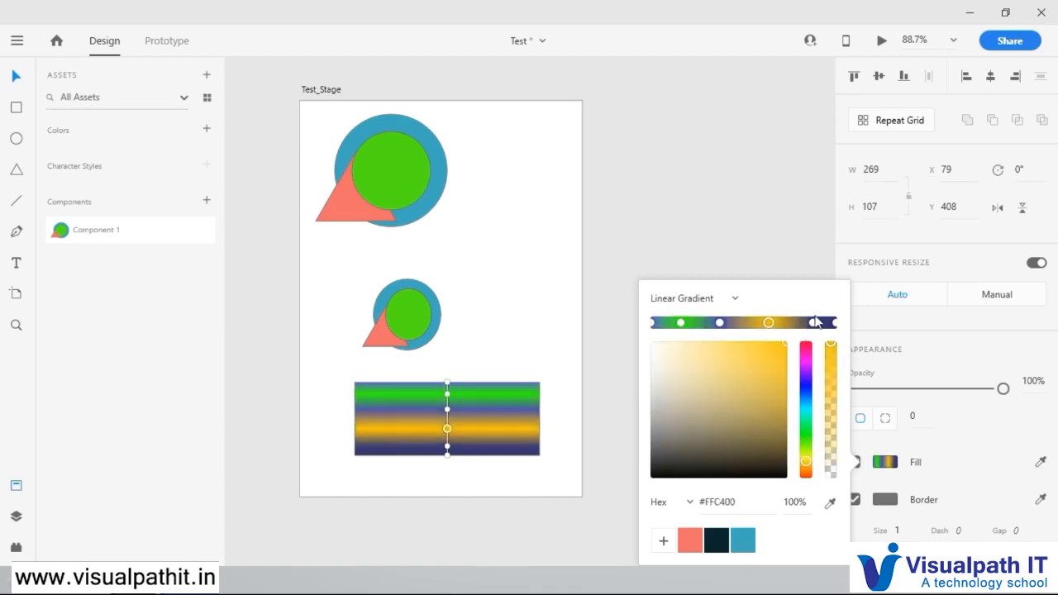
# Step: Colour the fourth intermediate gradient stop pinkish red and finish editing the rectangle's fill
pyautogui.click(813, 323)
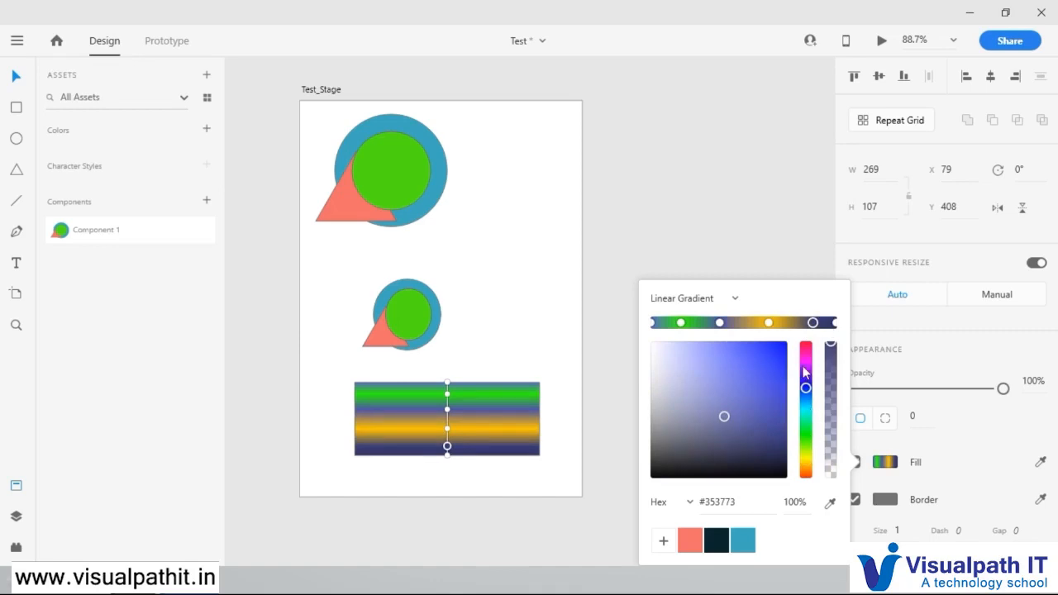
pyautogui.click(806, 349)
pyautogui.moveTo(773, 370); pyautogui.dragTo(770, 339)
pyautogui.click(464, 411)
pyautogui.click(496, 476)
# Step: Turn the gradient rectangle into a component and rename it "my box" in the assets
pyautogui.click(497, 411)
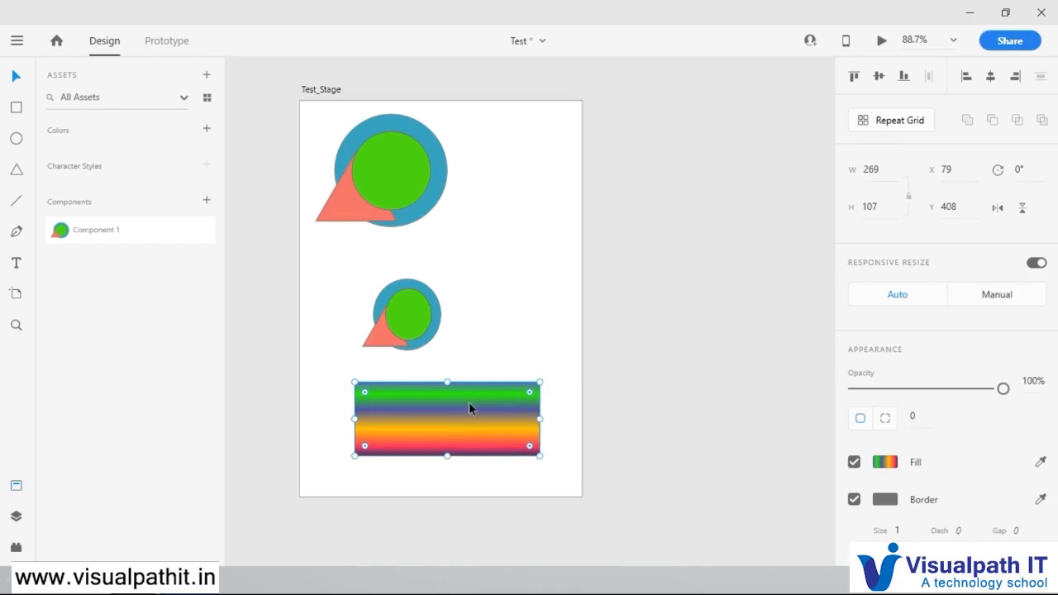
pyautogui.rightClick(469, 402)
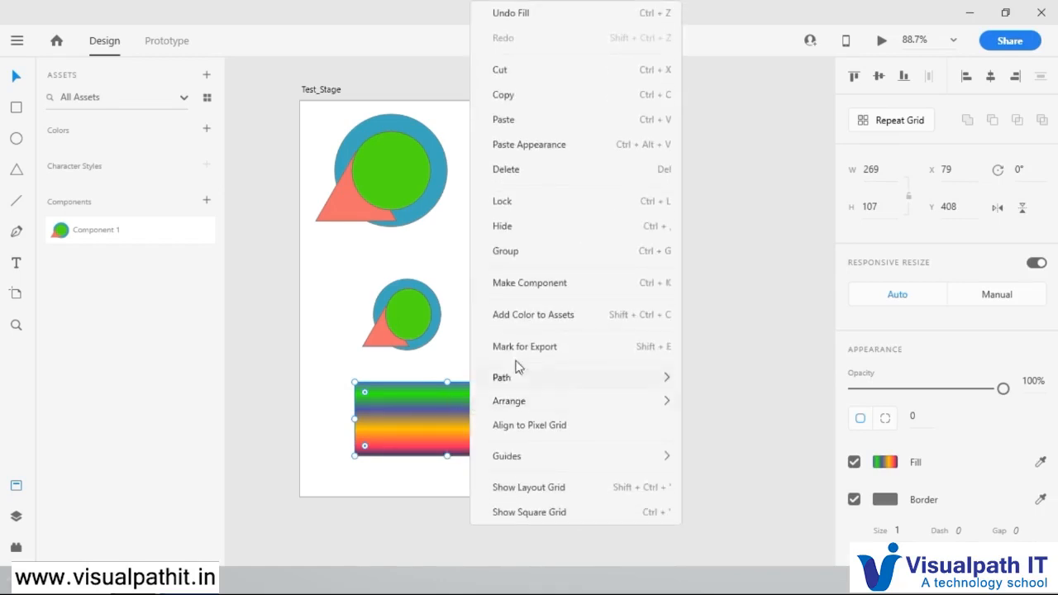
pyautogui.click(561, 280)
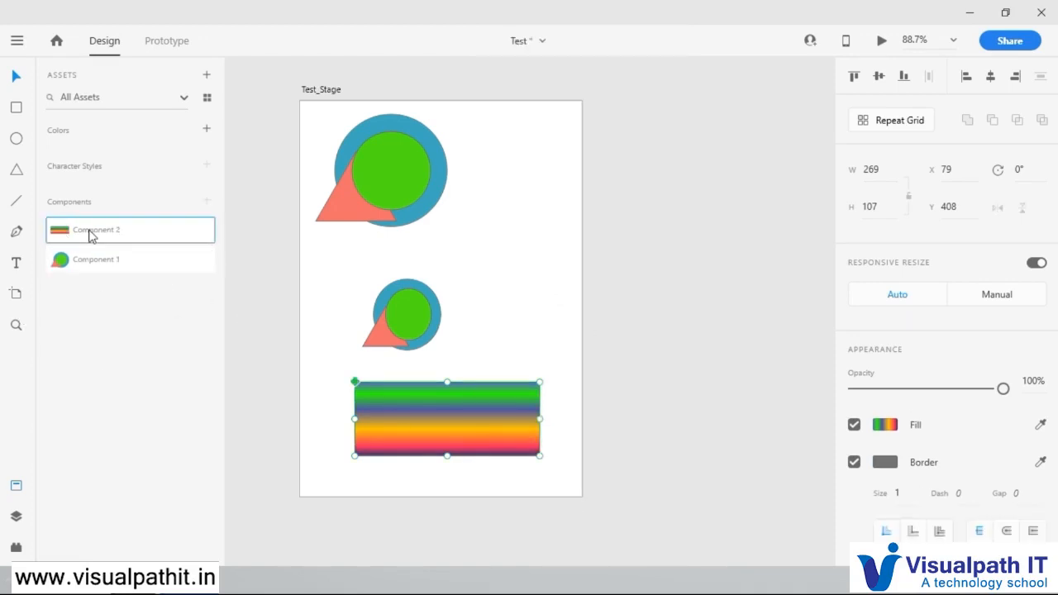
pyautogui.doubleClick(91, 234)
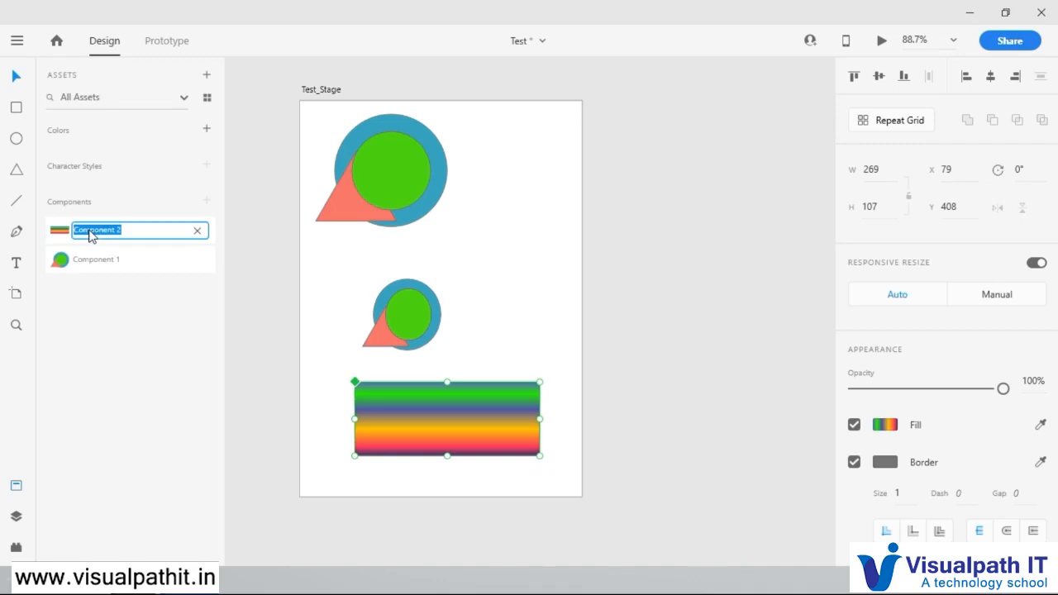
pyautogui.write('my rec')
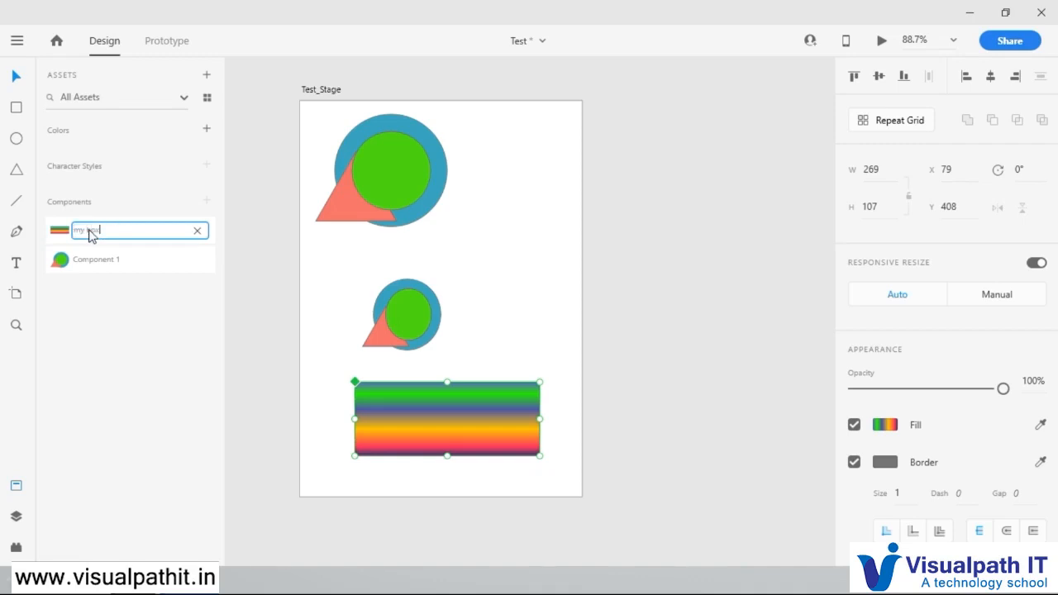
pyautogui.press('Return')
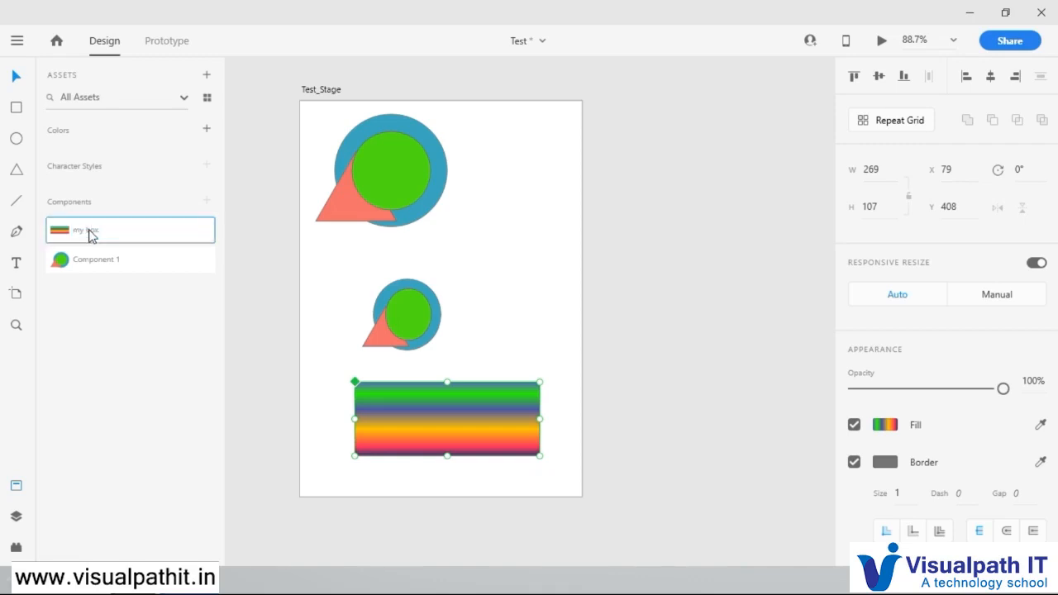
# Step: Rename Component 1 in the assets as "my graphic"
pyautogui.doubleClick(106, 263)
pyautogui.write('my')
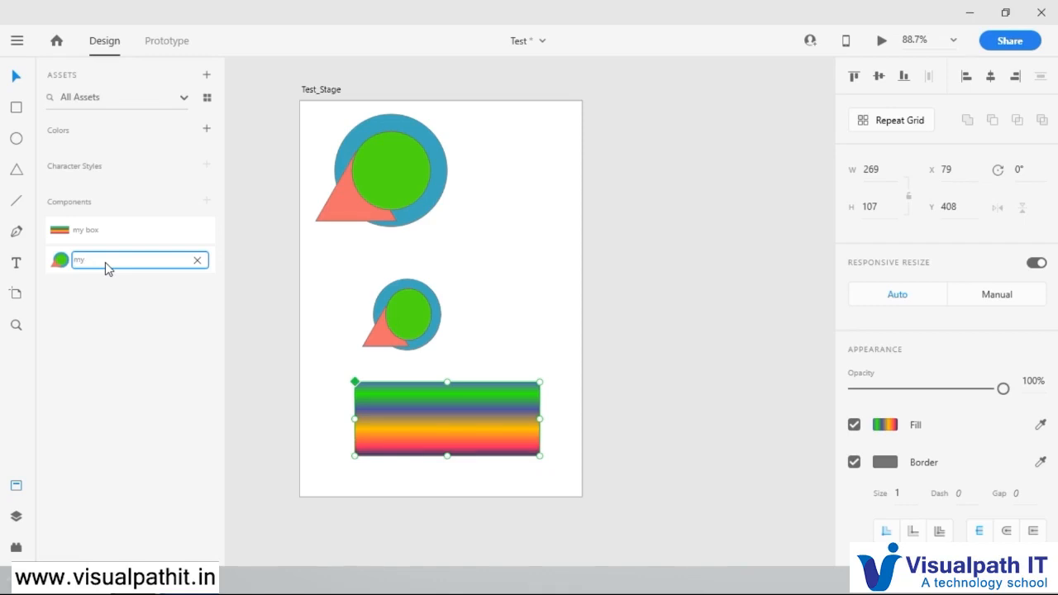
pyautogui.write(' graphic')
pyautogui.press('Return')
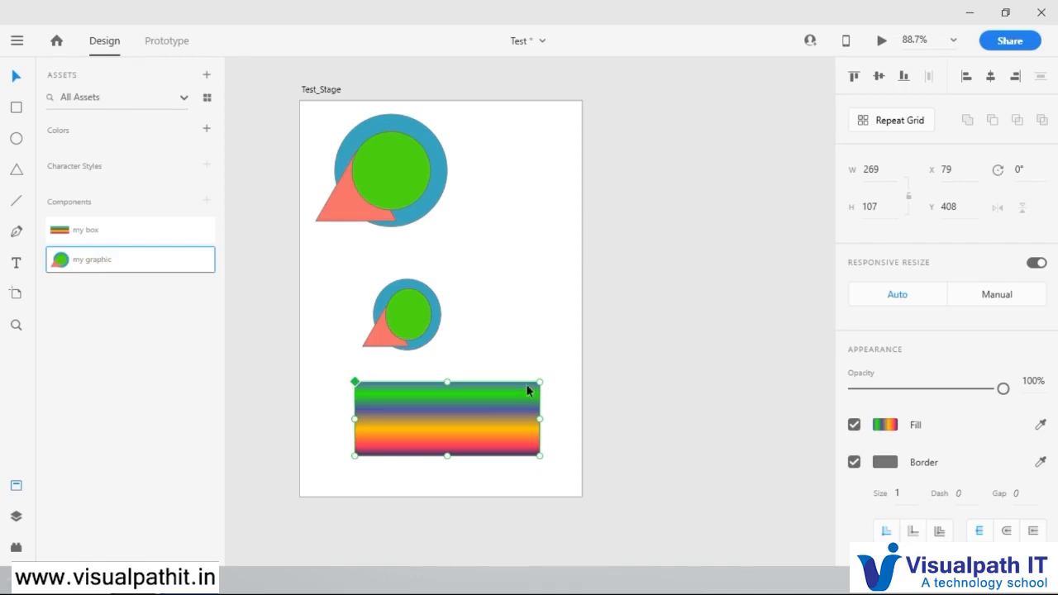
# Step: Move the gradient rectangle slightly up to about X 70, Y 389 and add its fill and border colours to the assets
pyautogui.click(498, 417)
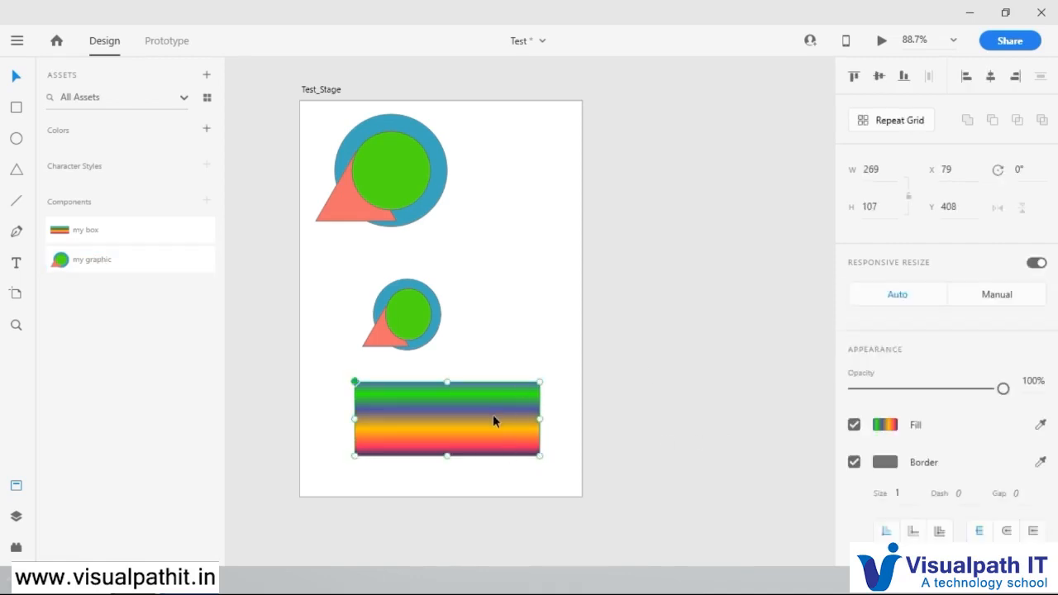
pyautogui.click(296, 373)
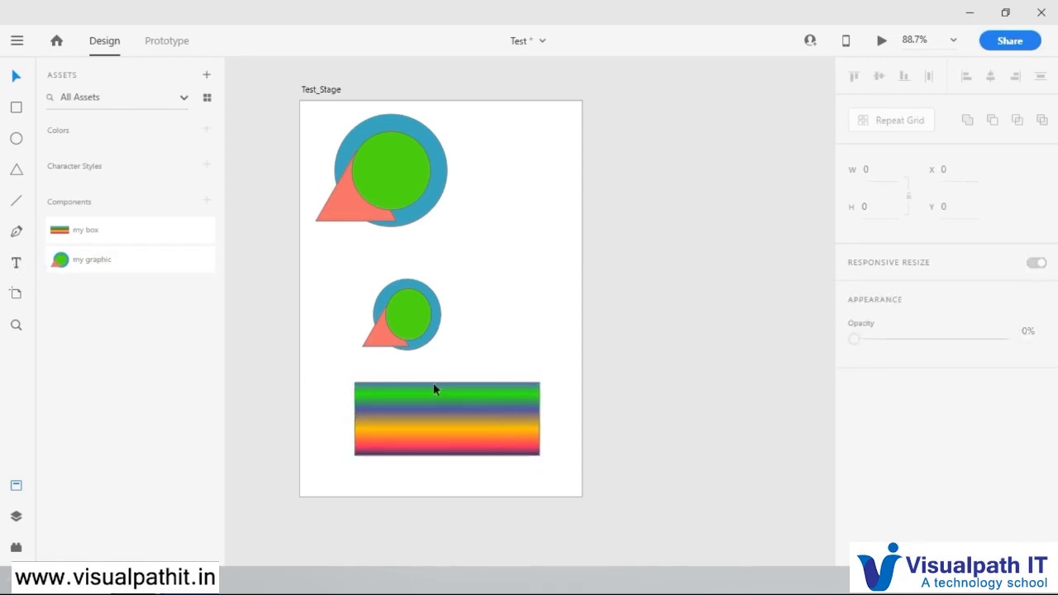
pyautogui.moveTo(437, 434); pyautogui.dragTo(449, 410)
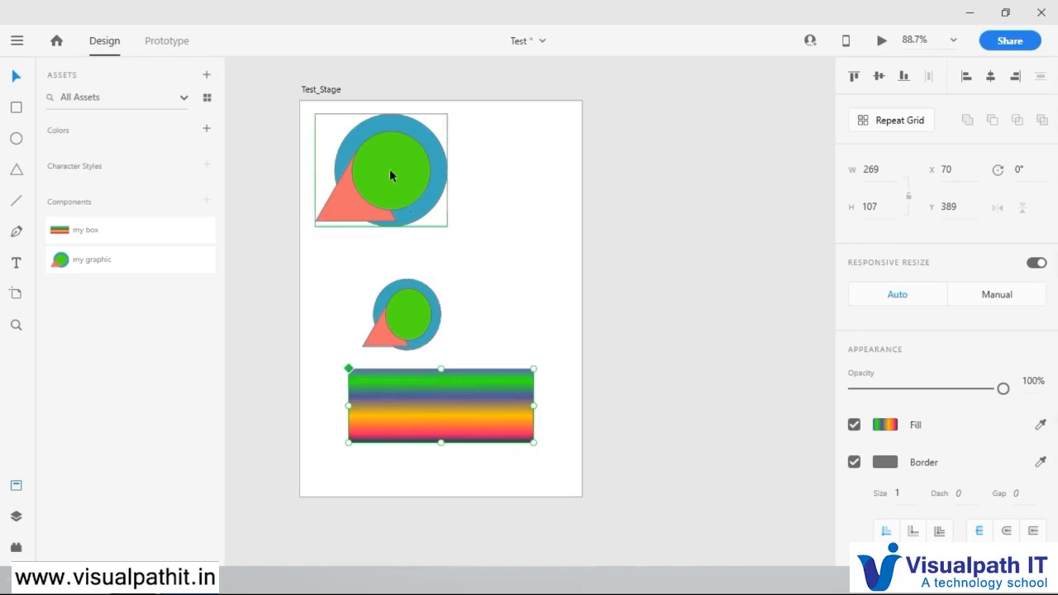
pyautogui.rightClick(451, 399)
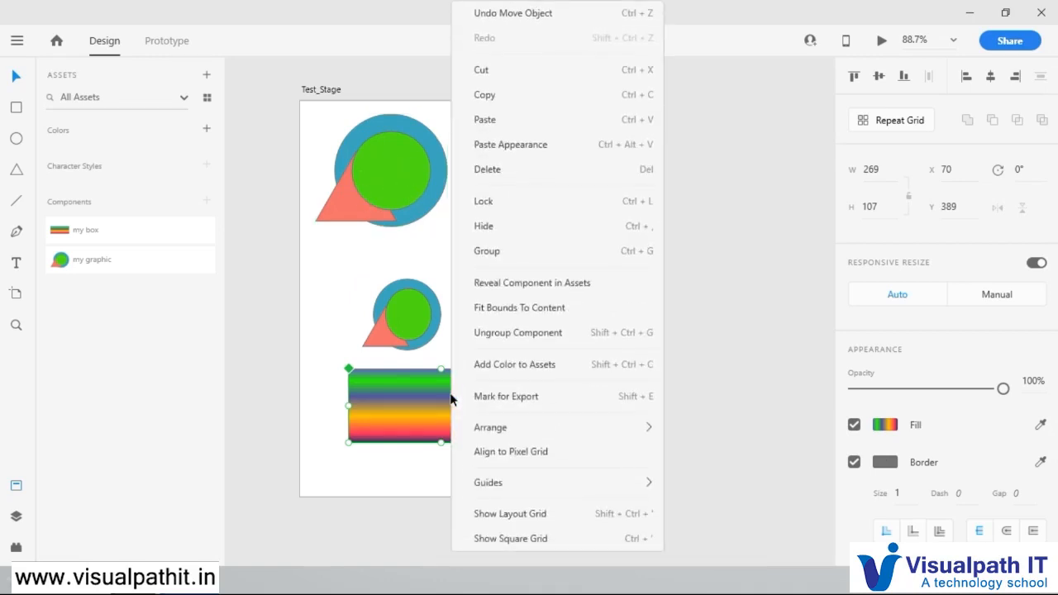
pyautogui.click(534, 372)
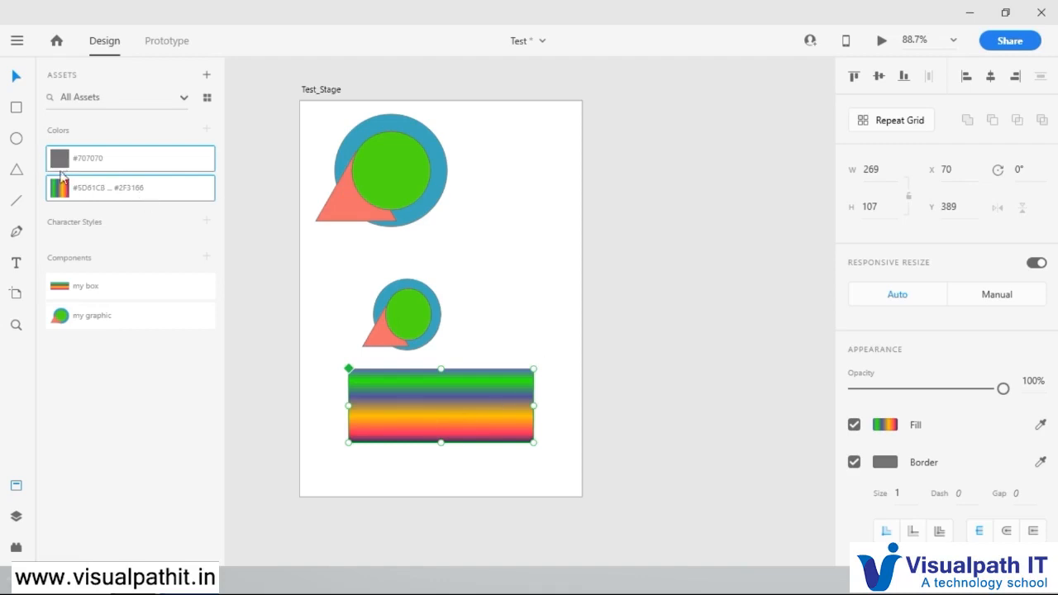
pyautogui.click(513, 242)
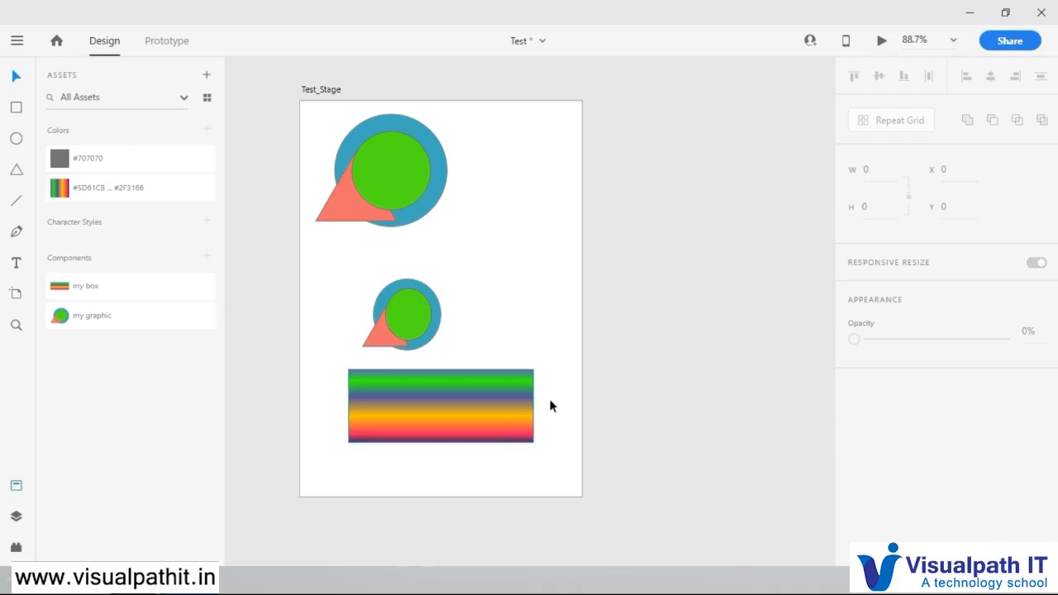
# Step: Apply the saved gradient from the colour assets to the inner green circle of the smaller graphic
pyautogui.scroll(10, 538, 397)
pyautogui.scroll(5, 453, 352)
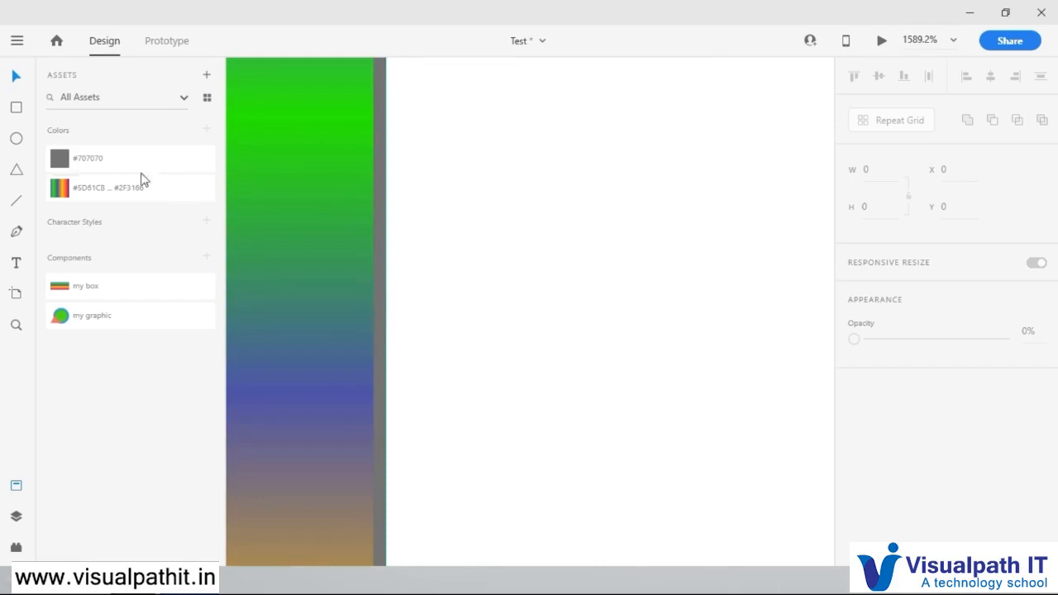
pyautogui.scroll(-4, 333, 299)
pyautogui.scroll(-5, 331, 293)
pyautogui.moveTo(316, 277); pyautogui.dragTo(744, 275)
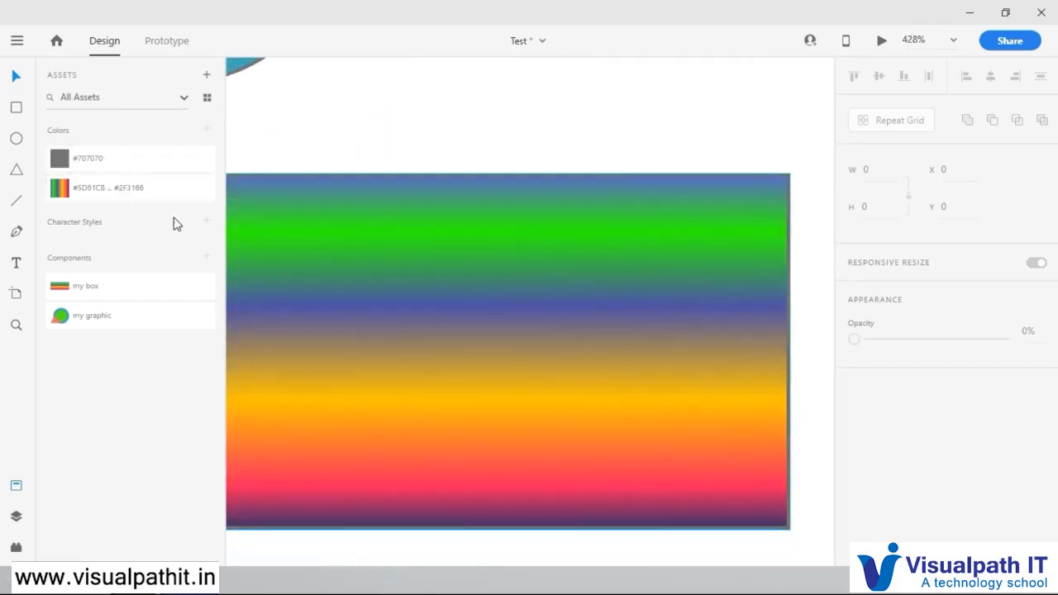
pyautogui.scroll(-8, 467, 290)
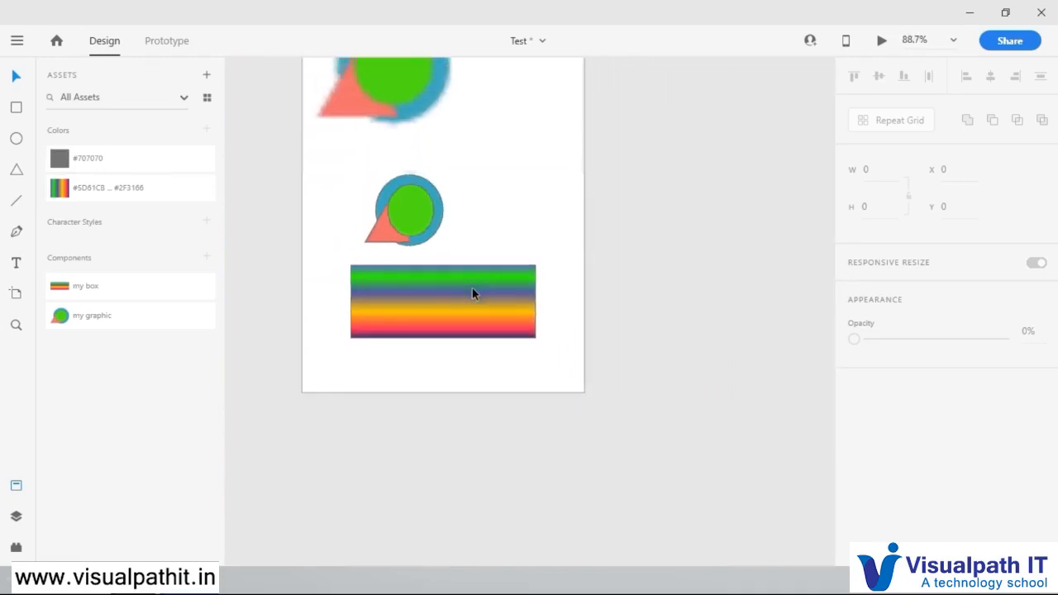
pyautogui.scroll(1, 287, 279)
pyautogui.click(450, 192)
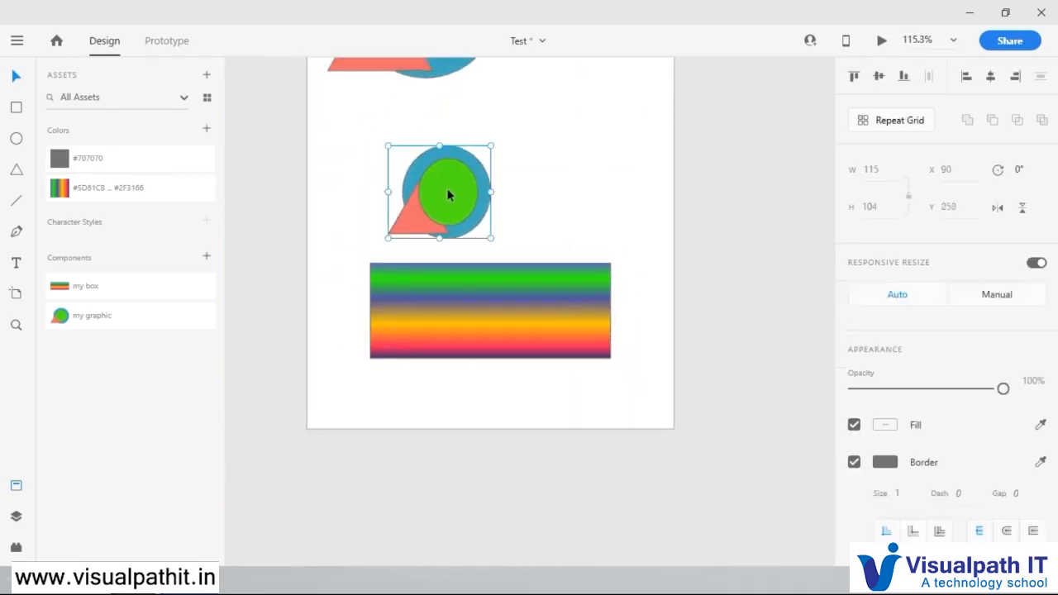
pyautogui.doubleClick(454, 193)
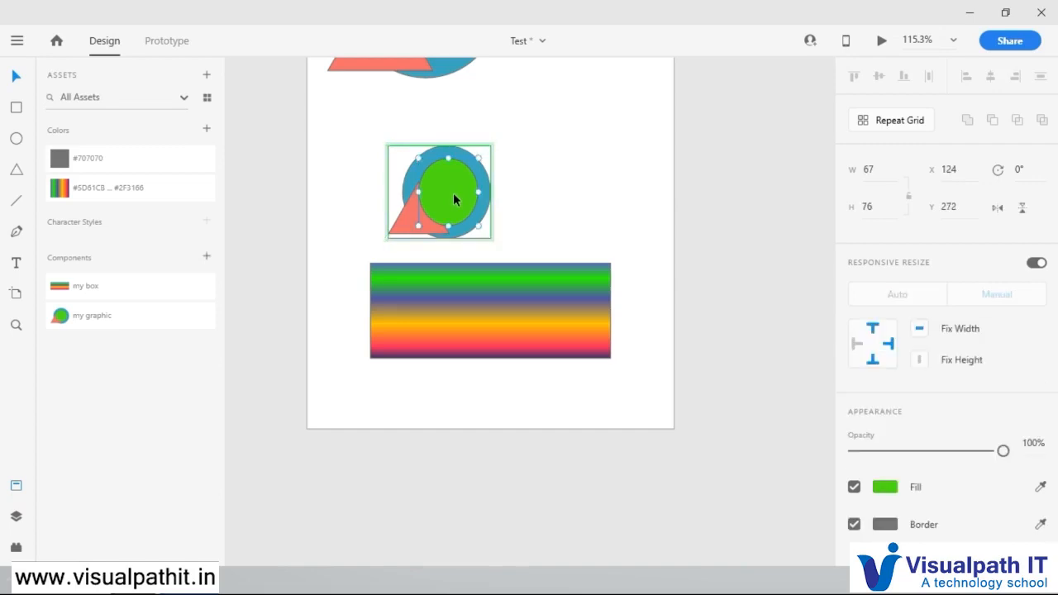
pyautogui.click(139, 198)
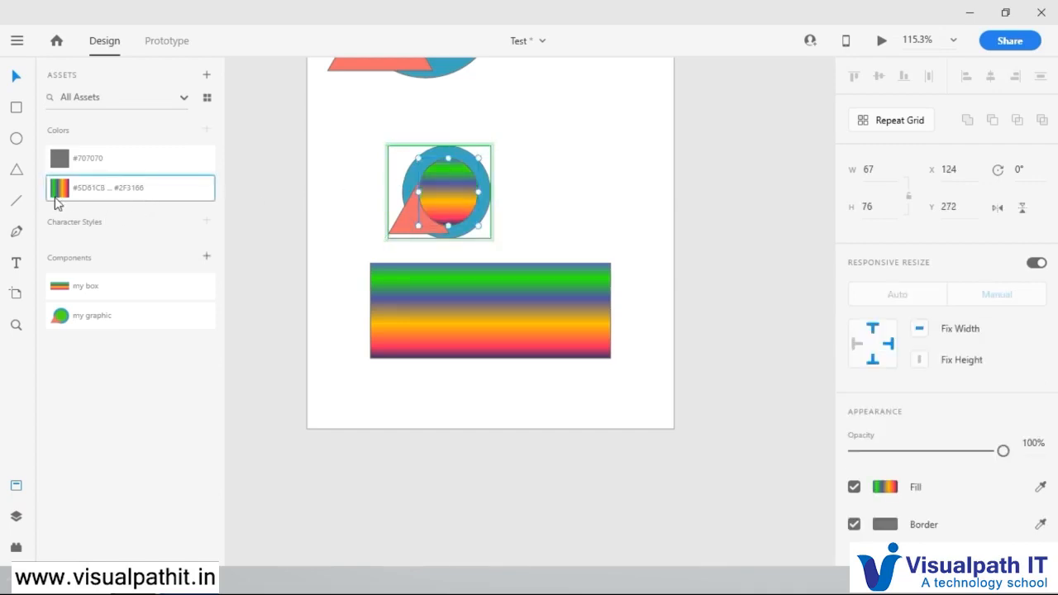
pyautogui.click(569, 161)
# Step: Apply the saved gradient from the colour assets to the outer blue circle of the large main graphic
pyautogui.scroll(-1, 549, 293)
pyautogui.scroll(4, 547, 286)
pyautogui.click(474, 132)
pyautogui.doubleClick(475, 132)
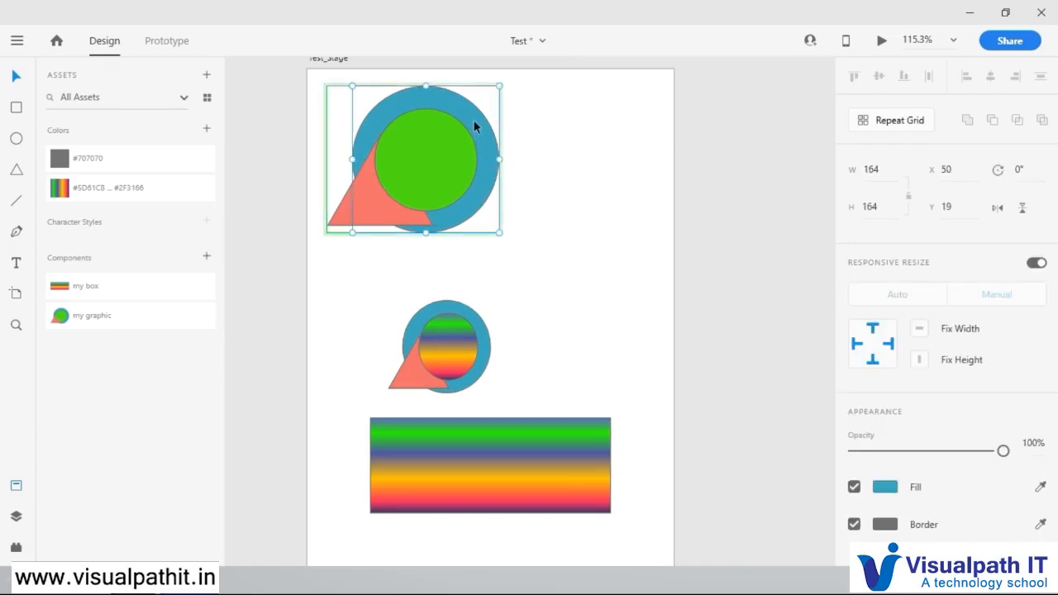
pyautogui.click(65, 196)
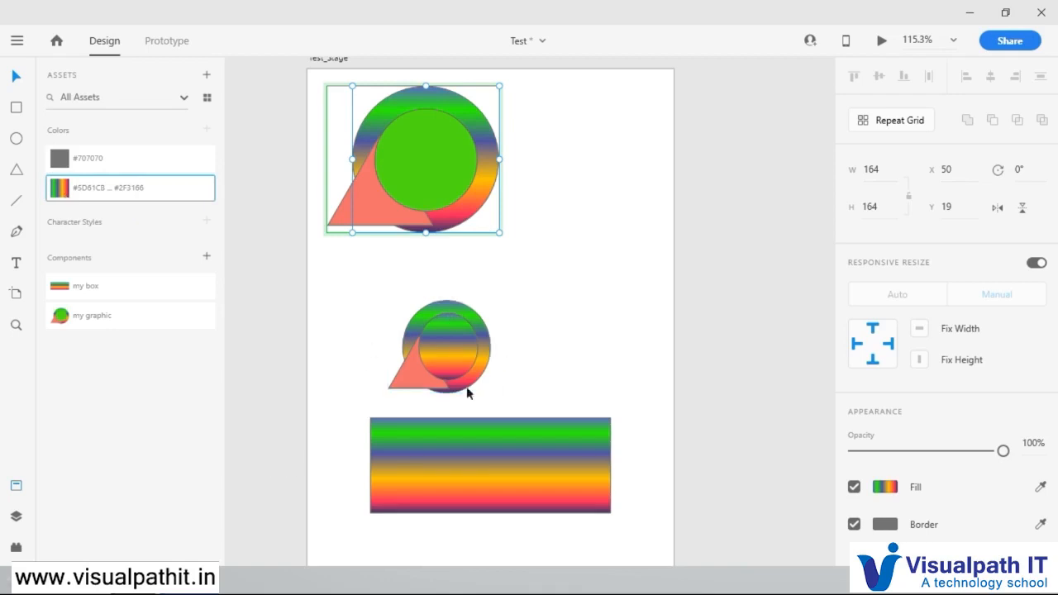
# Step: Select the smaller graphic instance and the large main component in turn to compare them
pyautogui.click(565, 258)
pyautogui.click(444, 362)
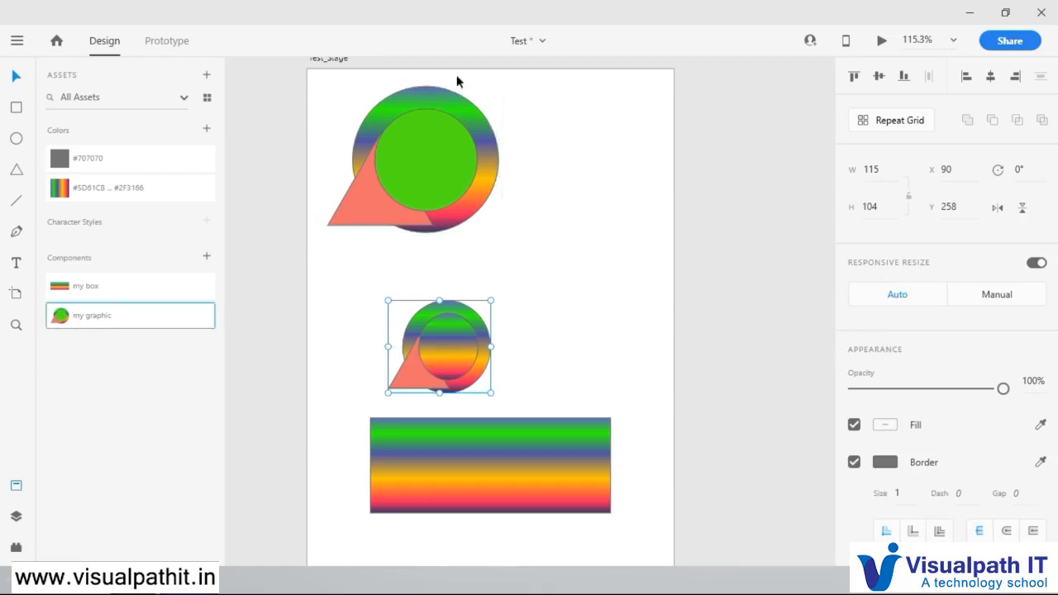
pyautogui.click(445, 109)
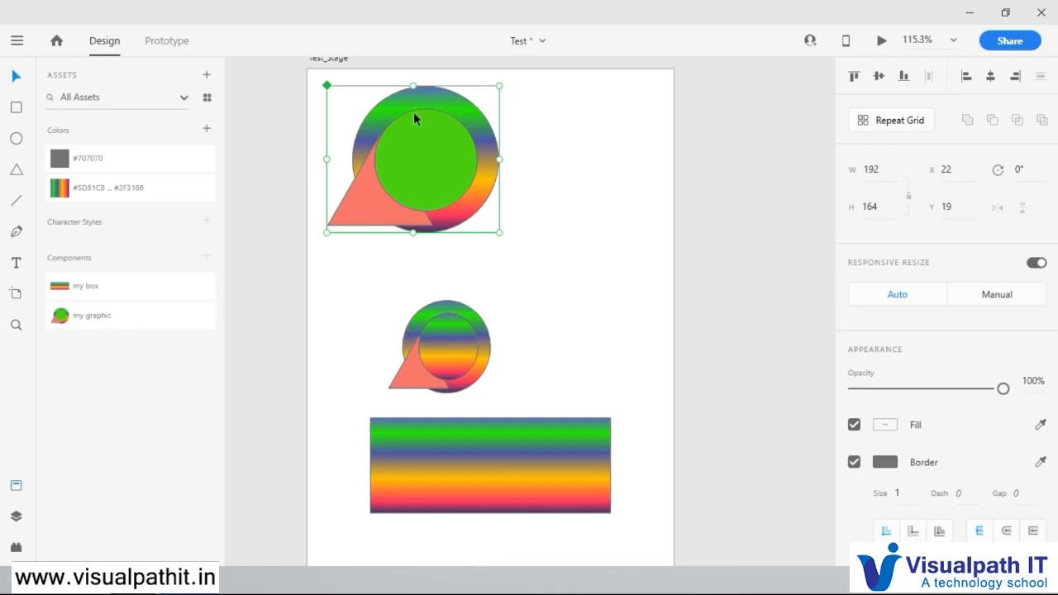
# Step: Delete the large main graphic from the artboard and move the smaller graphic to about X 31, Y 13
pyautogui.moveTo(442, 314); pyautogui.dragTo(576, 136)
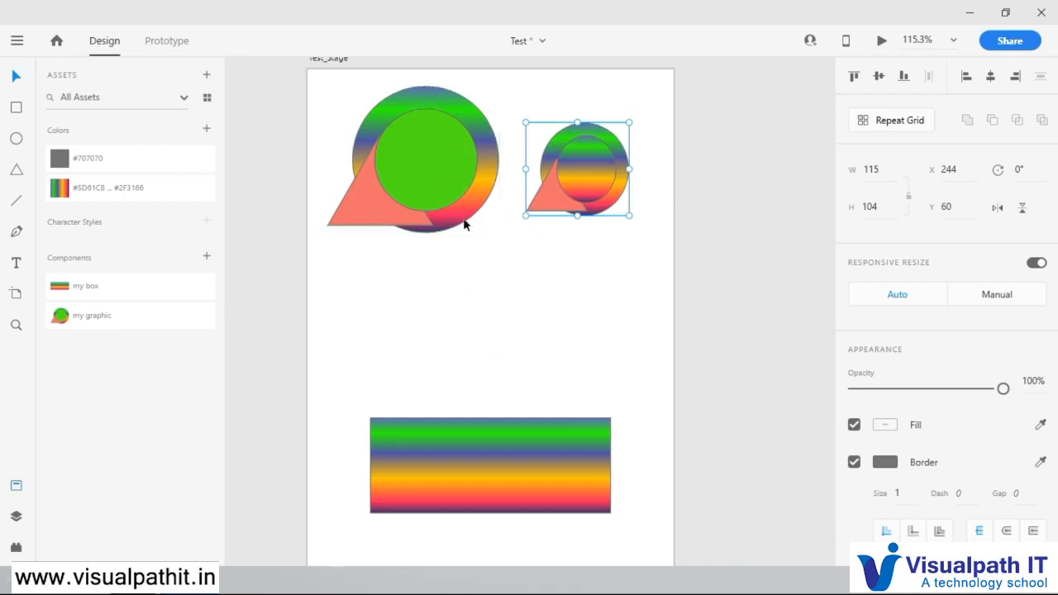
pyautogui.moveTo(462, 163); pyautogui.dragTo(437, 181)
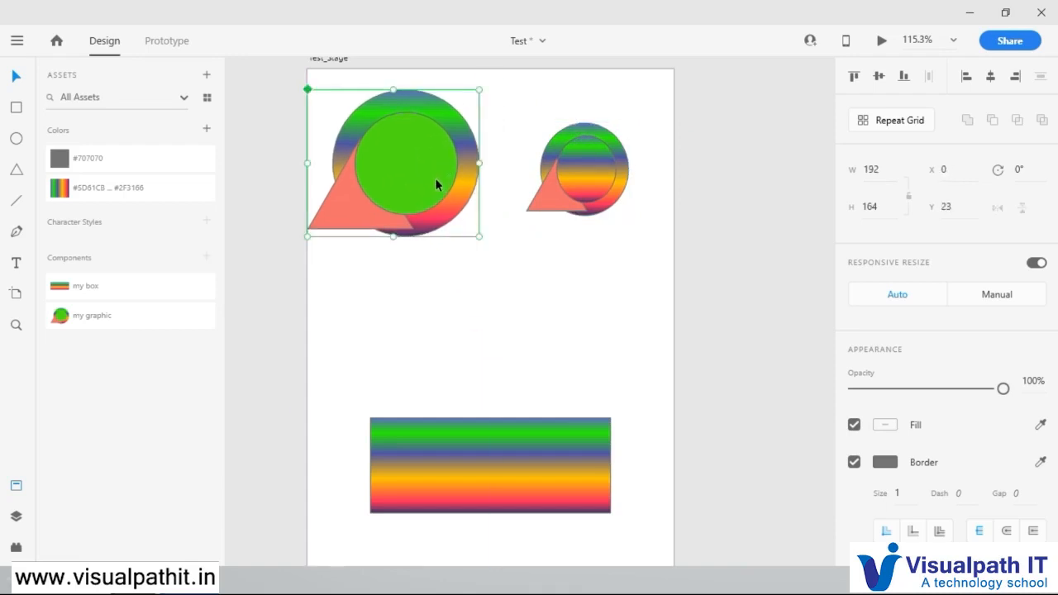
pyautogui.press('Delete')
pyautogui.moveTo(553, 181); pyautogui.dragTo(376, 129)
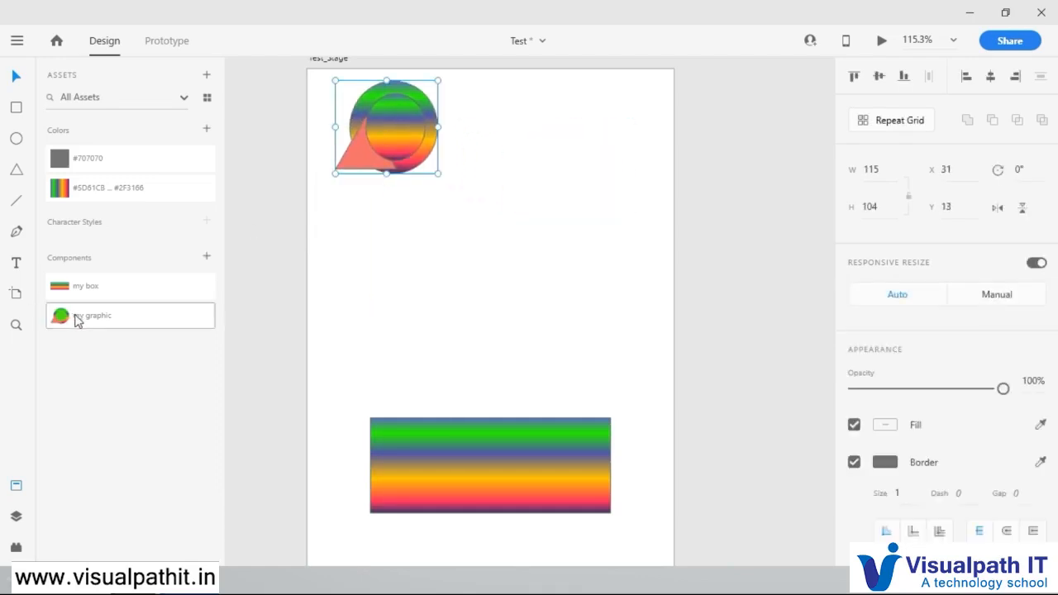
# Step: Place a my graphic instance beside the smaller graphic and fill its outer circle with a solid near-black colour
pyautogui.moveTo(76, 320); pyautogui.dragTo(559, 171)
pyautogui.doubleClick(604, 109)
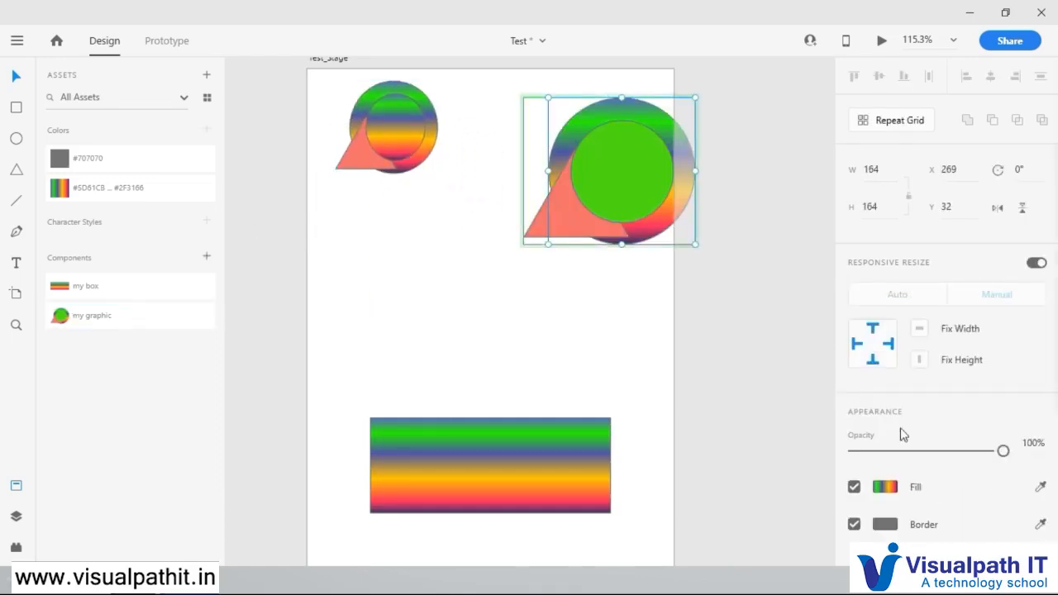
pyautogui.click(877, 487)
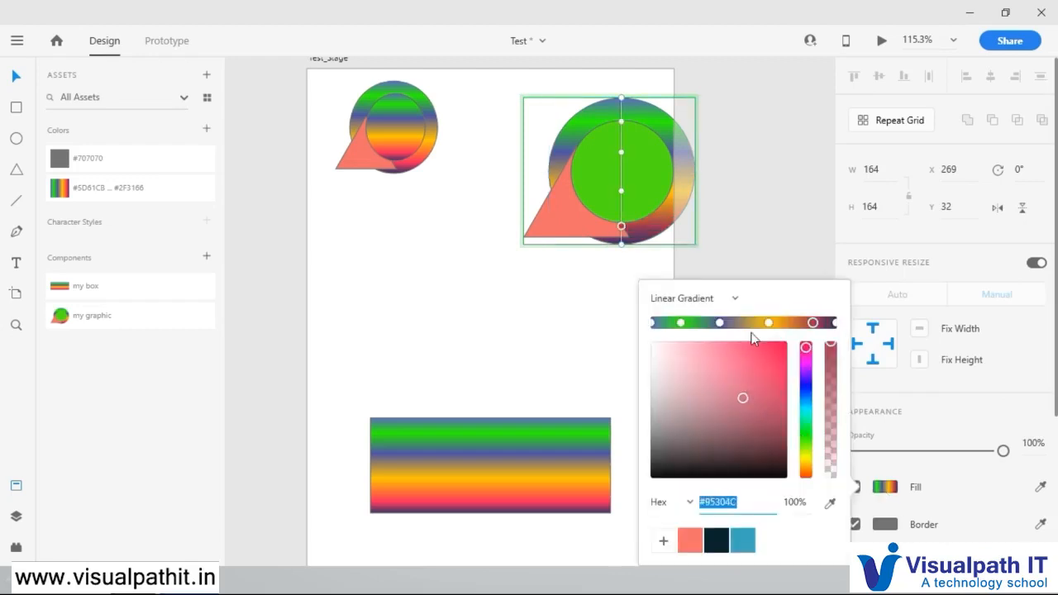
pyautogui.click(738, 356)
pyautogui.click(715, 304)
pyautogui.click(703, 323)
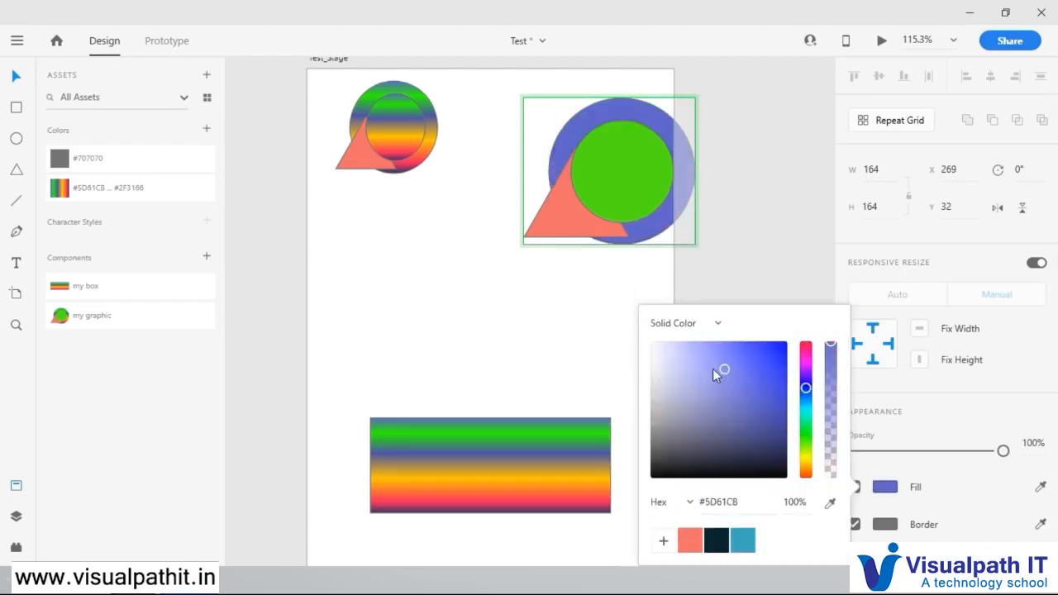
pyautogui.moveTo(747, 382); pyautogui.dragTo(634, 453)
pyautogui.click(780, 111)
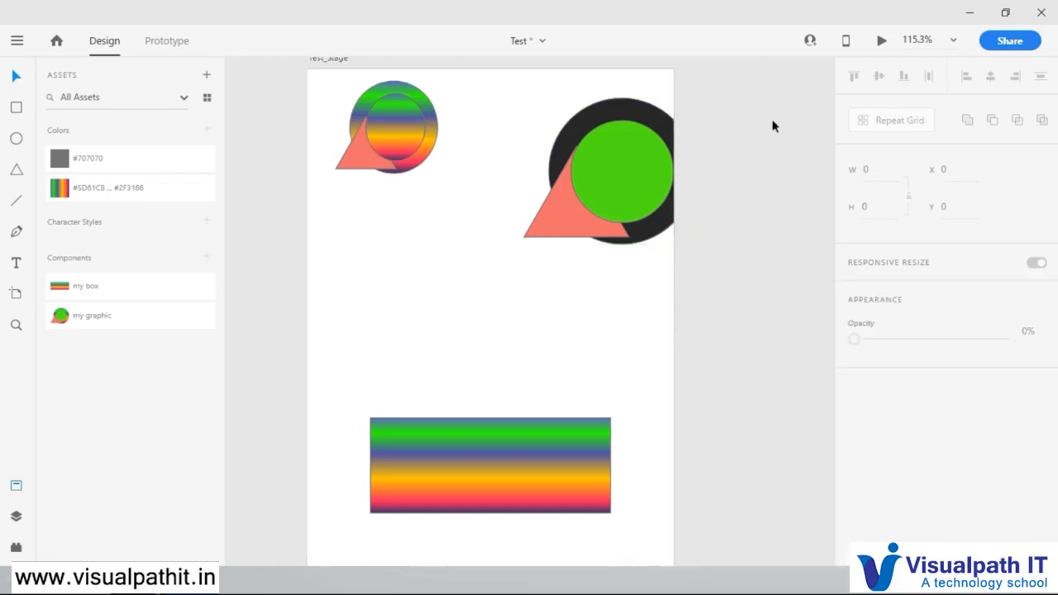
# Step: Move the large my graphic instance to about X 190, Y 13 and reset it to its master component
pyautogui.moveTo(636, 184); pyautogui.dragTo(517, 260)
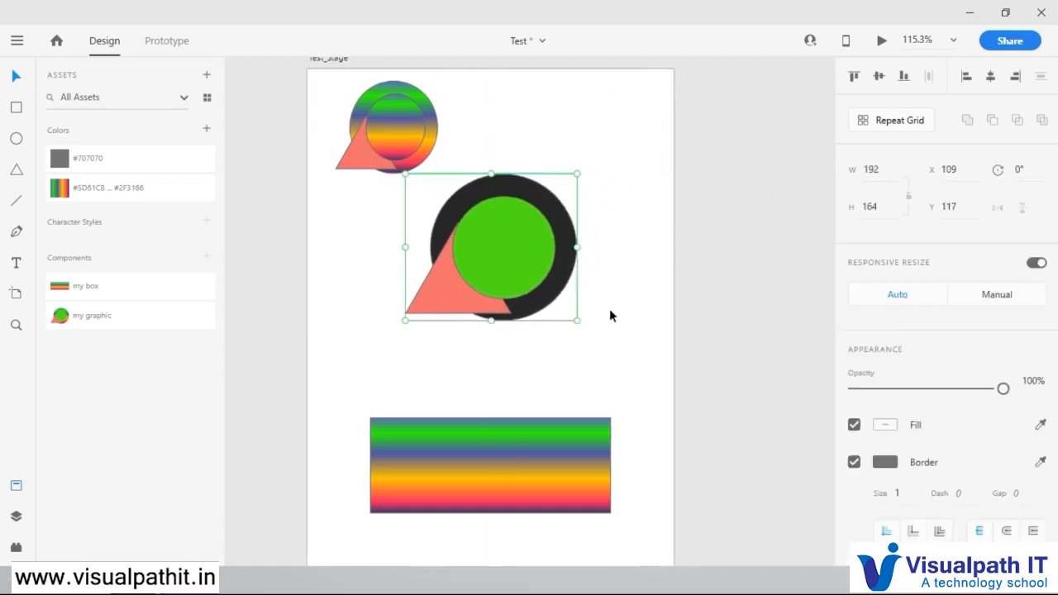
pyautogui.click(612, 314)
pyautogui.click(560, 254)
pyautogui.moveTo(527, 214); pyautogui.dragTo(581, 163)
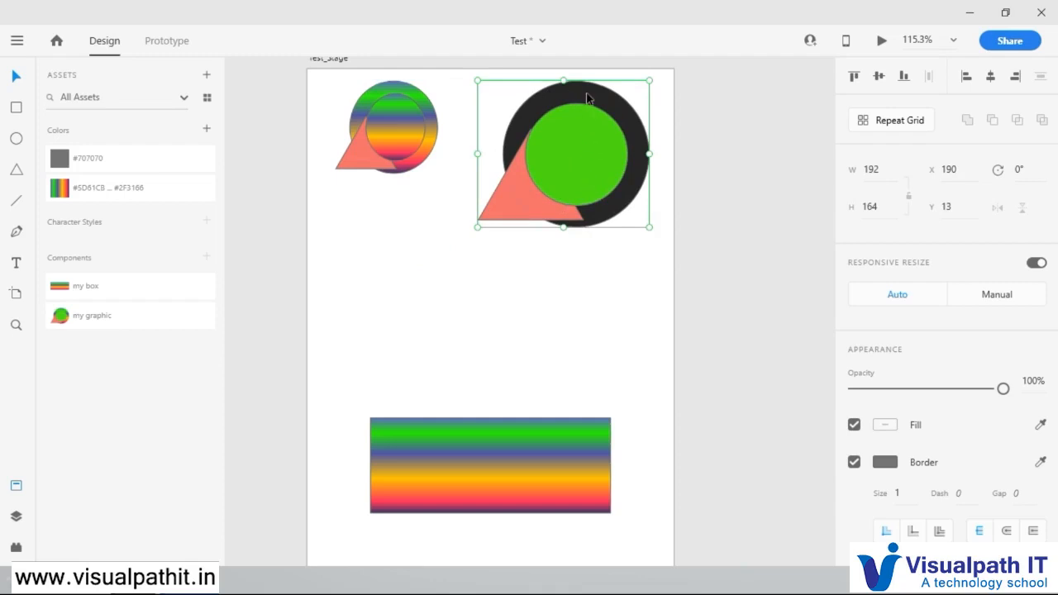
pyautogui.rightClick(569, 146)
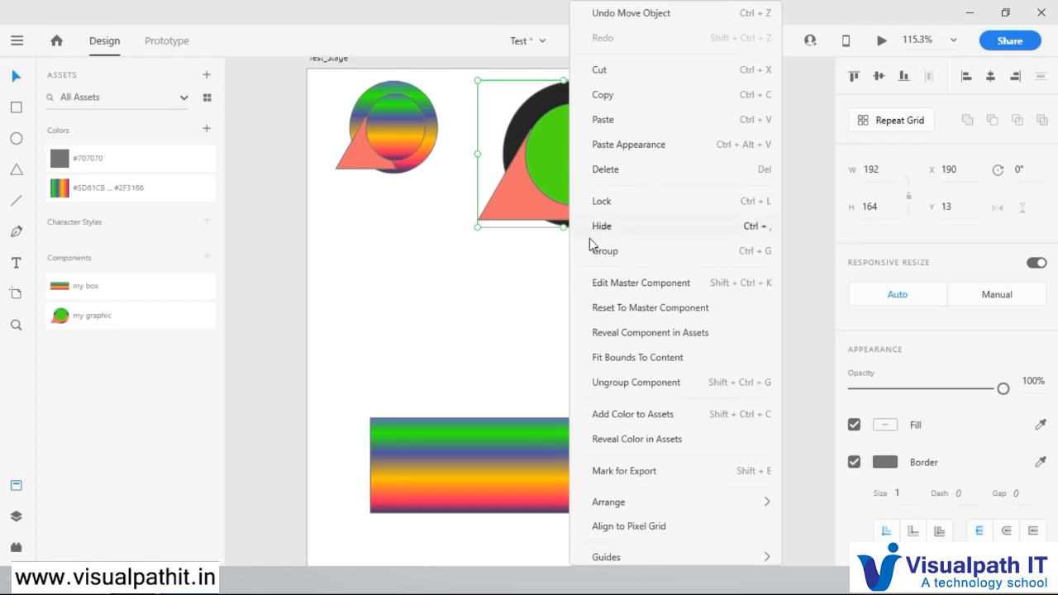
pyautogui.click(652, 309)
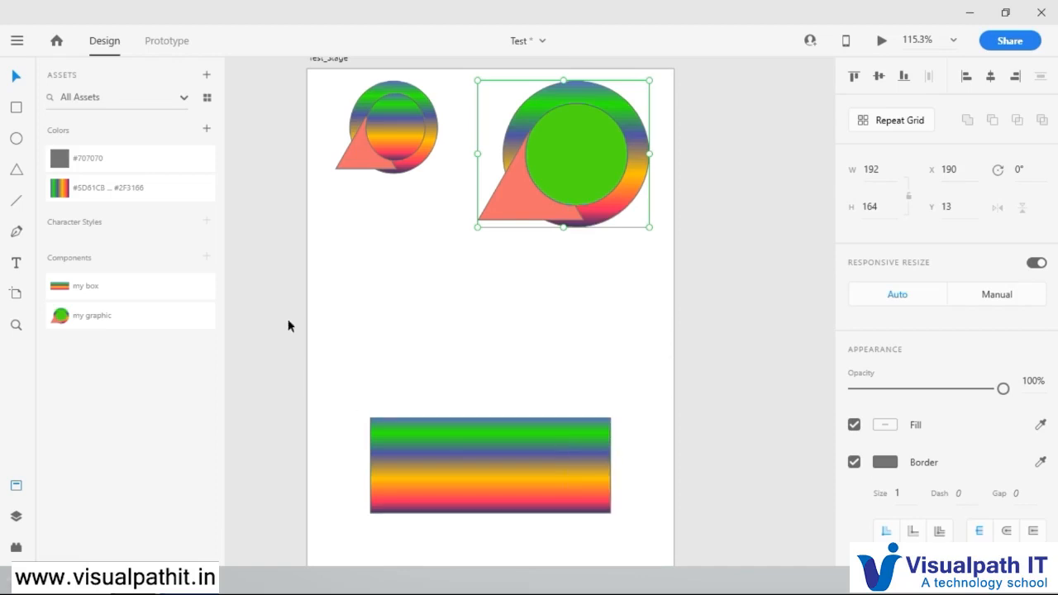
# Step: Edit the master component of my graphic and fill its outer circle with solid dark blue #424468
pyautogui.click(65, 321)
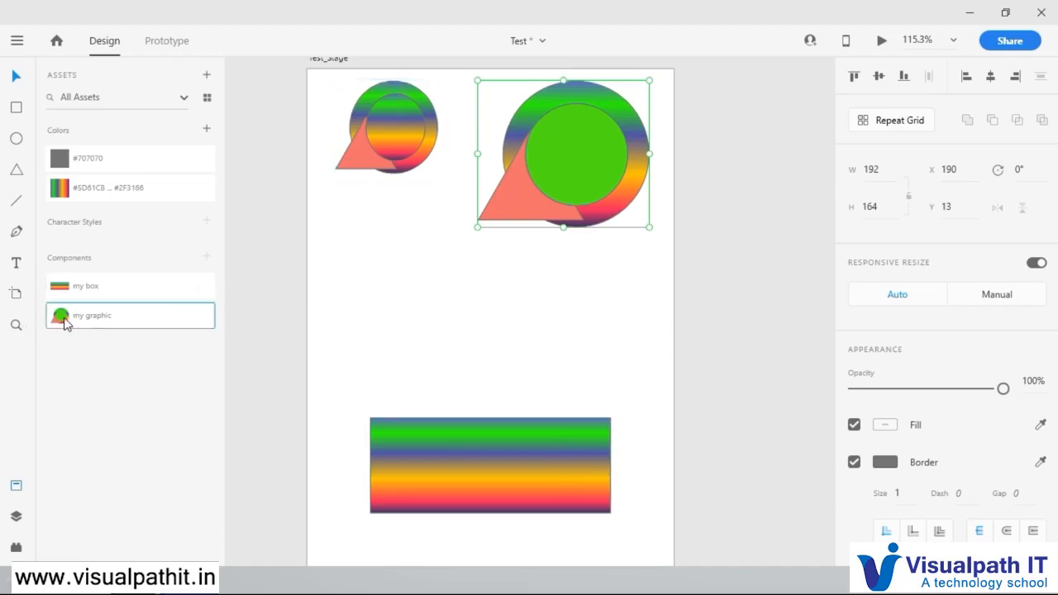
pyautogui.rightClick(65, 321)
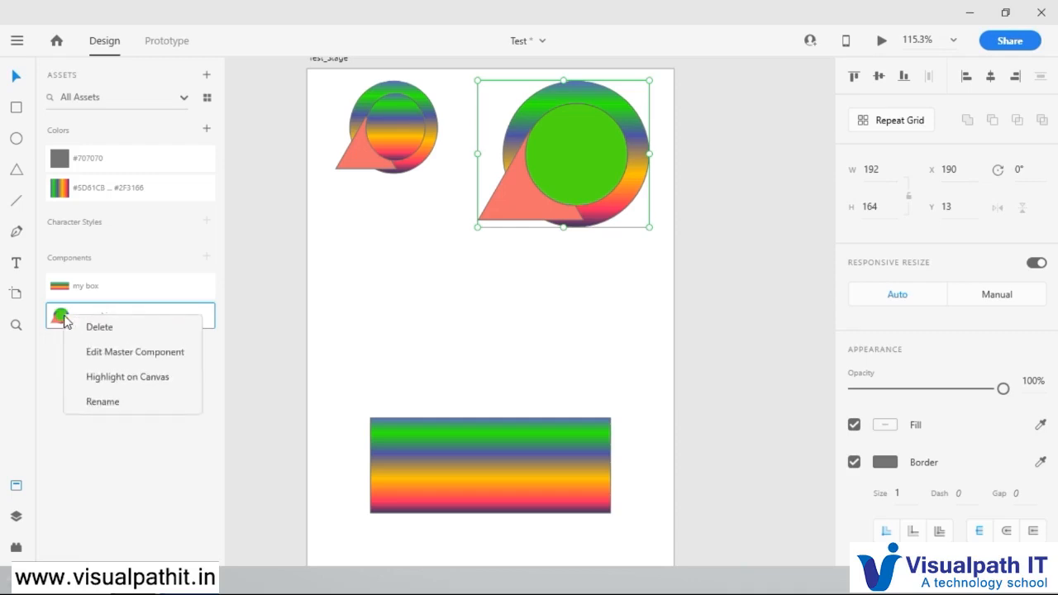
pyautogui.click(152, 352)
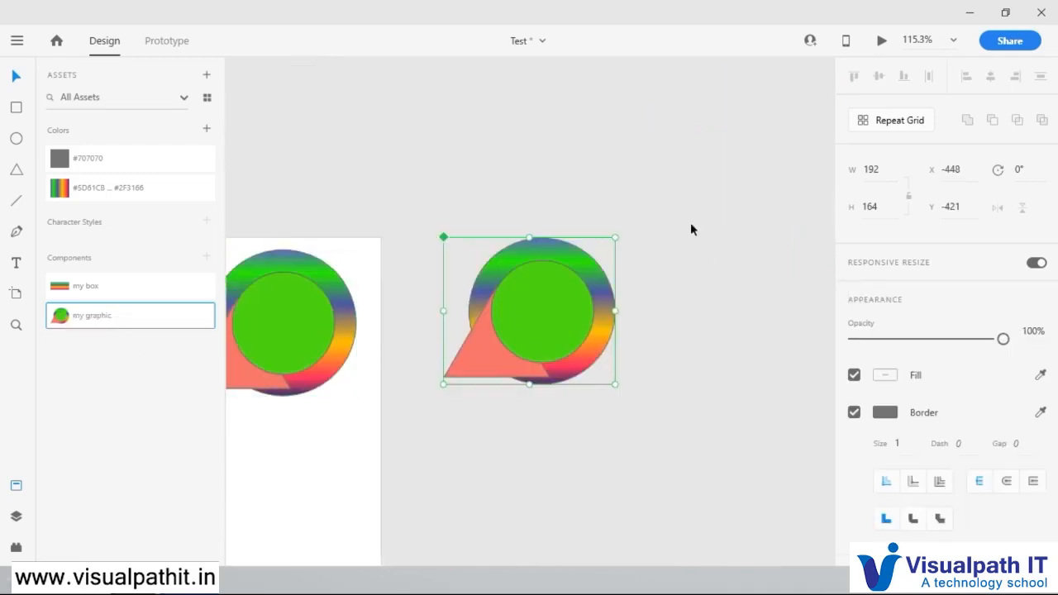
pyautogui.doubleClick(519, 258)
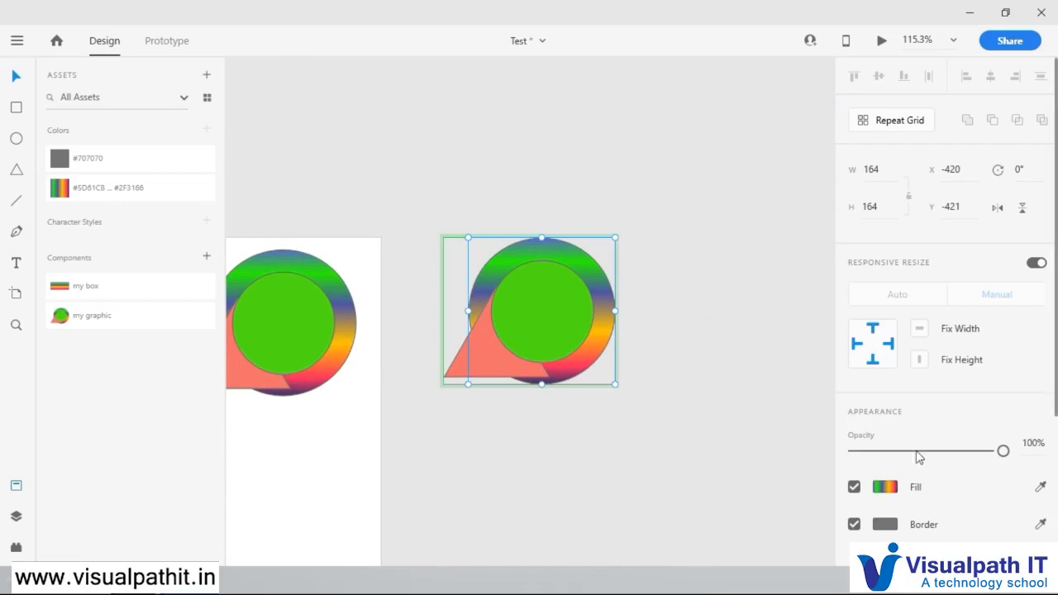
pyautogui.click(887, 488)
pyautogui.click(713, 304)
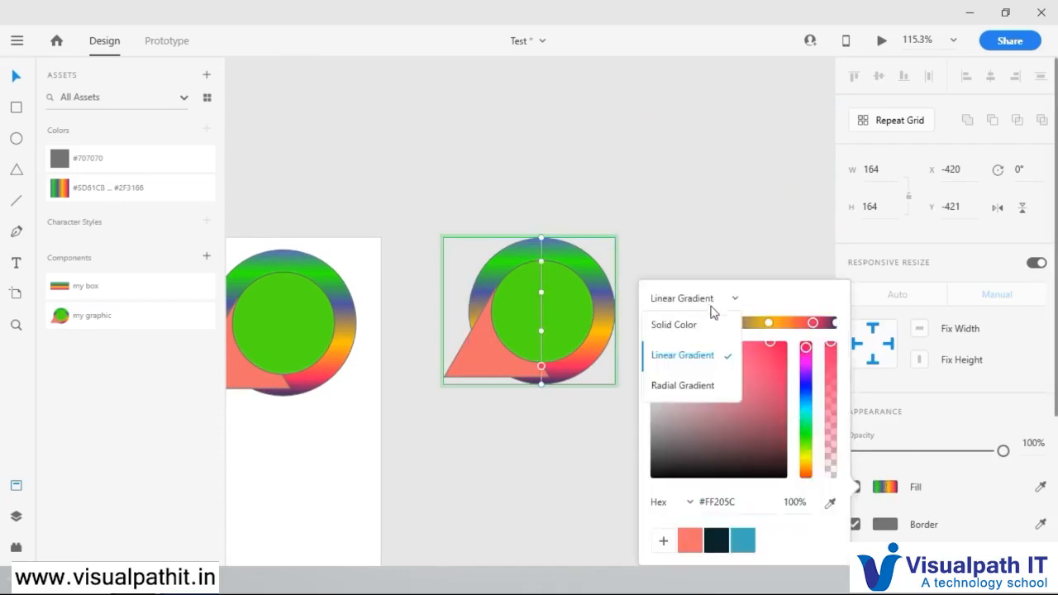
pyautogui.click(695, 327)
pyautogui.click(699, 350)
pyautogui.click(748, 391)
pyautogui.click(693, 426)
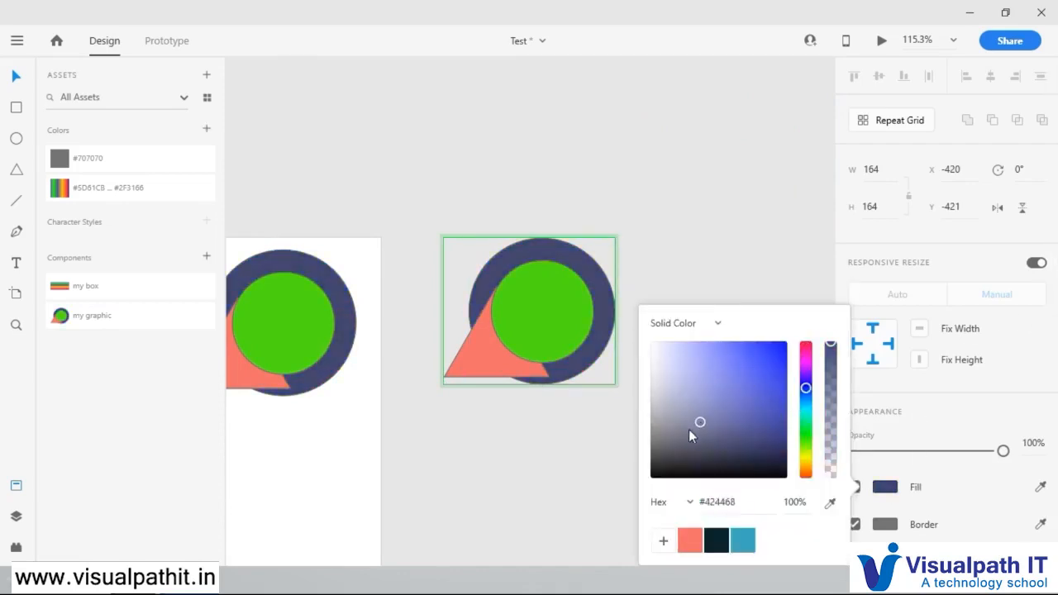
pyautogui.click(715, 263)
# Step: Delete the my graphic master component that lies outside the Test_Stage artboard
pyautogui.moveTo(401, 469); pyautogui.dragTo(635, 357)
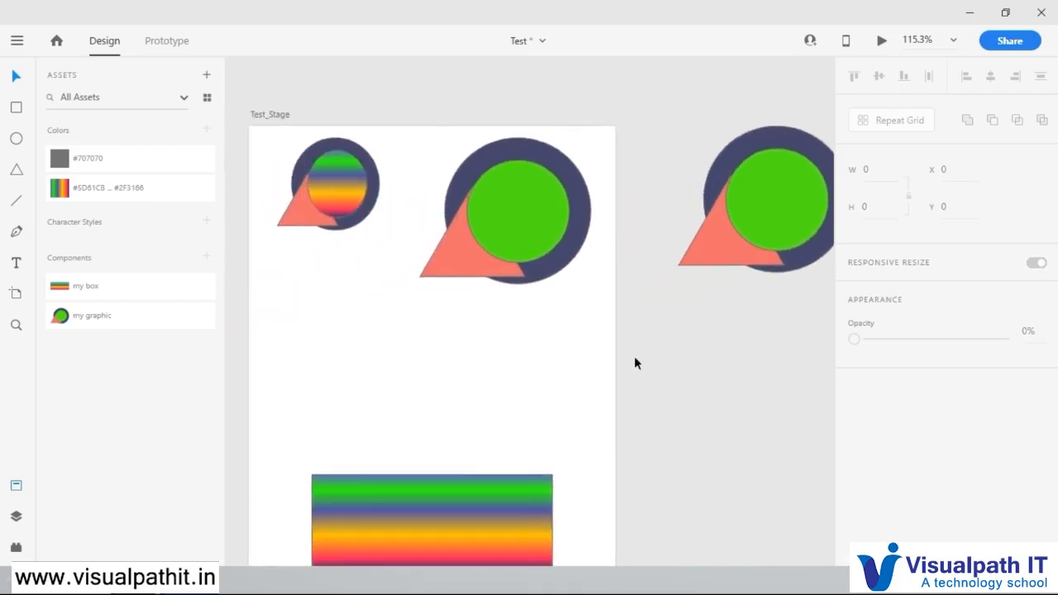
pyautogui.scroll(-2, 634, 355)
pyautogui.click(750, 234)
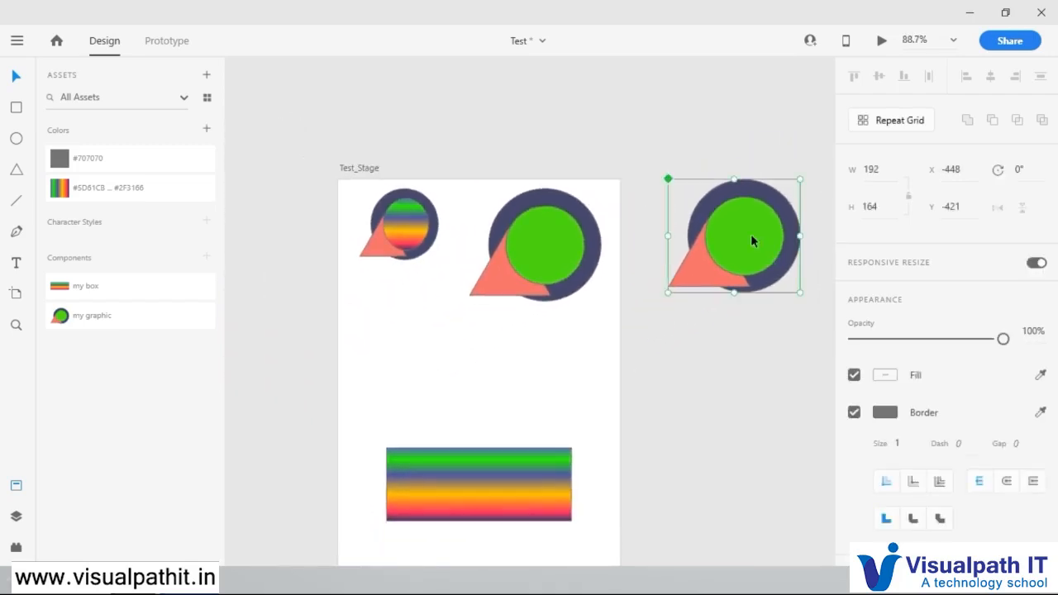
pyautogui.press('Delete')
# Step: Place another my graphic instance below the smaller graphic and apply the saved gradient to its inner green circle
pyautogui.moveTo(79, 326); pyautogui.dragTo(489, 343)
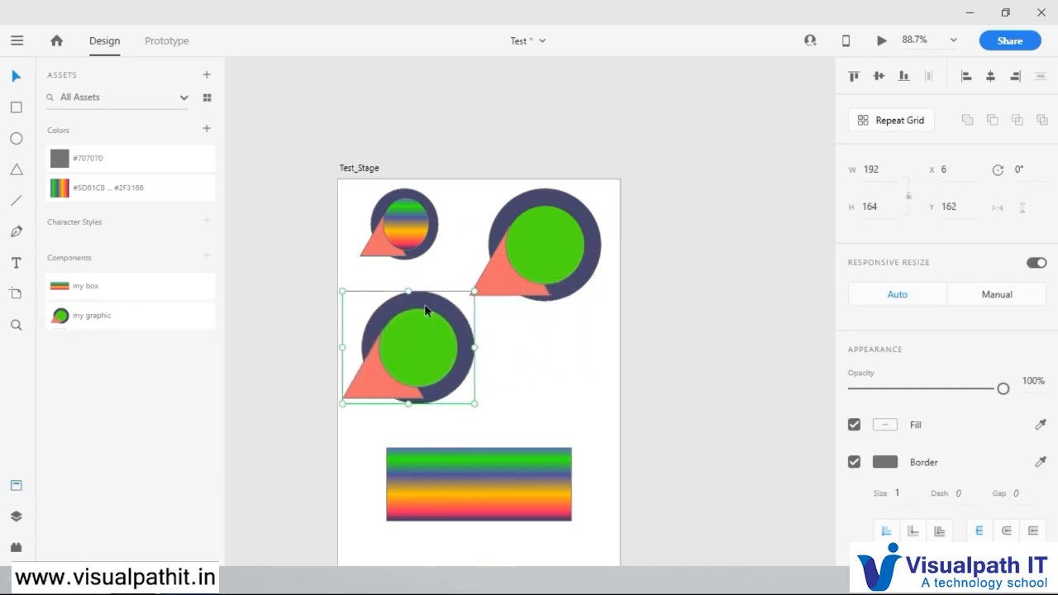
pyautogui.doubleClick(423, 347)
pyautogui.click(454, 344)
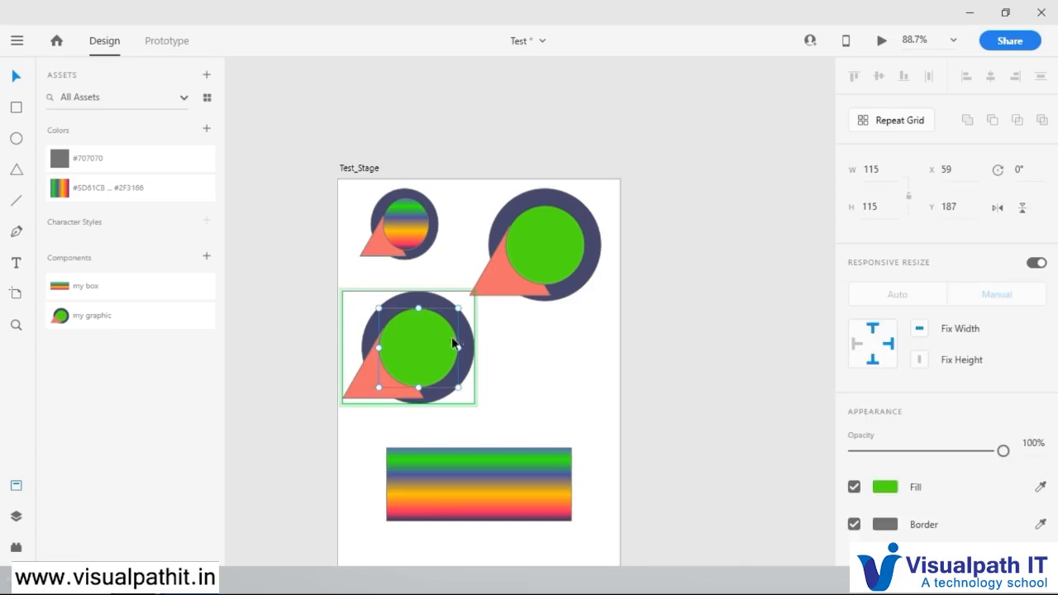
pyautogui.click(97, 199)
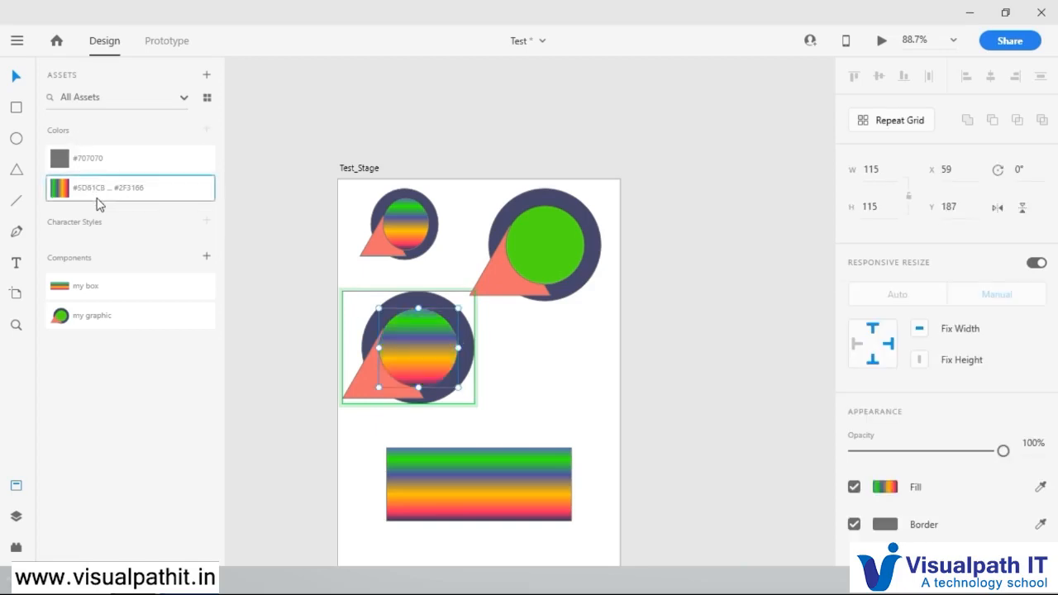
pyautogui.click(565, 347)
# Step: Fill the triangle of the new my graphic instance with the saved grey #707070, trying the saved gradient first
pyautogui.click(364, 374)
pyautogui.doubleClick(376, 397)
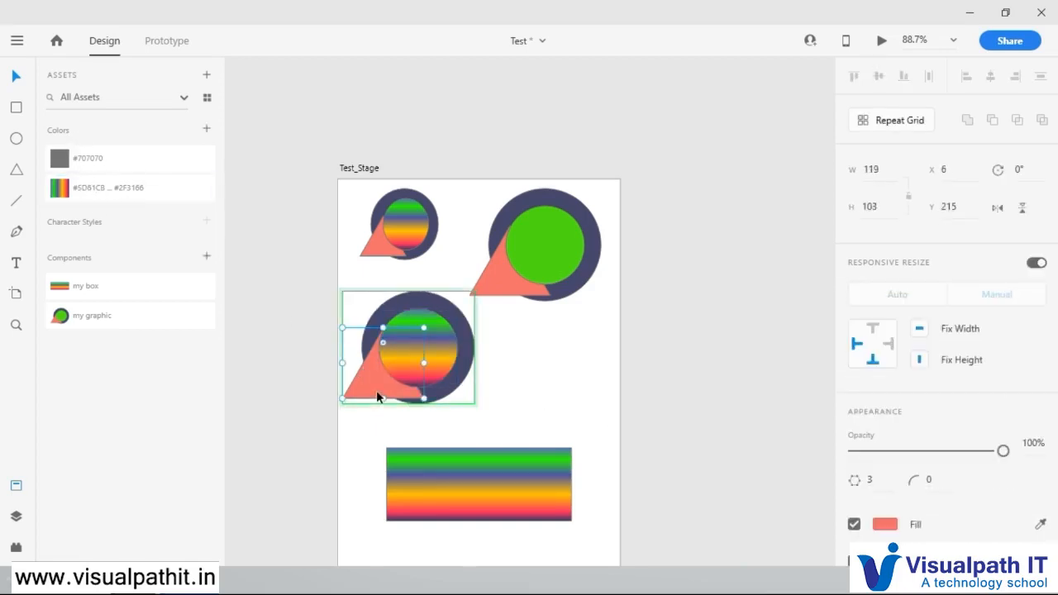
pyautogui.click(99, 166)
pyautogui.click(99, 197)
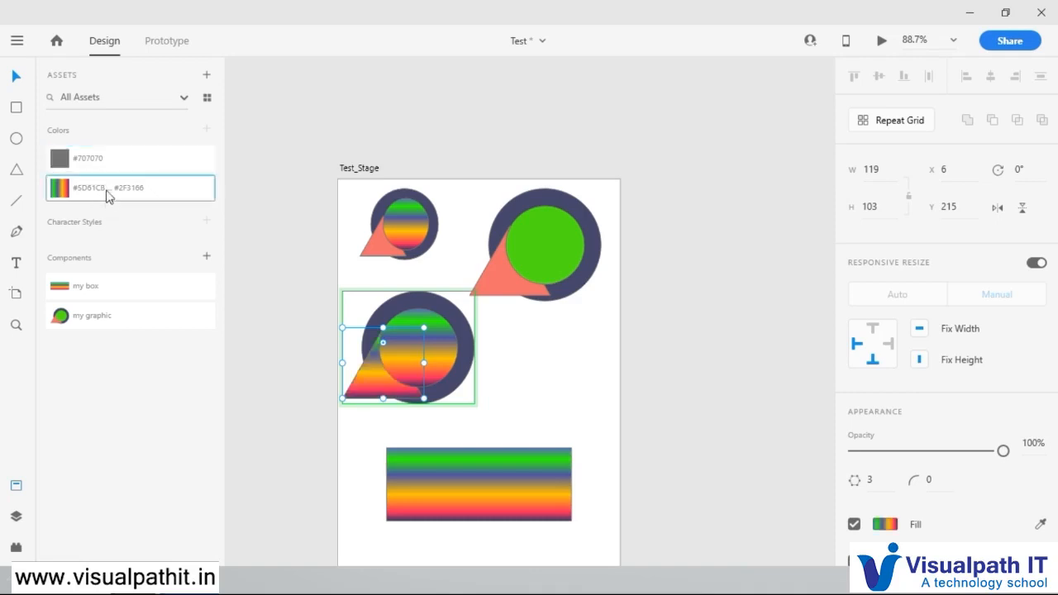
pyautogui.click(113, 161)
pyautogui.click(560, 348)
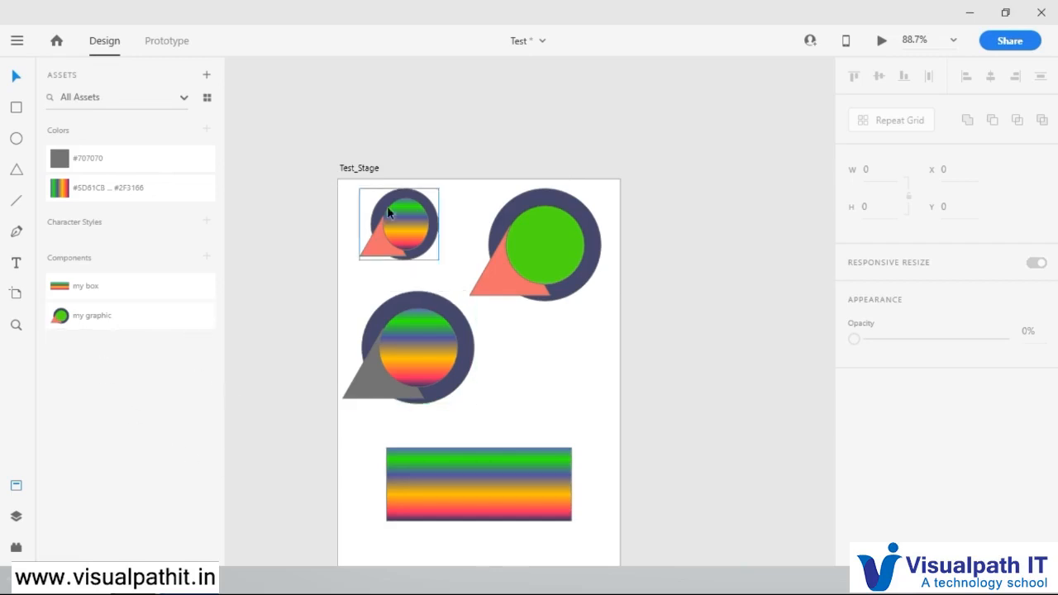
# Step: Delete the gradient rectangle and all three graphics from the Test_Stage artboard
pyautogui.click(435, 465)
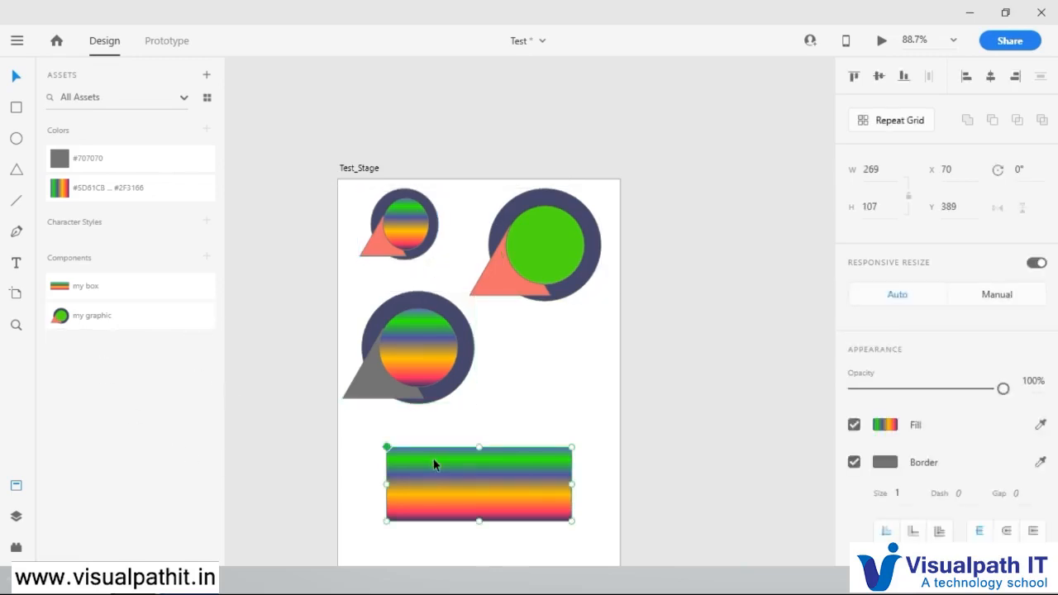
pyautogui.press('Delete')
pyautogui.click(424, 400)
pyautogui.press('Delete')
pyautogui.click(549, 274)
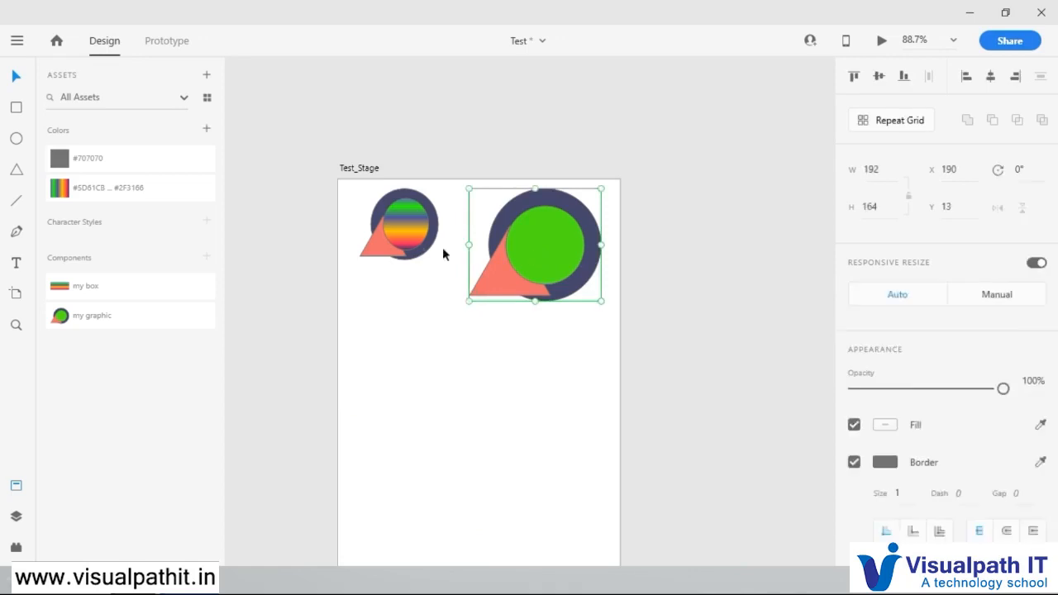
pyautogui.press('Delete')
pyautogui.click(366, 229)
pyautogui.press('Delete')
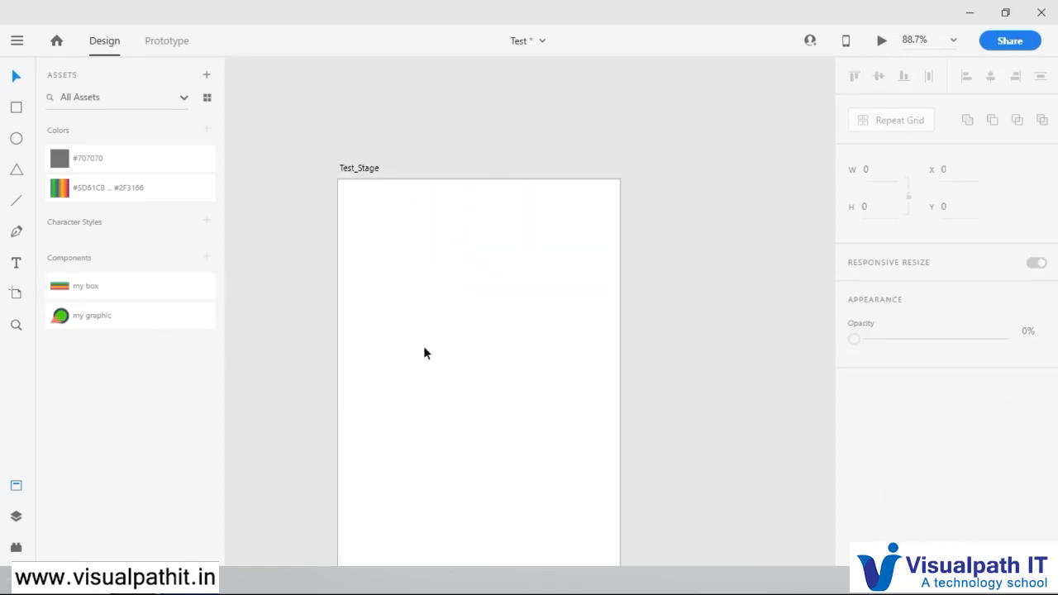
# Step: Place the my graphic component on the empty artboard twice, deleting the instance each time
pyautogui.click(107, 287)
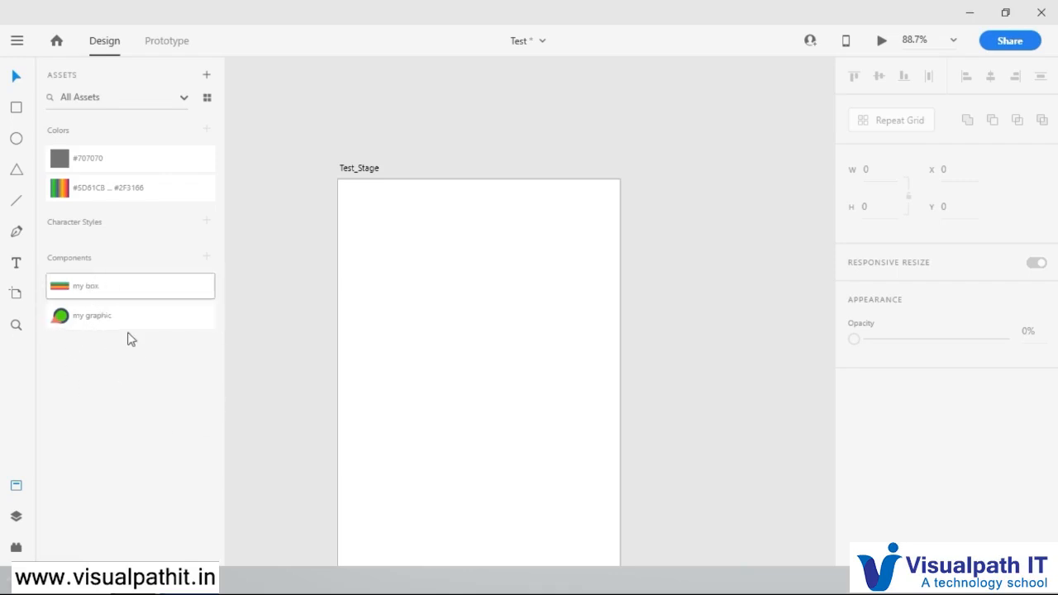
pyautogui.moveTo(73, 314); pyautogui.dragTo(397, 273)
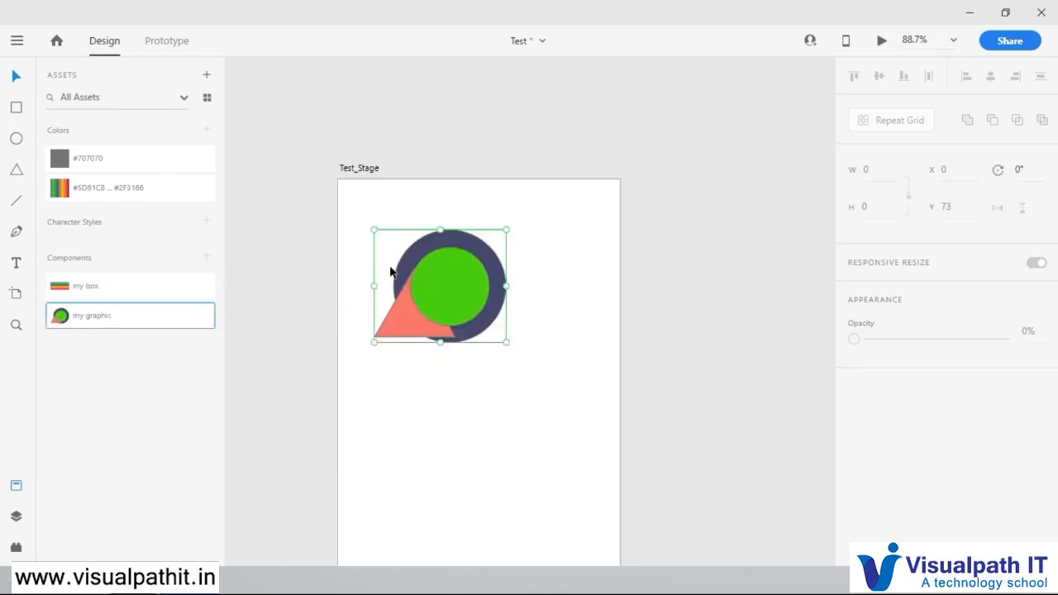
pyautogui.press('Delete')
pyautogui.moveTo(107, 327); pyautogui.dragTo(427, 257)
pyautogui.press('Delete')
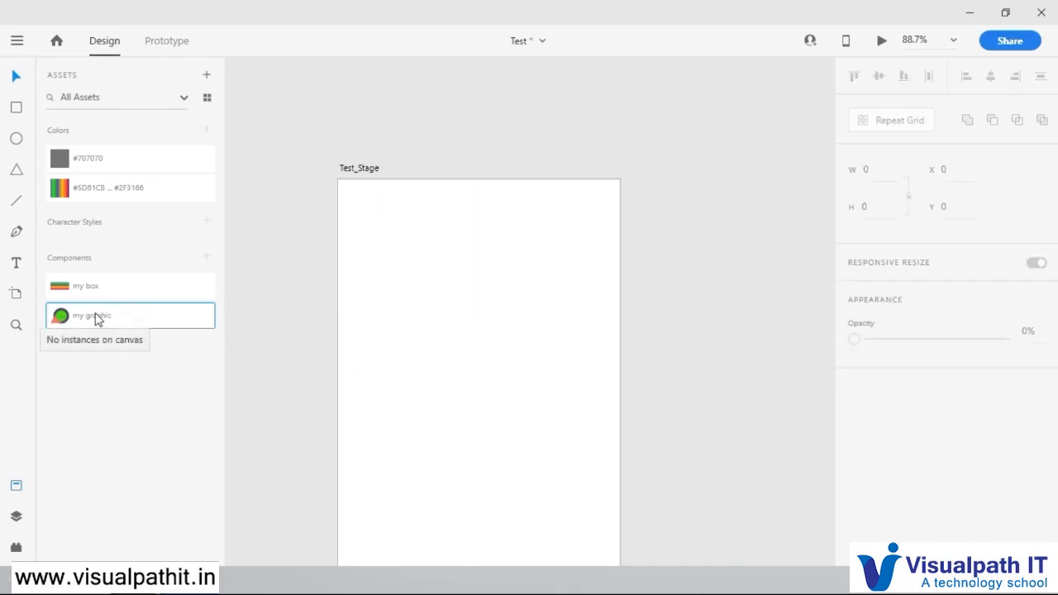
# Step: Try to highlight the my graphic component on the canvas and review its asset options
pyautogui.rightClick(93, 313)
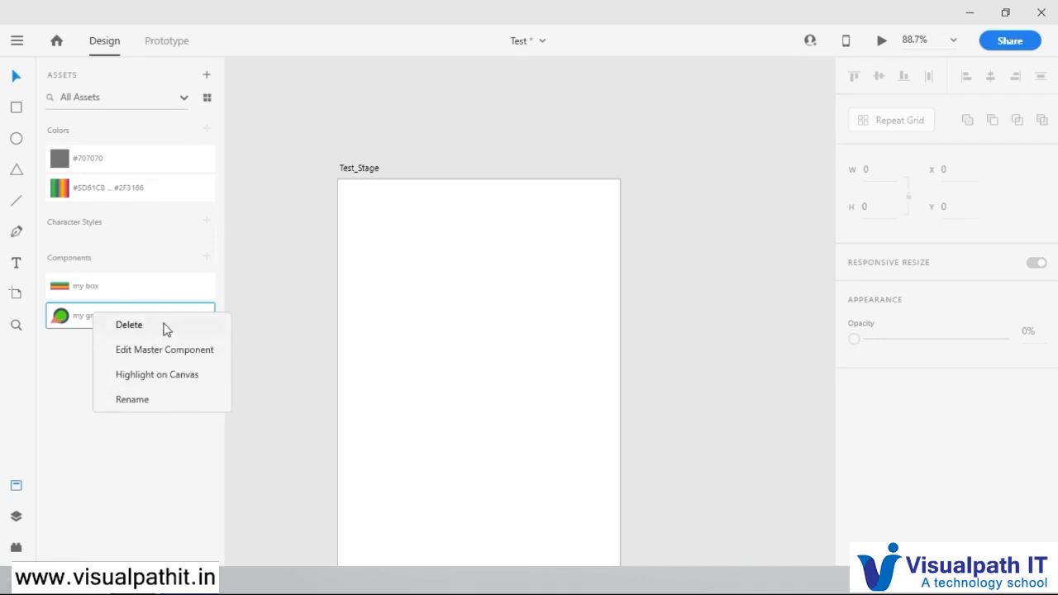
pyautogui.click(157, 375)
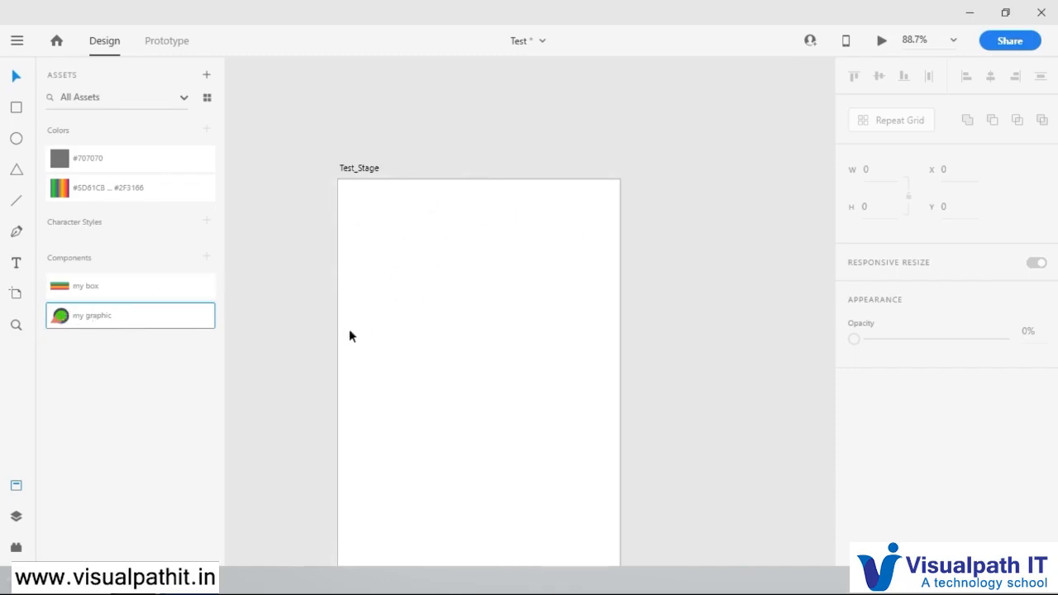
pyautogui.rightClick(100, 319)
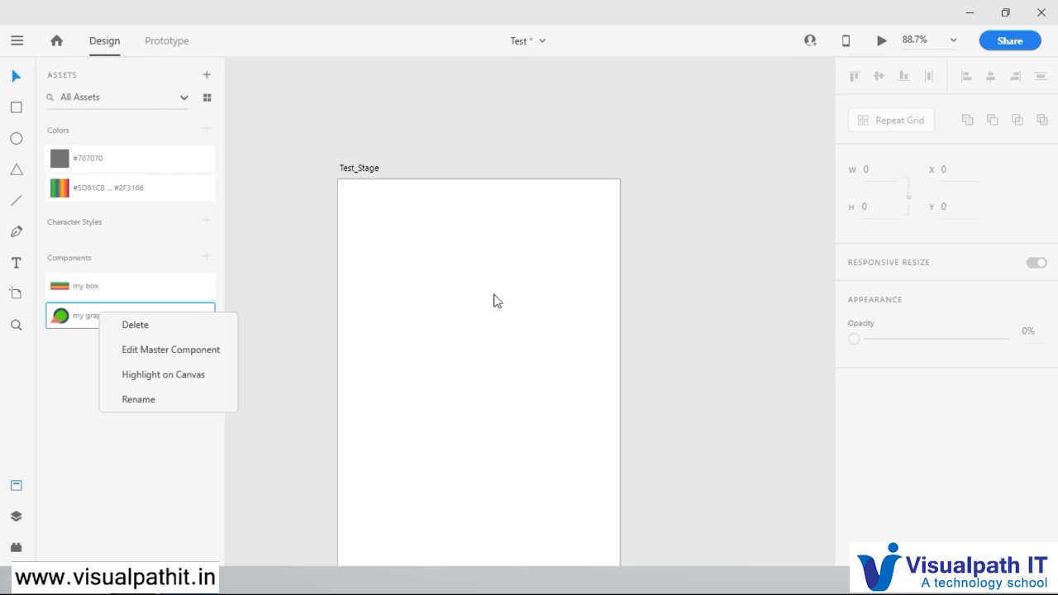
pyautogui.click(283, 244)
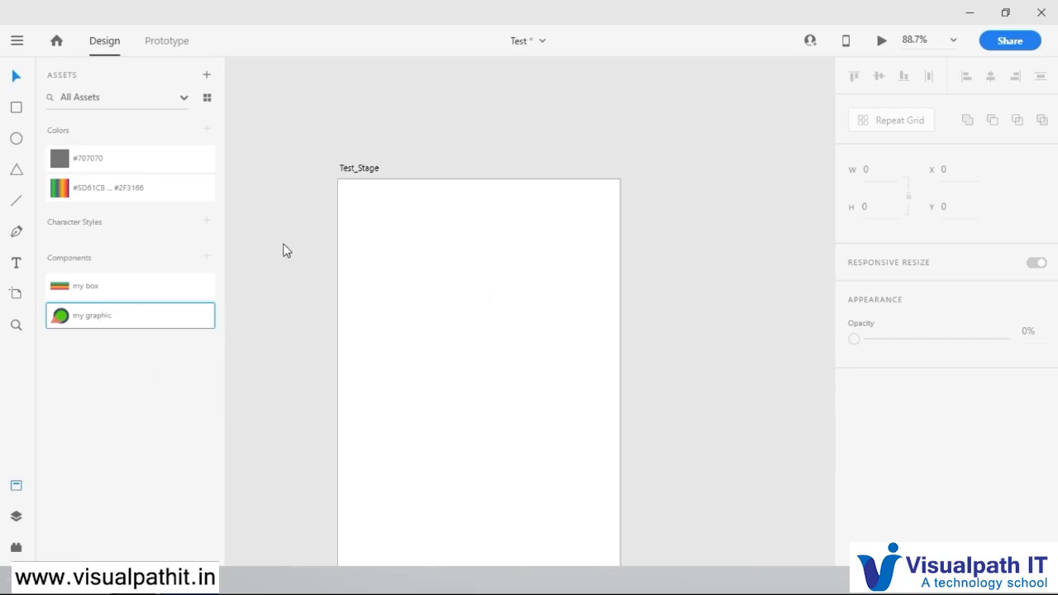
# Step: Add an area text box about 260 by 93 near the top of Test_Stage reading "hdfshd sihfiuhf hf fh"
pyautogui.click(17, 264)
pyautogui.moveTo(409, 220); pyautogui.dragTo(588, 285)
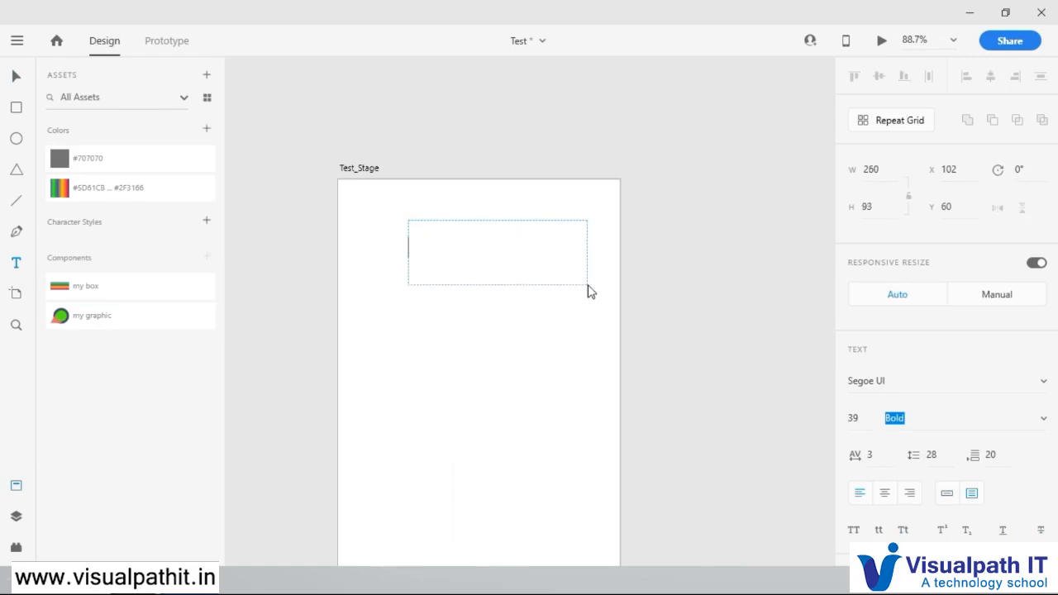
pyautogui.write('natsna sihf')
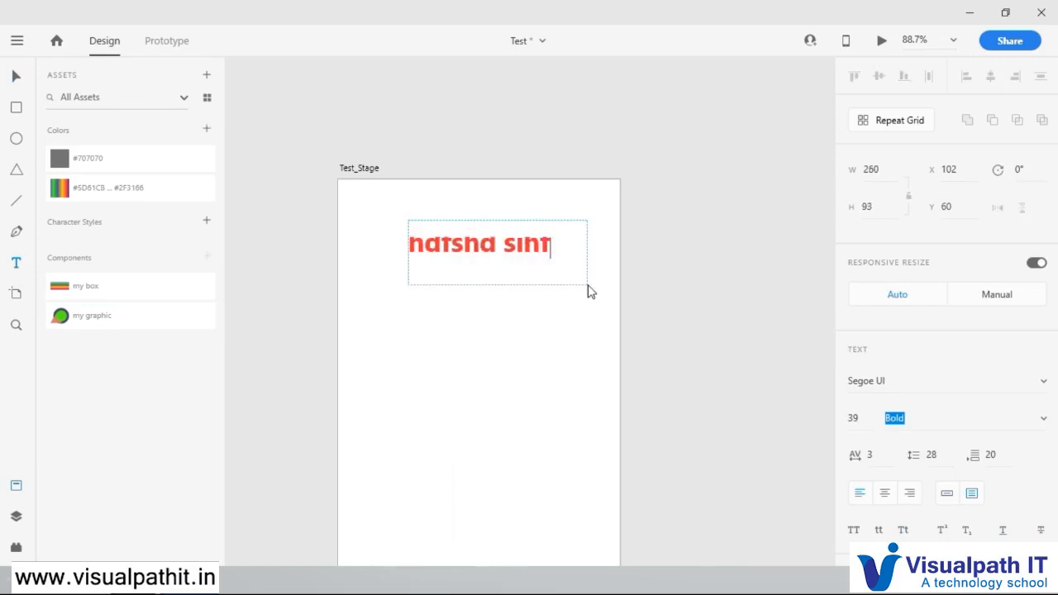
pyautogui.write('iuhf hf fh')
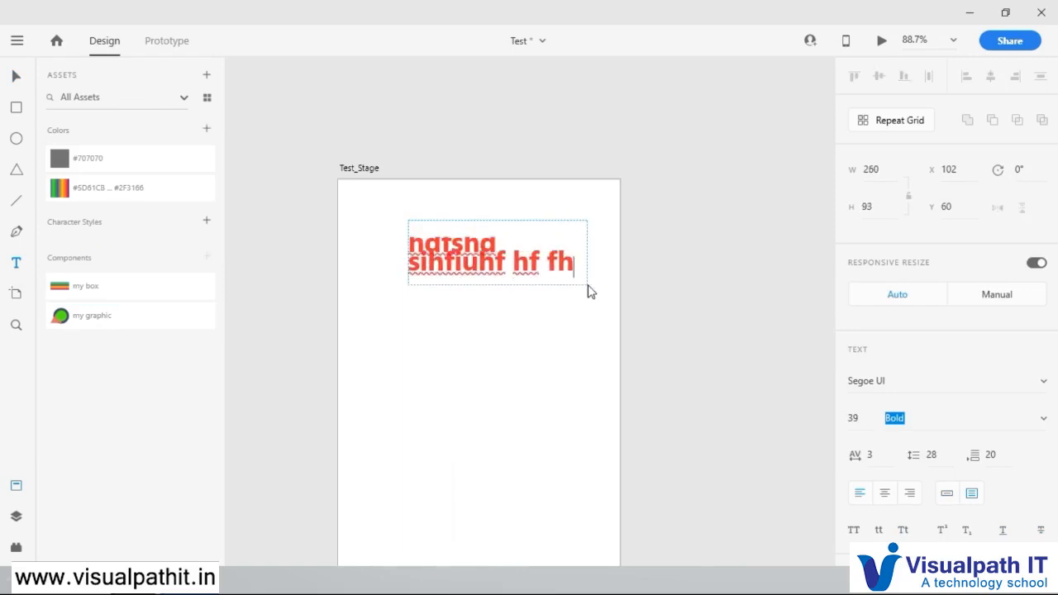
pyautogui.press('Escape')
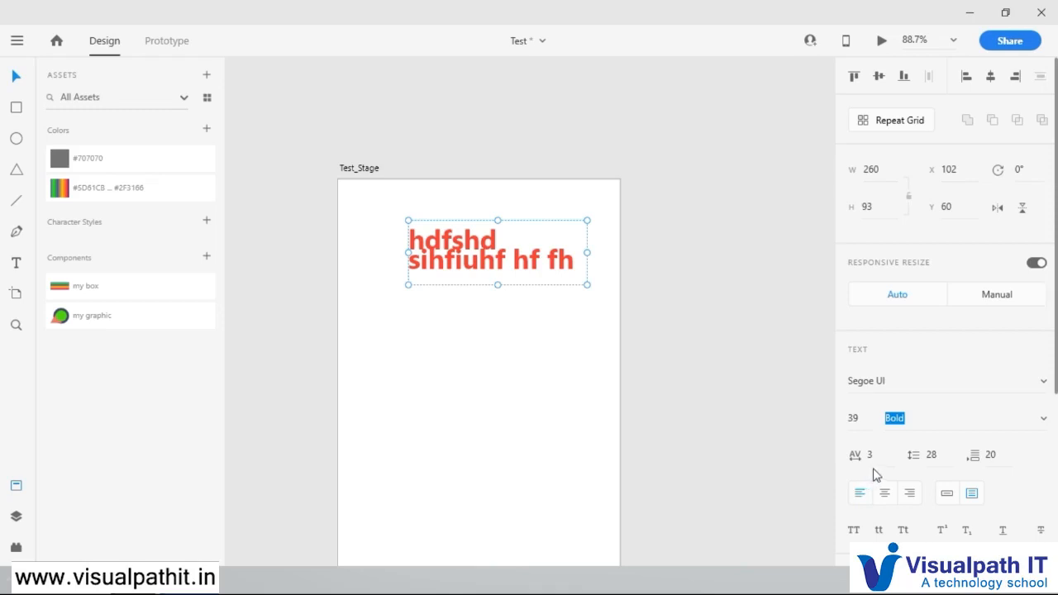
# Step: Set the text's font weight to Black and its character spacing to 20
pyautogui.click(863, 417)
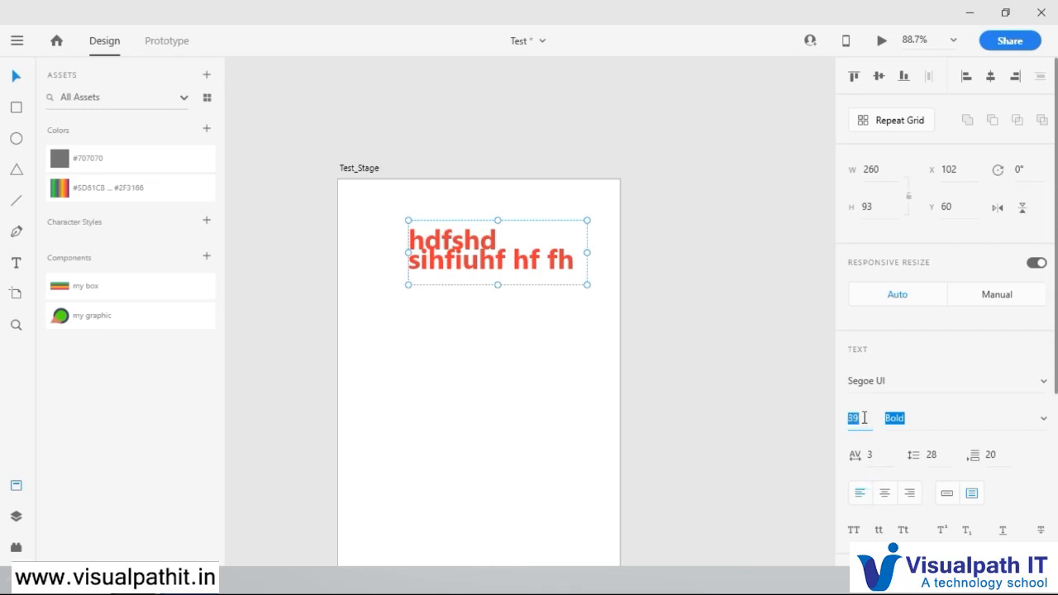
pyautogui.click(1045, 420)
pyautogui.click(949, 362)
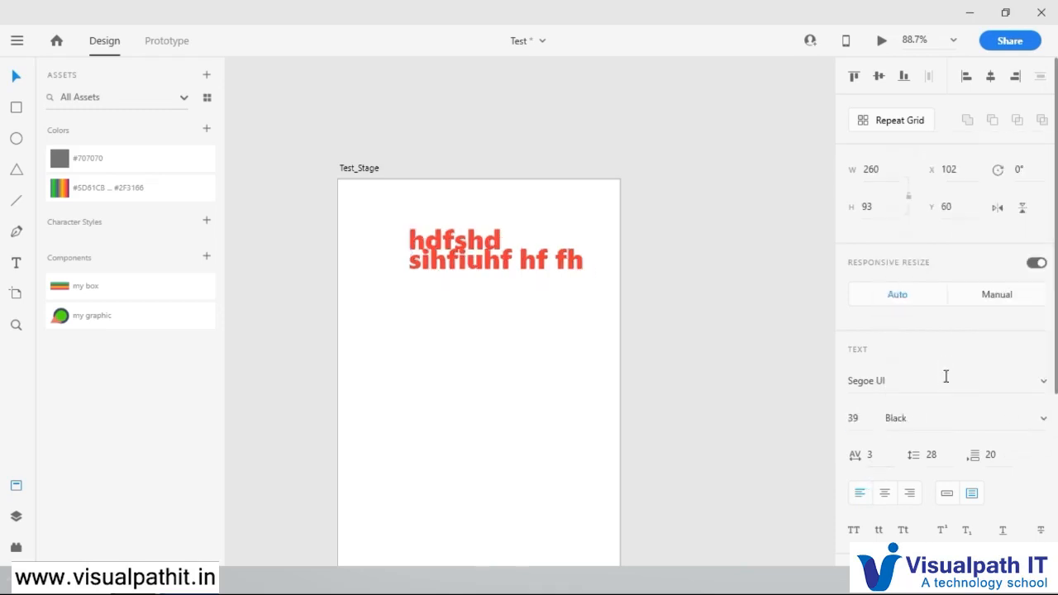
pyautogui.click(871, 456)
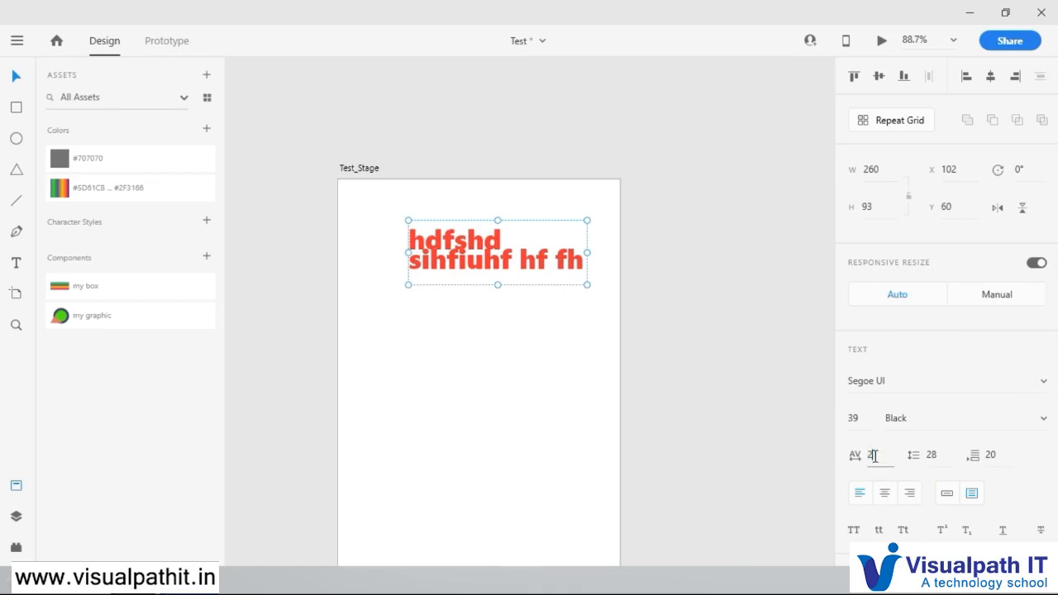
pyautogui.write('20')
pyautogui.press('Return')
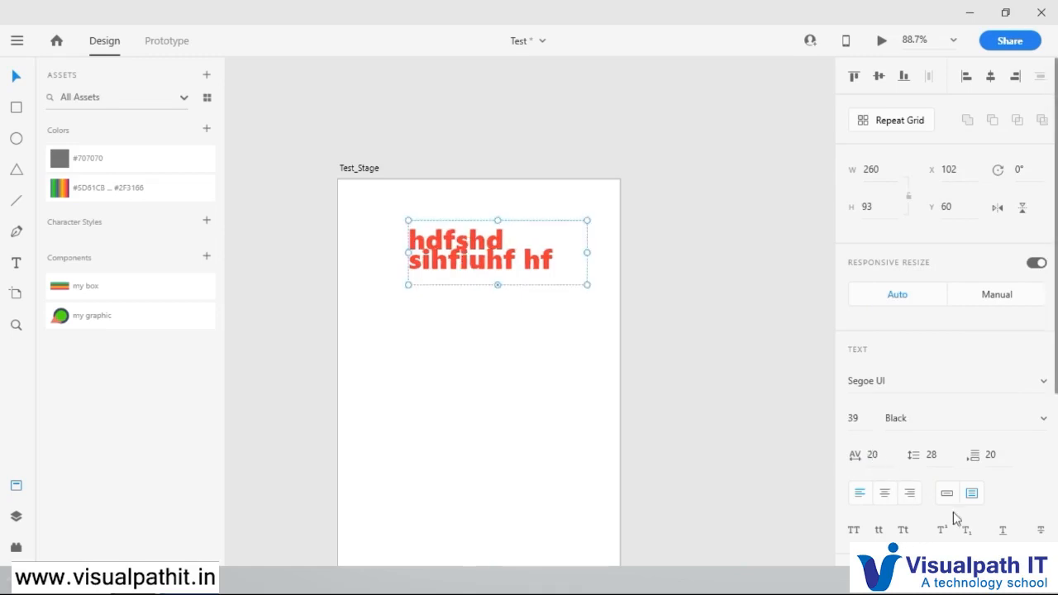
# Step: Convert the text to uppercase and set its line spacing to 38
pyautogui.scroll(-2, 995, 514)
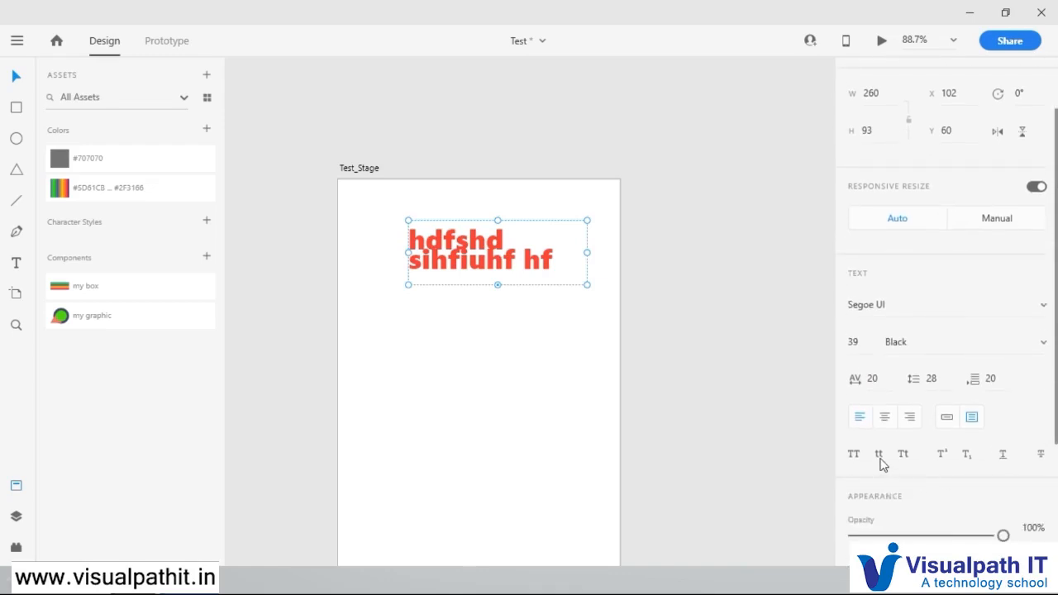
pyautogui.click(854, 455)
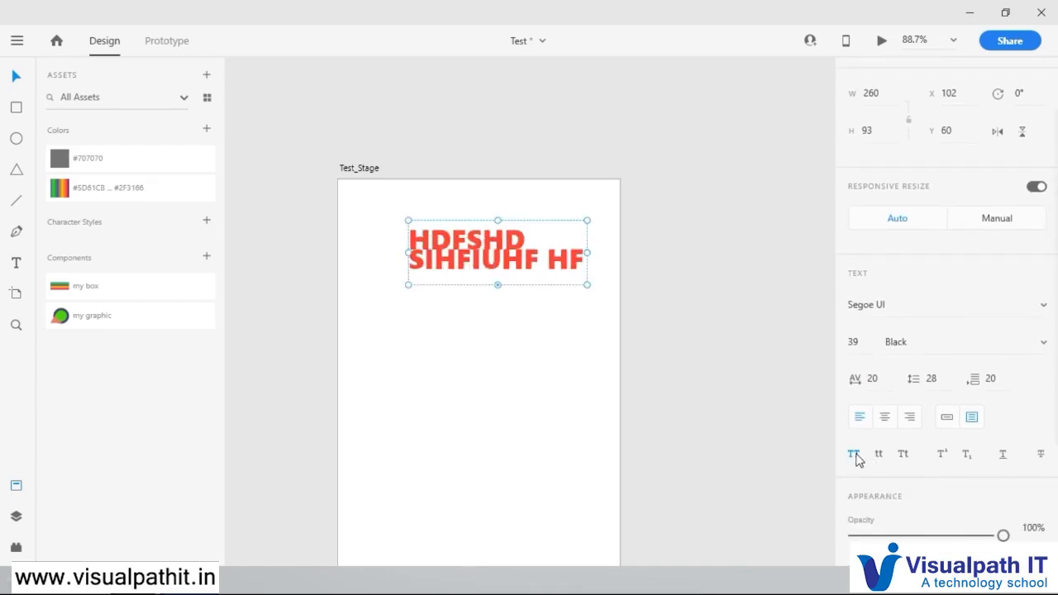
pyautogui.click(942, 377)
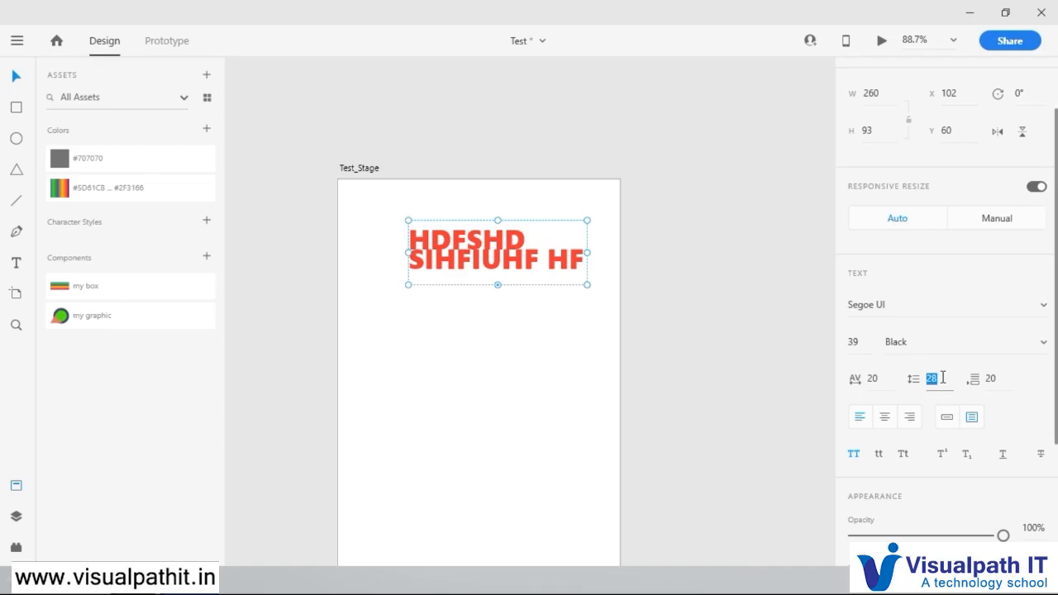
pyautogui.write('45')
pyautogui.press('Return')
pyautogui.moveTo(938, 351); pyautogui.dragTo(936, 291)
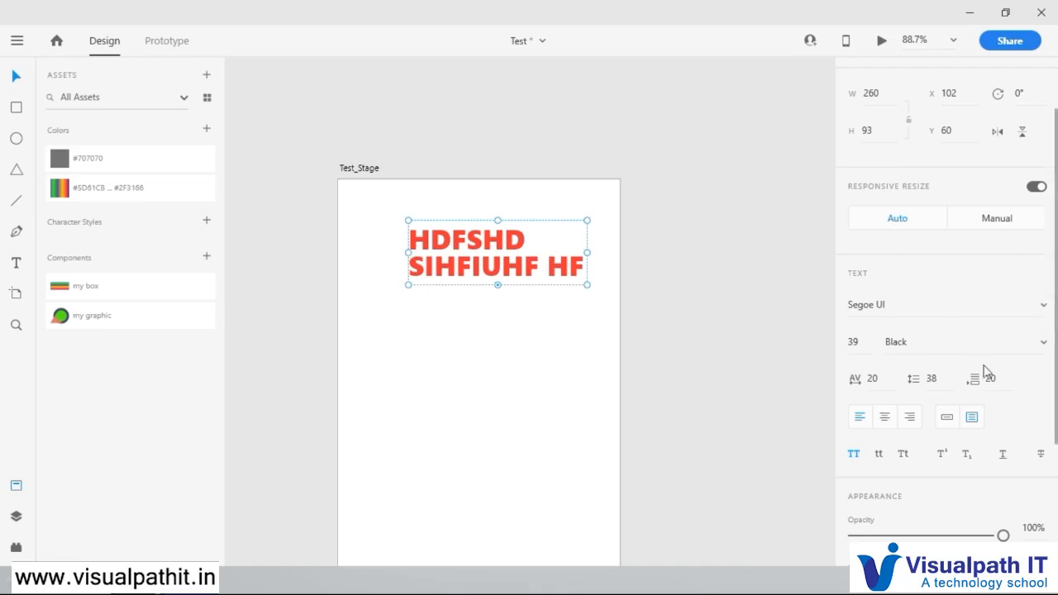
# Step: Underline the uppercase text and move it up the artboard to about X 101, Y 27
pyautogui.click(1001, 457)
pyautogui.click(564, 402)
pyautogui.click(535, 290)
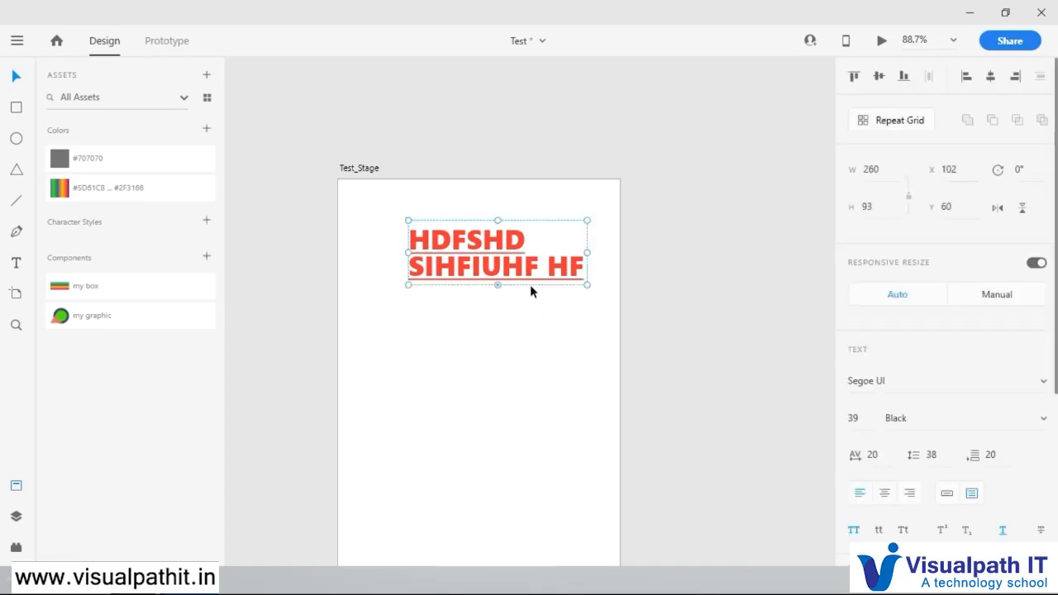
pyautogui.moveTo(534, 267); pyautogui.dragTo(535, 248)
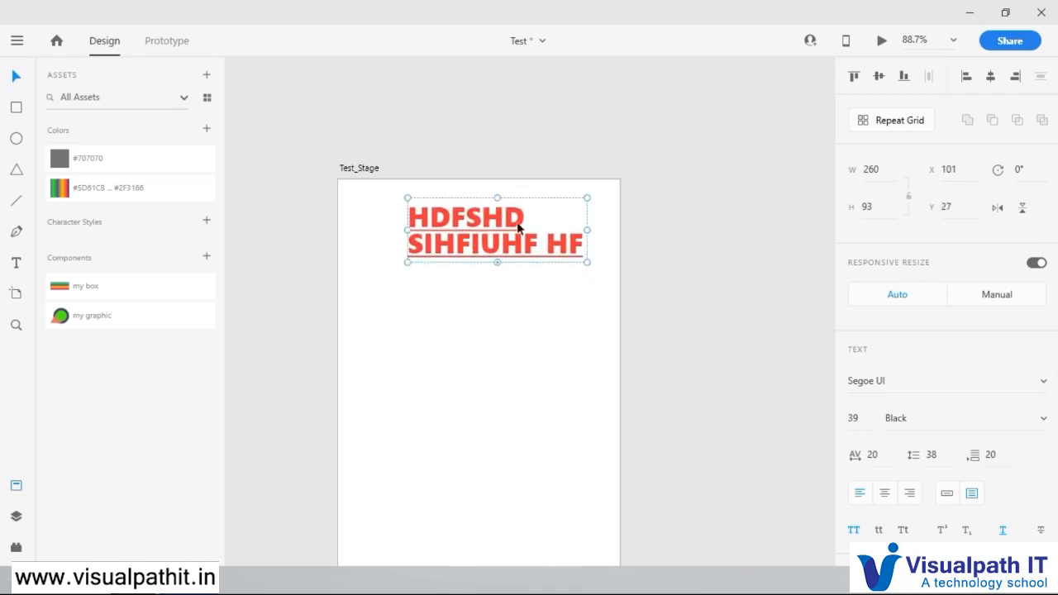
# Step: Add a second text box about 199 by 61 below the heading reading ".fkjferf efoiher ferhfierhf eirfhierfh rhfuir"
pyautogui.click(391, 339)
pyautogui.click(16, 262)
pyautogui.moveTo(411, 330); pyautogui.dragTo(553, 379)
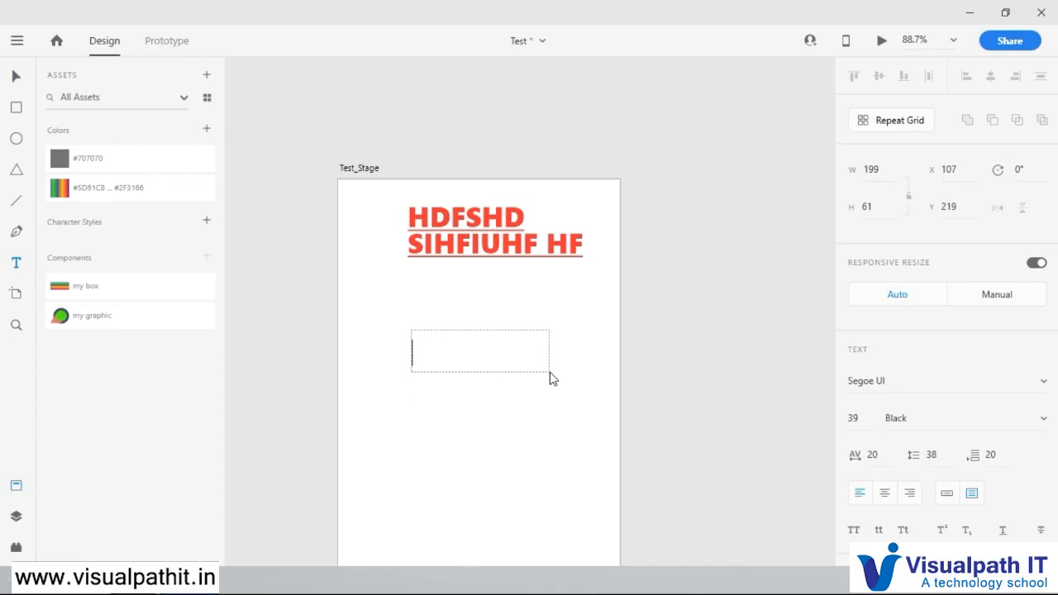
pyautogui.write('.fkjferf efoiher ferhfierhf')
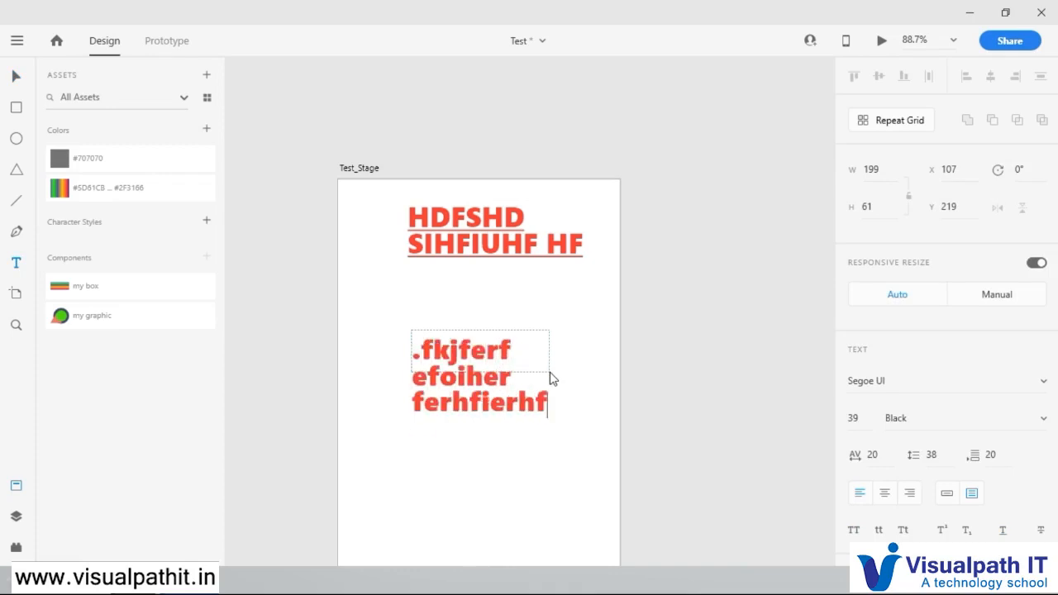
pyautogui.write(' eirfhierfh rhfuir')
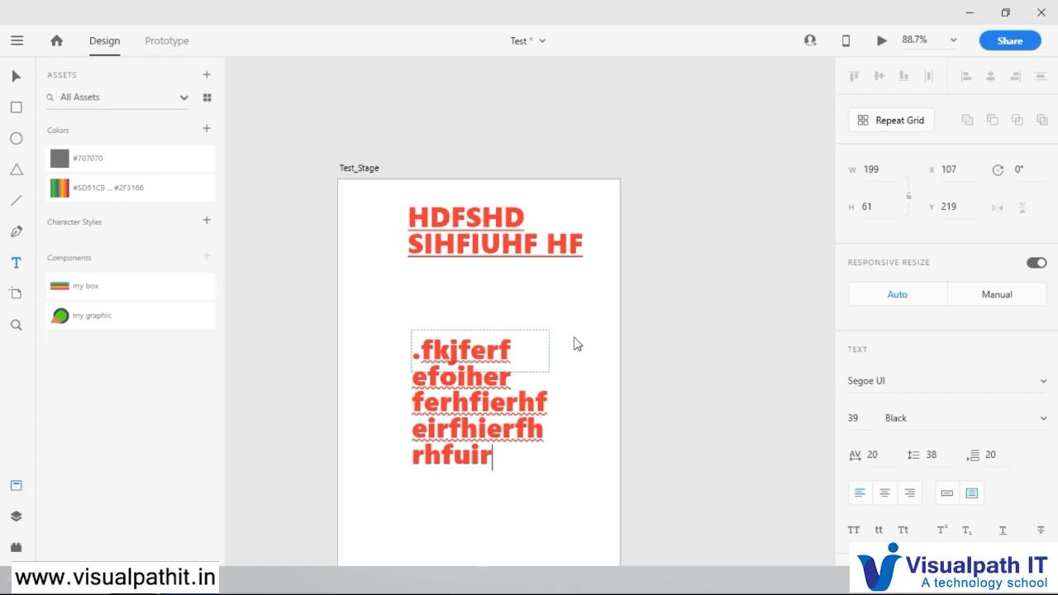
pyautogui.press('Escape')
# Step: Rotate the second text box to about 1° and stretch its height to about 241 to fit all its lines
pyautogui.moveTo(481, 377); pyautogui.dragTo(458, 394)
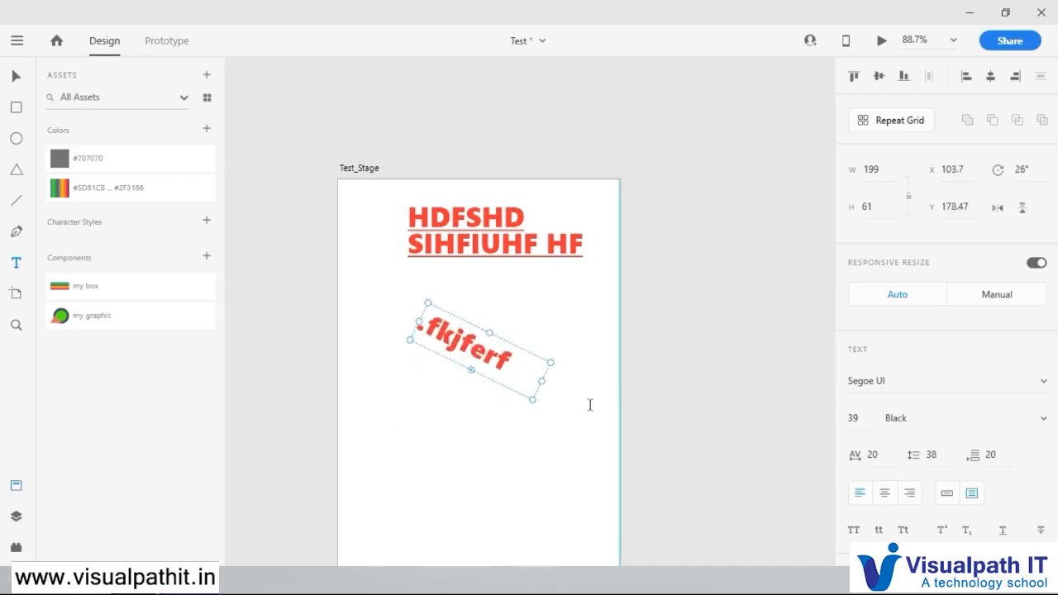
pyautogui.moveTo(536, 406); pyautogui.dragTo(583, 386)
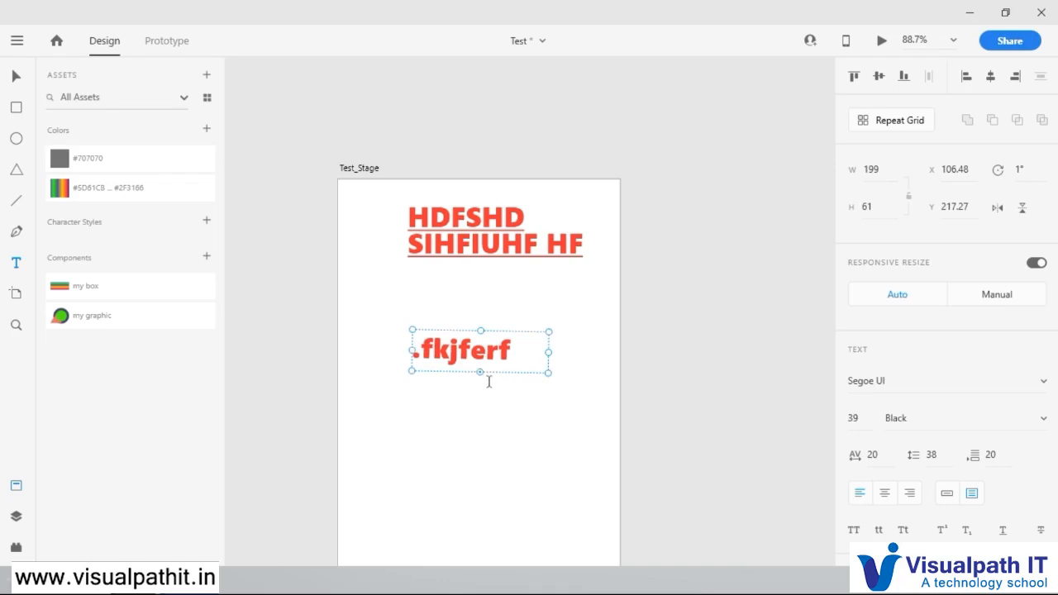
pyautogui.moveTo(482, 372); pyautogui.dragTo(498, 496)
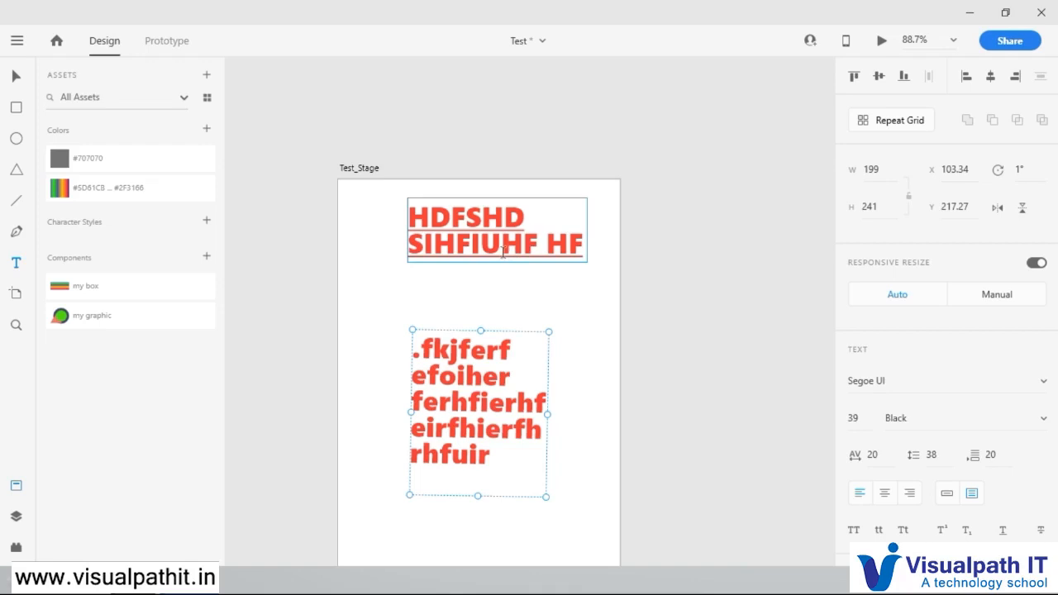
# Step: Format all of the second box's text as uppercase and underlined
pyautogui.doubleClick(520, 331)
pyautogui.click(486, 377)
pyautogui.moveTo(513, 472); pyautogui.dragTo(417, 323)
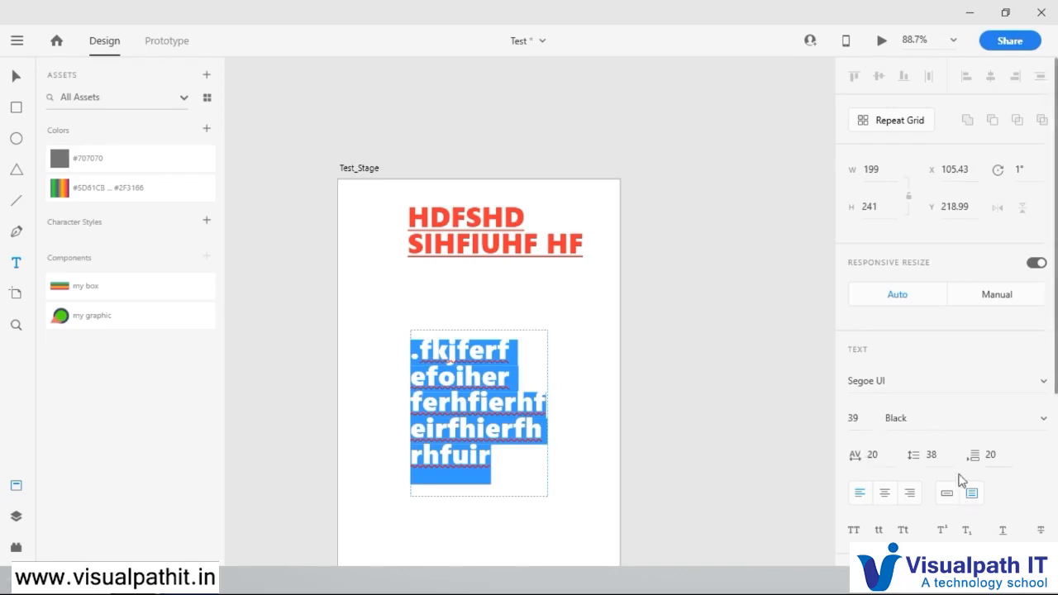
pyautogui.click(855, 530)
pyautogui.click(1004, 531)
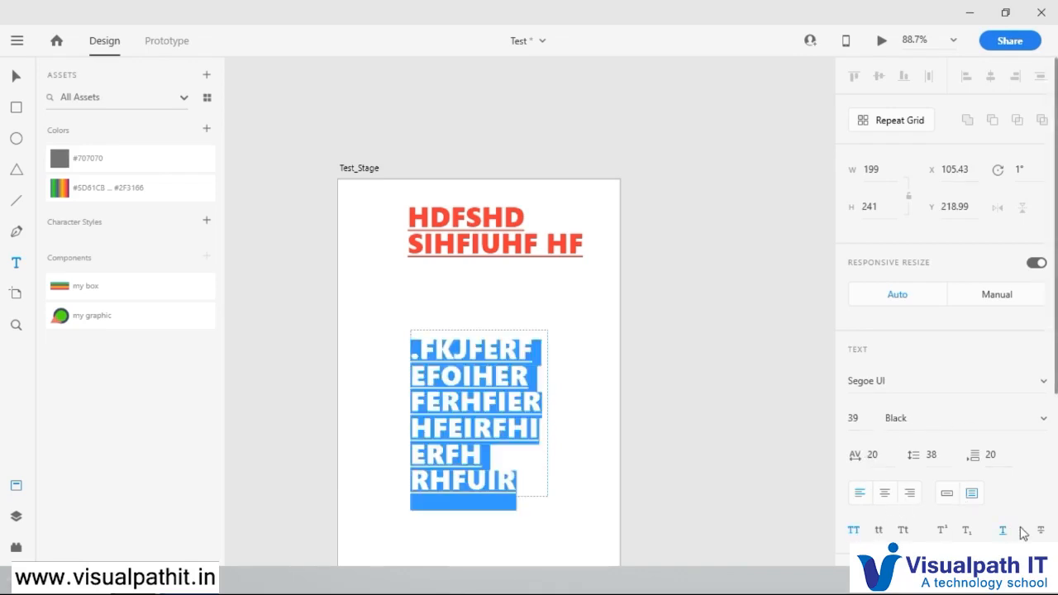
# Step: Delete the entire contents of the second text box below the heading
pyautogui.click(626, 333)
pyautogui.doubleClick(505, 351)
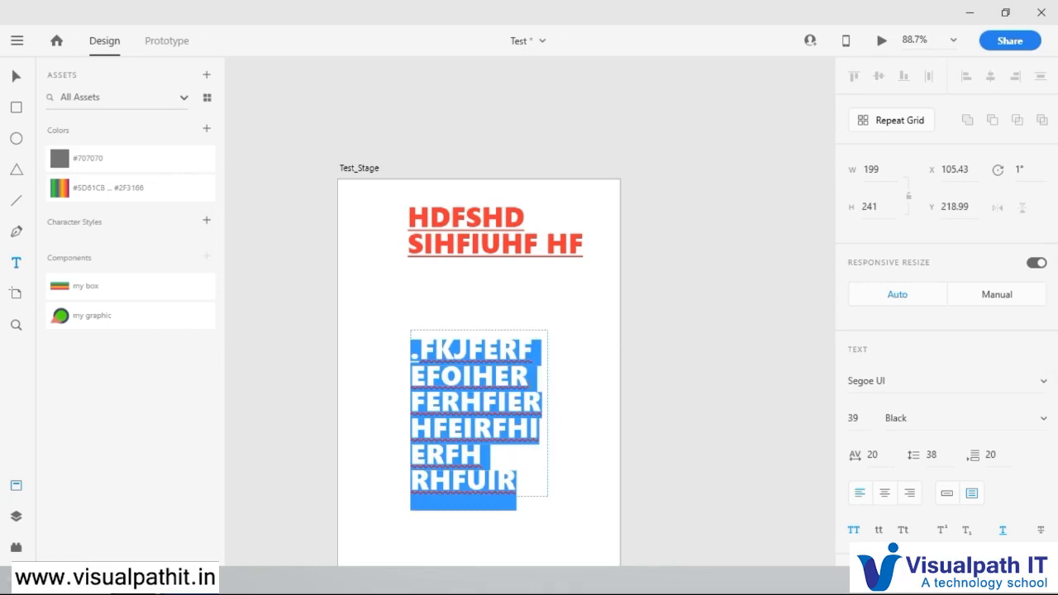
pyautogui.click(510, 328)
pyautogui.doubleClick(513, 329)
pyautogui.click(513, 329)
pyautogui.doubleClick(516, 328)
pyautogui.press('BackSpace')
pyautogui.click(551, 362)
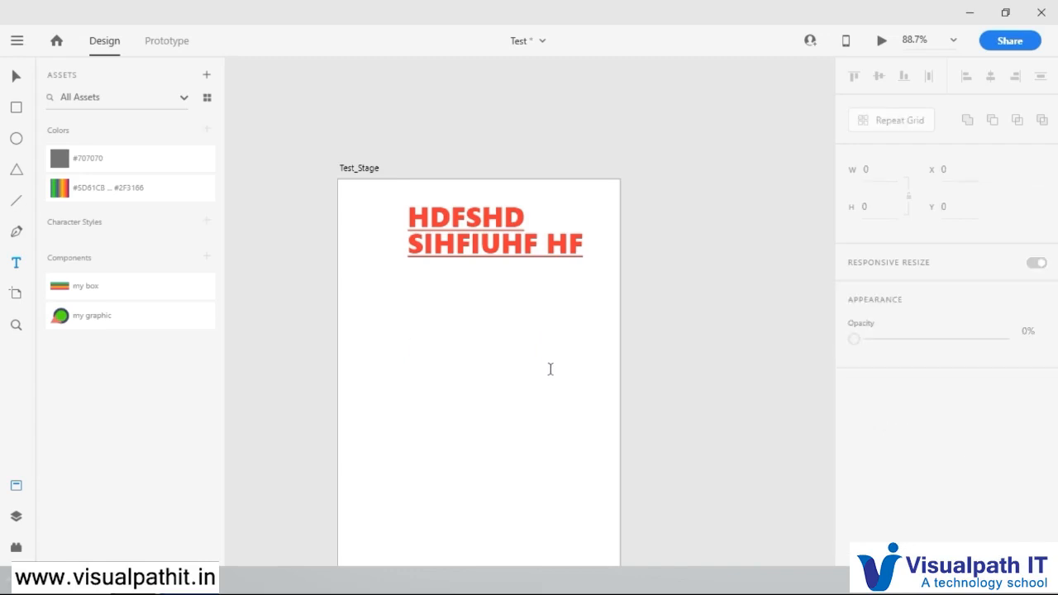
pyautogui.click(539, 400)
# Step: Save the underlined heading's character style to the document assets
pyautogui.click(14, 79)
pyautogui.click(461, 248)
pyautogui.rightClick(461, 248)
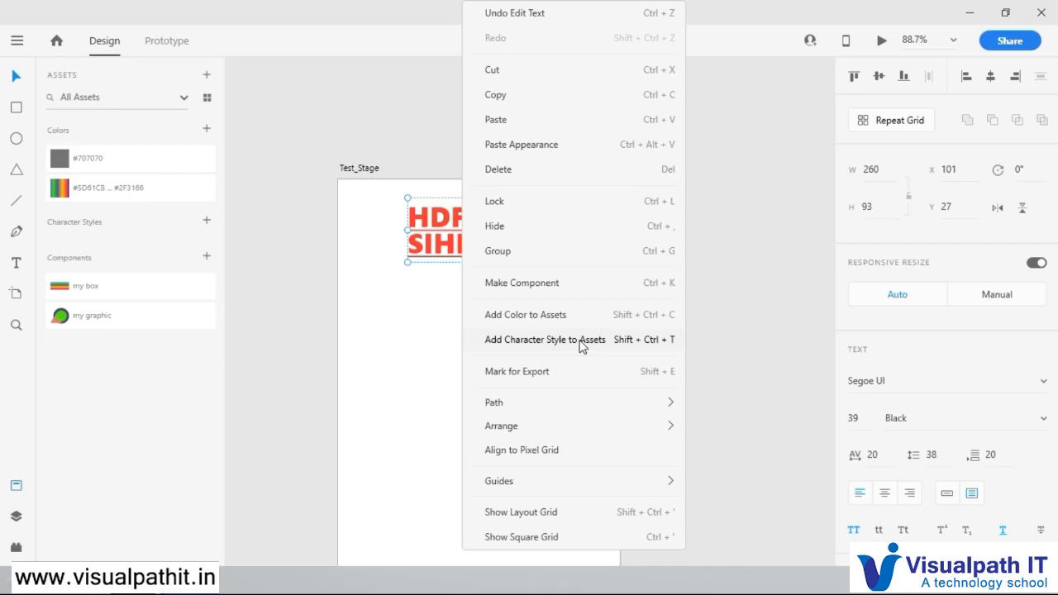
pyautogui.click(532, 342)
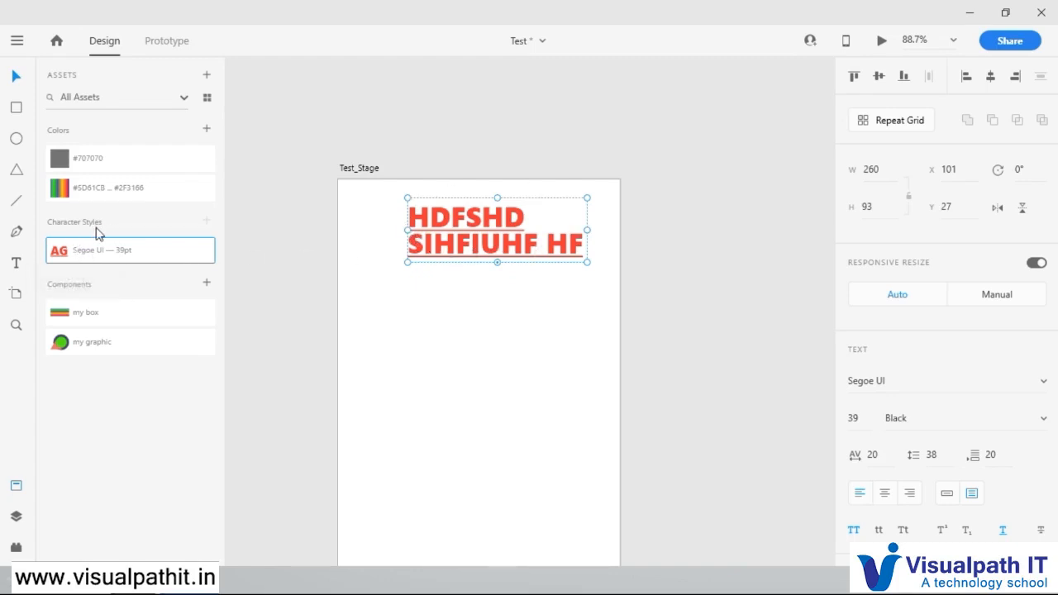
pyautogui.click(451, 388)
pyautogui.click(480, 257)
# Step: Add a text box about 256 wide below the heading reading "kjfgfieuviu eviuev eiurvh iuhviuh" and extend its height to about 248
pyautogui.click(18, 263)
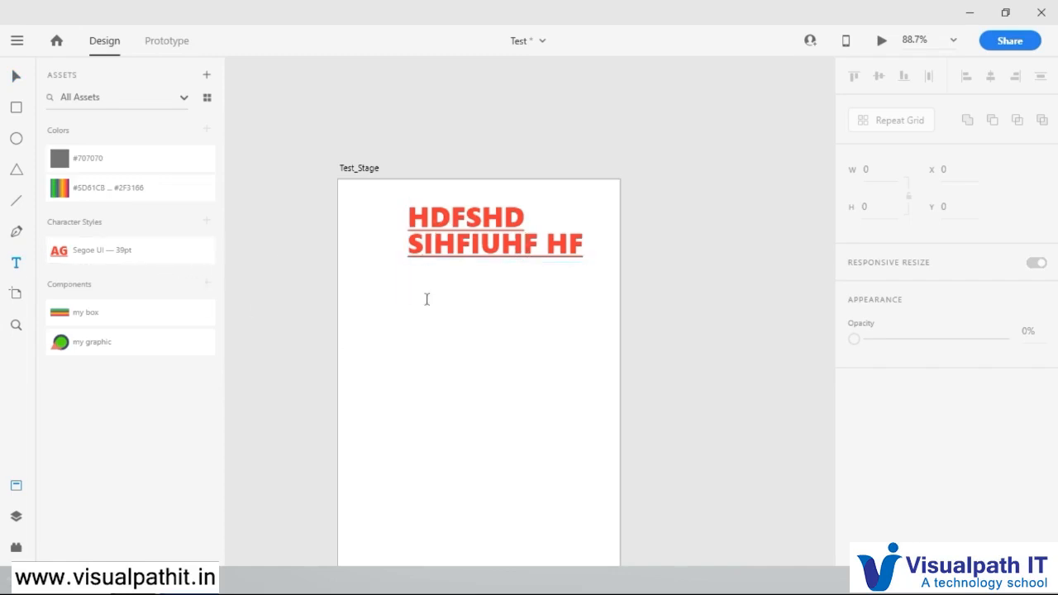
pyautogui.moveTo(391, 300); pyautogui.dragTo(568, 354)
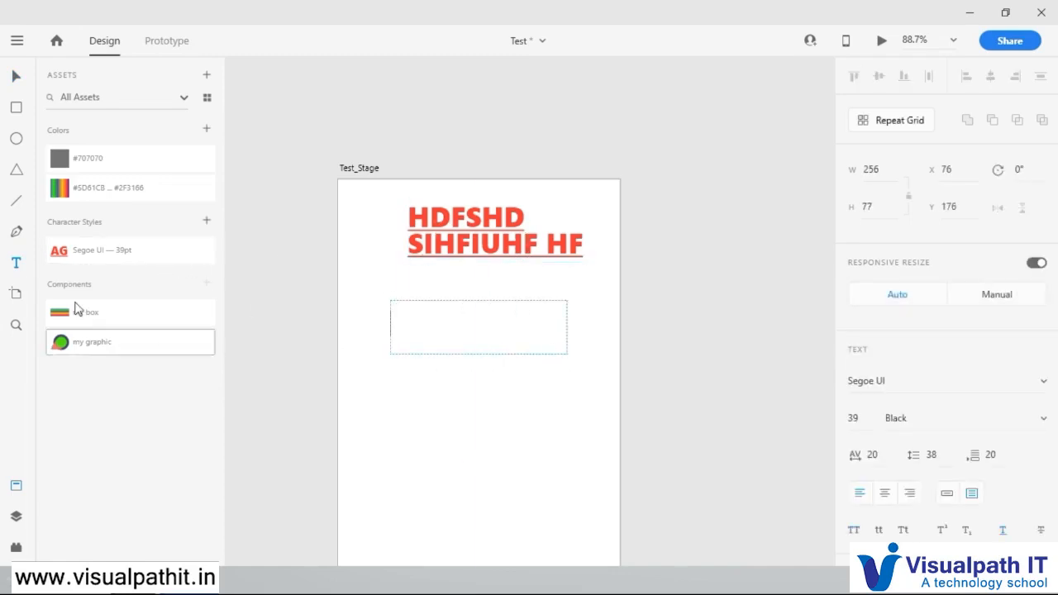
pyautogui.write('kjfgfieu')
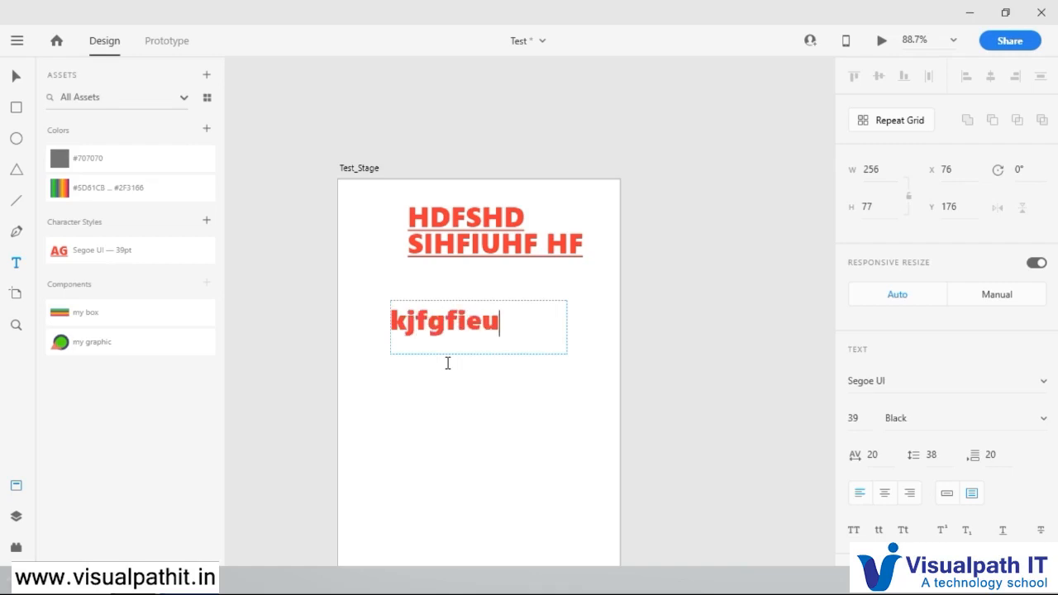
pyautogui.write('viueviuev eiurvh iuhviuh')
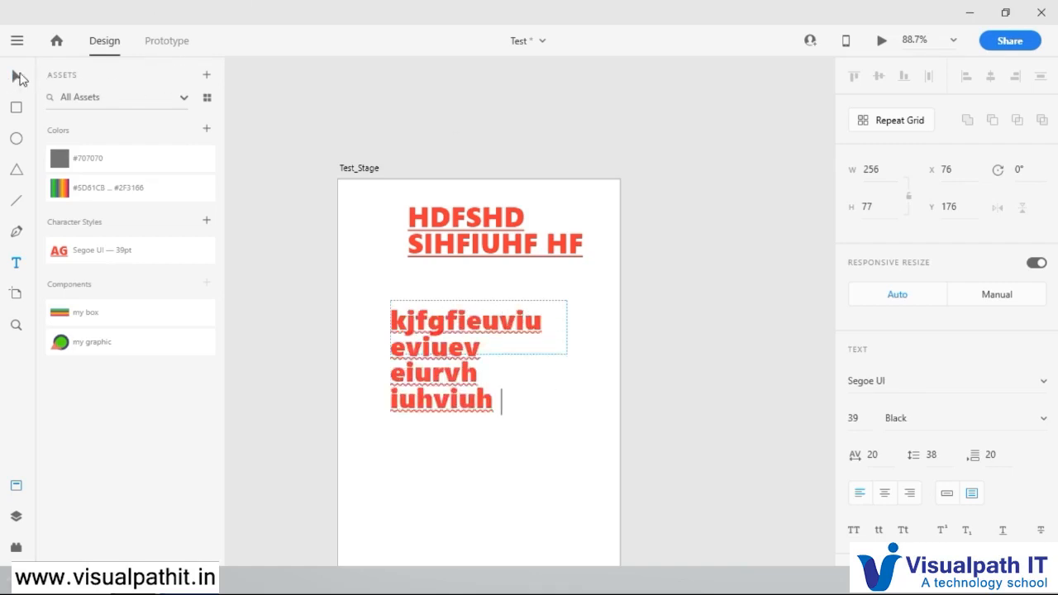
pyautogui.click(16, 76)
pyautogui.moveTo(479, 356); pyautogui.dragTo(483, 473)
# Step: Change the lower text's fill to a dull greyish brown
pyautogui.scroll(-3, 925, 526)
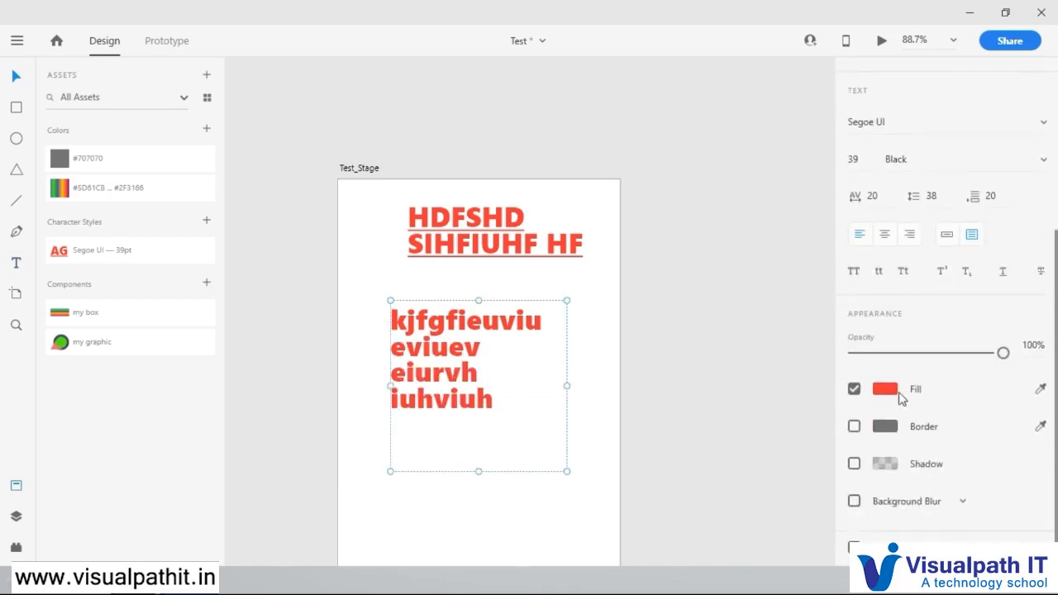
pyautogui.click(887, 389)
pyautogui.moveTo(728, 340); pyautogui.dragTo(677, 361)
pyautogui.click(703, 169)
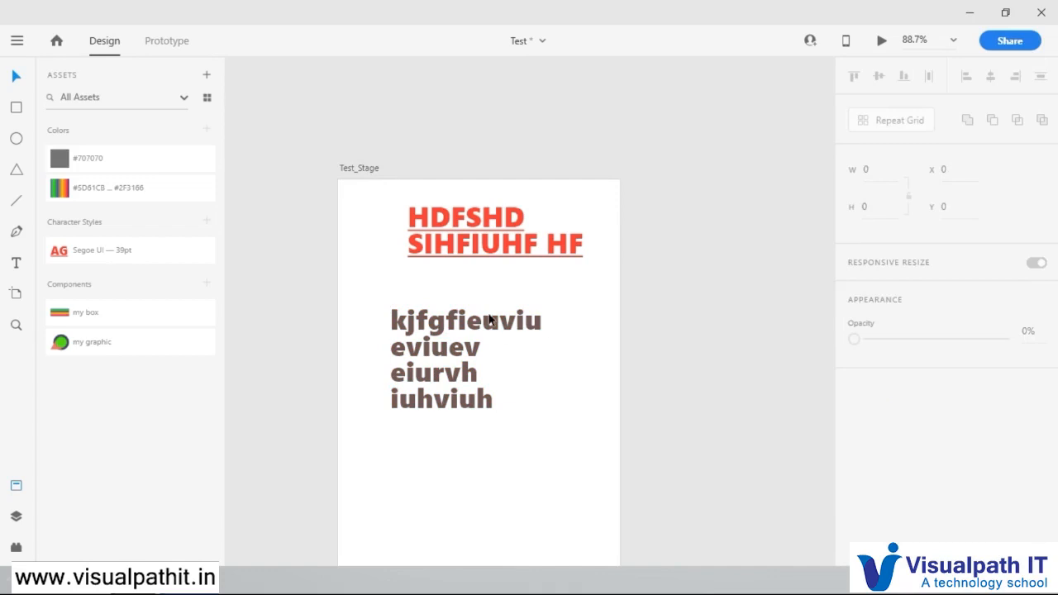
# Step: Apply the saved Segoe UI — 39pt character style to the lower text
pyautogui.click(487, 320)
pyautogui.click(646, 386)
pyautogui.click(461, 335)
pyautogui.click(89, 254)
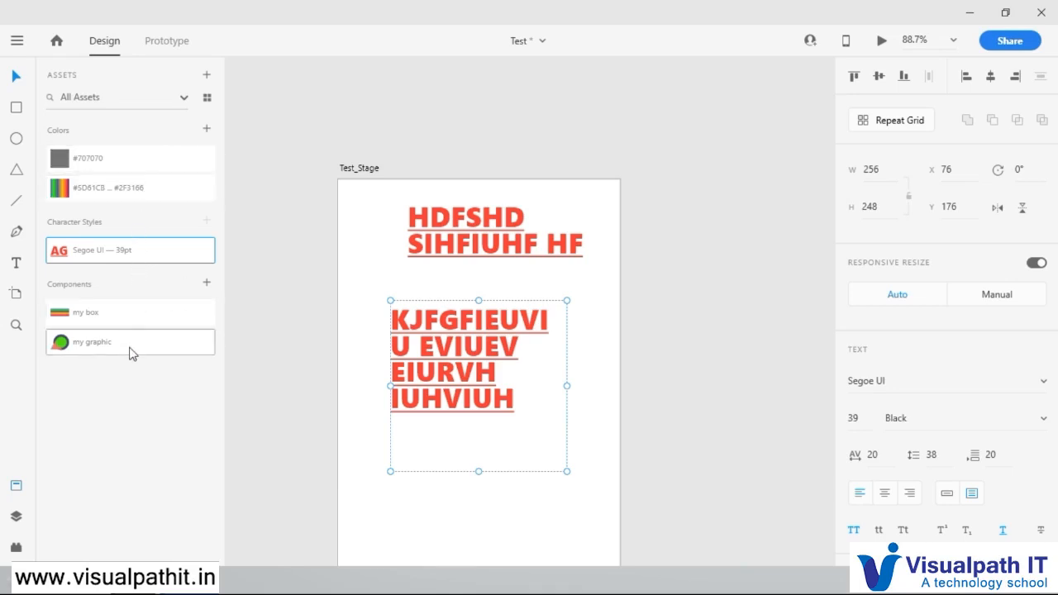
# Step: Select both text boxes and check the documents shared with you as sources for linked assets
pyautogui.moveTo(596, 207); pyautogui.dragTo(383, 483)
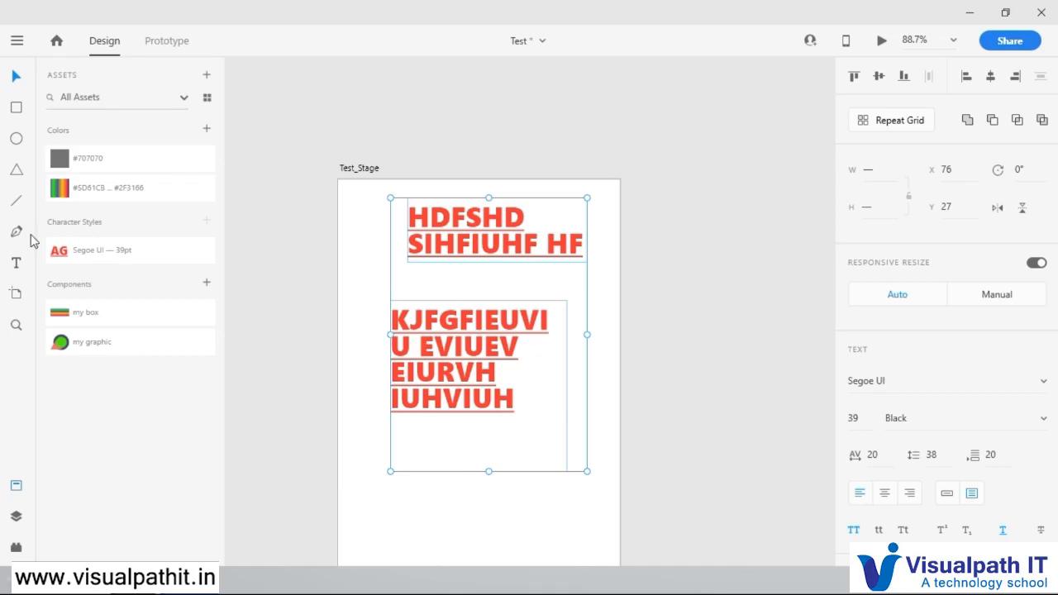
pyautogui.click(207, 76)
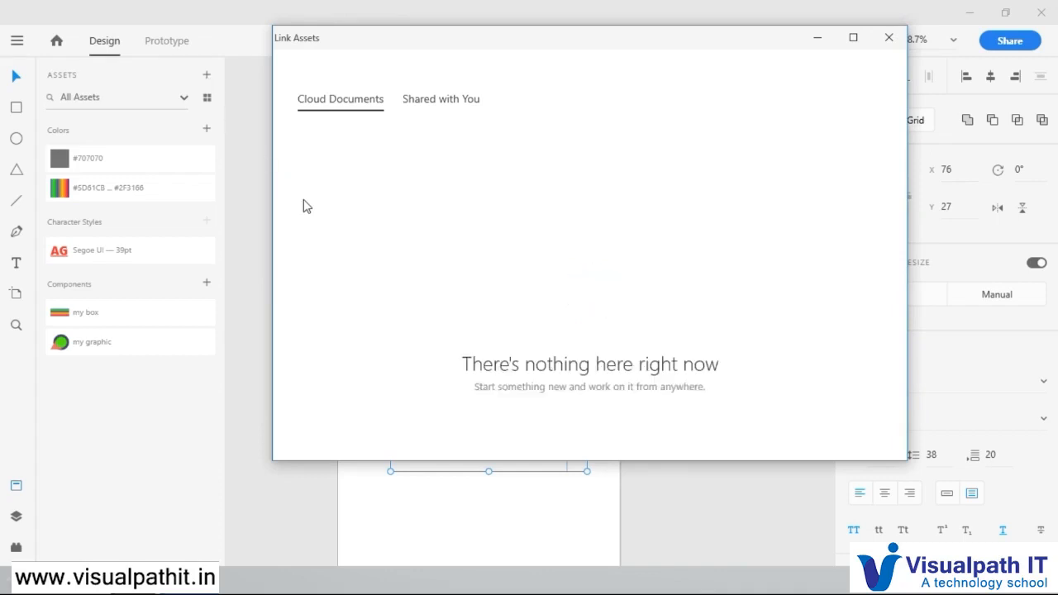
pyautogui.click(425, 104)
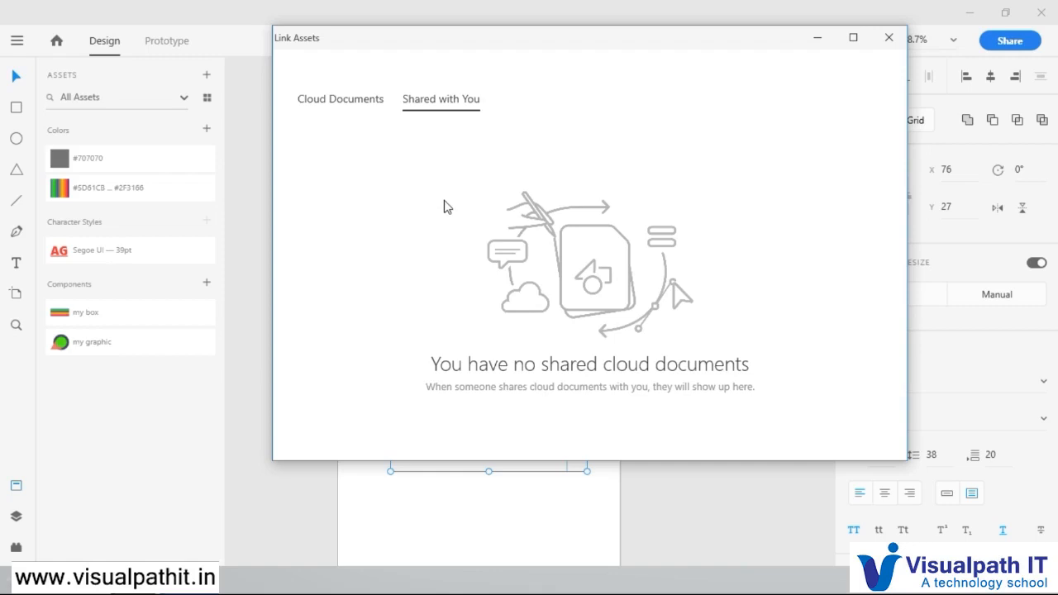
# Step: Check the cloud documents as a source for linked assets, then close the dialog and deselect both text boxes
pyautogui.click(336, 103)
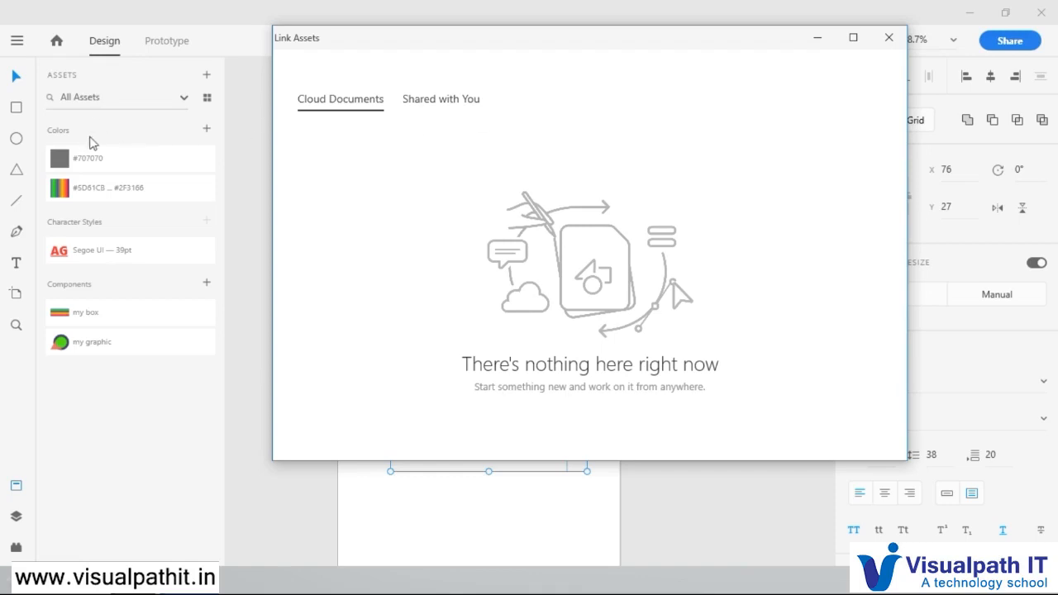
pyautogui.click(889, 37)
pyautogui.click(257, 224)
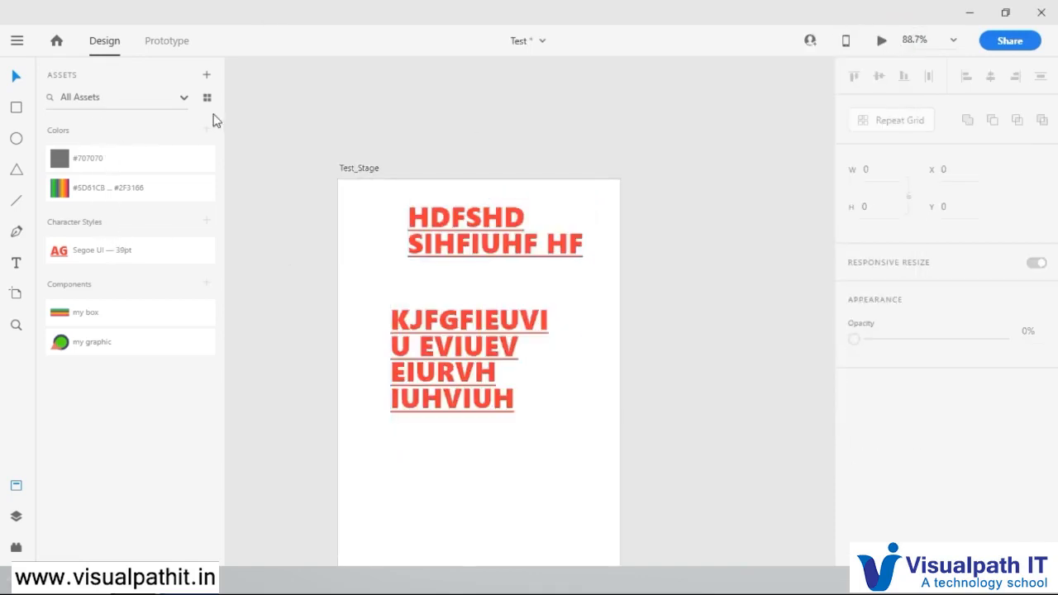
# Step: Preview the saved assets in grid view, return to list view, and hide the assets to centre the artboard in view
pyautogui.click(207, 100)
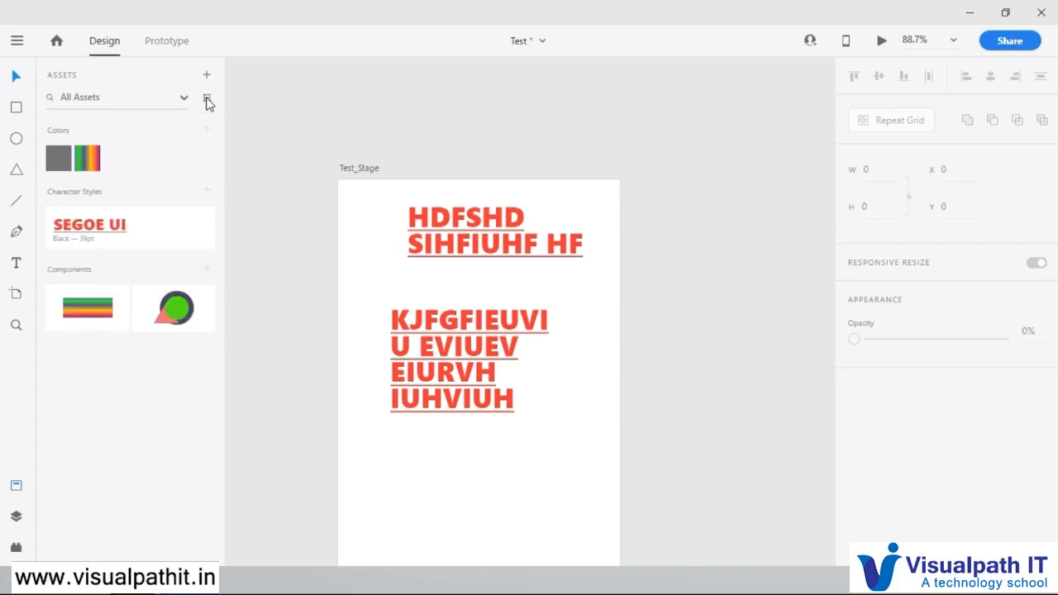
pyautogui.click(207, 100)
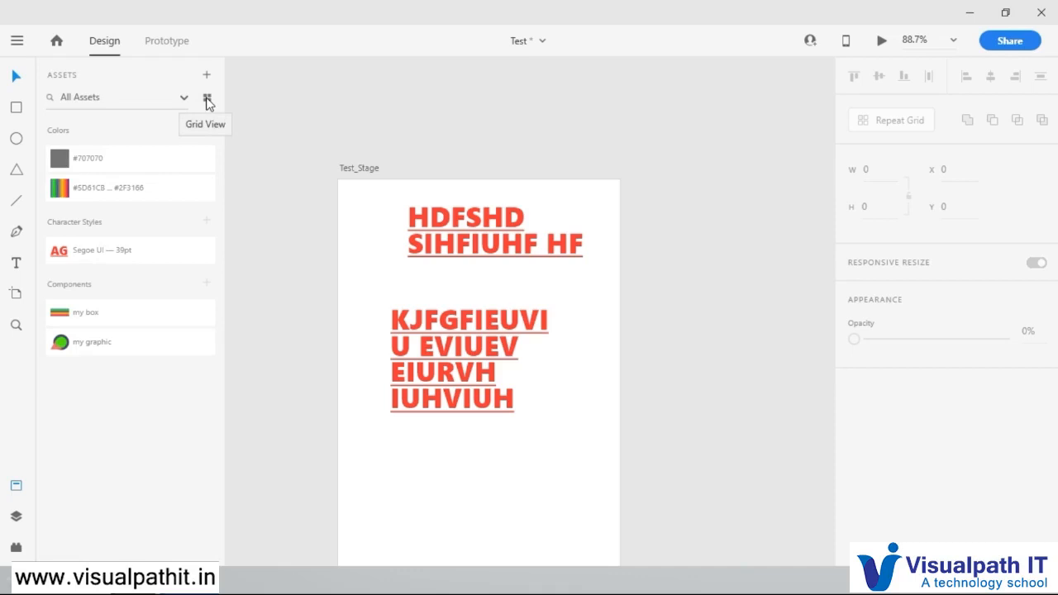
pyautogui.click(16, 487)
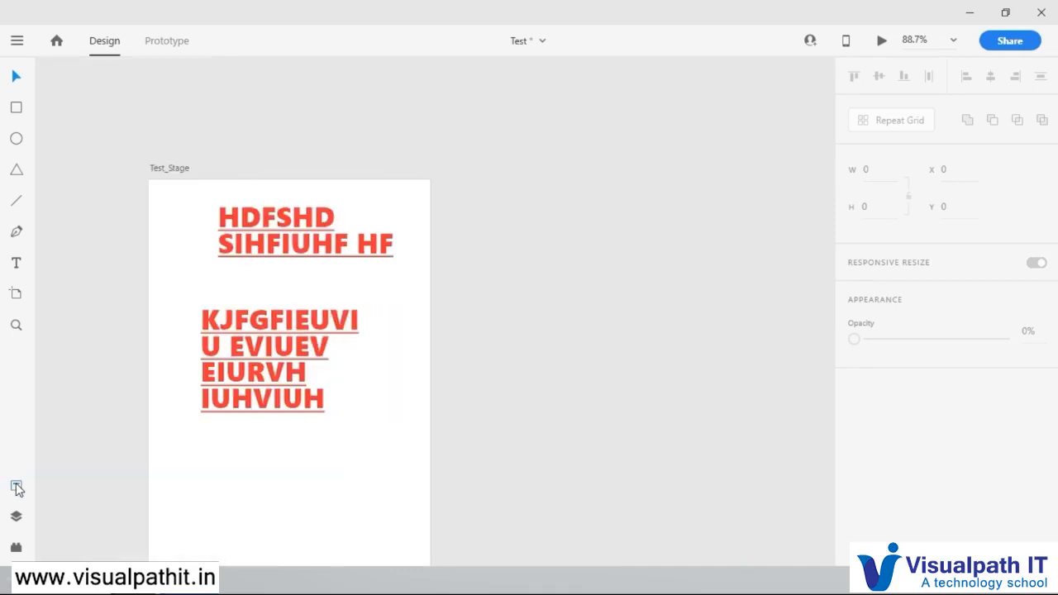
pyautogui.click(17, 489)
pyautogui.click(17, 489)
pyautogui.moveTo(292, 495); pyautogui.dragTo(492, 427)
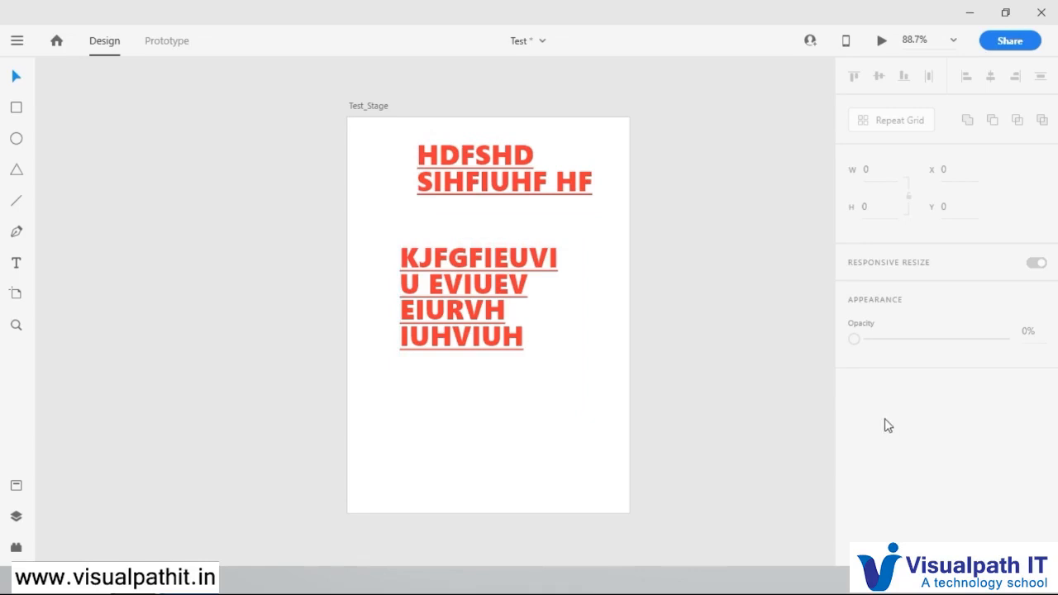
# Step: Align the two-line HDFSHD text to the artboard's horizontal centre and move it below the four-line text
pyautogui.click(510, 267)
pyautogui.scroll(-3, 1008, 415)
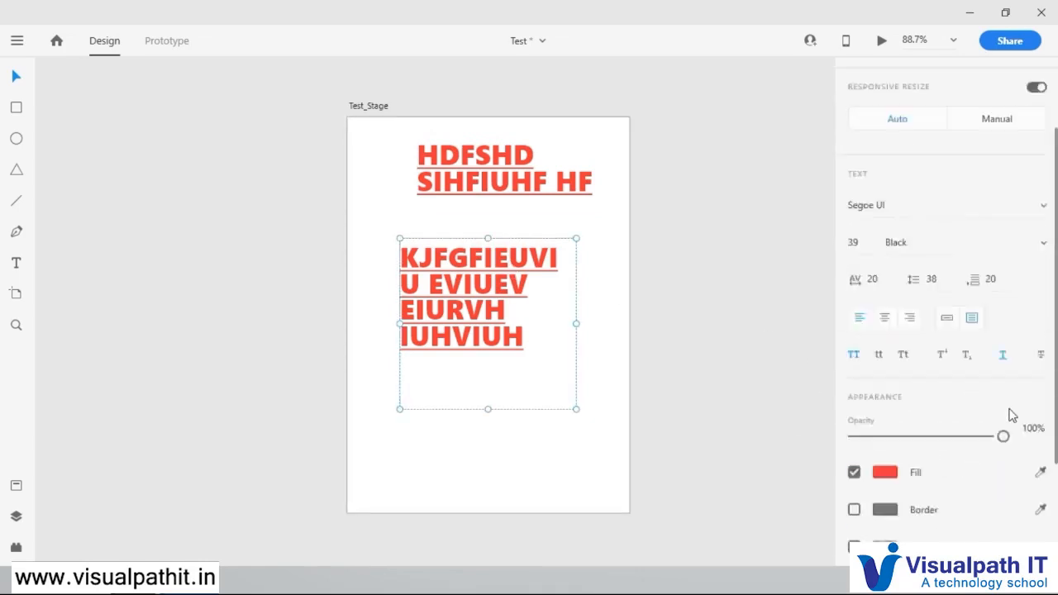
pyautogui.click(508, 184)
pyautogui.moveTo(532, 183); pyautogui.dragTo(515, 188)
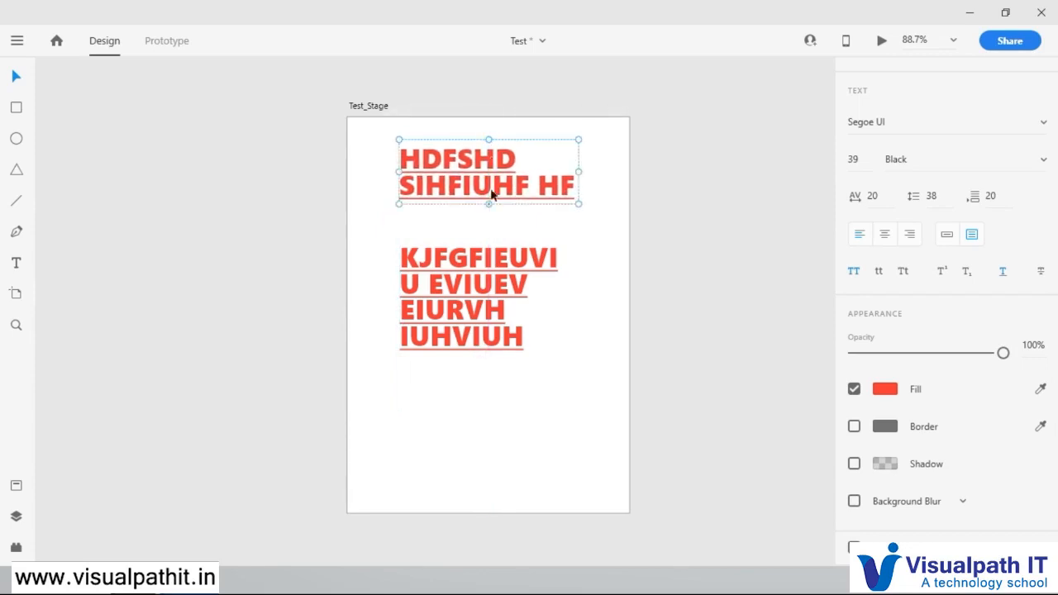
pyautogui.moveTo(489, 184)
pyautogui.mouseDown()
pyautogui.moveTo(480, 180)
pyautogui.moveTo(492, 183)
pyautogui.mouseUp()
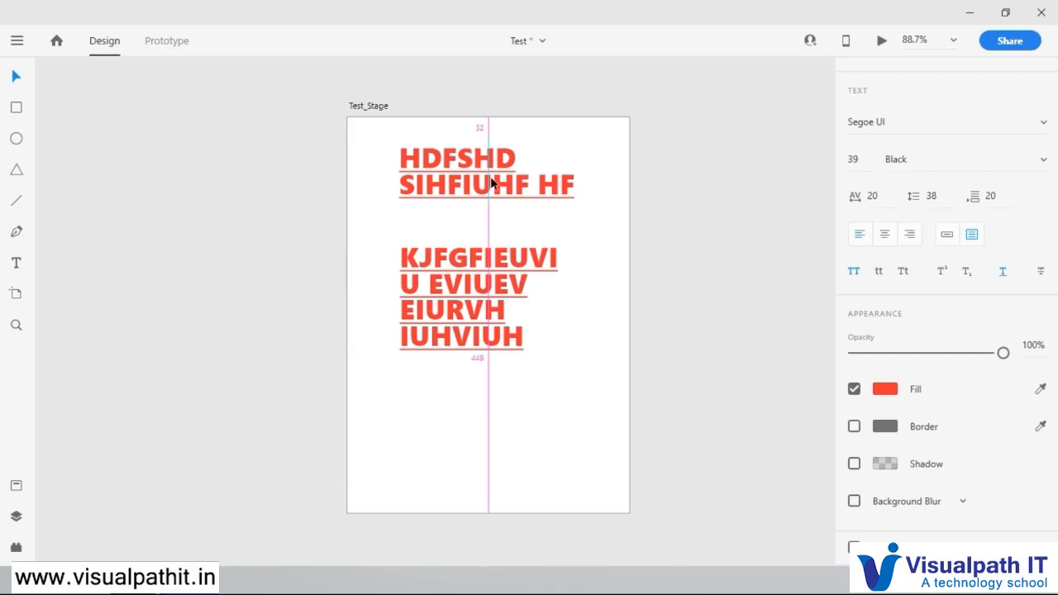
pyautogui.moveTo(491, 182); pyautogui.dragTo(490, 419)
# Step: Move the four-line text to the upper part of the artboard, at about X 62, Y 39
pyautogui.click(436, 337)
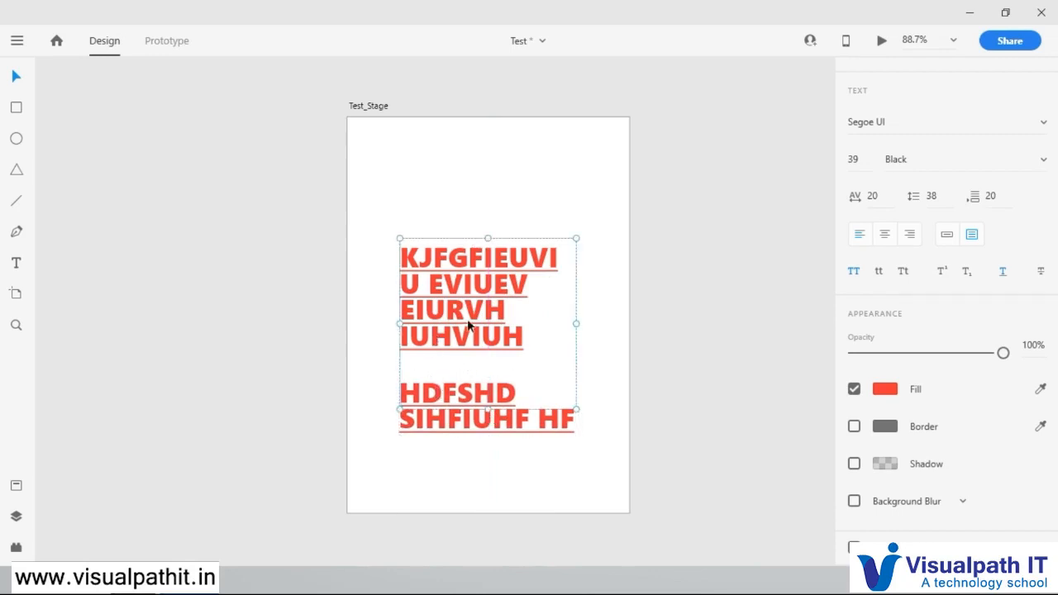
pyautogui.moveTo(500, 276)
pyautogui.mouseDown()
pyautogui.moveTo(517, 217)
pyautogui.moveTo(503, 295)
pyautogui.moveTo(500, 278)
pyautogui.mouseUp()
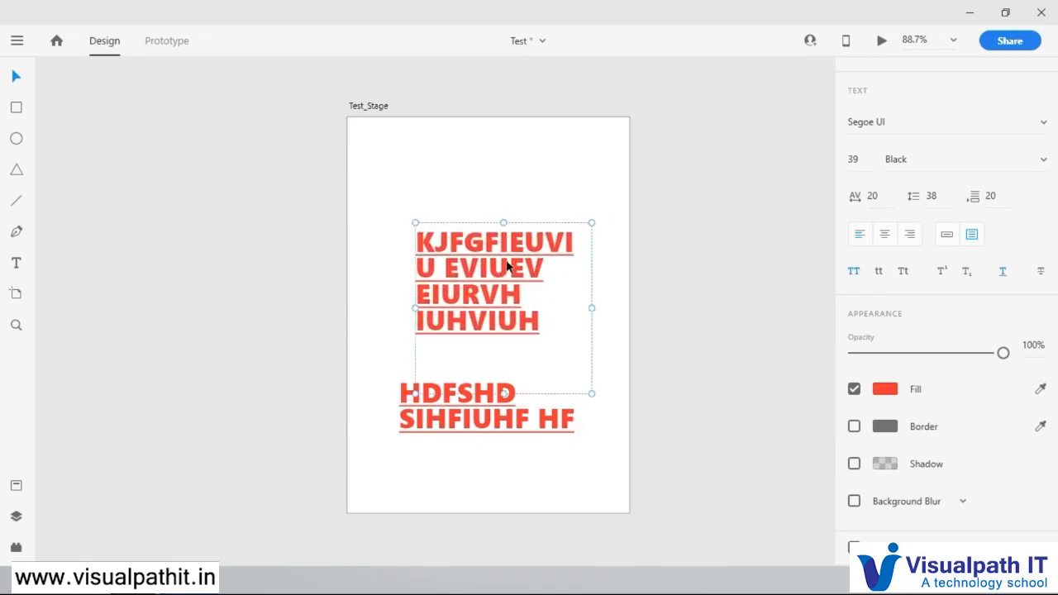
pyautogui.click(625, 162)
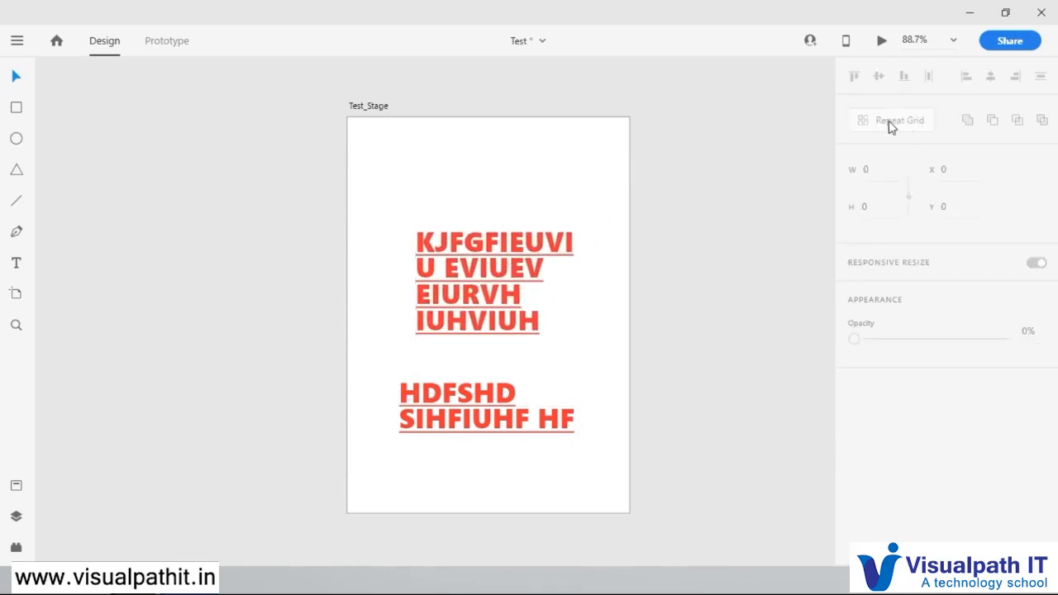
pyautogui.moveTo(504, 267); pyautogui.dragTo(478, 189)
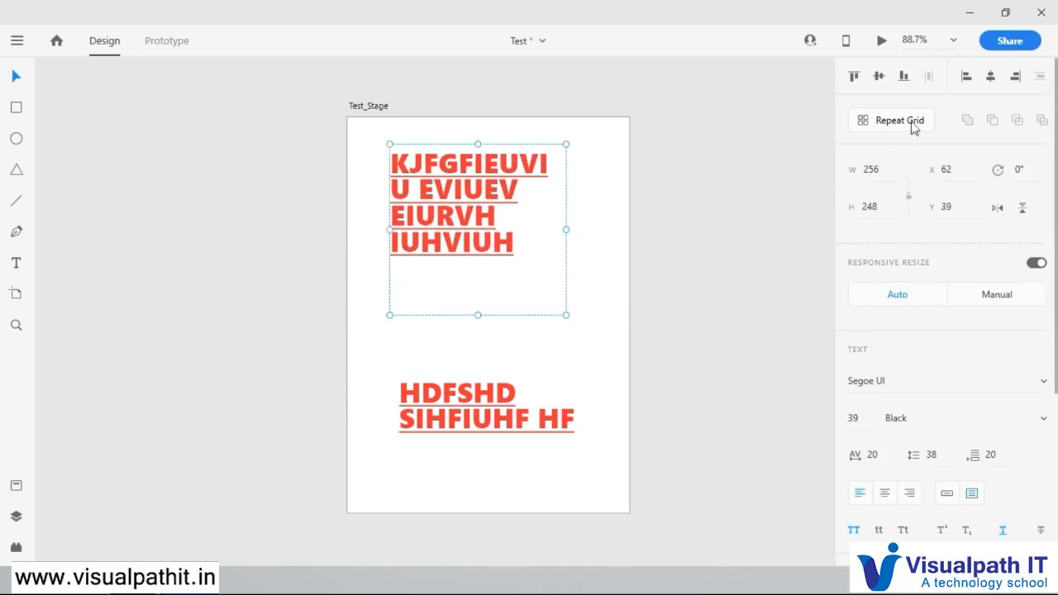
# Step: Turn the four-line text into a repeat grid about 458 wide and 426 high, tightening the spacing between its rows
pyautogui.click(886, 124)
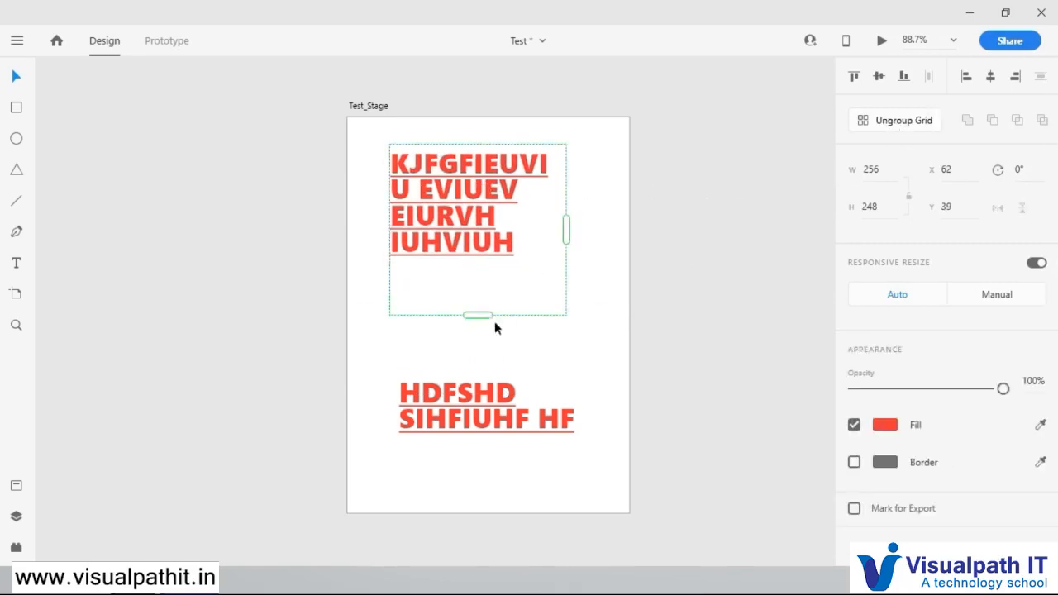
pyautogui.moveTo(479, 317); pyautogui.dragTo(478, 366)
pyautogui.moveTo(568, 187); pyautogui.dragTo(703, 186)
pyautogui.moveTo(610, 185); pyautogui.dragTo(614, 130)
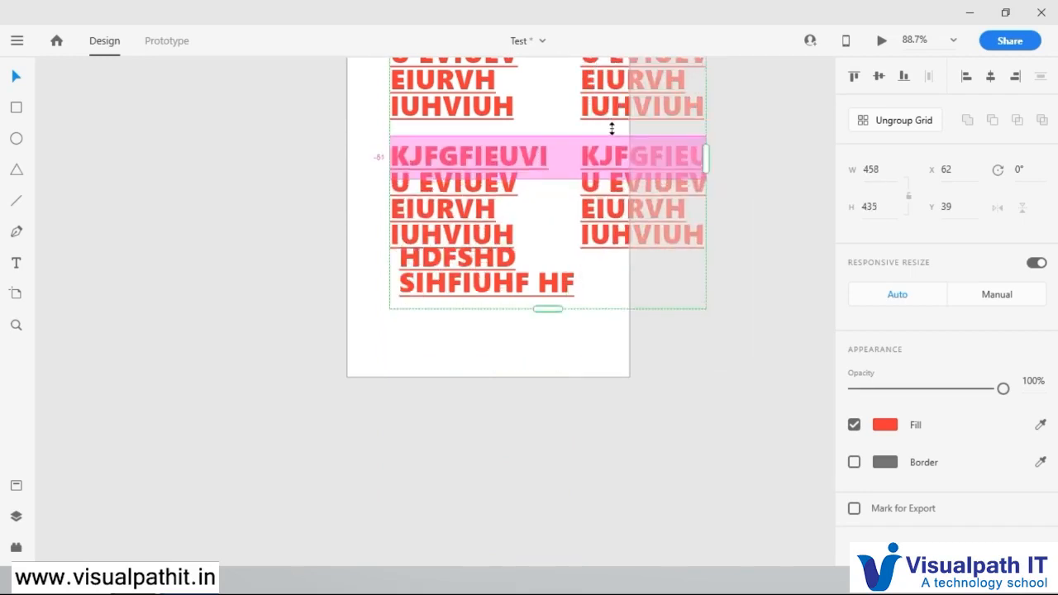
pyautogui.click(759, 167)
pyautogui.scroll(-1, 532, 224)
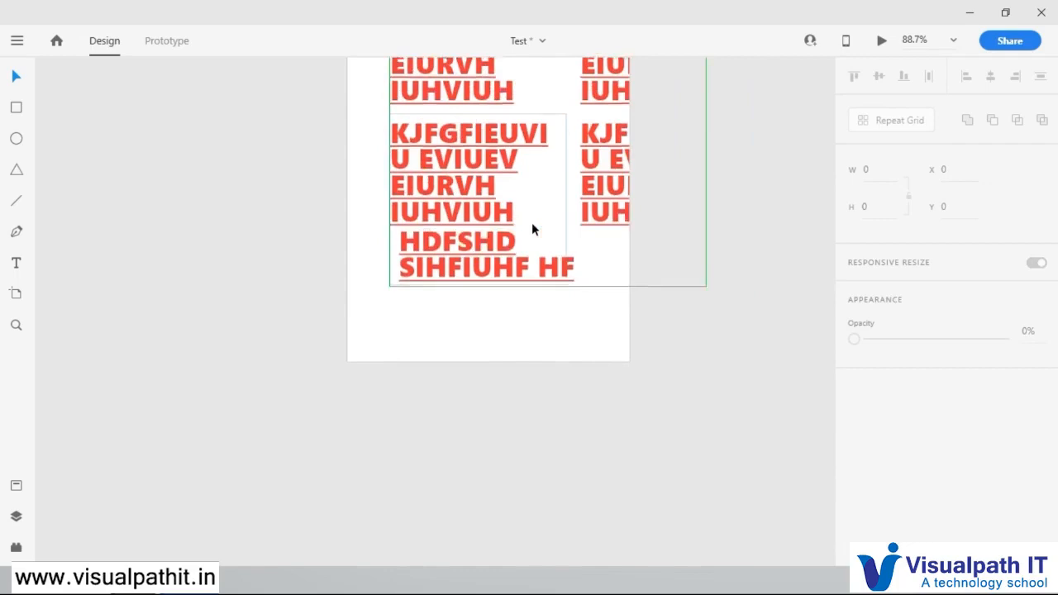
# Step: Move the repeat grid to about X 30, Y 0 on the artboard and deselect it
pyautogui.scroll(2, 533, 224)
pyautogui.scroll(1, 532, 223)
pyautogui.click(484, 207)
pyautogui.moveTo(484, 207); pyautogui.dragTo(466, 178)
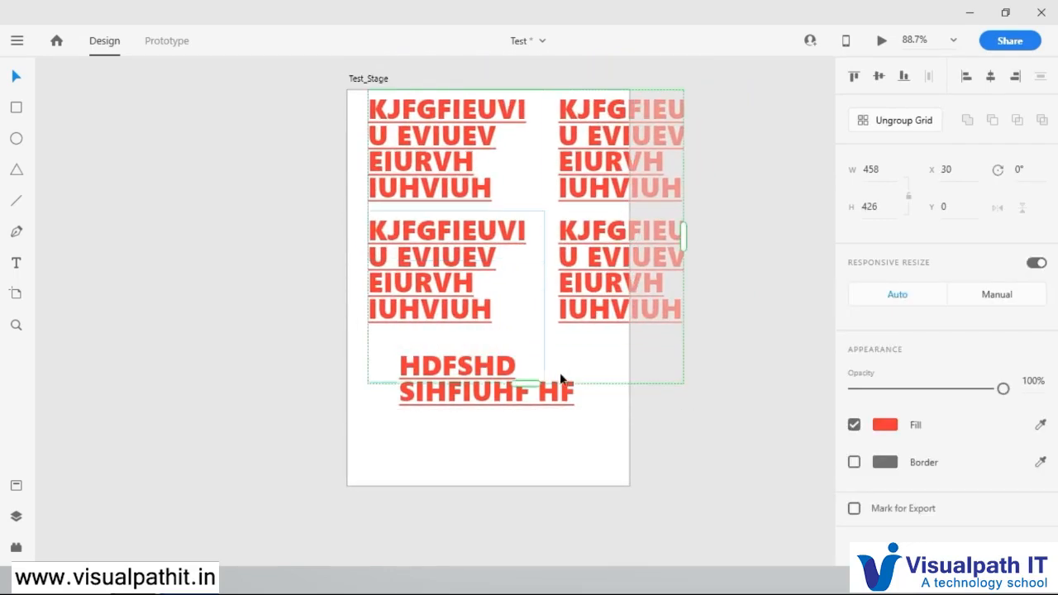
pyautogui.click(515, 406)
pyautogui.click(518, 421)
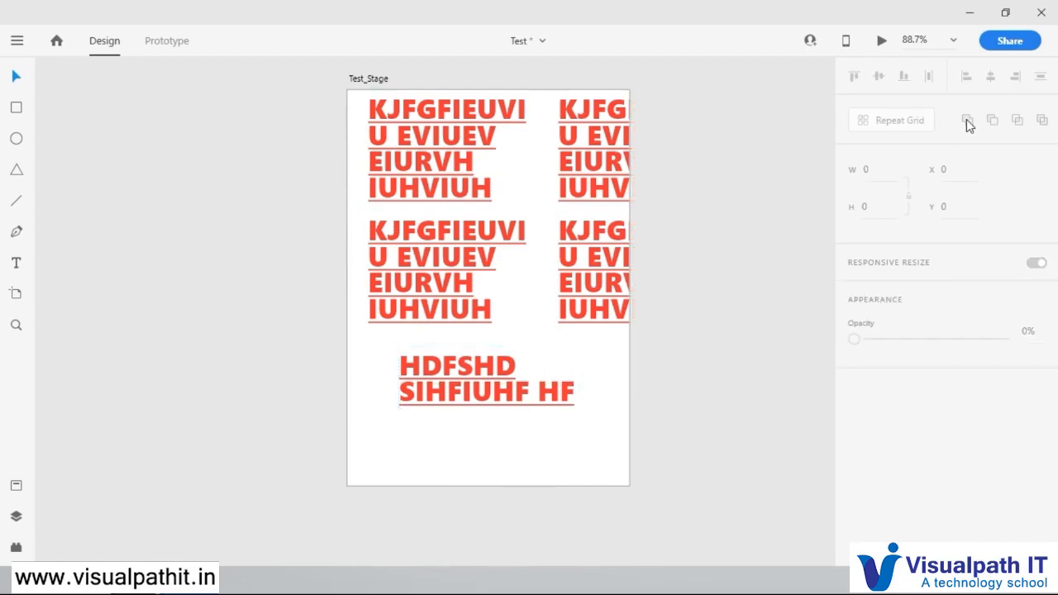
# Step: Delete the repeat grid and the remaining two-line text to empty the artboard
pyautogui.click(609, 237)
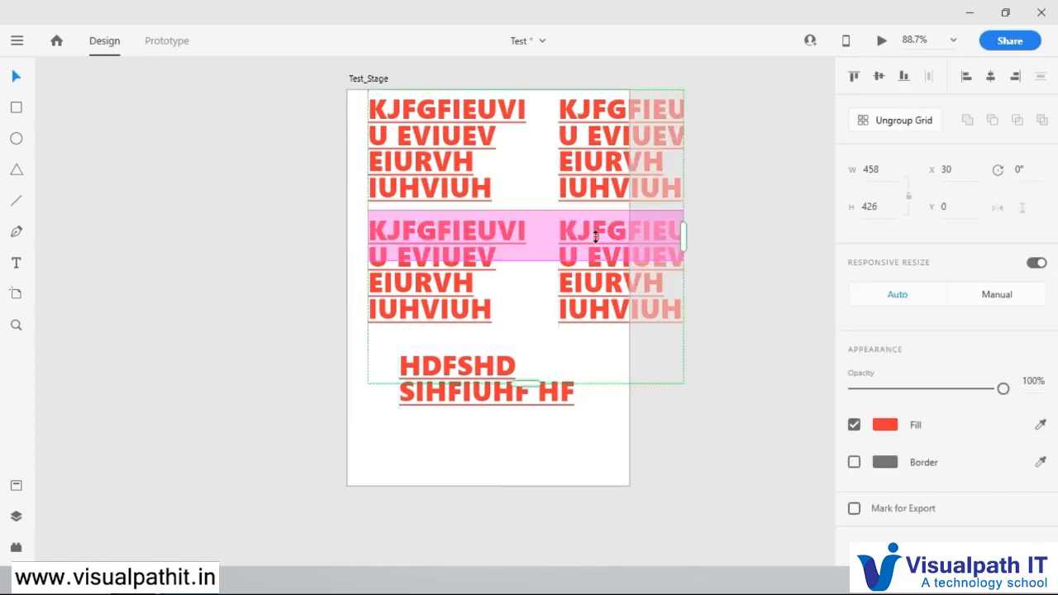
pyautogui.press('Delete')
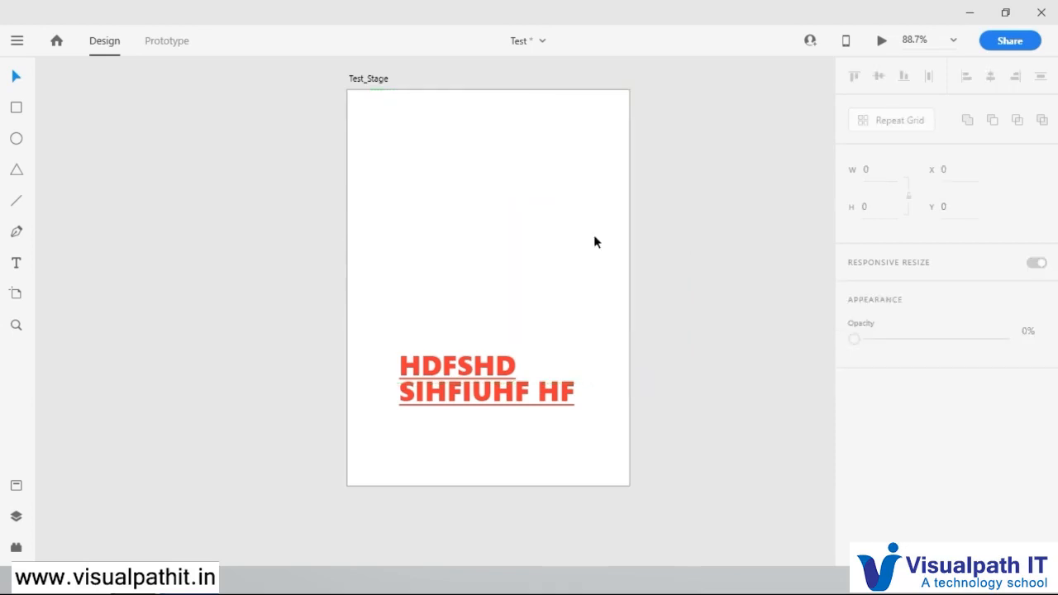
pyautogui.moveTo(465, 382); pyautogui.dragTo(440, 135)
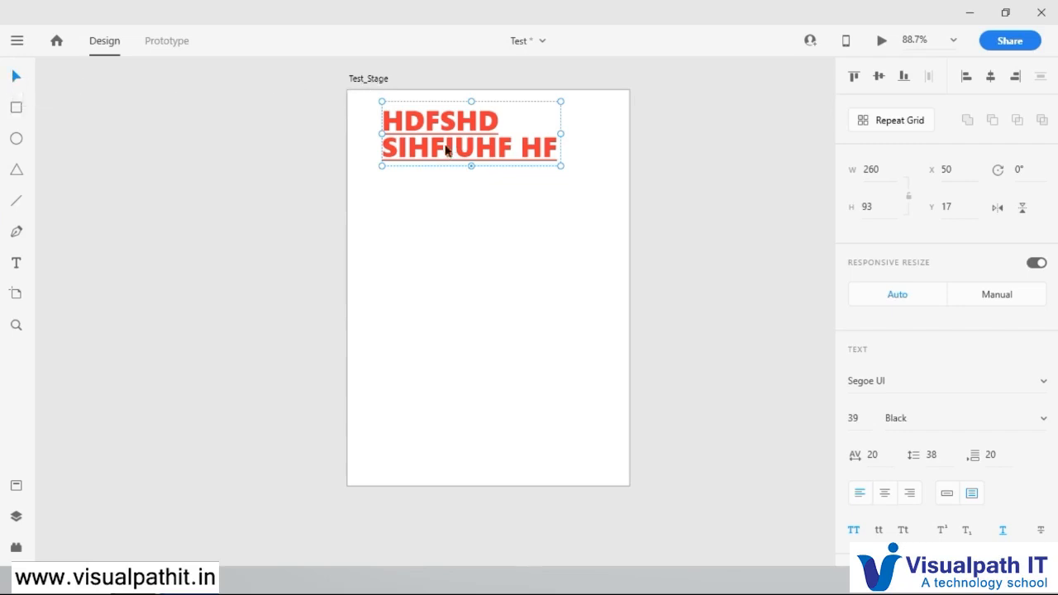
pyautogui.press('Delete')
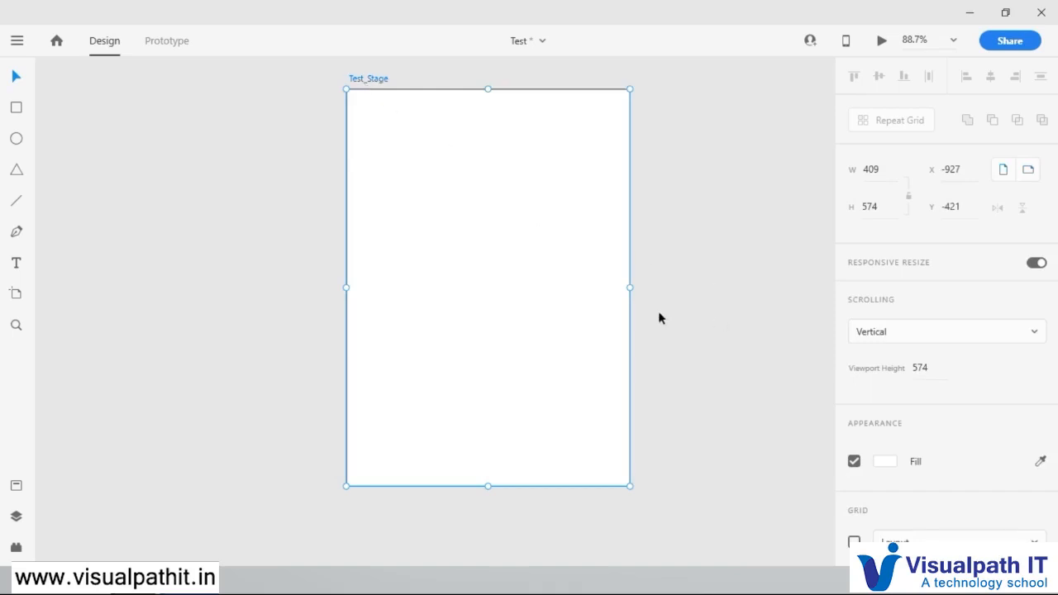
# Step: Narrow the Test_Stage artboard to about 254 wide and turn on its grid with the Layout type
pyautogui.moveTo(628, 287); pyautogui.dragTo(522, 267)
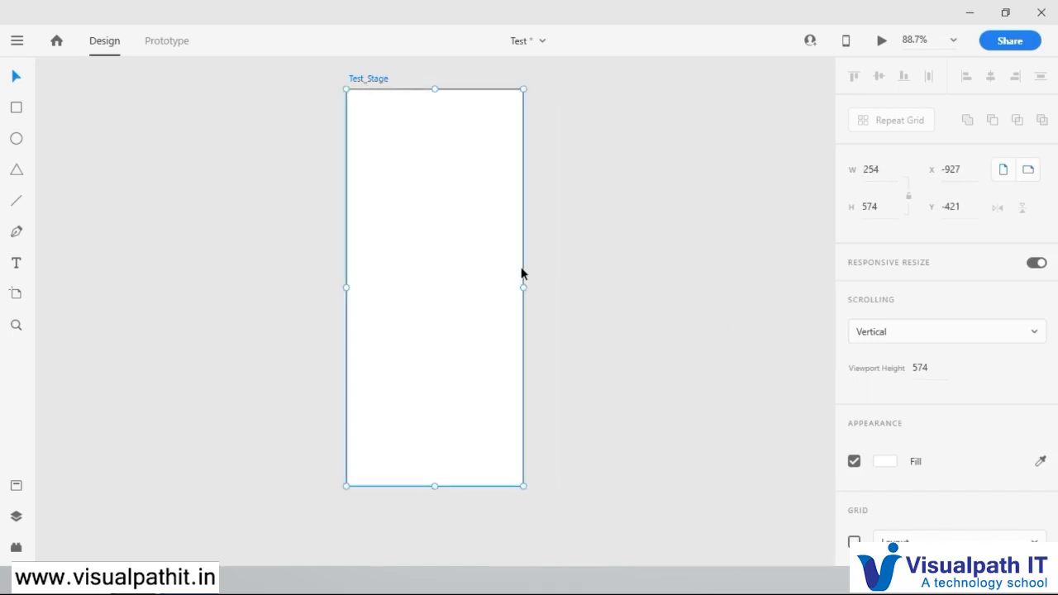
pyautogui.scroll(-1, 990, 449)
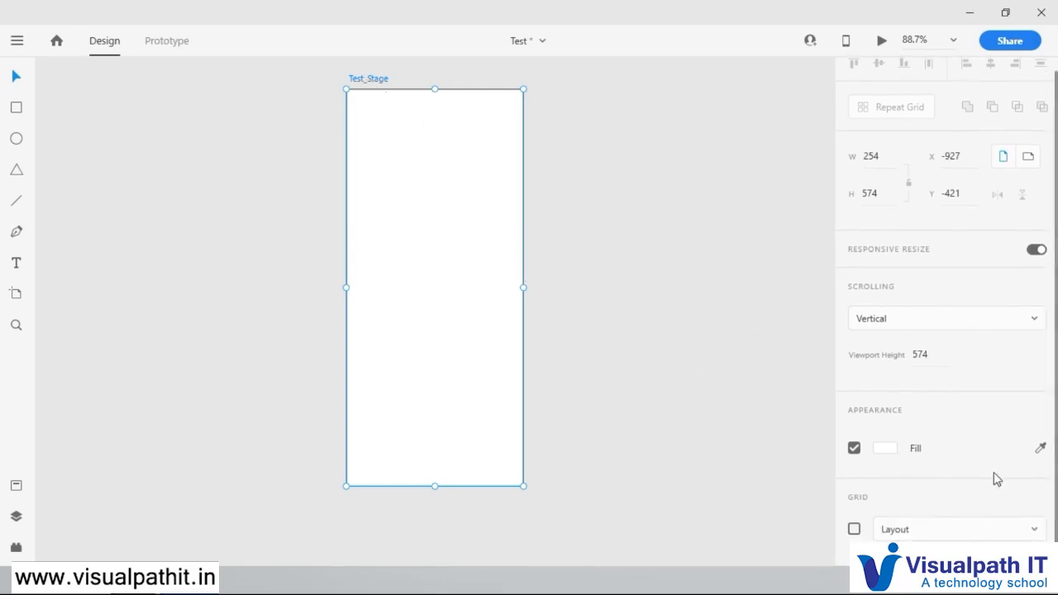
pyautogui.click(856, 530)
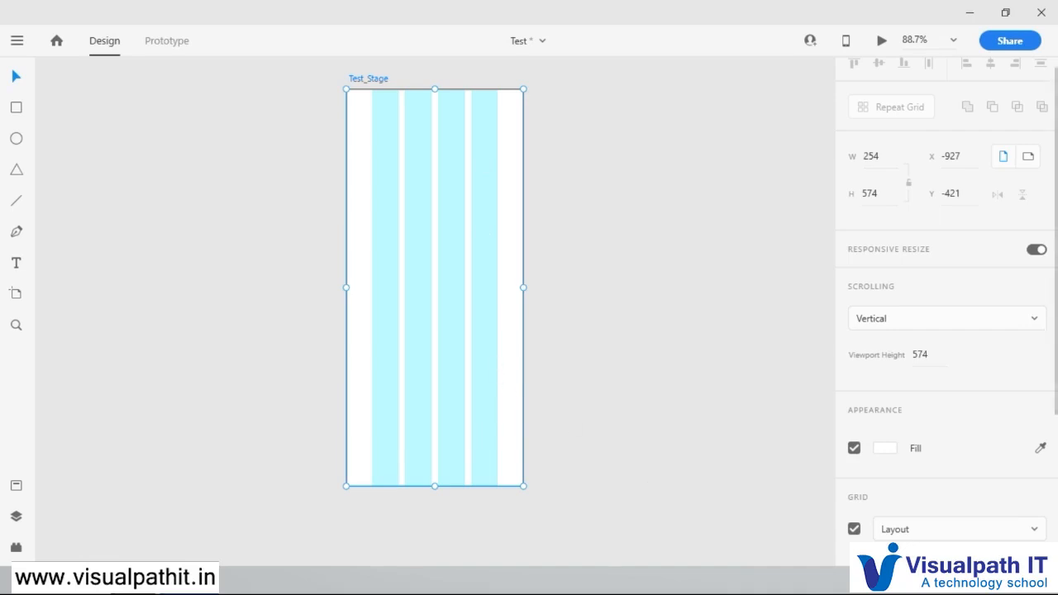
pyautogui.scroll(-5, 905, 381)
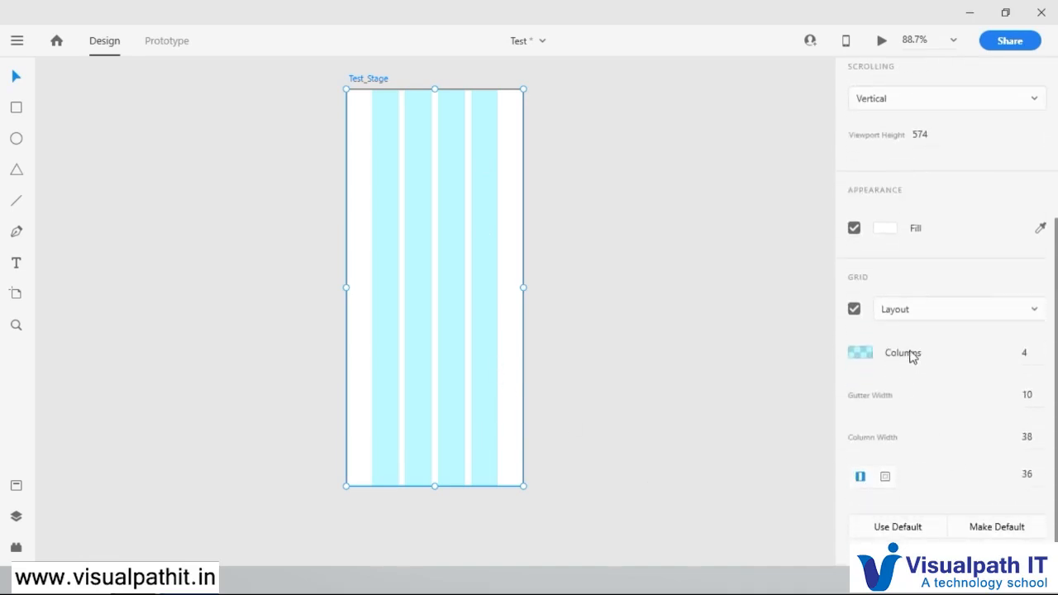
pyautogui.click(1035, 309)
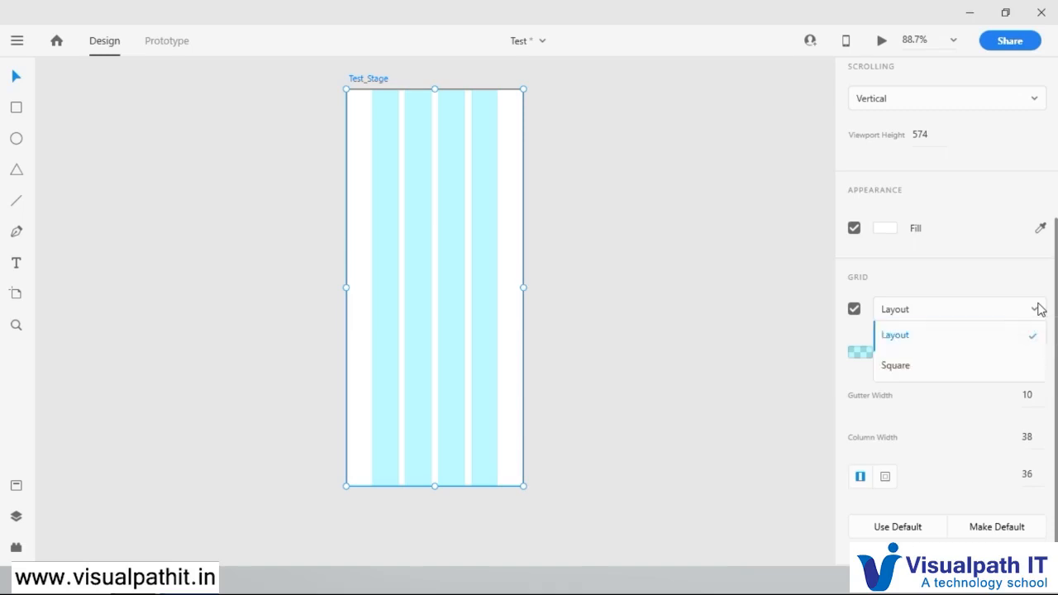
pyautogui.click(907, 336)
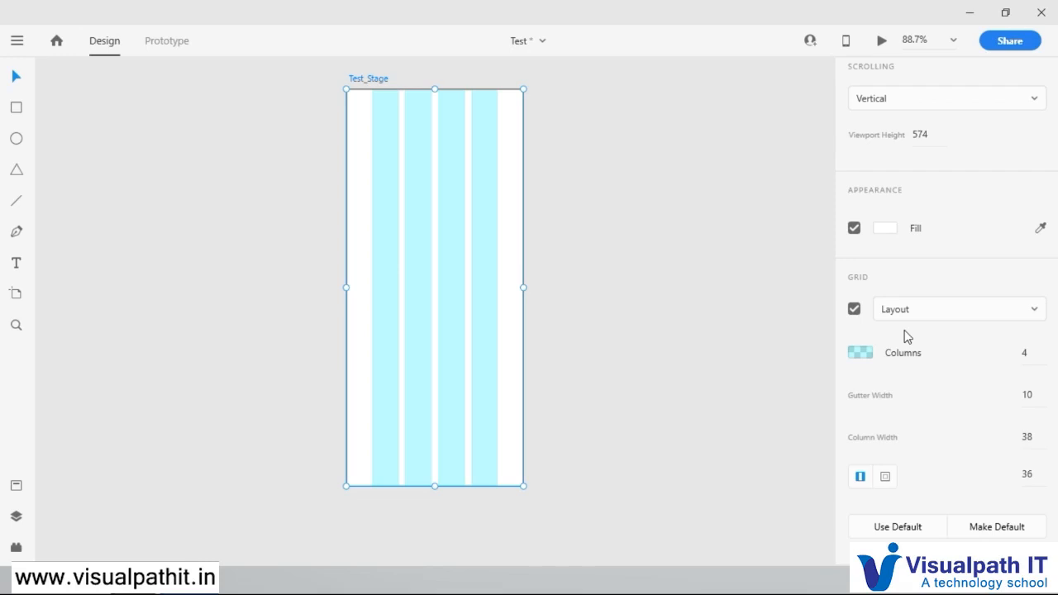
# Step: Lighten the grid's column colour to #9EF8F8 and try to set the number of columns to 12
pyautogui.click(860, 353)
pyautogui.moveTo(739, 312); pyautogui.dragTo(676, 251)
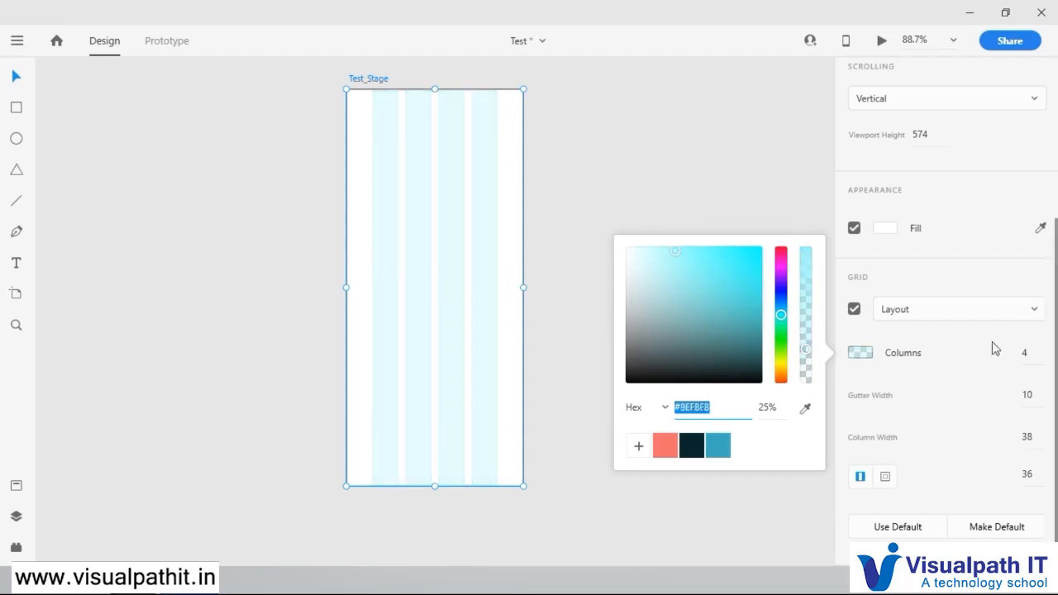
pyautogui.click(1032, 353)
pyautogui.click(1034, 353)
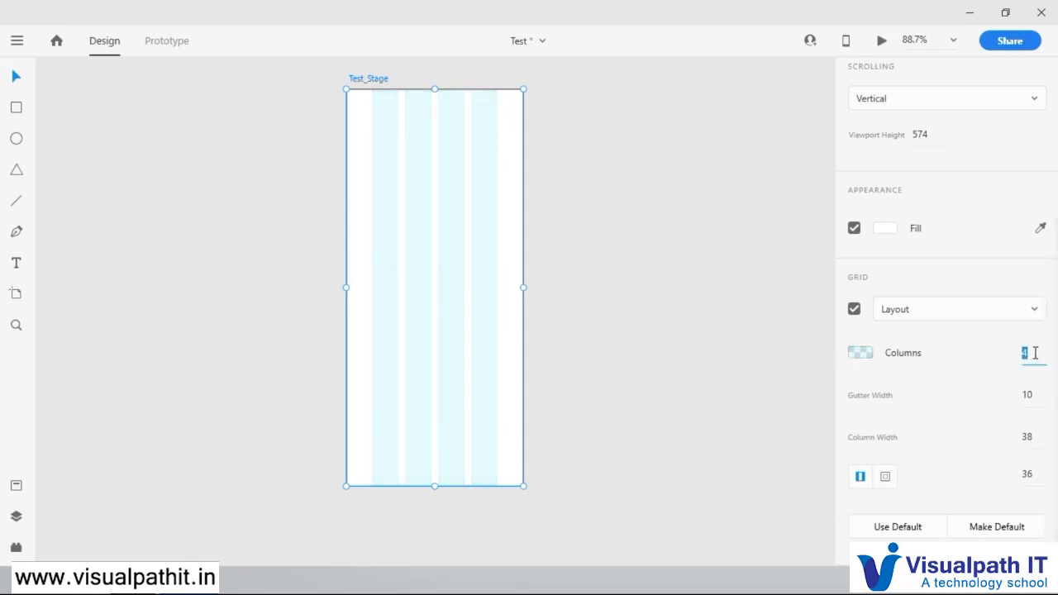
pyautogui.write('12')
pyautogui.press('Return')
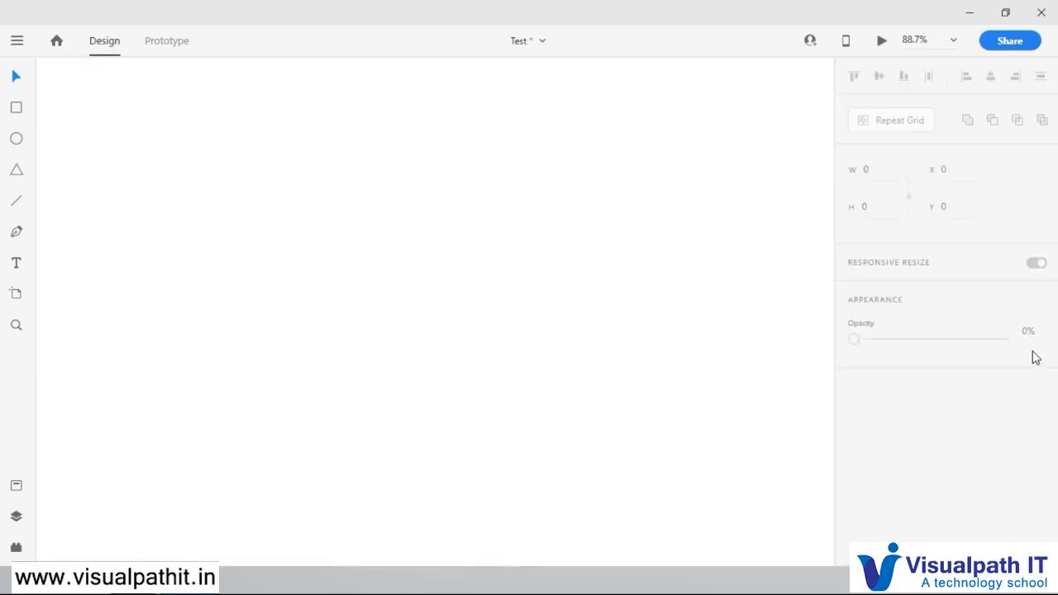
# Step: Add an iPhone X/XS artboard and turn on its layout grid
pyautogui.click(17, 294)
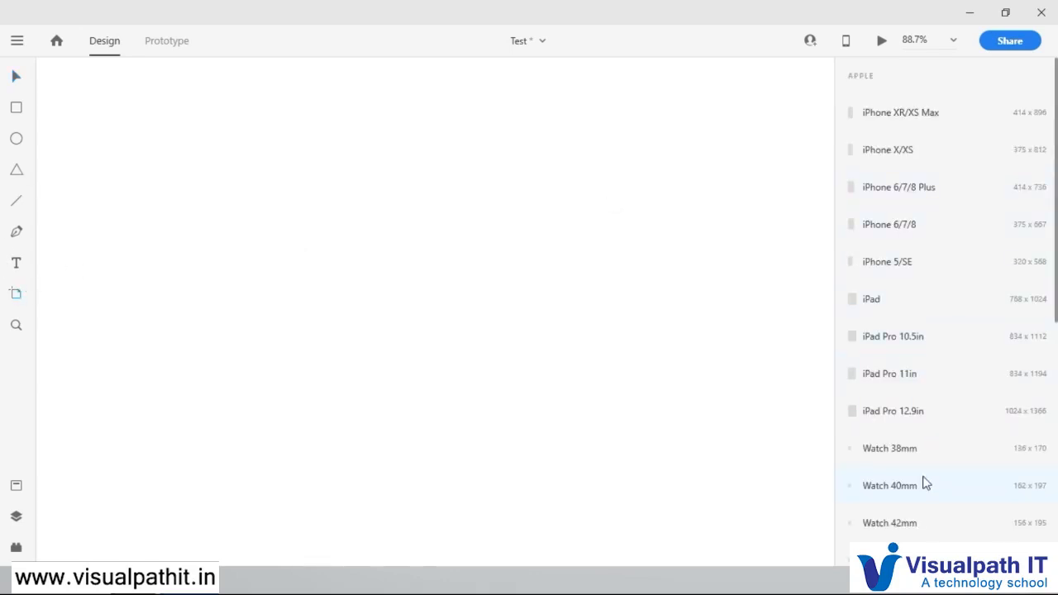
pyautogui.click(893, 149)
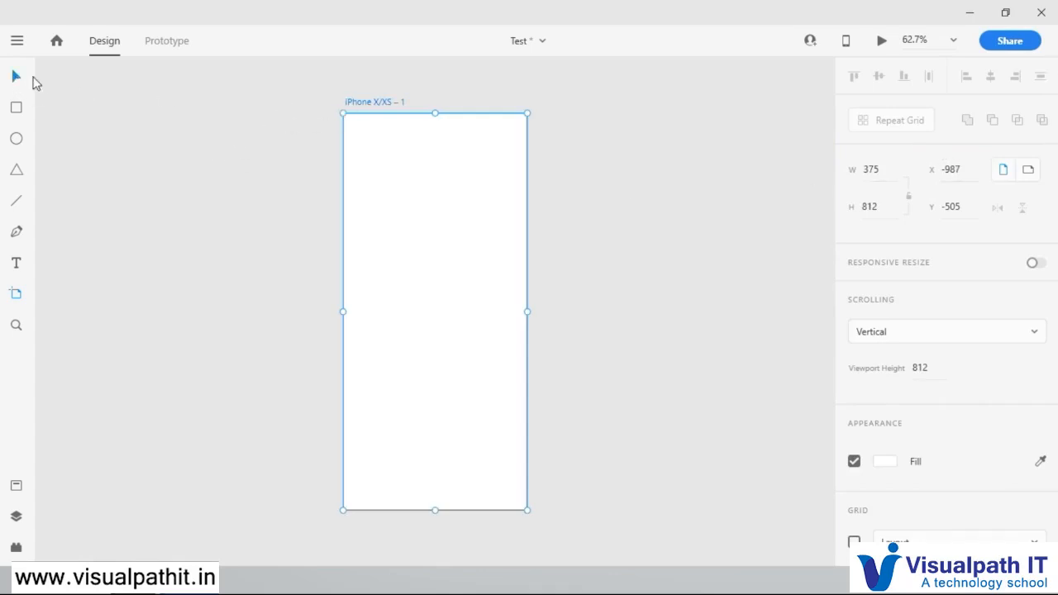
pyautogui.scroll(-1, 910, 509)
pyautogui.click(854, 529)
pyautogui.scroll(-3, 945, 522)
# Step: Try several column counts for the new artboard's layout grid, ending at 3 columns
pyautogui.click(1025, 353)
pyautogui.write('7')
pyautogui.press('Return')
pyautogui.press('Down')
pyautogui.press('Down')
pyautogui.press('Down')
pyautogui.press('Down')
pyautogui.press('Down')
pyautogui.press('Down')
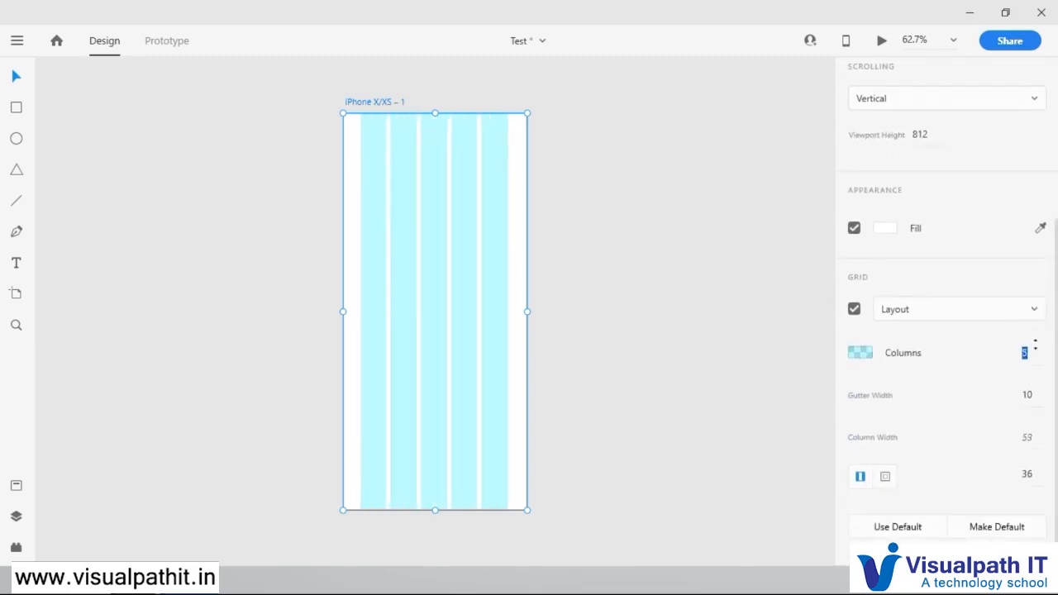
pyautogui.press('Up')
pyautogui.press('Up')
pyautogui.press('Up')
pyautogui.press('Down')
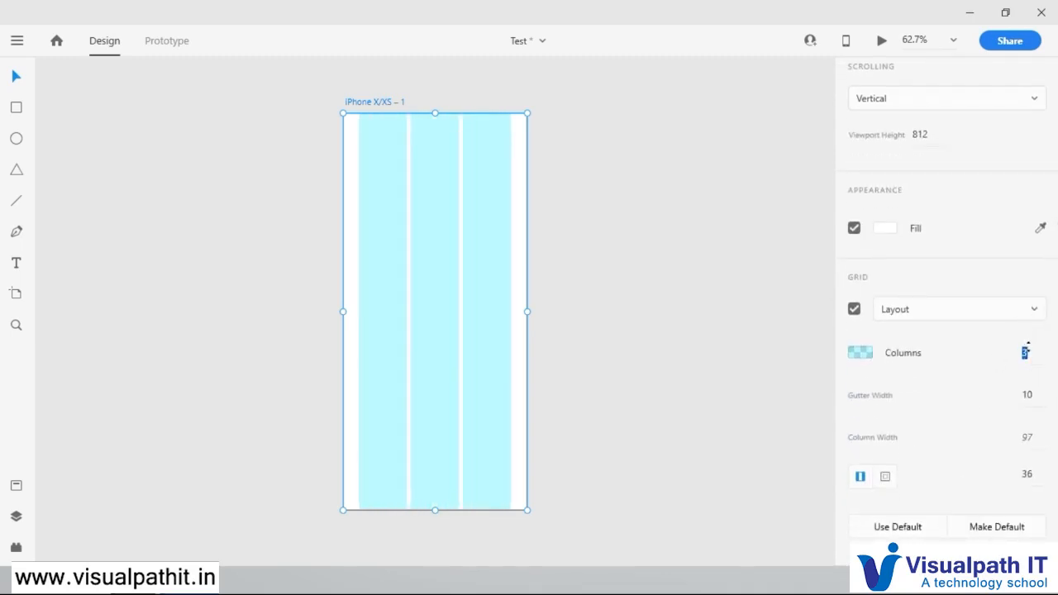
# Step: Set the layout grid to 2 columns, adjust the column spacing to a gutter width of 17, and reduce the side margins to 16
pyautogui.press('Down')
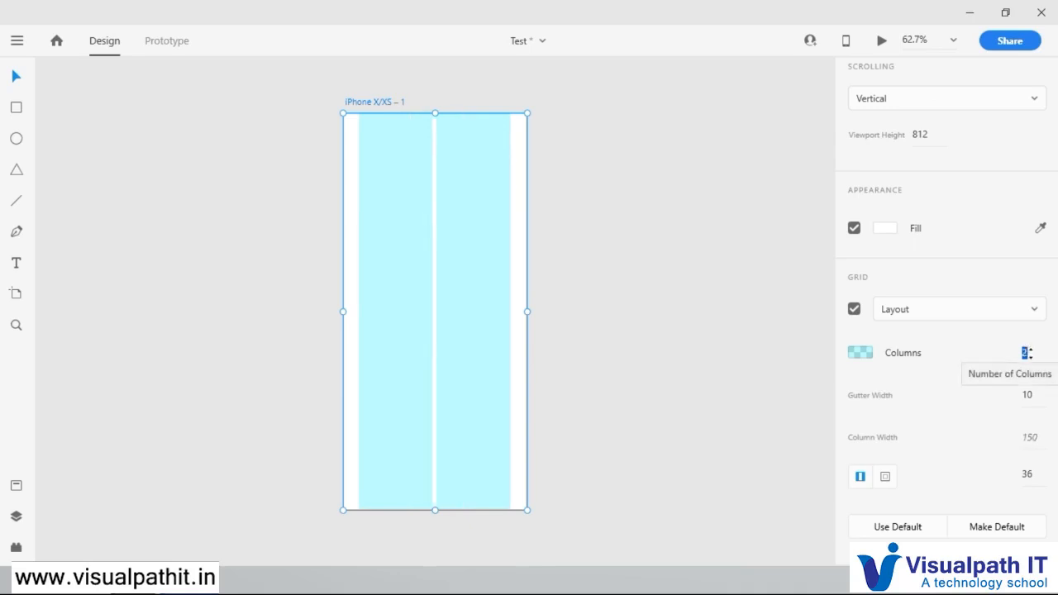
pyautogui.press('Return')
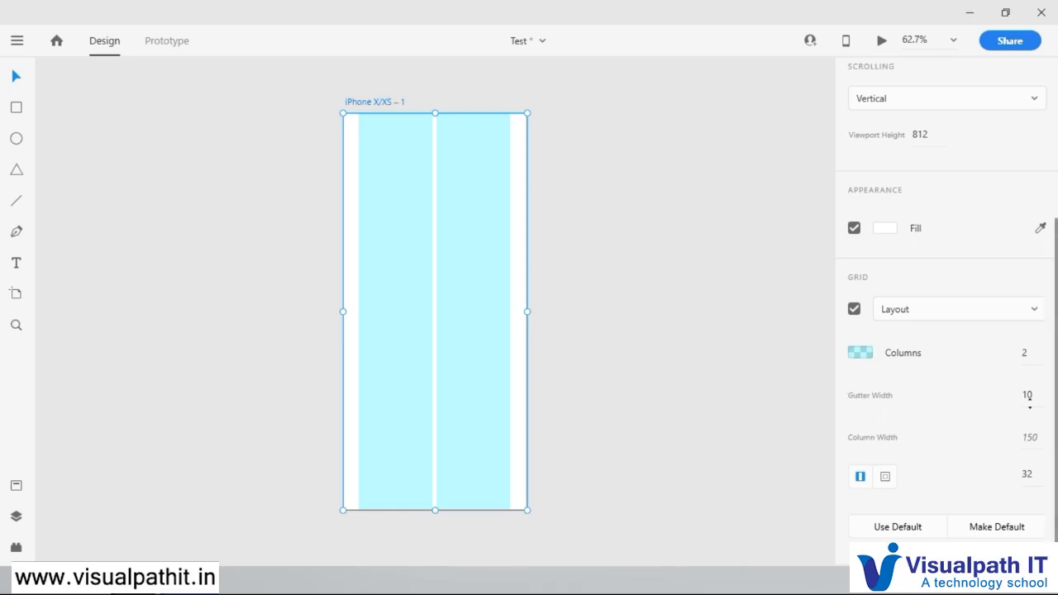
pyautogui.moveTo(1031, 396); pyautogui.dragTo(1039, 312)
pyautogui.moveTo(1044, 244); pyautogui.dragTo(1050, 199)
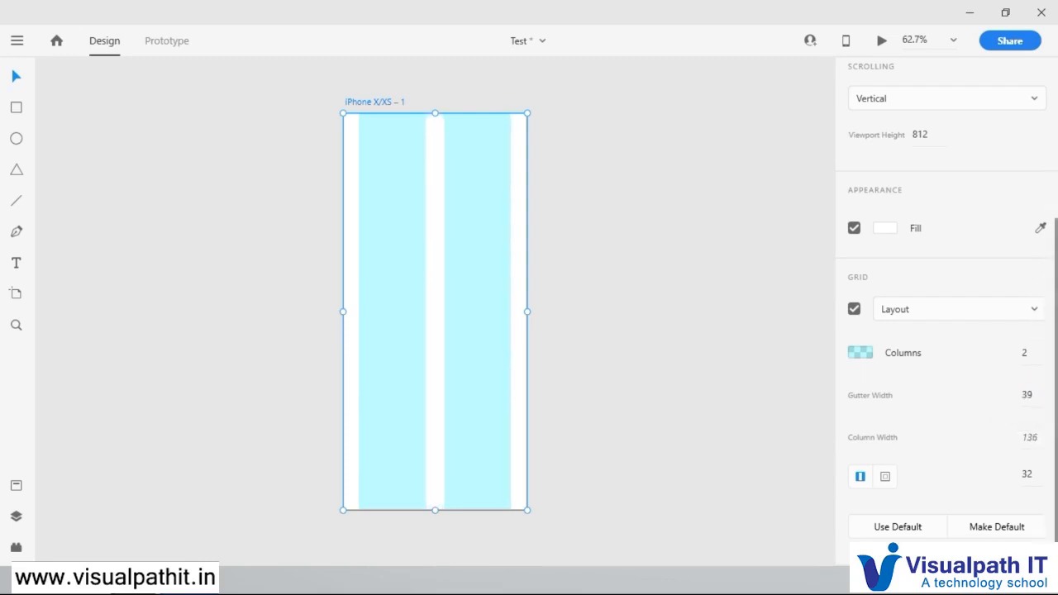
pyautogui.moveTo(1030, 435); pyautogui.dragTo(1018, 343)
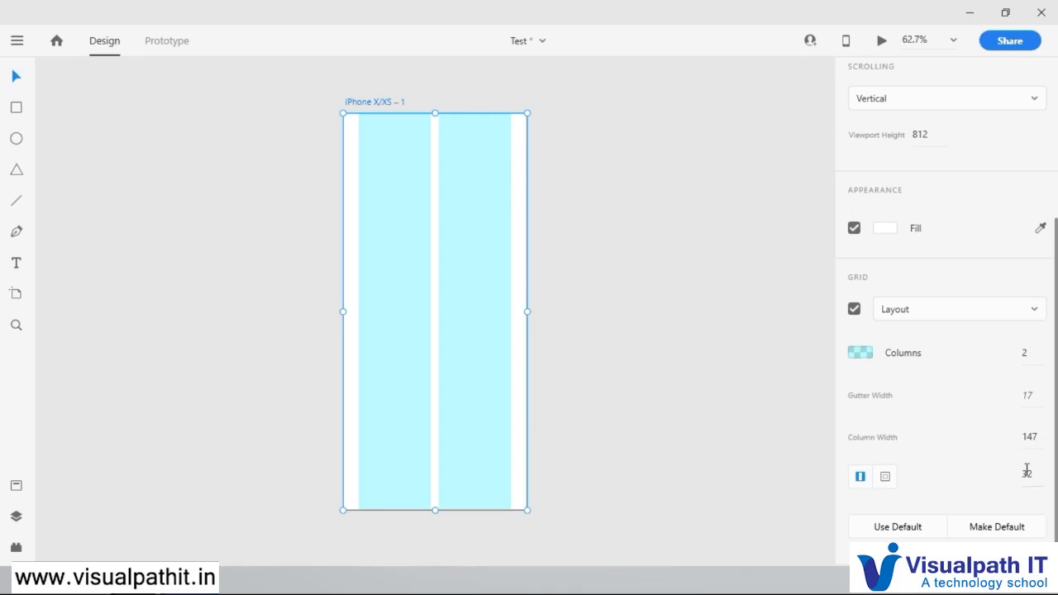
pyautogui.moveTo(1032, 473)
pyautogui.mouseDown()
pyautogui.moveTo(1027, 488)
pyautogui.moveTo(1028, 460)
pyautogui.mouseUp()
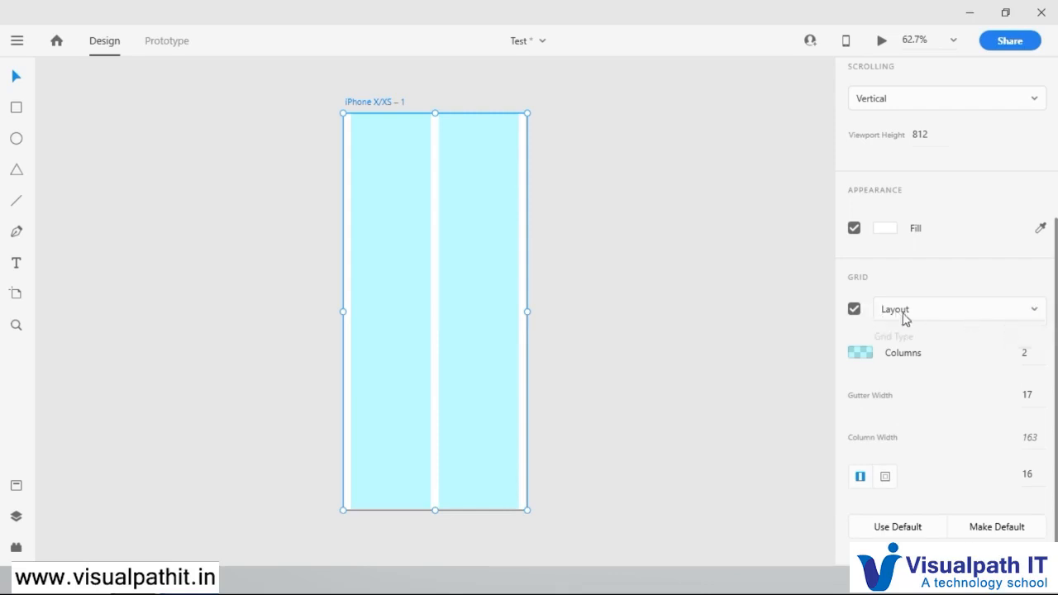
# Step: Switch the iPhone X/XS artboard's grid type to Square and enlarge the square size to 28
pyautogui.click(1001, 314)
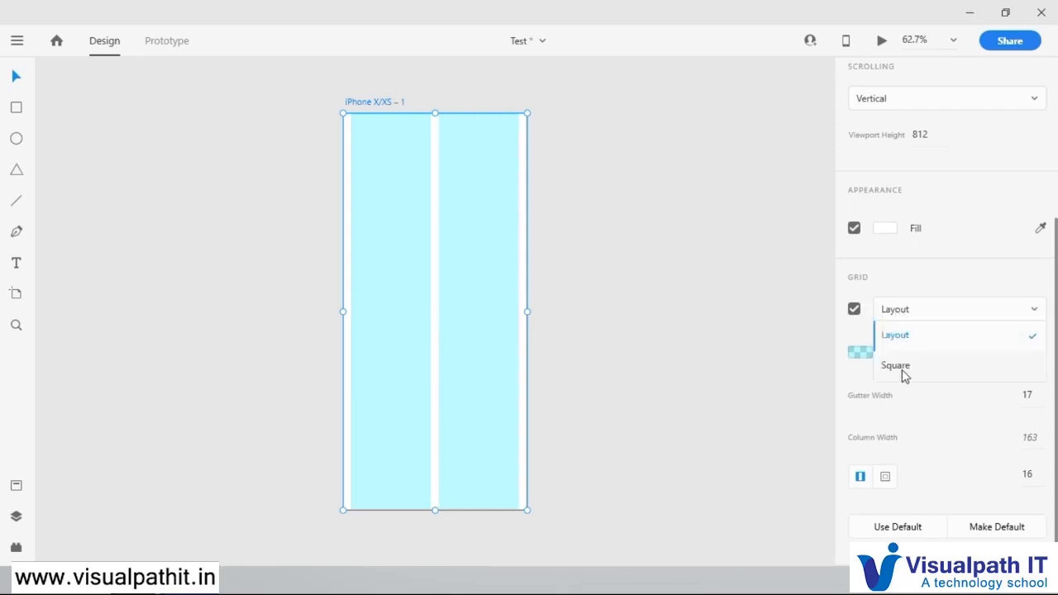
pyautogui.click(901, 371)
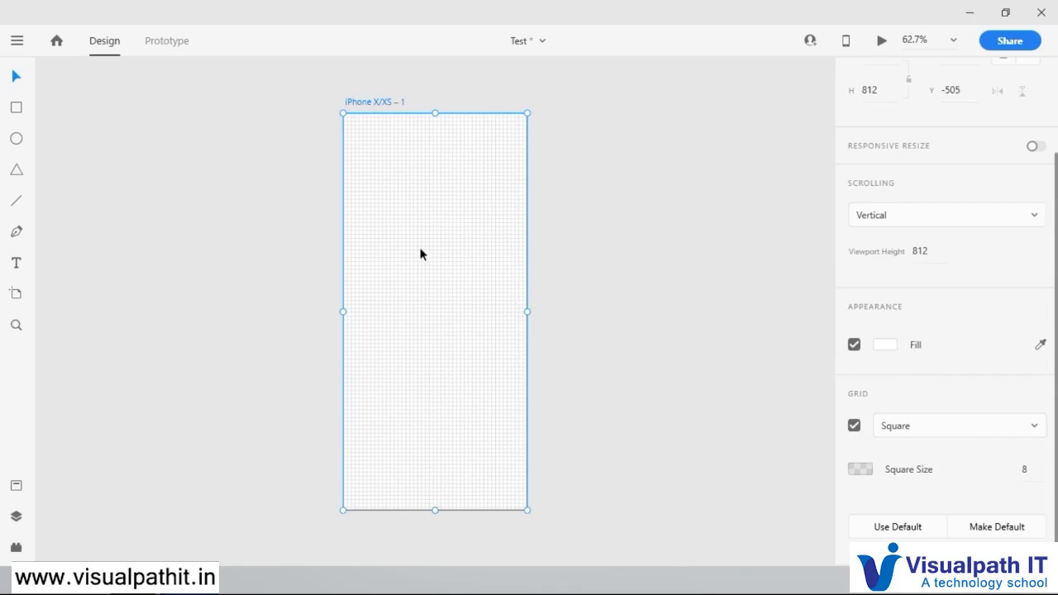
pyautogui.scroll(5, 398, 228)
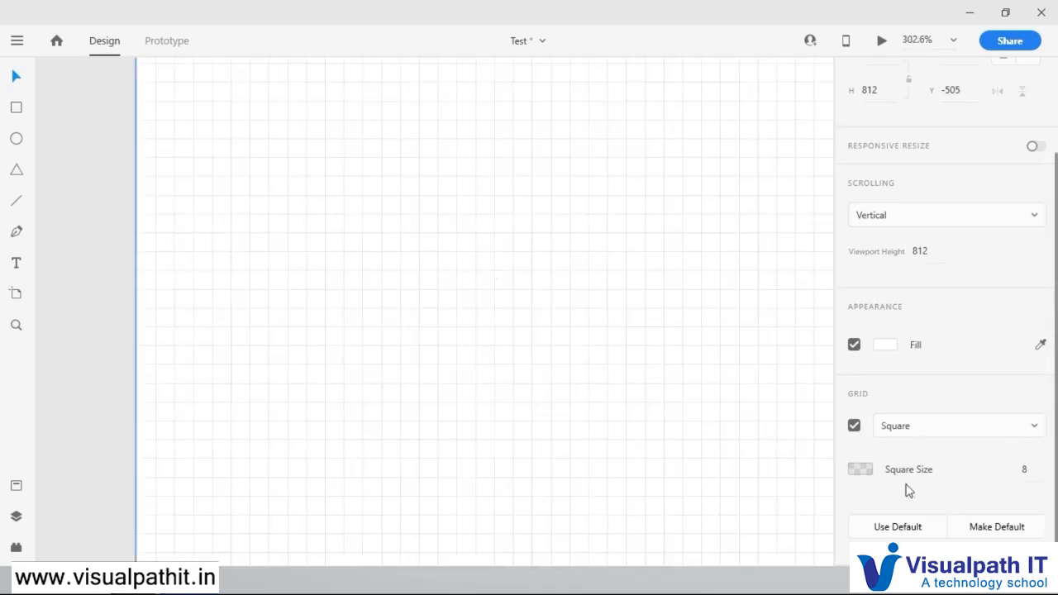
pyautogui.moveTo(1027, 470); pyautogui.dragTo(1023, 339)
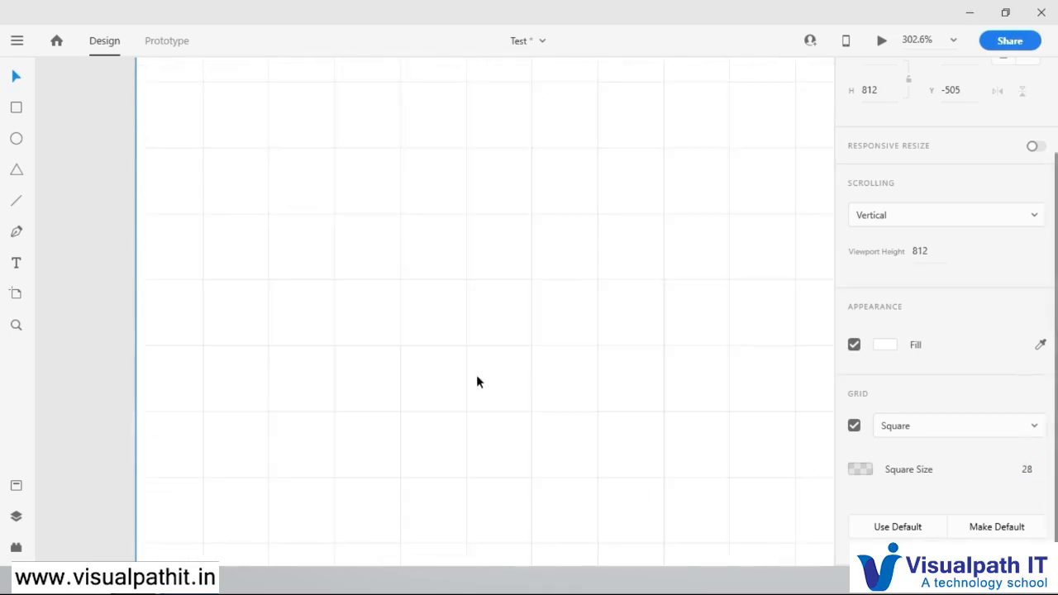
pyautogui.scroll(-5, 476, 375)
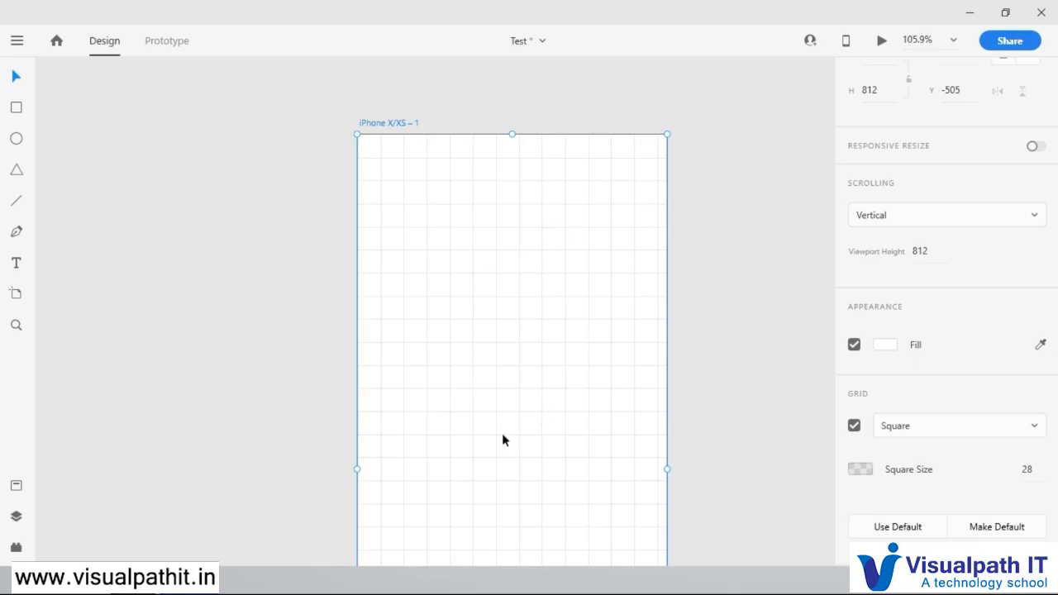
pyautogui.scroll(-5, 502, 433)
pyautogui.scroll(-3, 488, 385)
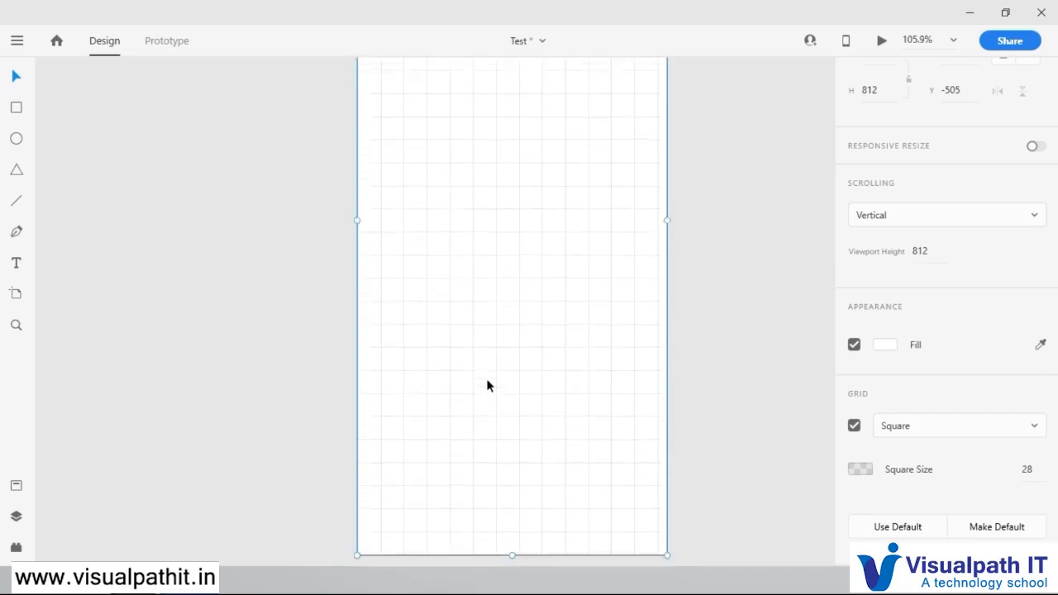
pyautogui.scroll(3, 501, 377)
pyautogui.scroll(5, 496, 379)
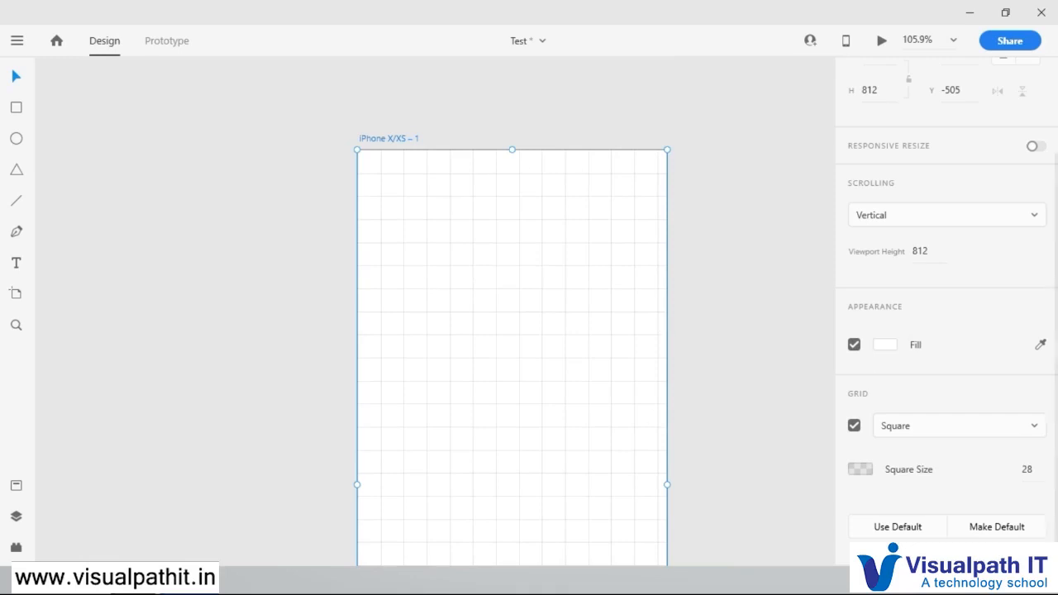
# Step: Recolour the square grid's lines to red #F83333 and deselect the artboard
pyautogui.click(860, 469)
pyautogui.moveTo(701, 401); pyautogui.dragTo(698, 341)
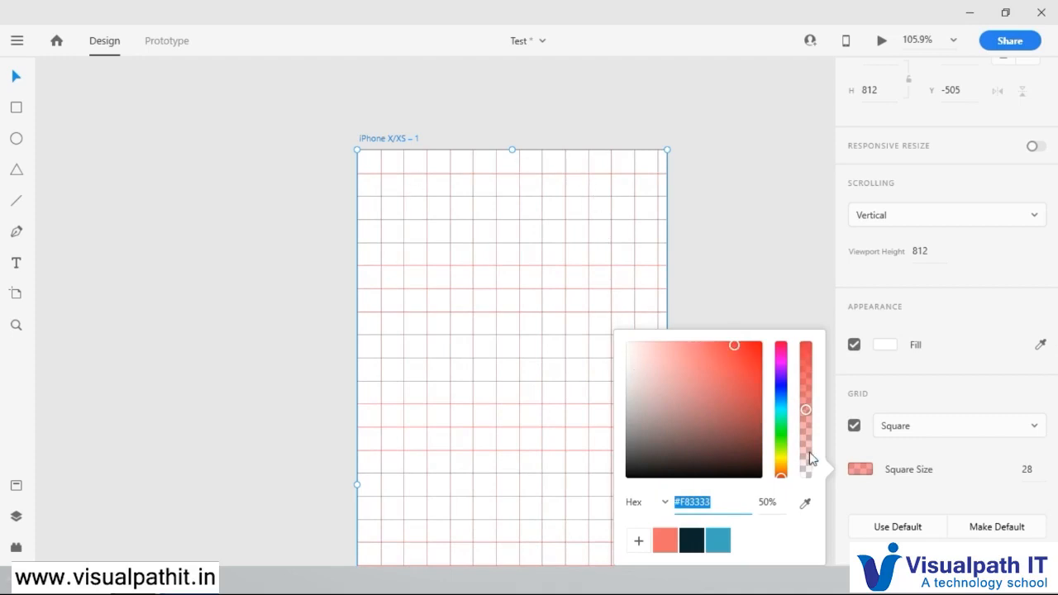
pyautogui.click(959, 493)
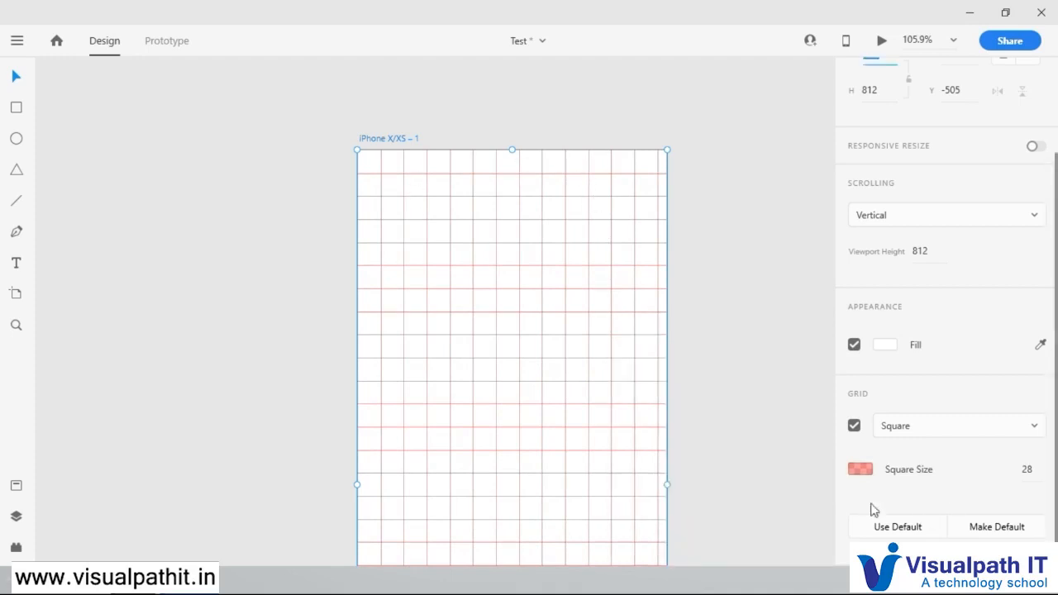
pyautogui.scroll(-3, 686, 468)
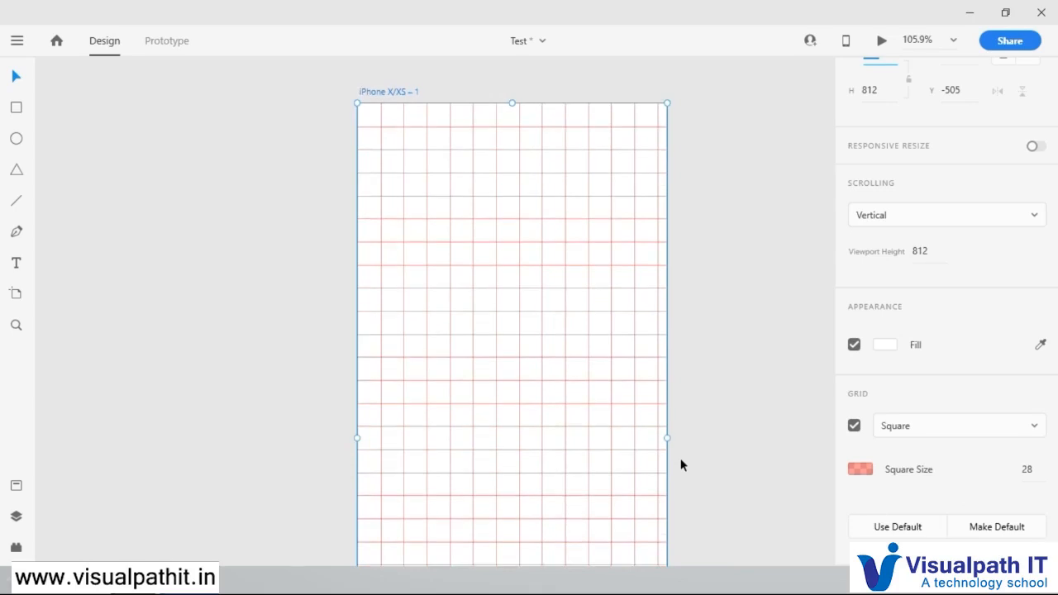
pyautogui.scroll(-2, 682, 465)
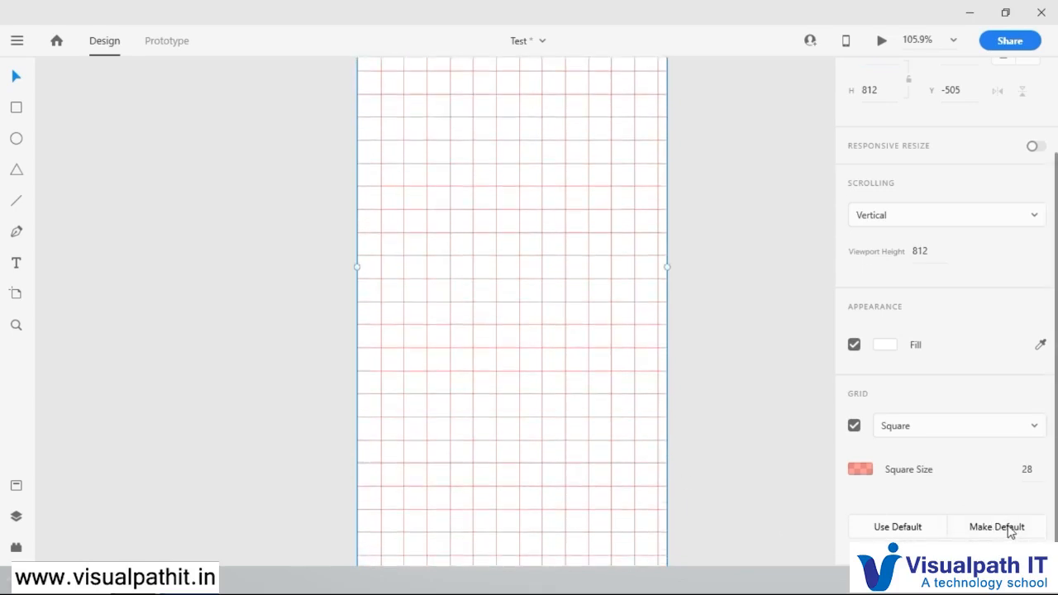
pyautogui.click(721, 297)
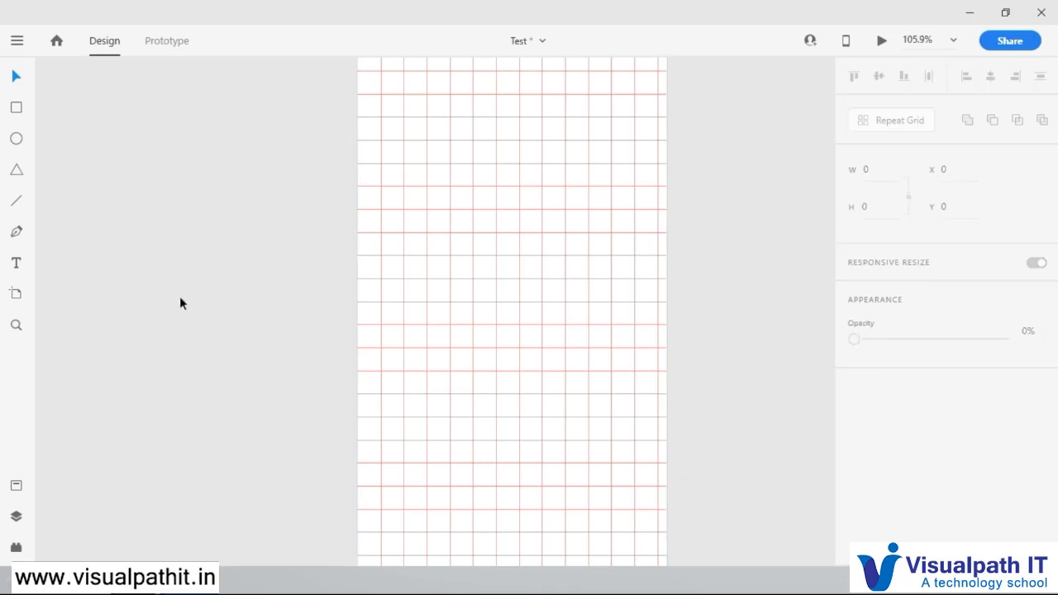
# Step: Draw a second artboard about 342 × 752 beside the iPhone X/XS one and turn on its grid with the Square type
pyautogui.hotkey('ctrl', '0')
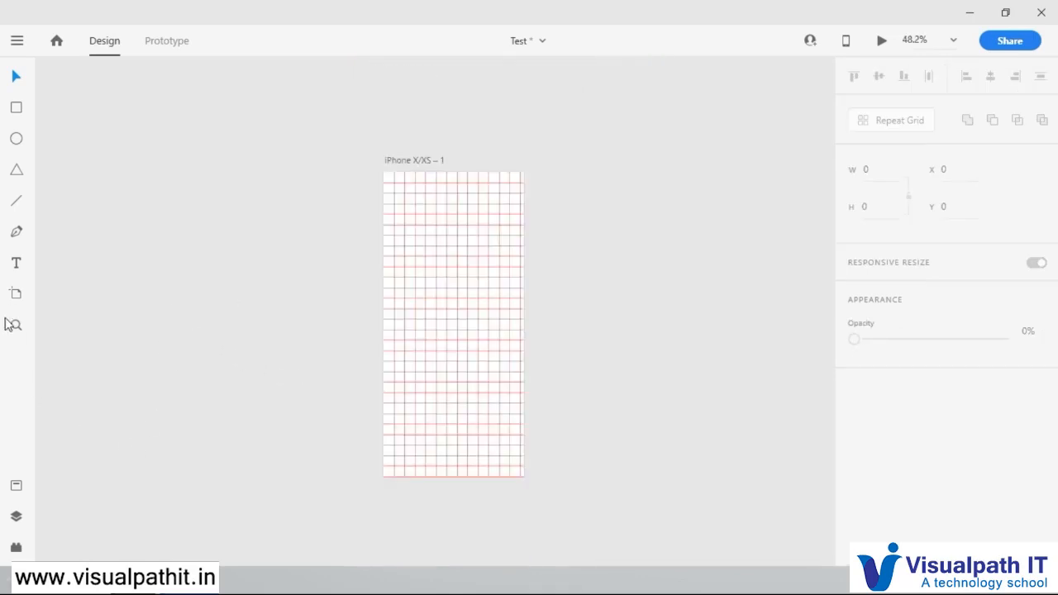
pyautogui.click(17, 294)
pyautogui.moveTo(557, 173); pyautogui.dragTo(686, 455)
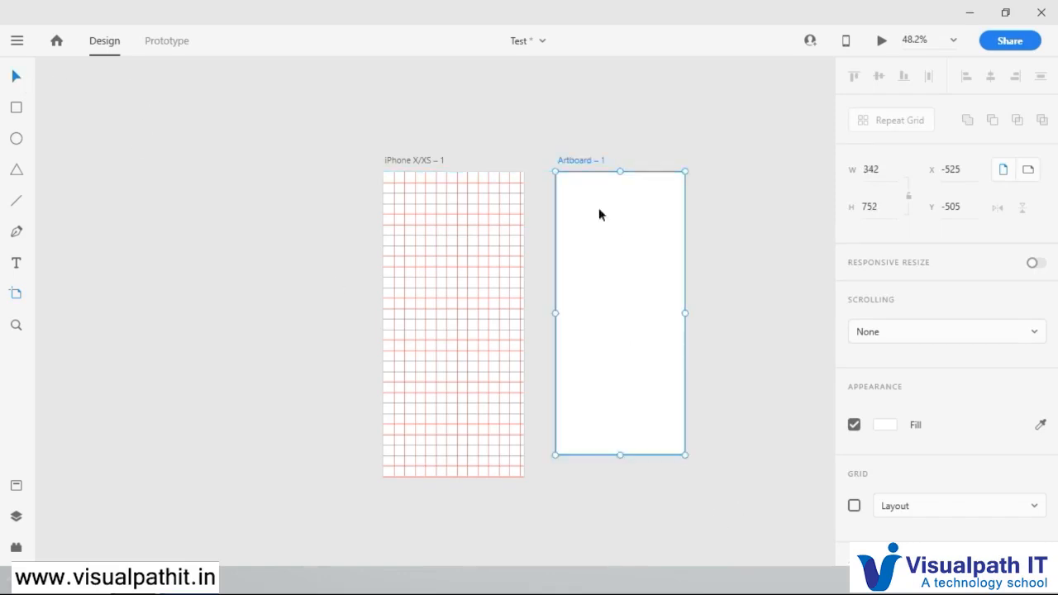
pyautogui.click(854, 505)
pyautogui.click(922, 506)
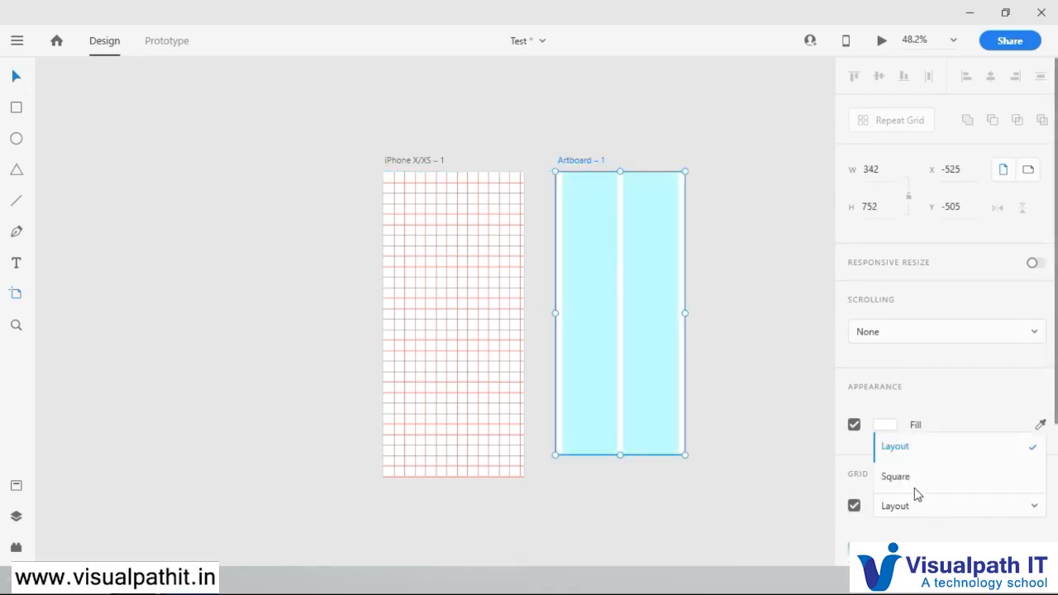
pyautogui.click(896, 478)
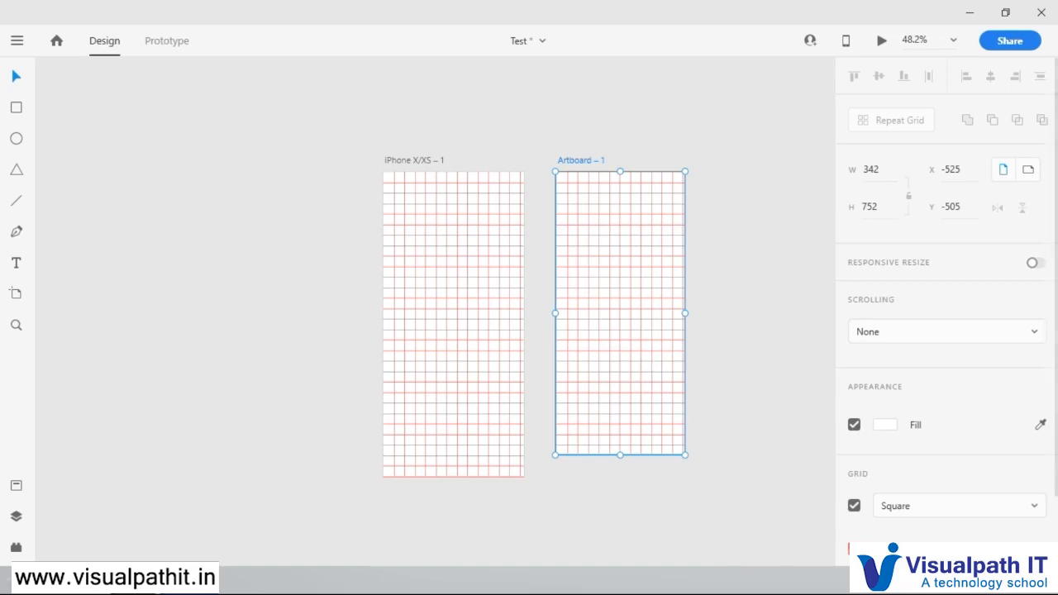
# Step: Change the second artboard's square grid colour to a dark grey-brown
pyautogui.scroll(-1, 938, 510)
pyautogui.scroll(-2, 921, 490)
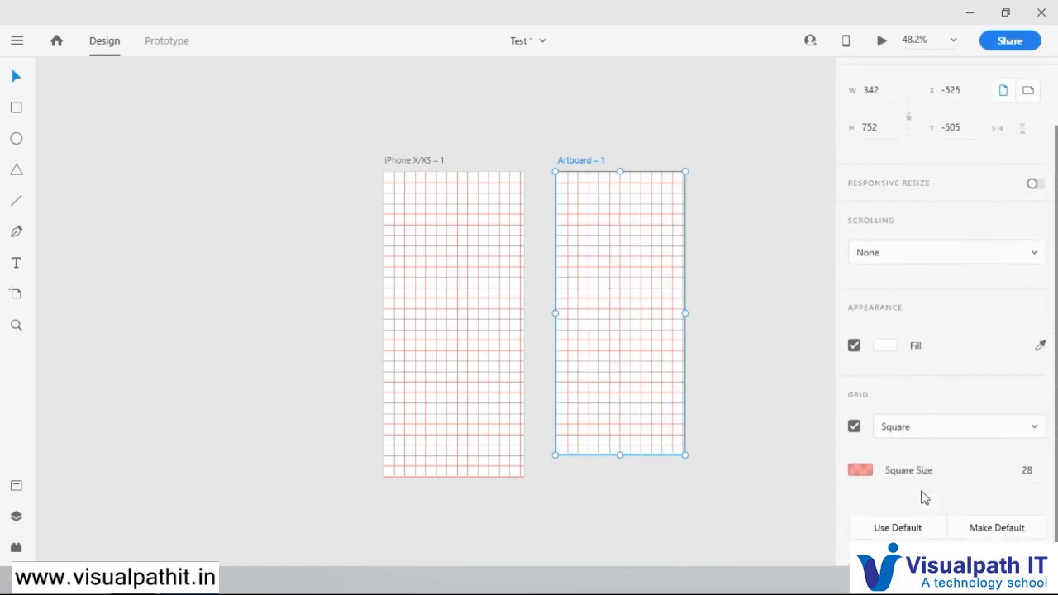
pyautogui.click(868, 472)
pyautogui.moveTo(728, 442); pyautogui.dragTo(695, 461)
pyautogui.click(978, 467)
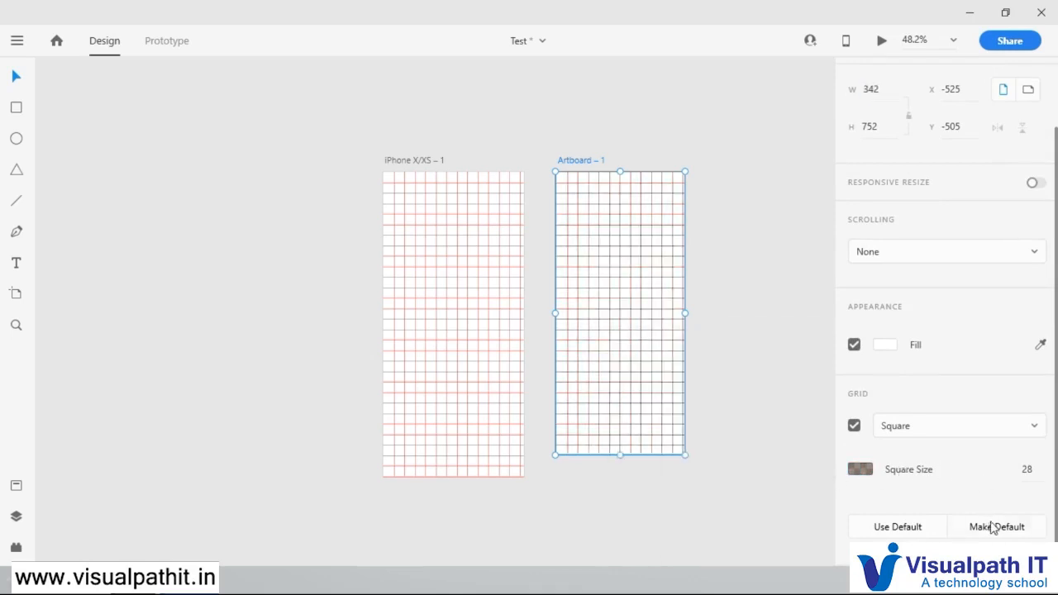
# Step: Switch the iPhone X/XS artboard's grid type to Layout and back to Square
pyautogui.click(458, 322)
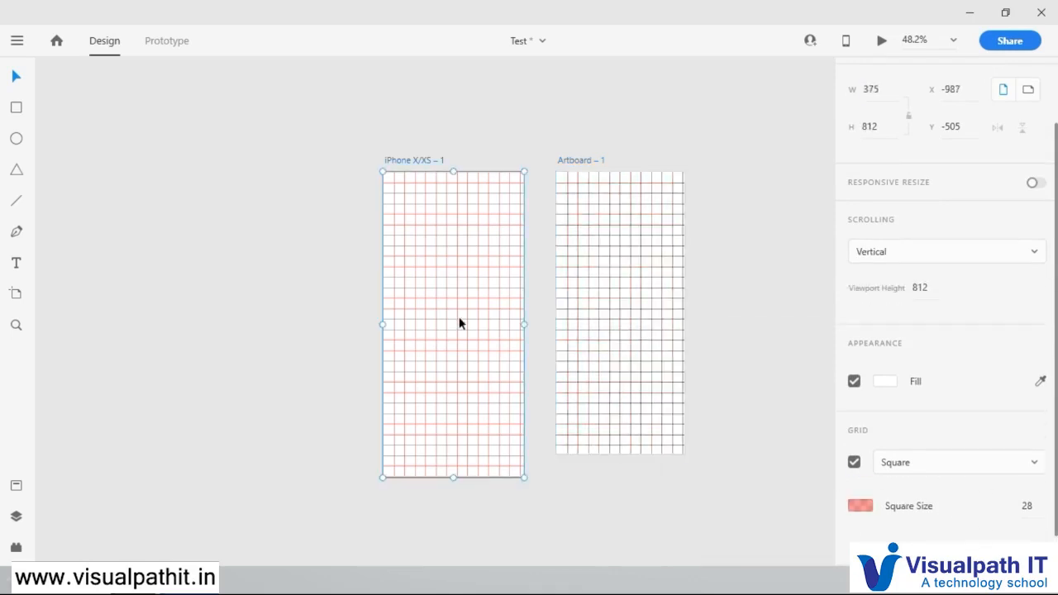
pyautogui.click(938, 468)
pyautogui.click(942, 487)
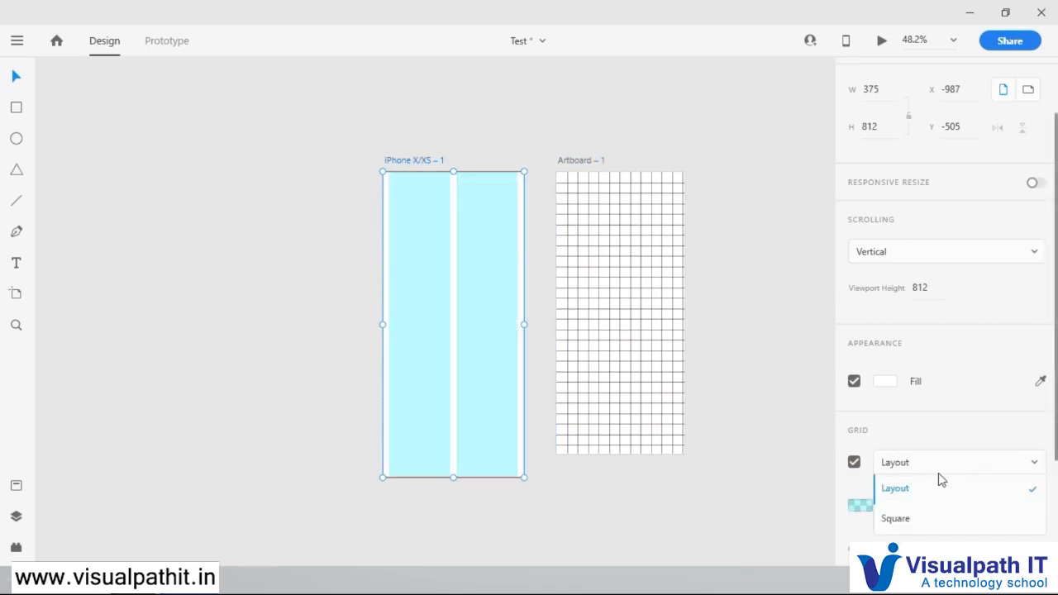
pyautogui.click(905, 519)
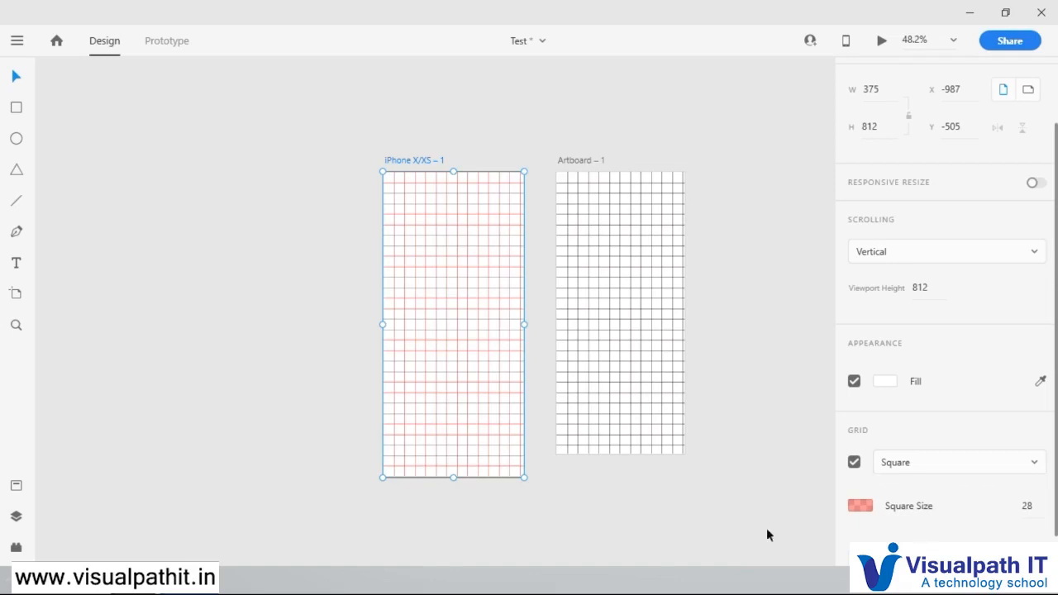
# Step: Reduce the square size of the second artboard's grid to 24
pyautogui.scroll(-1, 310, 273)
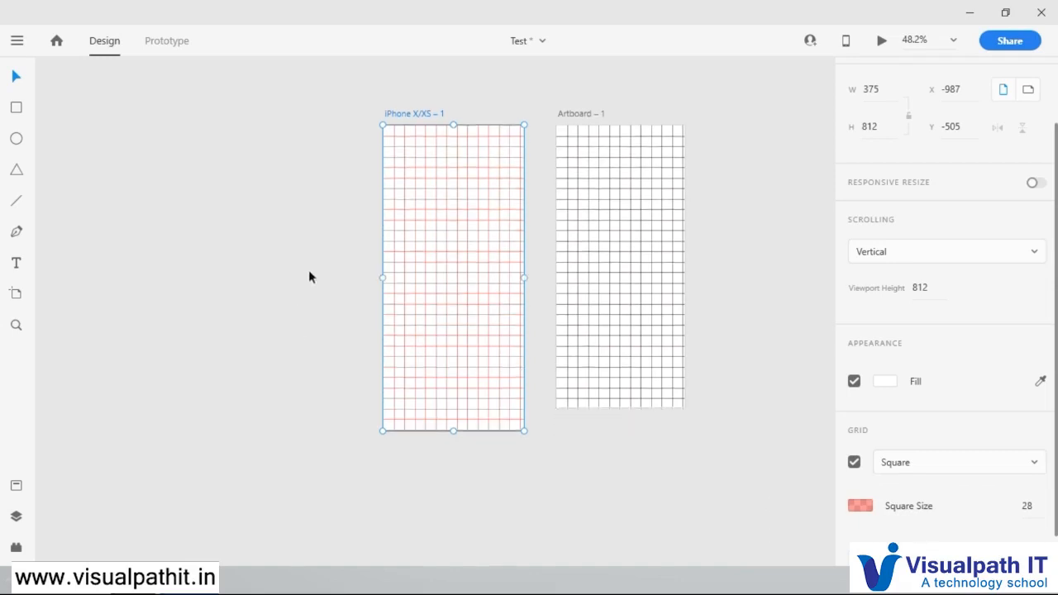
pyautogui.click(583, 109)
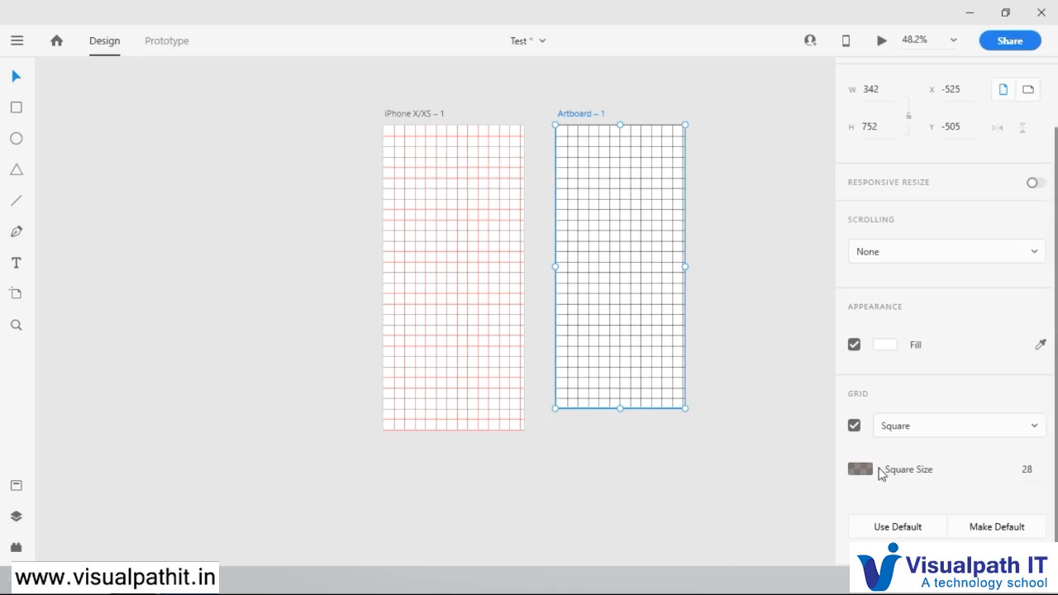
pyautogui.moveTo(1028, 468); pyautogui.dragTo(1035, 526)
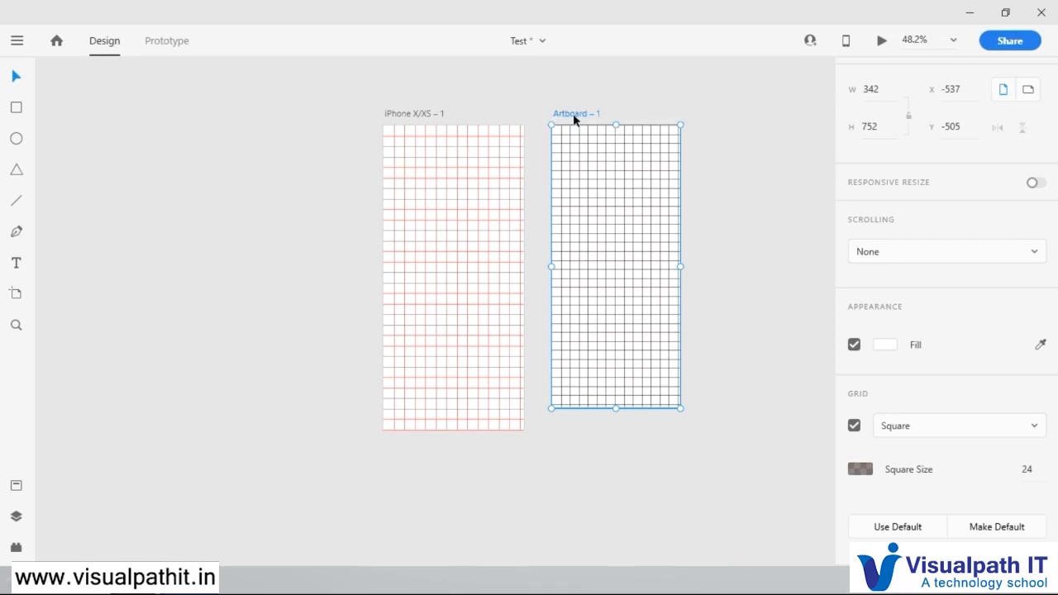
# Step: Delete the second artboard and turn off the grid on the iPhone X/XS artboard
pyautogui.press('Delete')
pyautogui.click(431, 114)
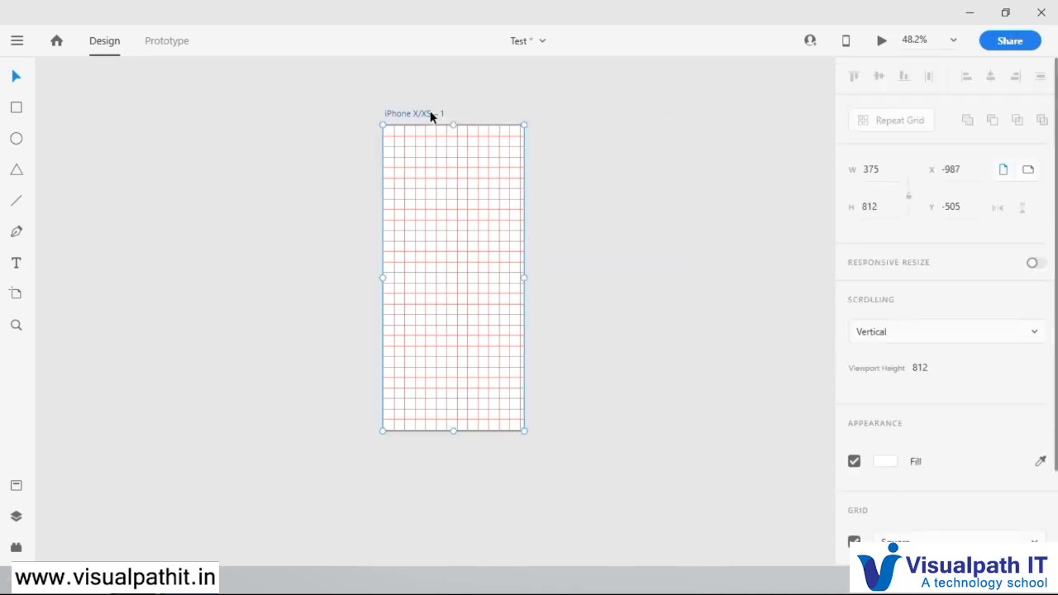
pyautogui.scroll(-3, 879, 515)
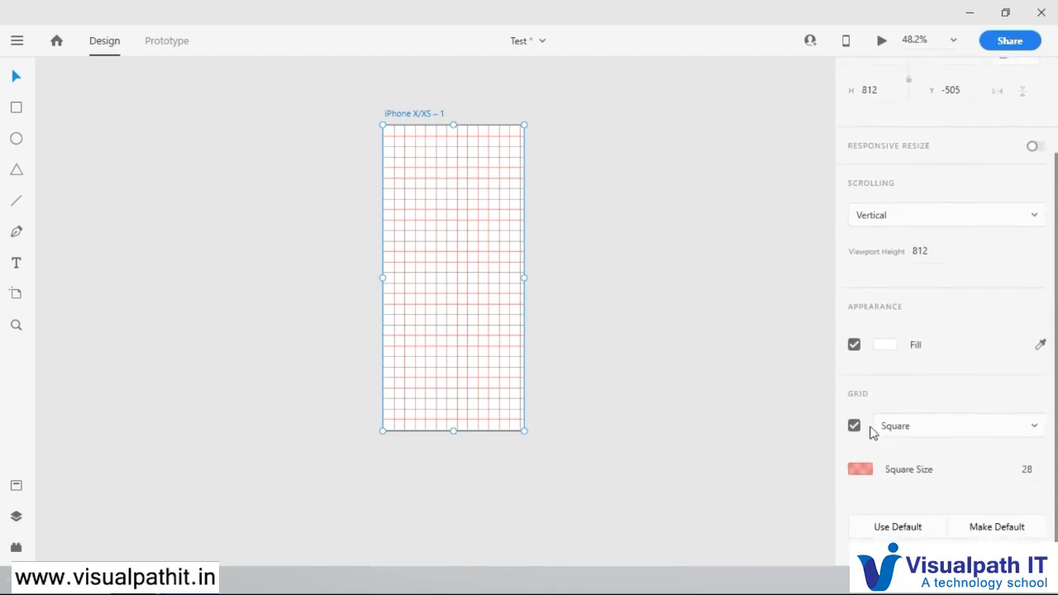
pyautogui.click(860, 427)
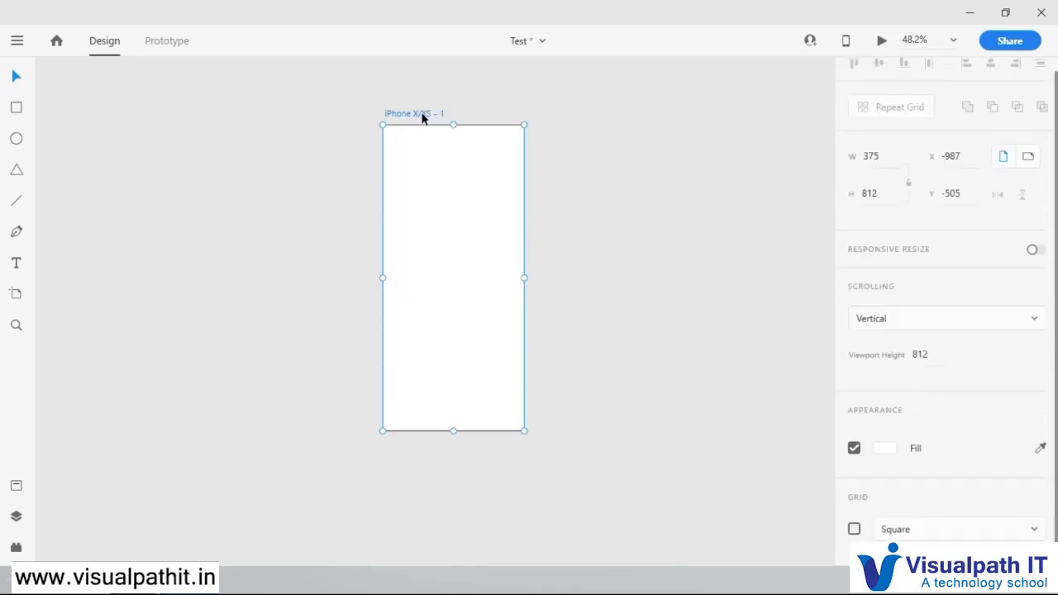
pyautogui.click(16, 299)
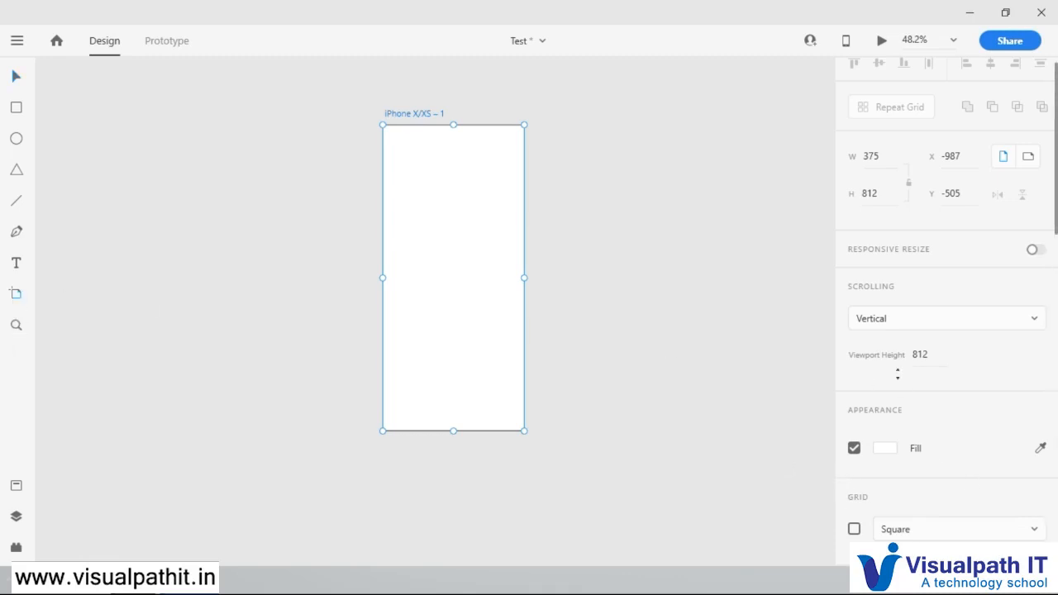
pyautogui.scroll(-3, 898, 373)
pyautogui.scroll(1, 1054, 461)
pyautogui.scroll(4, 546, 148)
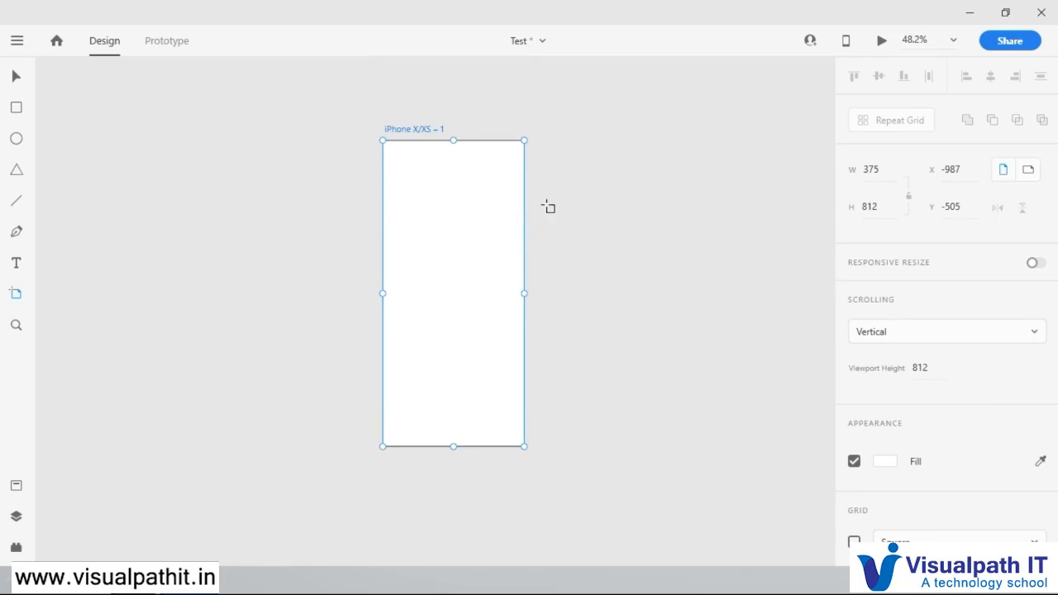
# Step: Return to the Select tool and switch the document from Design to Prototype mode
pyautogui.click(19, 78)
pyautogui.click(165, 45)
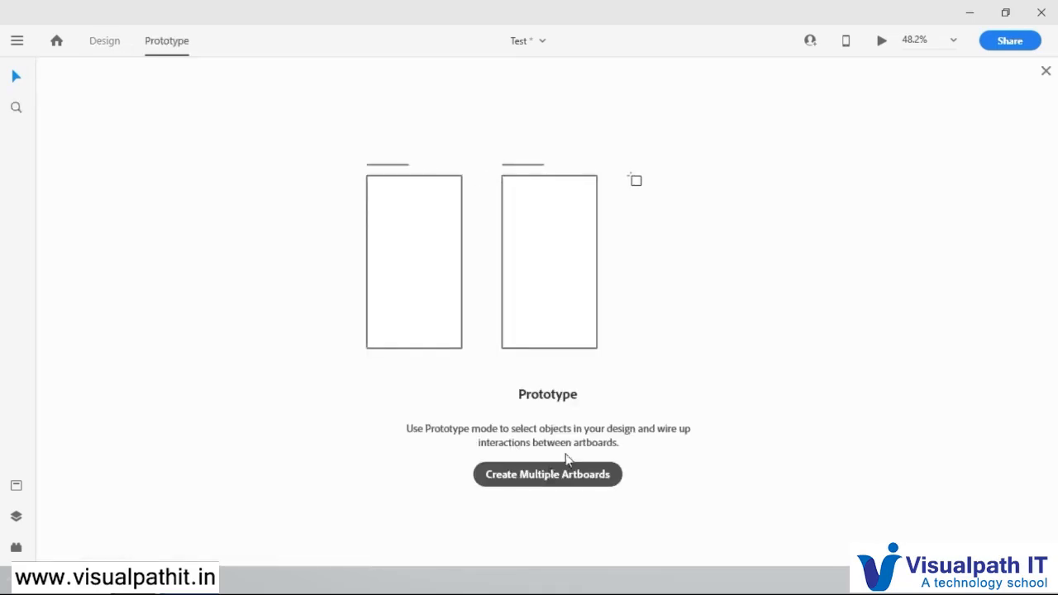
# Step: Return to Design mode and draw a 375 × 812 rectangle that covers the whole iPhone X/XS artboard
pyautogui.click(1045, 72)
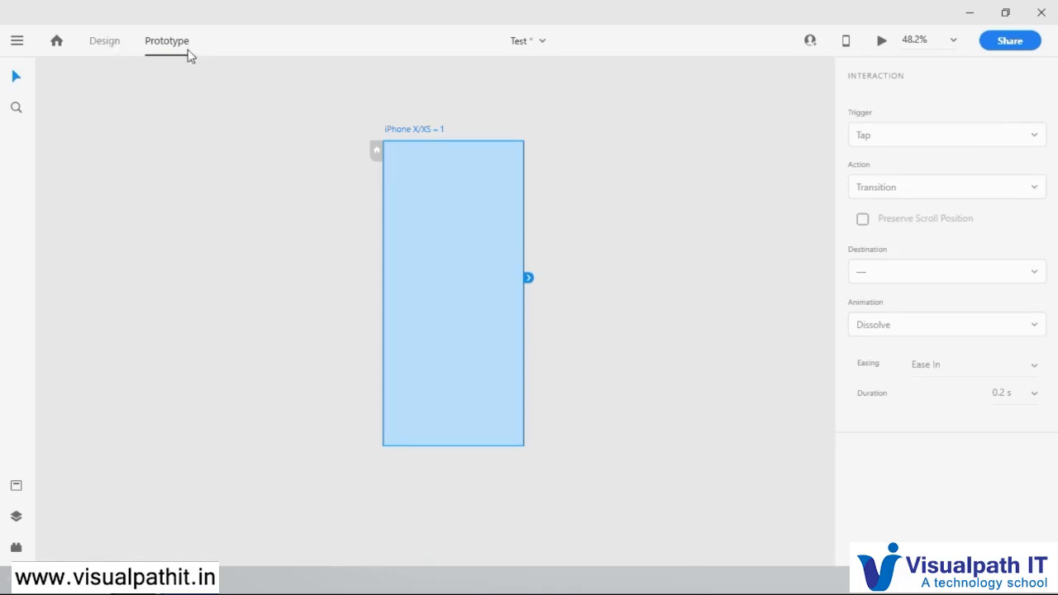
pyautogui.click(108, 41)
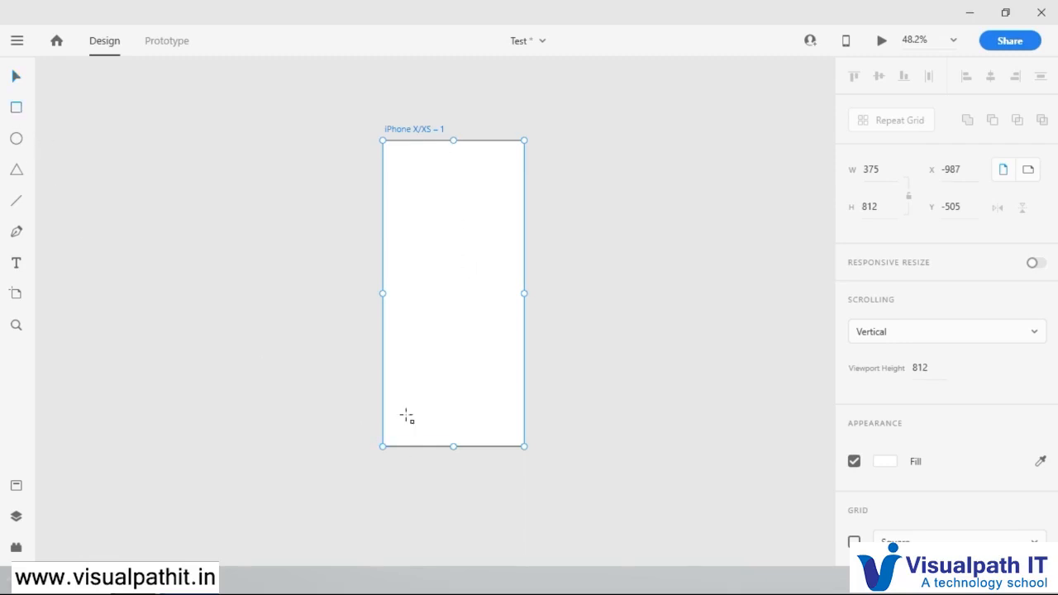
pyautogui.click(387, 145)
pyautogui.moveTo(440, 303)
pyautogui.mouseDown()
pyautogui.moveTo(508, 438)
pyautogui.moveTo(522, 445)
pyautogui.mouseUp()
pyautogui.click(17, 77)
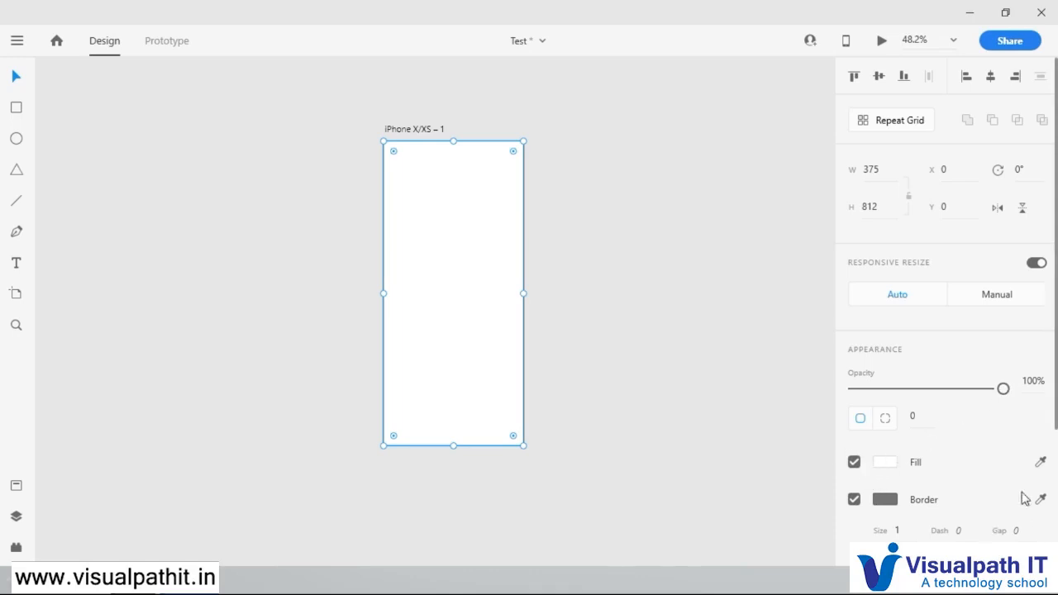
# Step: Set the full-artboard rectangle's fill to solid grey #9A9A9A
pyautogui.click(885, 461)
pyautogui.moveTo(695, 400); pyautogui.dragTo(650, 395)
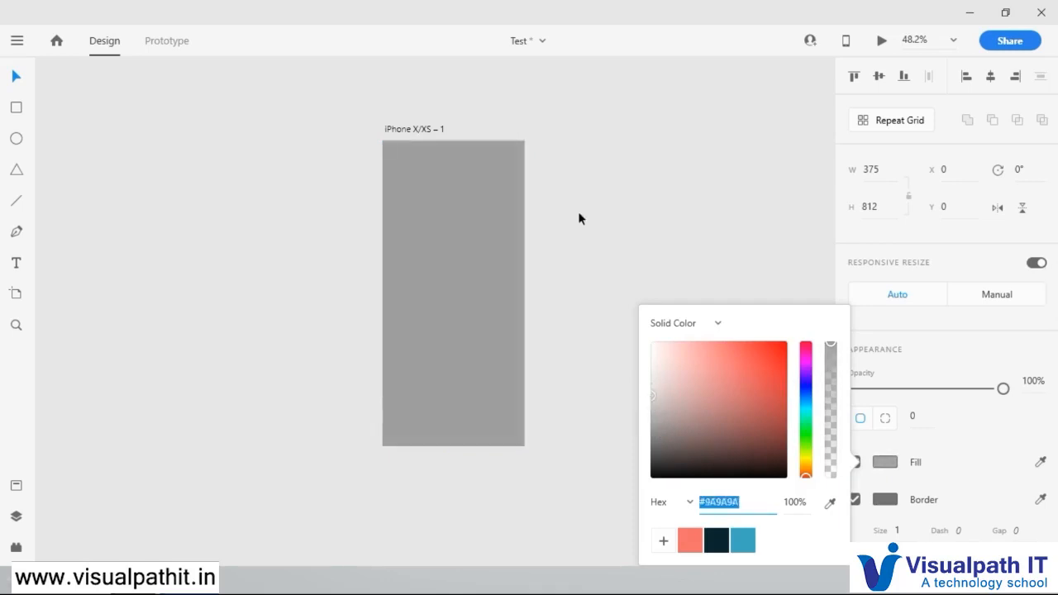
pyautogui.click(579, 218)
pyautogui.click(469, 190)
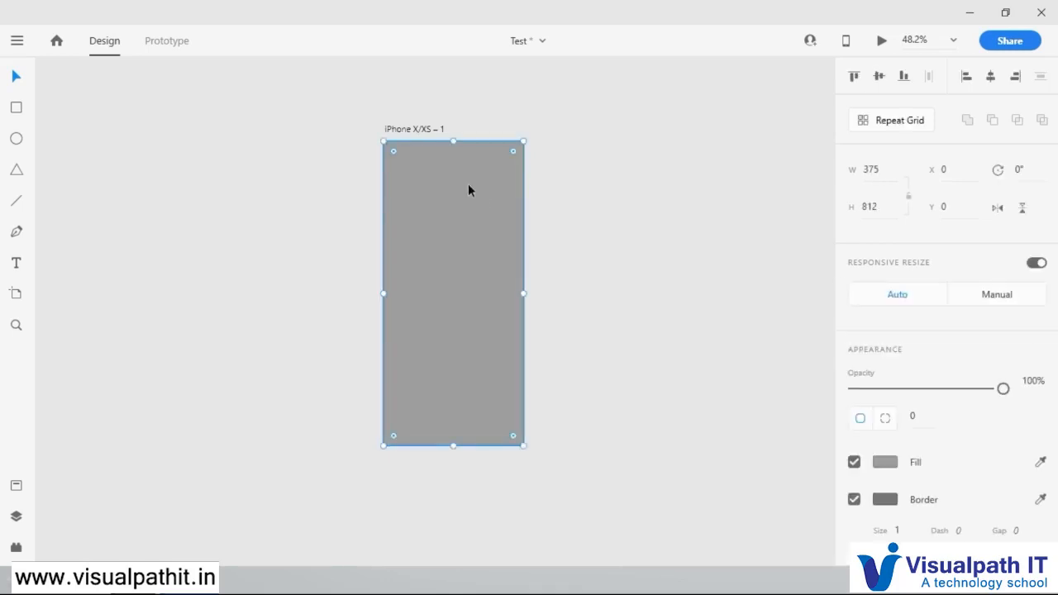
pyautogui.click(598, 215)
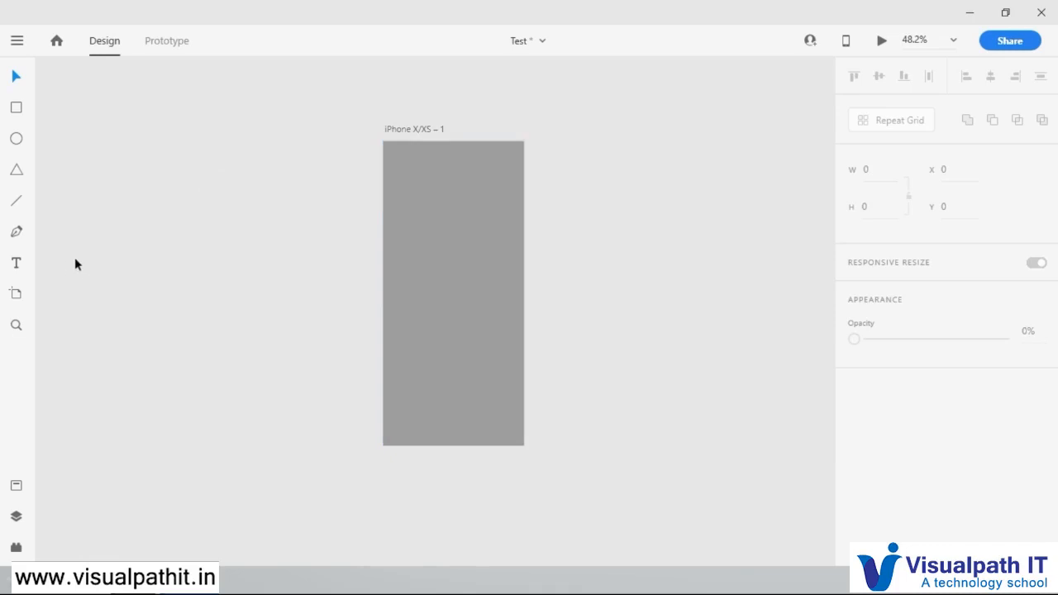
# Step: Rename the iPhone X/XS artboard as Login Screen
pyautogui.doubleClick(423, 129)
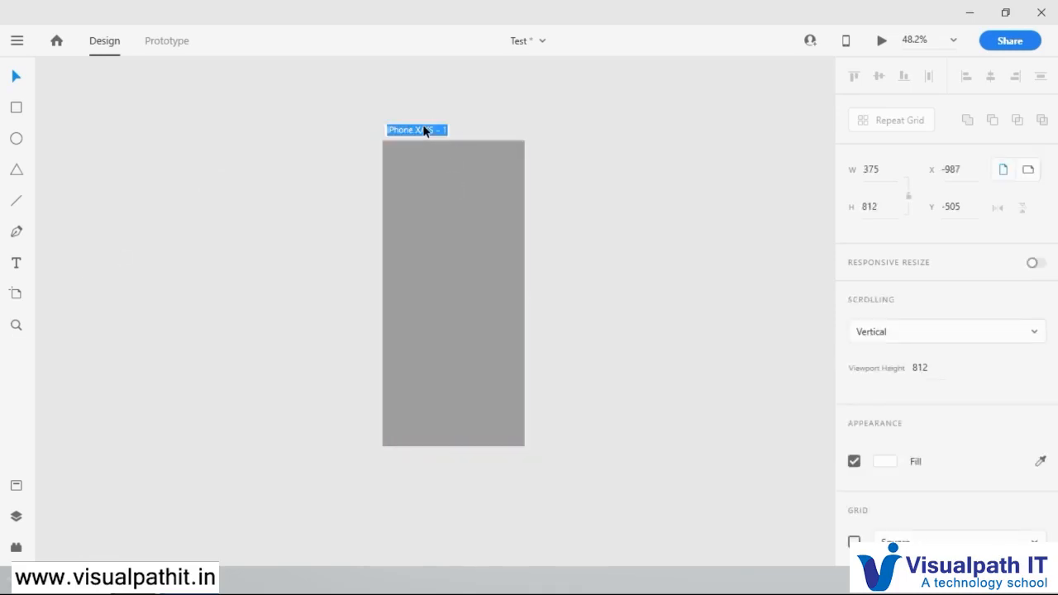
pyautogui.write('Login Screen')
pyautogui.press('Return')
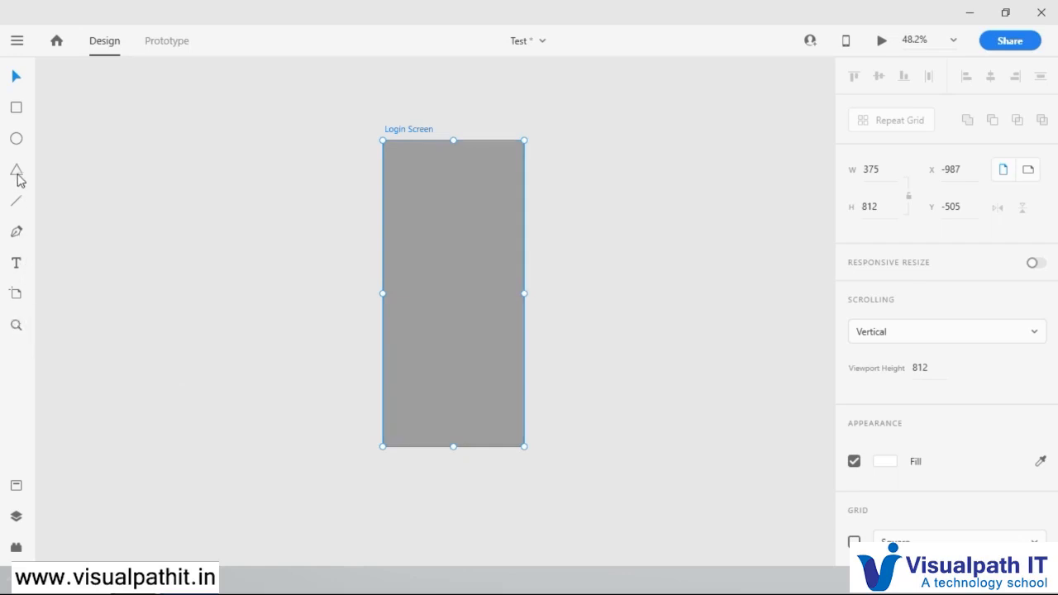
# Step: Draw a white circle about 166 wide in the upper middle of the Login Screen artboard
pyautogui.click(17, 112)
pyautogui.scroll(3, 473, 130)
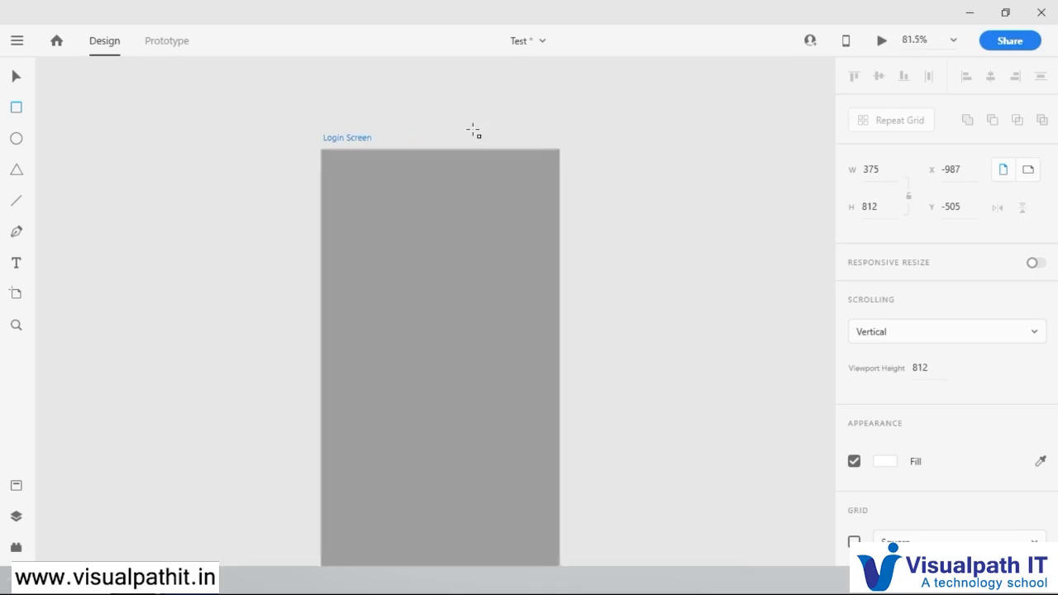
pyautogui.scroll(3, 473, 130)
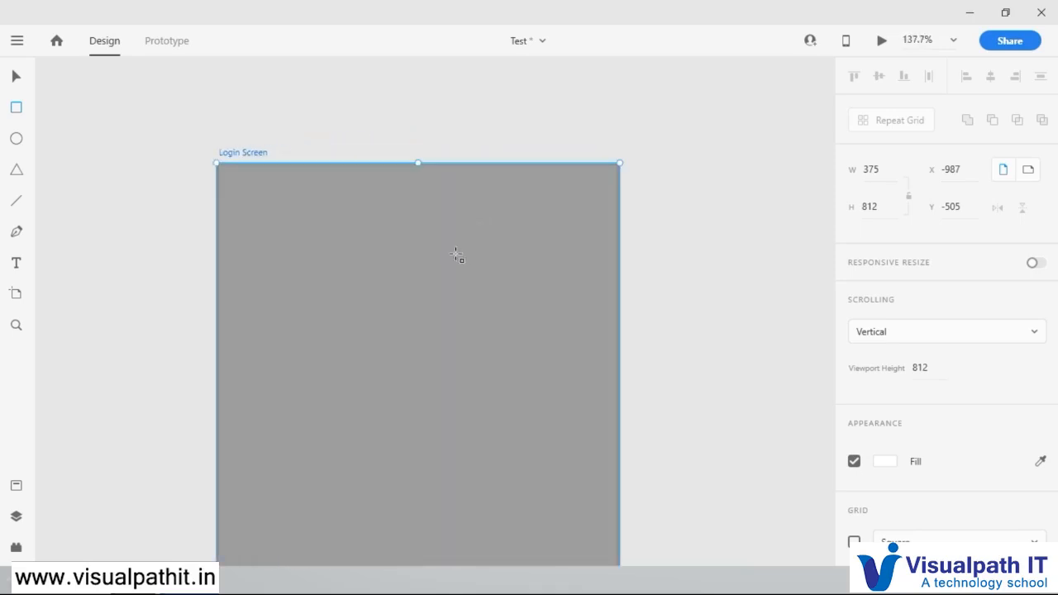
pyautogui.press('e')
pyautogui.moveTo(341, 224); pyautogui.dragTo(544, 403)
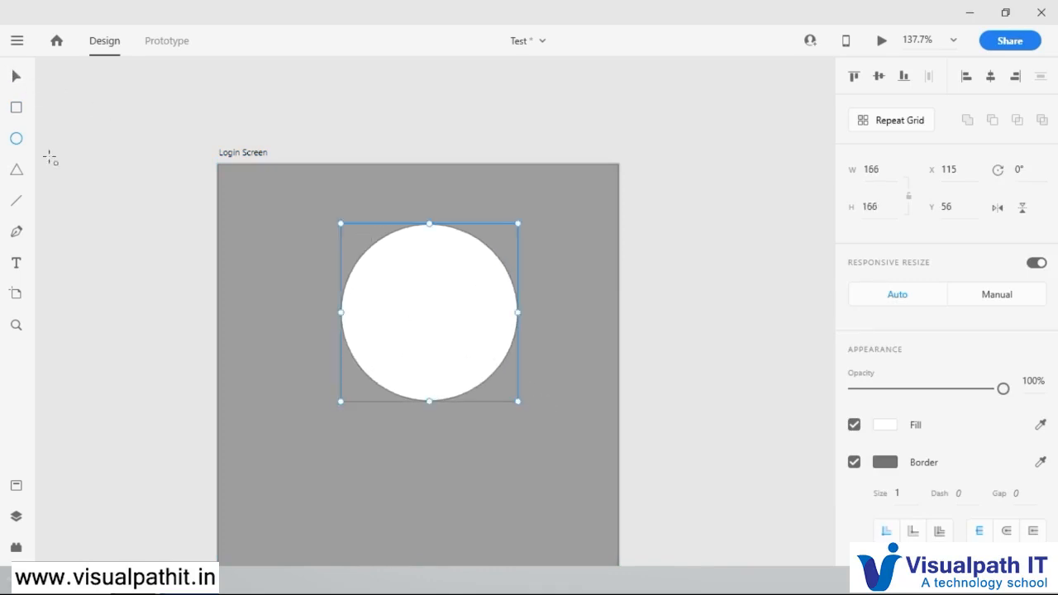
# Step: Create a concentric 83-wide copy inside the white circle and fill it with the sampled background grey
pyautogui.click(17, 78)
pyautogui.moveTo(518, 403); pyautogui.dragTo(420, 293)
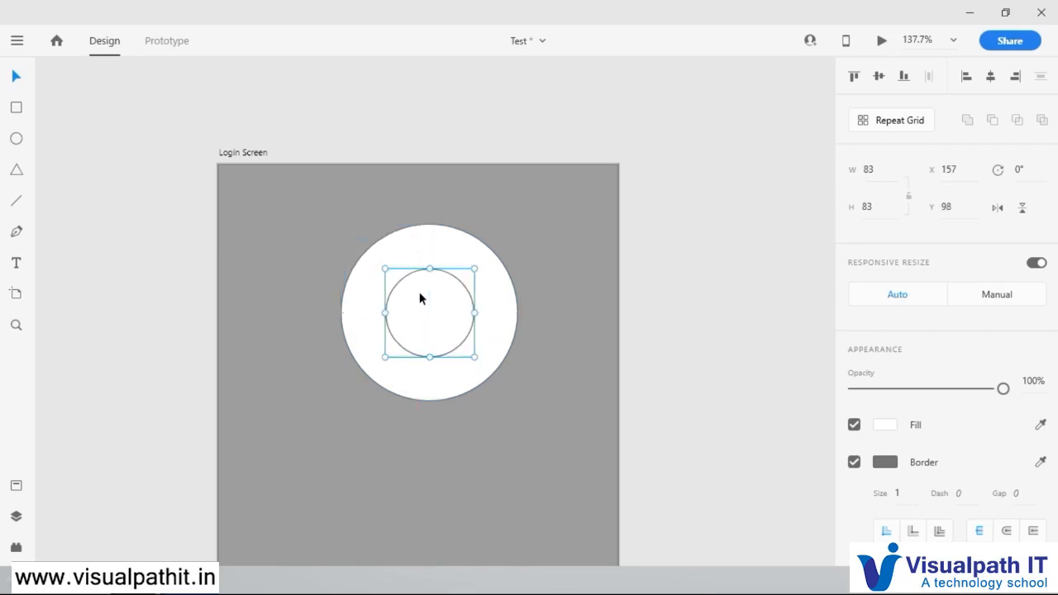
pyautogui.click(1041, 425)
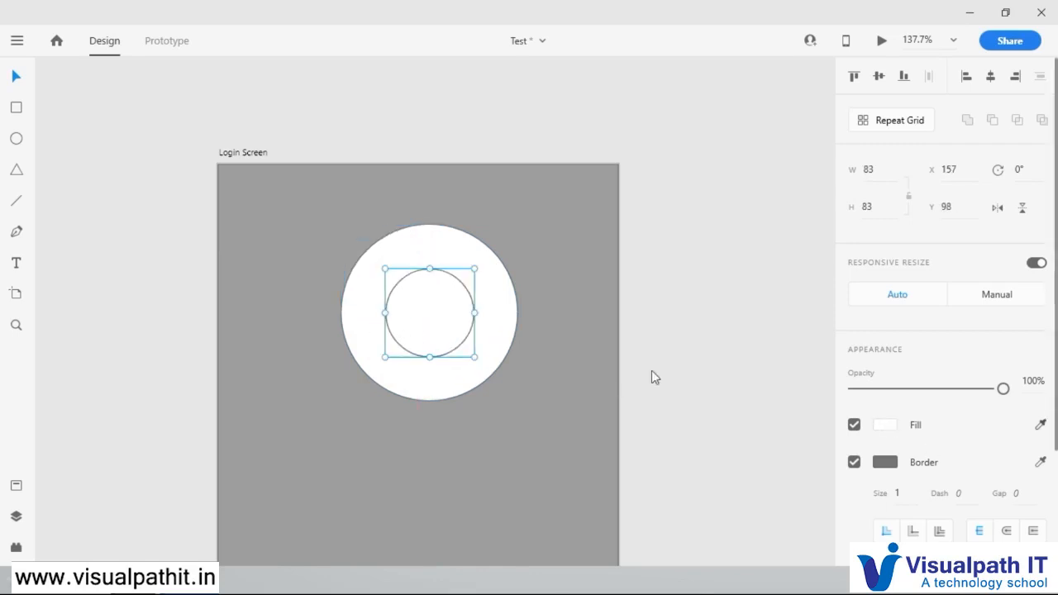
pyautogui.click(565, 417)
pyautogui.click(623, 317)
pyautogui.click(446, 316)
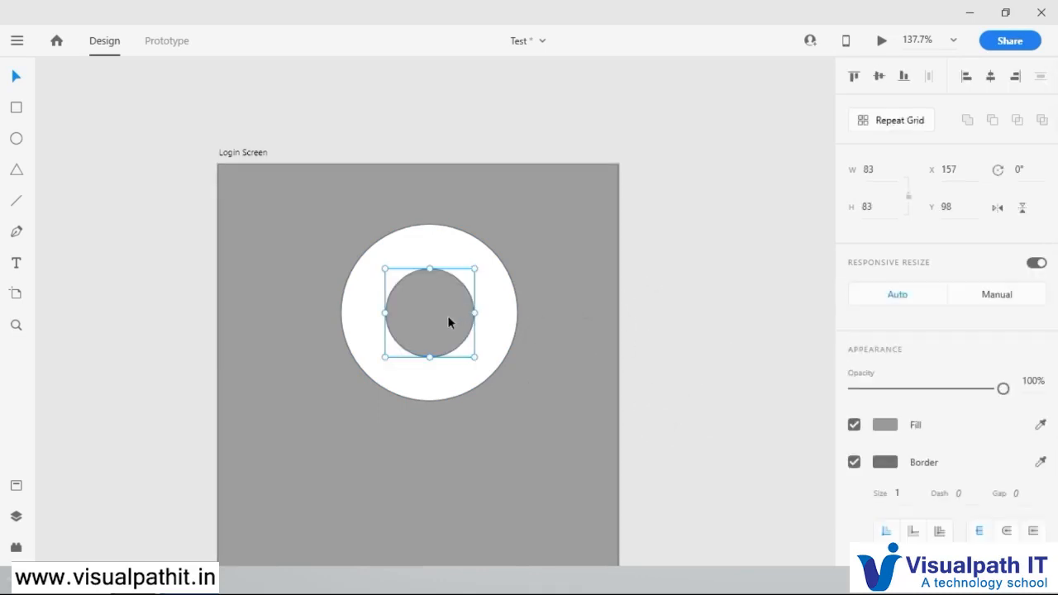
# Step: Place an 83-wide copy of the grey inner circle over the ring's lower-right edge and remove its border
pyautogui.moveTo(446, 316); pyautogui.dragTo(542, 403)
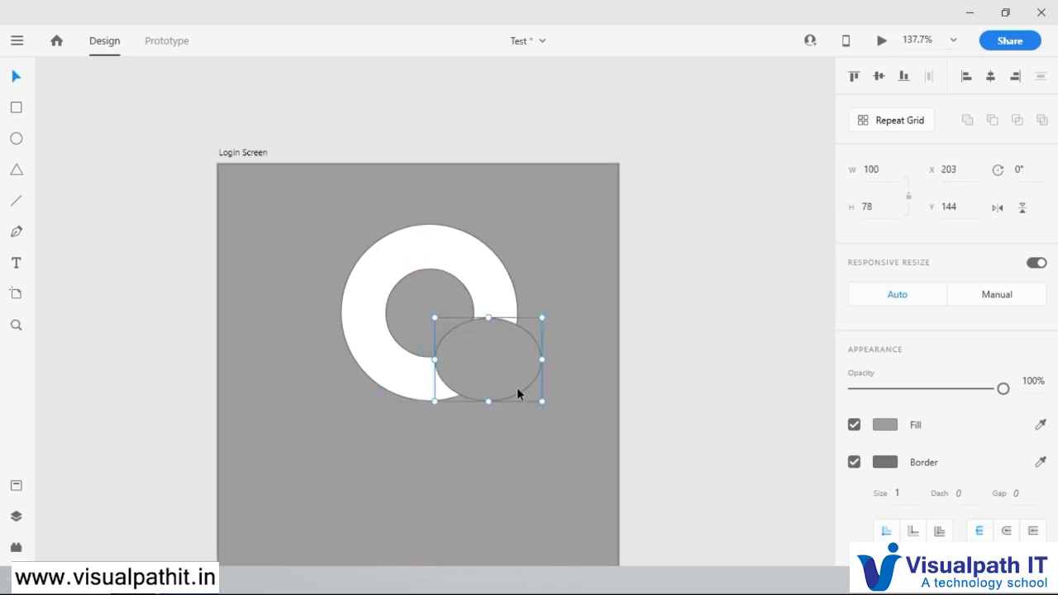
pyautogui.press('Delete')
pyautogui.moveTo(422, 321); pyautogui.dragTo(474, 374)
pyautogui.click(855, 463)
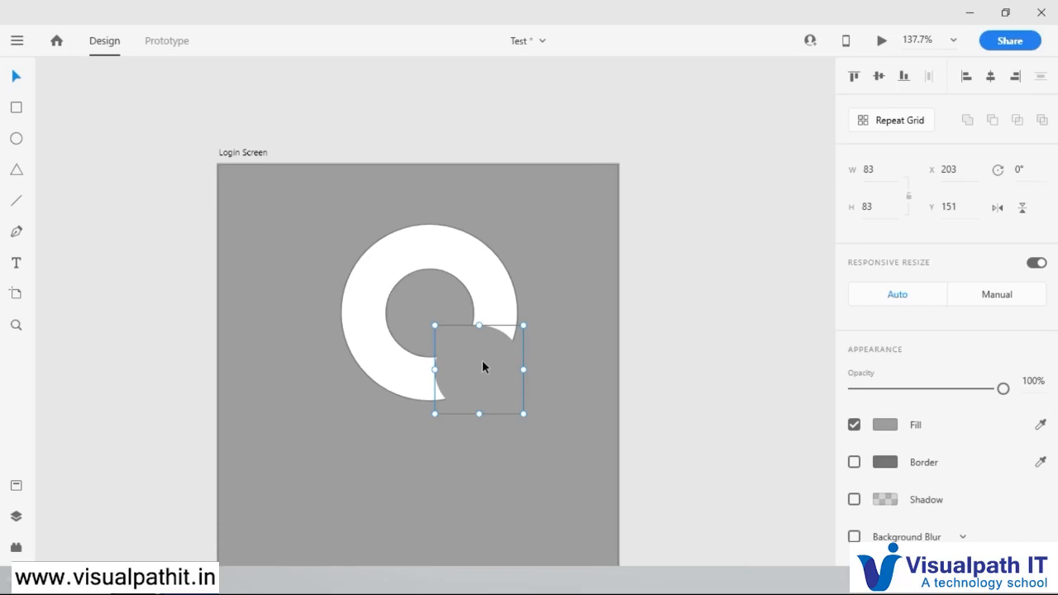
# Step: Resize and reposition the borderless grey circle so it cuts a notch through the ring's lower-right edge
pyautogui.press('alt')
pyautogui.moveTo(524, 323); pyautogui.dragTo(473, 359)
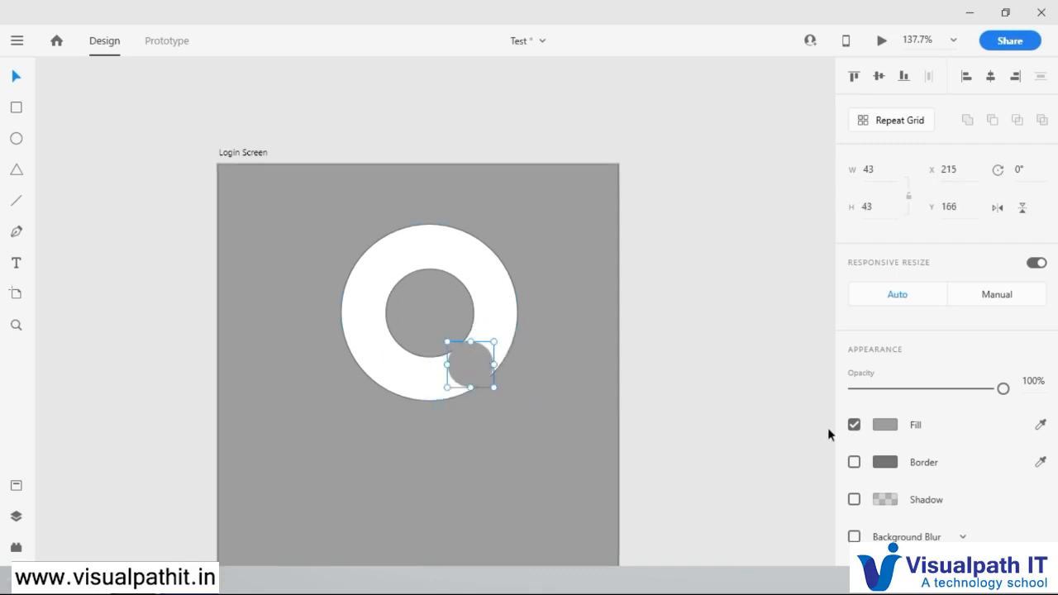
pyautogui.moveTo(493, 342); pyautogui.dragTo(506, 329)
pyautogui.moveTo(478, 366); pyautogui.dragTo(495, 380)
pyautogui.click(613, 335)
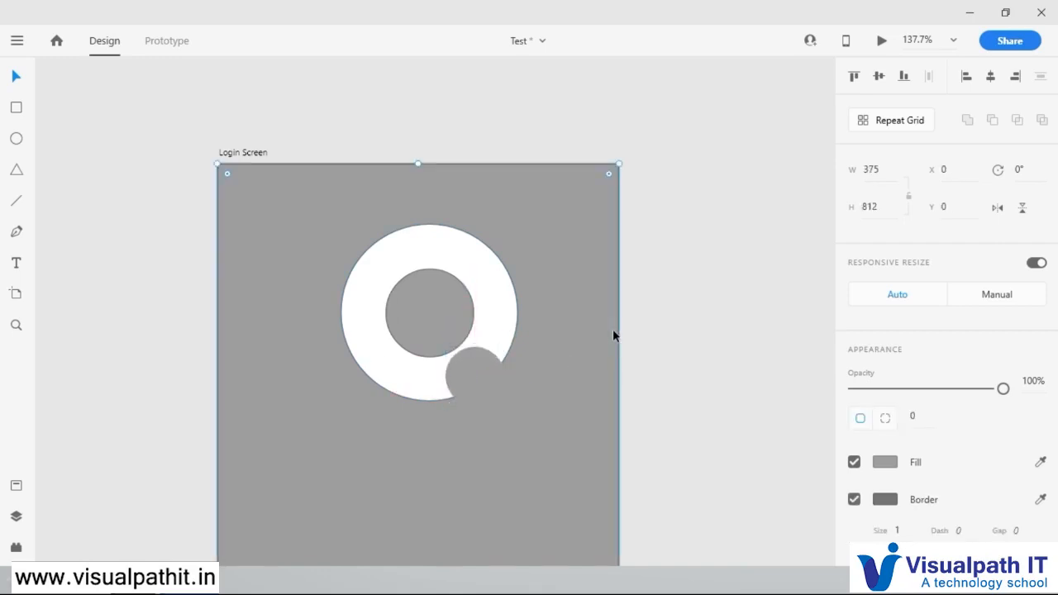
pyautogui.click(456, 384)
pyautogui.moveTo(476, 379); pyautogui.dragTo(468, 370)
pyautogui.moveTo(499, 334)
pyautogui.mouseDown()
pyautogui.moveTo(515, 314)
pyautogui.moveTo(515, 326)
pyautogui.mouseUp()
pyautogui.moveTo(473, 361); pyautogui.dragTo(465, 372)
pyautogui.click(661, 323)
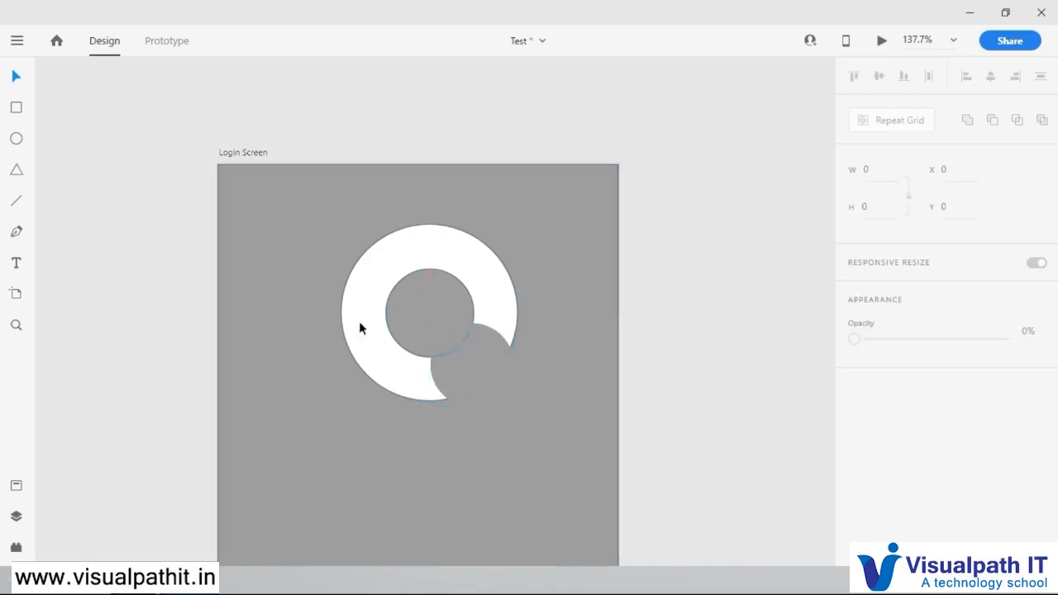
# Step: Create a 49-wide copy of the inner grey circle, fill it white, and center it inside the ring
pyautogui.click(439, 318)
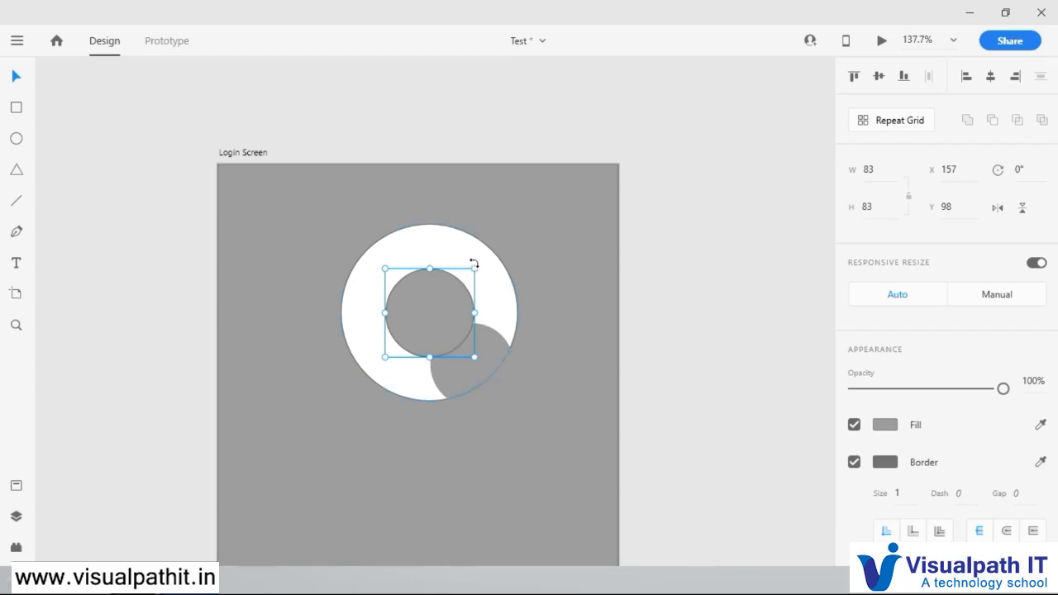
pyautogui.moveTo(473, 269); pyautogui.dragTo(427, 322)
pyautogui.click(1041, 424)
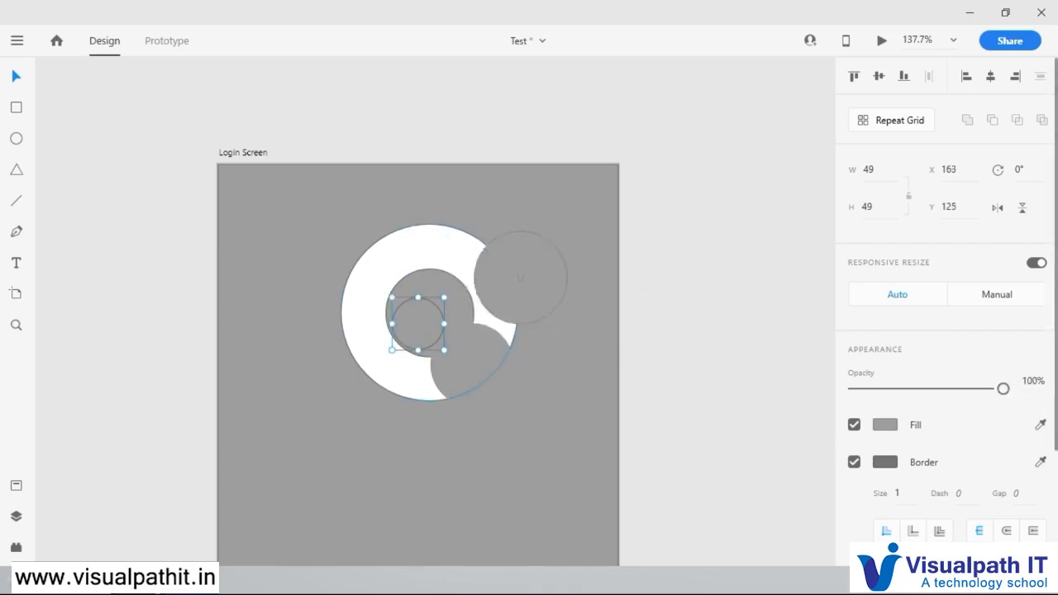
pyautogui.click(486, 290)
pyautogui.click(698, 259)
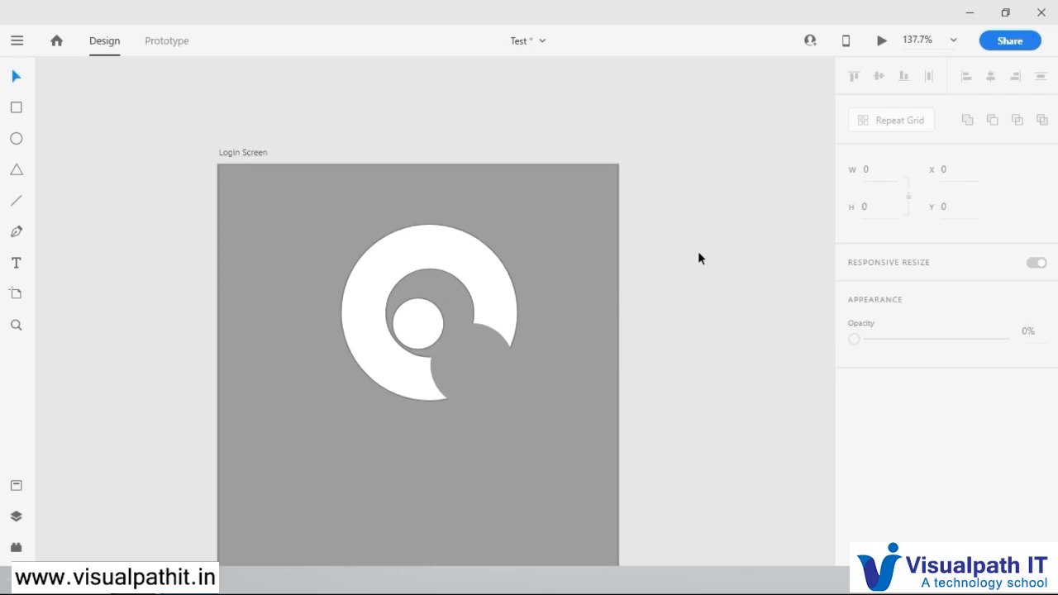
pyautogui.moveTo(425, 325)
pyautogui.mouseDown()
pyautogui.moveTo(424, 314)
pyautogui.moveTo(440, 317)
pyautogui.mouseUp()
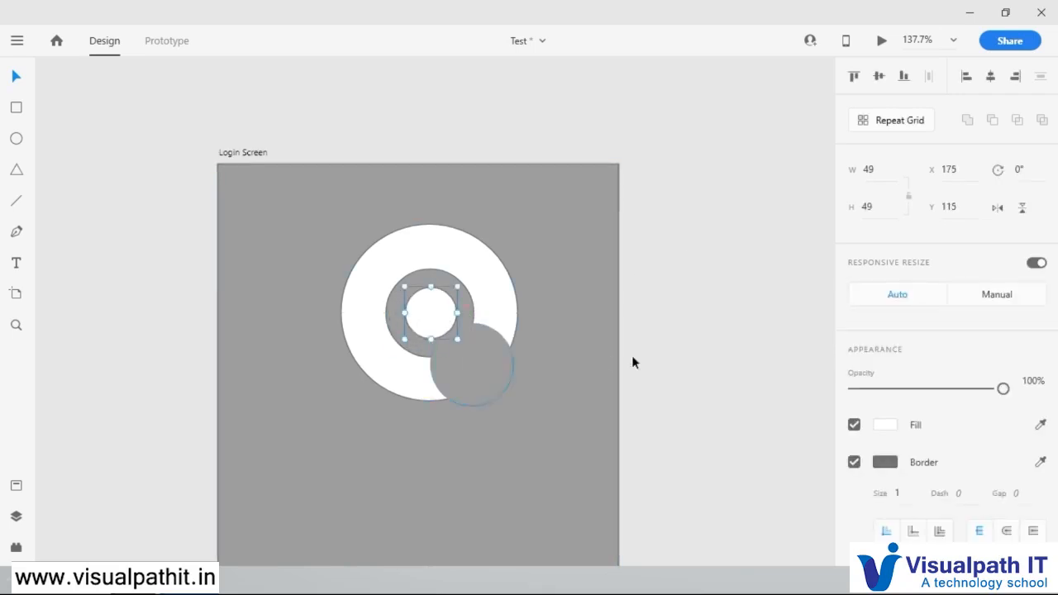
pyautogui.click(692, 301)
# Step: Select all the circles of the logo and group them
pyautogui.click(464, 302)
pyautogui.hotkey('ctrl', 'a')
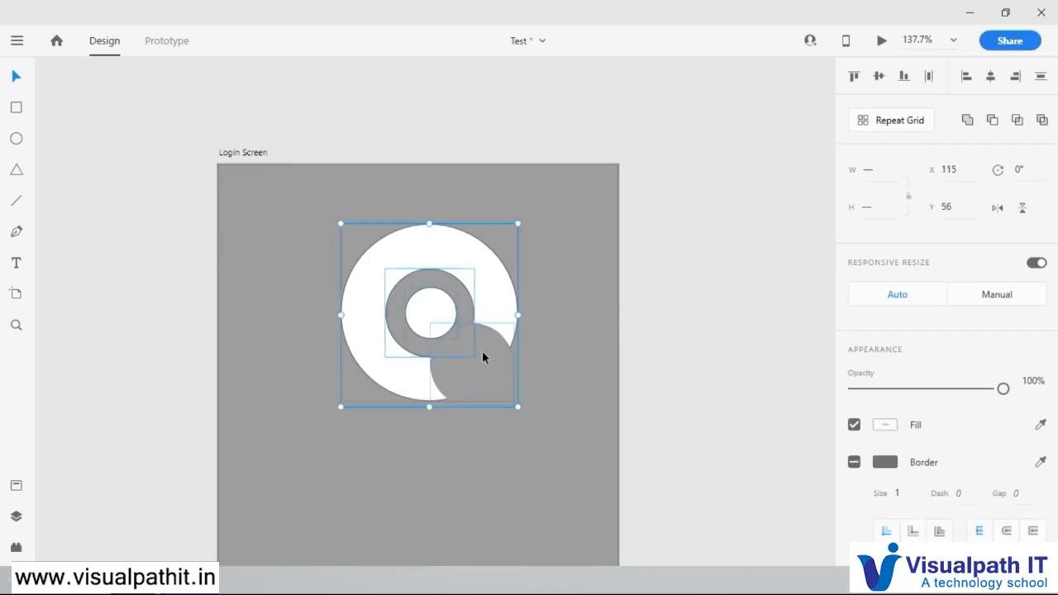
pyautogui.rightClick(418, 312)
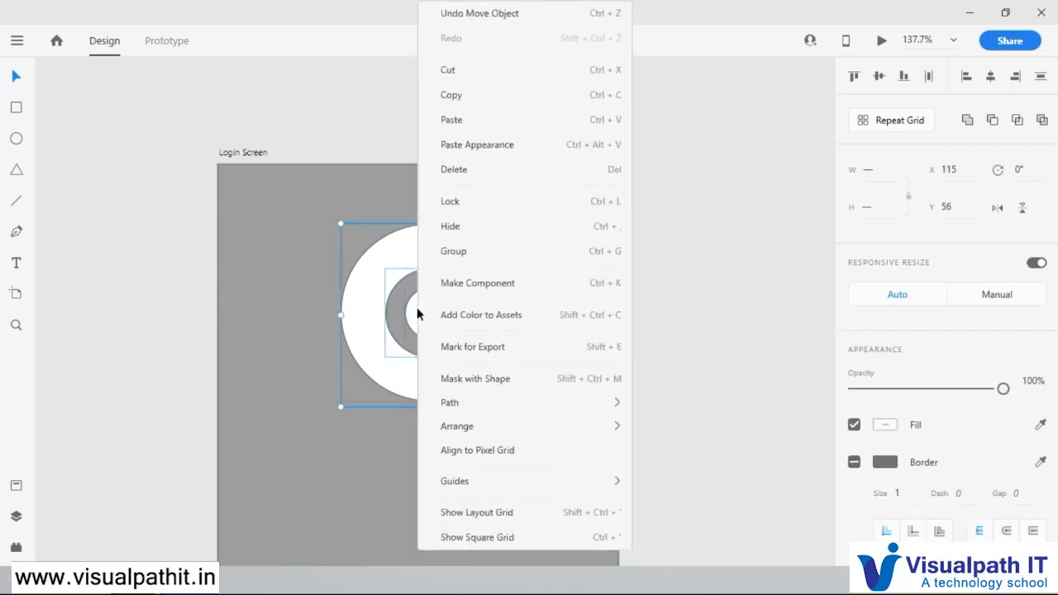
pyautogui.click(480, 251)
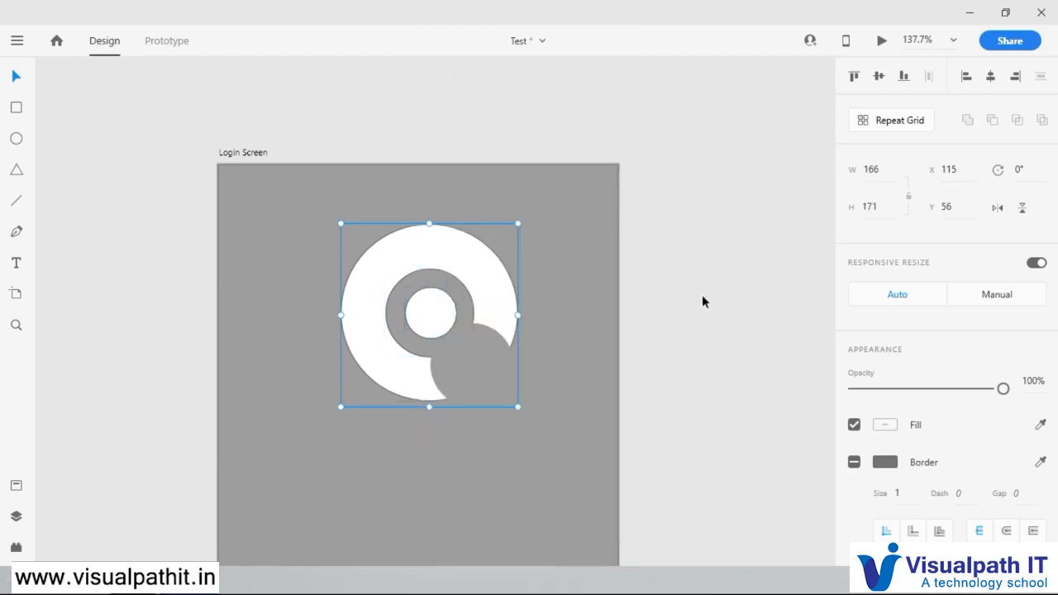
pyautogui.click(702, 296)
# Step: Add a text label reading "App Name" below the logo
pyautogui.scroll(3, 461, 401)
pyautogui.scroll(-5, 461, 400)
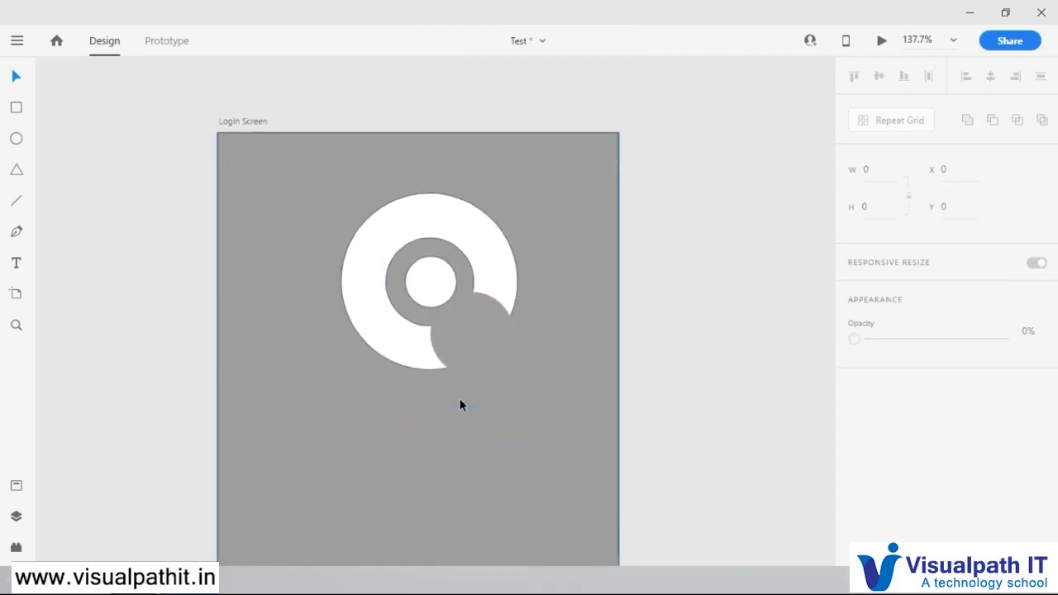
pyautogui.click(17, 263)
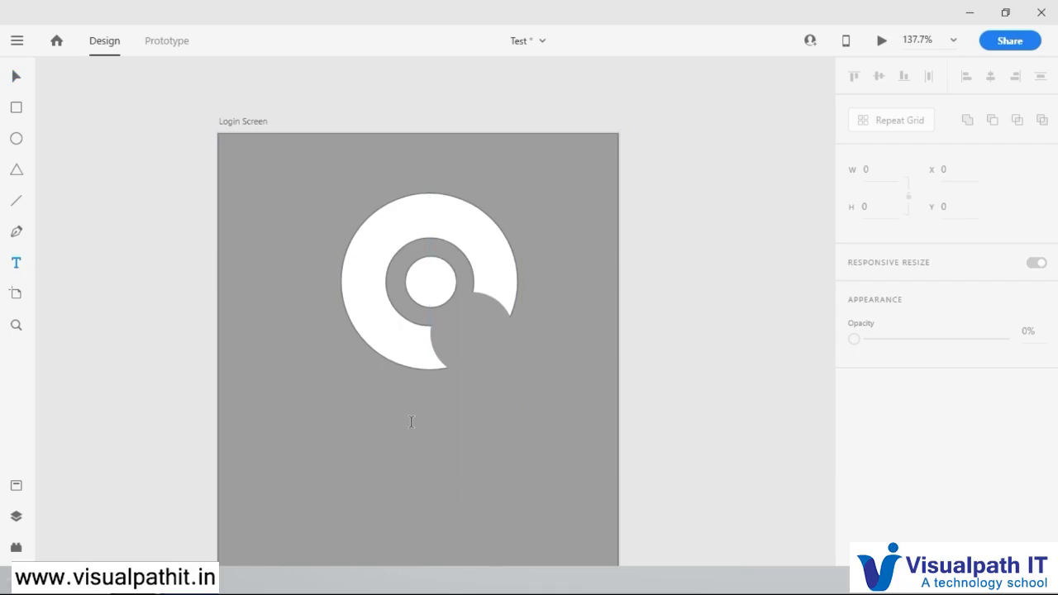
pyautogui.click(420, 426)
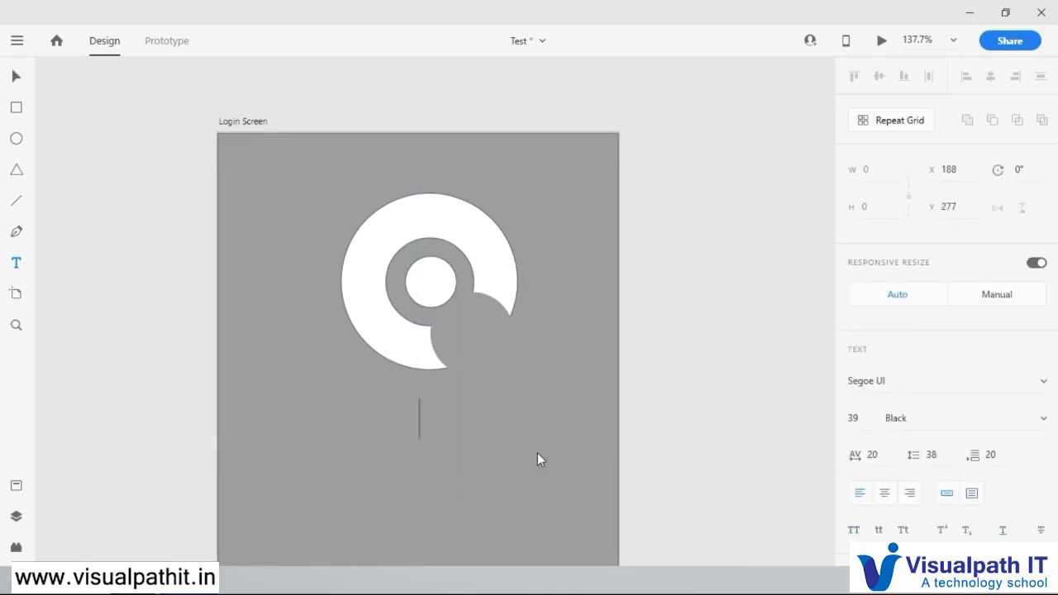
pyautogui.write('App Name')
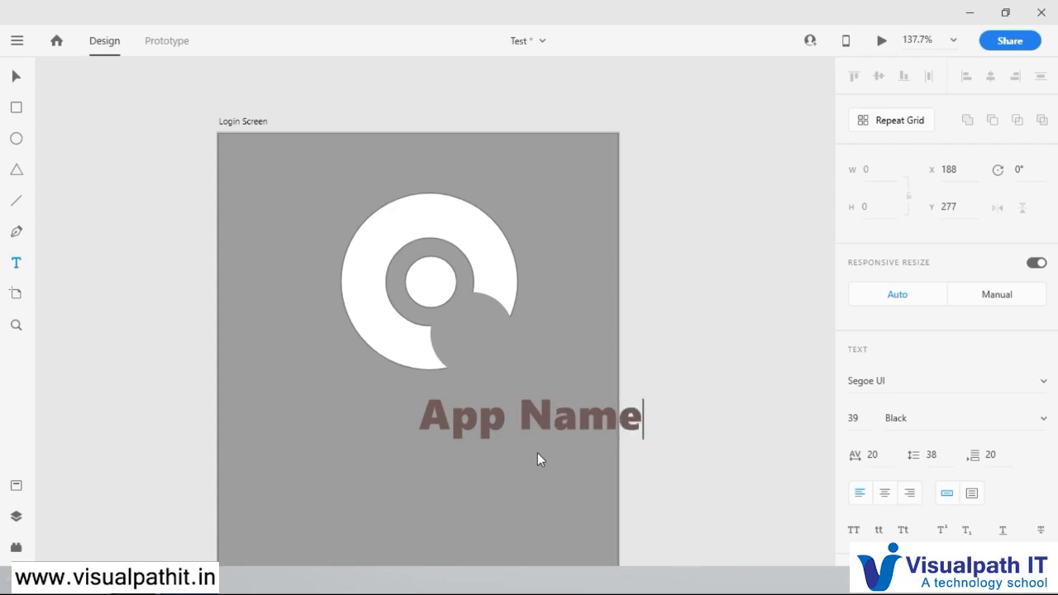
# Step: Replace the label's wording with "Test"
pyautogui.press('BackSpace')
pyautogui.press('BackSpace')
pyautogui.press('BackSpace')
pyautogui.press('BackSpace')
pyautogui.press('BackSpace')
pyautogui.press('BackSpace')
pyautogui.press('BackSpace')
pyautogui.press('BackSpace')
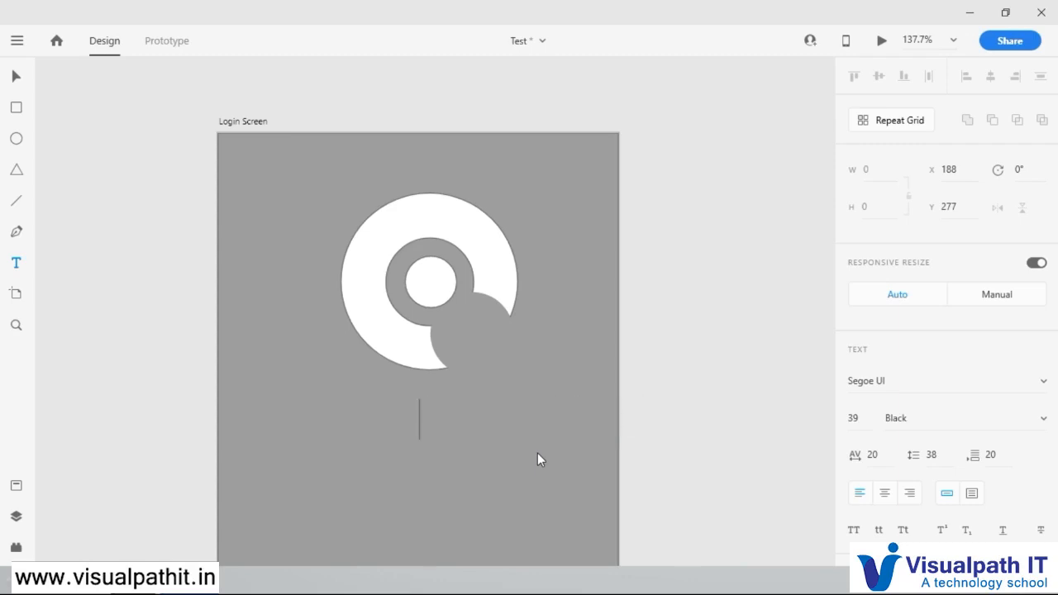
pyautogui.write('Tes')
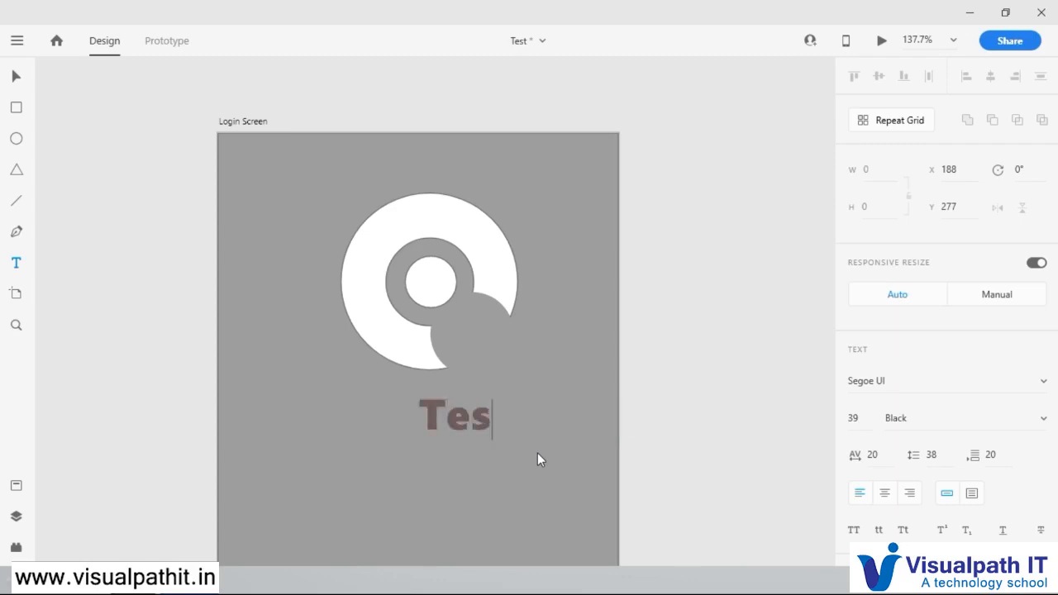
pyautogui.write('t_')
pyautogui.press('BackSpace')
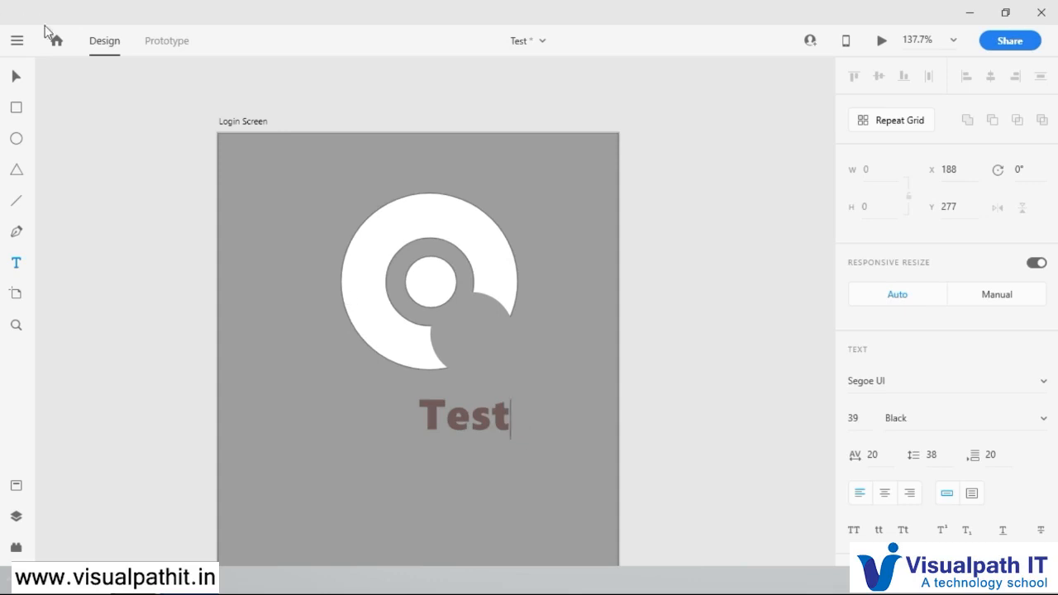
# Step: Shrink the Test label to font size 26 and move it into the notch of the logo
pyautogui.click(17, 77)
pyautogui.moveTo(485, 427); pyautogui.dragTo(441, 402)
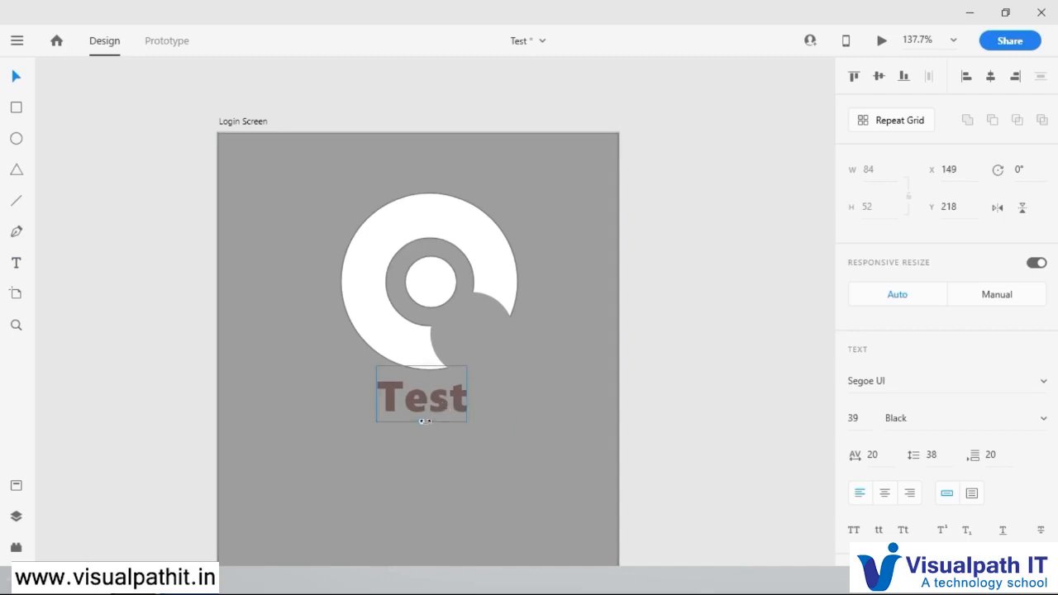
pyautogui.moveTo(422, 421); pyautogui.dragTo(474, 337)
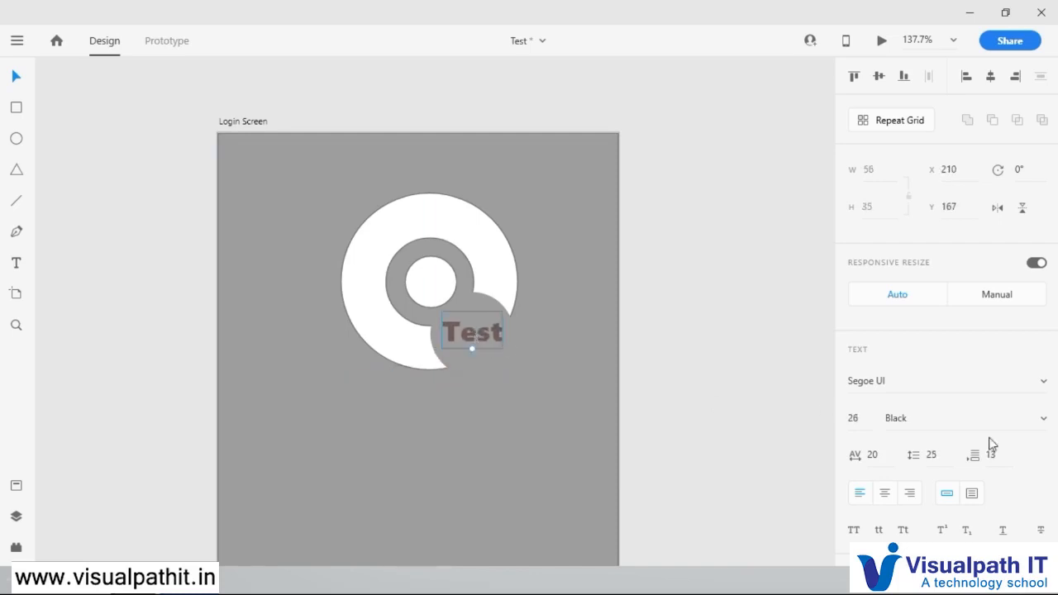
# Step: Set the Test label's fill color to white #FFFFFF
pyautogui.scroll(-5, 951, 488)
pyautogui.click(886, 391)
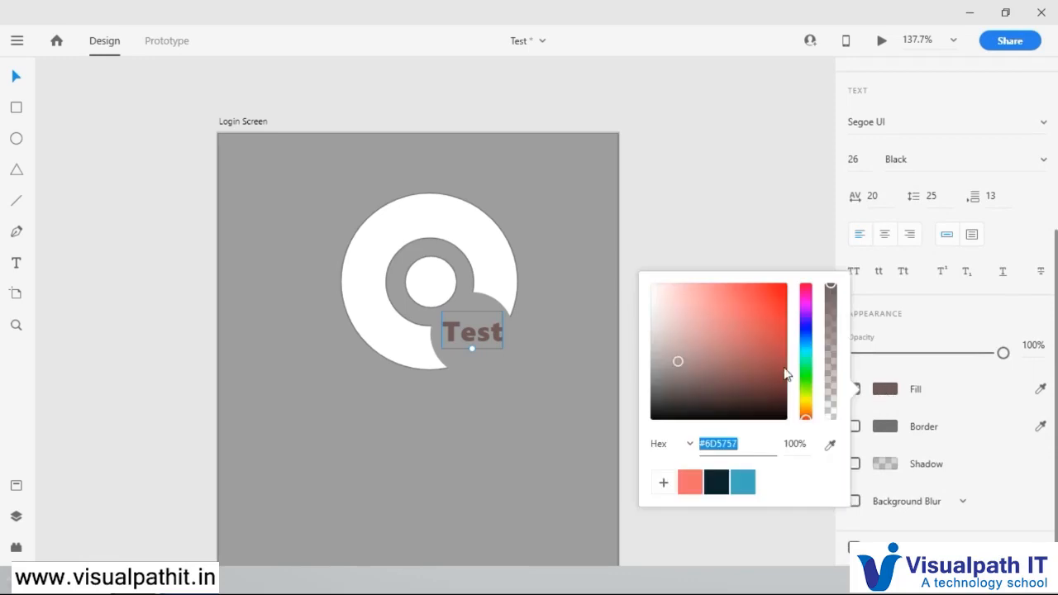
pyautogui.click(654, 291)
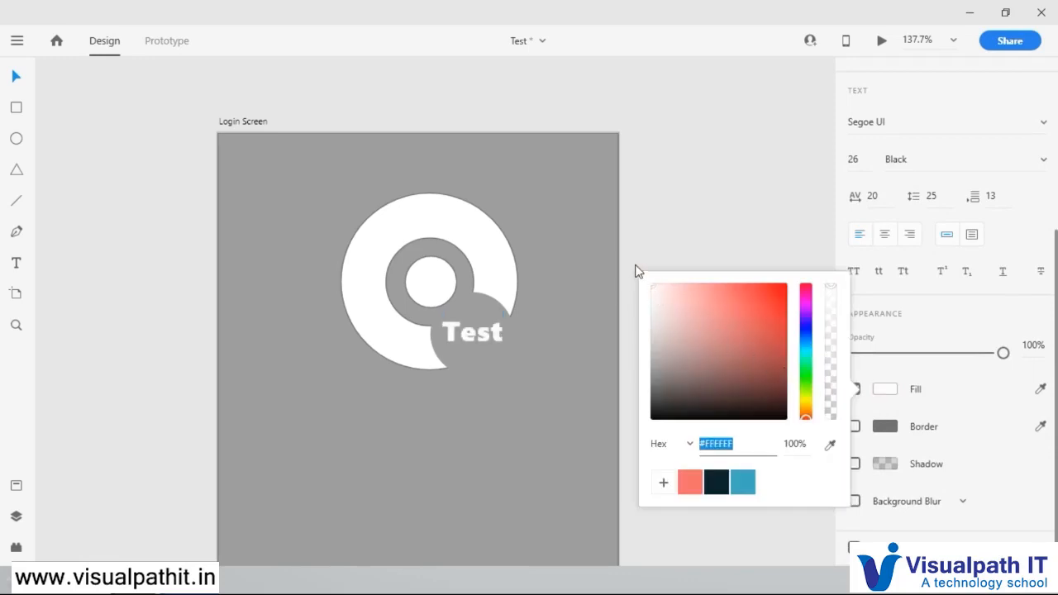
# Step: Try blue and pale tints on the Test label's fill, settling on a light yellow
pyautogui.click(744, 480)
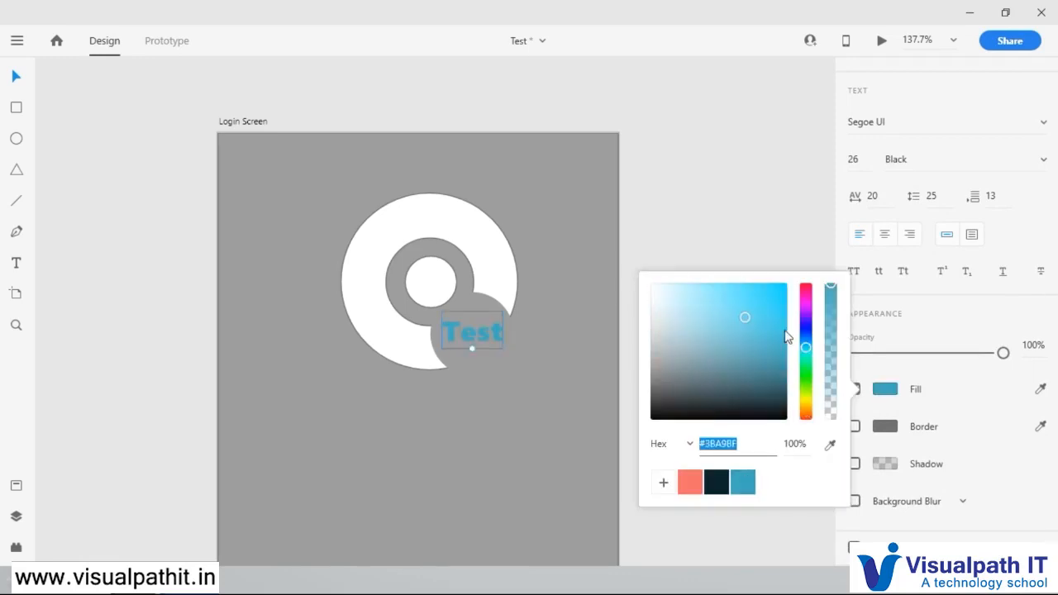
pyautogui.moveTo(676, 302); pyautogui.dragTo(661, 289)
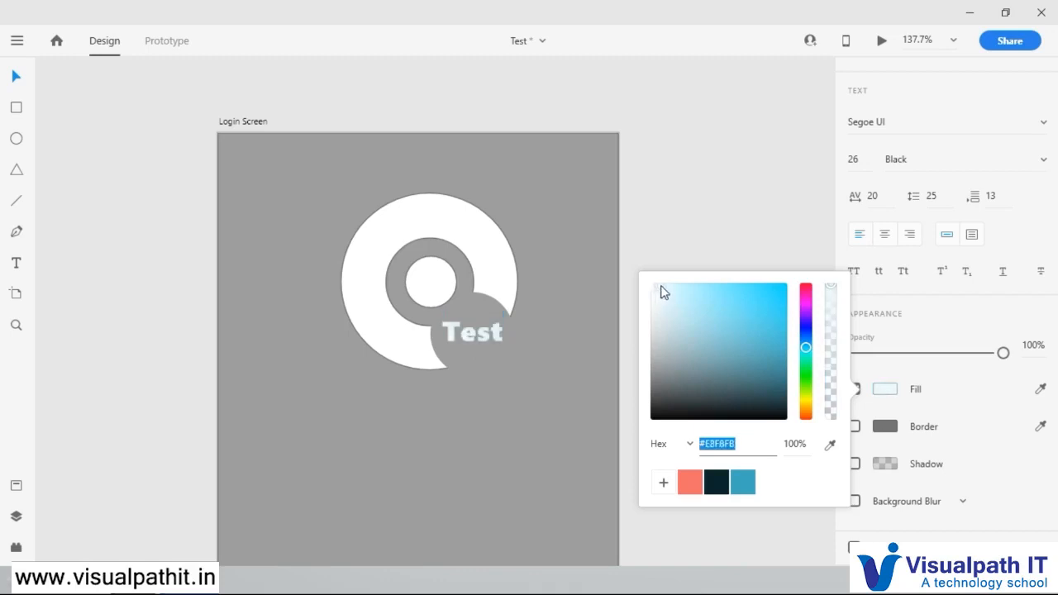
pyautogui.click(806, 403)
pyautogui.moveTo(720, 316); pyautogui.dragTo(716, 282)
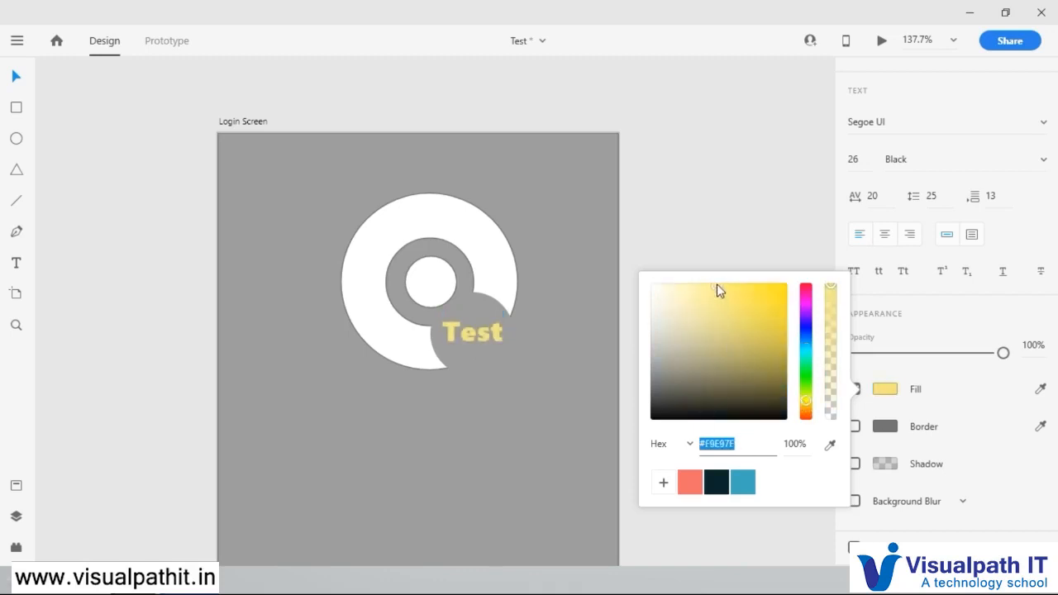
pyautogui.click(704, 190)
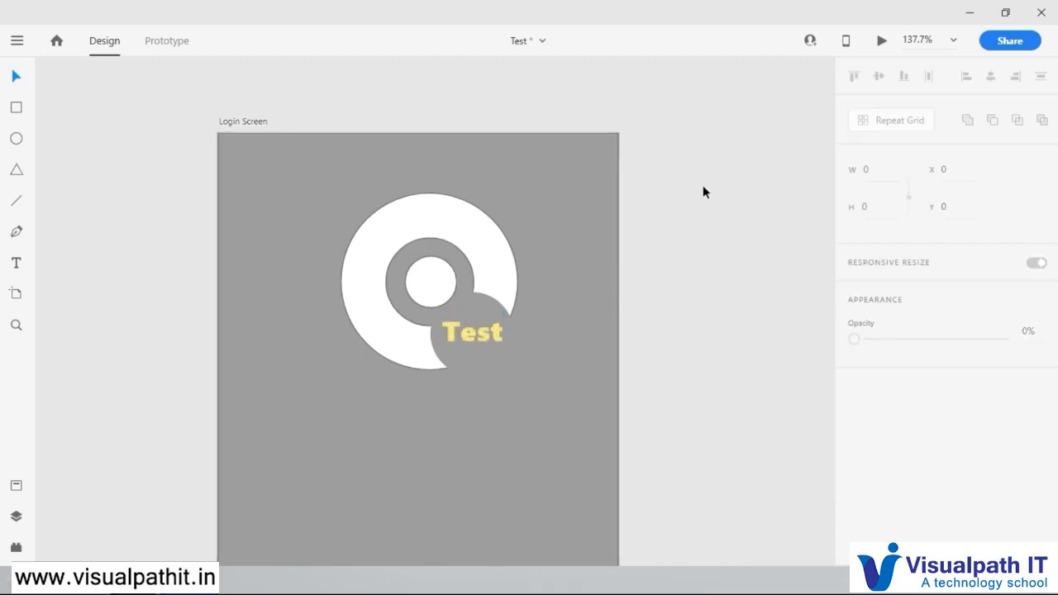
# Step: Change the Test label's font to Snap ITC and shift the label slightly down and right within the logo's notch
pyautogui.click(477, 333)
pyautogui.click(944, 384)
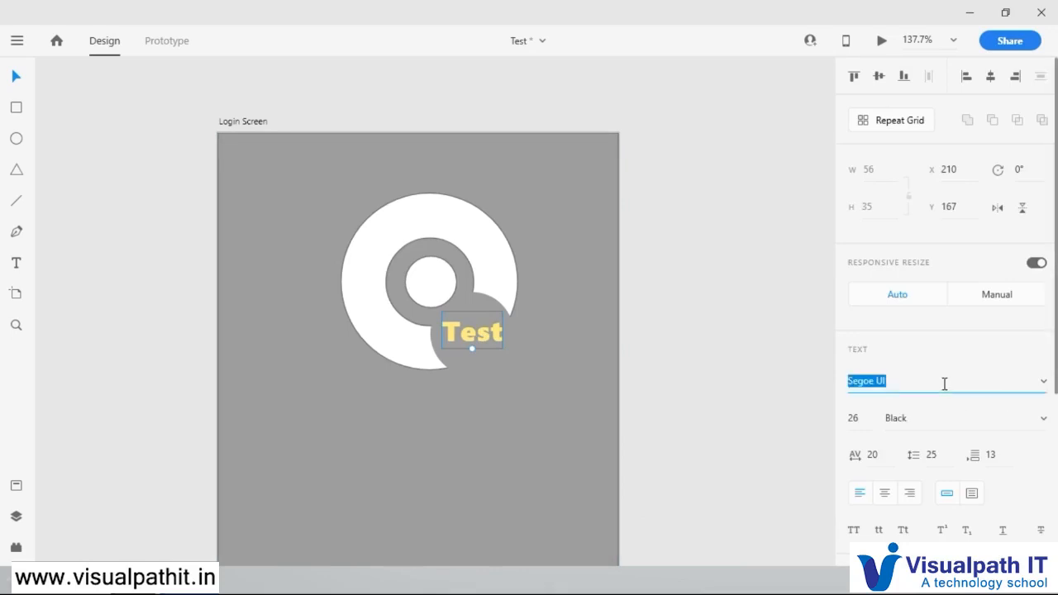
pyautogui.press('Down')
pyautogui.press('Down')
pyautogui.press('Down')
pyautogui.press('Down')
pyautogui.press('Down')
pyautogui.press('Down')
pyautogui.press('Down')
pyautogui.press('Down')
pyautogui.press('Down')
pyautogui.press('Down')
pyautogui.press('Down')
pyautogui.press('Down')
pyautogui.press('Down')
pyautogui.press('Down')
pyautogui.press('Down')
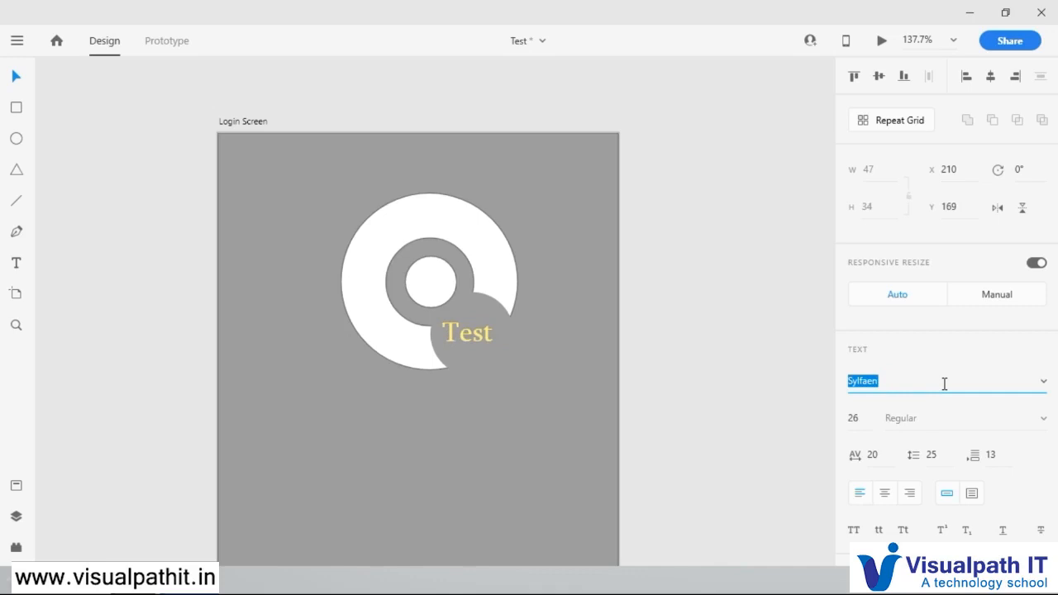
pyautogui.press('Up')
pyautogui.press('Up')
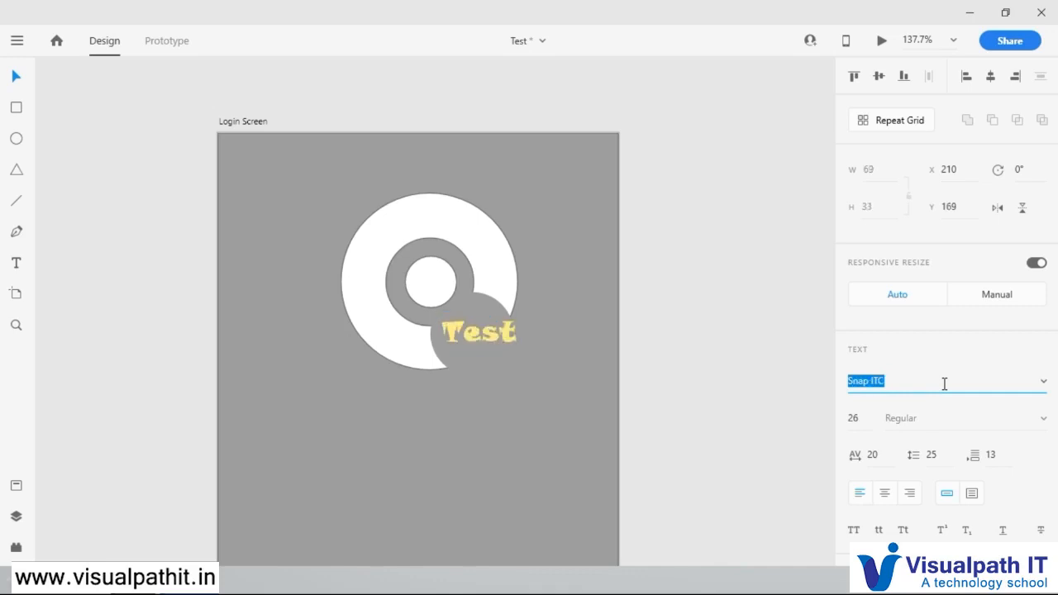
pyautogui.moveTo(510, 335)
pyautogui.mouseDown()
pyautogui.moveTo(495, 340)
pyautogui.moveTo(502, 348)
pyautogui.mouseUp()
pyautogui.click(685, 309)
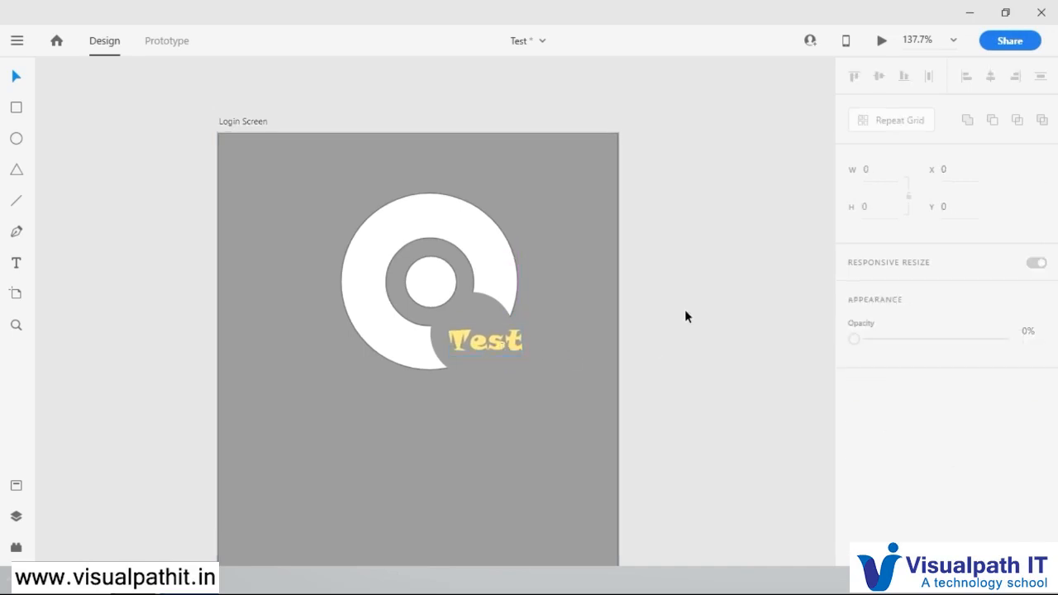
pyautogui.click(484, 248)
pyautogui.scroll(-2, 916, 488)
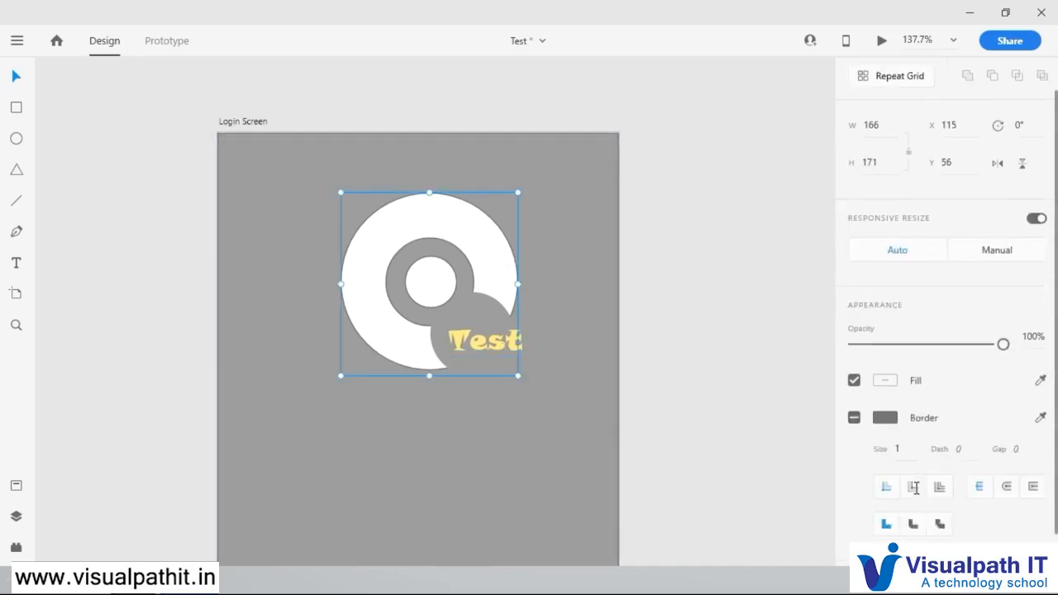
pyautogui.scroll(-1, 915, 488)
pyautogui.click(645, 257)
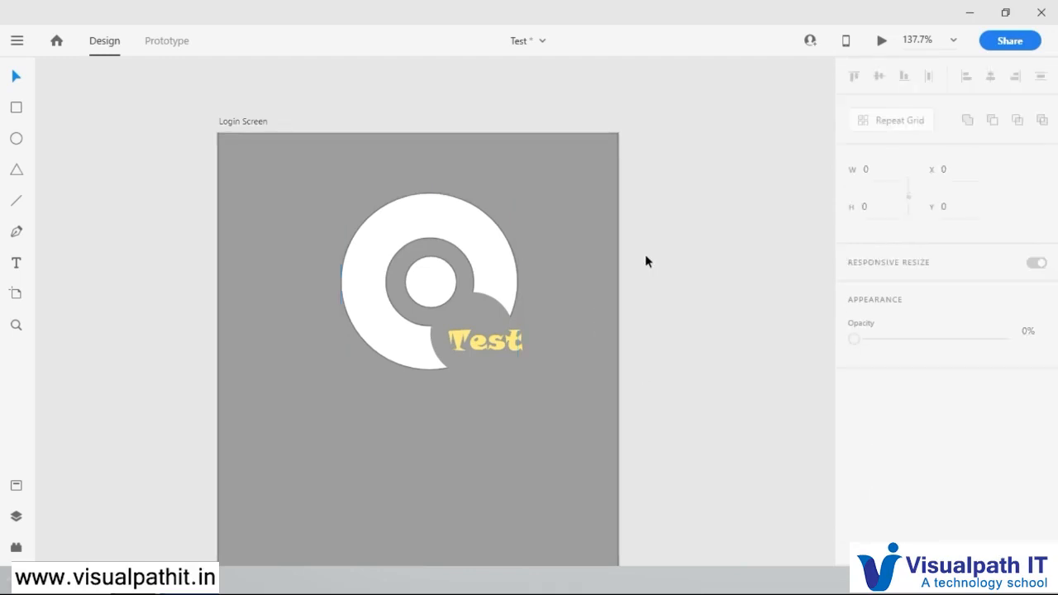
# Step: Draw a white rectangle about 273 wide and 34 high below the logo as an input field
pyautogui.scroll(-4, 525, 319)
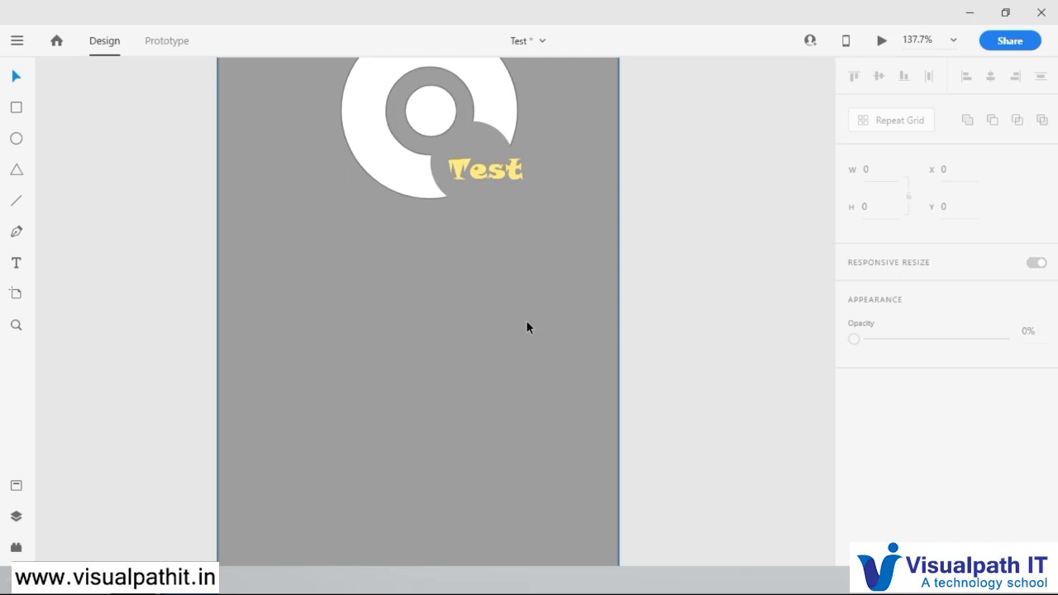
pyautogui.scroll(-4, 526, 320)
pyautogui.scroll(6, 505, 306)
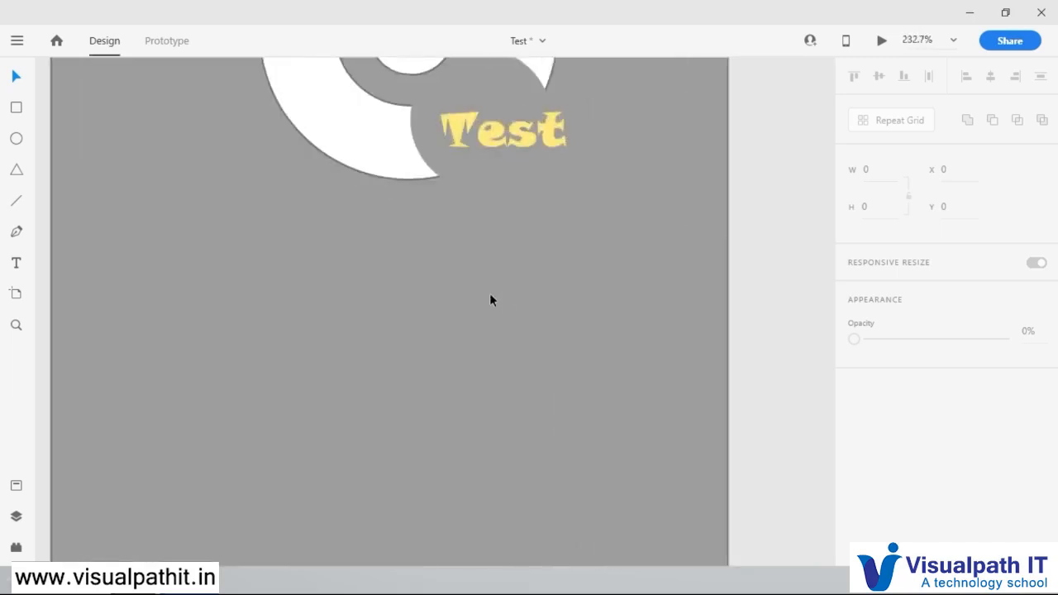
pyautogui.scroll(-3, 490, 293)
pyautogui.click(16, 108)
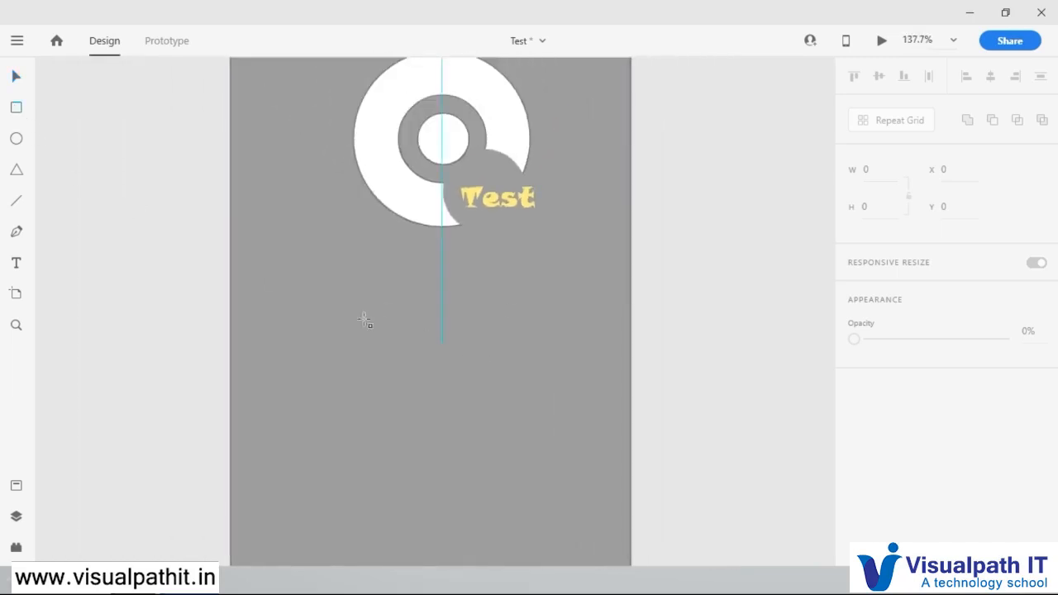
pyautogui.moveTo(298, 301)
pyautogui.mouseDown()
pyautogui.moveTo(371, 351)
pyautogui.moveTo(548, 331)
pyautogui.moveTo(591, 337)
pyautogui.mouseUp()
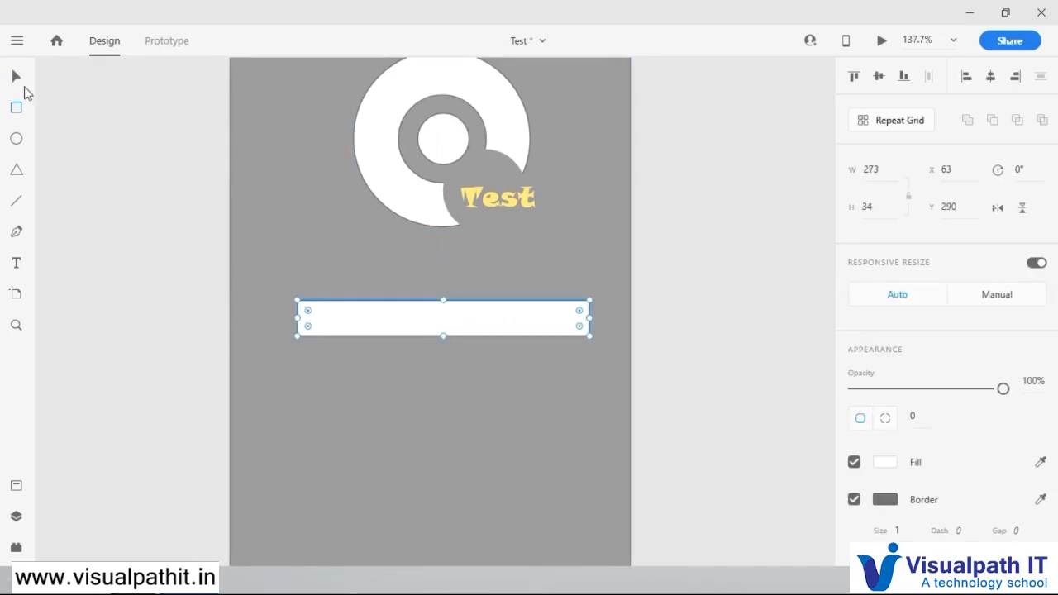
# Step: Centre the rectangle horizontally on the artboard at X 51, Y 304 and round its corners to radius 17
pyautogui.click(16, 77)
pyautogui.moveTo(501, 326); pyautogui.dragTo(492, 334)
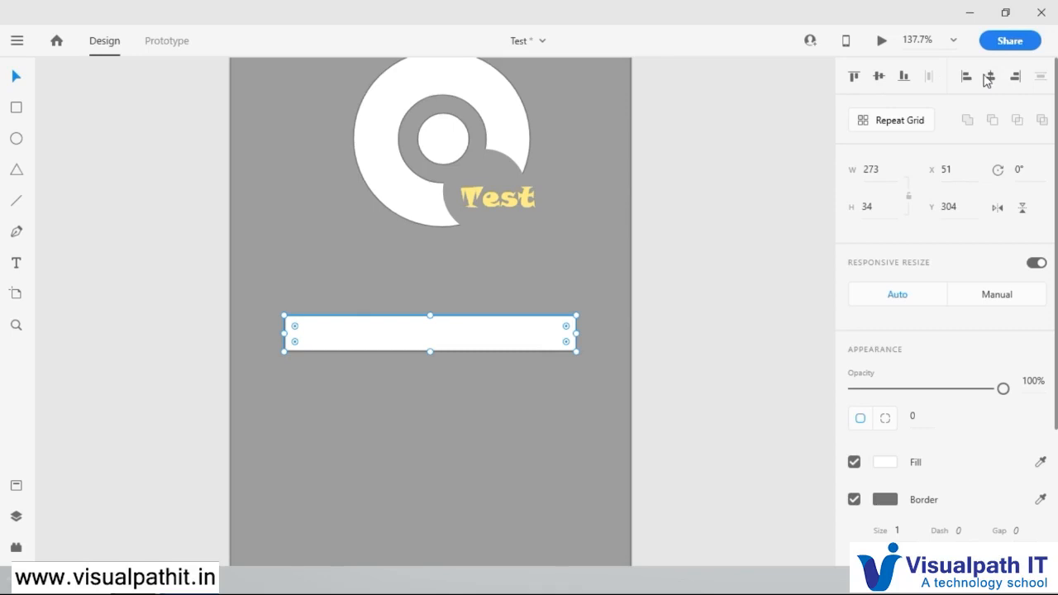
pyautogui.moveTo(295, 327); pyautogui.dragTo(302, 333)
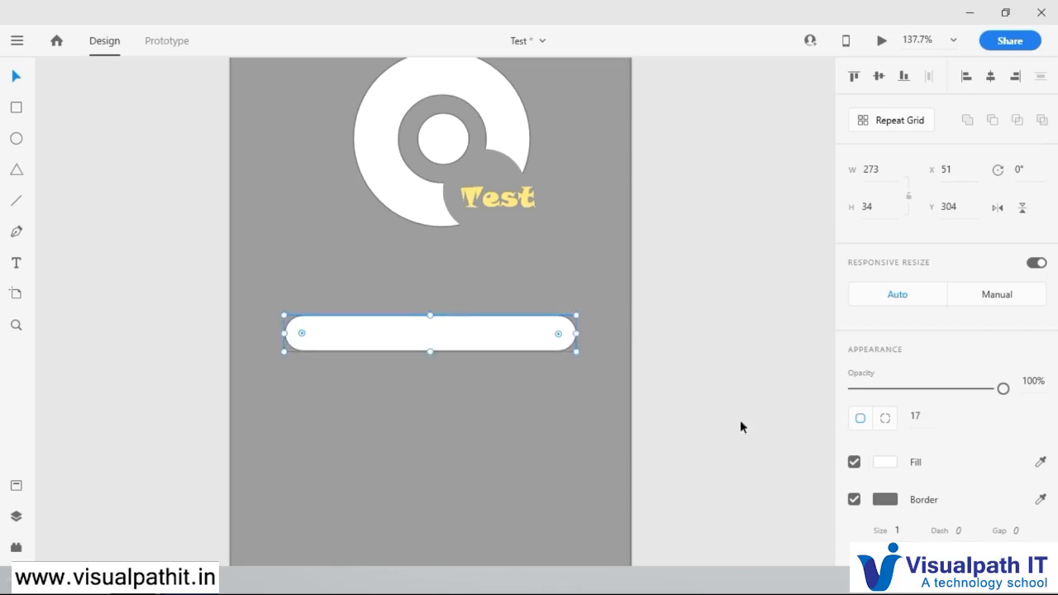
pyautogui.click(678, 273)
# Step: Lower the rounded bar's opacity to 25% and widen it to 297, centred horizontally on the artboard
pyautogui.click(574, 329)
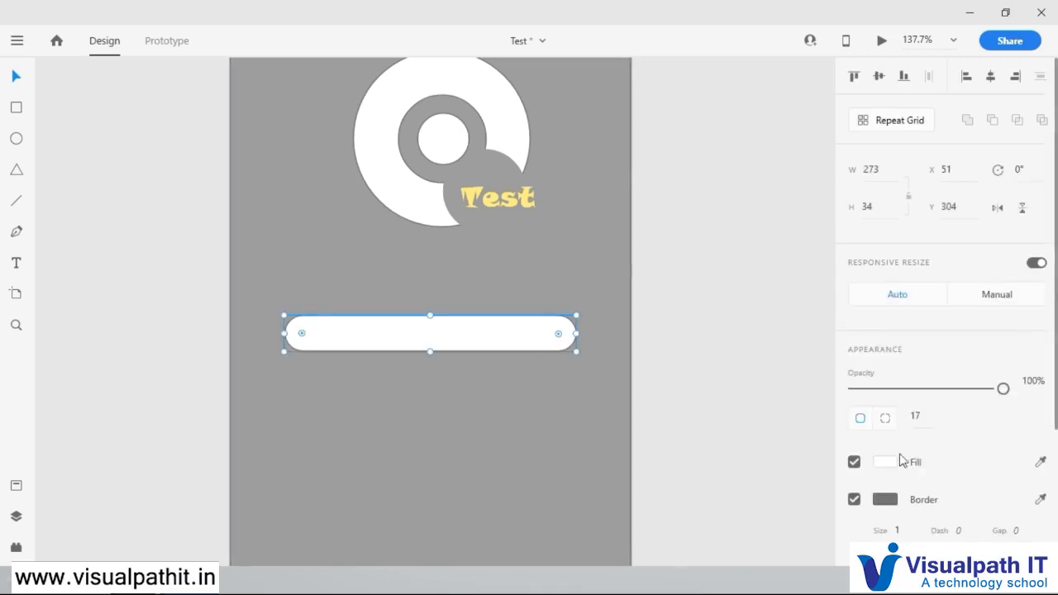
pyautogui.moveTo(1003, 389); pyautogui.dragTo(921, 403)
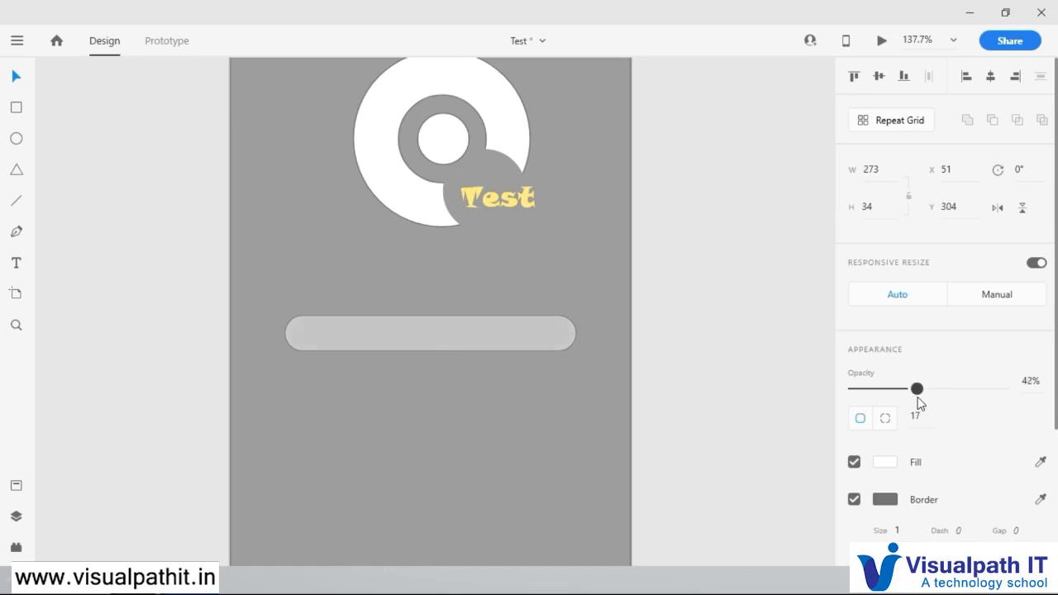
pyautogui.click(677, 327)
pyautogui.scroll(-2, 471, 405)
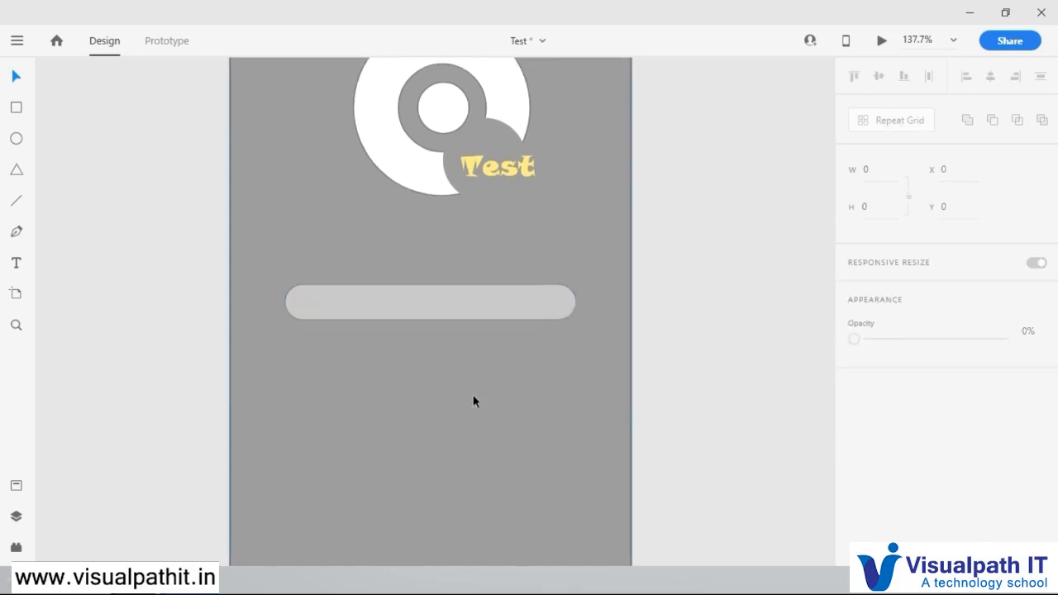
pyautogui.click(496, 302)
pyautogui.moveTo(920, 388); pyautogui.dragTo(891, 389)
pyautogui.moveTo(579, 300); pyautogui.dragTo(604, 301)
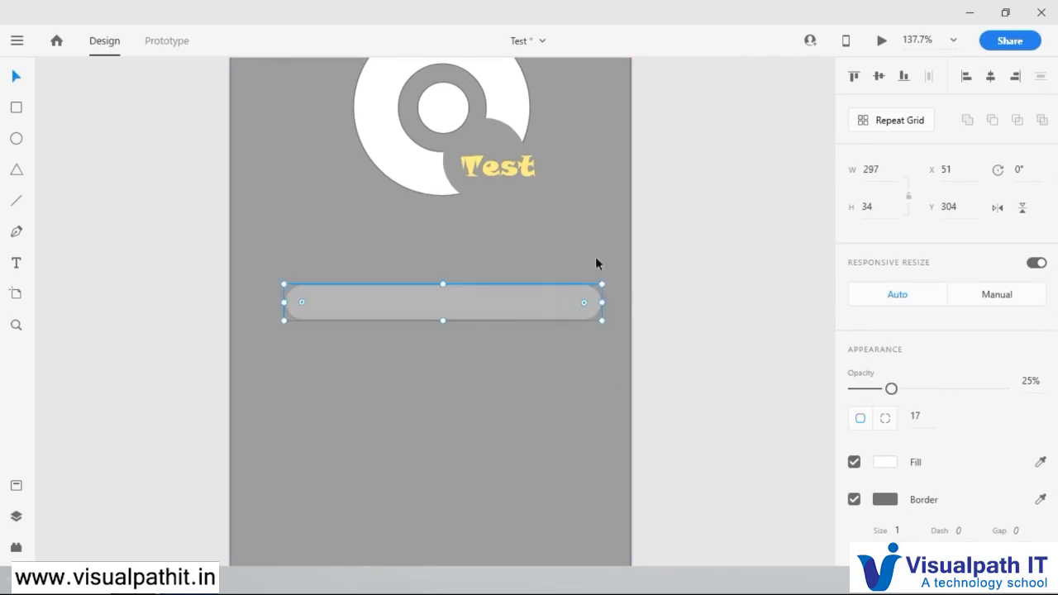
pyautogui.click(992, 77)
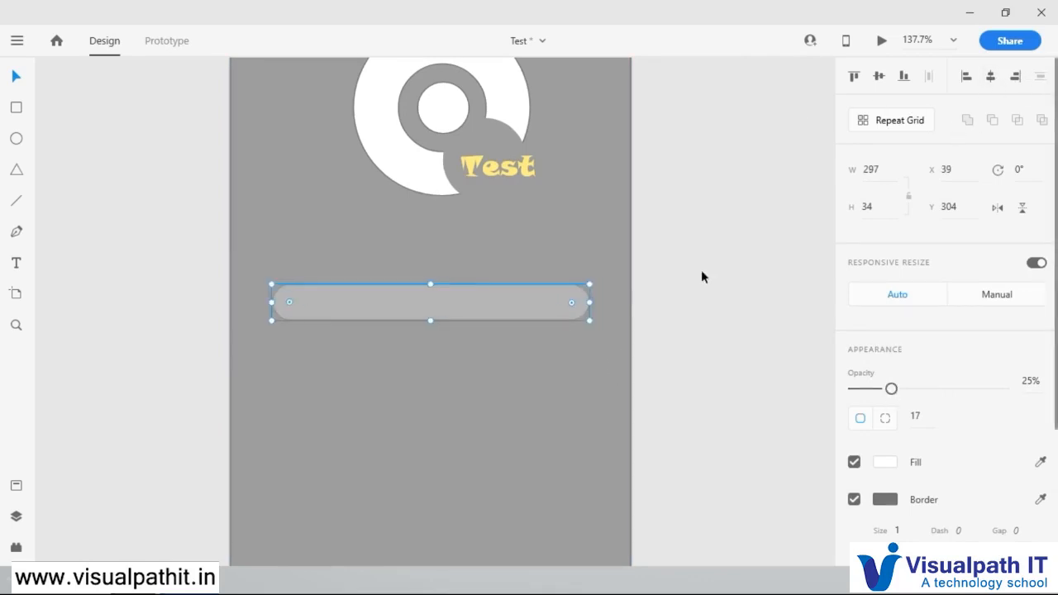
# Step: Duplicate the rounded bar and place the copy directly below the original at Y 377
pyautogui.rightClick(489, 305)
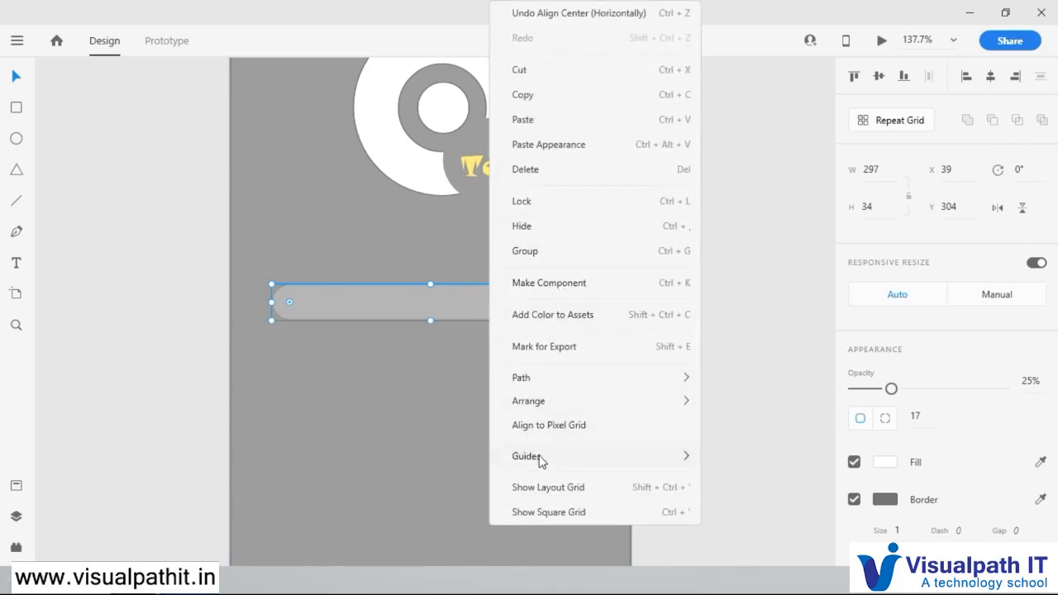
pyautogui.click(541, 99)
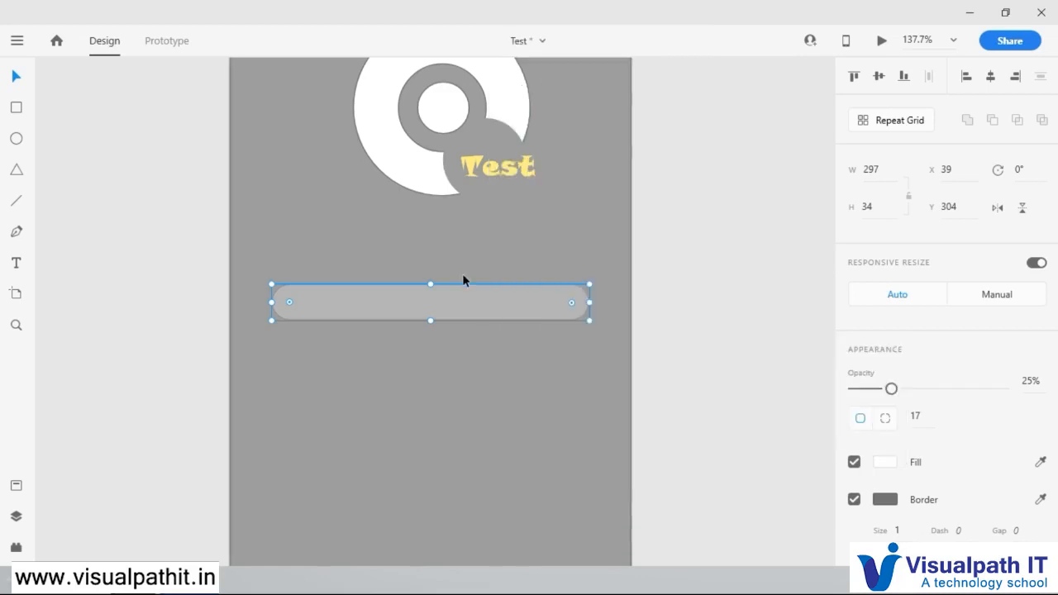
pyautogui.rightClick(483, 345)
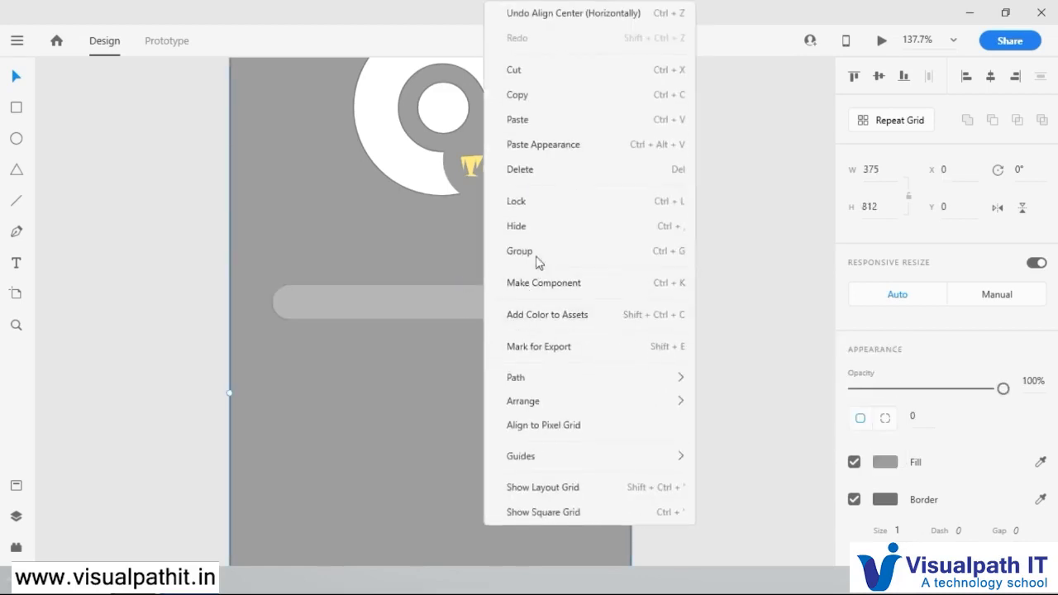
pyautogui.click(538, 121)
pyautogui.moveTo(476, 300); pyautogui.dragTo(477, 384)
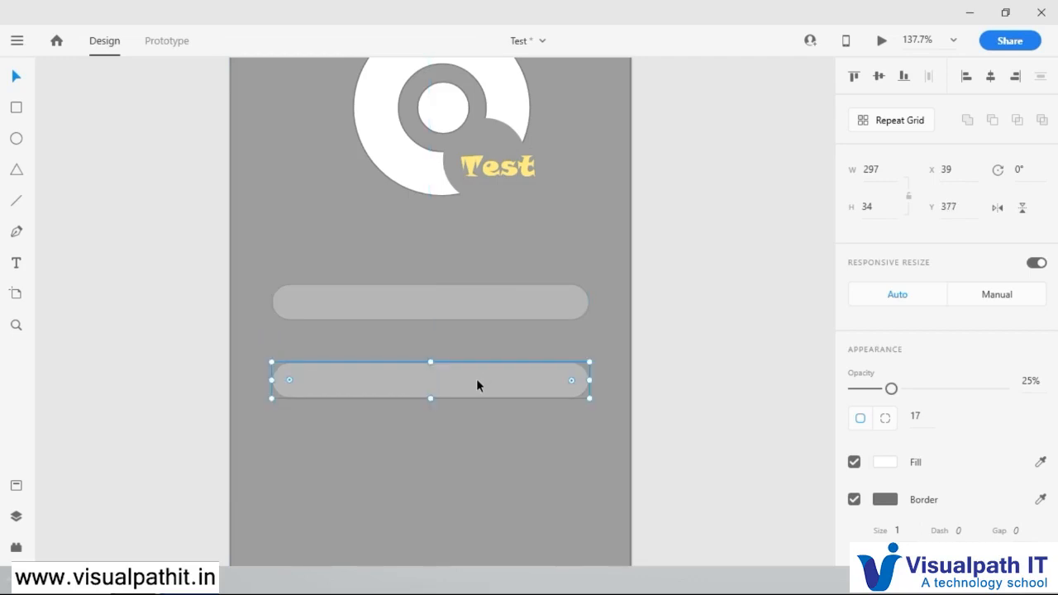
pyautogui.click(469, 315)
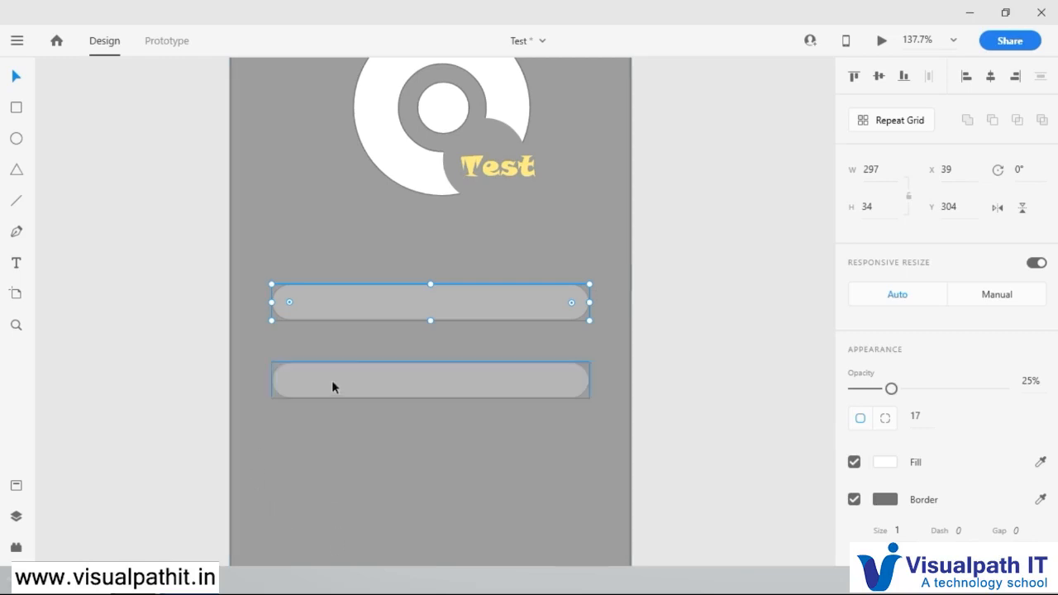
# Step: Add a text label reading "User name" and centre it just above the upper input bar
pyautogui.click(15, 263)
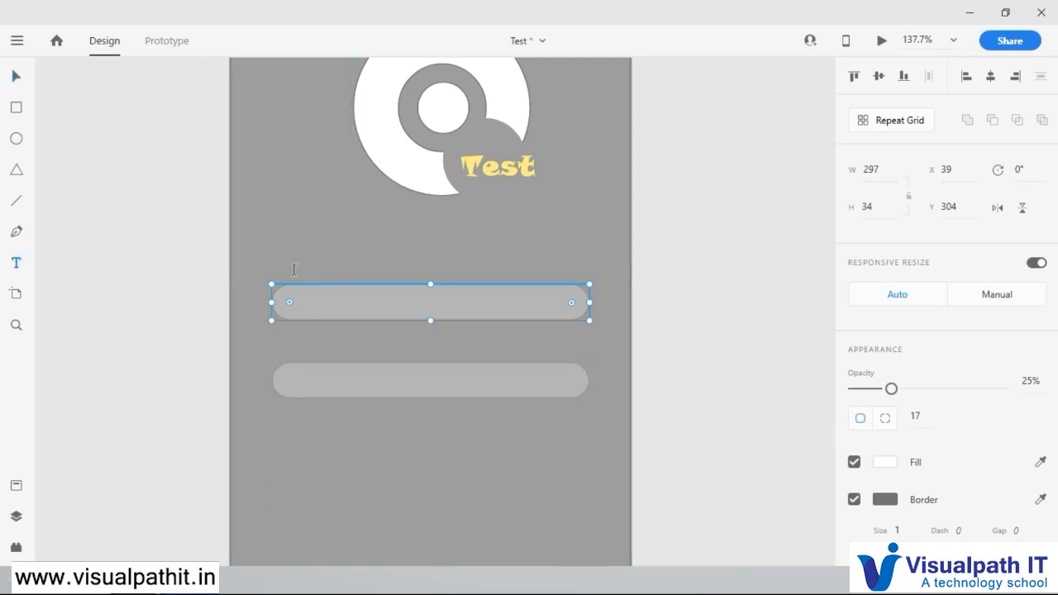
pyautogui.click(431, 263)
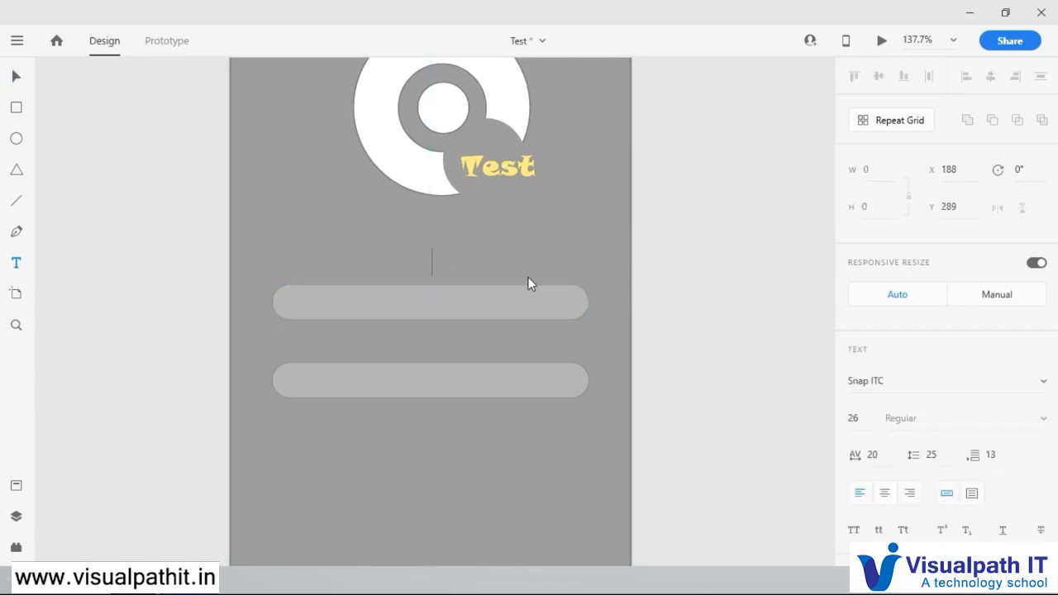
pyautogui.write('Use')
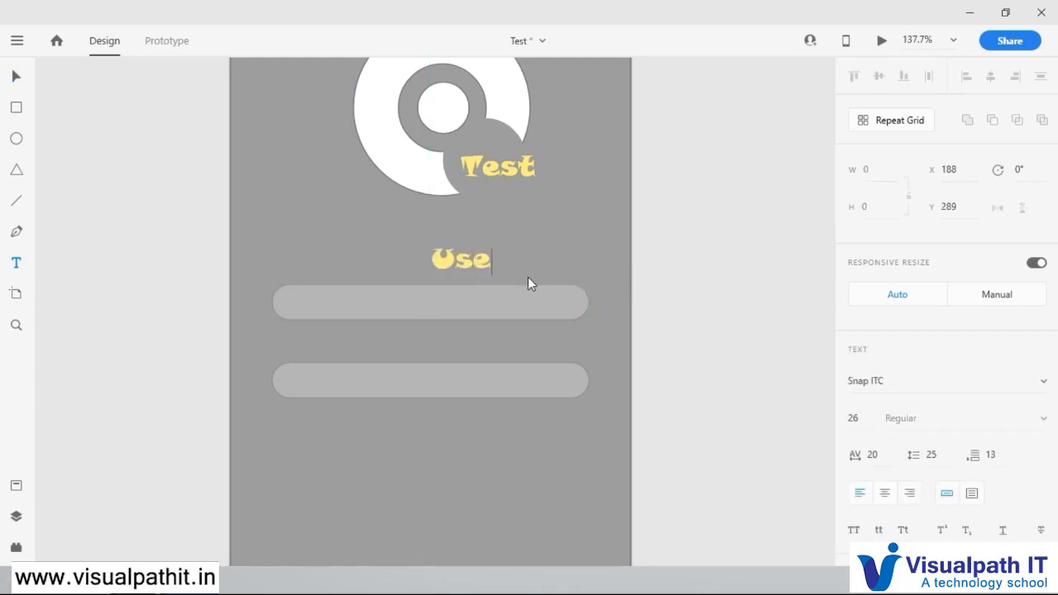
pyautogui.write('r name')
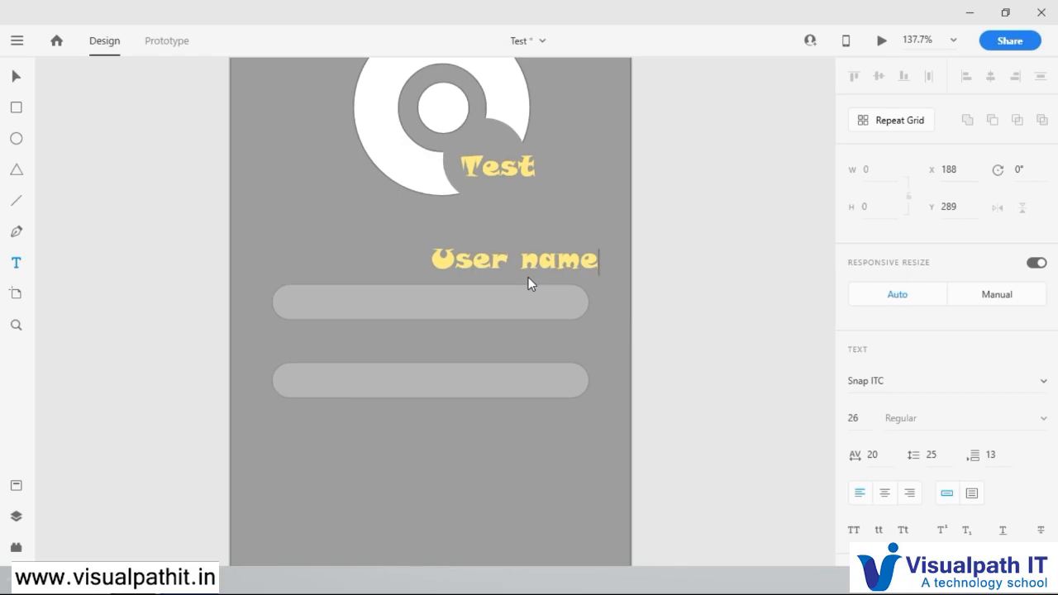
pyautogui.click(19, 81)
pyautogui.moveTo(521, 266); pyautogui.dragTo(438, 271)
# Step: Change the "User name" label's font to Franklin Gothic and reduce its size to 21 above the upper input bar
pyautogui.click(975, 386)
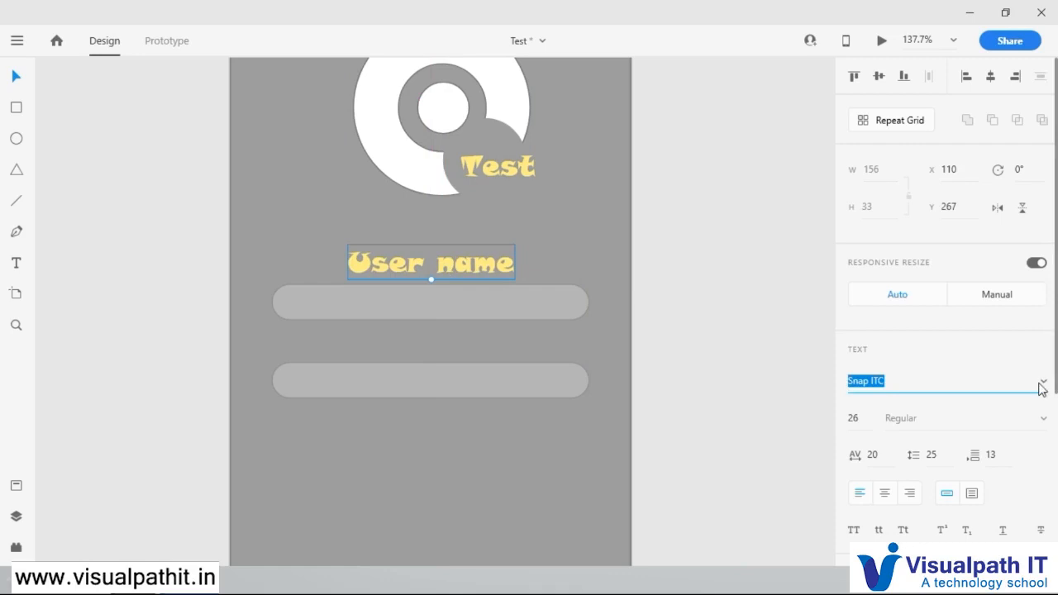
pyautogui.click(1043, 385)
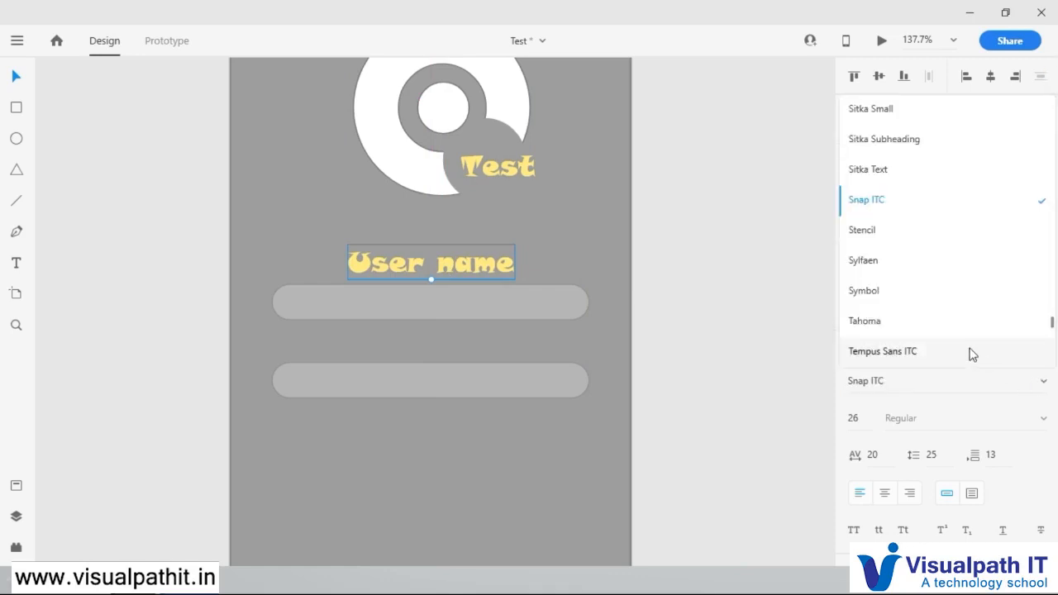
pyautogui.scroll(-5, 972, 330)
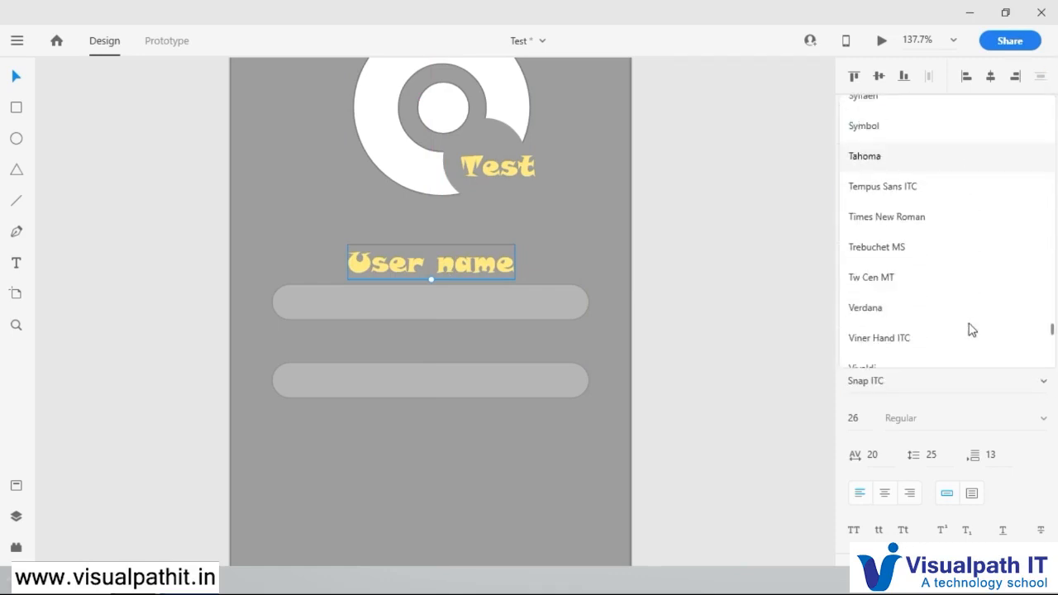
pyautogui.scroll(-3, 972, 329)
pyautogui.scroll(15, 971, 329)
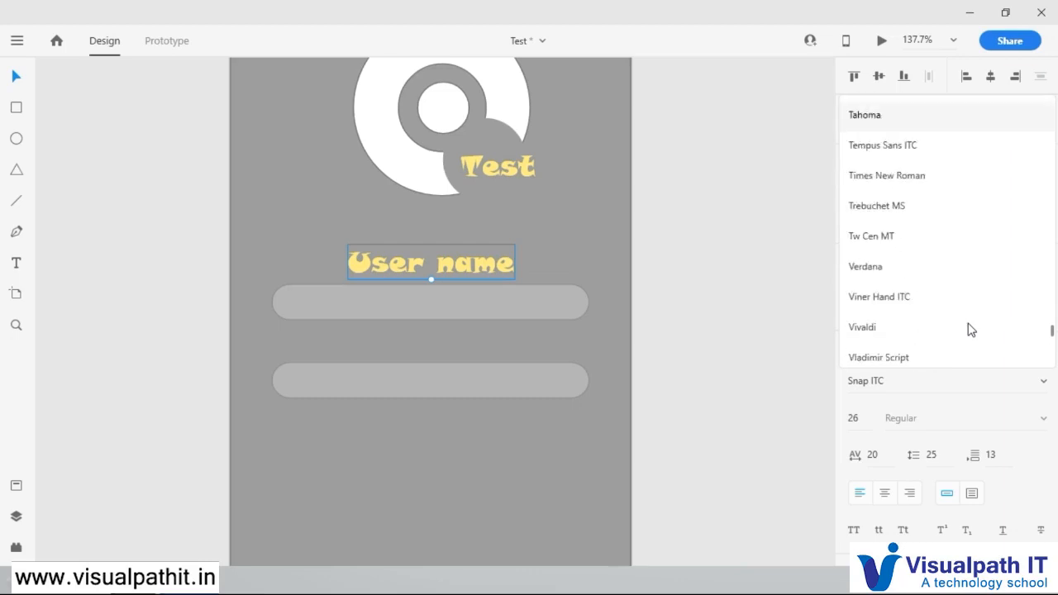
pyautogui.scroll(10, 971, 329)
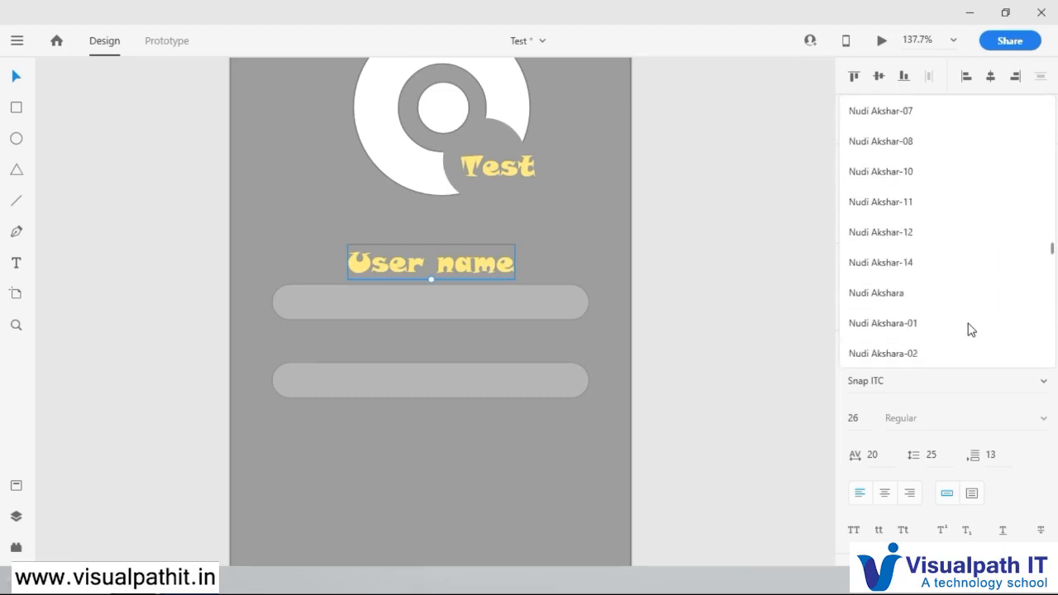
pyautogui.scroll(2, 971, 329)
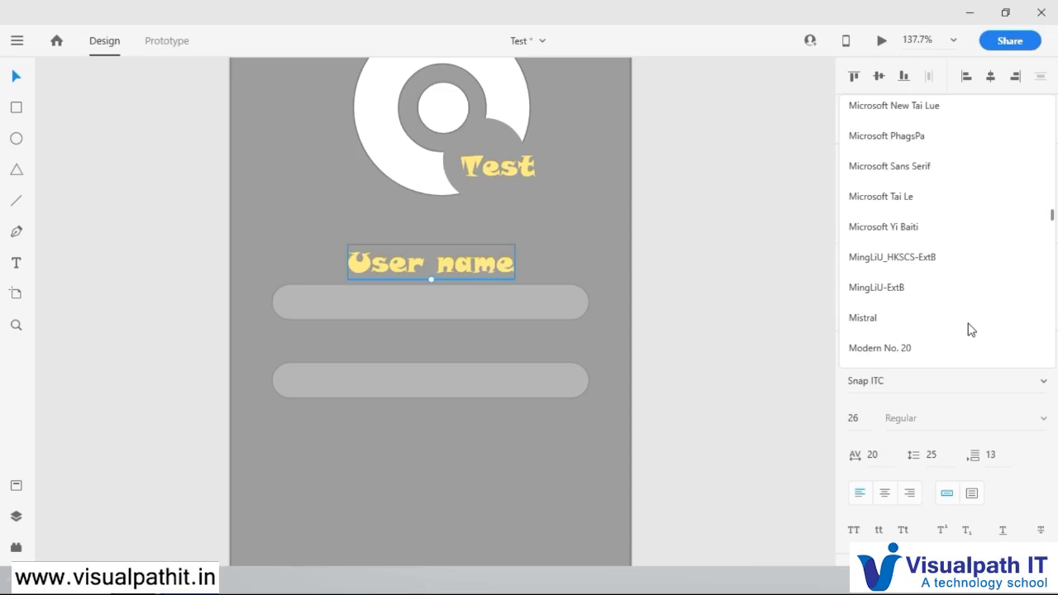
pyautogui.press('h')
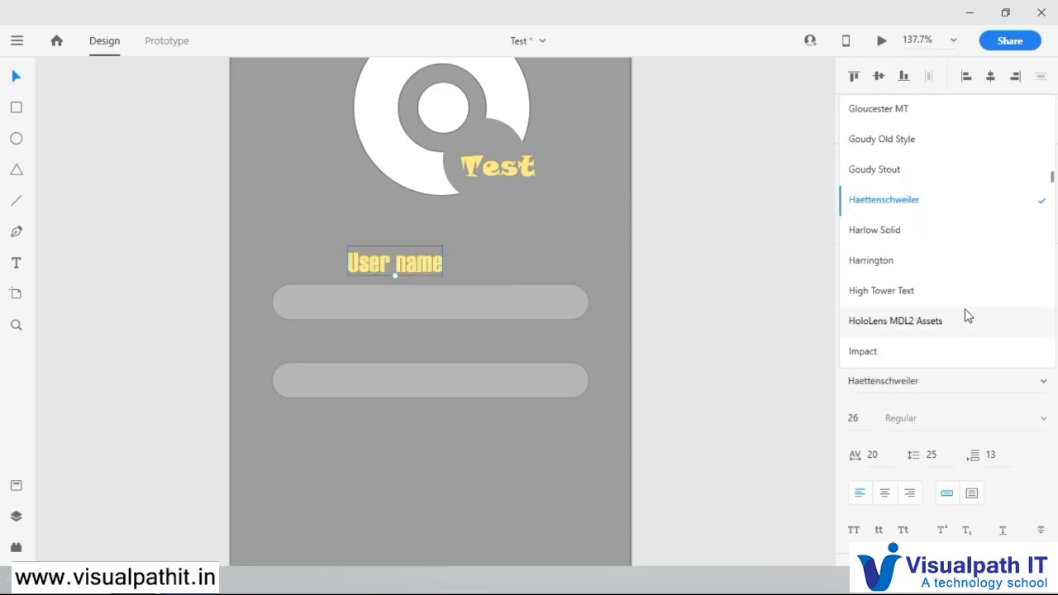
pyautogui.scroll(1, 968, 316)
pyautogui.scroll(2, 968, 316)
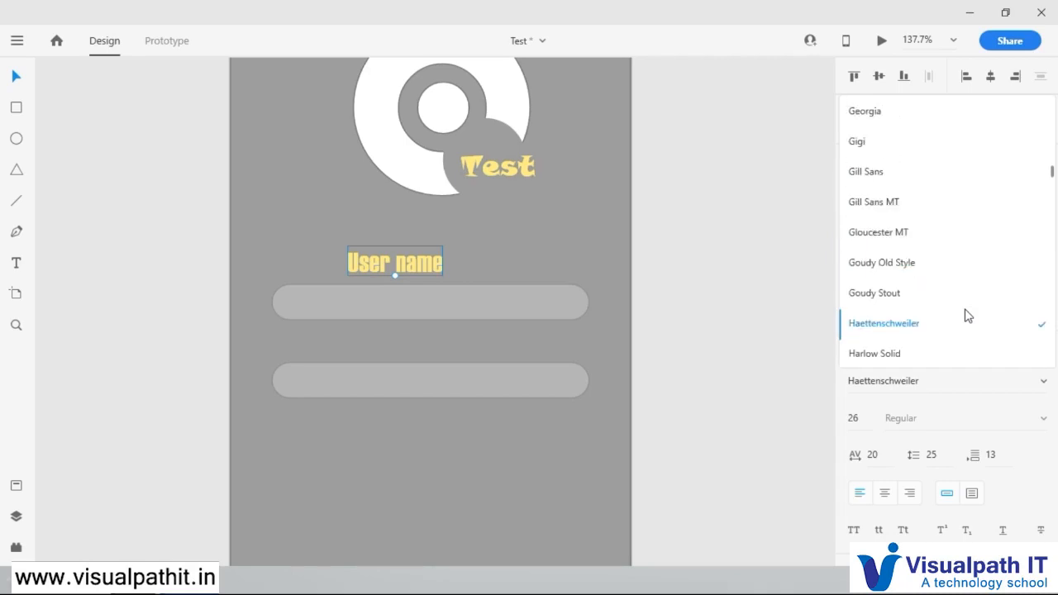
pyautogui.scroll(6, 968, 316)
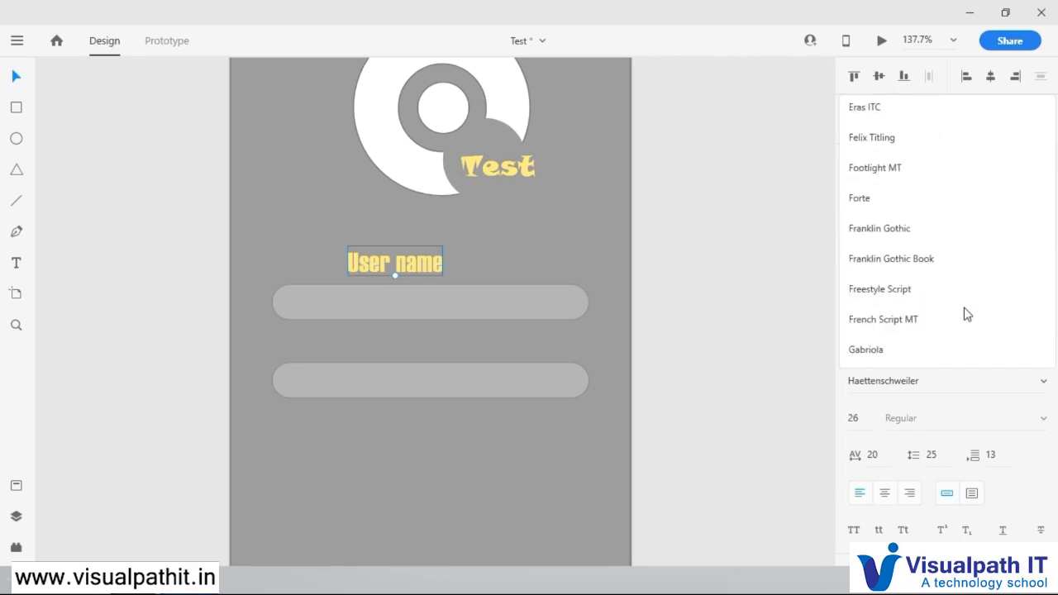
pyautogui.click(918, 231)
pyautogui.moveTo(465, 265)
pyautogui.mouseDown()
pyautogui.moveTo(492, 264)
pyautogui.moveTo(444, 273)
pyautogui.moveTo(447, 265)
pyautogui.mouseUp()
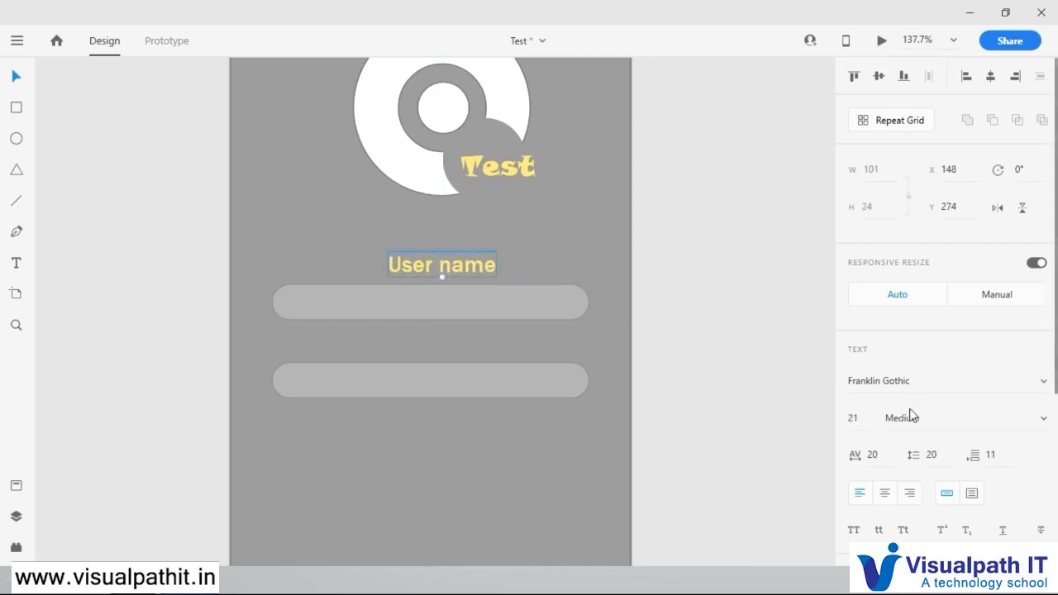
# Step: Replace the text of the label above the upper input bar with "E-mail Id"
pyautogui.doubleClick(450, 267)
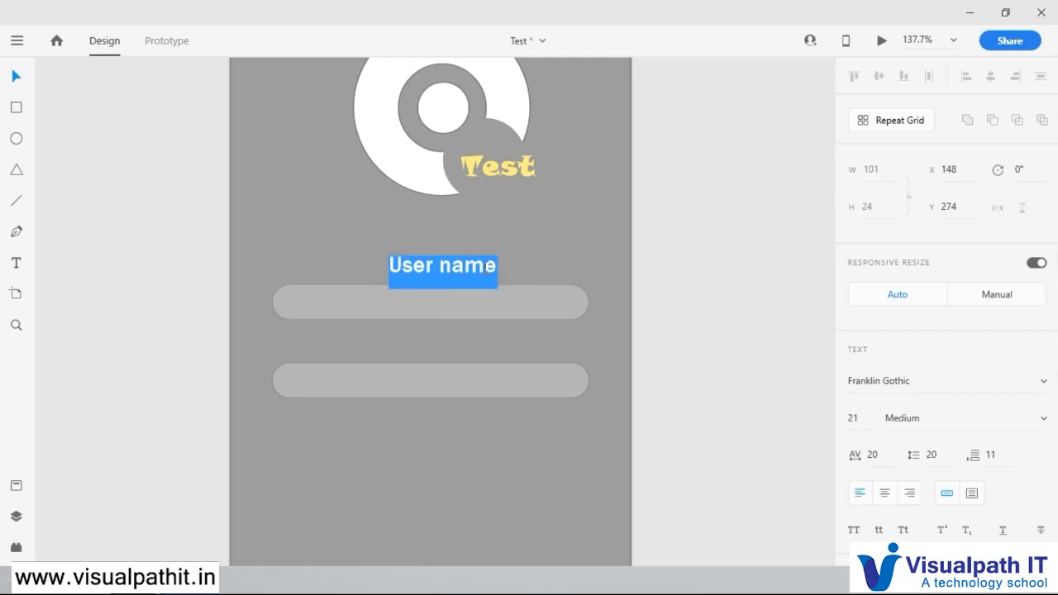
pyautogui.write('E-mail Id')
pyautogui.press('Escape')
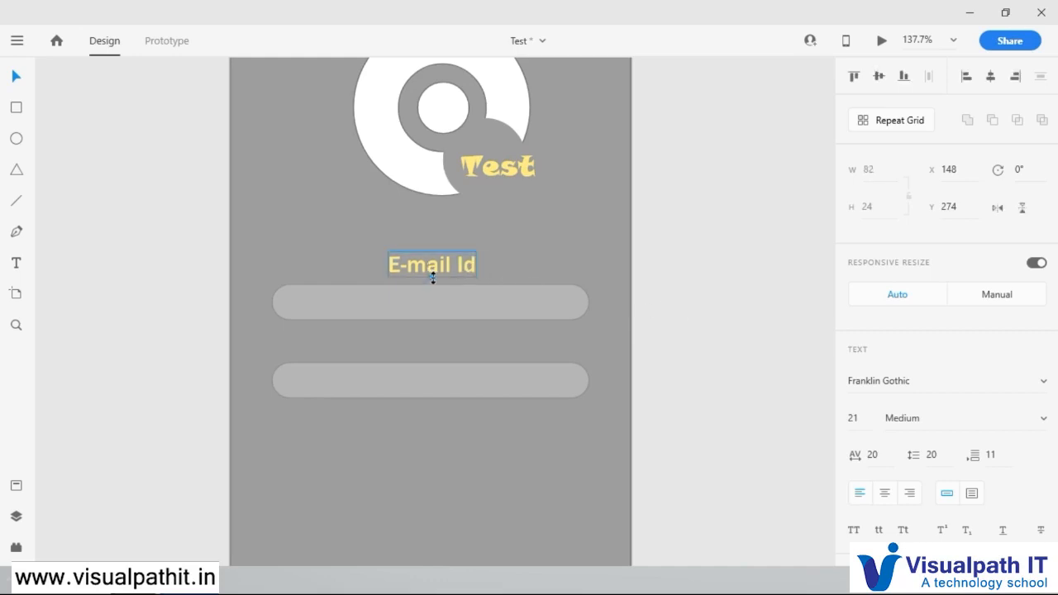
# Step: Reduce the "E-mail Id" label to size 16, centred horizontally on the artboard, and change its fill to white
pyautogui.moveTo(432, 276); pyautogui.dragTo(457, 262)
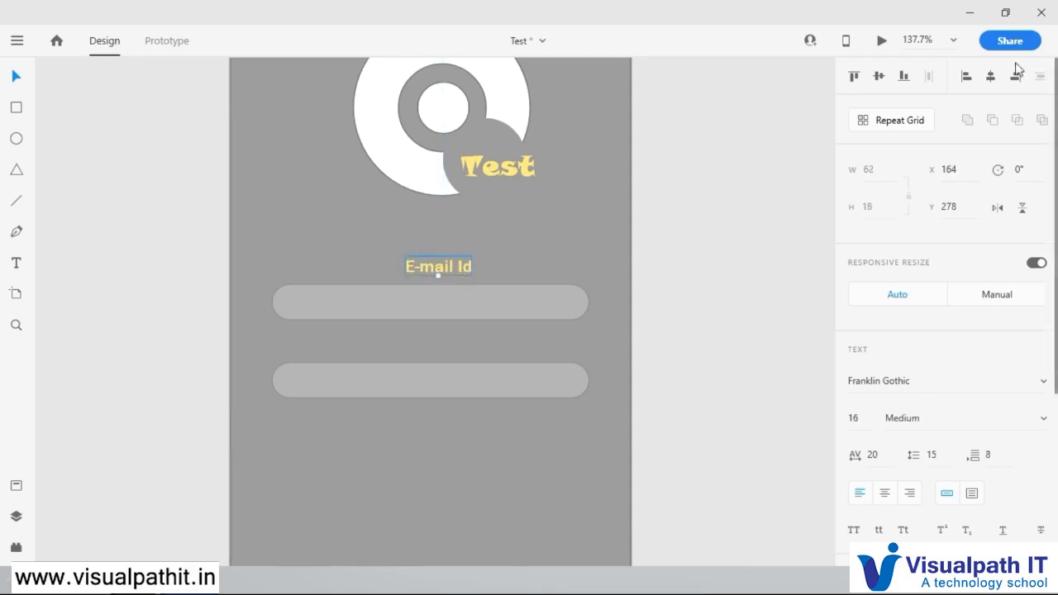
pyautogui.click(990, 77)
pyautogui.scroll(-5, 1030, 449)
pyautogui.click(885, 389)
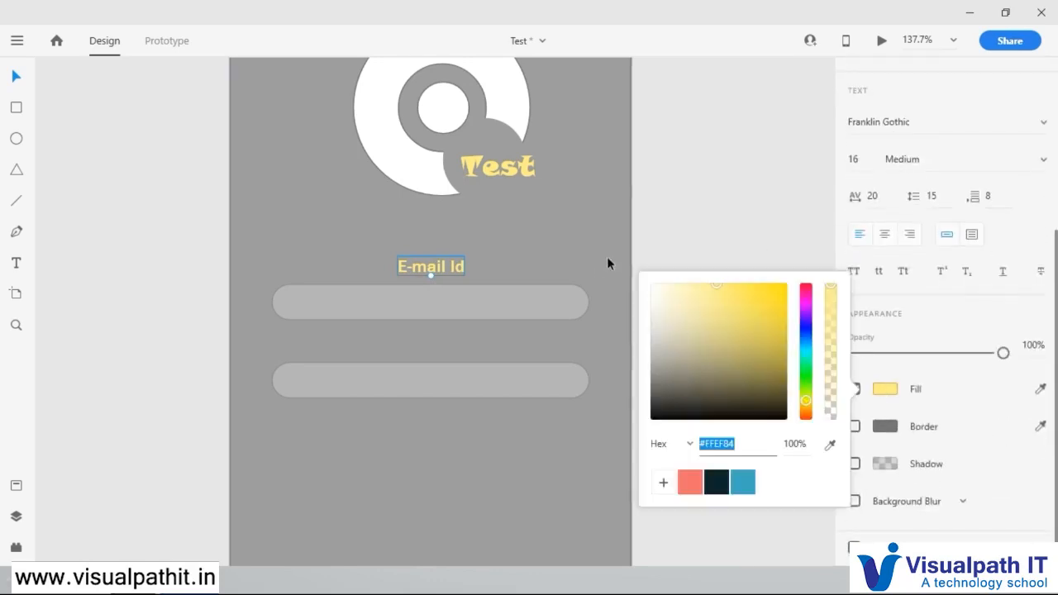
pyautogui.click(653, 285)
pyautogui.click(620, 248)
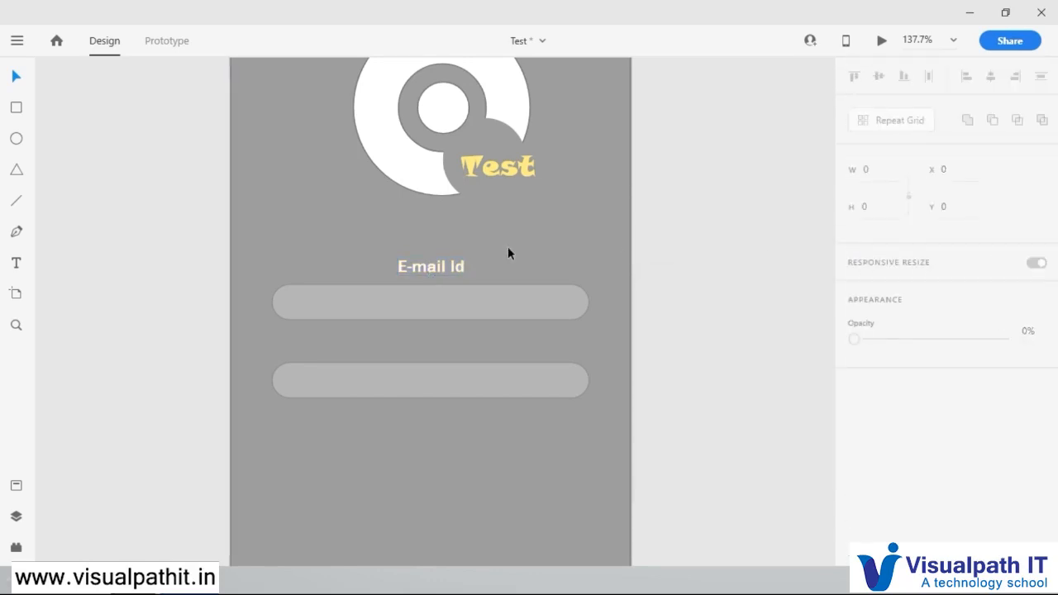
# Step: Duplicate the "E-mail Id" label above the lower input bar at Y 350 and change the copy's text to "Password"
pyautogui.click(437, 266)
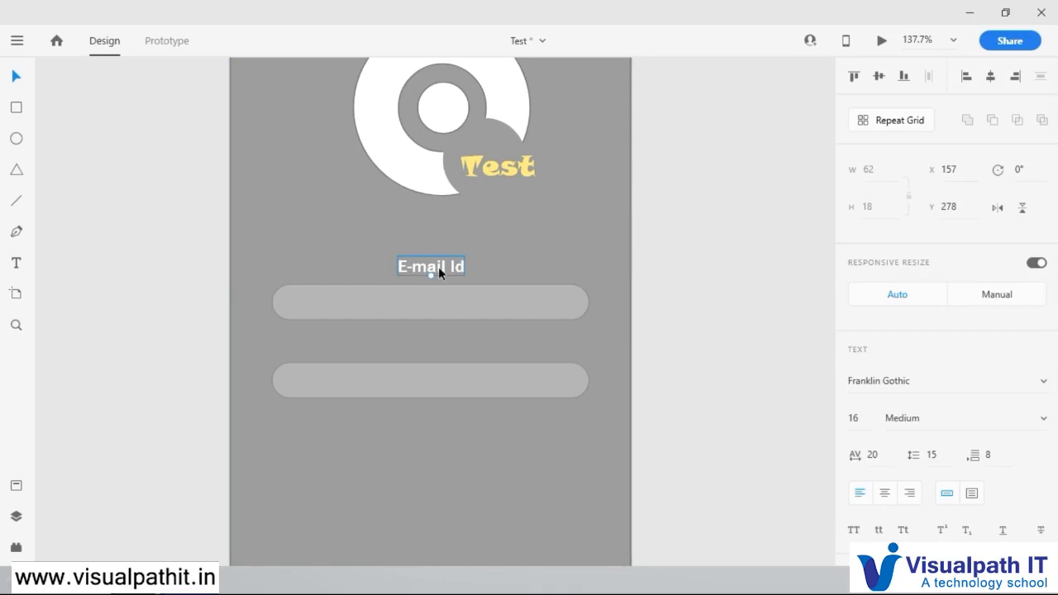
pyautogui.moveTo(440, 269); pyautogui.dragTo(440, 341)
pyautogui.doubleClick(439, 341)
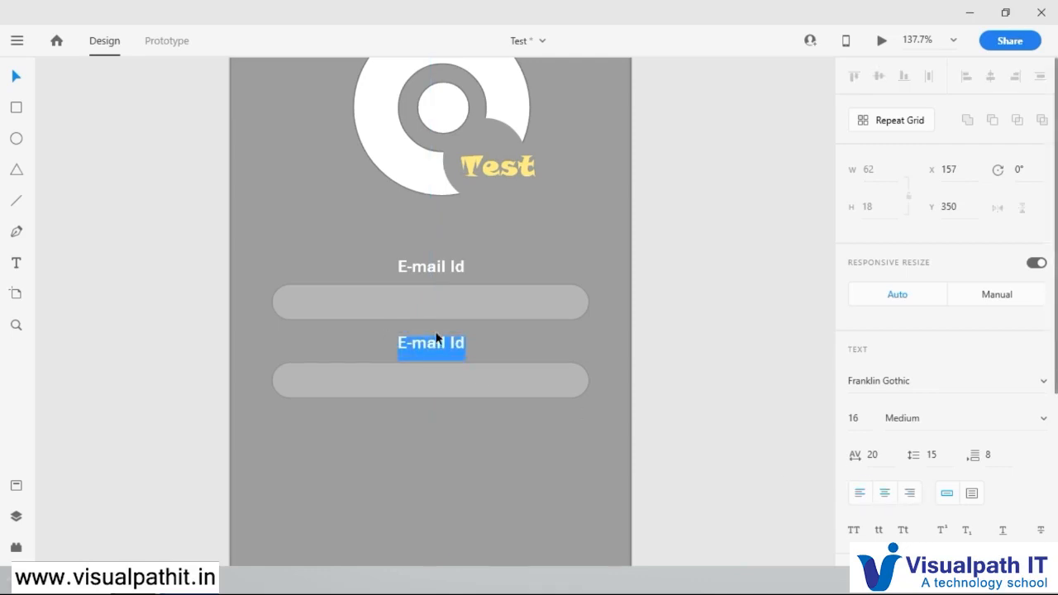
pyautogui.write('Password')
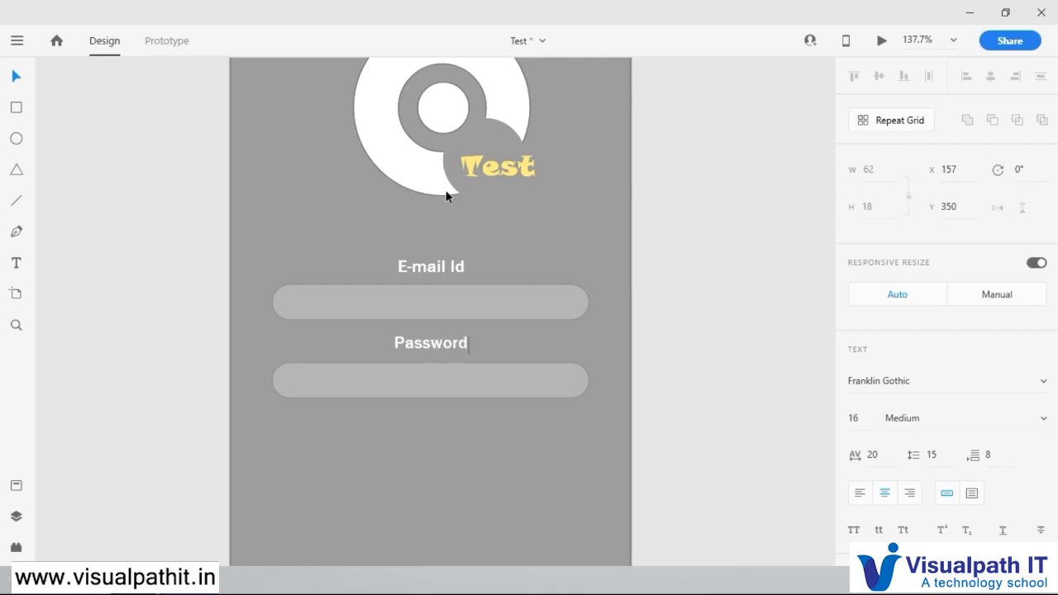
pyautogui.press('Escape')
# Step: Duplicate the lower input bar below itself at Y 455 and increase the copy's height to 47
pyautogui.scroll(-1, 537, 358)
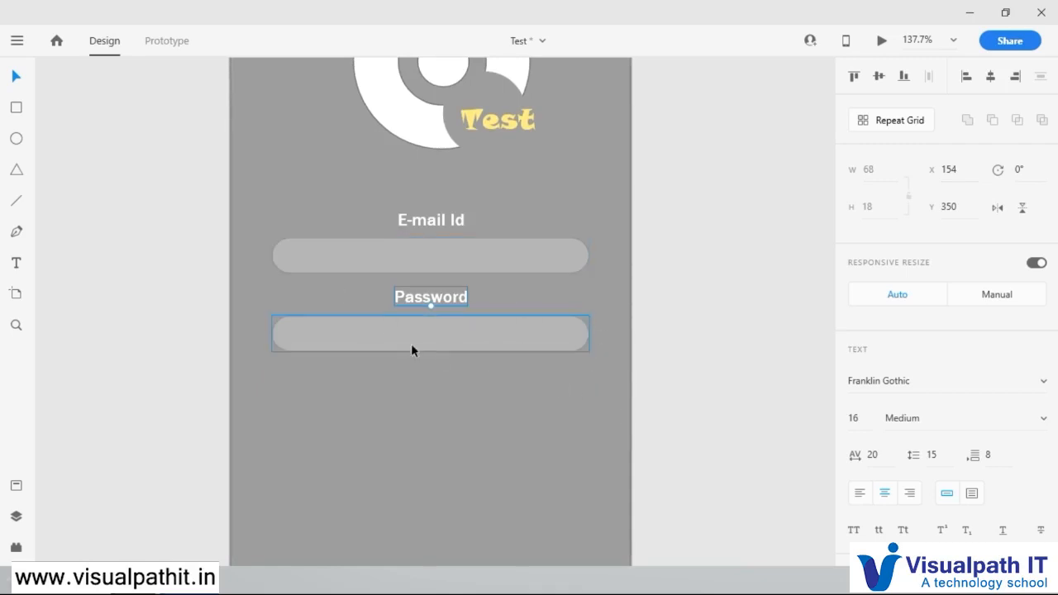
pyautogui.scroll(-2, 479, 342)
pyautogui.scroll(-1, 481, 343)
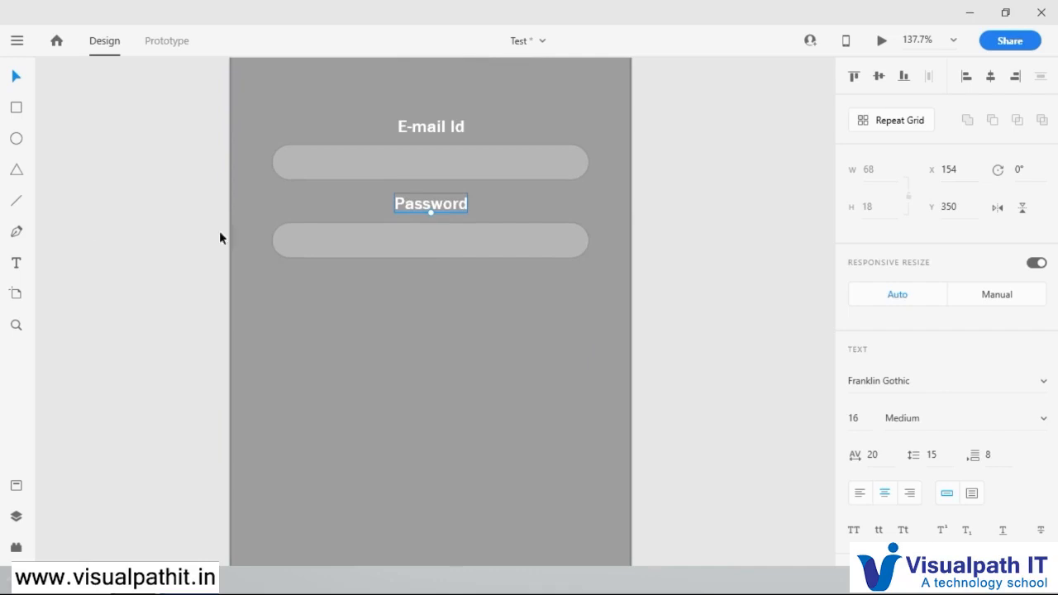
pyautogui.click(444, 245)
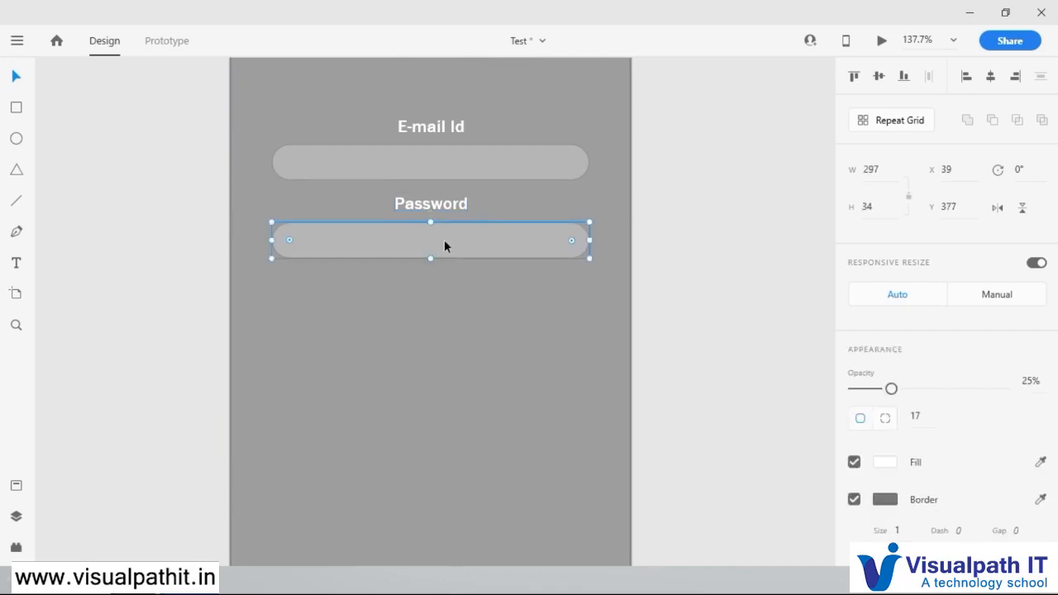
pyautogui.moveTo(482, 253); pyautogui.dragTo(431, 357)
pyautogui.moveTo(291, 324); pyautogui.dragTo(466, 358)
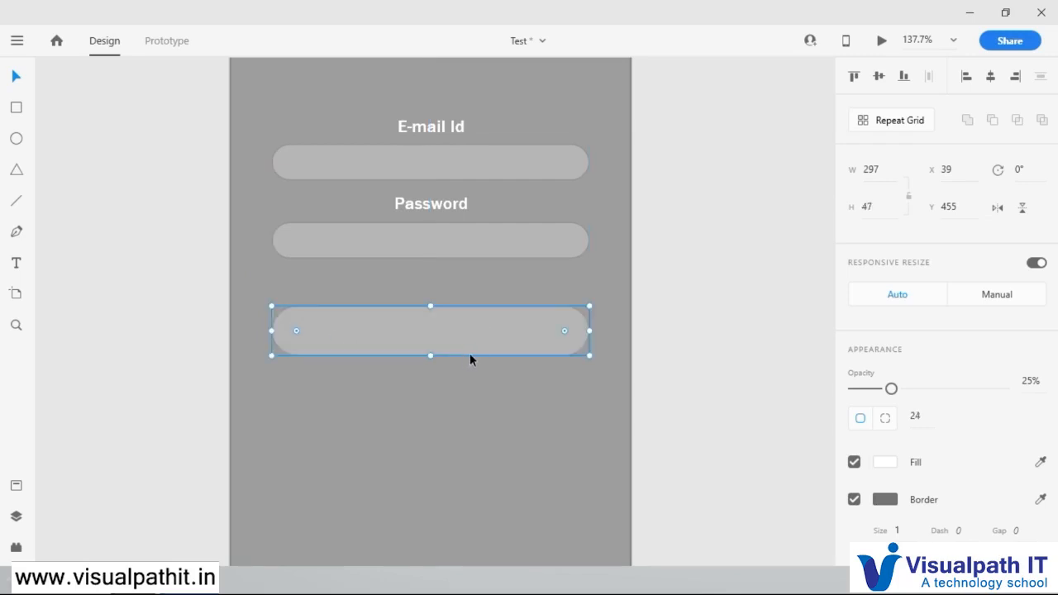
# Step: Duplicate the "Password" label onto the taller bar at Y 466 and begin replacing the copy's text with "Sig"
pyautogui.click(422, 212)
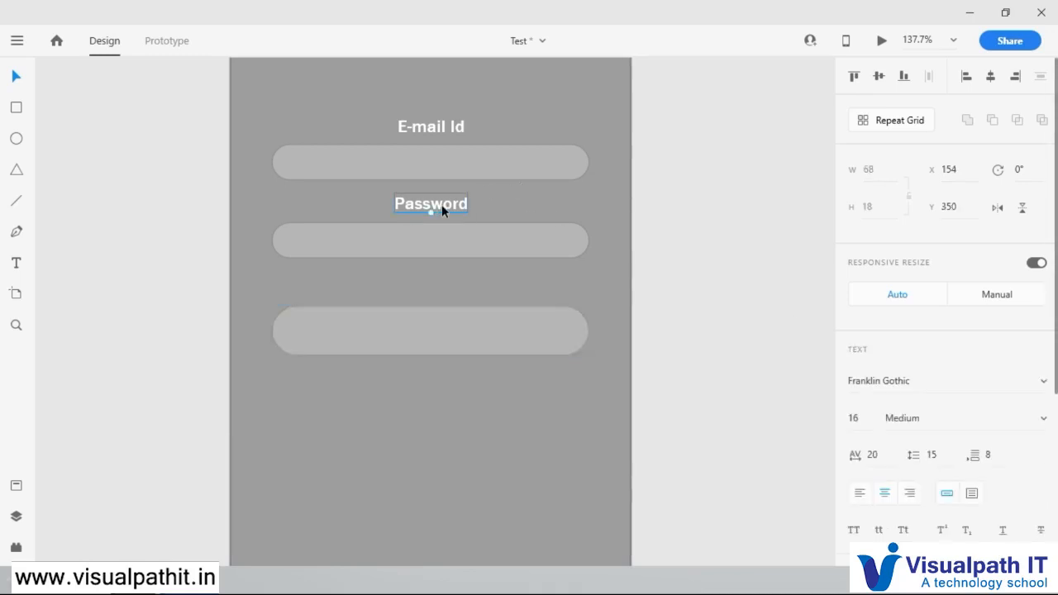
pyautogui.keyDown('alt'); pyautogui.moveTo(442, 207); pyautogui.dragTo(445, 336); pyautogui.keyUp('alt')
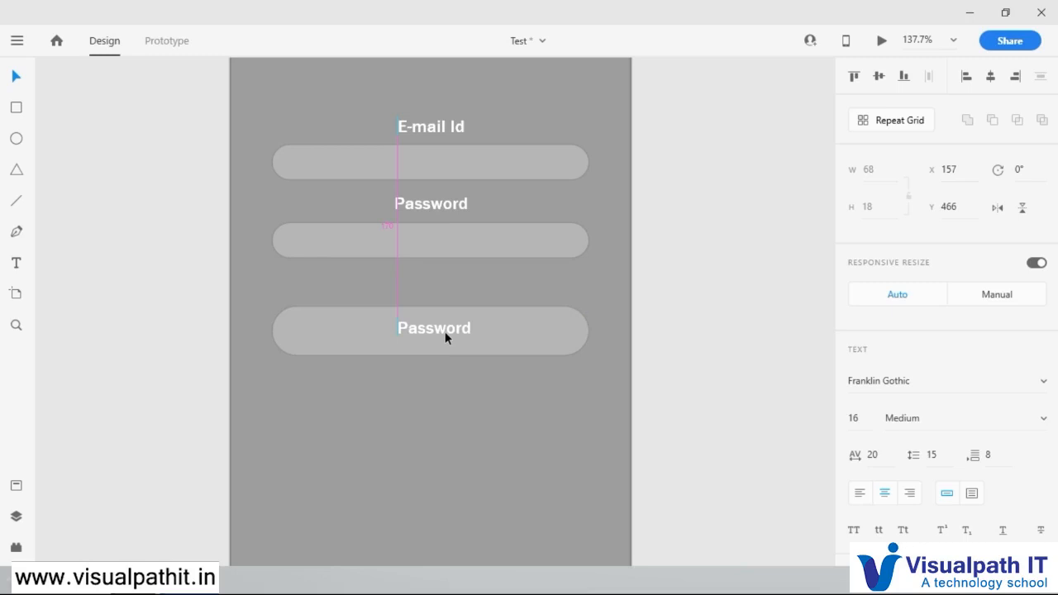
pyautogui.doubleClick(445, 332)
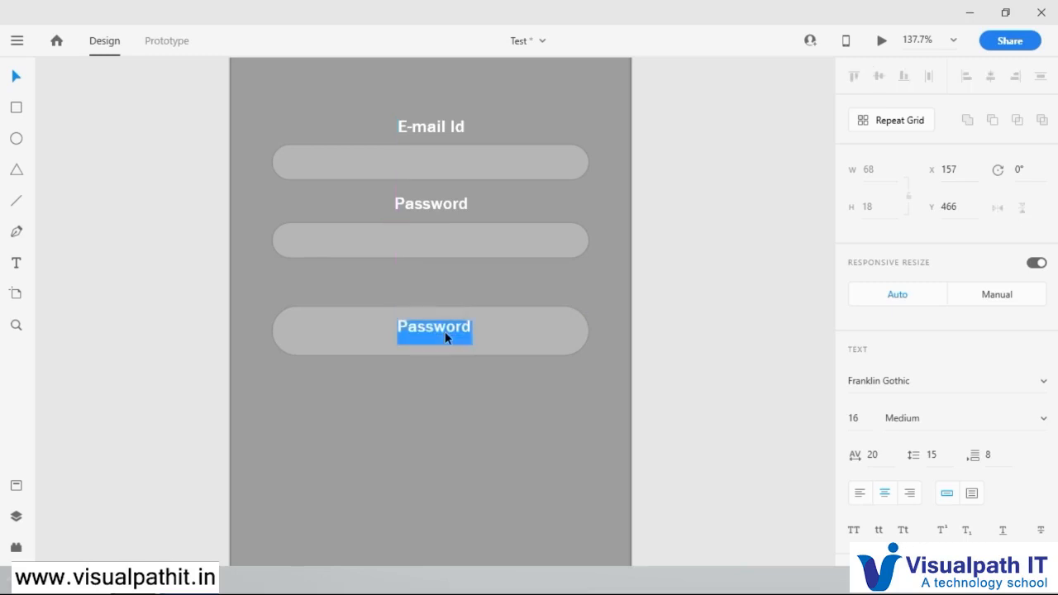
pyautogui.write('SUBMIT')
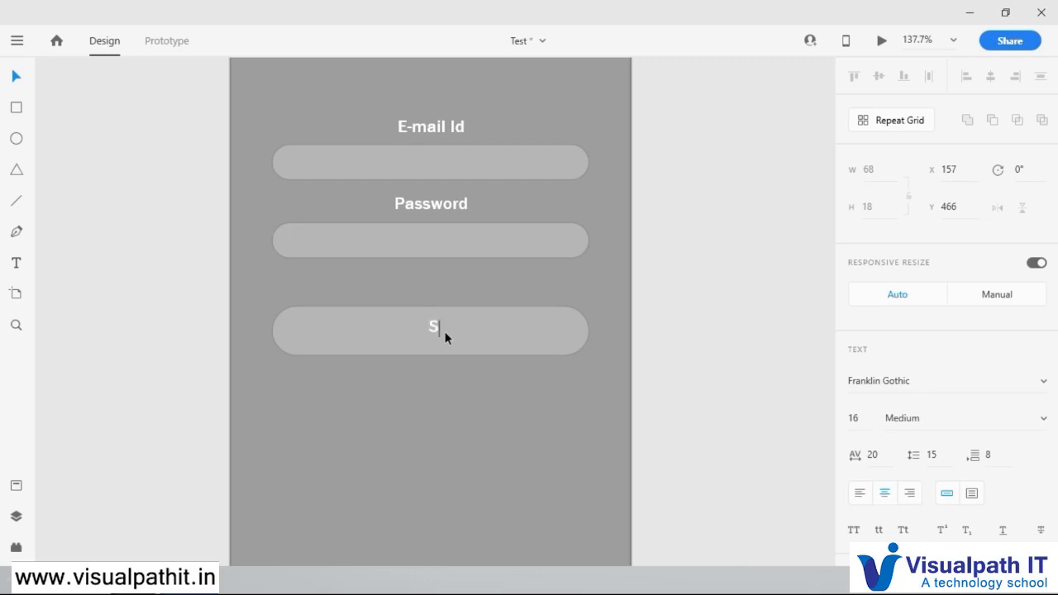
# Step: Finish the large rounded button's label as SUBMIT and position the text at the button's centre
pyautogui.write('IT')
pyautogui.press('Escape')
pyautogui.moveTo(444, 320); pyautogui.dragTo(447, 336)
# Step: Enlarge the SUBMIT text to font size 26 and centre it within its button
pyautogui.click(853, 418)
pyautogui.write('24')
pyautogui.press('Return')
pyautogui.press('Up')
pyautogui.press('Up')
pyautogui.press('Up')
pyautogui.press('Up')
pyautogui.press('Up')
pyautogui.moveTo(439, 333); pyautogui.dragTo(462, 334)
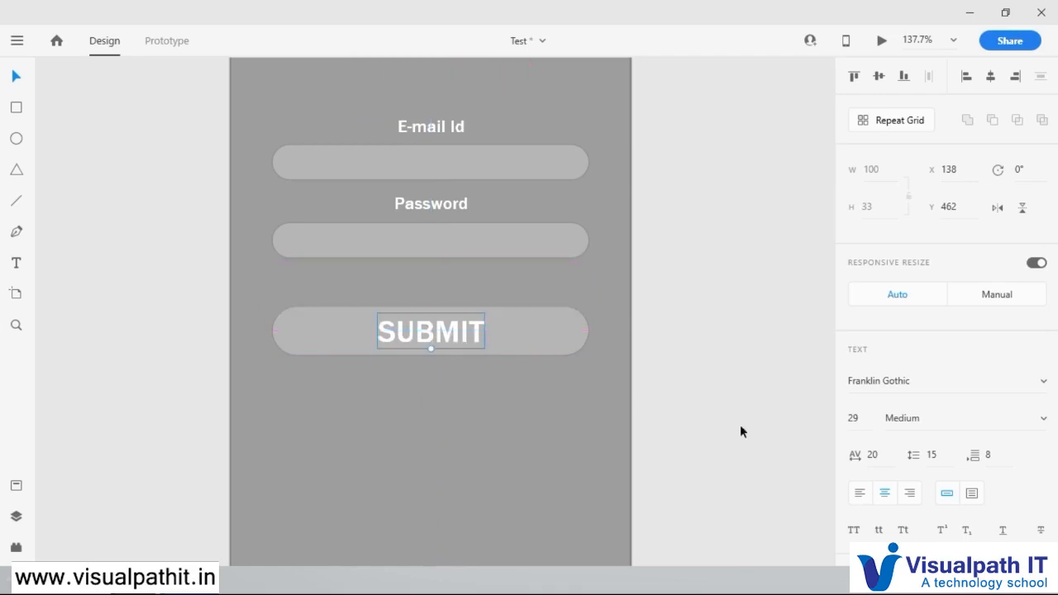
pyautogui.moveTo(852, 419); pyautogui.dragTo(859, 445)
pyautogui.moveTo(471, 344); pyautogui.dragTo(456, 331)
# Step: Fill the SUBMIT button's shape with the yellow sampled from the Test logo text and set its opacity to 100%
pyautogui.click(539, 352)
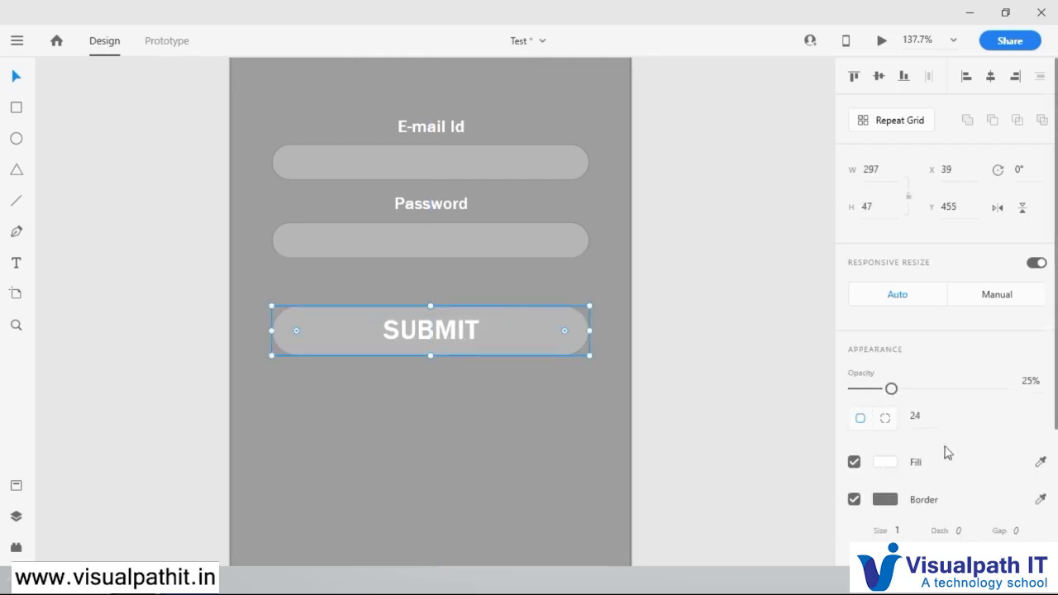
pyautogui.scroll(1, 587, 300)
pyautogui.click(1040, 462)
pyautogui.click(516, 75)
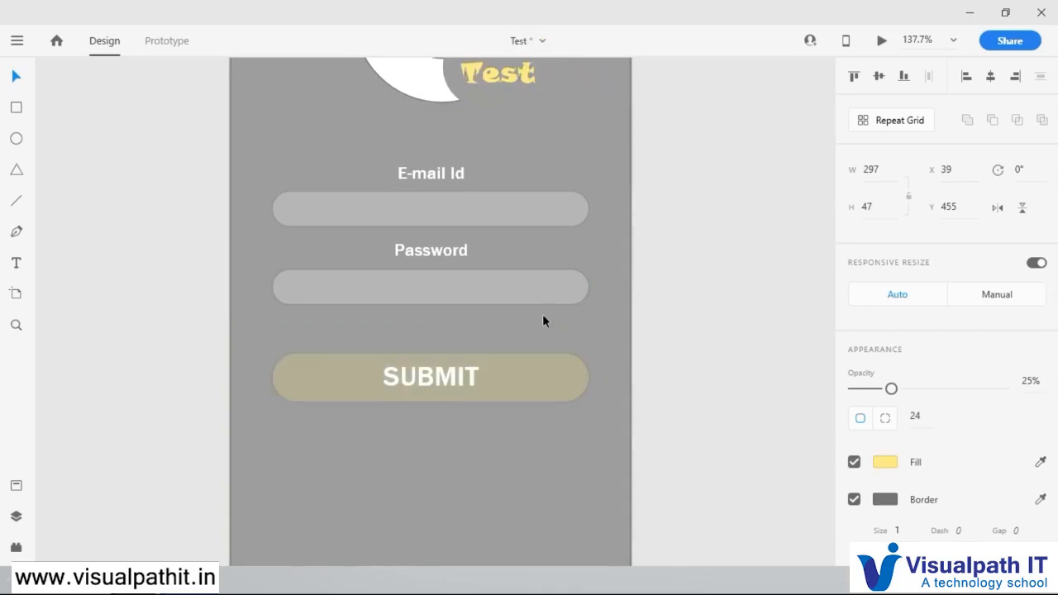
pyautogui.moveTo(892, 388); pyautogui.dragTo(1003, 389)
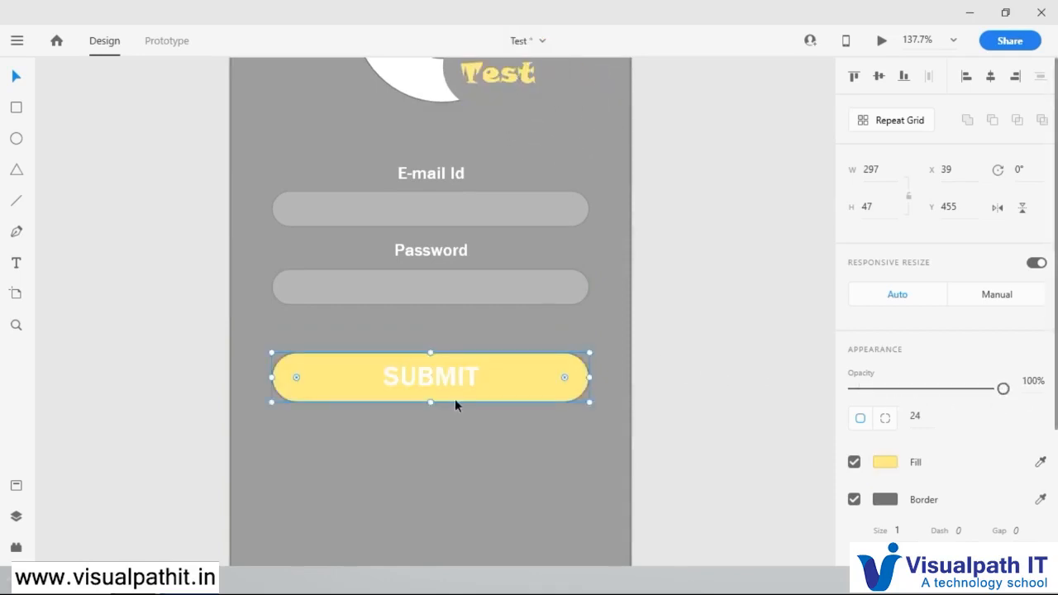
# Step: Recolour the SUBMIT text with the grey sampled from the artboard background and centre it in the yellow button
pyautogui.click(454, 381)
pyautogui.scroll(-3, 872, 480)
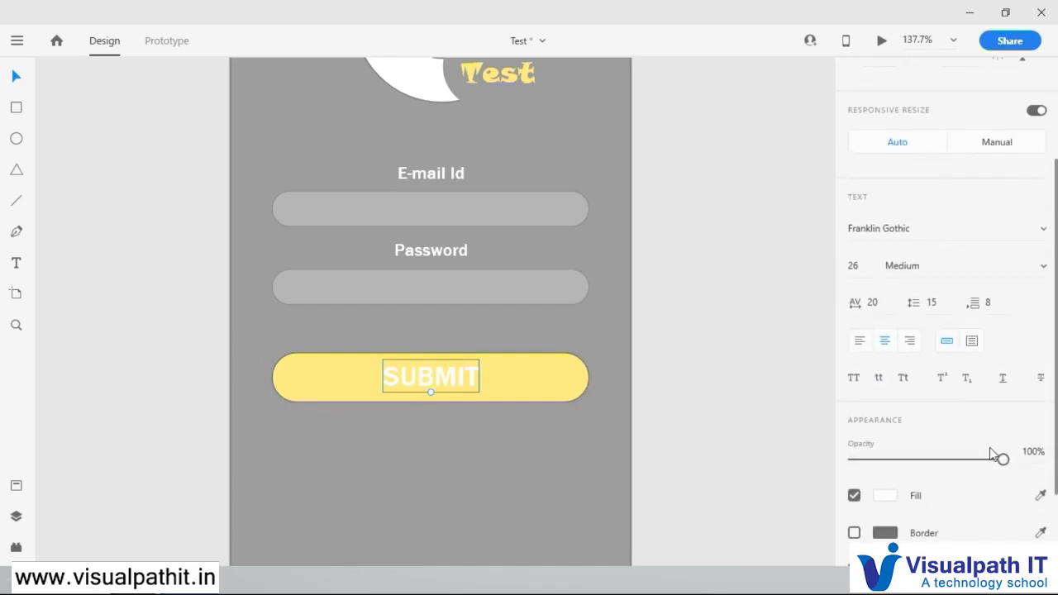
pyautogui.click(629, 359)
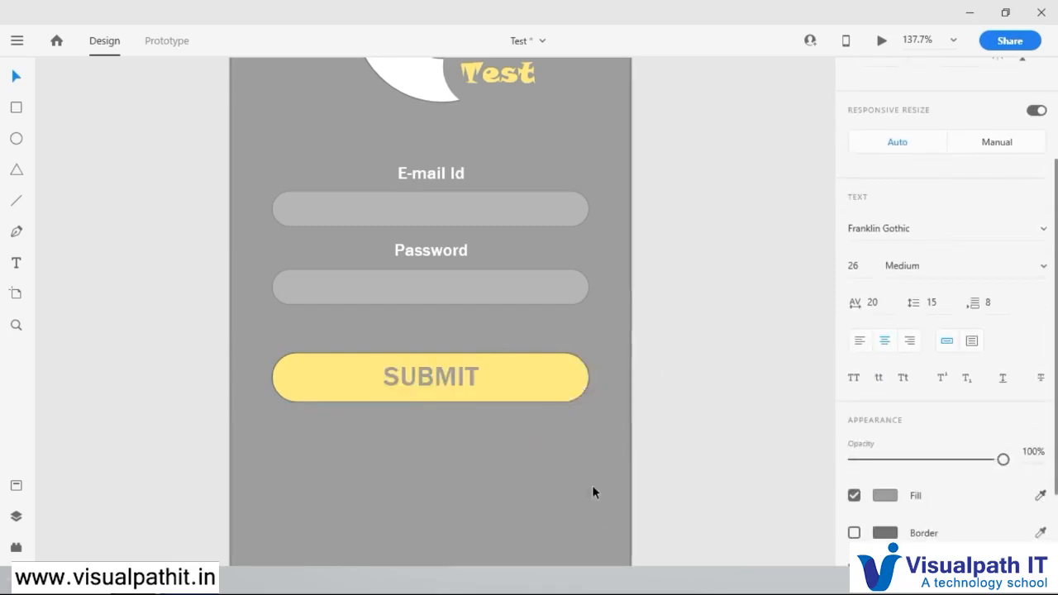
pyautogui.click(678, 400)
pyautogui.click(456, 384)
pyautogui.moveTo(456, 384); pyautogui.dragTo(456, 385)
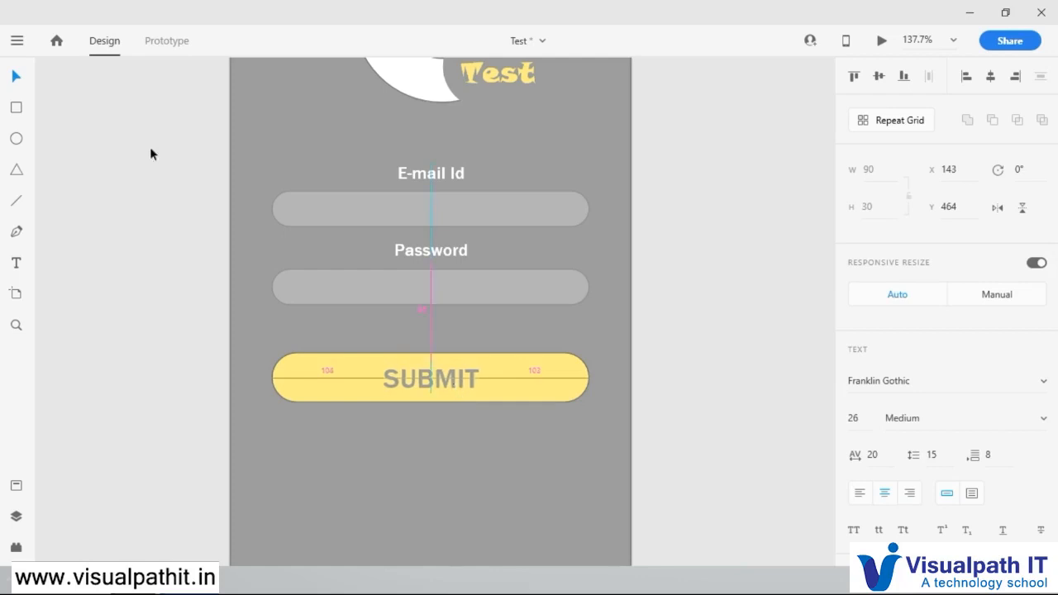
# Step: Add a shadow to the yellow SUBMIT button and make the shadow colour more opaque
pyautogui.click(534, 385)
pyautogui.scroll(-3, 931, 496)
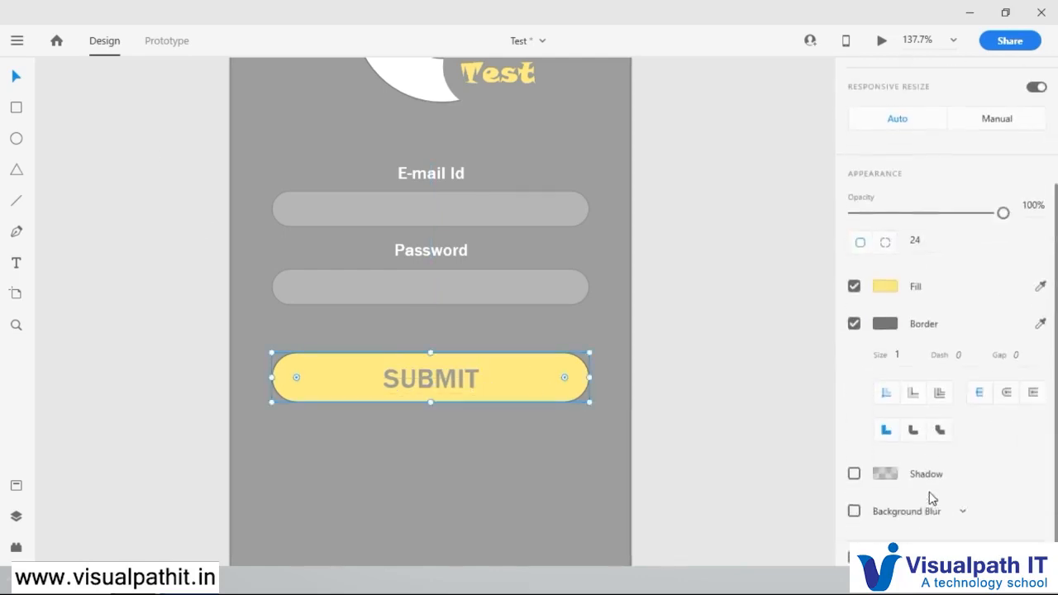
pyautogui.click(855, 464)
pyautogui.click(886, 464)
pyautogui.moveTo(832, 454); pyautogui.dragTo(832, 429)
pyautogui.click(736, 301)
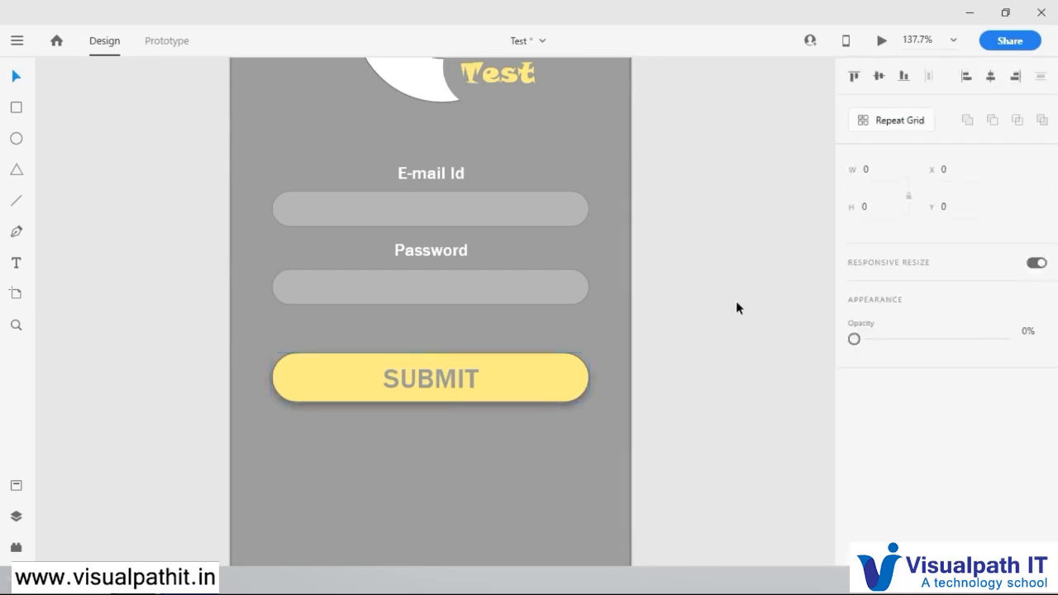
# Step: Try a white #FFFFFF border and the artboard's grey #9A9A9A as fill on the Password input field
pyautogui.click(510, 292)
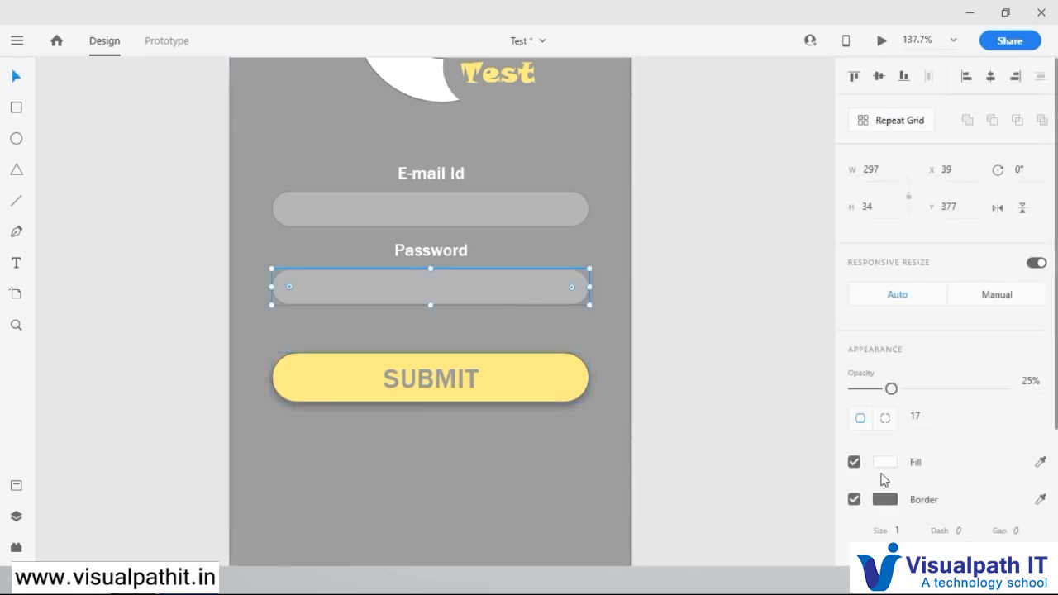
pyautogui.scroll(-3, 885, 480)
pyautogui.click(886, 314)
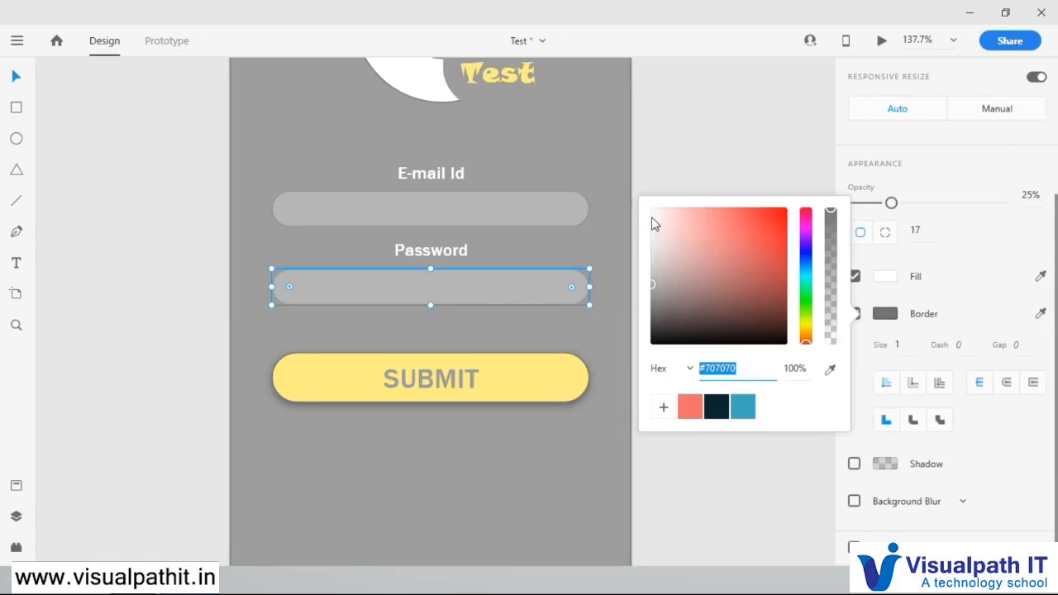
pyautogui.moveTo(653, 224); pyautogui.dragTo(643, 204)
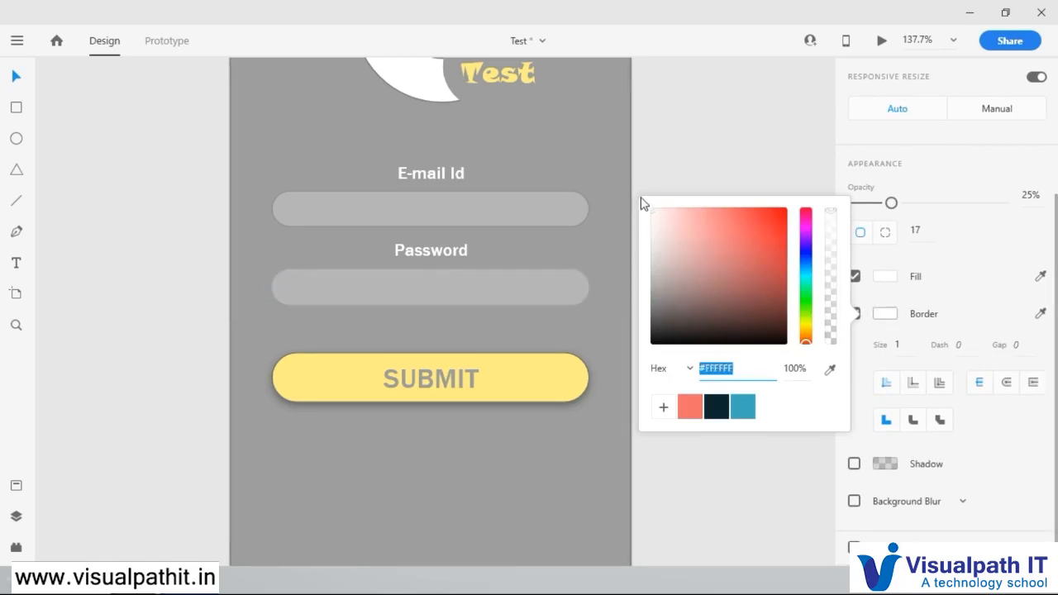
pyautogui.click(888, 278)
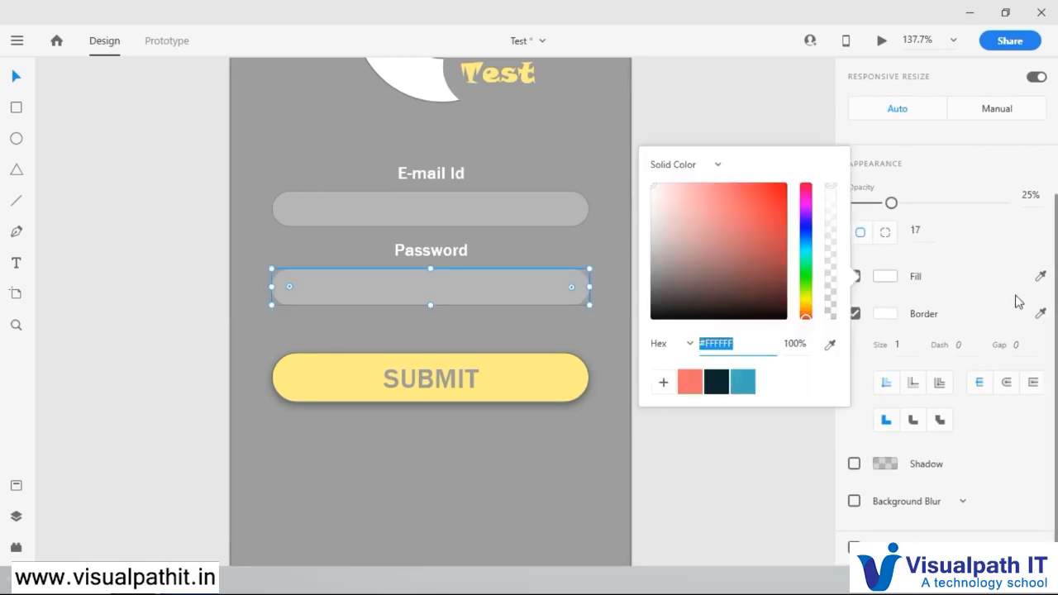
pyautogui.click(830, 344)
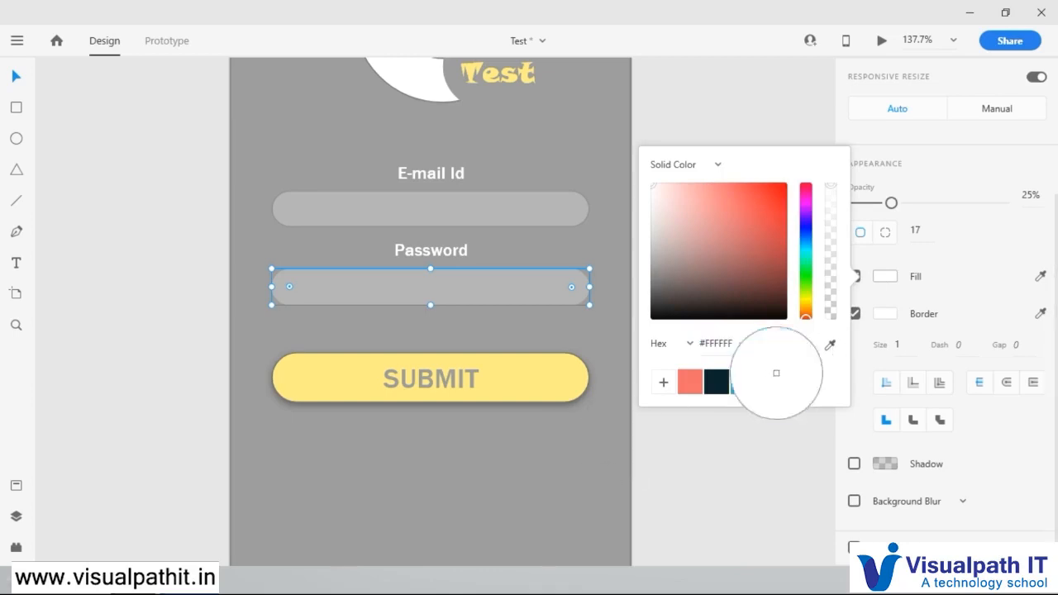
pyautogui.click(536, 475)
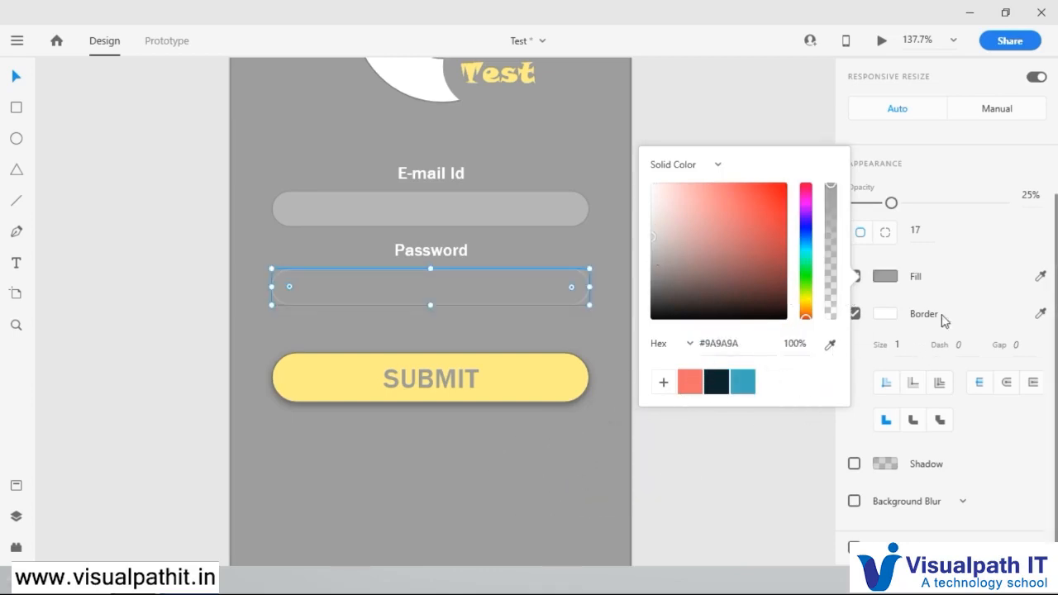
# Step: Fill the Password field with the grey sampled from the E-mail Id field and set its opacity to 100%
pyautogui.click(1041, 276)
pyautogui.click(542, 212)
pyautogui.click(569, 287)
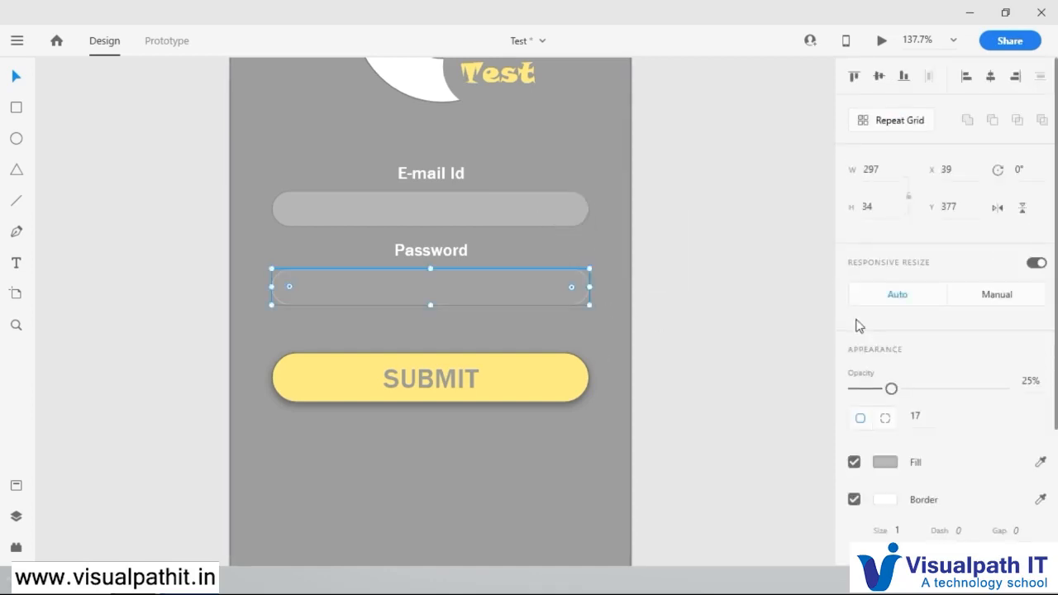
pyautogui.moveTo(892, 391); pyautogui.dragTo(1004, 389)
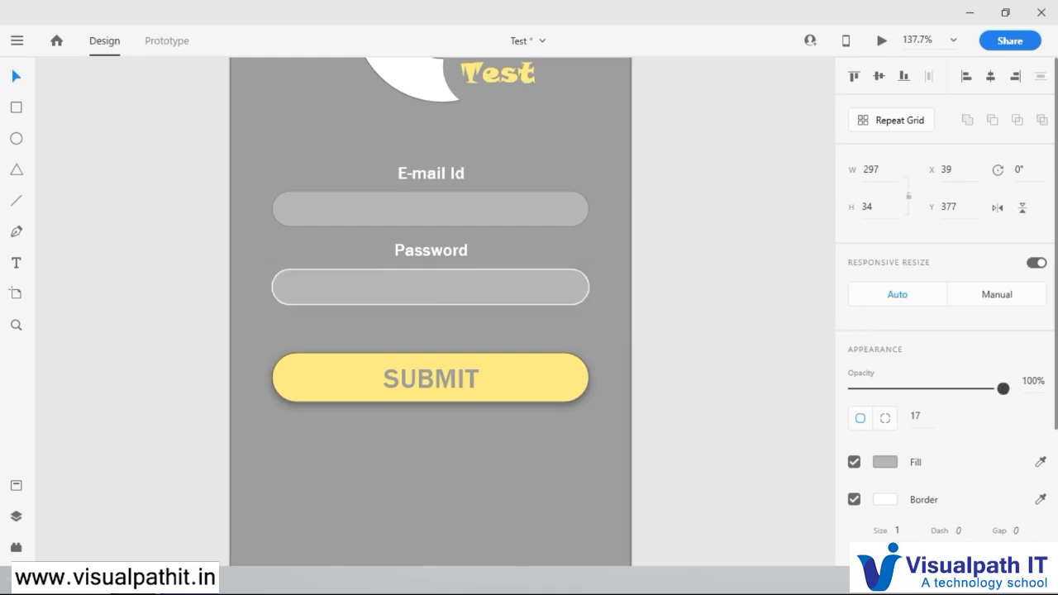
# Step: Set the Password field's border colour to light grey #C2C2C2
pyautogui.click(886, 501)
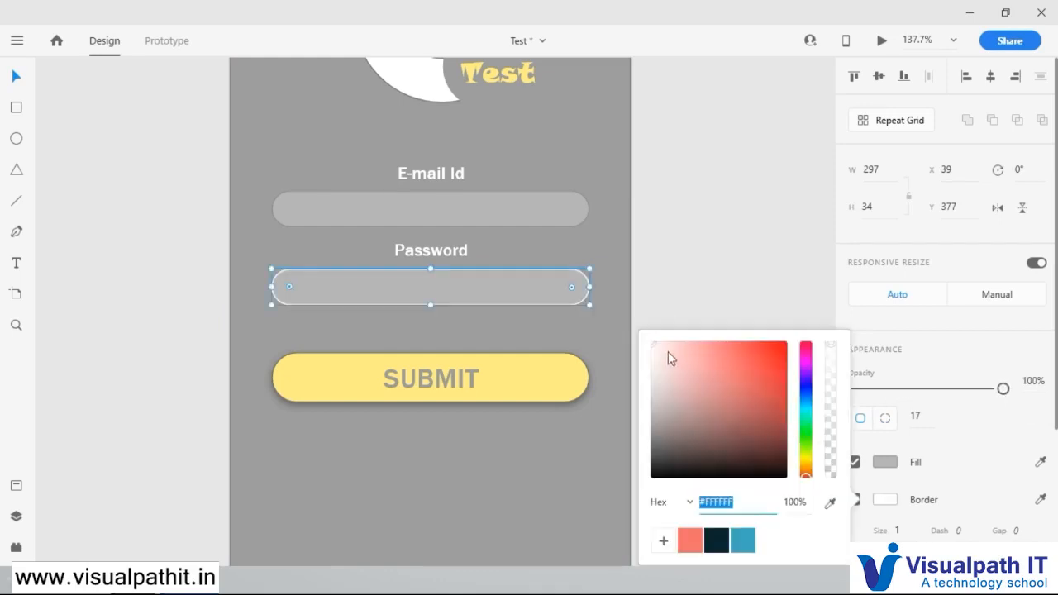
pyautogui.moveTo(652, 346); pyautogui.dragTo(646, 378)
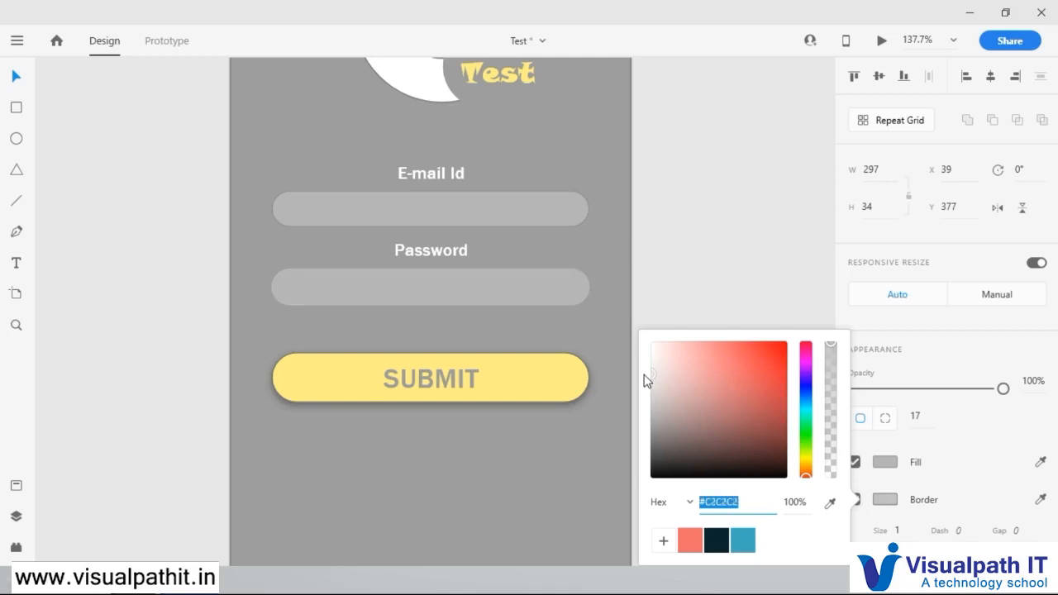
pyautogui.click(930, 473)
# Step: Add a black #000000 shadow at 13% opacity to the Password field and save that colour as a swatch
pyautogui.scroll(-5, 892, 490)
pyautogui.click(854, 464)
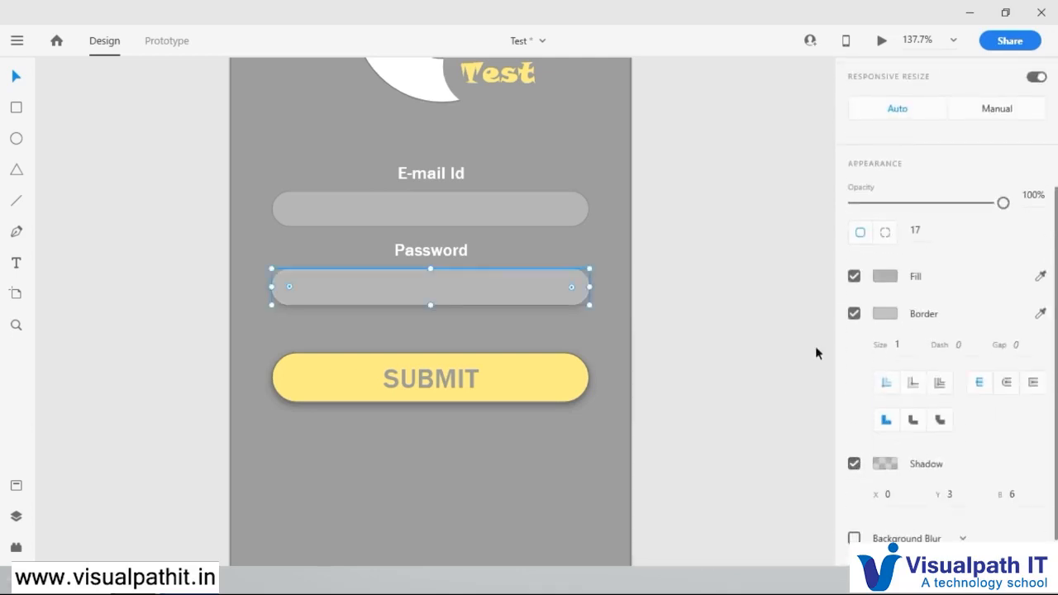
pyautogui.click(887, 464)
pyautogui.click(832, 457)
pyautogui.moveTo(832, 458); pyautogui.dragTo(831, 461)
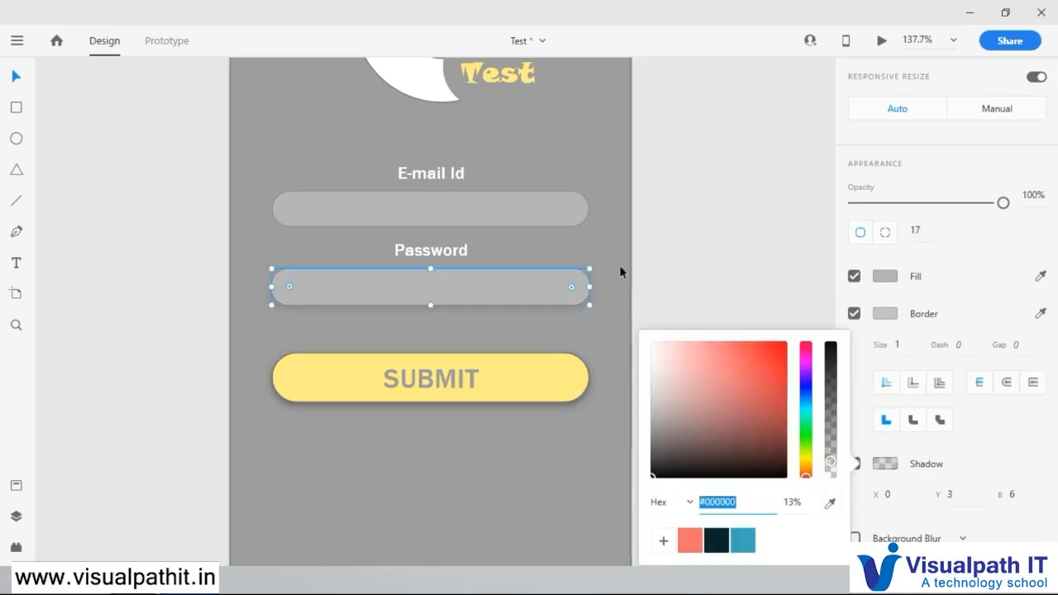
pyautogui.click(664, 541)
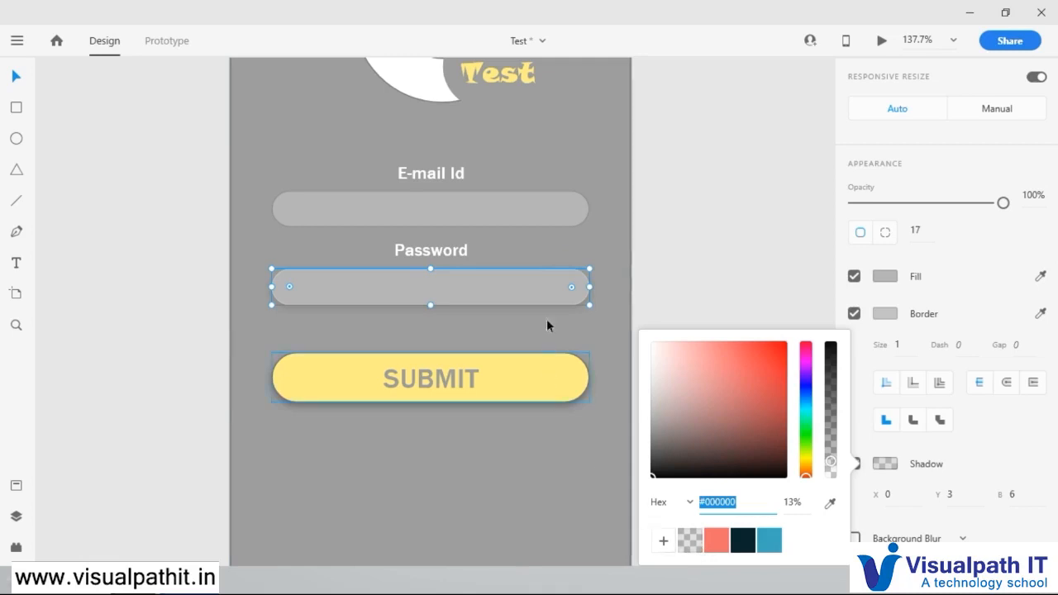
# Step: Replace the E-mail Id field with a copy of the restyled Password field, placed directly under the E-mail Id label
pyautogui.click(494, 212)
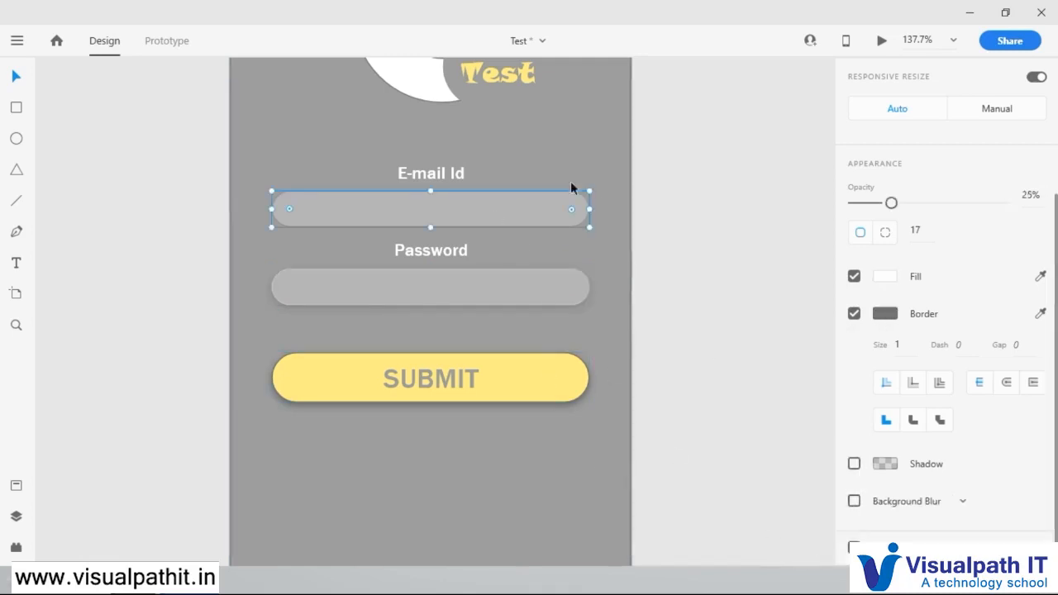
pyautogui.press('Delete')
pyautogui.click(497, 294)
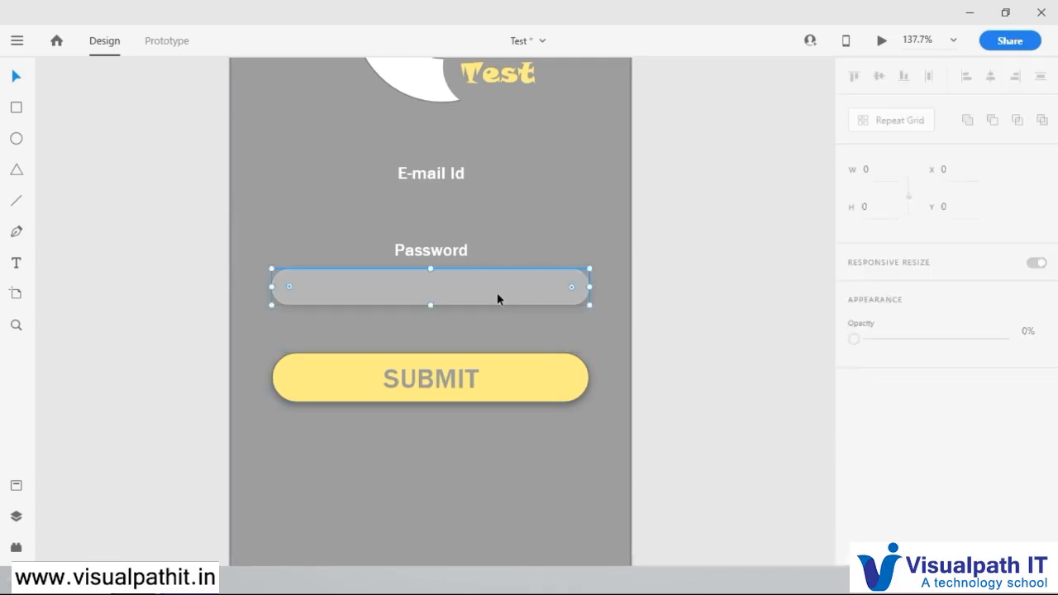
pyautogui.moveTo(497, 293); pyautogui.dragTo(508, 207)
pyautogui.scroll(-1, 589, 383)
pyautogui.scroll(2, 584, 383)
pyautogui.scroll(2, 585, 384)
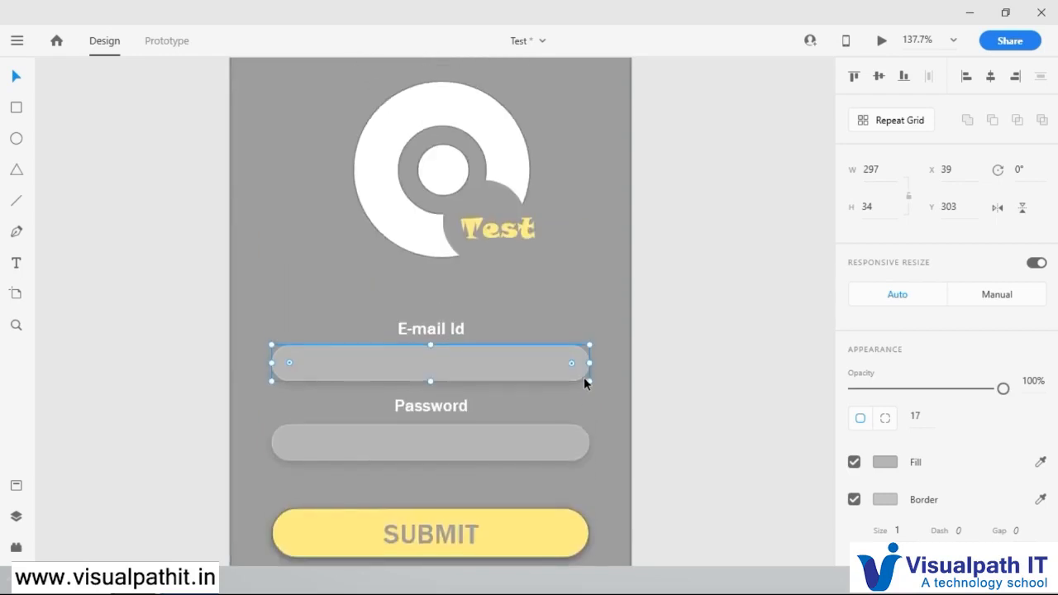
pyautogui.scroll(-2, 584, 384)
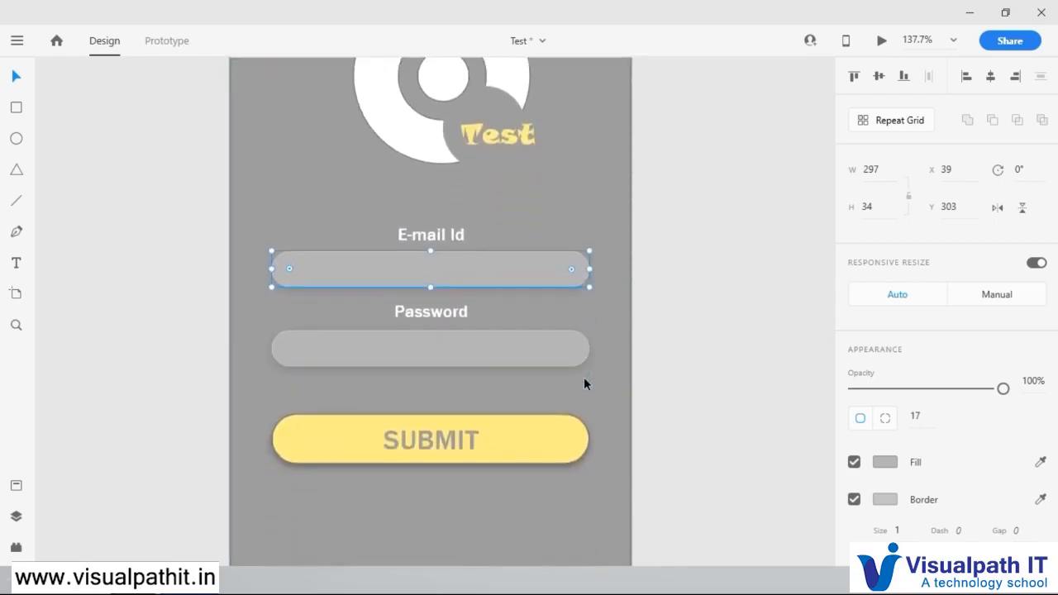
pyautogui.scroll(-3, 584, 383)
pyautogui.scroll(1, 582, 377)
pyautogui.scroll(1, 581, 371)
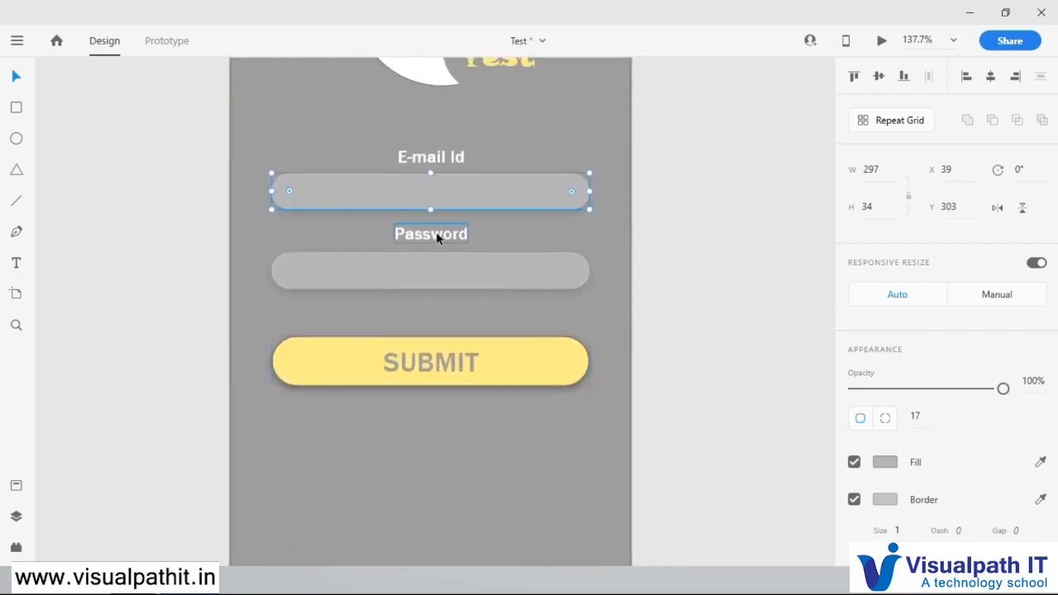
pyautogui.click(437, 238)
pyautogui.click(441, 264)
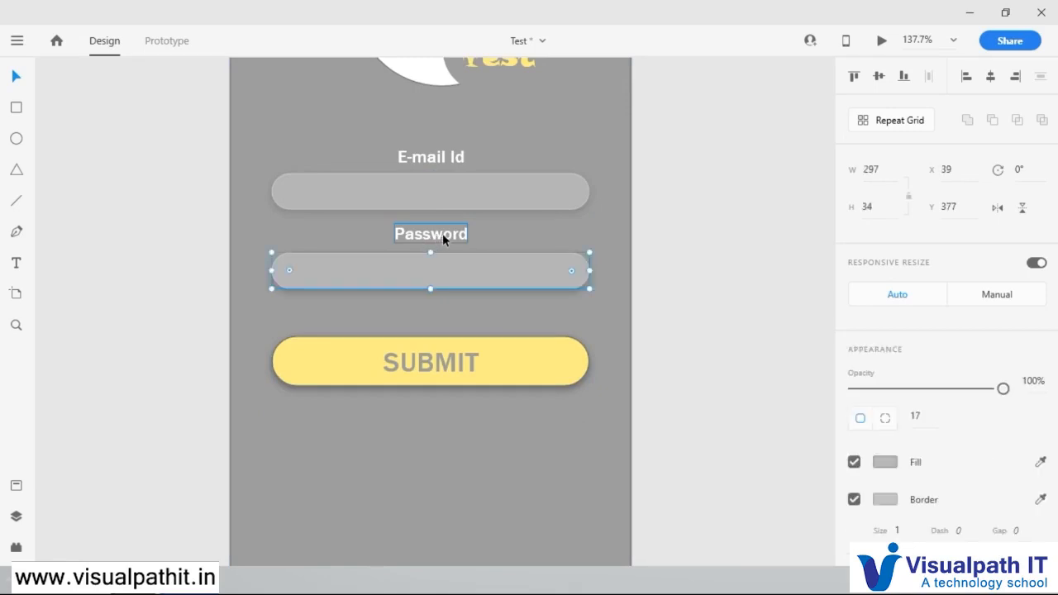
pyautogui.moveTo(454, 273); pyautogui.dragTo(485, 315)
pyautogui.rightClick(484, 317)
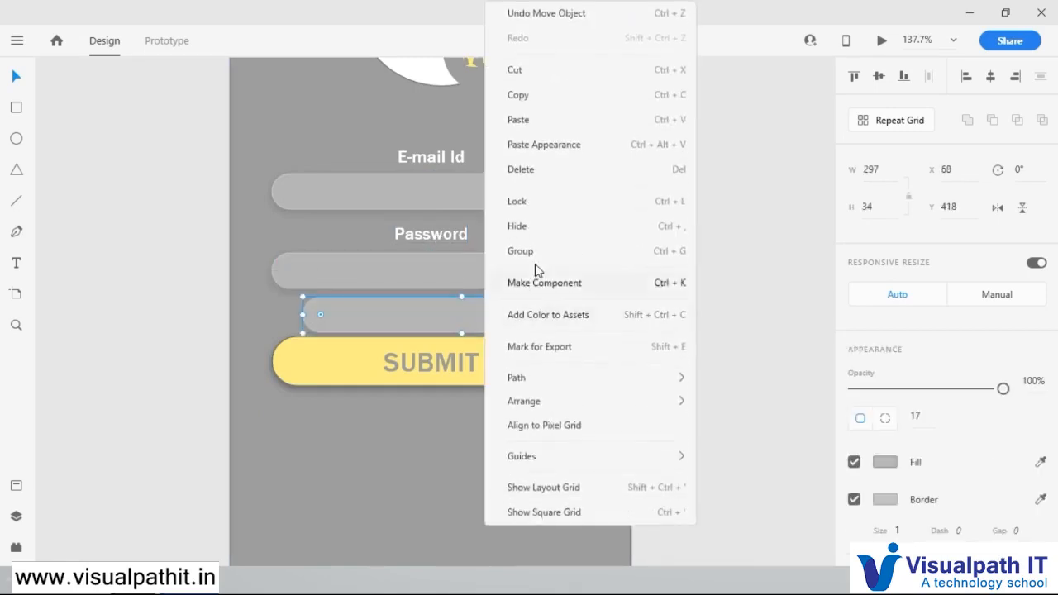
pyautogui.click(534, 169)
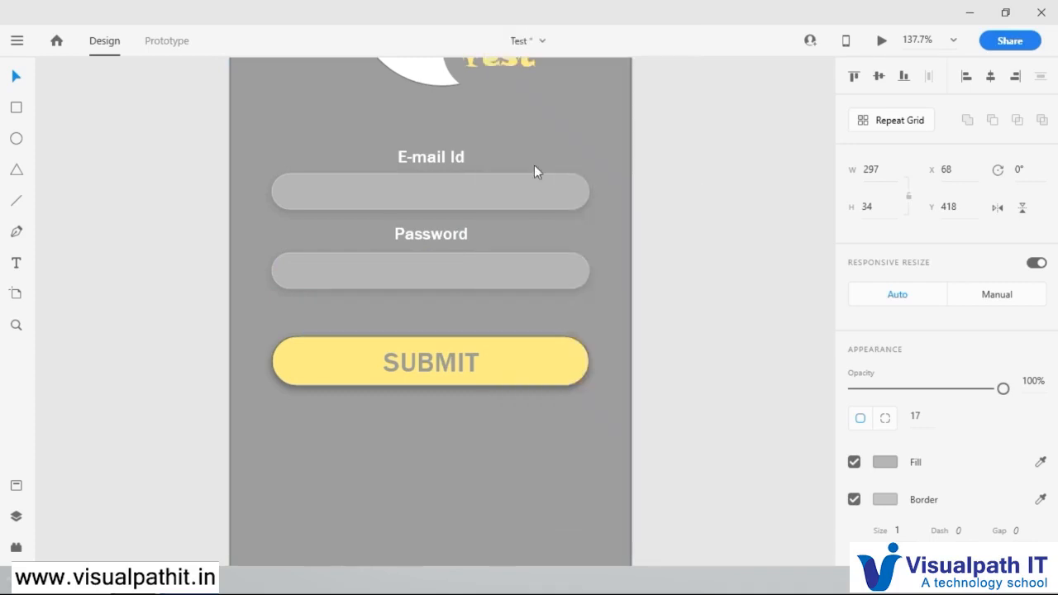
# Step: Duplicate the Password label below the right end of its field, with font size 11 and the Cond Medium style
pyautogui.click(447, 235)
pyautogui.moveTo(448, 238); pyautogui.dragTo(545, 311)
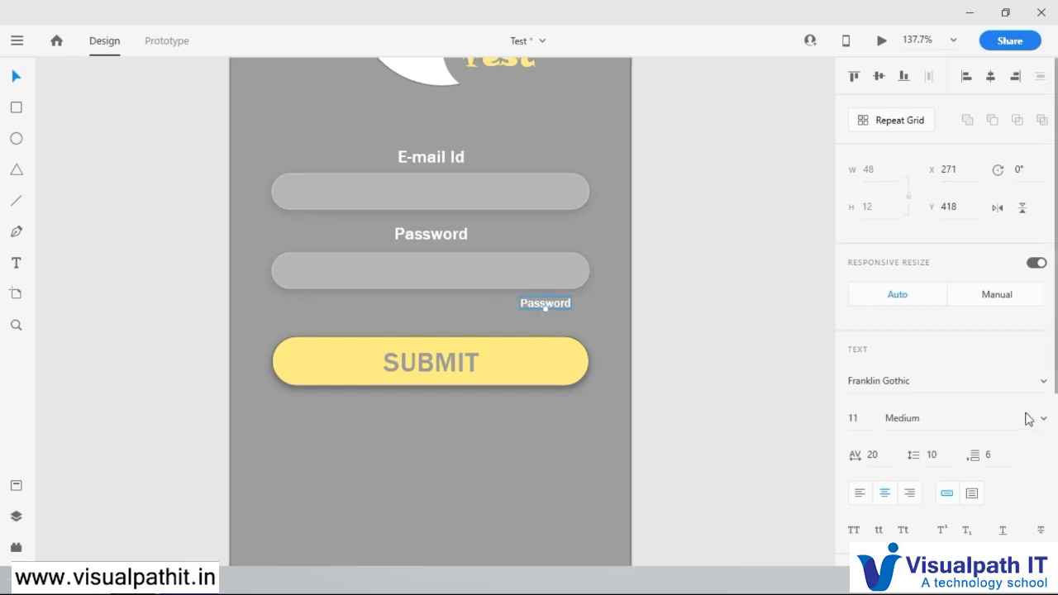
pyautogui.click(1052, 419)
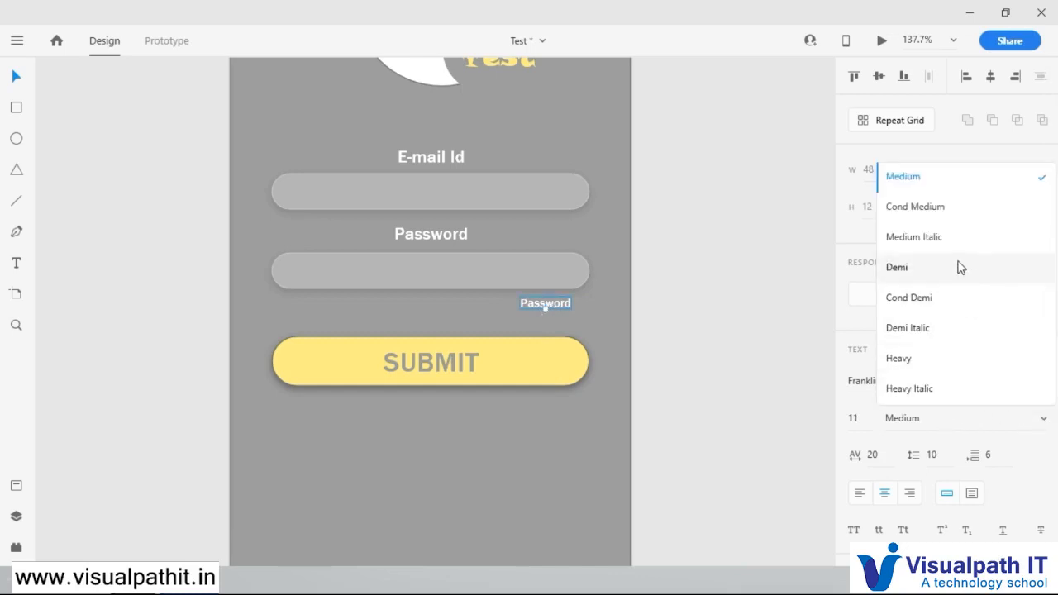
pyautogui.click(957, 213)
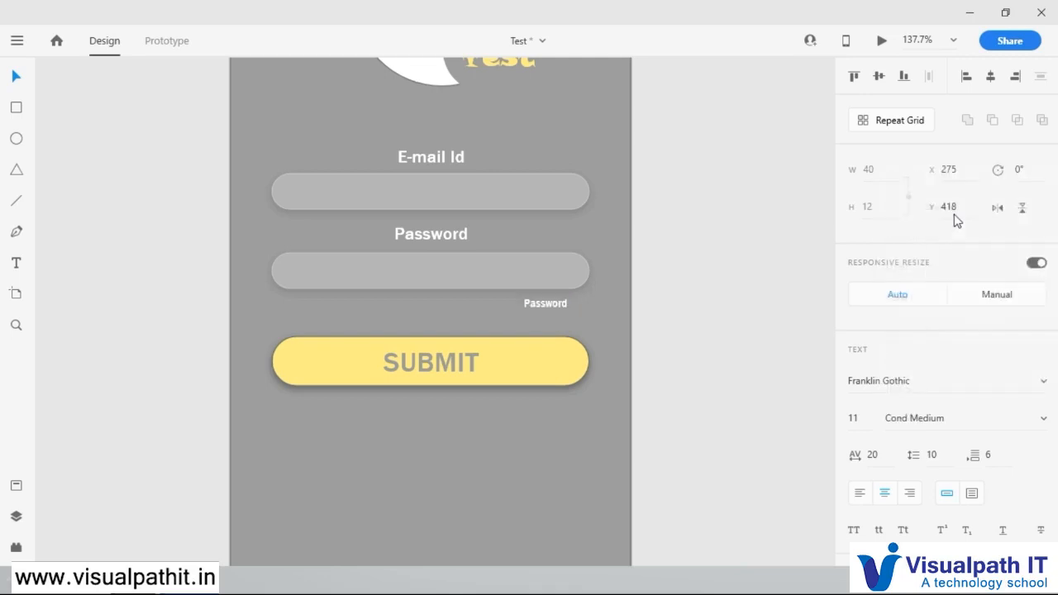
# Step: Change the small copied label's text to "Forgot Password?"
pyautogui.doubleClick(550, 306)
pyautogui.press('Left')
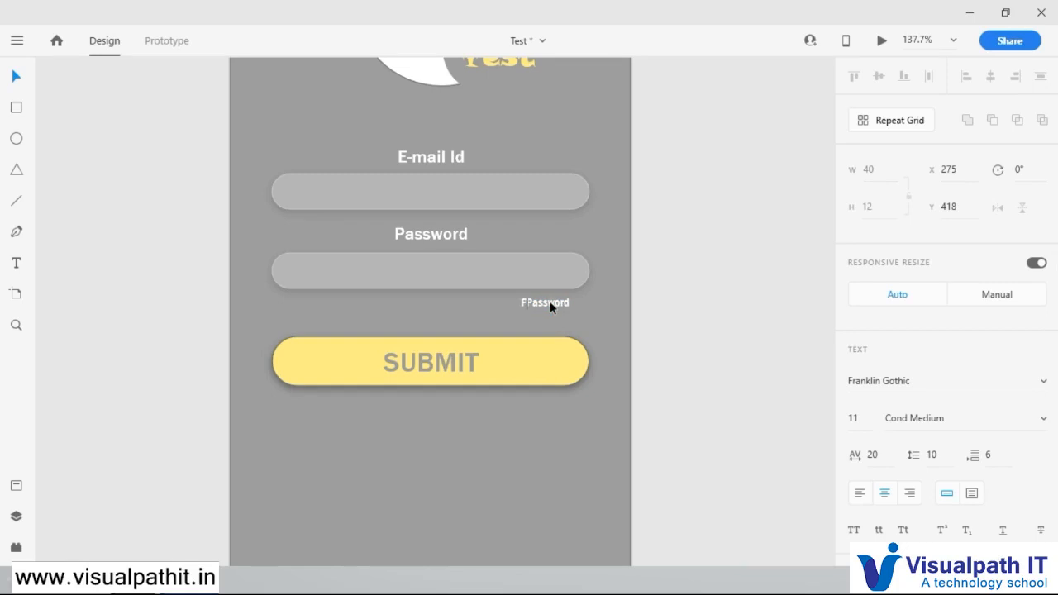
pyautogui.write('Forgot Password?')
pyautogui.click(647, 306)
# Step: Underline the "Forgot Password?" text and shift it slightly inward beneath the Password field
pyautogui.click(568, 304)
pyautogui.scroll(-3, 1009, 477)
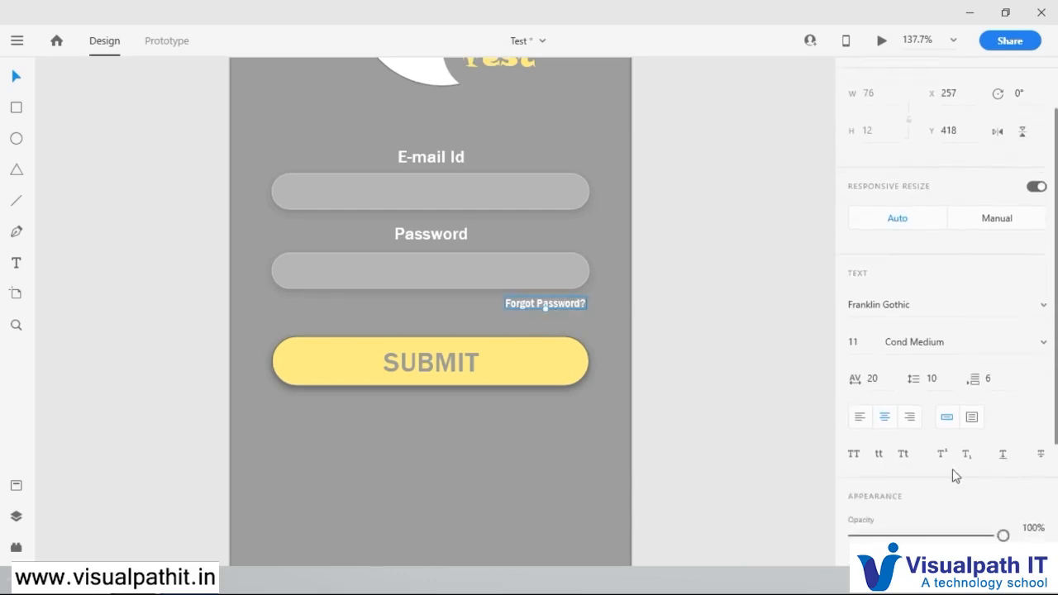
pyautogui.click(1004, 304)
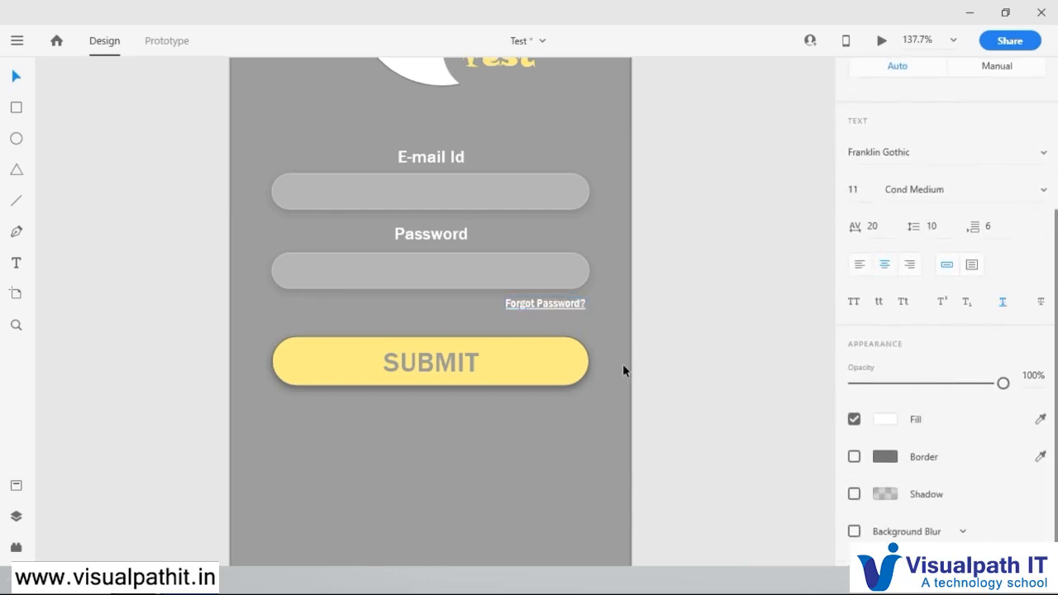
pyautogui.moveTo(583, 305); pyautogui.dragTo(560, 306)
pyautogui.click(659, 362)
# Step: Place a copy of the SUBMIT text below the yellow button and change its fill to white
pyautogui.click(460, 361)
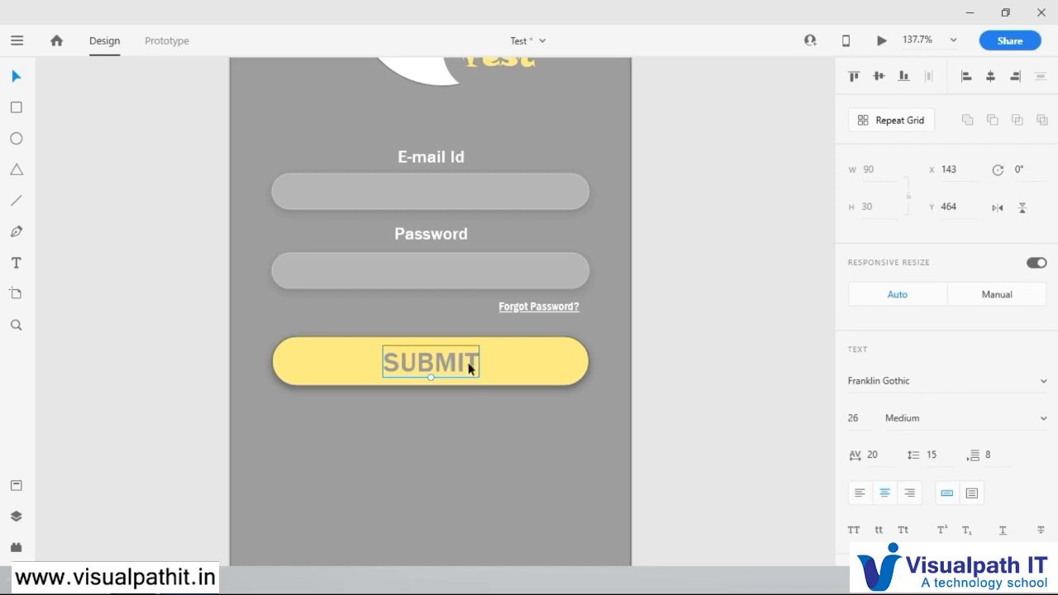
pyautogui.moveTo(461, 362); pyautogui.dragTo(557, 425)
pyautogui.scroll(-4, 881, 433)
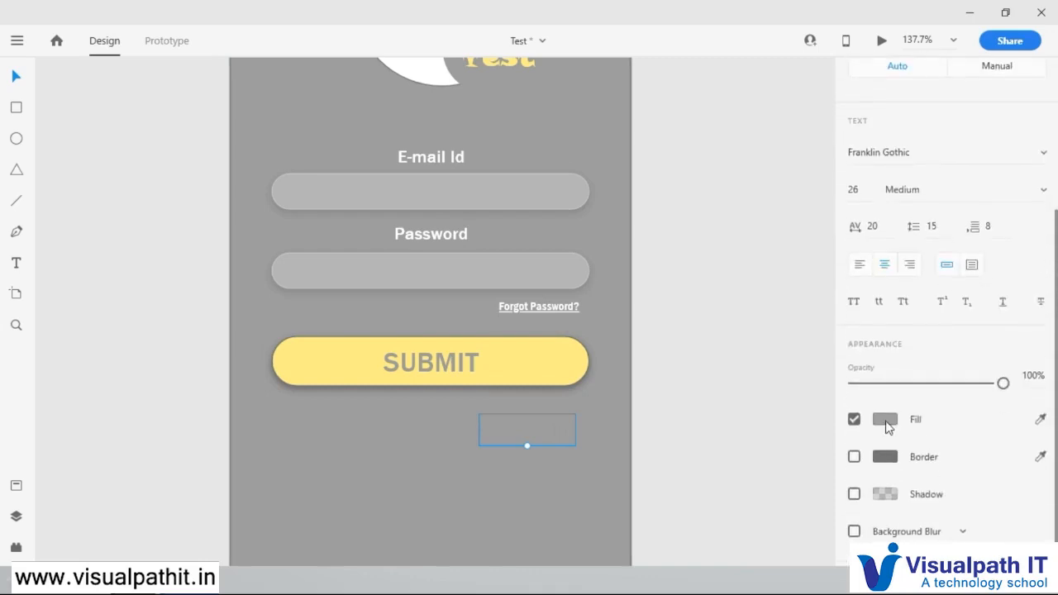
pyautogui.click(885, 419)
pyautogui.moveTo(656, 322); pyautogui.dragTo(648, 303)
pyautogui.click(629, 273)
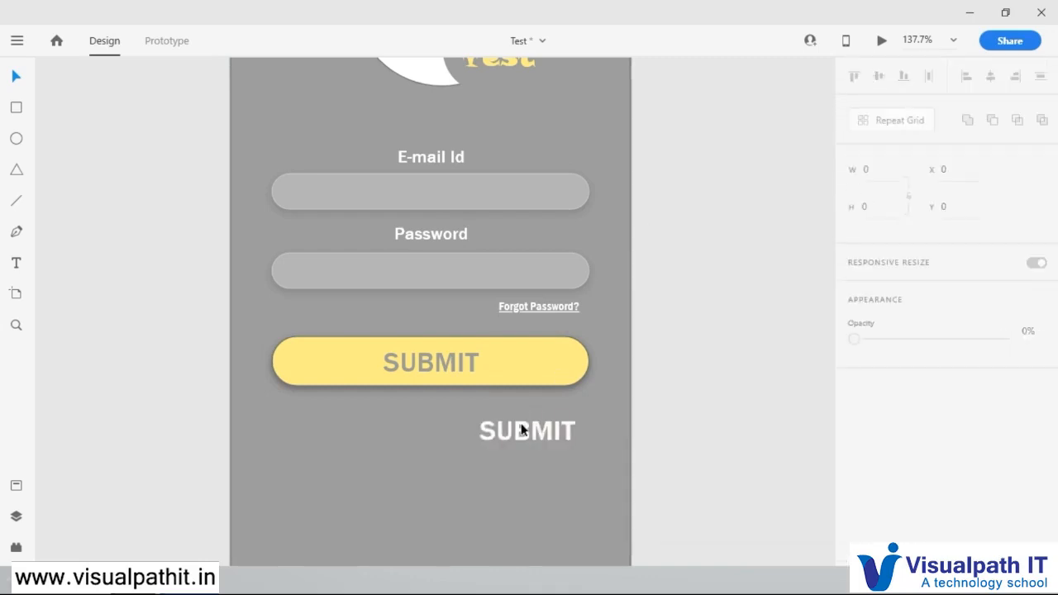
# Step: Reduce the white copy to font size 20, centred below the button, and change its text to "Sigup"
pyautogui.click(522, 426)
pyautogui.moveTo(529, 447); pyautogui.dragTo(443, 457)
pyautogui.doubleClick(442, 457)
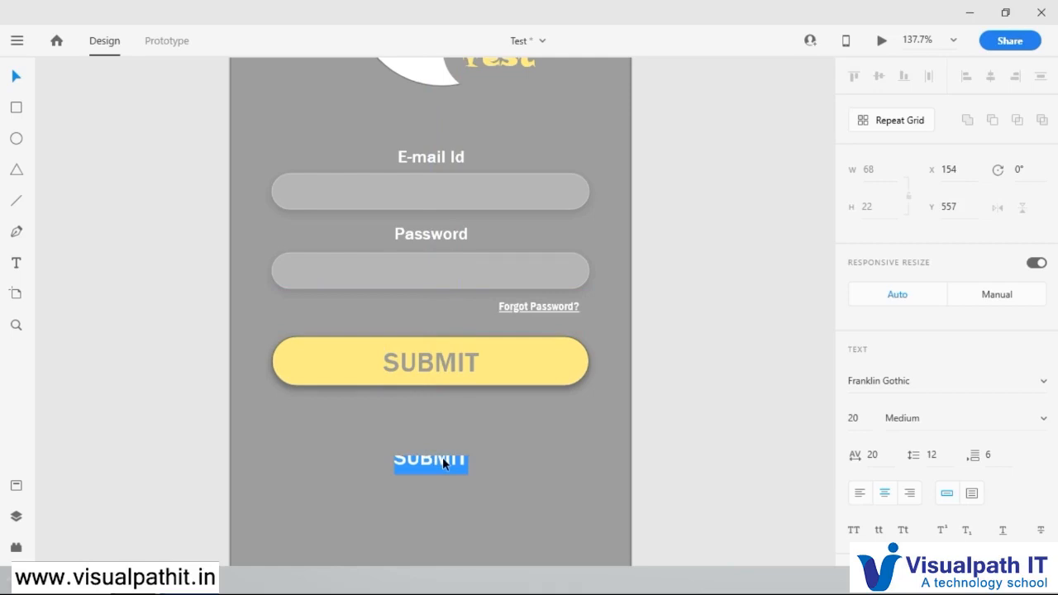
pyautogui.write('Sigup')
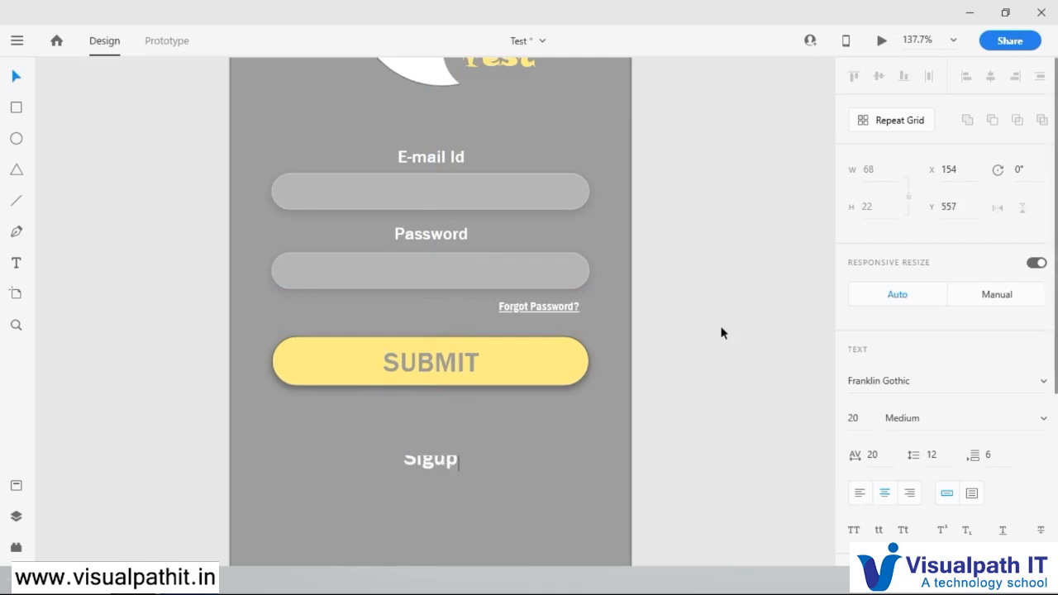
pyautogui.press('Escape')
# Step: Underline the "Sigup" text below the button
pyautogui.scroll(-4, 948, 485)
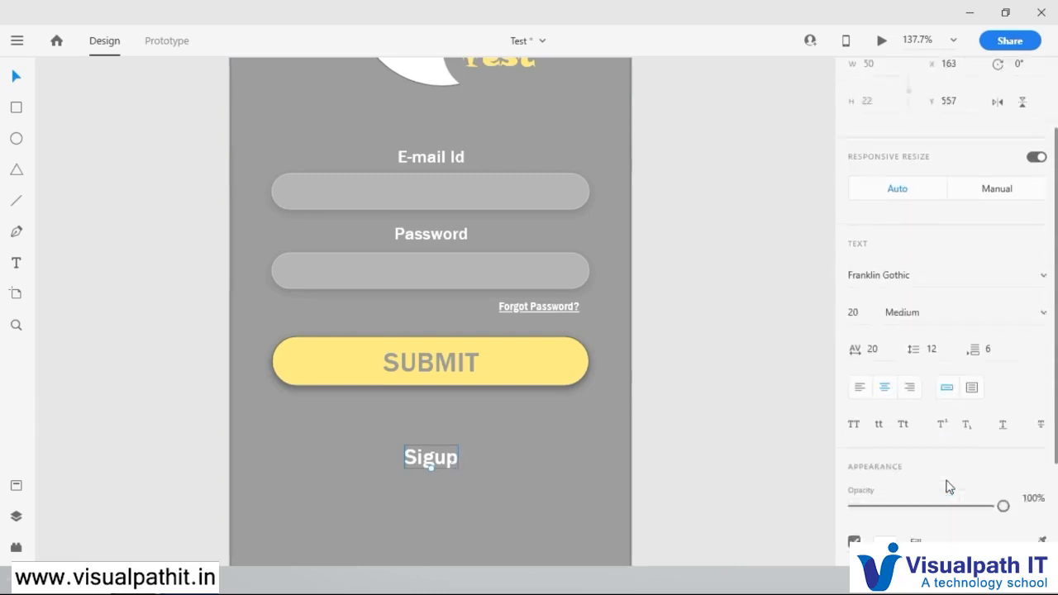
pyautogui.click(1003, 378)
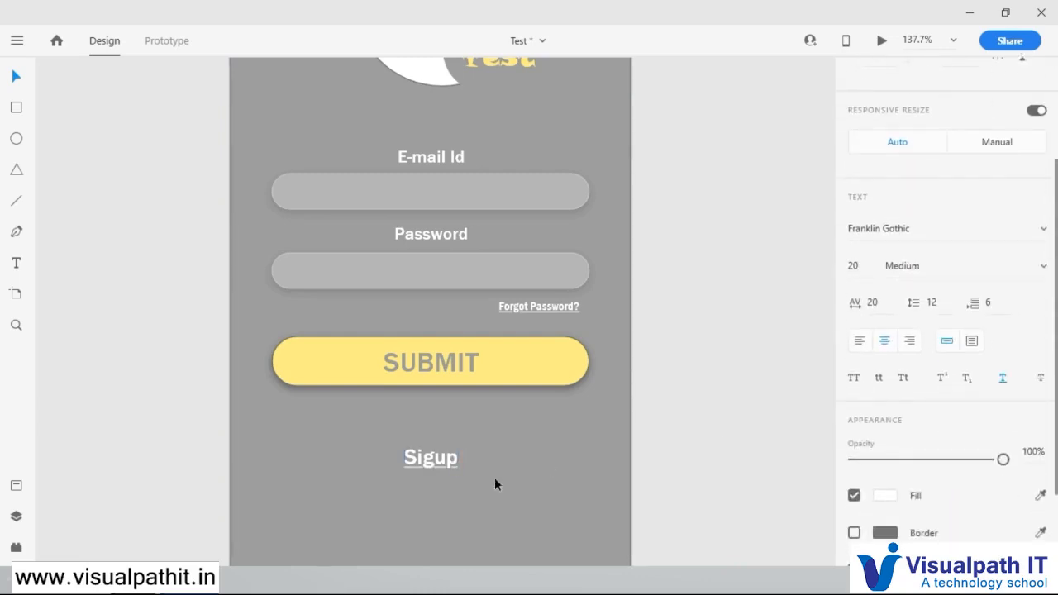
pyautogui.click(693, 385)
# Step: Look over the whole Login Screen layout, from the logo to the empty area below the "Sigup" text
pyautogui.scroll(-1, 639, 383)
pyautogui.scroll(3, 638, 385)
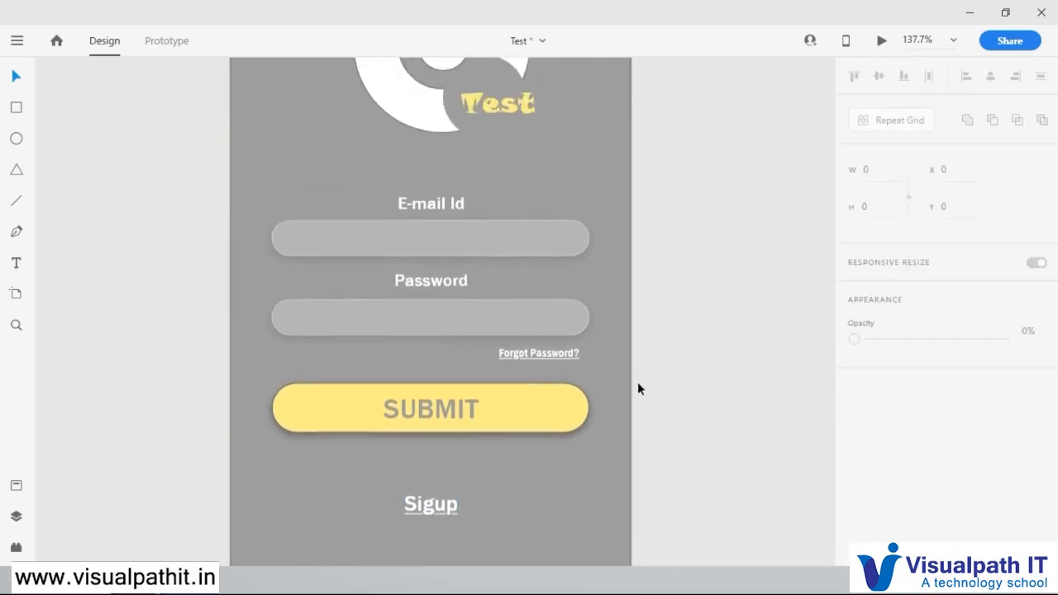
pyautogui.scroll(1, 638, 384)
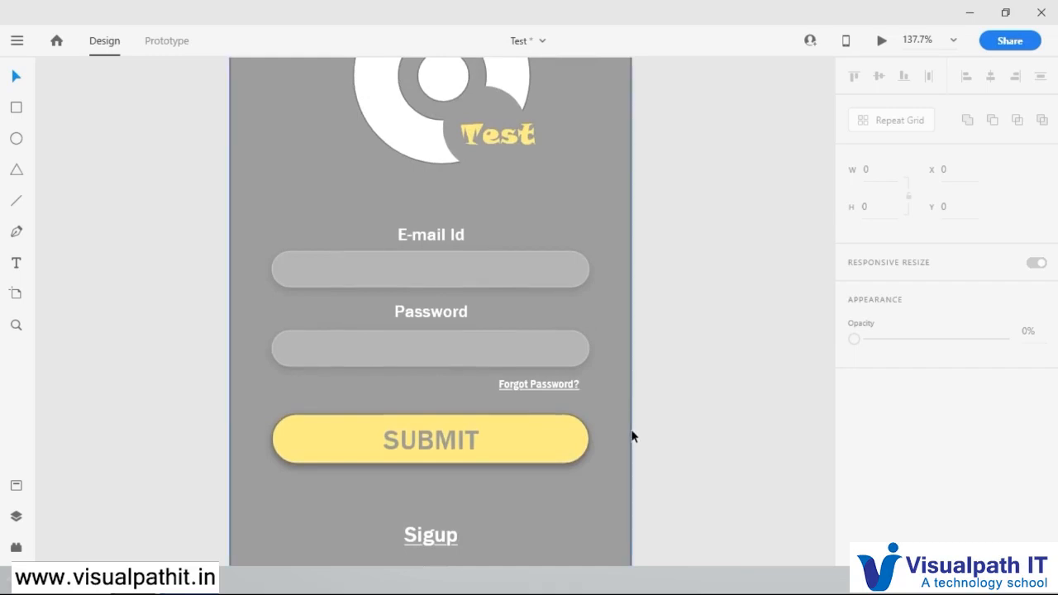
pyautogui.scroll(-7, 632, 435)
pyautogui.scroll(-3, 631, 436)
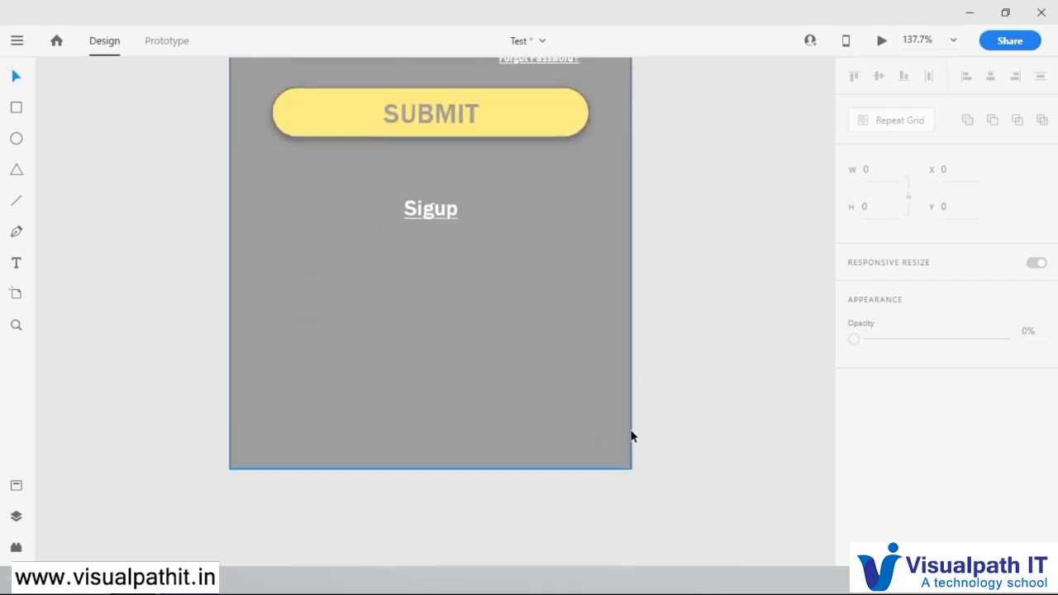
pyautogui.scroll(1, 631, 435)
pyautogui.keyDown('ctrl'); pyautogui.scroll(-5, 631, 435); pyautogui.keyUp('ctrl')
pyautogui.keyDown('ctrl'); pyautogui.scroll(-2, 634, 284); pyautogui.keyUp('ctrl')
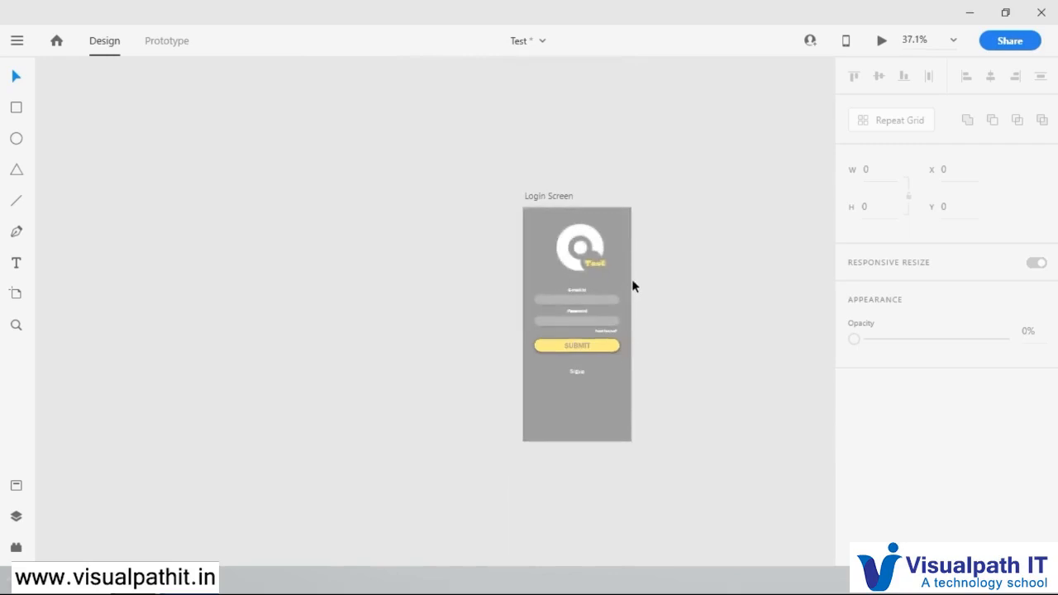
pyautogui.keyDown('ctrl'); pyautogui.scroll(1, 632, 279); pyautogui.keyUp('ctrl')
pyautogui.keyDown('ctrl'); pyautogui.scroll(-2, 624, 400); pyautogui.keyUp('ctrl')
pyautogui.scroll(1, 607, 429)
pyautogui.scroll(-2, 607, 430)
# Step: Change the Login Screen artboard's fill to a linear gradient running diagonally from its upper-left to its lower-right corner
pyautogui.click(604, 439)
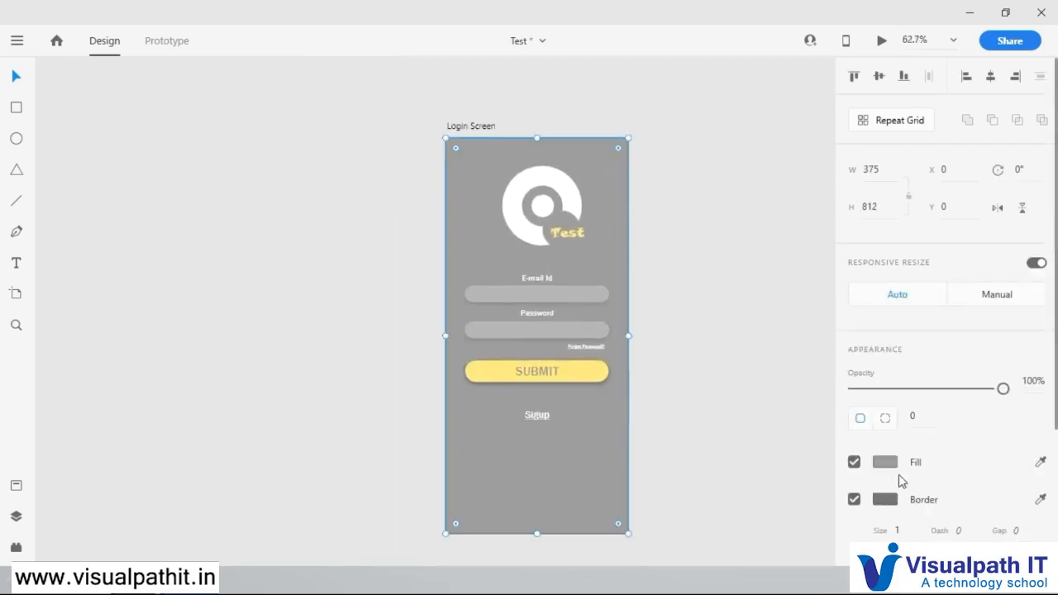
pyautogui.click(905, 470)
pyautogui.click(690, 323)
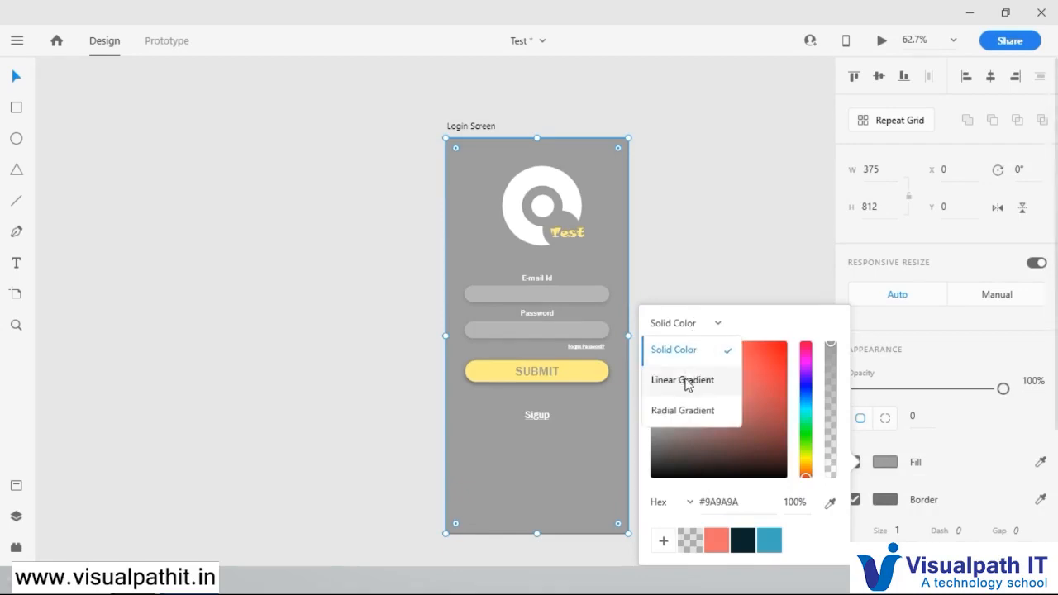
pyautogui.click(686, 379)
pyautogui.moveTo(535, 533); pyautogui.dragTo(628, 533)
pyautogui.moveTo(537, 142); pyautogui.dragTo(445, 143)
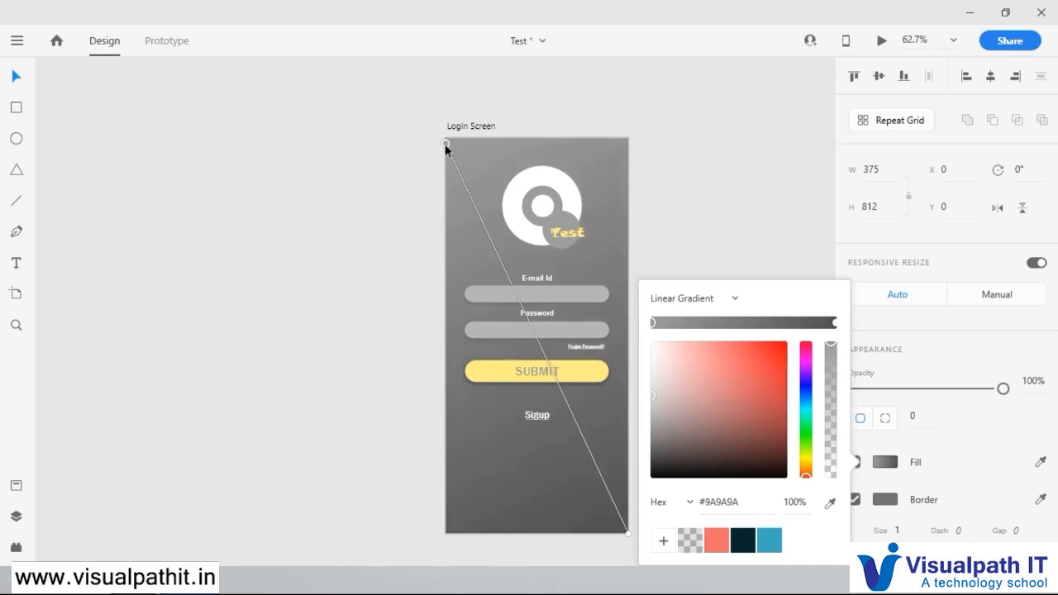
# Step: Try #062329 as the gradient's upper-left colour and grey #929292 as its lower-right colour
pyautogui.click(741, 541)
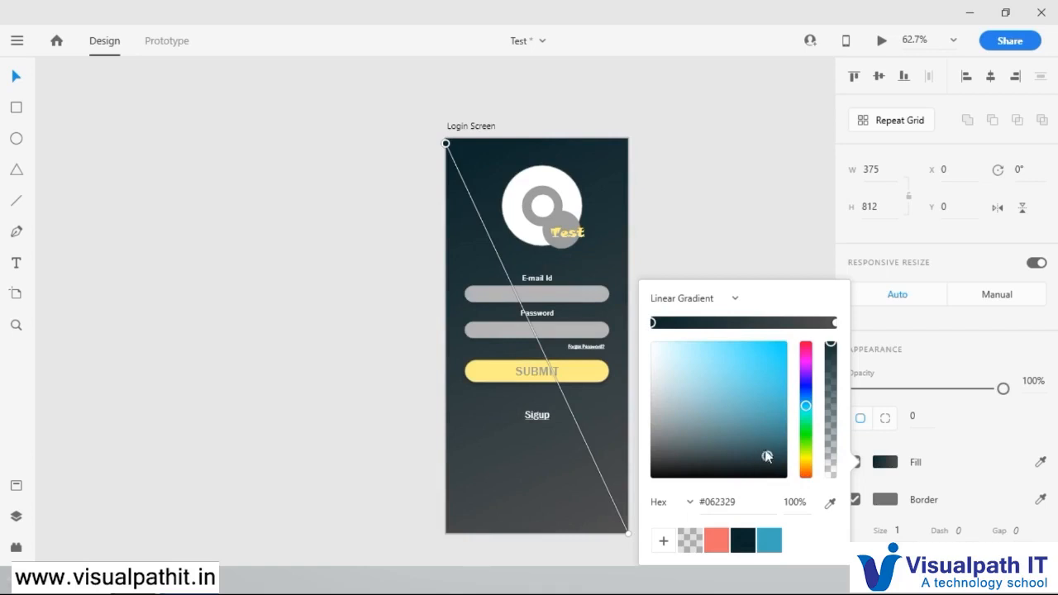
pyautogui.click(835, 324)
pyautogui.moveTo(651, 368); pyautogui.dragTo(638, 405)
# Step: Set the artboard gradient's upper-left colour to bright blue #47DFFF and its lower-right colour to near-black #190E0E
pyautogui.click(446, 144)
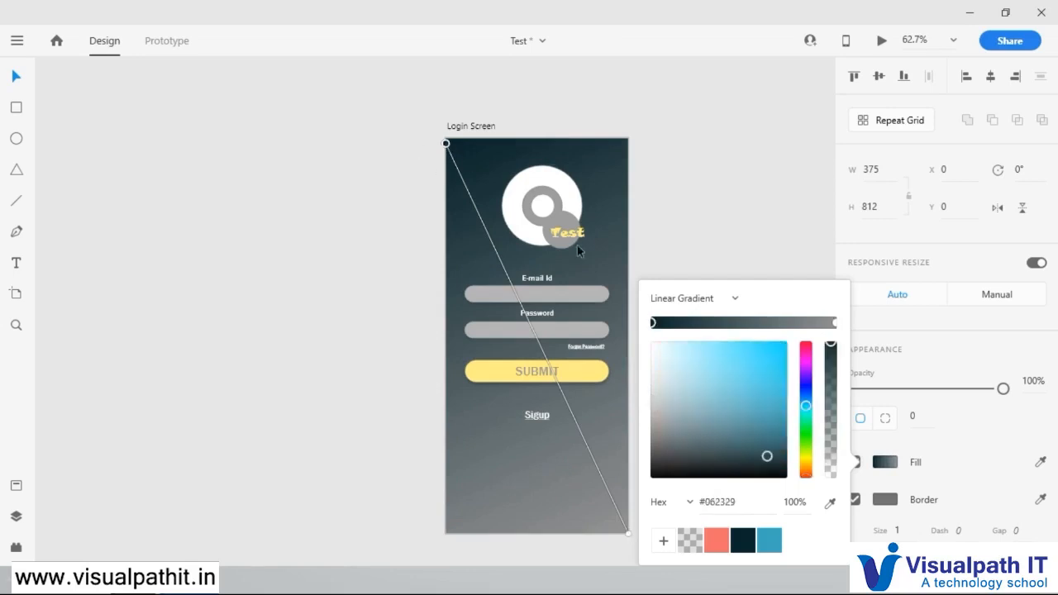
pyautogui.moveTo(764, 460); pyautogui.dragTo(750, 335)
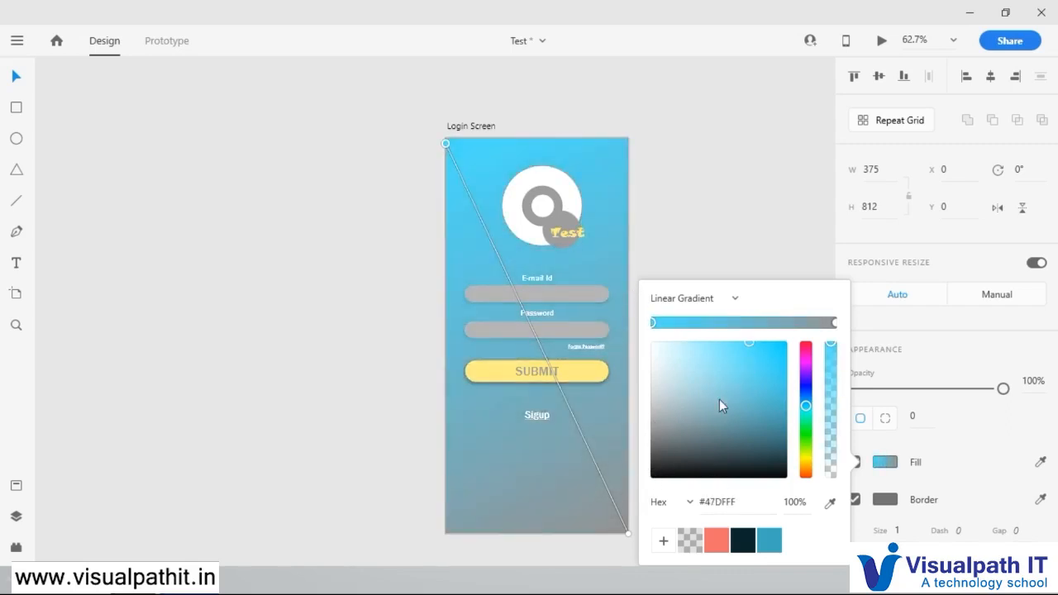
pyautogui.click(628, 532)
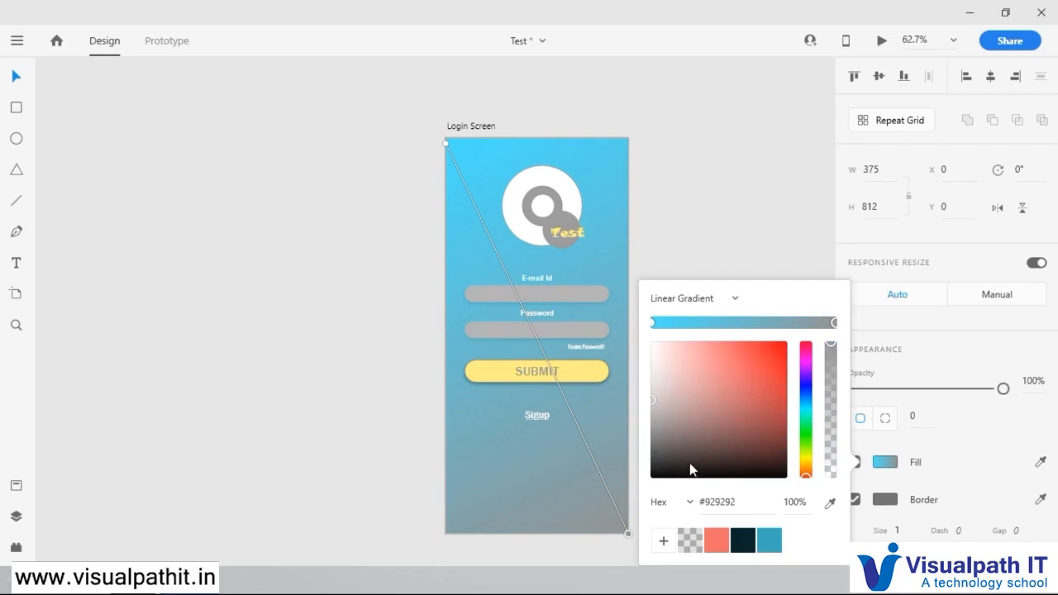
pyautogui.click(663, 465)
pyautogui.moveTo(666, 481); pyautogui.dragTo(710, 467)
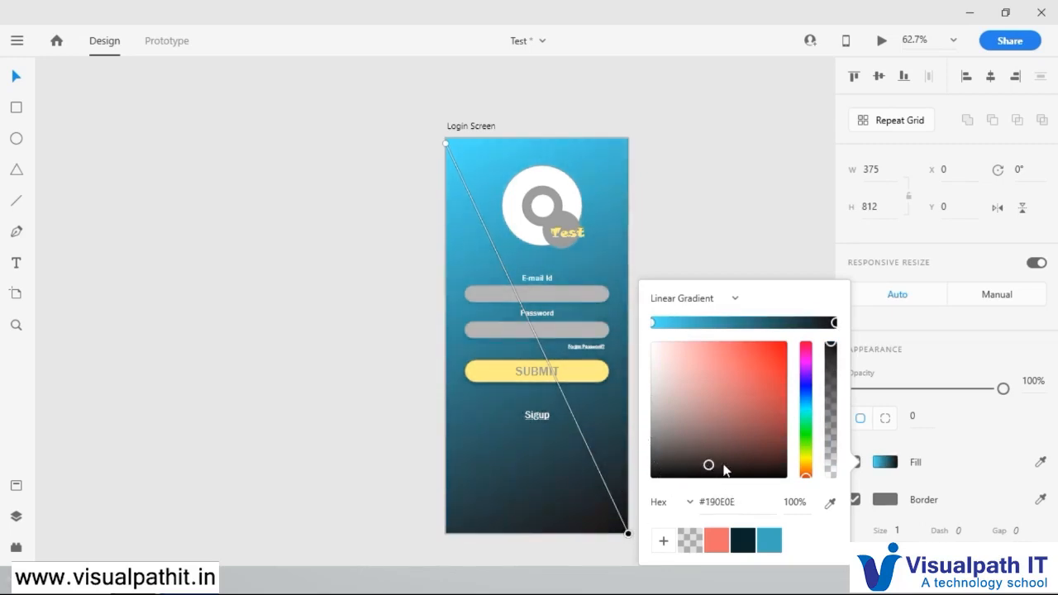
# Step: Try to turn off the borders of the whole logo group at once
pyautogui.click(570, 231)
pyautogui.scroll(3, 566, 215)
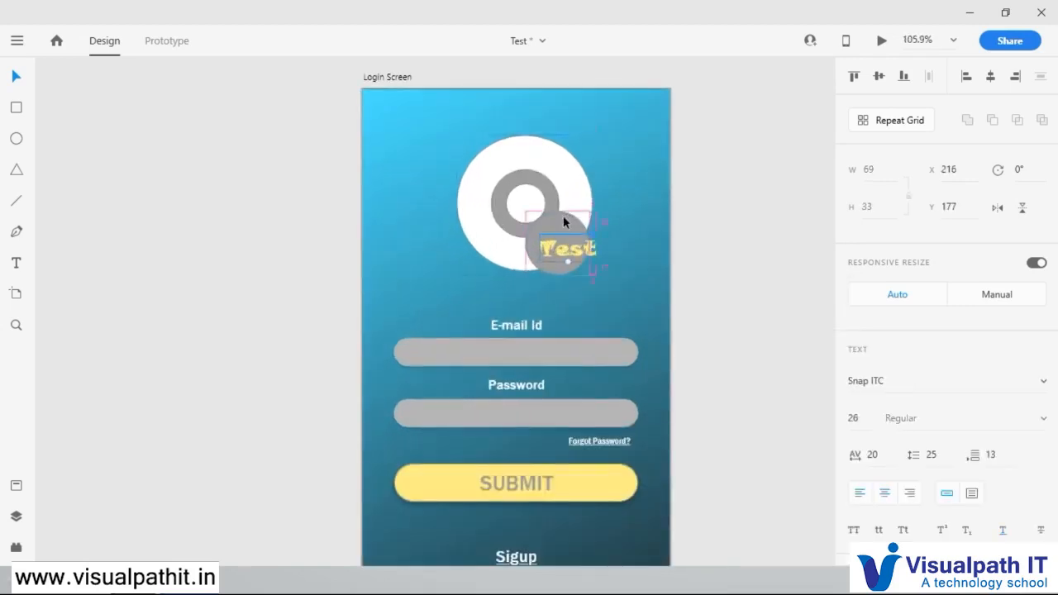
pyautogui.scroll(-3, 563, 215)
pyautogui.click(565, 211)
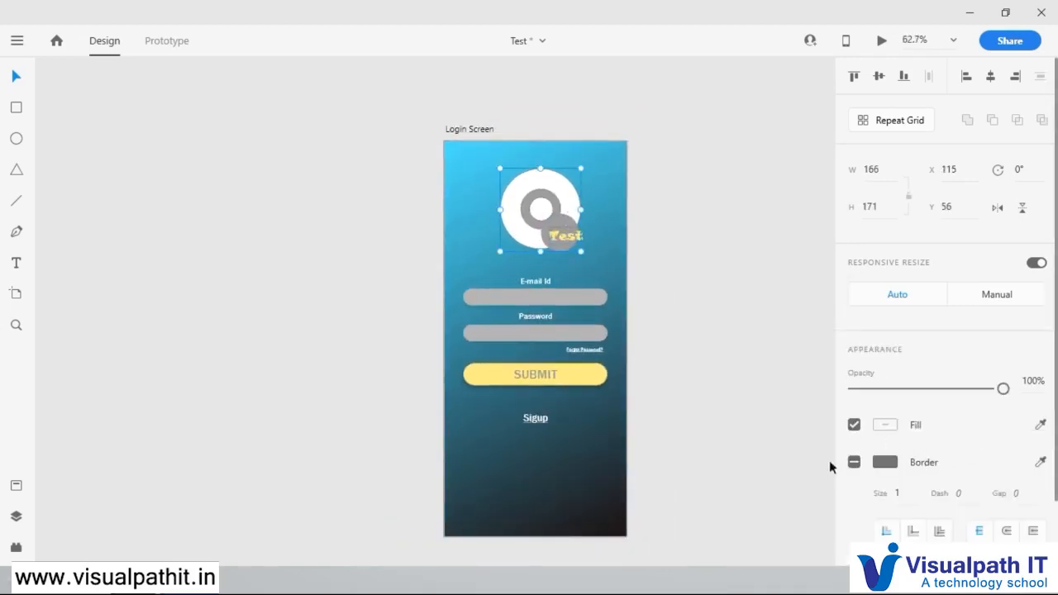
pyautogui.click(854, 462)
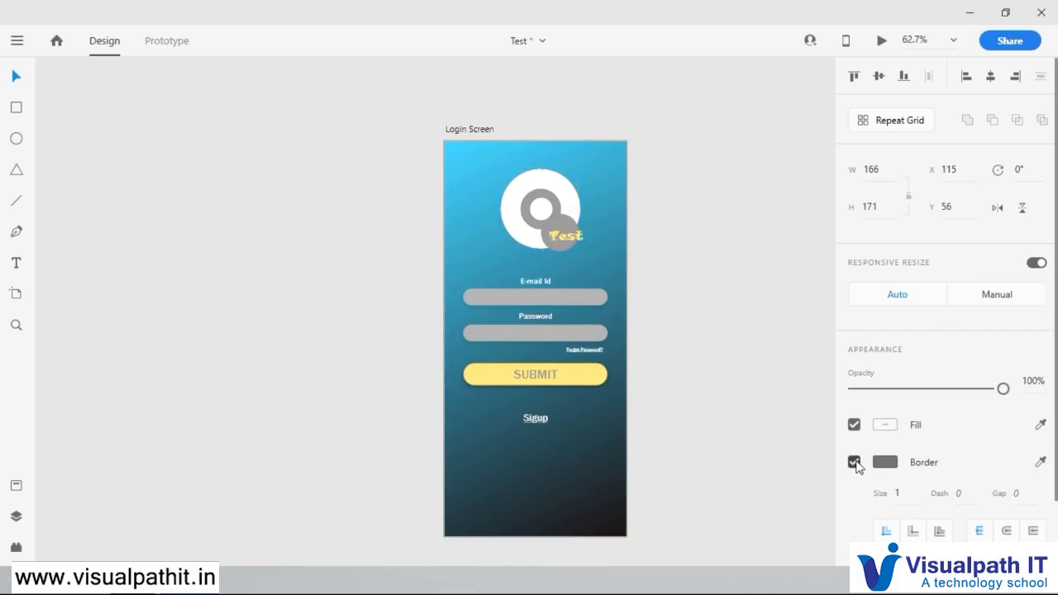
pyautogui.click(687, 257)
pyautogui.click(546, 199)
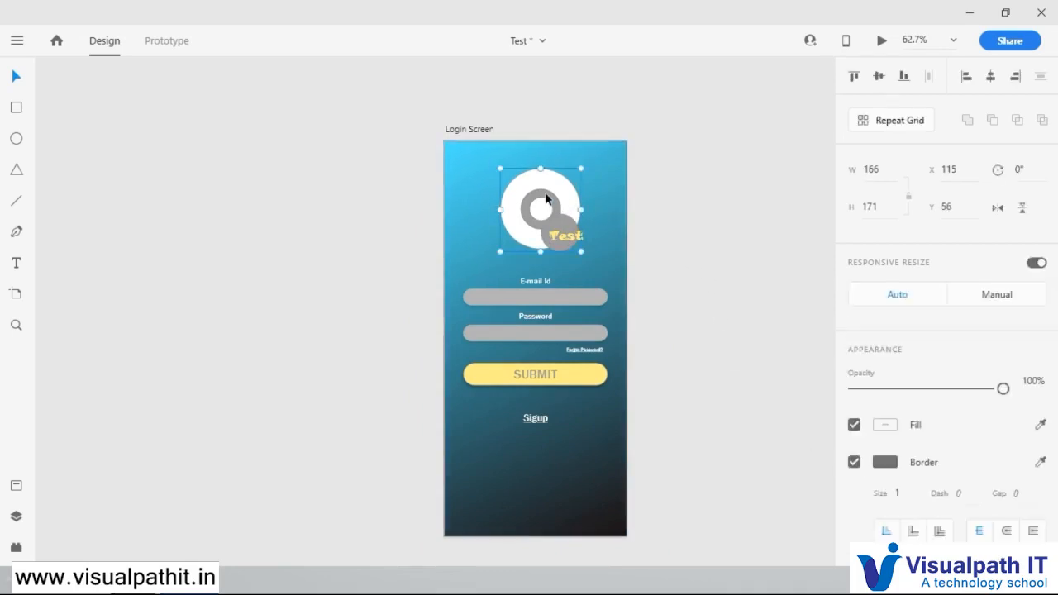
# Step: Remove the borders individually from the logo's small grey circle, inner white circle and grey ring
pyautogui.doubleClick(562, 235)
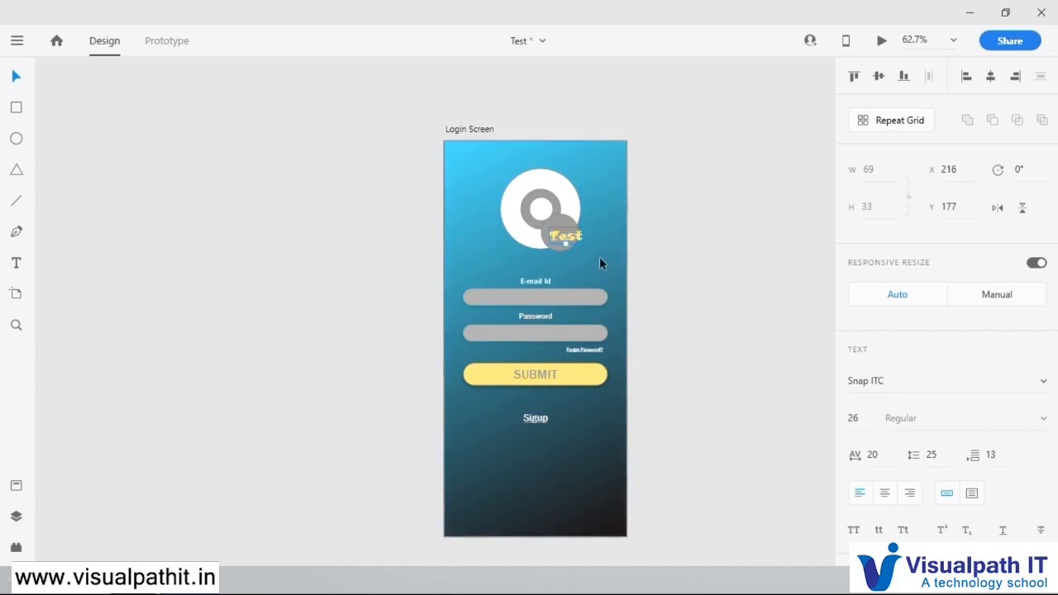
pyautogui.scroll(5, 600, 260)
pyautogui.press('Escape')
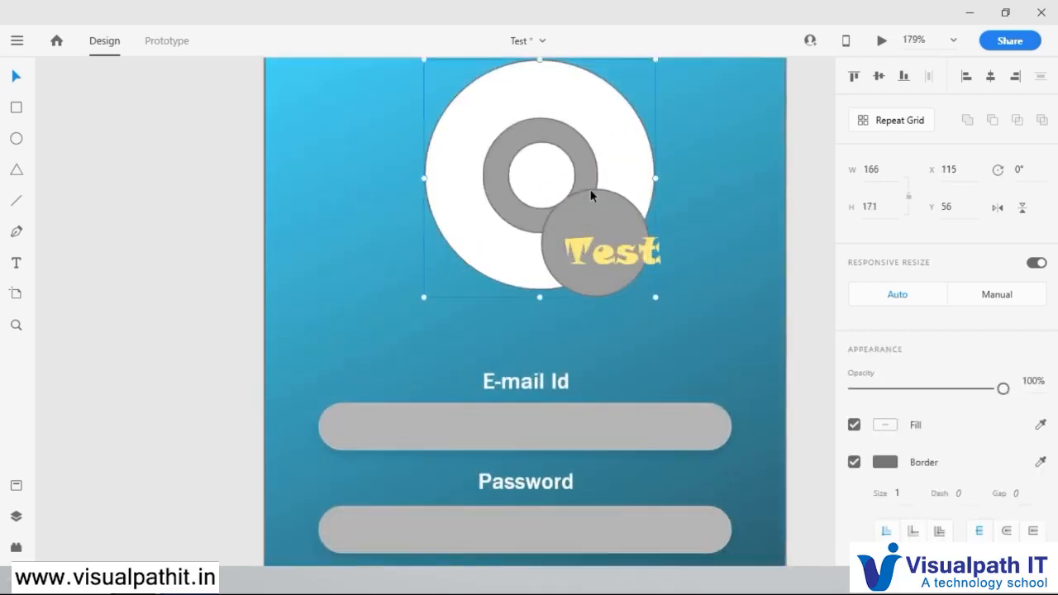
pyautogui.doubleClick(596, 193)
pyautogui.click(854, 462)
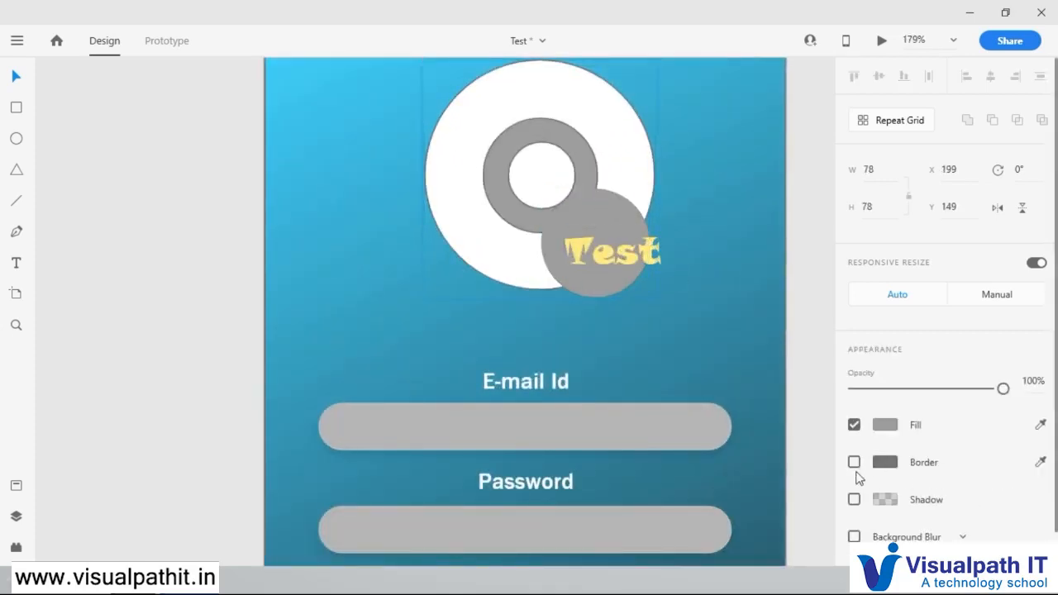
pyautogui.click(534, 160)
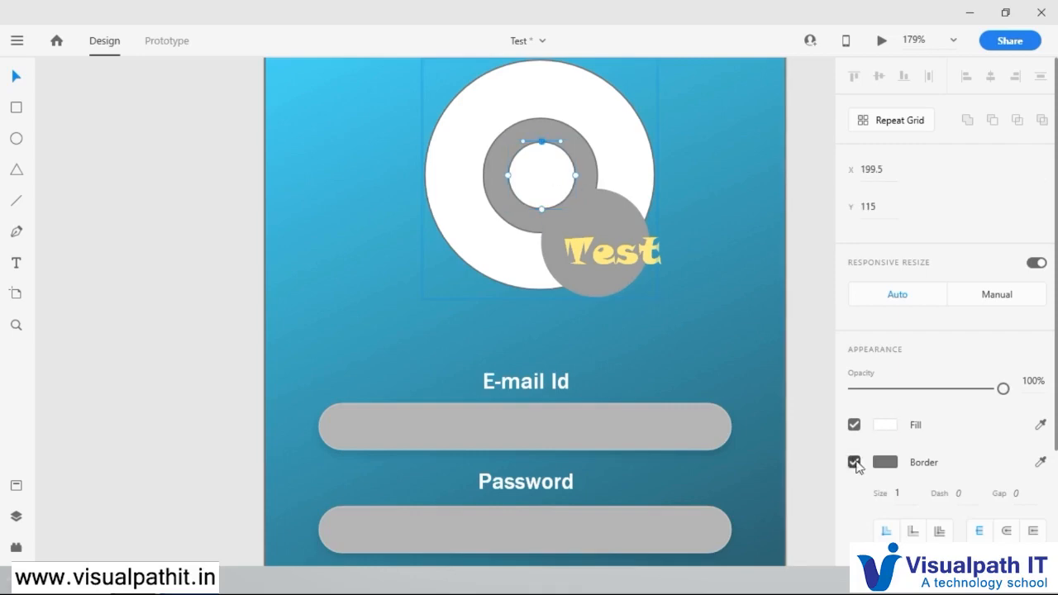
pyautogui.click(855, 462)
pyautogui.click(562, 130)
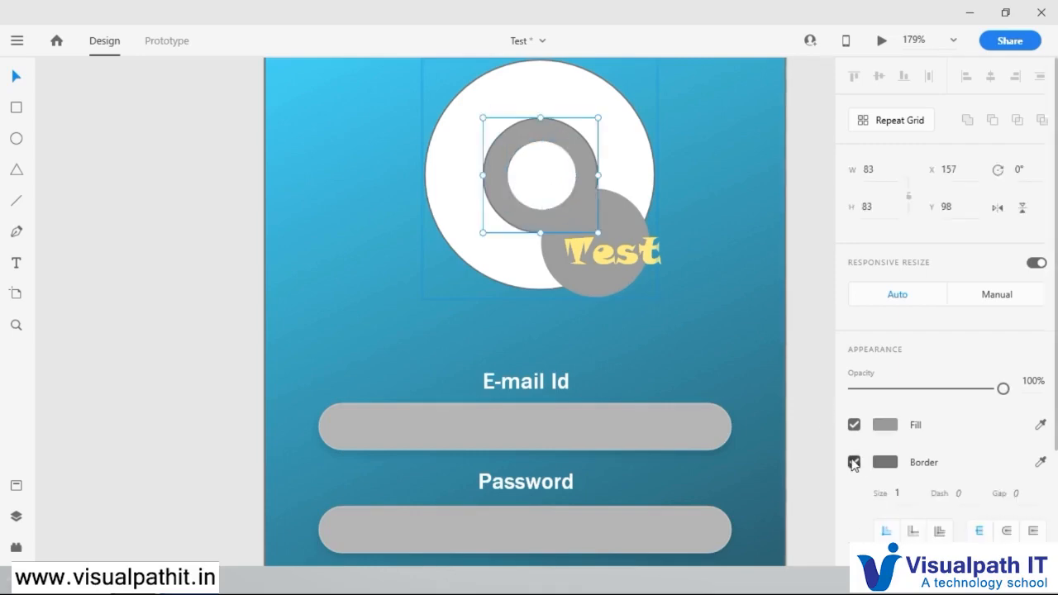
pyautogui.click(855, 462)
pyautogui.click(763, 230)
# Step: Fill the logo's grey ring with a blue sampled from the gradient background
pyautogui.click(585, 162)
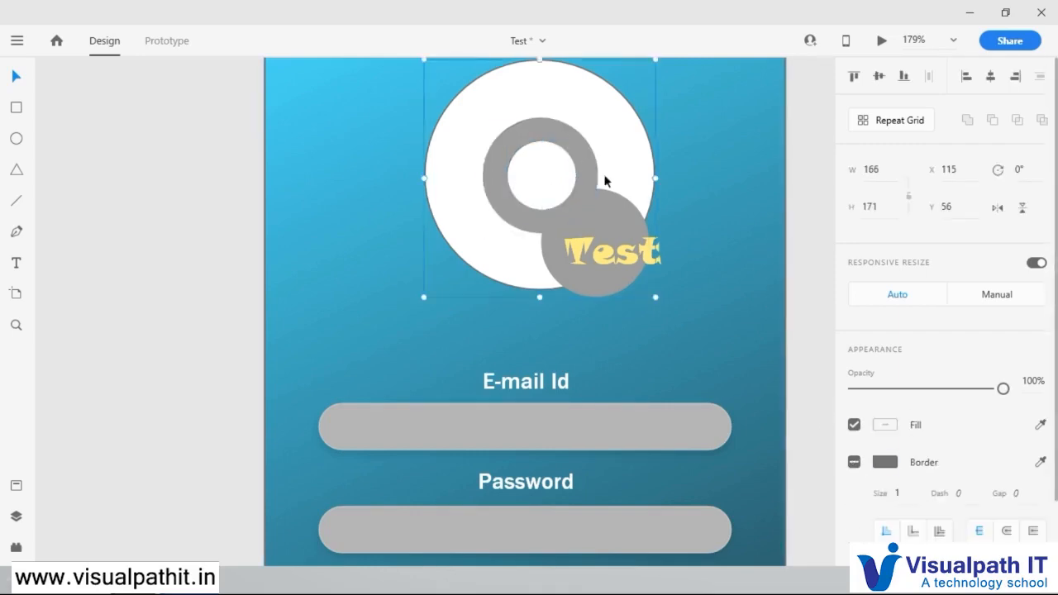
pyautogui.doubleClick(584, 145)
pyautogui.click(1041, 425)
pyautogui.click(1046, 430)
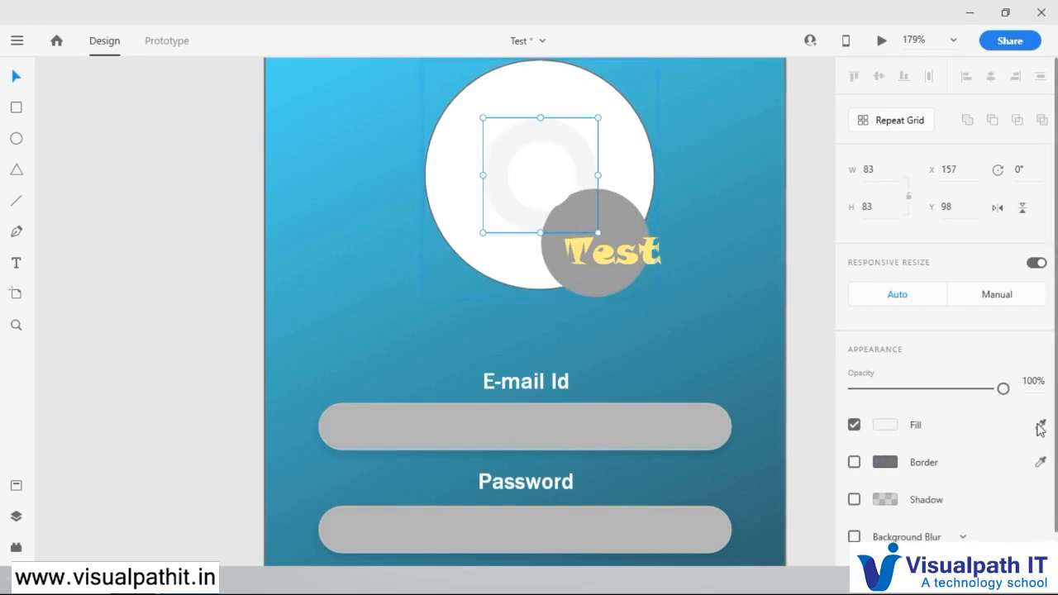
pyautogui.click(649, 165)
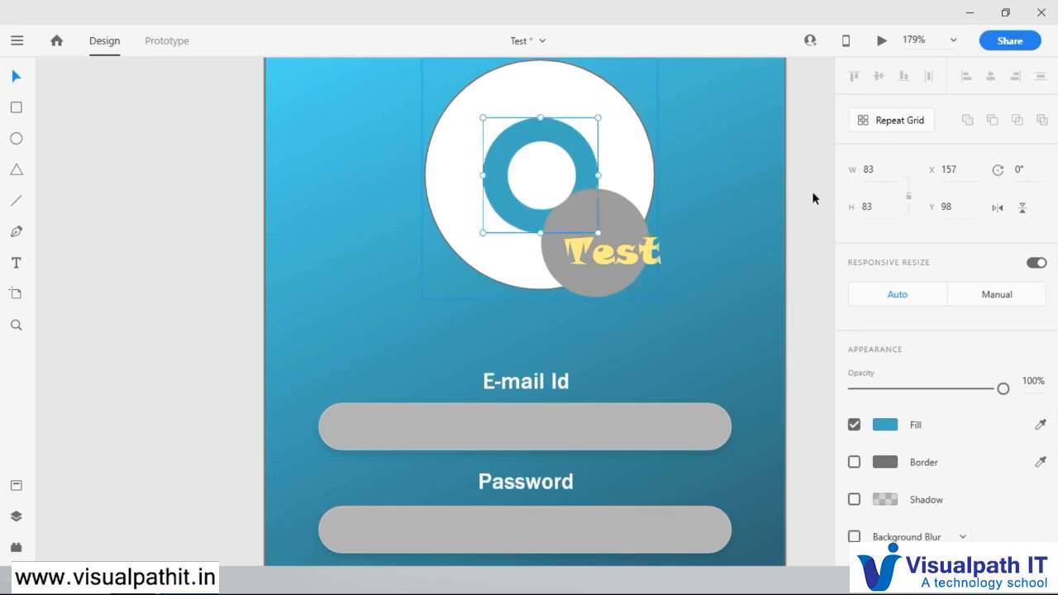
# Step: Turn off the borders of all shapes in the logo group
pyautogui.click(593, 123)
pyautogui.click(855, 462)
pyautogui.click(854, 463)
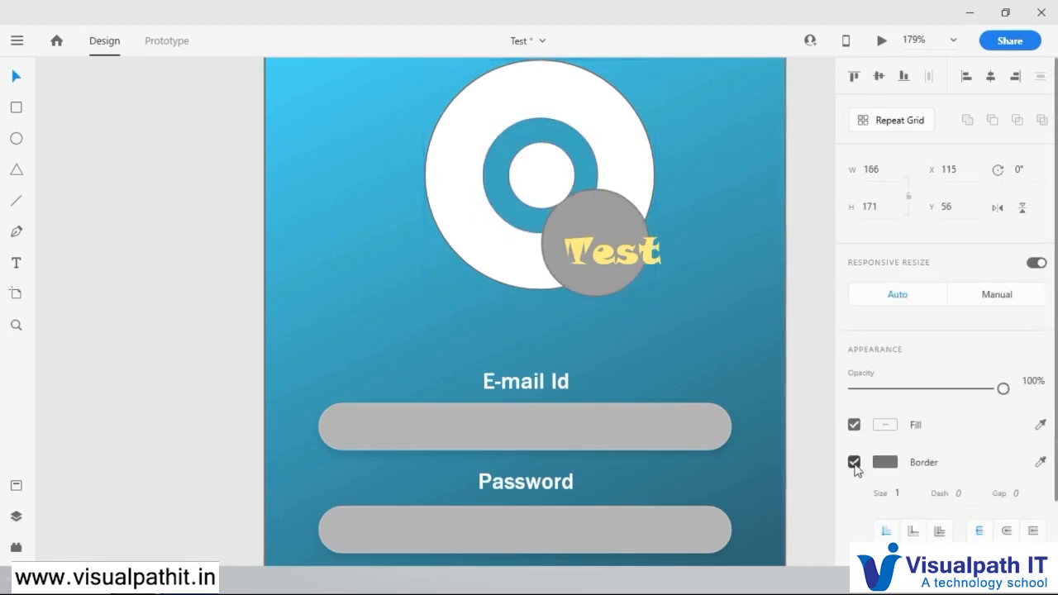
pyautogui.click(855, 463)
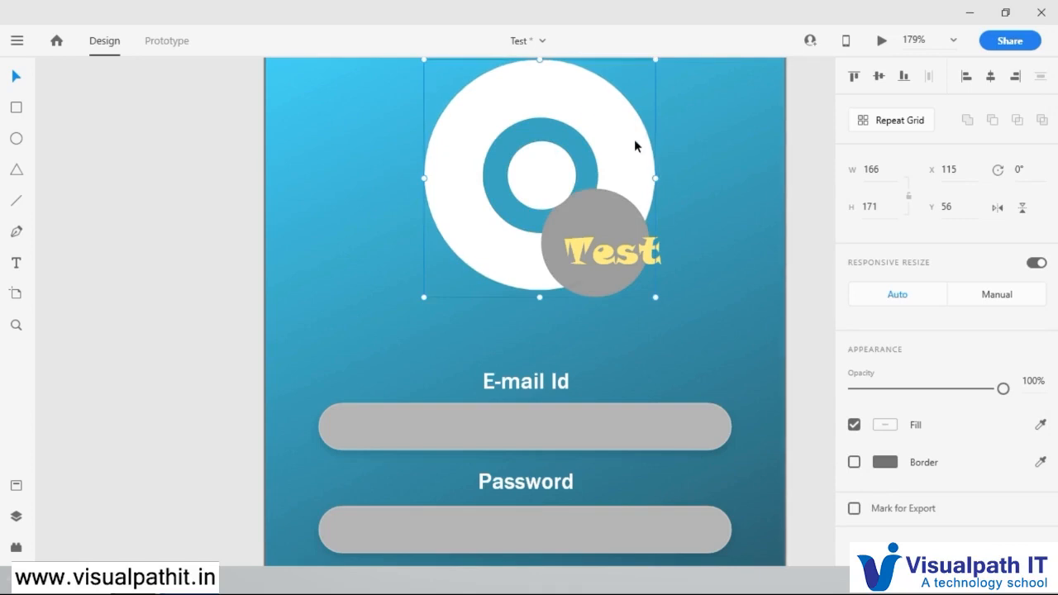
pyautogui.click(775, 192)
pyautogui.scroll(-3, 715, 282)
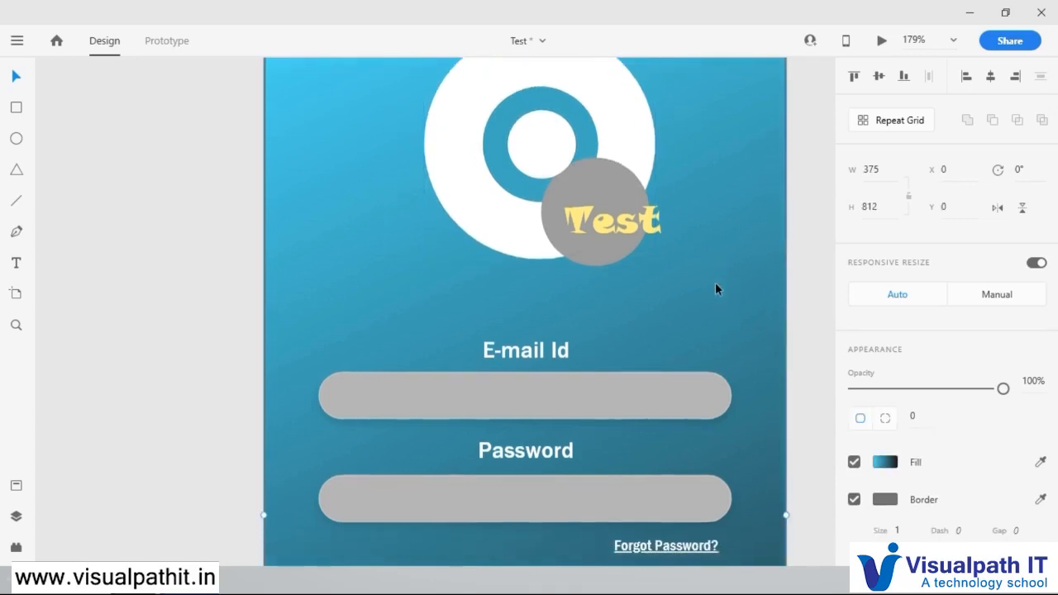
# Step: Examine the overall layout of the complete login screen
pyautogui.scroll(-5, 710, 281)
pyautogui.scroll(2, 718, 240)
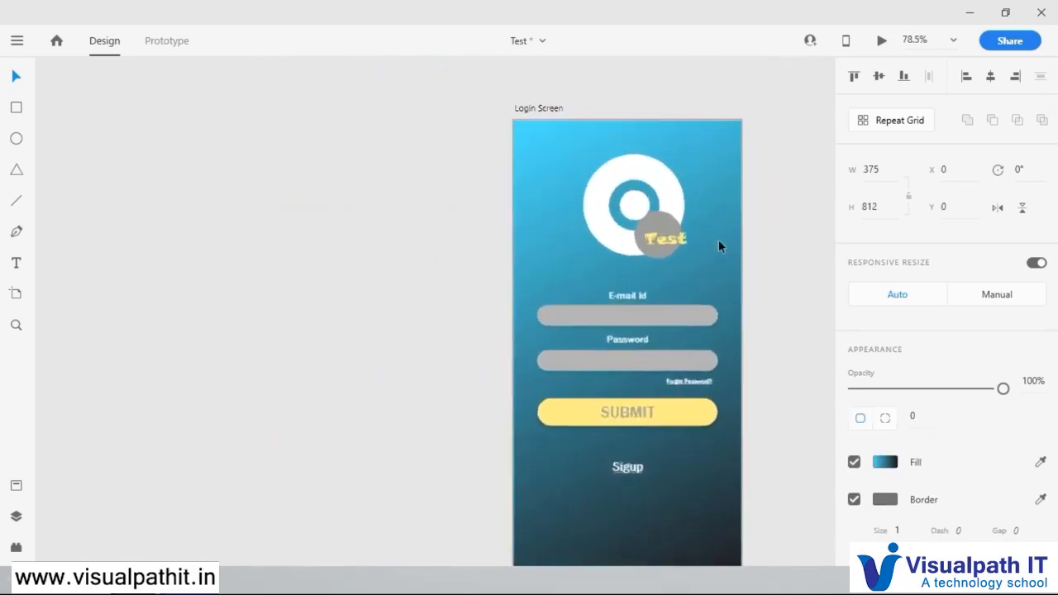
pyautogui.scroll(2, 731, 373)
pyautogui.scroll(-2, 725, 379)
pyautogui.scroll(-2, 725, 380)
pyautogui.scroll(-3, 724, 380)
pyautogui.scroll(3, 749, 358)
pyautogui.scroll(-3, 749, 359)
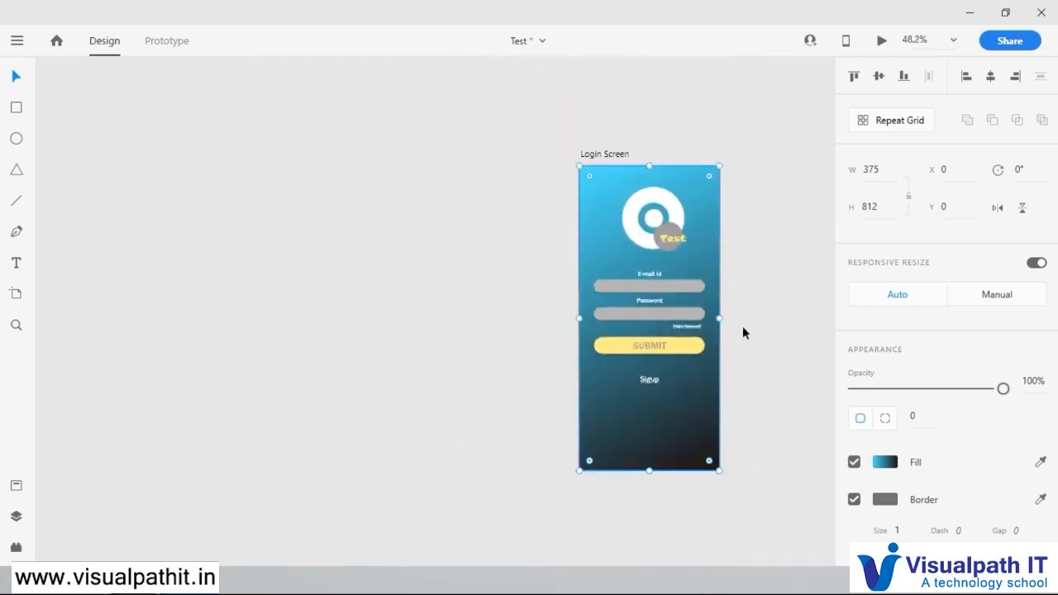
pyautogui.scroll(1, 743, 326)
pyautogui.moveTo(689, 408); pyautogui.dragTo(586, 379)
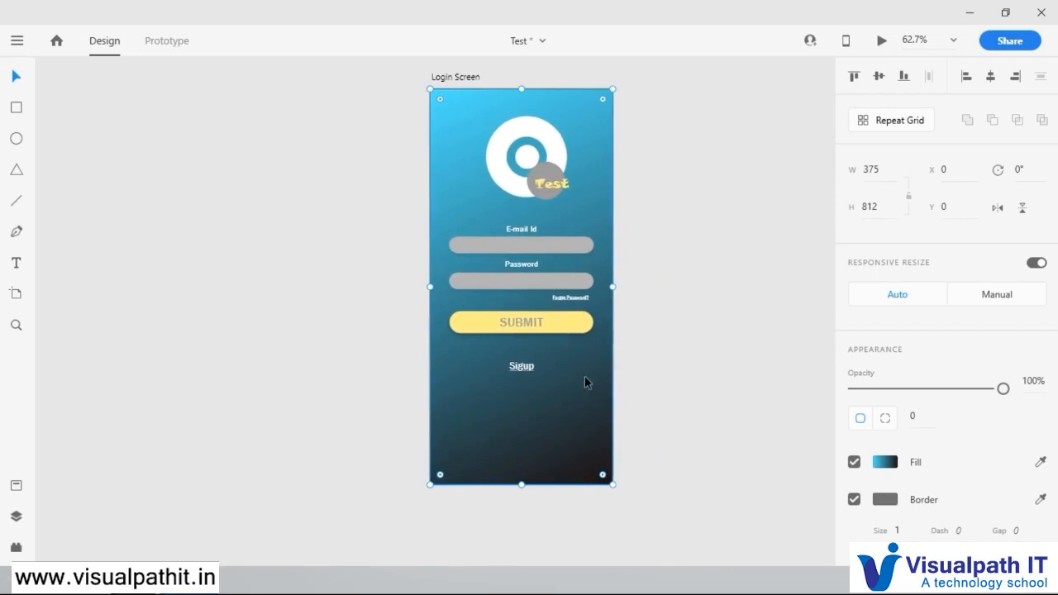
# Step: Move the labels, input fields, SUBMIT button and links together to X 50, Y 342, centred below the logo
pyautogui.click(691, 405)
pyautogui.moveTo(692, 405); pyautogui.dragTo(409, 216)
pyautogui.click(550, 327)
pyautogui.moveTo(558, 339); pyautogui.dragTo(559, 361)
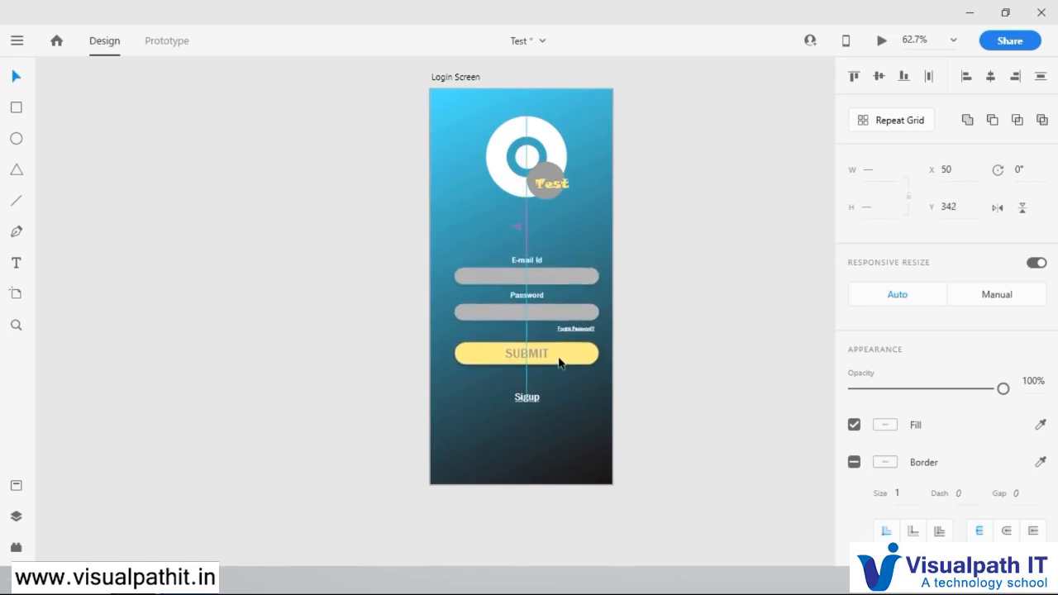
pyautogui.click(678, 336)
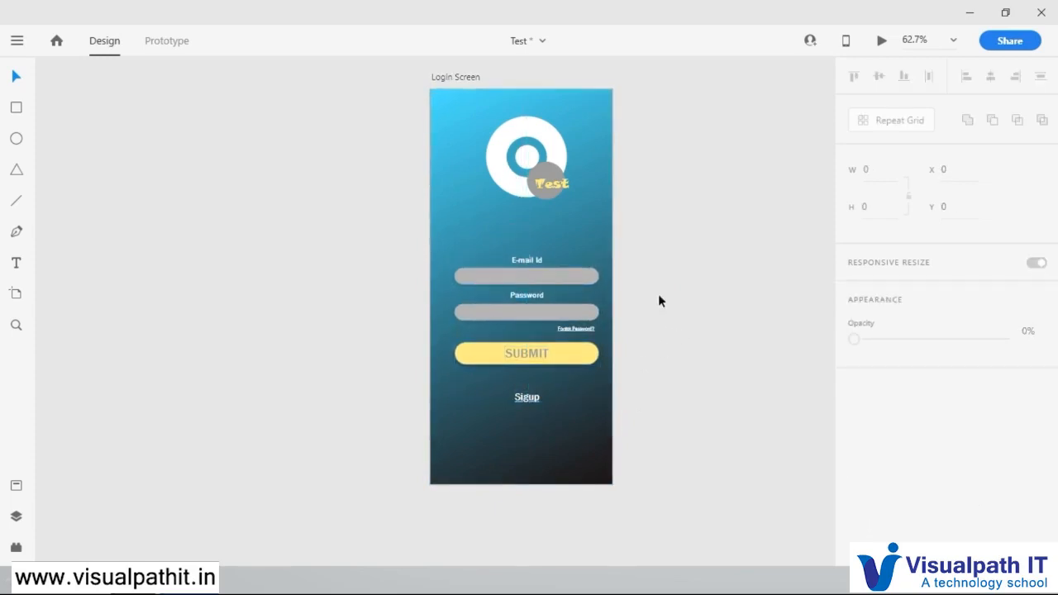
# Step: Reduce the fill opacity of the E-mail Id input field to 63%
pyautogui.moveTo(475, 75); pyautogui.dragTo(424, 95)
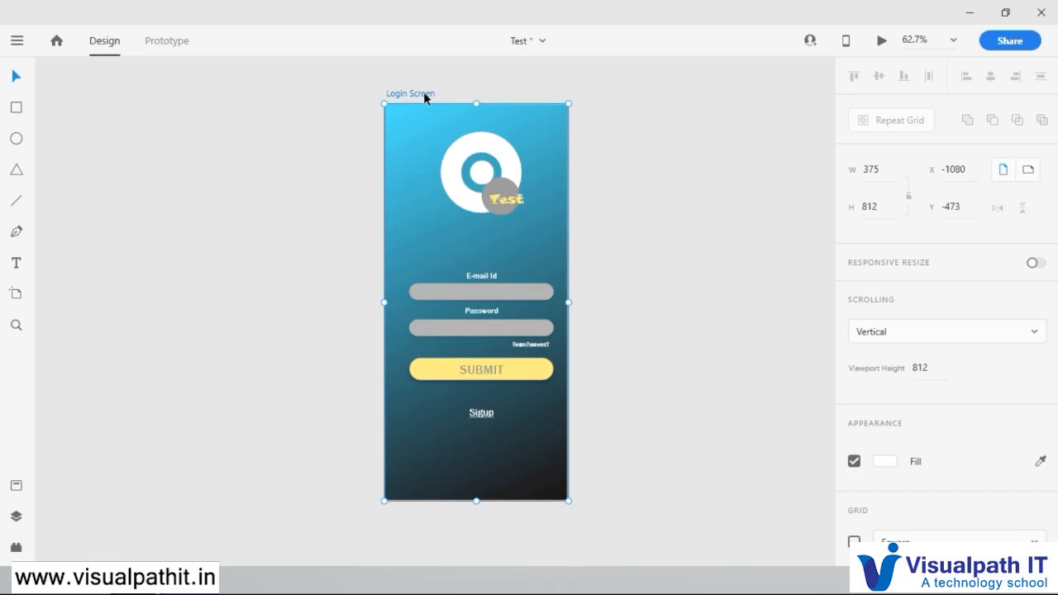
pyautogui.press('alt')
pyautogui.scroll(5, 483, 282)
pyautogui.click(518, 297)
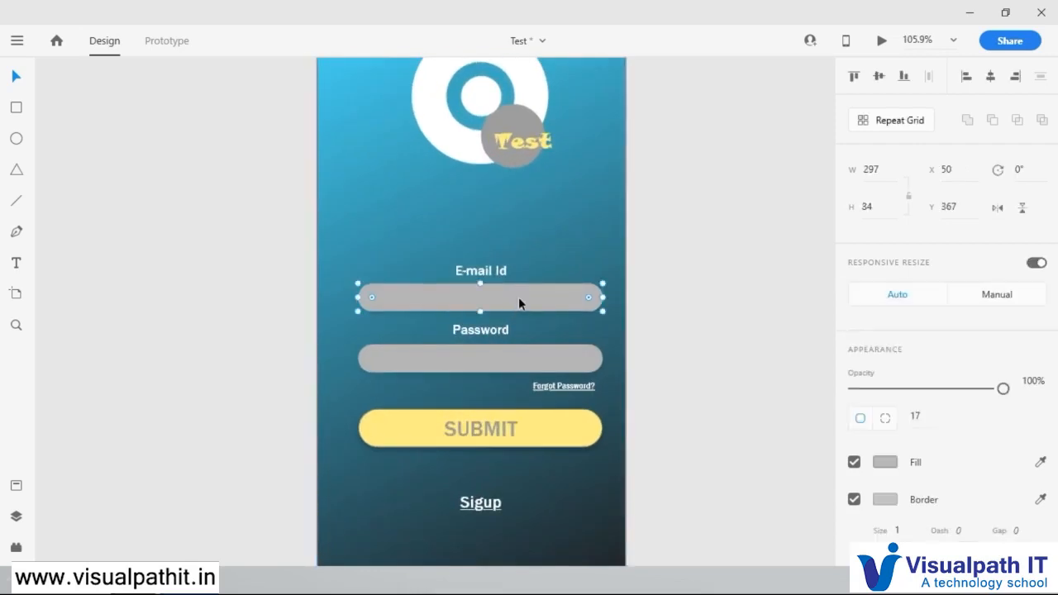
pyautogui.doubleClick(523, 296)
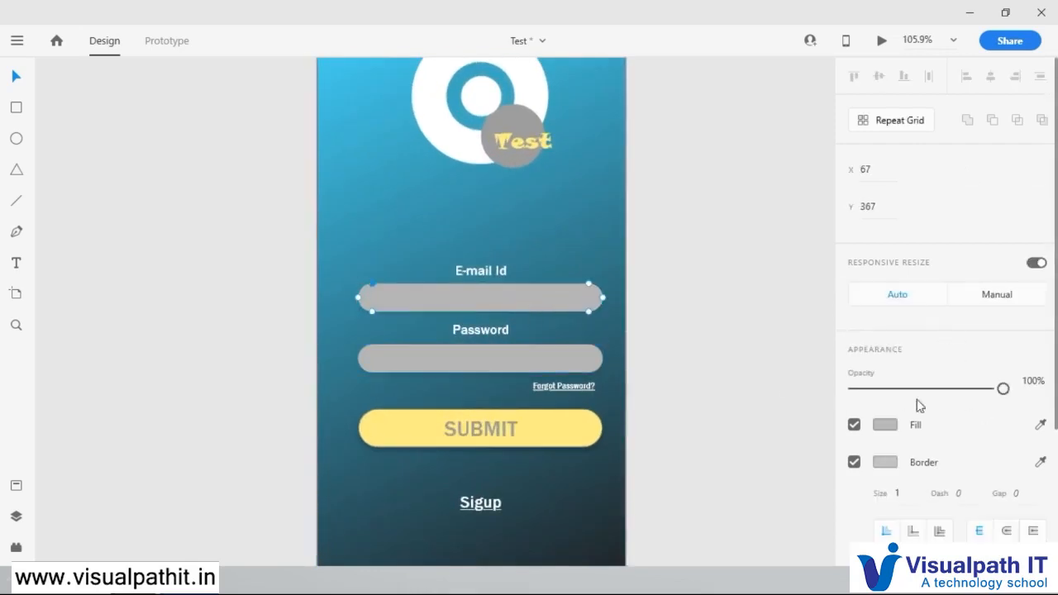
pyautogui.click(885, 424)
pyautogui.click(832, 338)
pyautogui.moveTo(832, 339); pyautogui.dragTo(831, 380)
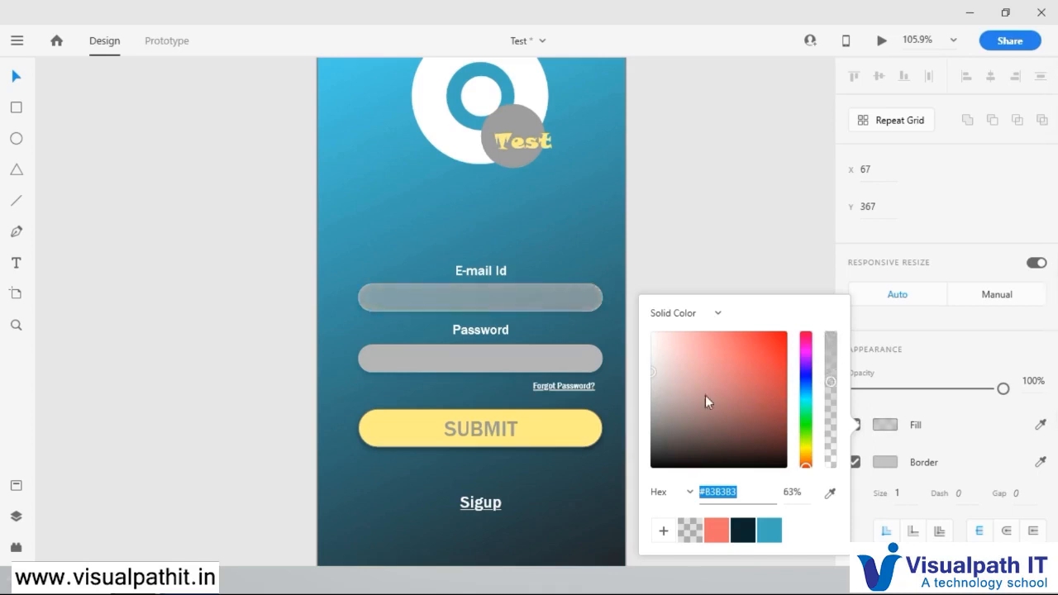
# Step: Set the fill opacity of the Password input field to 63%
pyautogui.click(590, 369)
pyautogui.click(878, 461)
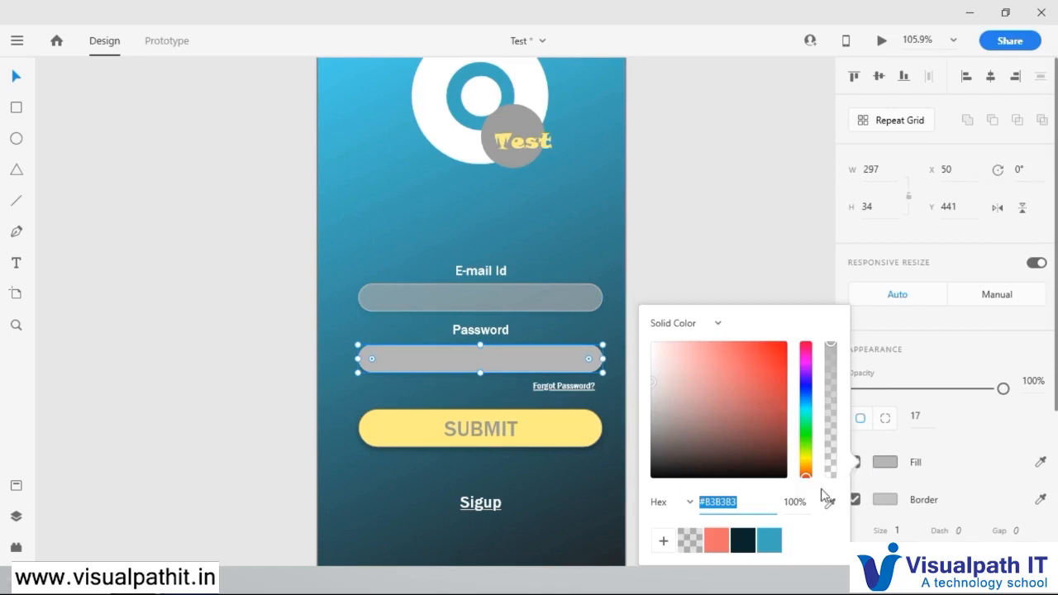
pyautogui.click(799, 502)
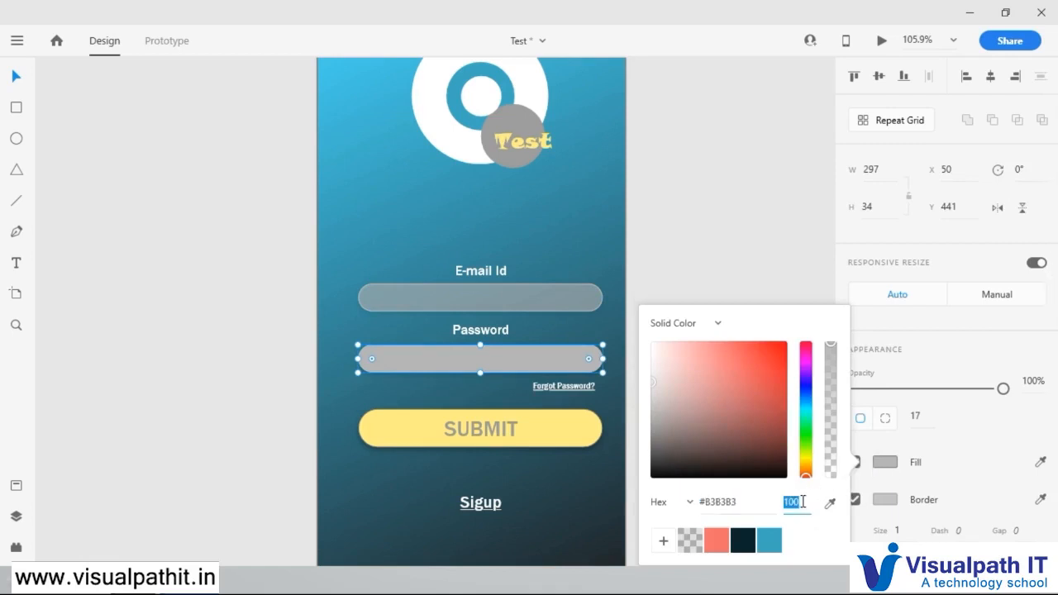
pyautogui.write('63')
pyautogui.press('Return')
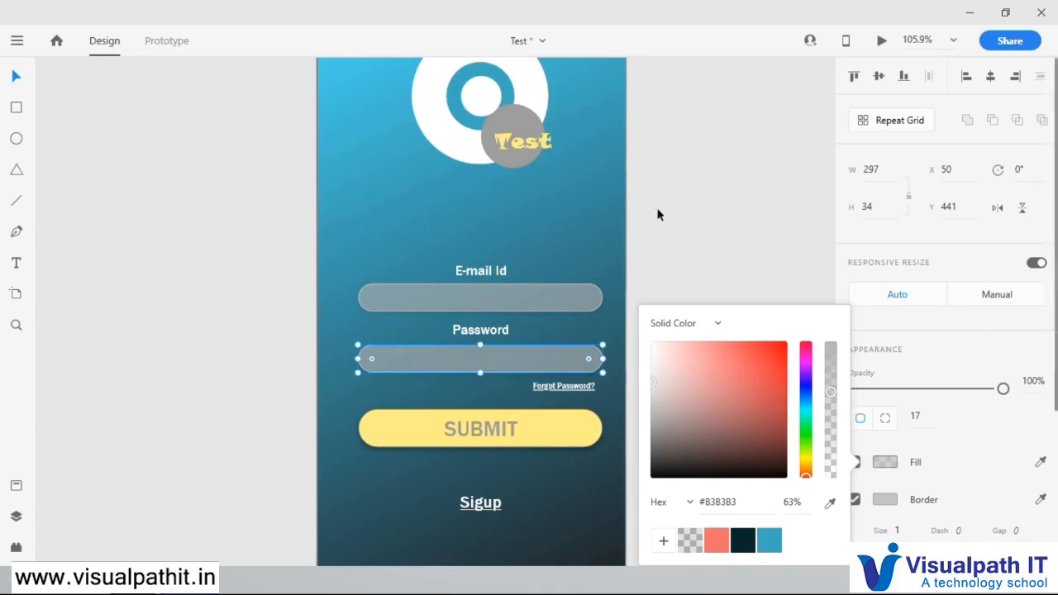
pyautogui.click(666, 208)
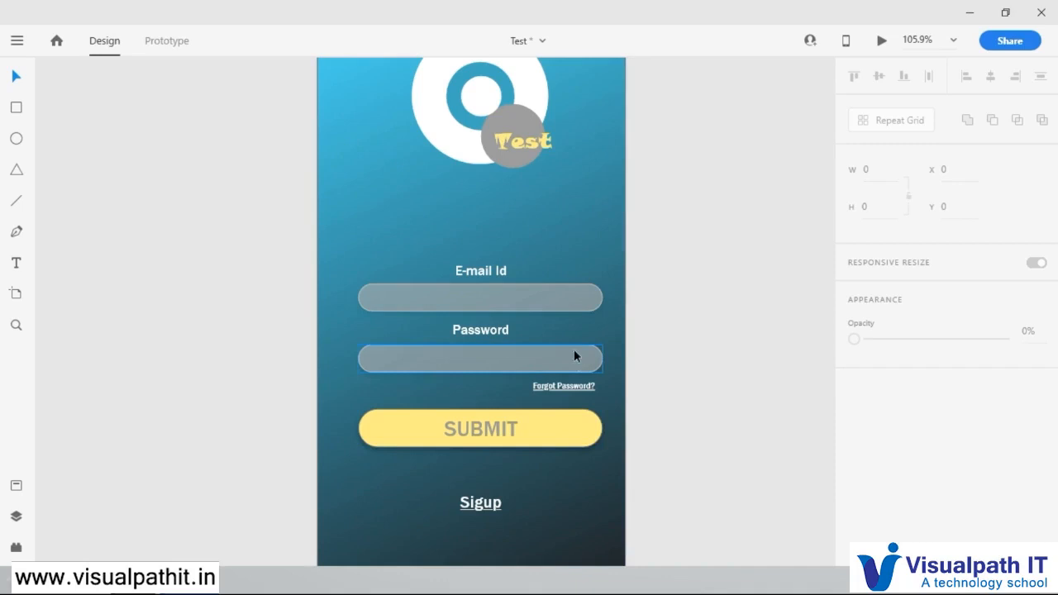
# Step: Change the fill of the logo's "Test" text to white (#FFFFFF)
pyautogui.scroll(-3, 574, 349)
pyautogui.scroll(2, 606, 293)
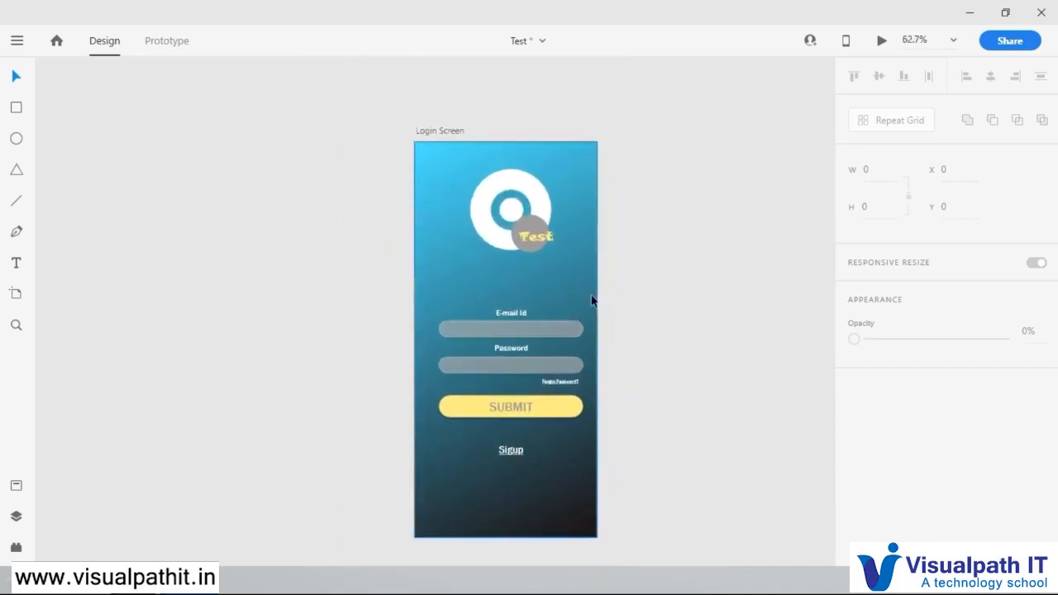
pyautogui.moveTo(654, 309); pyautogui.dragTo(504, 274)
pyautogui.click(295, 95)
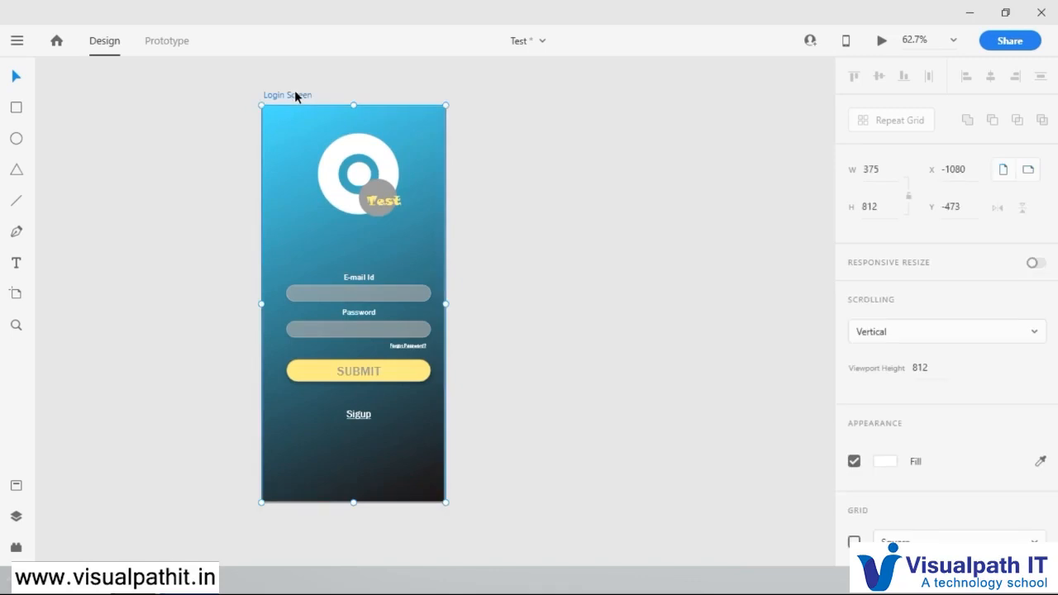
pyautogui.click(389, 201)
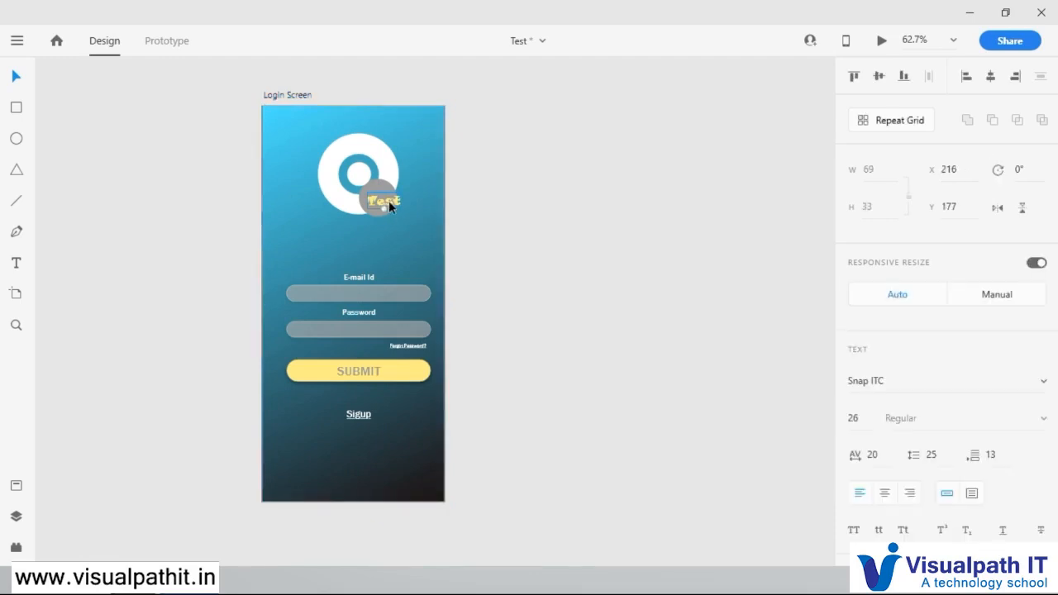
pyautogui.scroll(-3, 890, 380)
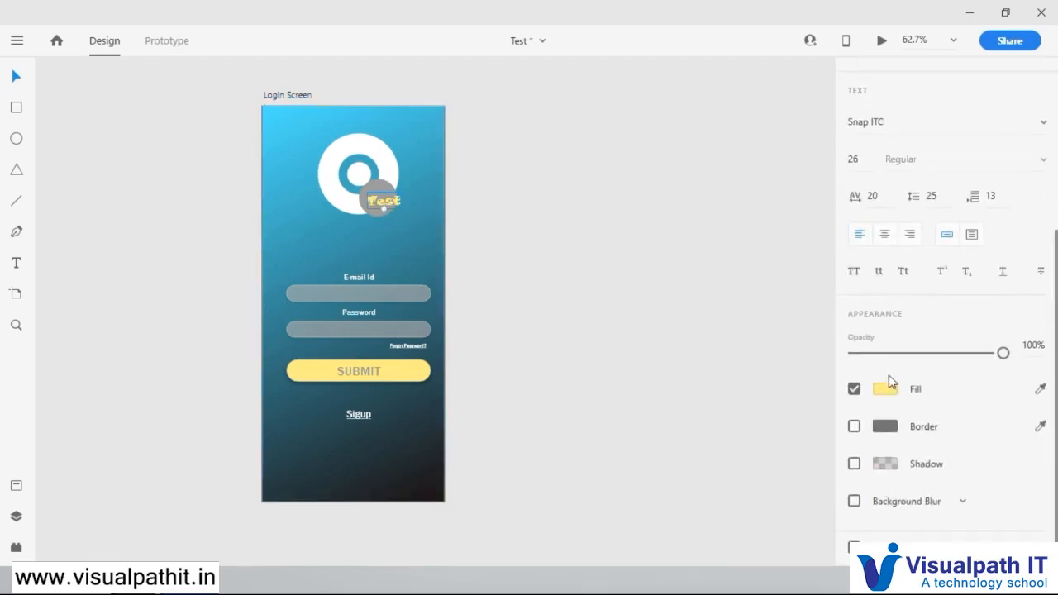
pyautogui.click(884, 389)
pyautogui.click(654, 284)
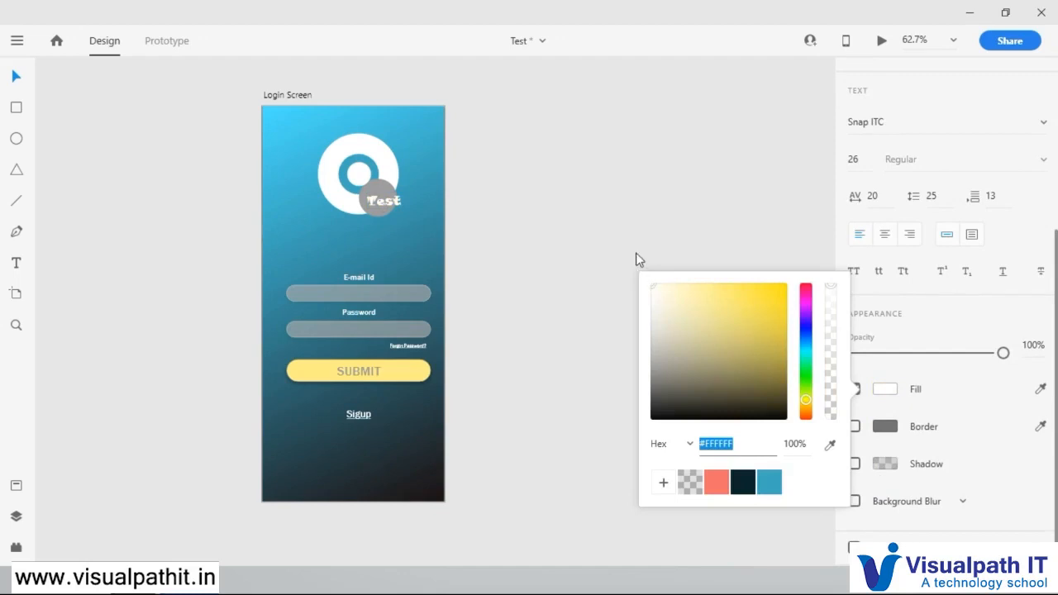
# Step: Fill the small grey circle behind the logo's "Test" text with a blue sampled from the gradient background
pyautogui.click(375, 188)
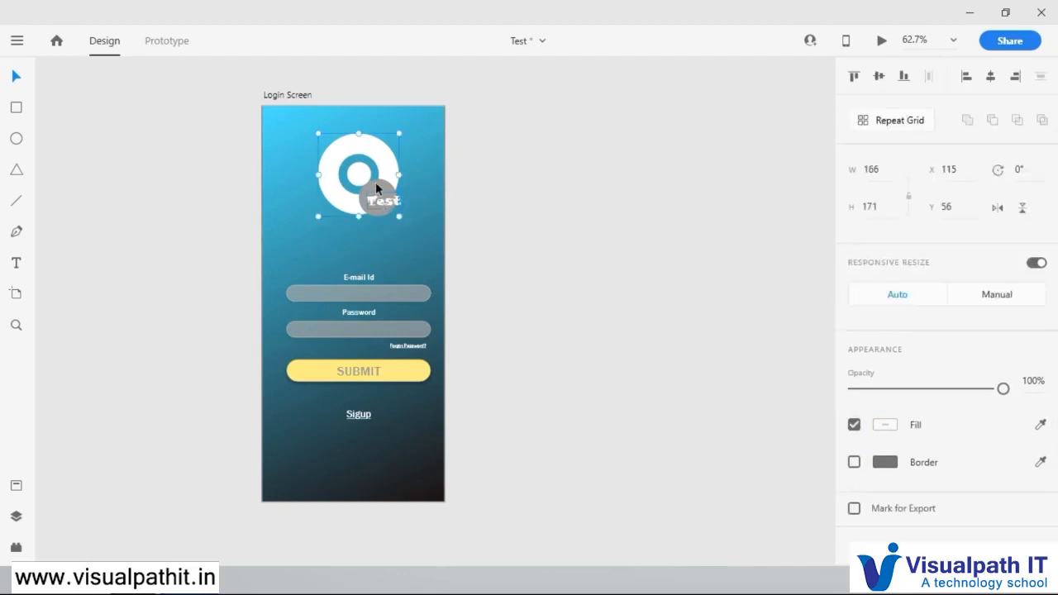
pyautogui.click(384, 189)
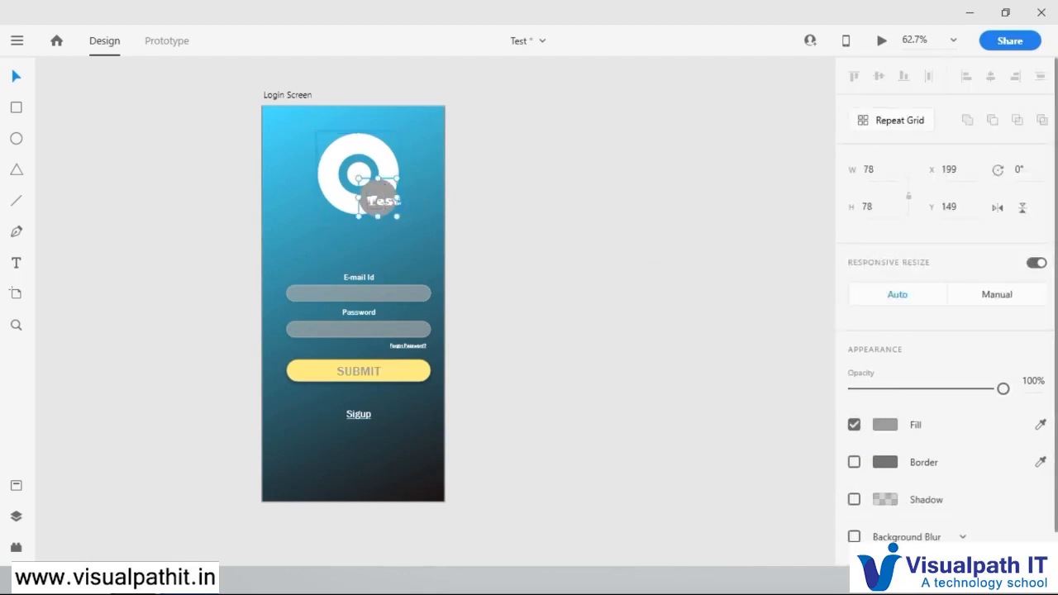
pyautogui.click(1040, 425)
pyautogui.click(423, 158)
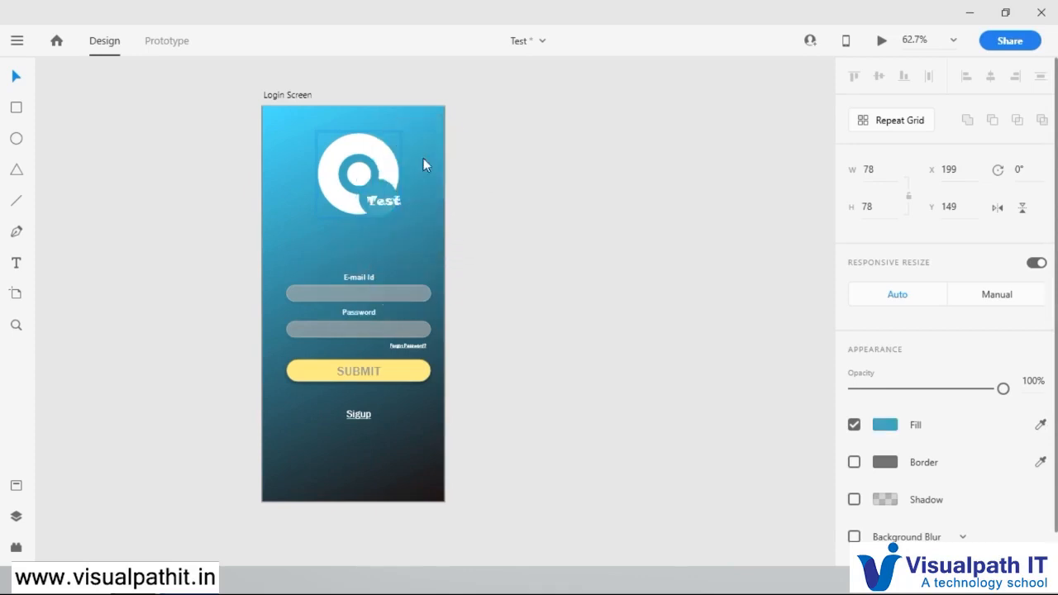
pyautogui.click(486, 151)
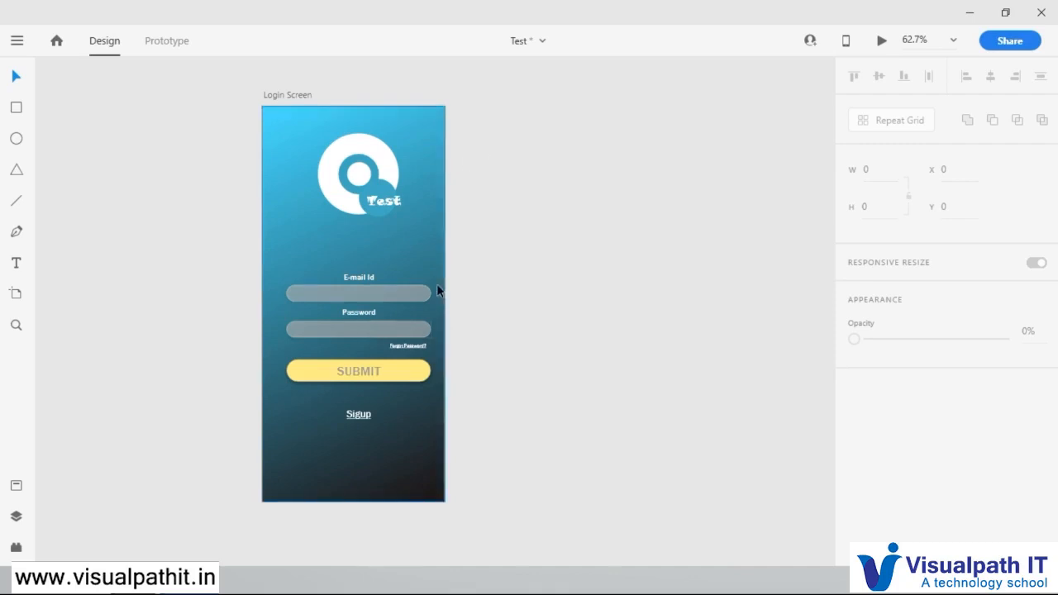
# Step: Duplicate the Login Screen artboard beside the original at X -657, Y -473, and dismiss the Auto-Animate tip
pyautogui.scroll(-2, 436, 289)
pyautogui.scroll(2, 342, 225)
pyautogui.scroll(-1, 343, 225)
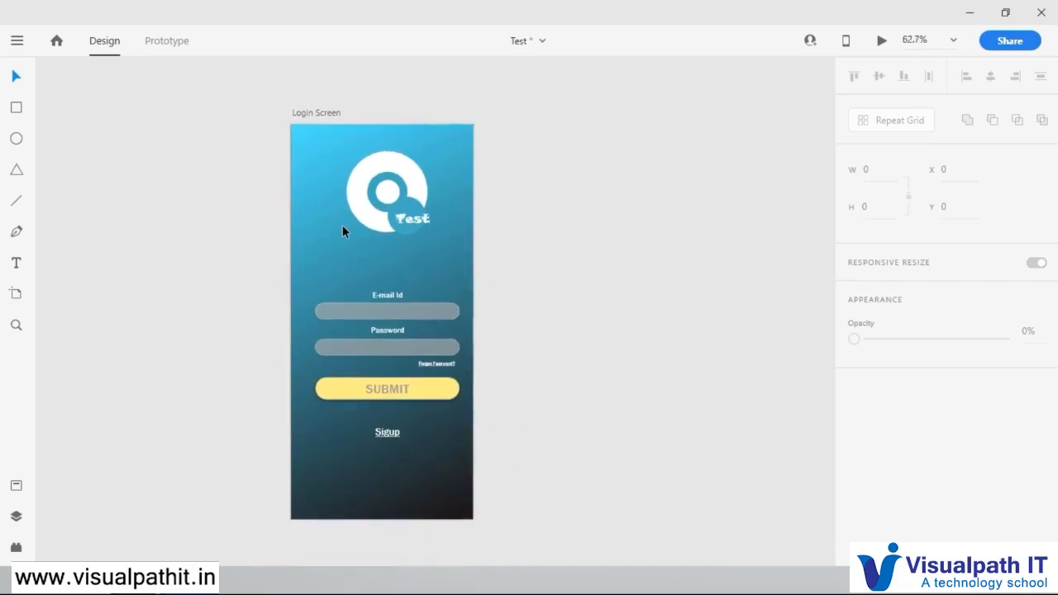
pyautogui.click(326, 113)
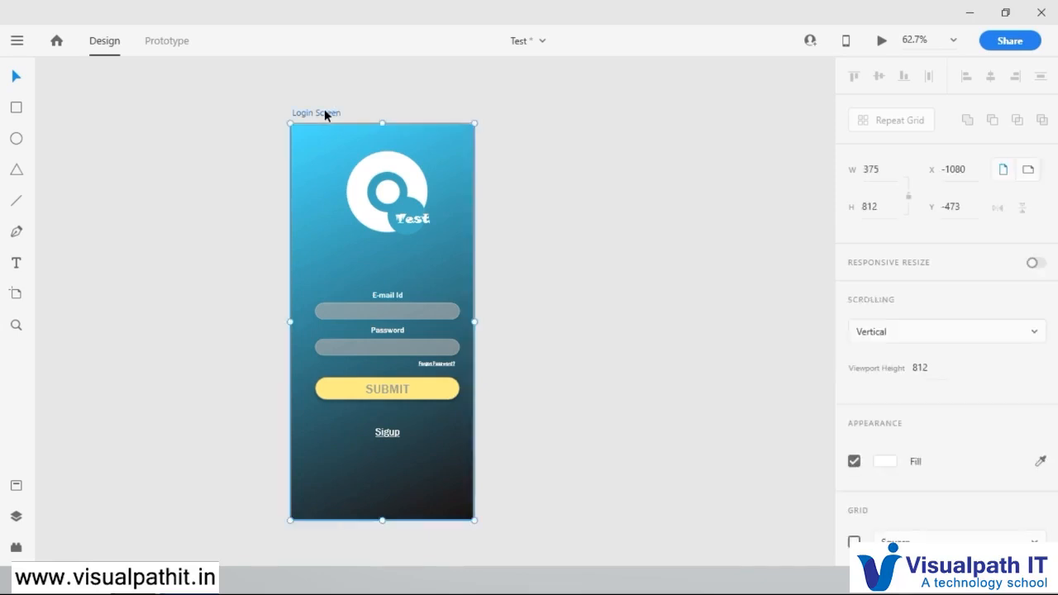
pyautogui.moveTo(325, 109); pyautogui.dragTo(531, 108)
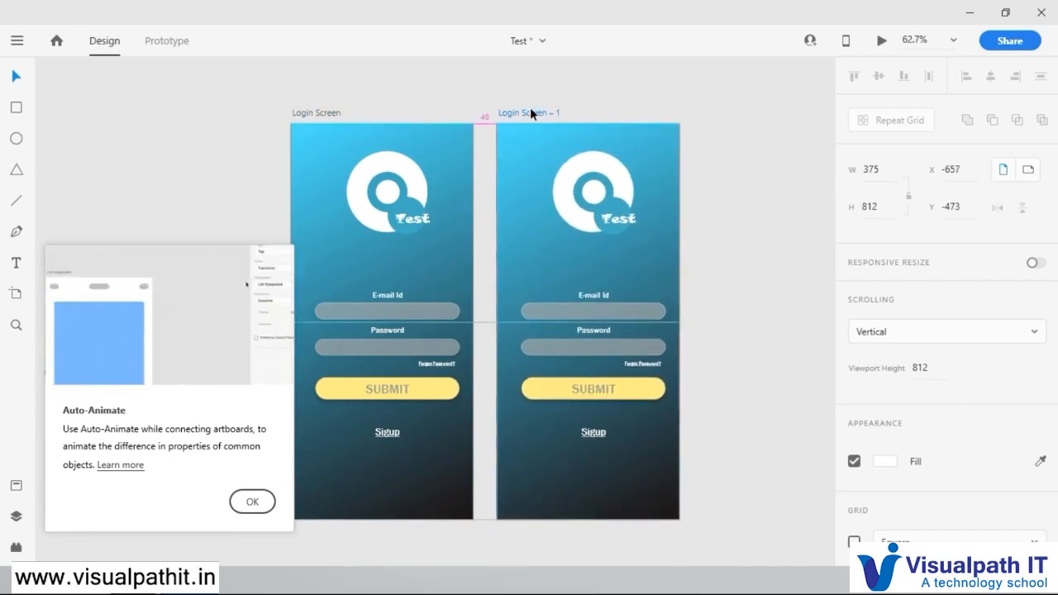
pyautogui.click(254, 502)
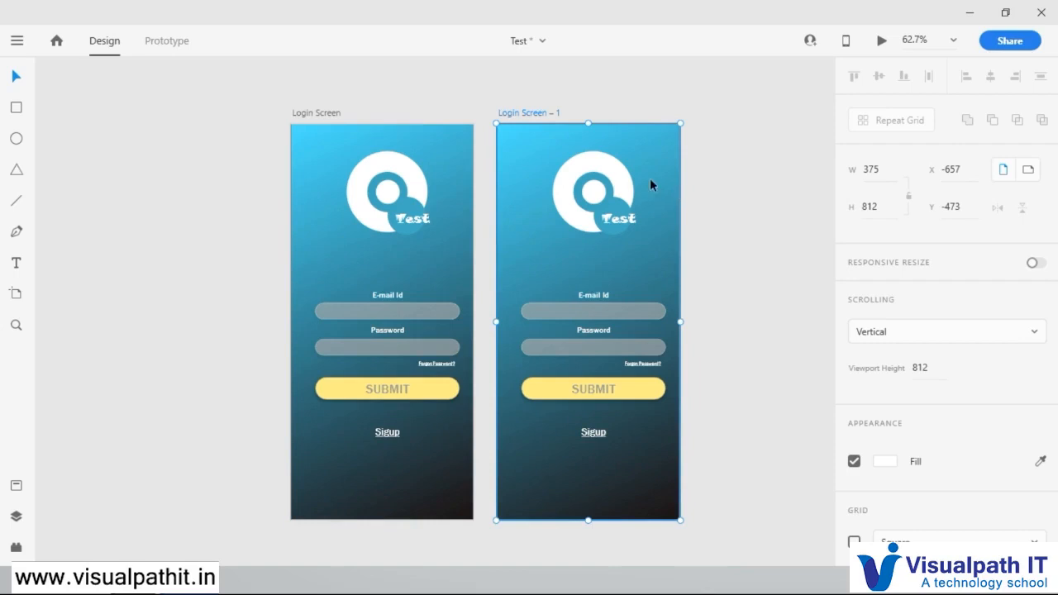
# Step: Change the SUBMIT button's fill on the original Login Screen from yellow to a light warm grey
pyautogui.click(619, 201)
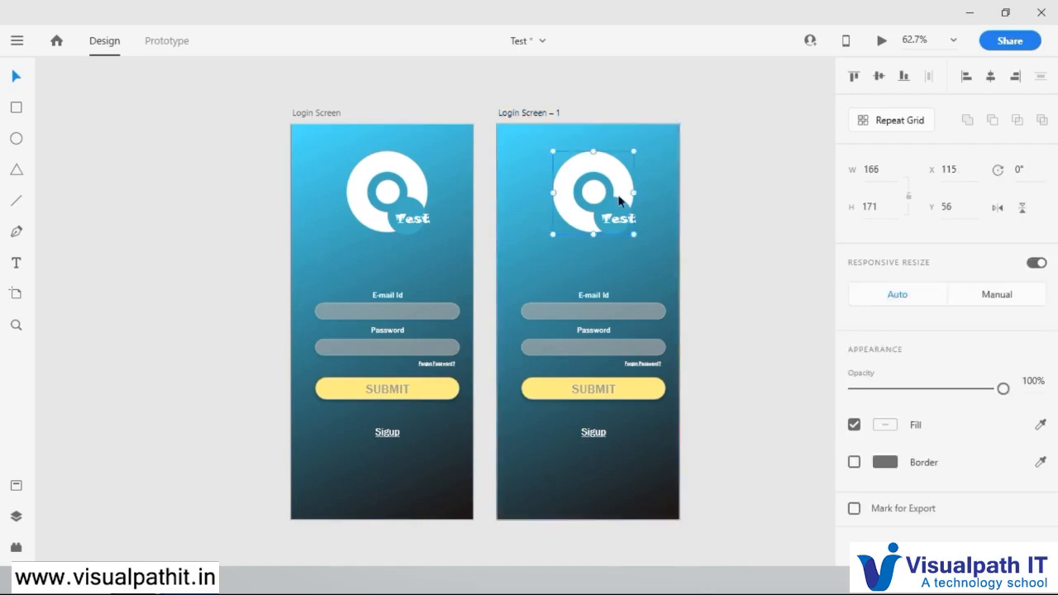
pyautogui.click(636, 396)
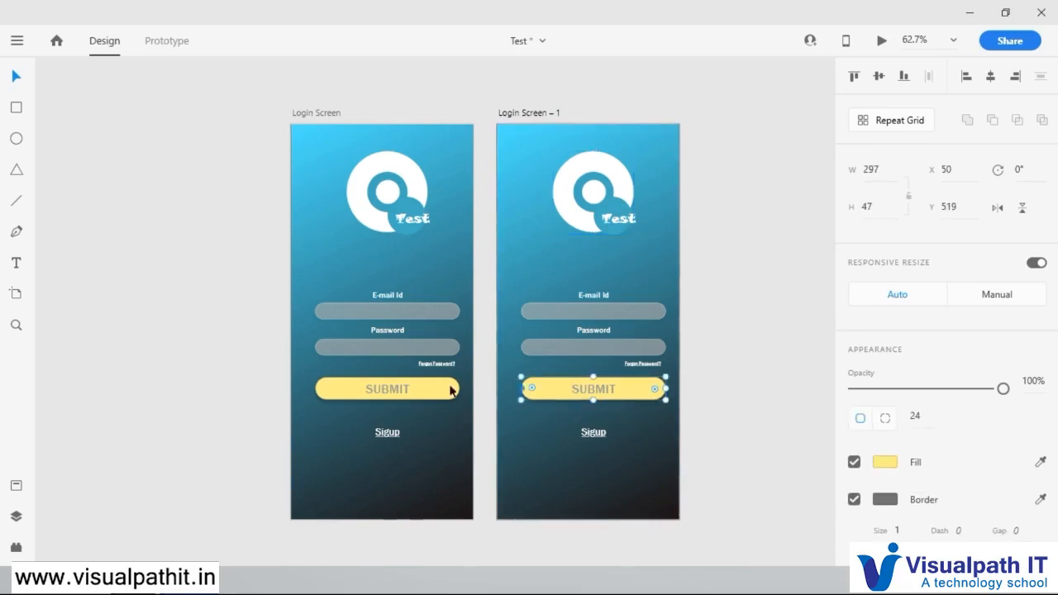
pyautogui.click(887, 463)
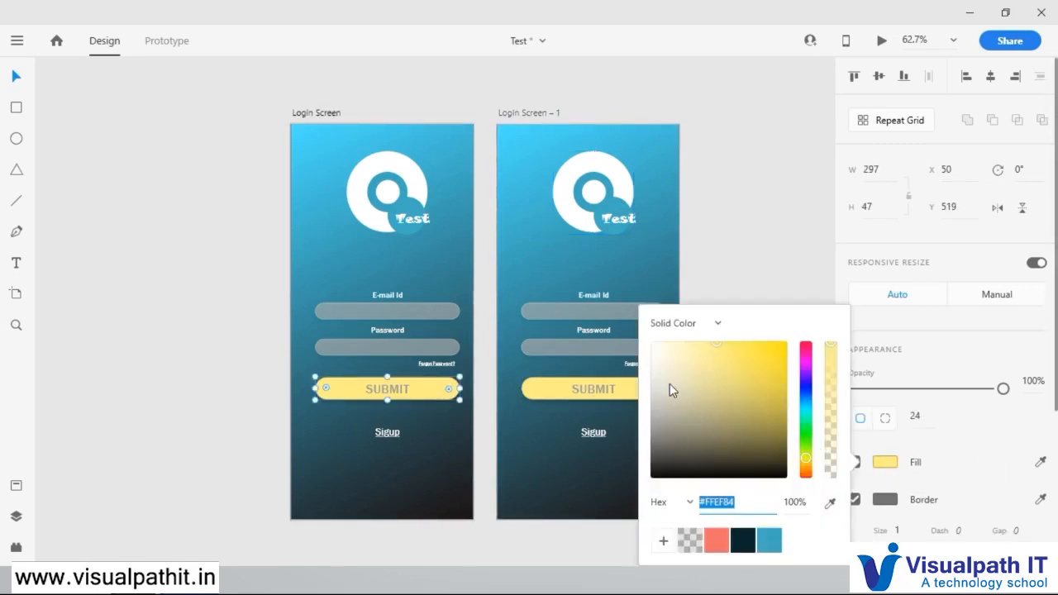
pyautogui.click(658, 382)
pyautogui.moveTo(657, 382); pyautogui.dragTo(655, 380)
# Step: Change the SUBMIT text on the original Login Screen to white (#FFFFFF)
pyautogui.click(374, 391)
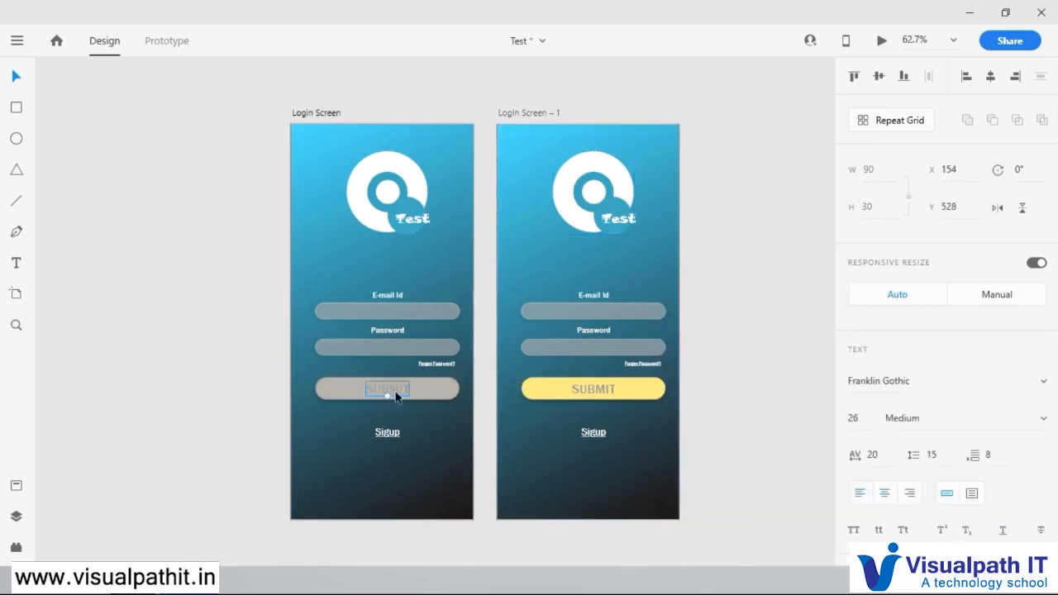
pyautogui.scroll(-5, 916, 509)
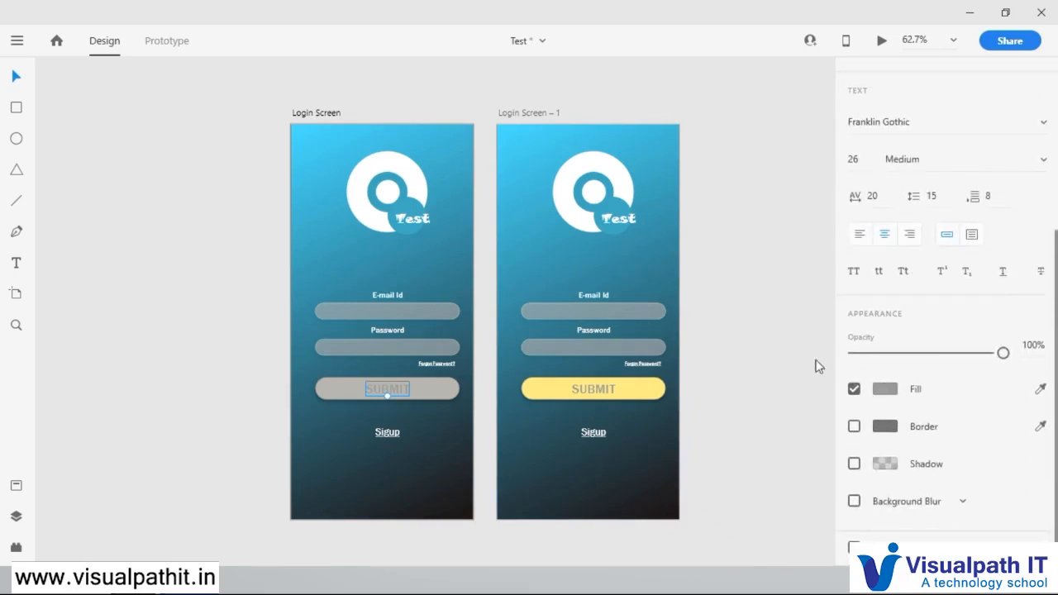
pyautogui.click(885, 388)
pyautogui.click(653, 287)
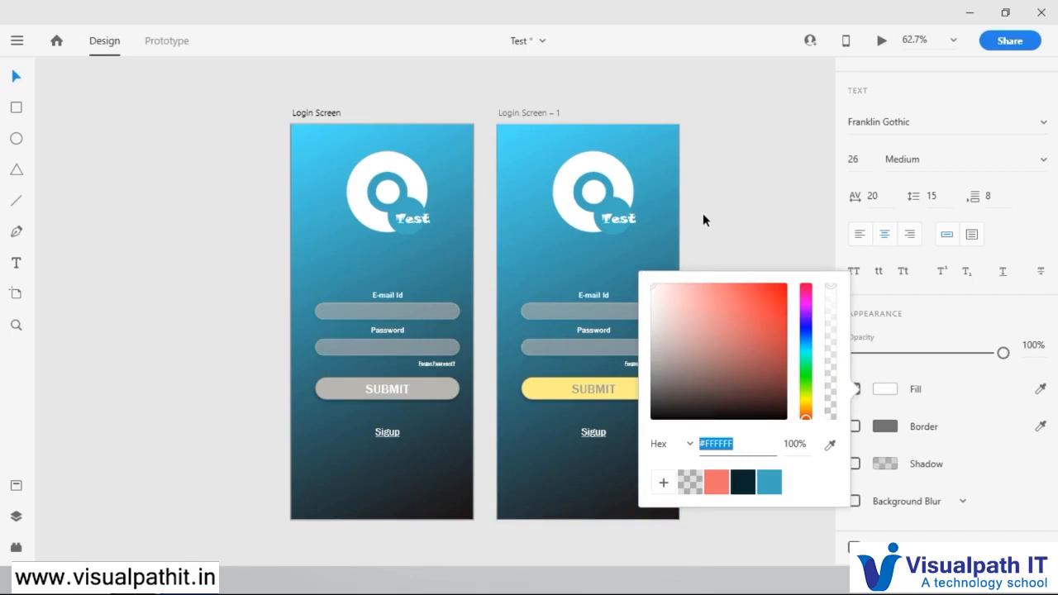
pyautogui.click(703, 219)
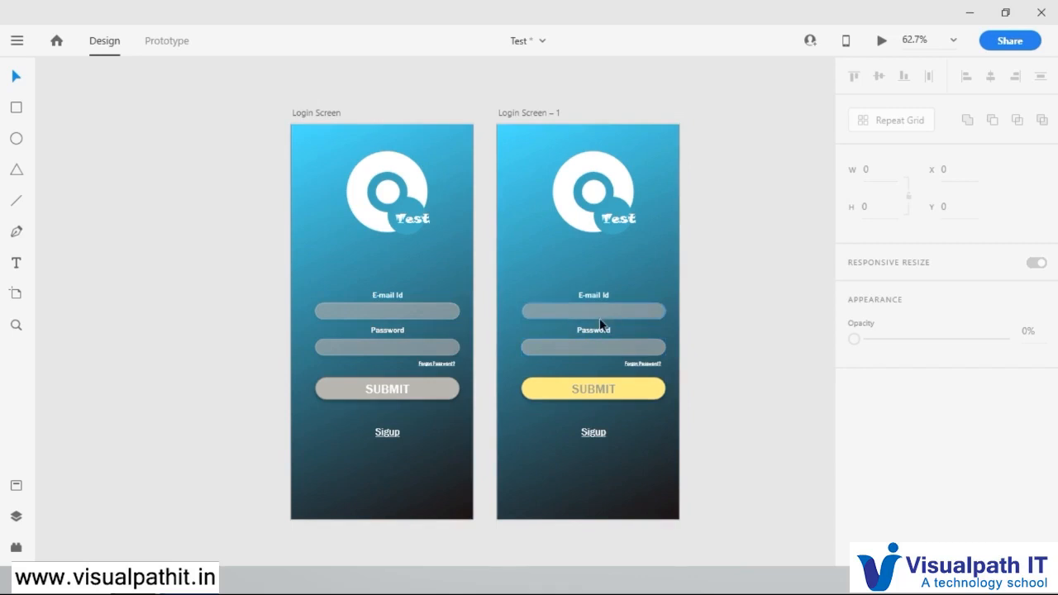
# Step: Copy the E-mail Id label into the e-mail field on the duplicated login screen and replace its text with a sample e-mail address
pyautogui.scroll(5, 600, 318)
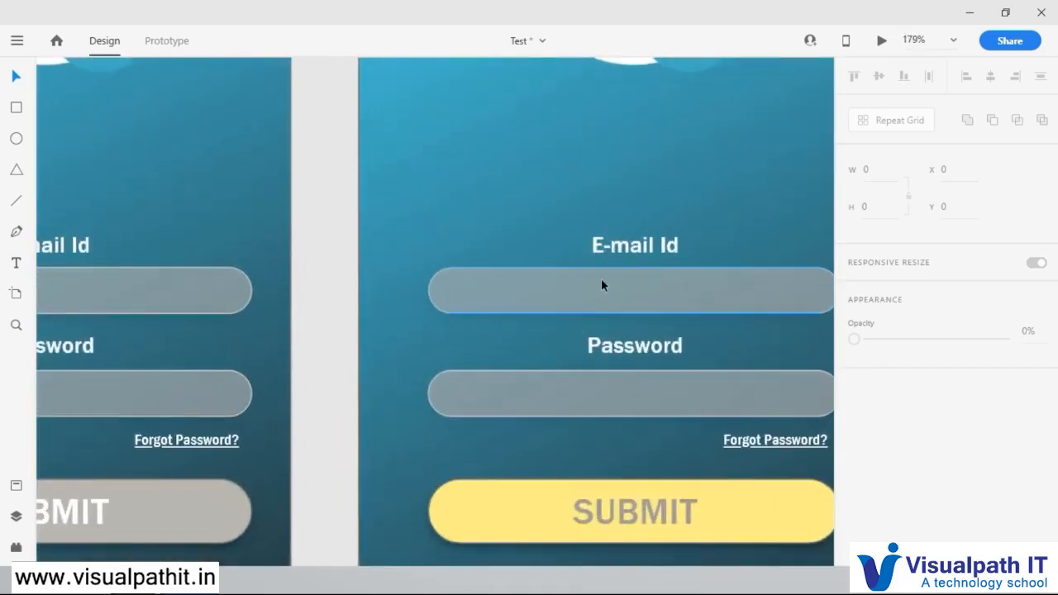
pyautogui.click(604, 278)
pyautogui.click(643, 244)
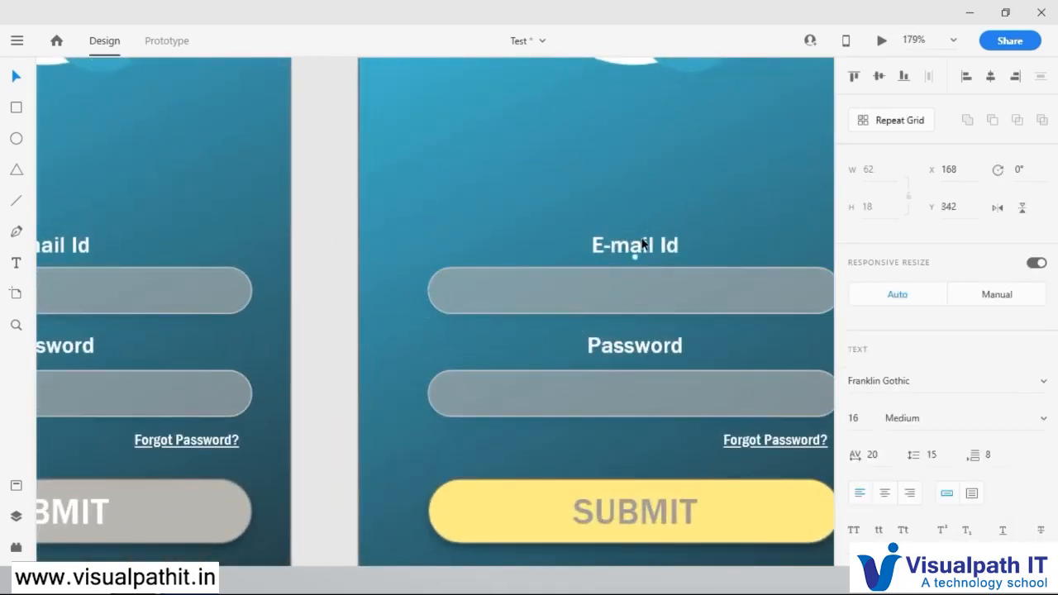
pyautogui.moveTo(638, 243); pyautogui.dragTo(638, 283)
pyautogui.doubleClick(640, 285)
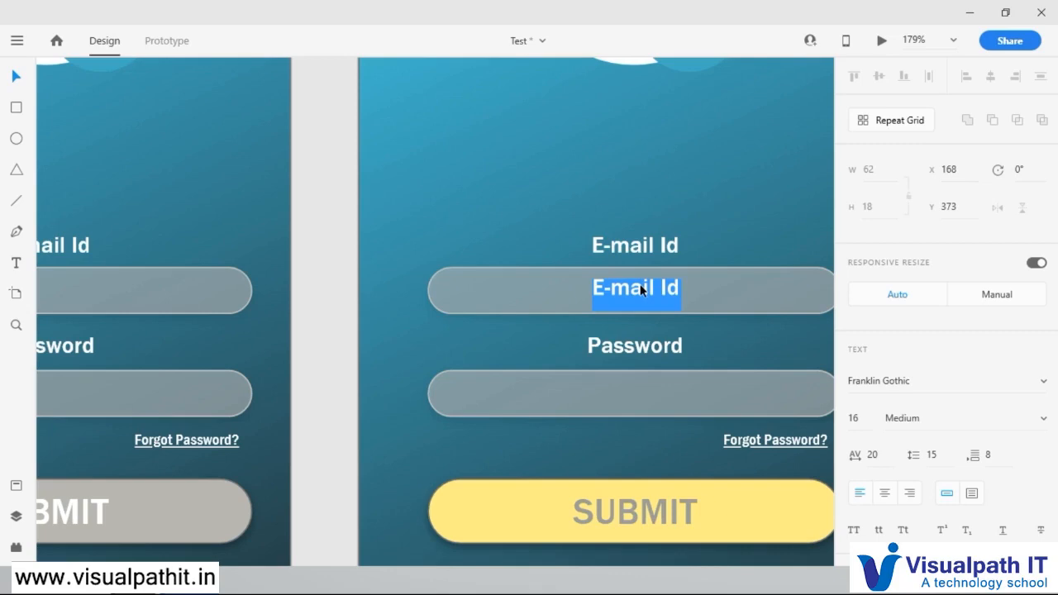
pyautogui.write('test')
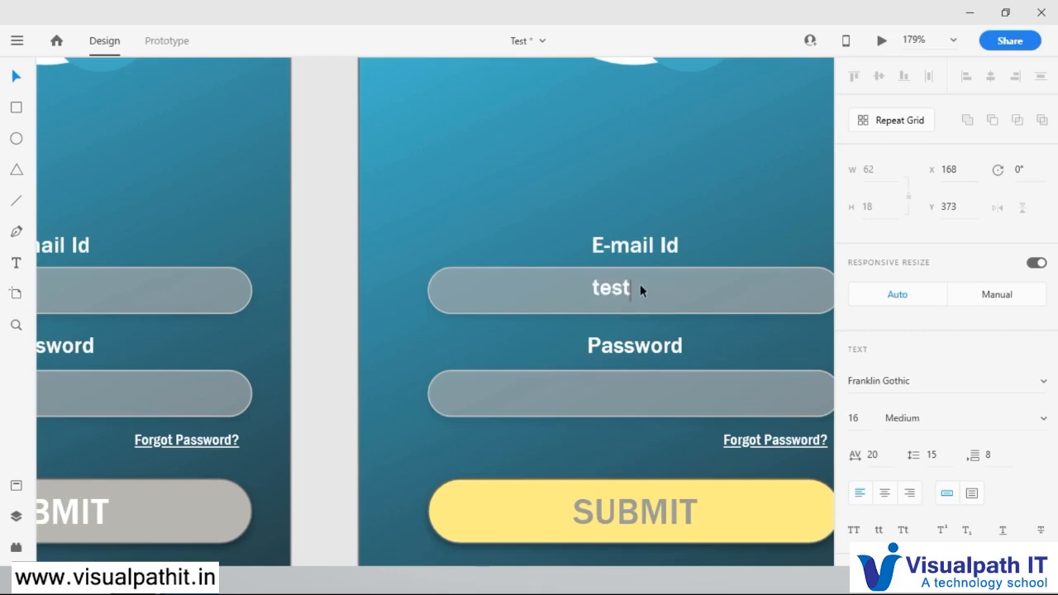
pyautogui.write('.test@gmail.com')
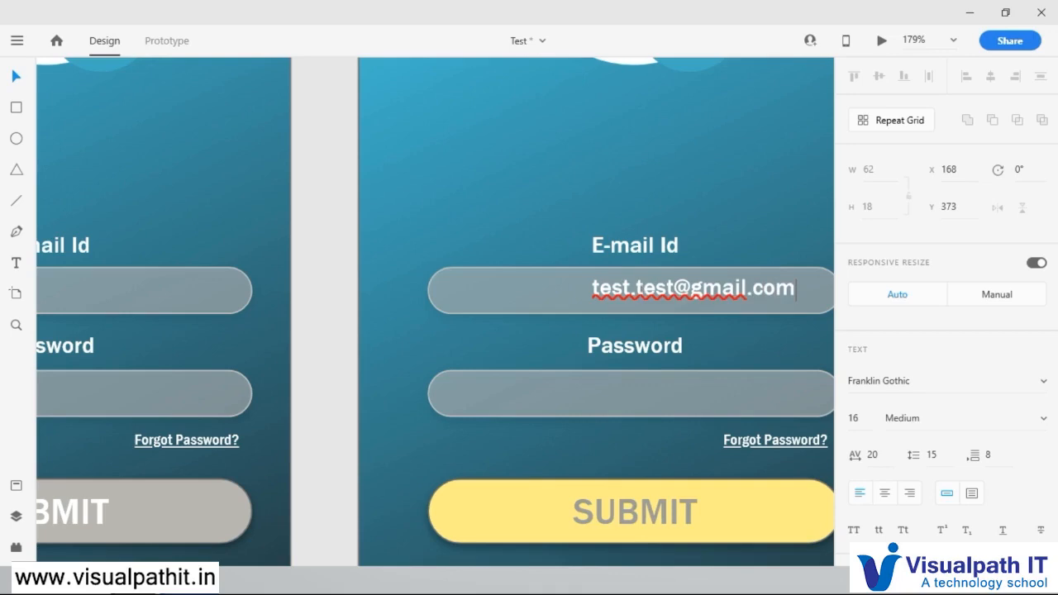
pyautogui.press('Escape')
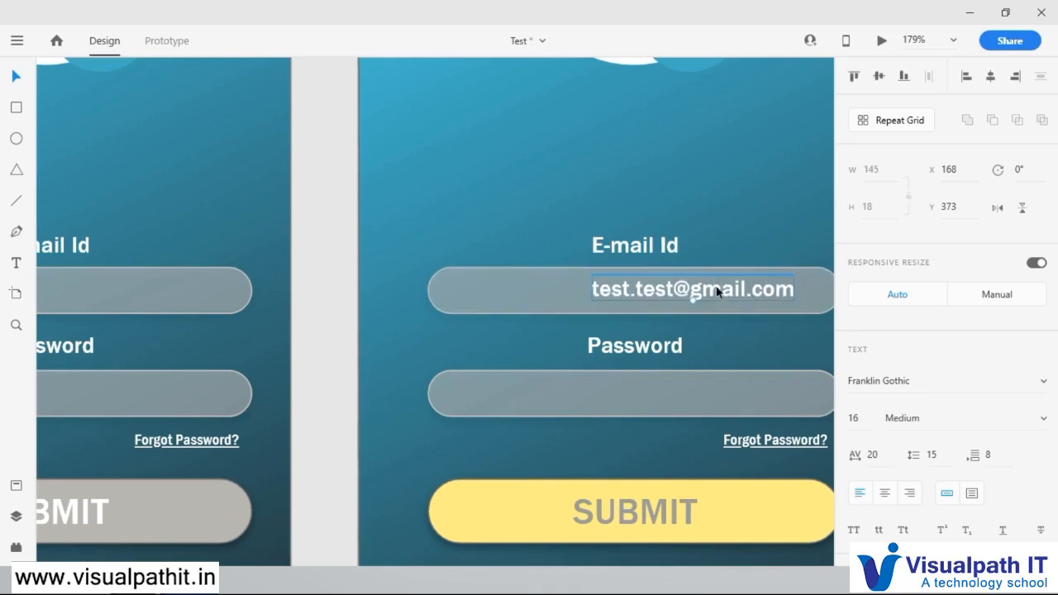
# Step: Center the sample e-mail address horizontally within the rounded e-mail field on the duplicated screen
pyautogui.click(991, 76)
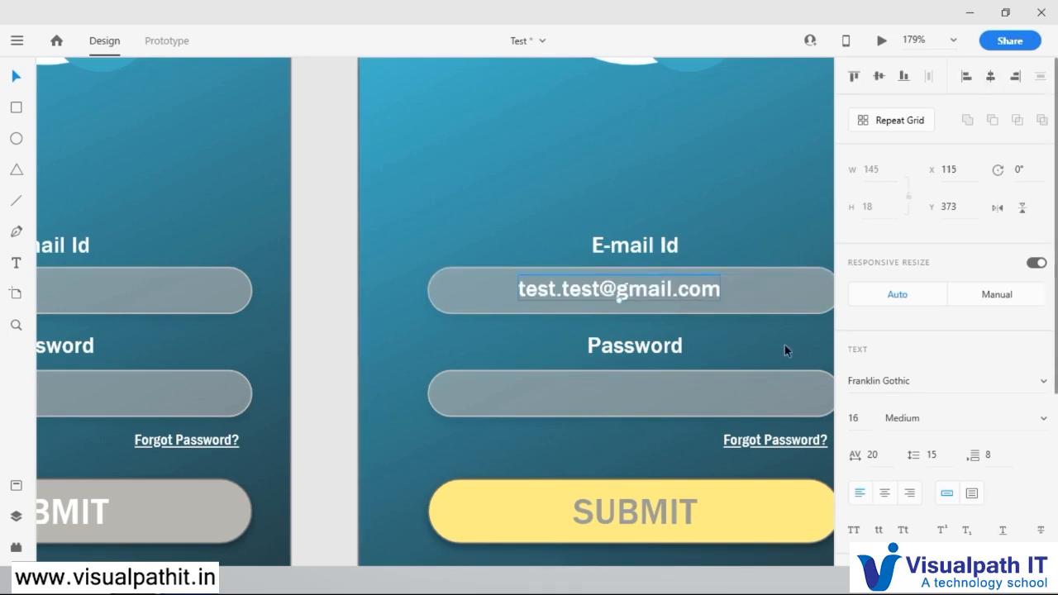
pyautogui.scroll(-3, 765, 332)
pyautogui.scroll(-1, 800, 316)
pyautogui.moveTo(770, 270); pyautogui.dragTo(609, 261)
pyautogui.scroll(1, 577, 300)
pyautogui.scroll(3, 578, 304)
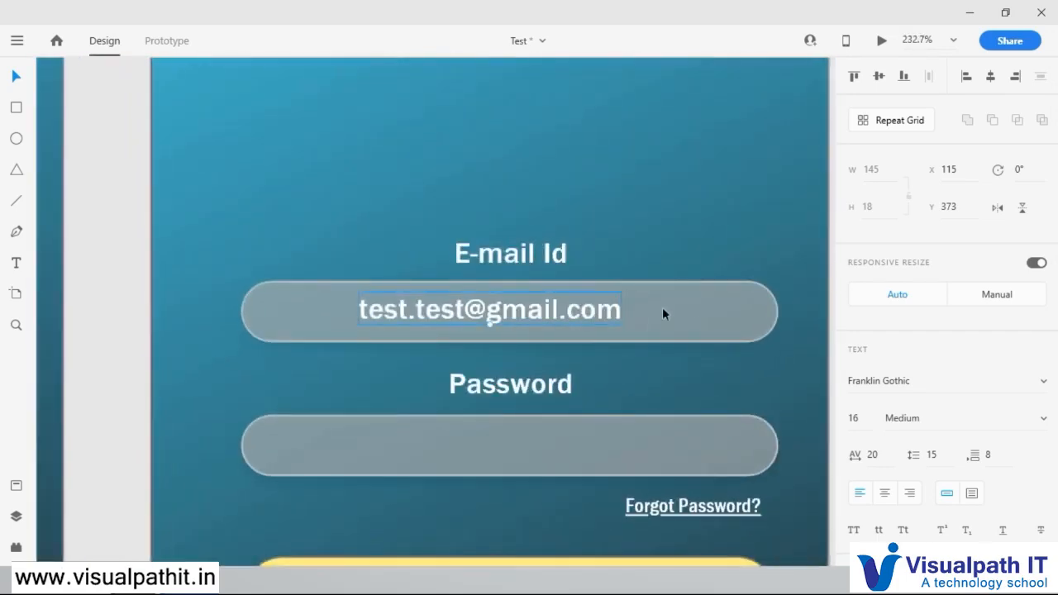
pyautogui.click(621, 309)
pyautogui.click(991, 77)
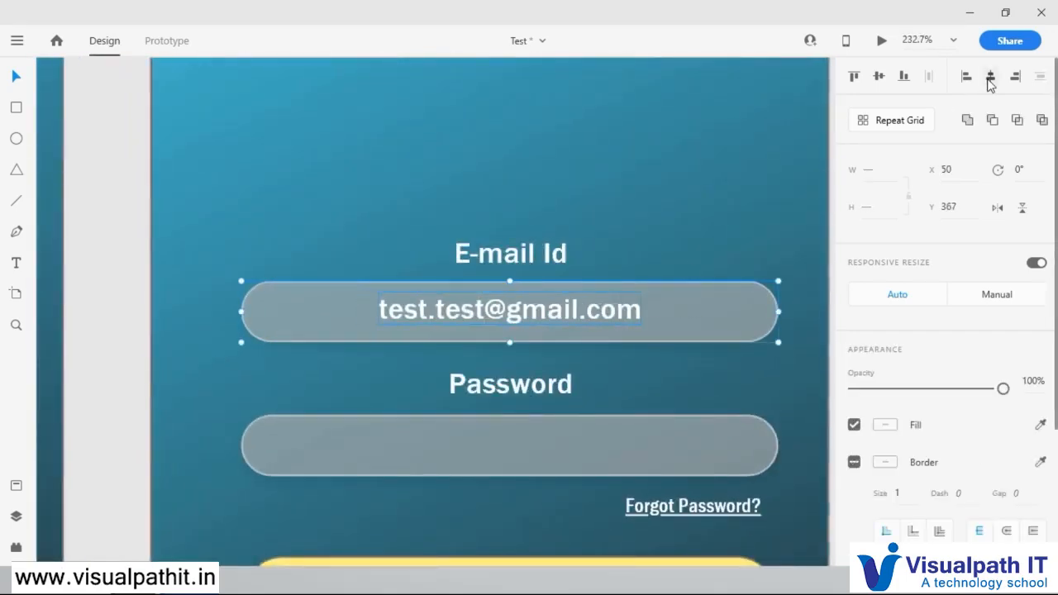
# Step: Copy the Password label into the password field on the duplicated screen and replace its text with nine asterisks
pyautogui.scroll(-1, 652, 380)
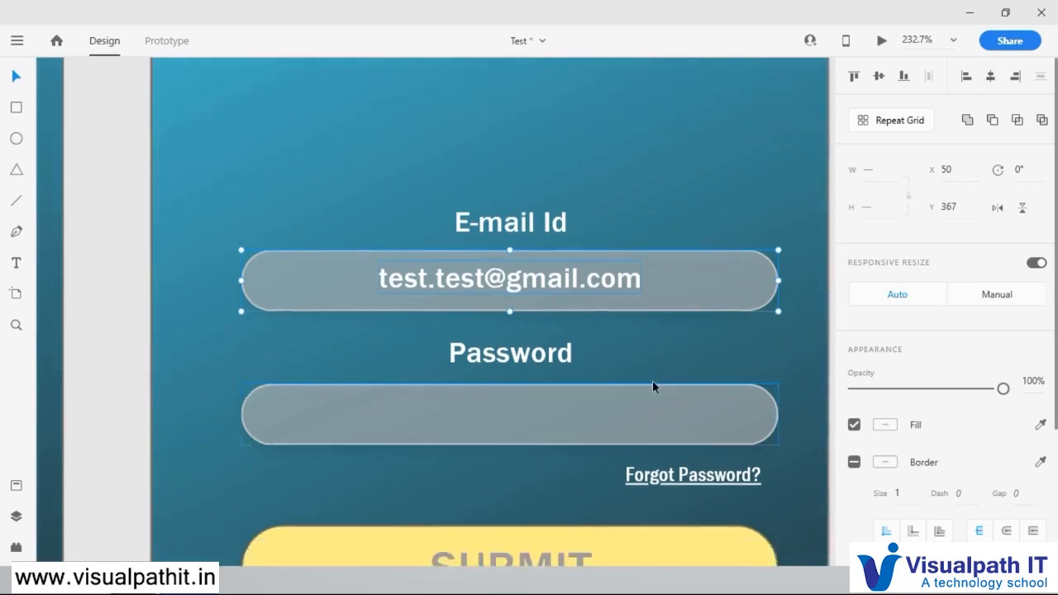
pyautogui.scroll(-2, 653, 380)
pyautogui.scroll(2, 655, 372)
pyautogui.click(606, 298)
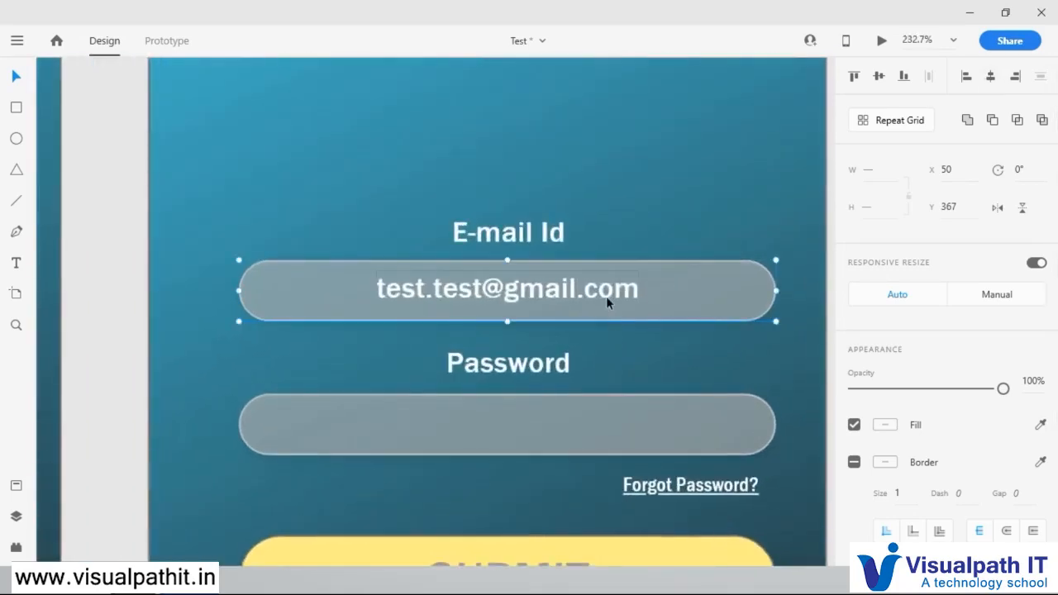
pyautogui.click(755, 206)
pyautogui.click(624, 286)
pyautogui.click(534, 369)
pyautogui.moveTo(535, 374); pyautogui.dragTo(535, 423)
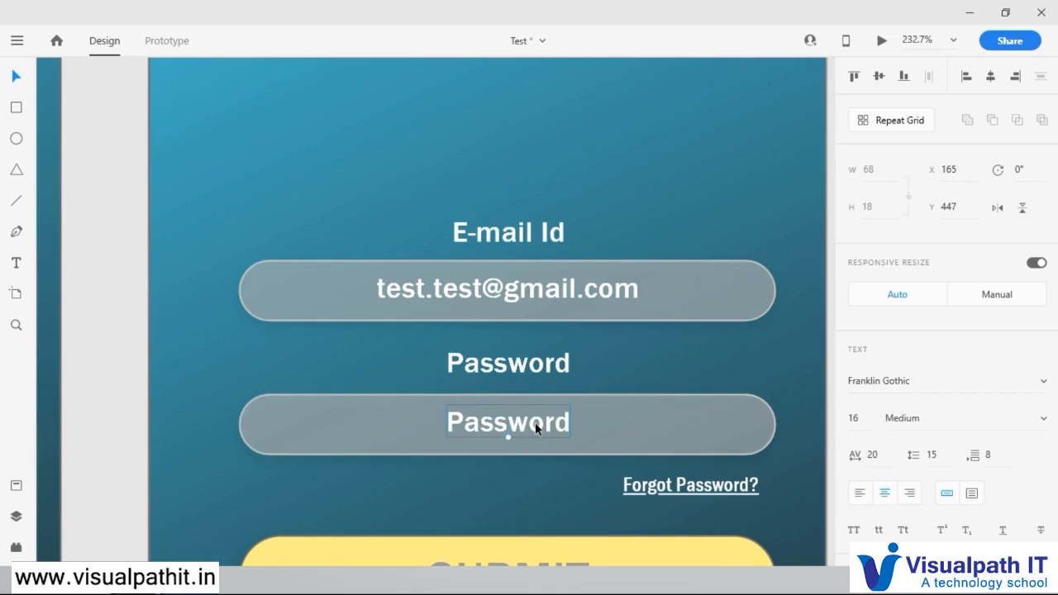
pyautogui.doubleClick(535, 423)
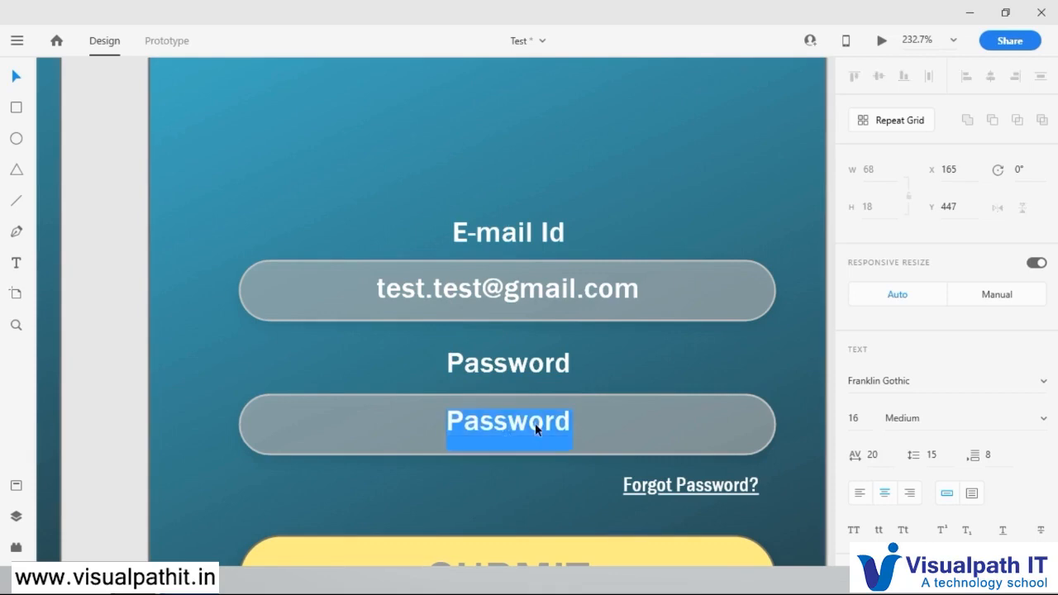
pyautogui.write('*********')
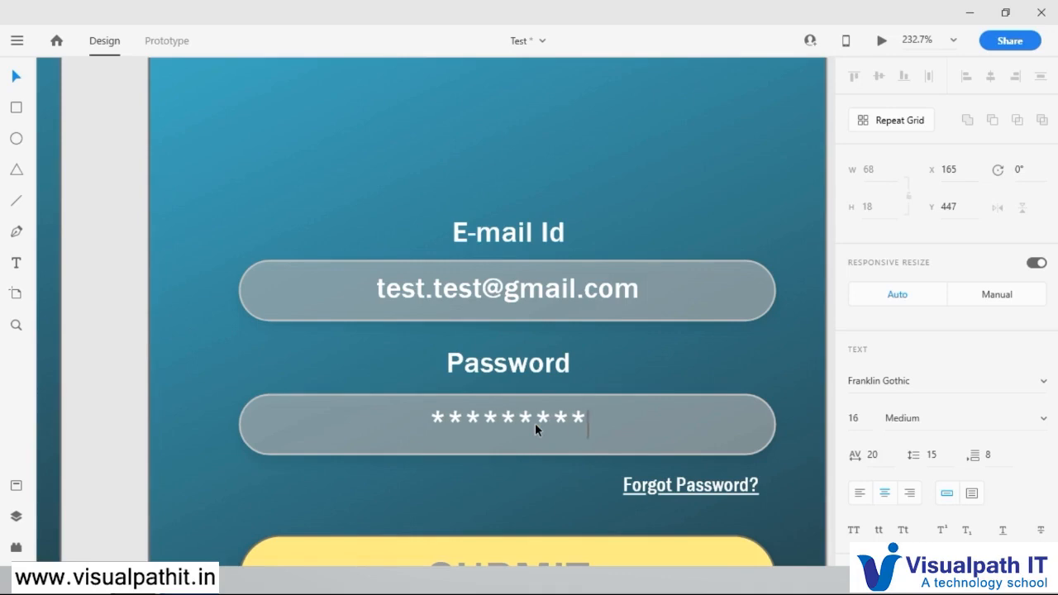
pyautogui.press('Escape')
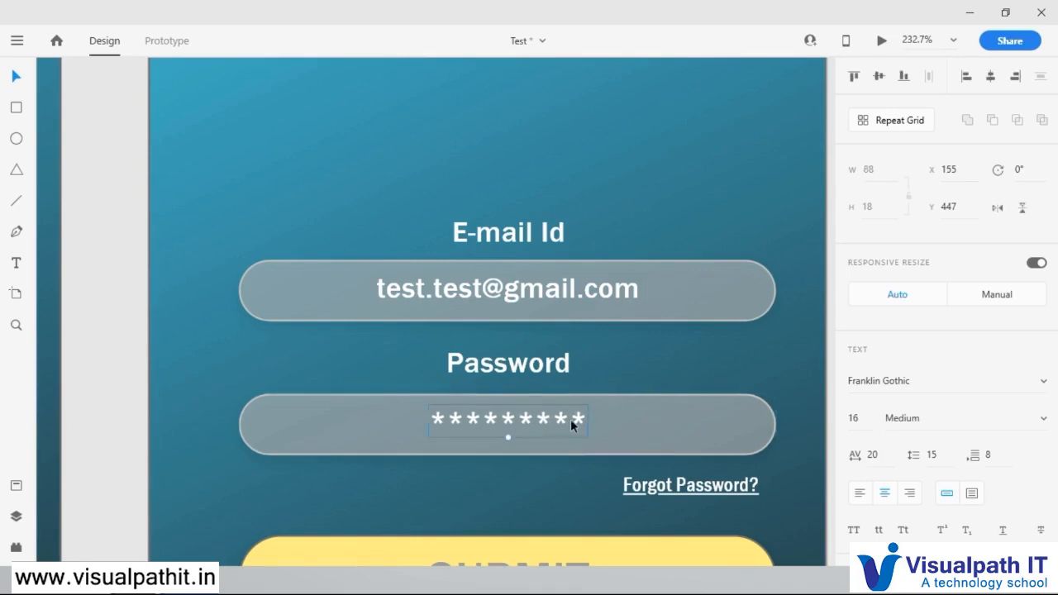
# Step: Nudge the asterisks text down to Y 450 within the password field
pyautogui.press('Down')
pyautogui.press('Down')
pyautogui.press('Down')
pyautogui.press('Down')
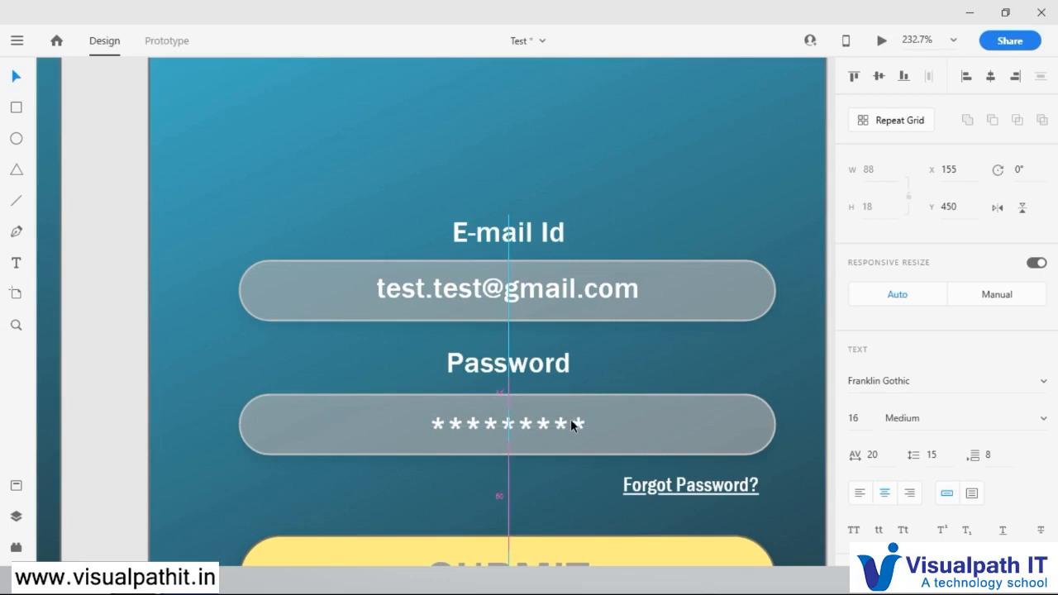
pyautogui.press('Up')
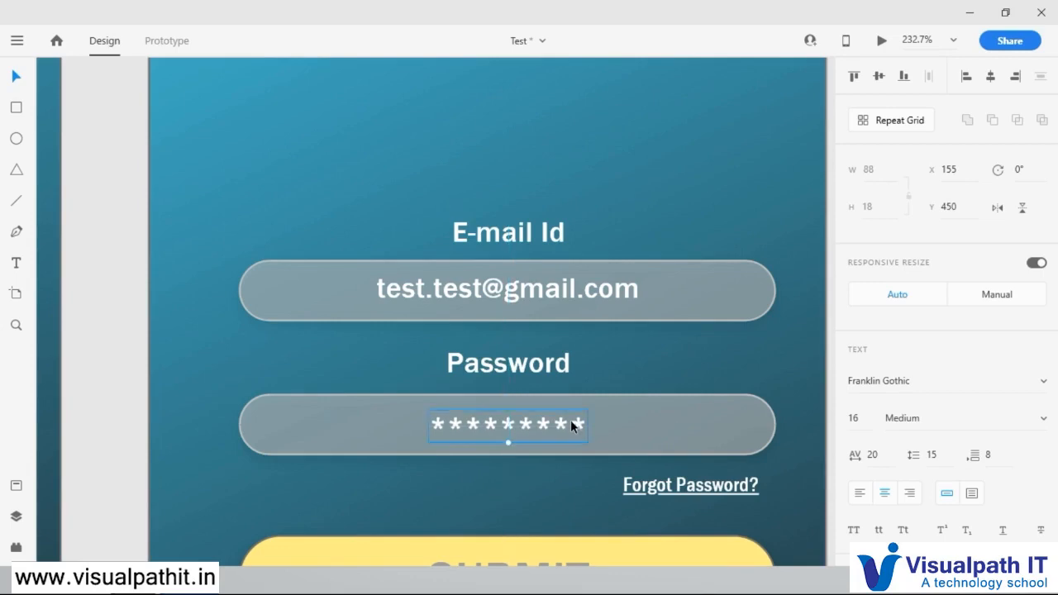
# Step: Delete the asterisks text from the password field on the duplicated screen
pyautogui.click(711, 354)
pyautogui.scroll(-6, 710, 354)
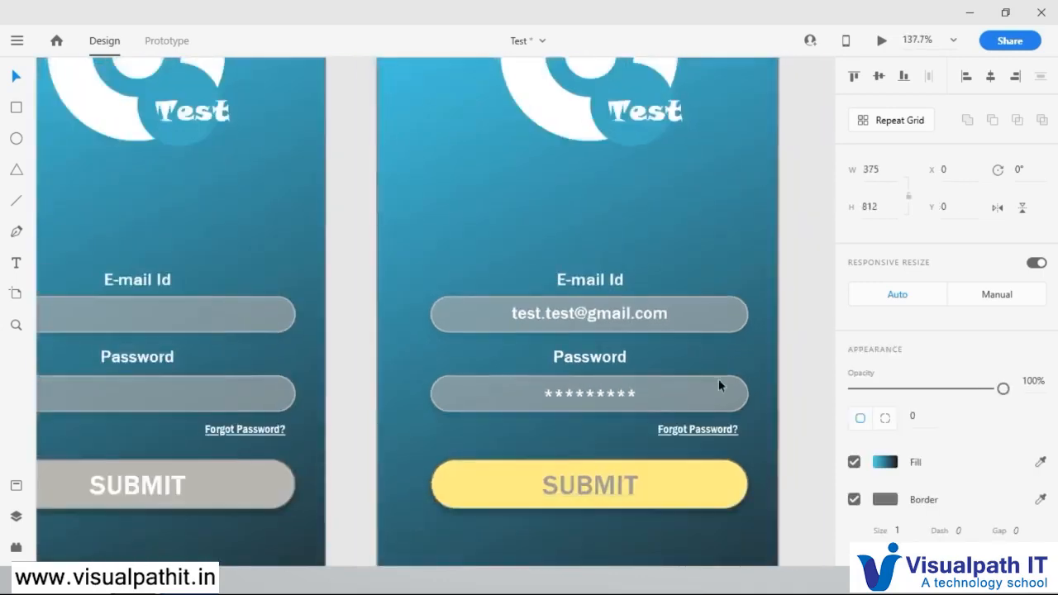
pyautogui.scroll(3, 703, 368)
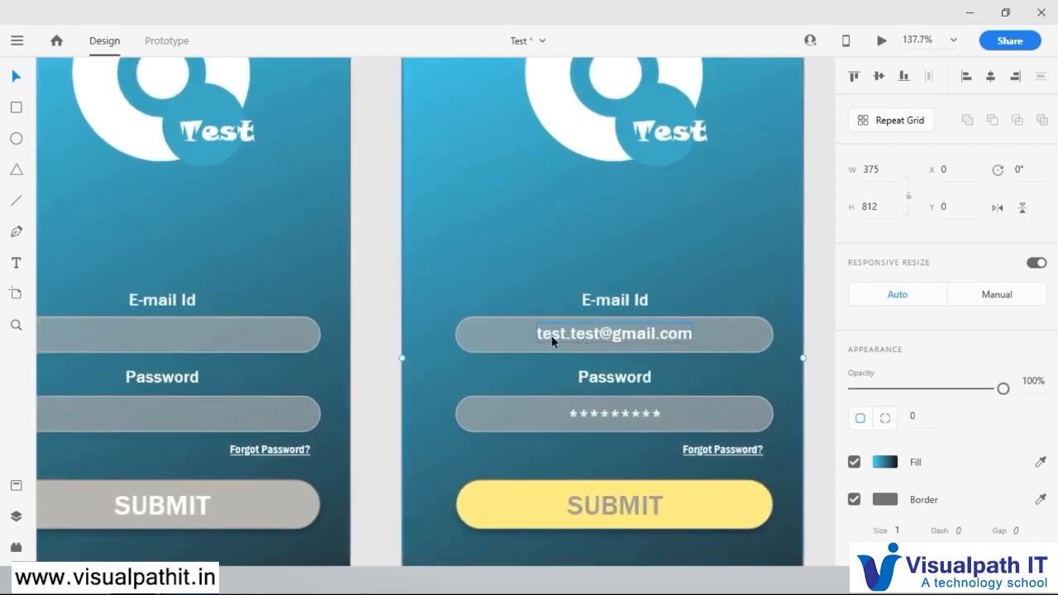
pyautogui.scroll(-3, 662, 378)
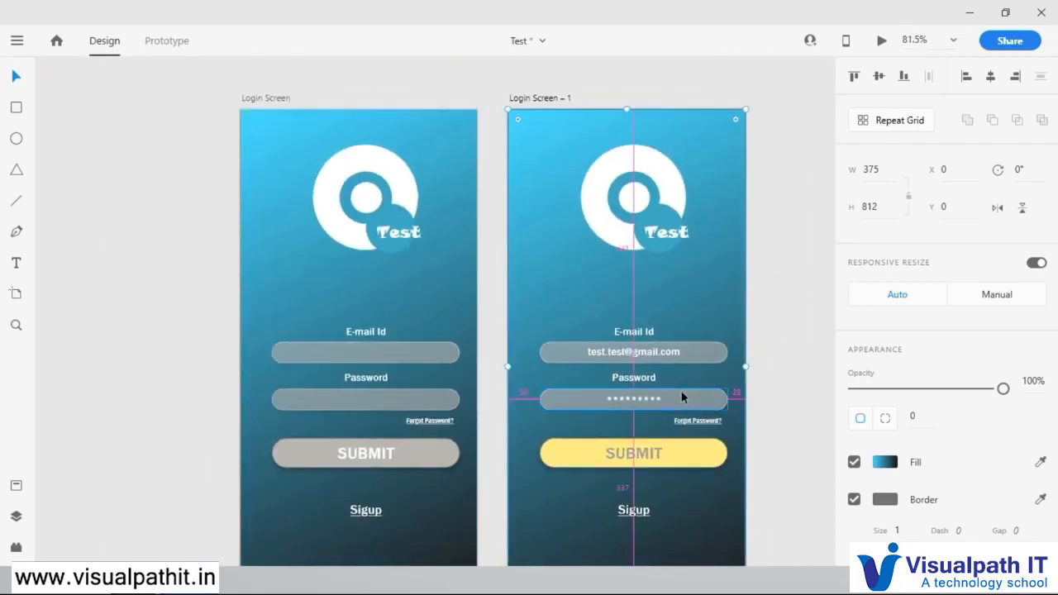
pyautogui.scroll(1, 682, 390)
pyautogui.scroll(-2, 661, 353)
pyautogui.hscroll(3, 661, 354)
pyautogui.click(511, 329)
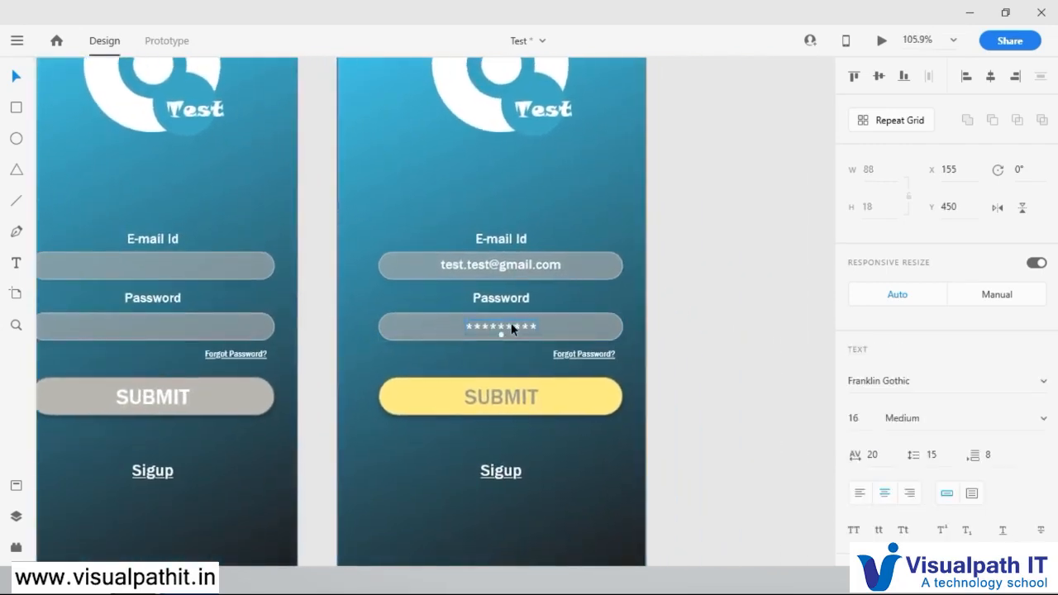
pyautogui.press('Delete')
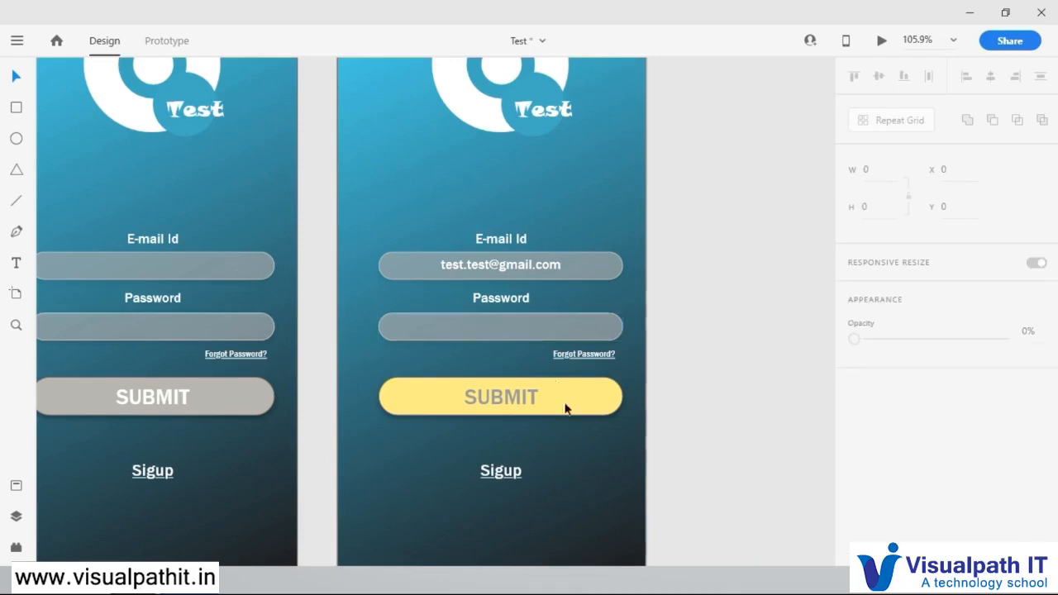
# Step: Fill the yellow SUBMIT button on the duplicated screen with the warm grey sampled from the original screen's button
pyautogui.click(569, 407)
pyautogui.click(1040, 463)
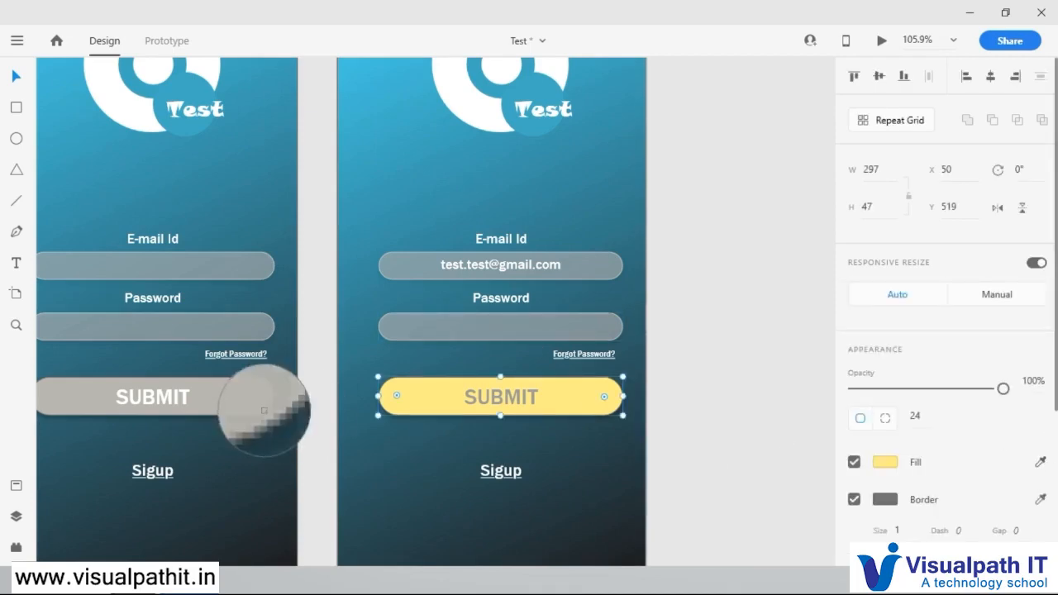
pyautogui.click(249, 403)
# Step: Fill the SUBMIT text on the duplicated screen with the white sampled from the original screen's SUBMIT text
pyautogui.click(530, 406)
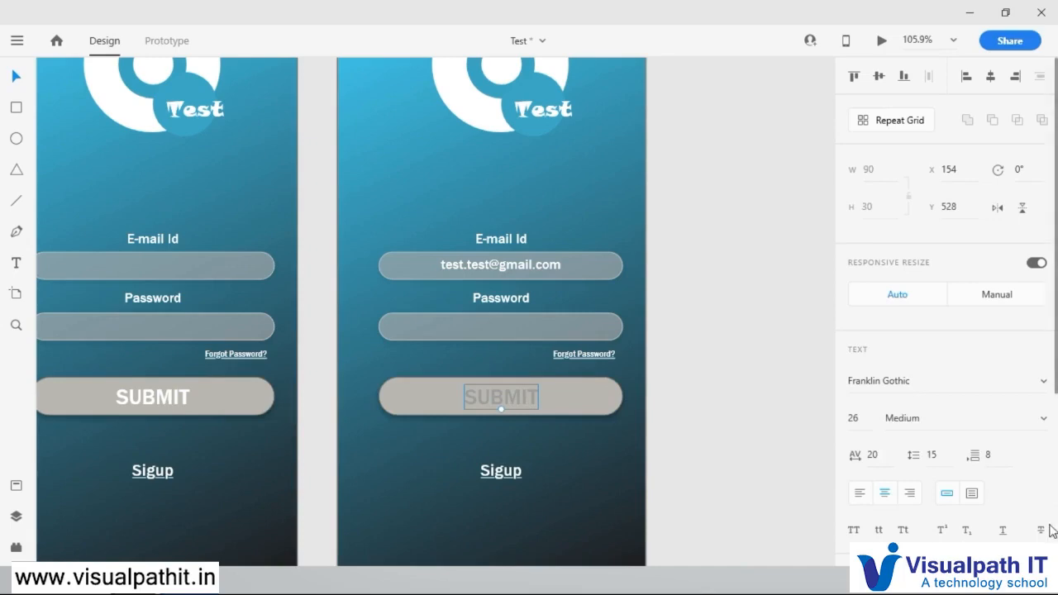
pyautogui.scroll(-3, 1036, 461)
pyautogui.scroll(-1, 1036, 462)
pyautogui.click(1040, 388)
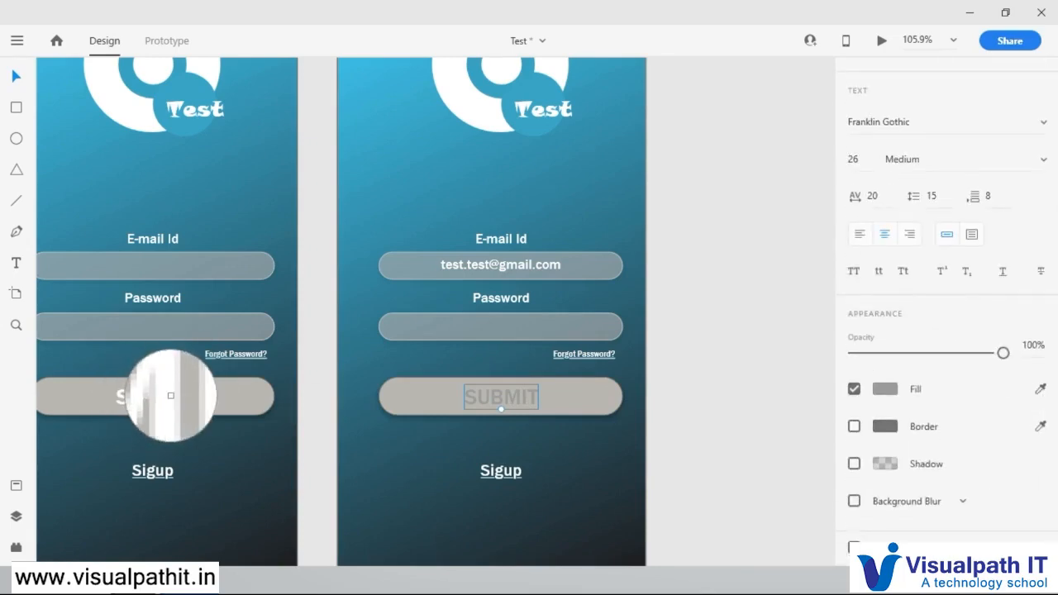
pyautogui.click(170, 395)
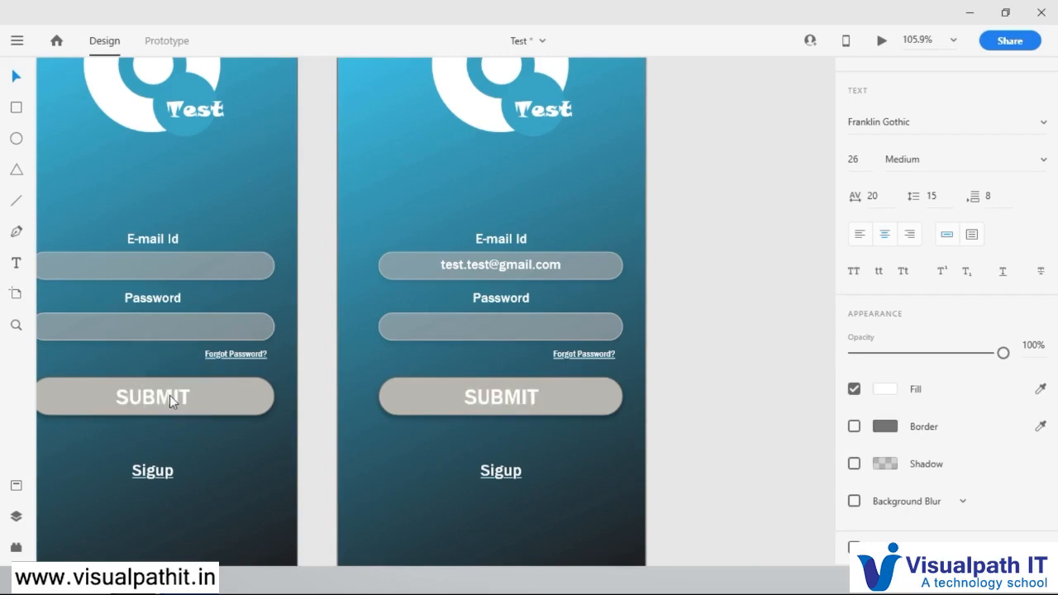
pyautogui.click(699, 327)
# Step: Rename the Login Screen – 1 artboard as Login Screen-Email id and duplicate it beside itself at X -212, Y -473
pyautogui.scroll(-5, 663, 367)
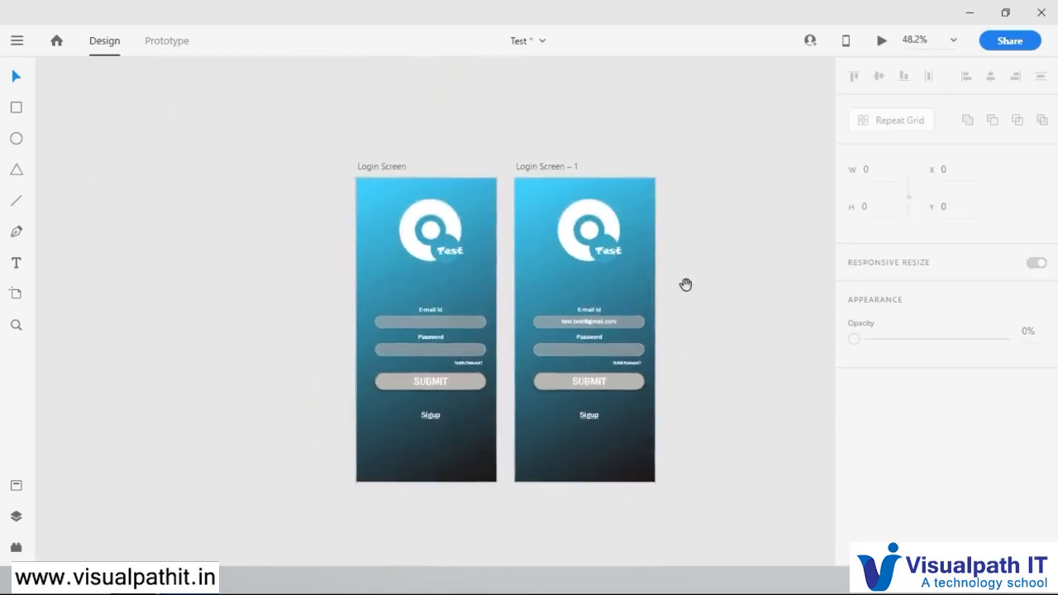
pyautogui.click(388, 142)
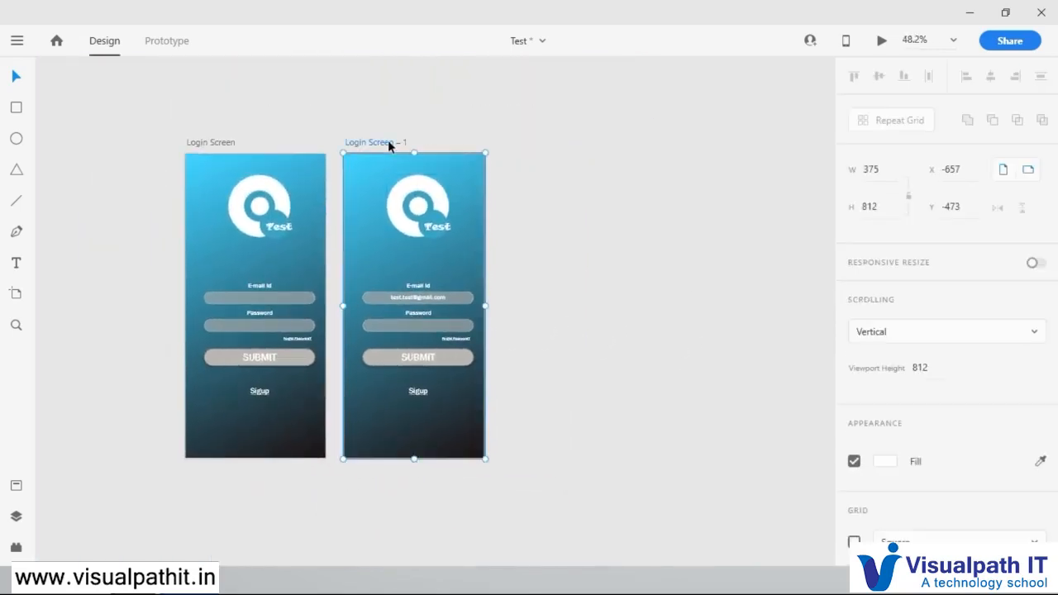
pyautogui.doubleClick(388, 142)
pyautogui.press('Right')
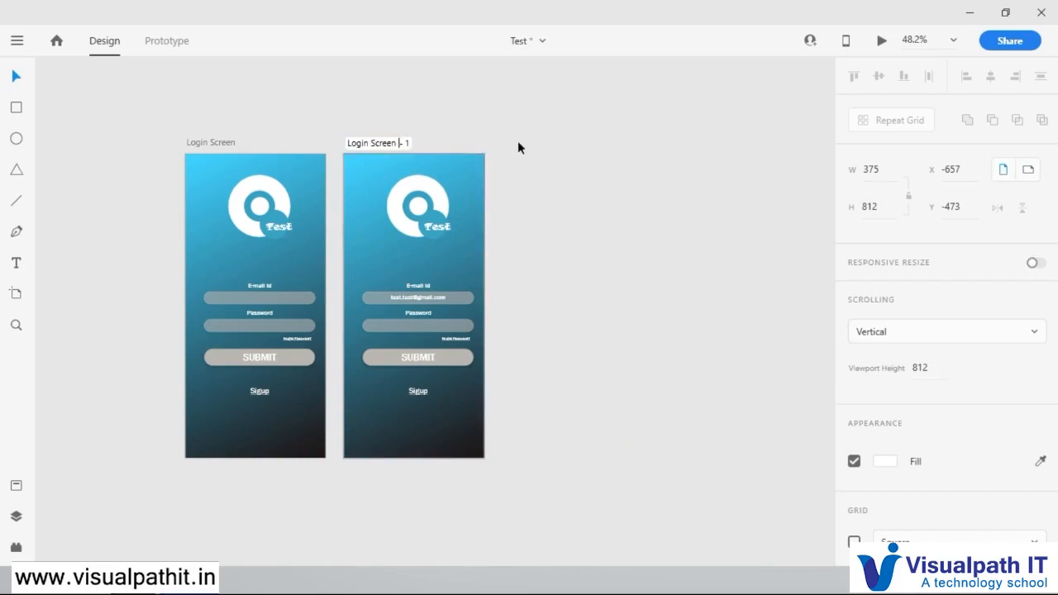
pyautogui.press('BackSpace')
pyautogui.press('BackSpace')
pyautogui.press('BackSpace')
pyautogui.press('BackSpace')
pyautogui.write('-Email id')
pyautogui.press('Return')
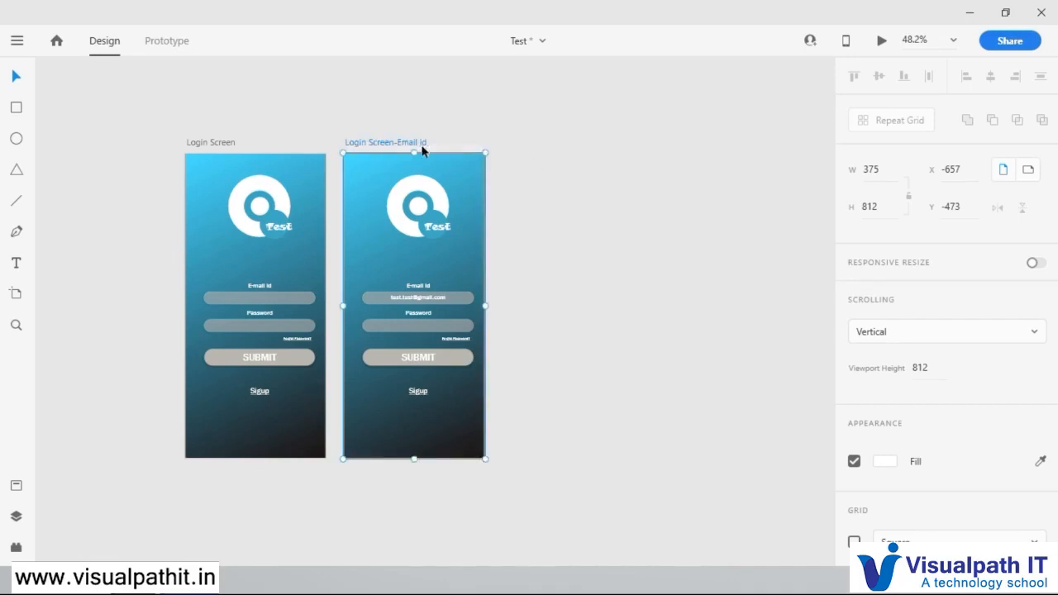
pyautogui.hotkey('ctrl', 'd')
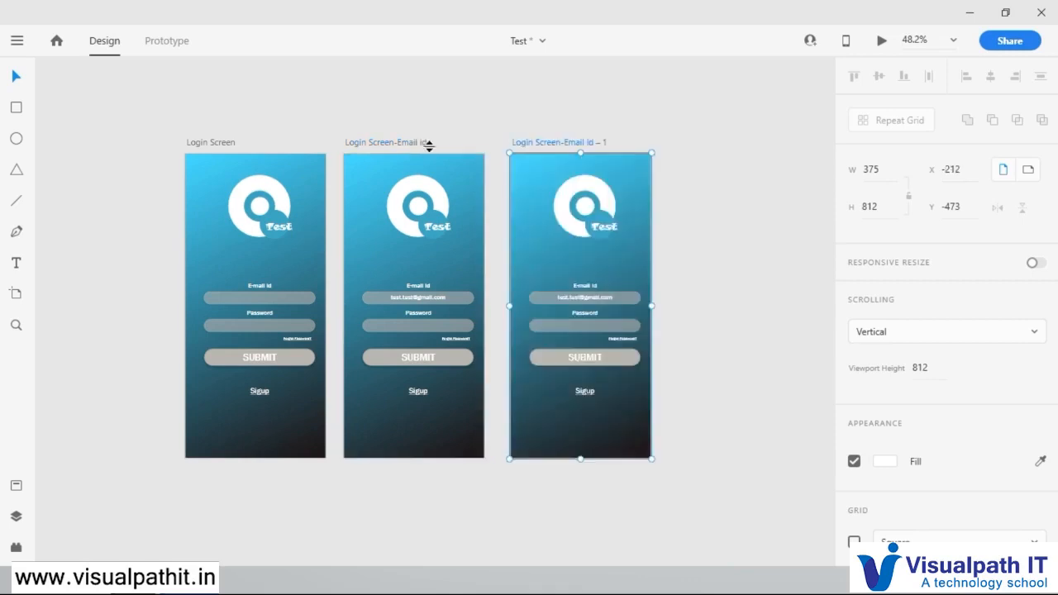
# Step: Copy the Password label into the empty password field on the Login Screen-Email id – 1 artboard and replace its text with nine asterisks
pyautogui.scroll(5, 663, 351)
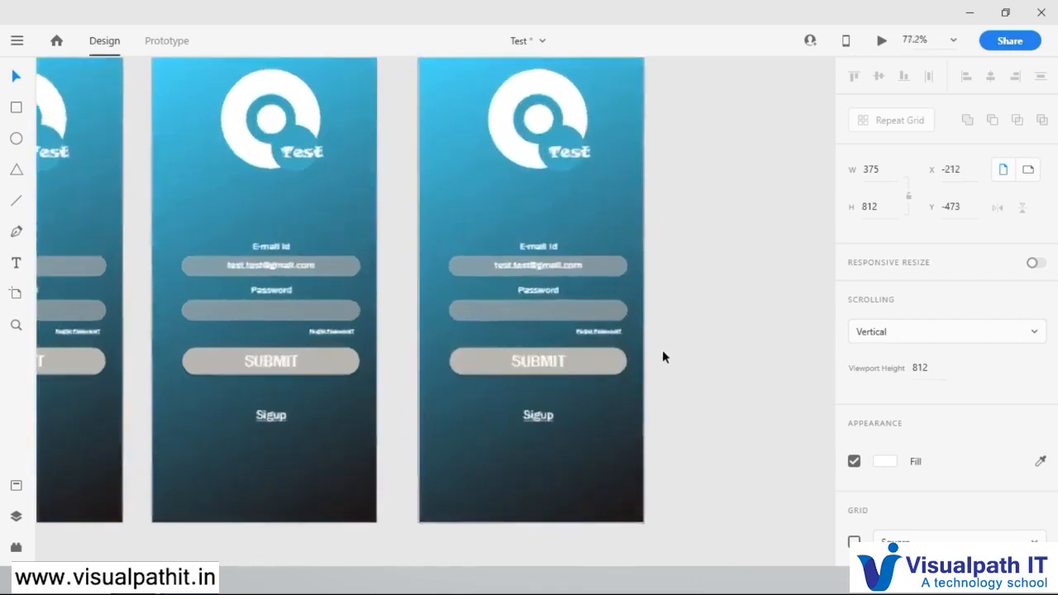
pyautogui.moveTo(427, 319); pyautogui.dragTo(472, 314)
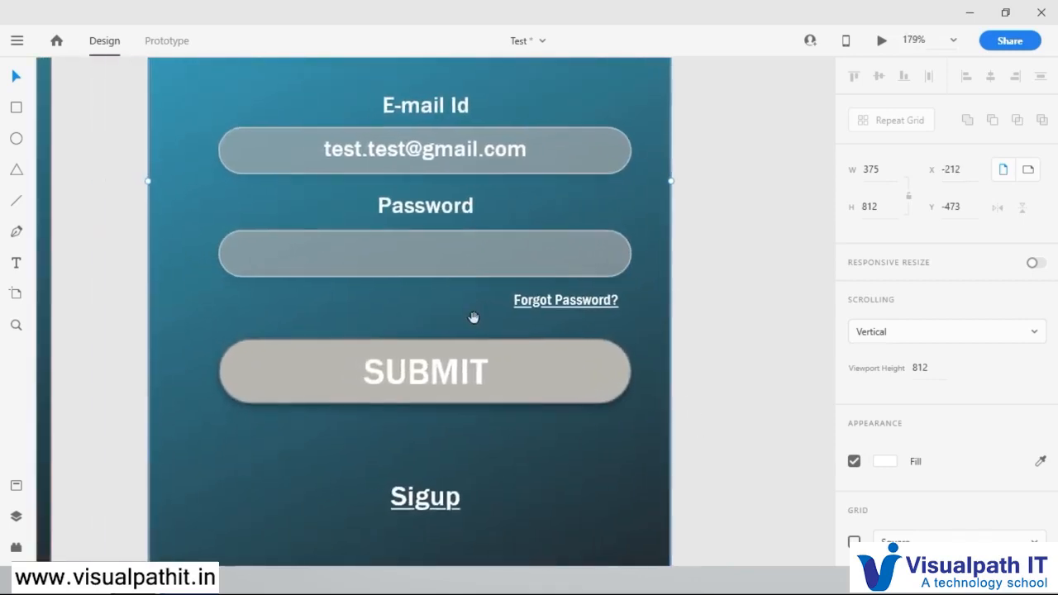
pyautogui.click(433, 211)
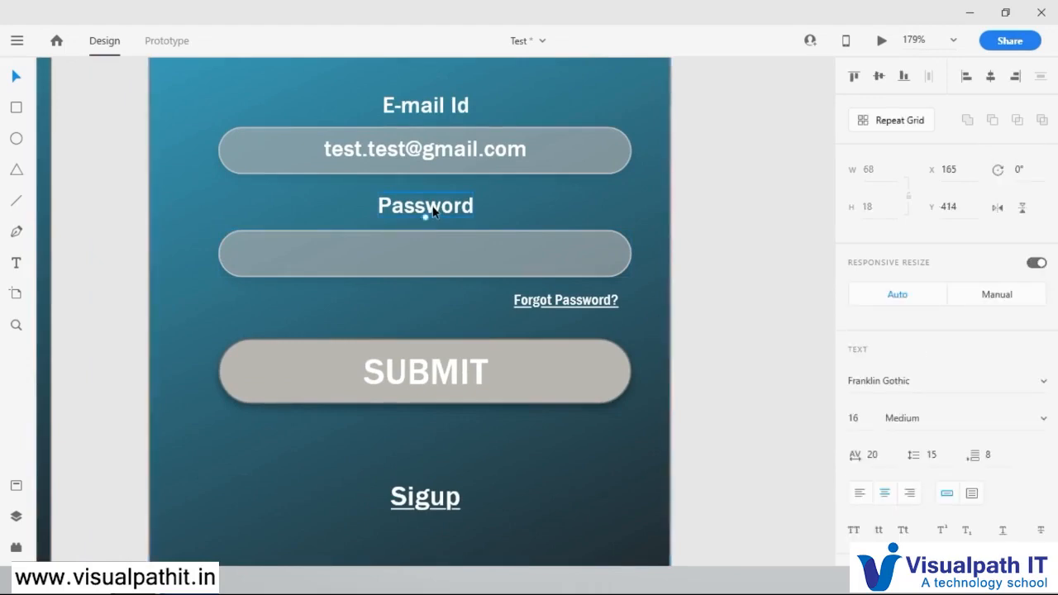
pyautogui.keyDown('alt'); pyautogui.moveTo(433, 212); pyautogui.dragTo(437, 258); pyautogui.keyUp('alt')
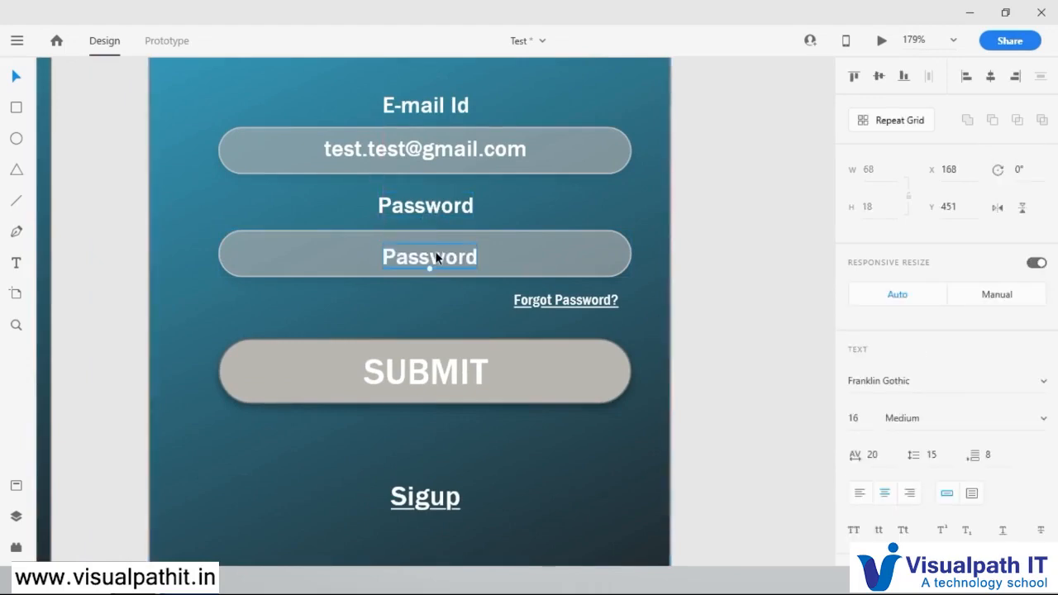
pyautogui.doubleClick(436, 258)
pyautogui.press('BackSpace')
pyautogui.write('********')
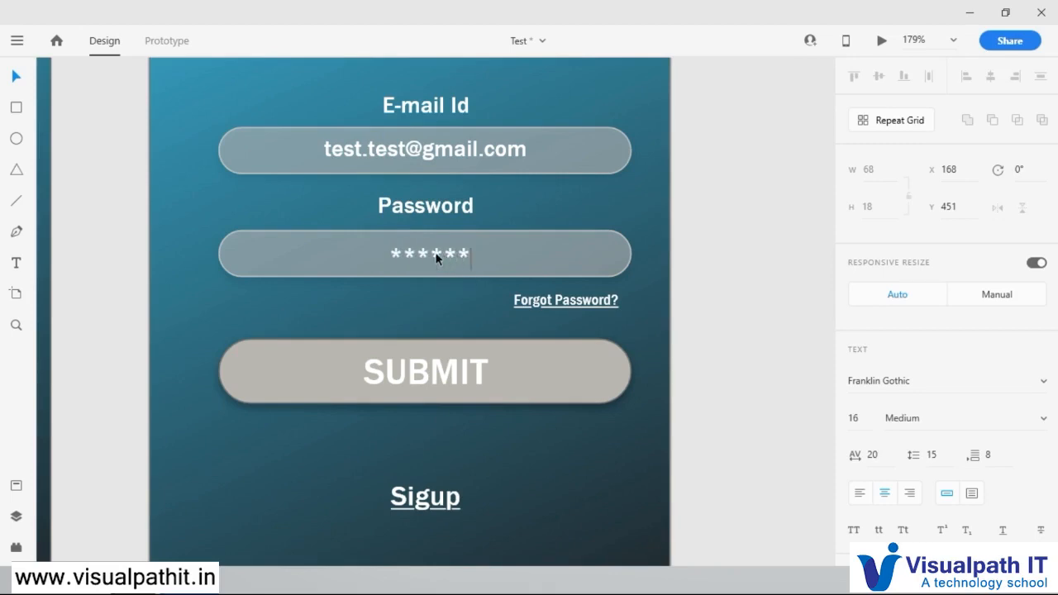
pyautogui.write('*')
pyautogui.press('Escape')
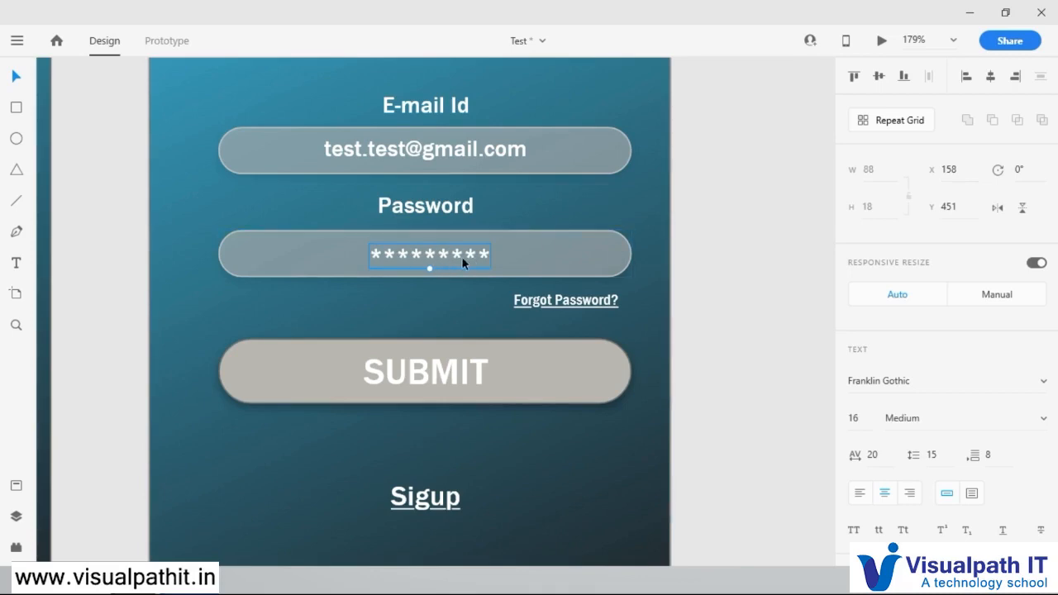
# Step: Fill the grey SUBMIT button on the screen with the filled-in password with a bright yellow
pyautogui.click(559, 381)
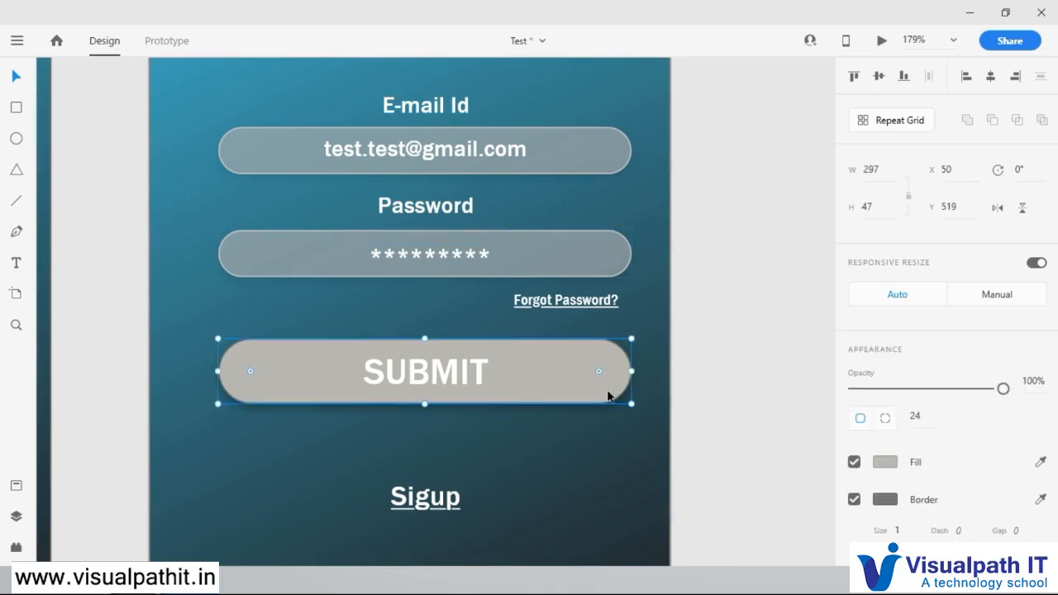
pyautogui.scroll(-3, 687, 372)
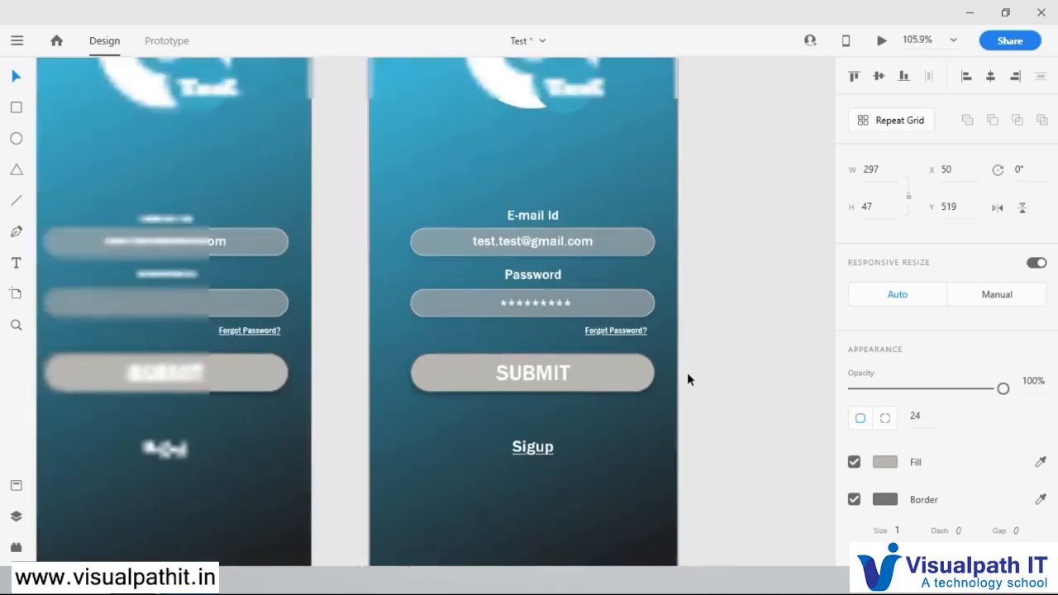
pyautogui.moveTo(730, 314); pyautogui.dragTo(654, 320)
pyautogui.scroll(-4, 654, 320)
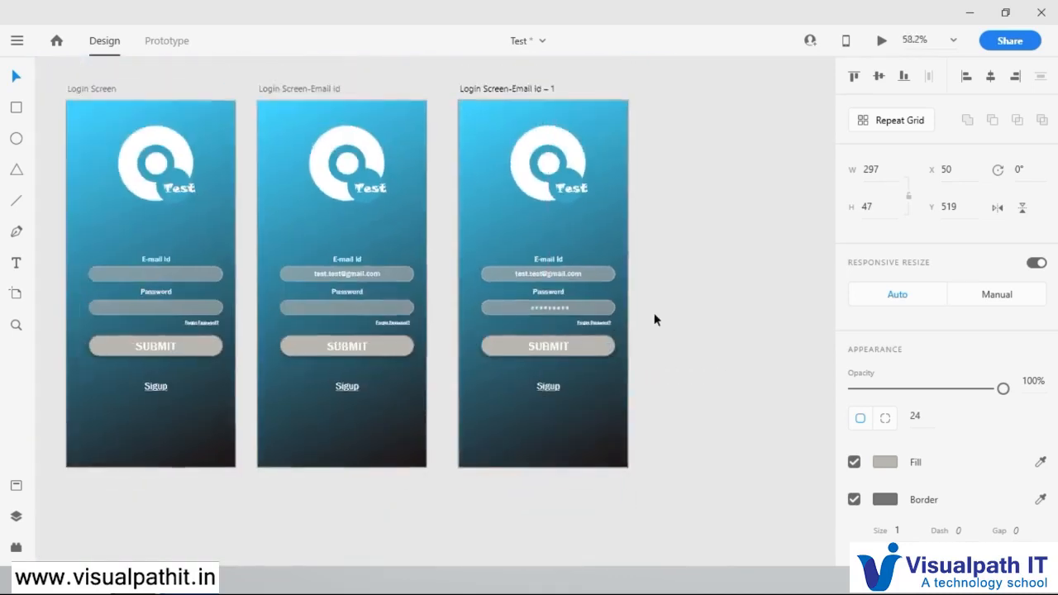
pyautogui.moveTo(673, 284); pyautogui.dragTo(631, 285)
pyautogui.scroll(3, 547, 310)
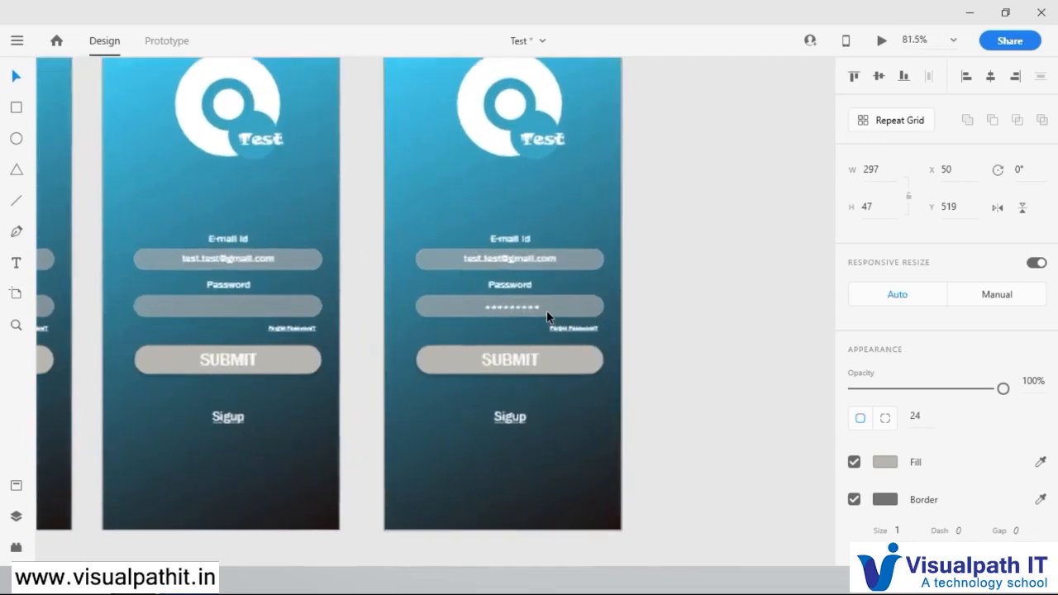
pyautogui.click(886, 463)
pyautogui.moveTo(736, 355); pyautogui.dragTo(765, 368)
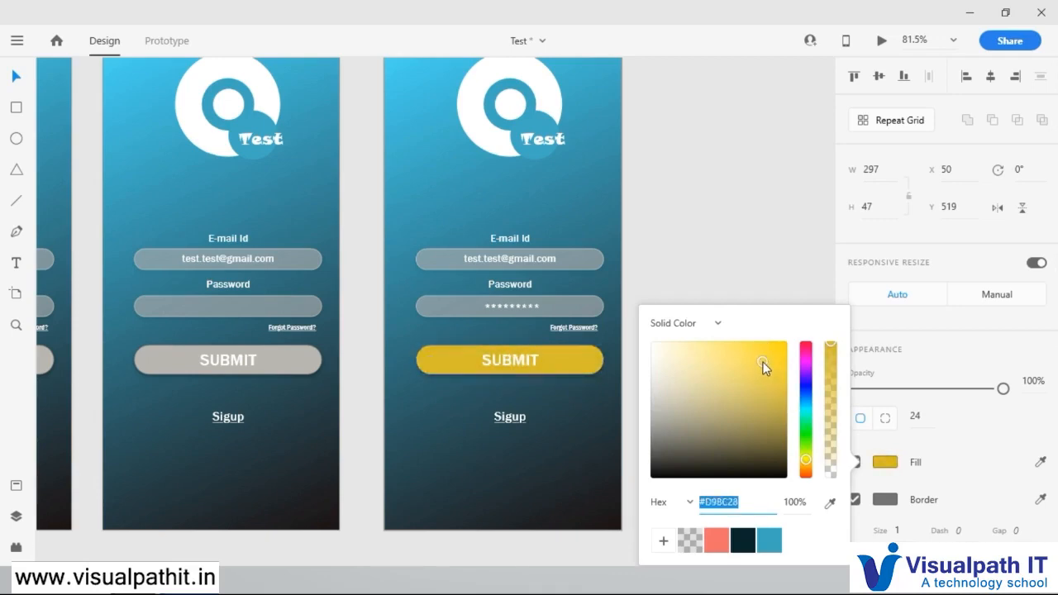
pyautogui.click(716, 542)
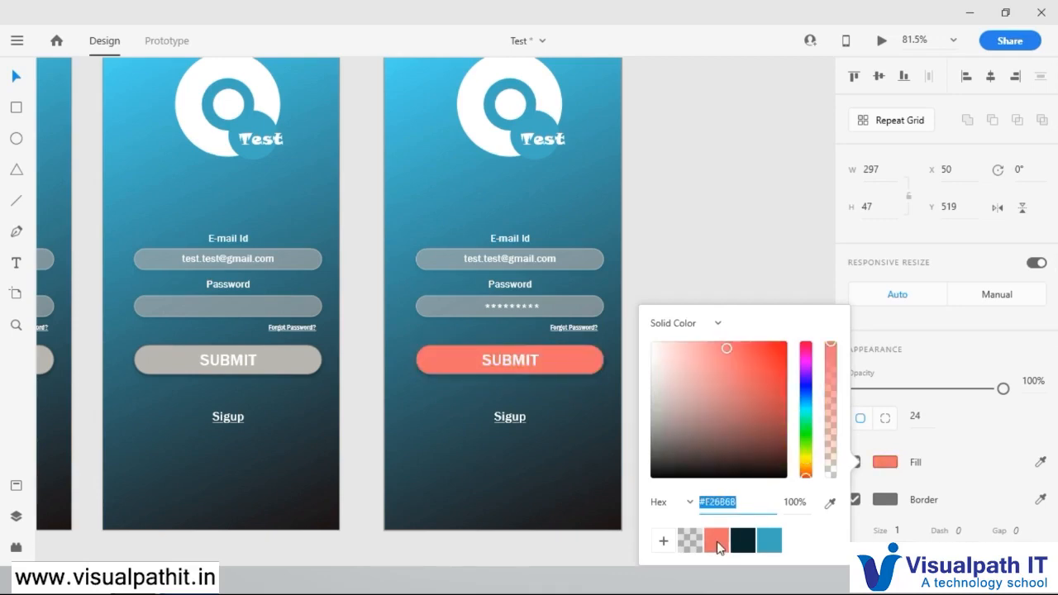
pyautogui.click(807, 460)
pyautogui.moveTo(765, 367); pyautogui.dragTo(742, 346)
# Step: Fill the SUBMIT text on the yellow button with a near-black colour
pyautogui.click(519, 364)
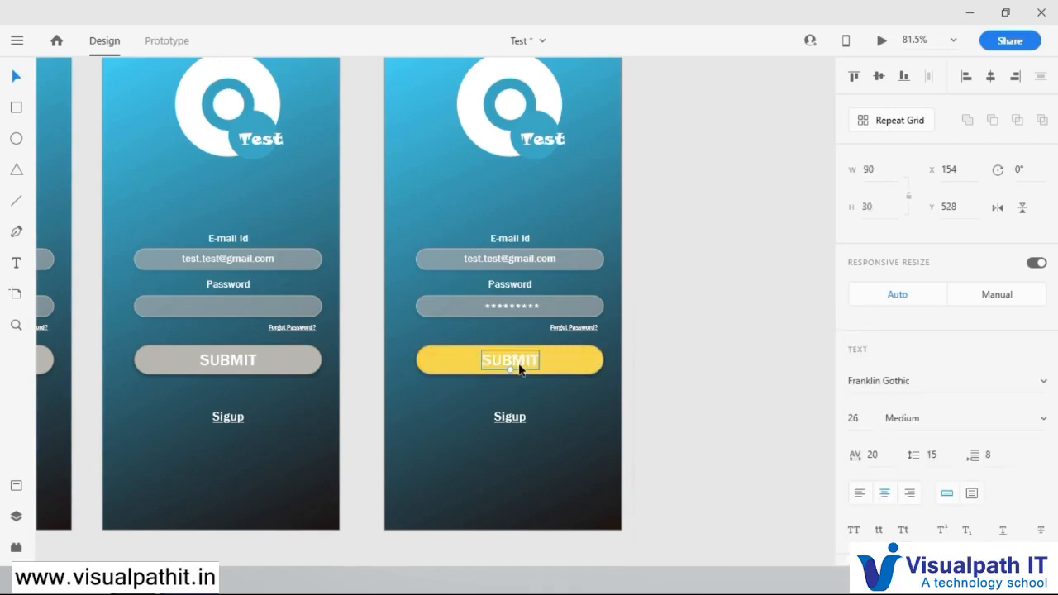
pyautogui.scroll(-3, 901, 472)
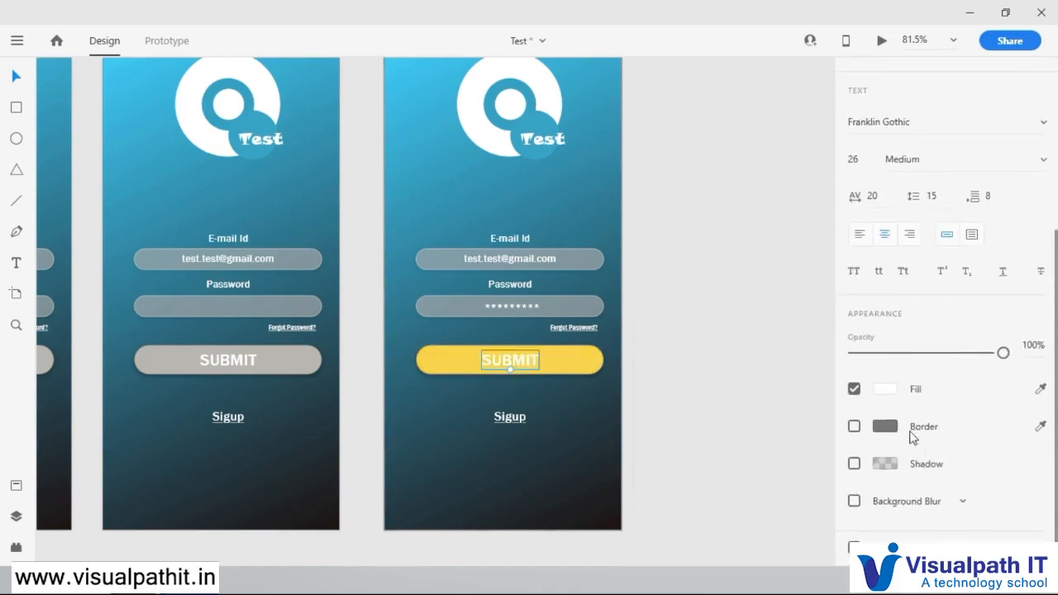
pyautogui.click(884, 389)
pyautogui.moveTo(684, 376); pyautogui.dragTo(656, 418)
pyautogui.click(669, 235)
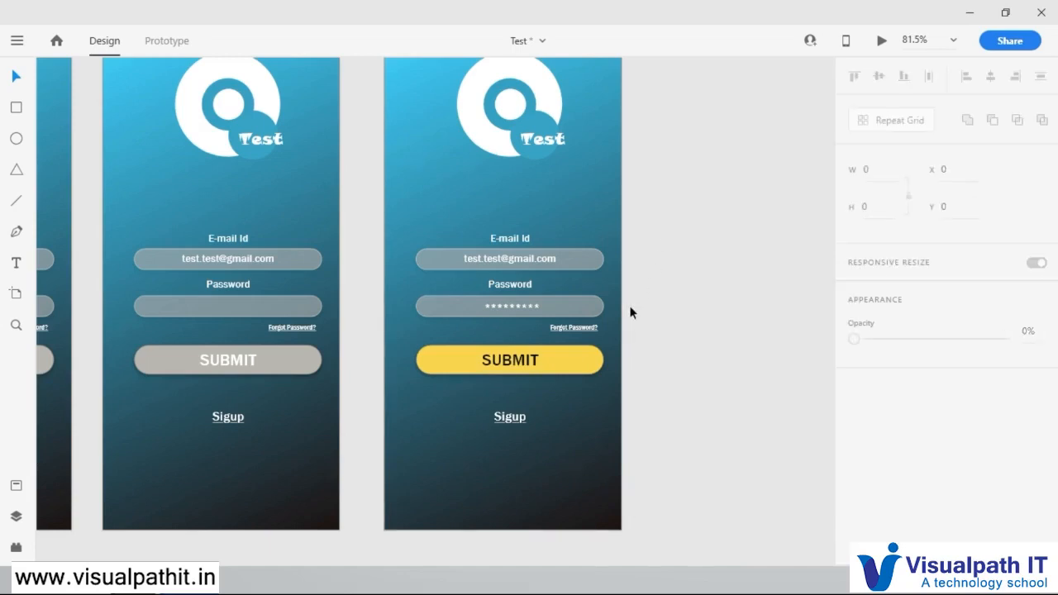
pyautogui.scroll(-2, 631, 312)
pyautogui.scroll(1, 554, 223)
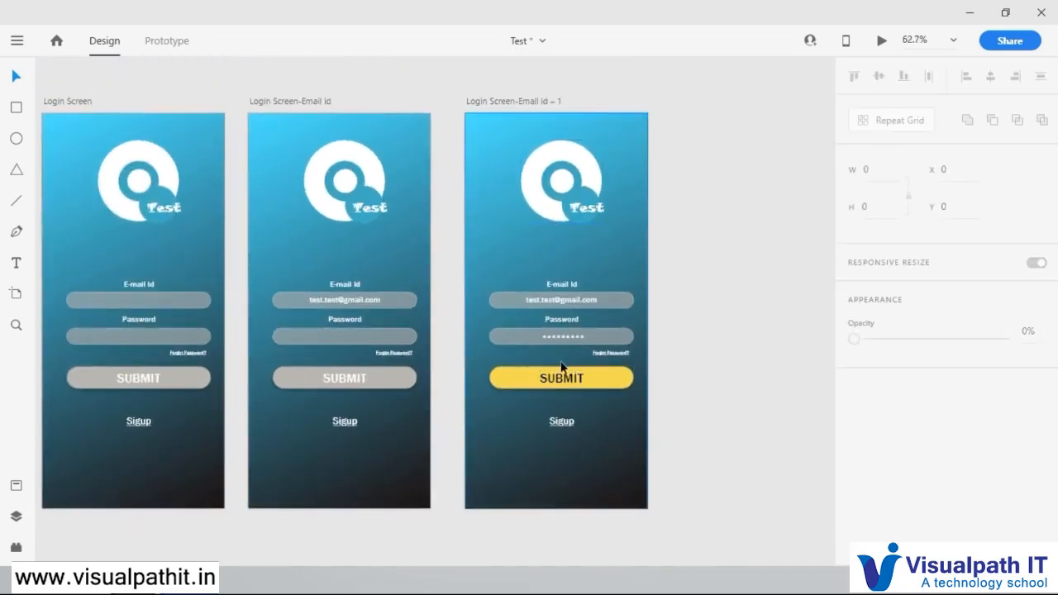
pyautogui.scroll(-2, 569, 364)
pyautogui.scroll(2, 592, 378)
pyautogui.click(592, 379)
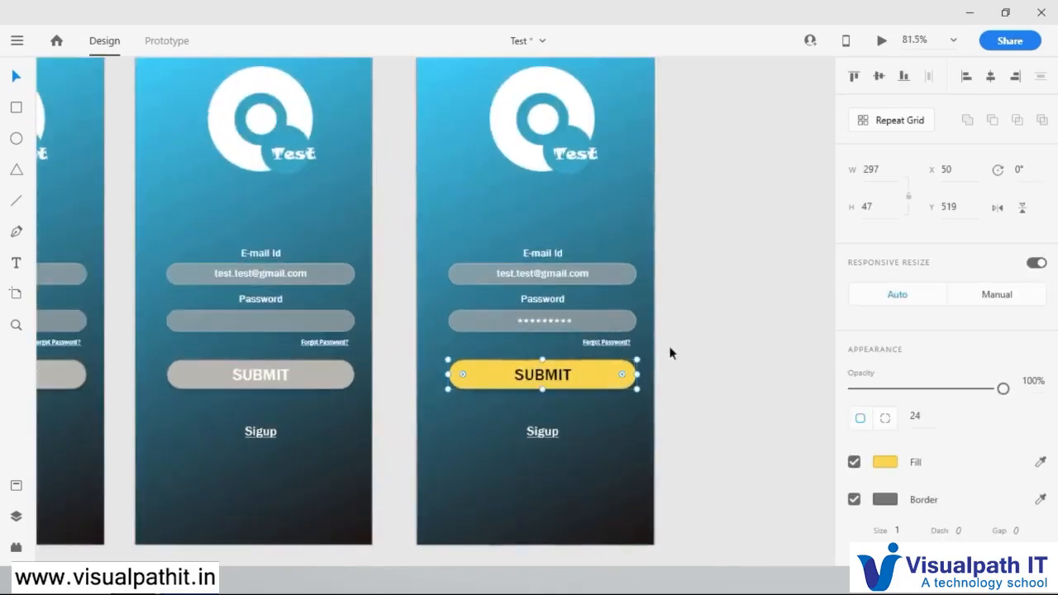
# Step: Rename the Login Screen-Email id – 1 artboard as Login Screen-Password
pyautogui.scroll(-2, 735, 262)
pyautogui.moveTo(735, 262); pyautogui.dragTo(621, 255)
pyautogui.click(466, 144)
pyautogui.hotkey('ctrl', 'z')
pyautogui.doubleClick(484, 143)
pyautogui.moveTo(473, 143); pyautogui.dragTo(503, 142)
pyautogui.press('BackSpace')
pyautogui.write('a')
pyautogui.press('BackSpace')
pyautogui.write('Paswo')
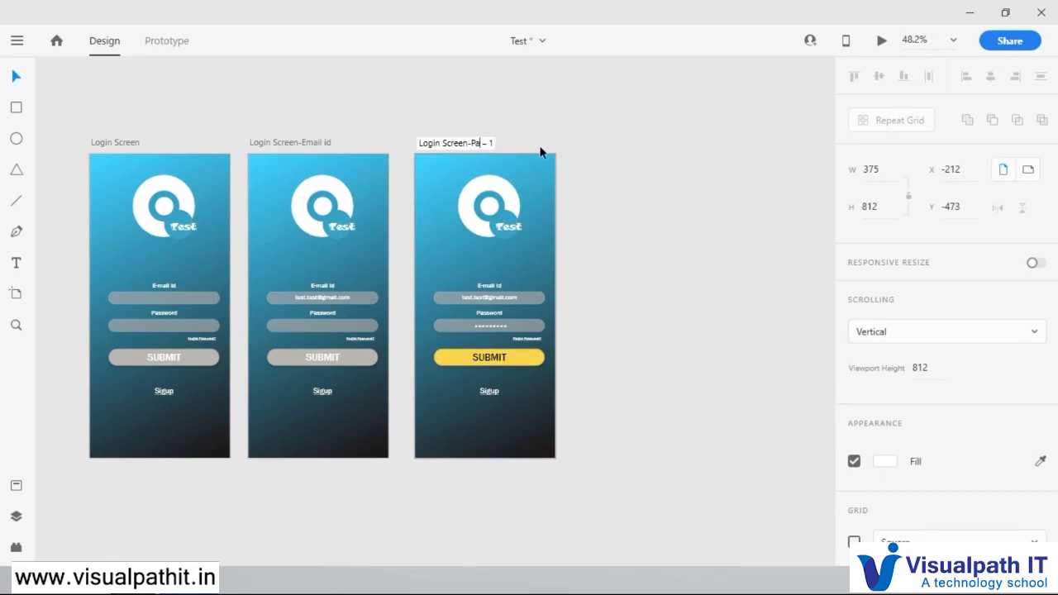
pyautogui.write('rd')
pyautogui.press('BackSpace')
pyautogui.press('BackSpace')
pyautogui.press('BackSpace')
pyautogui.press('BackSpace')
pyautogui.write('s')
pyautogui.press('Return')
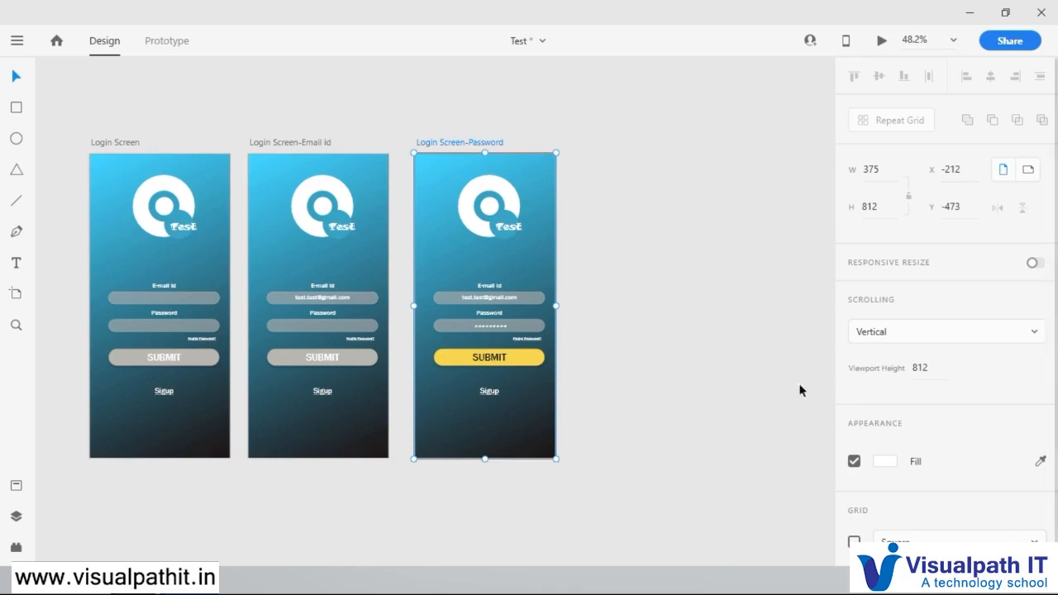
# Step: Duplicate the Login Screen-Password artboard beside itself at X 211, Y -473
pyautogui.click(712, 339)
pyautogui.click(459, 142)
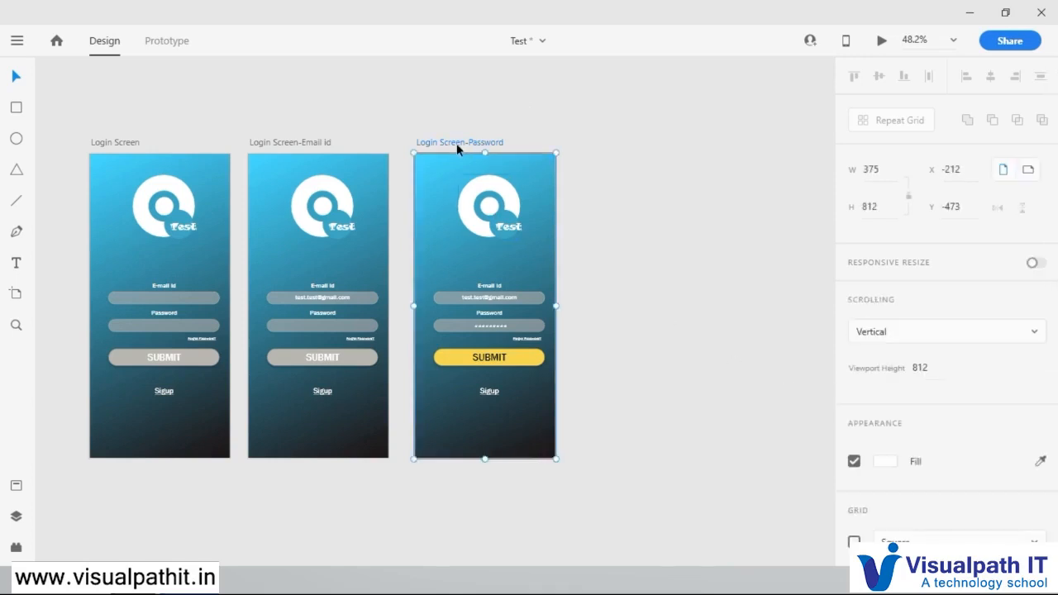
pyautogui.moveTo(455, 140); pyautogui.dragTo(608, 142)
# Step: Delete the e-mail and password labels and fields, Forgot Password link, SUBMIT button and Sigup link from the Login Screen-Password – 1 artboard
pyautogui.scroll(3, 773, 240)
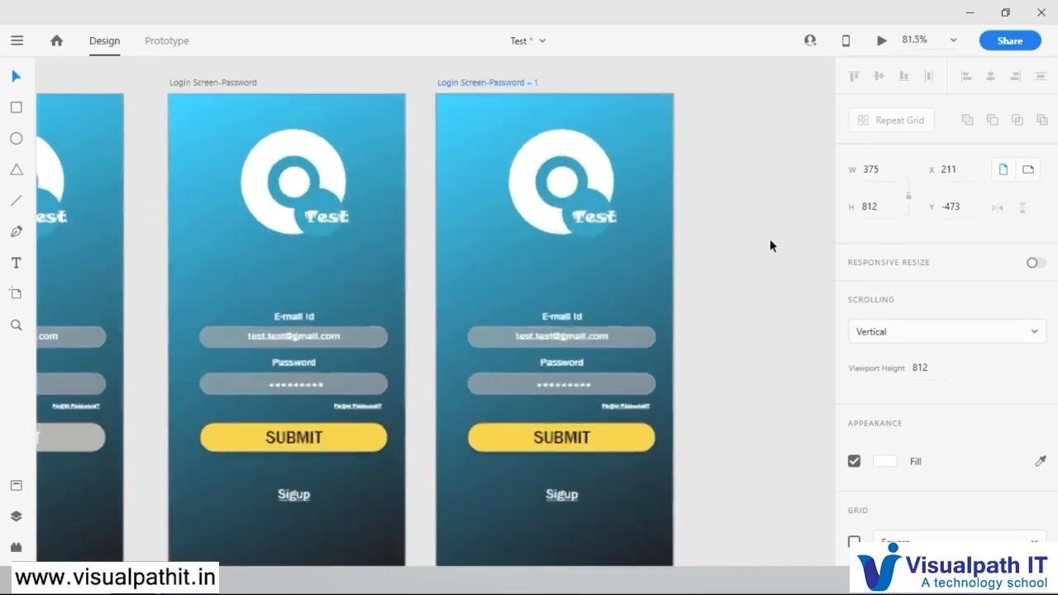
pyautogui.scroll(-2, 735, 284)
pyautogui.moveTo(720, 421); pyautogui.dragTo(530, 293)
pyautogui.keyDown('shift'); pyautogui.click(602, 445); pyautogui.keyUp('shift')
pyautogui.press('Delete')
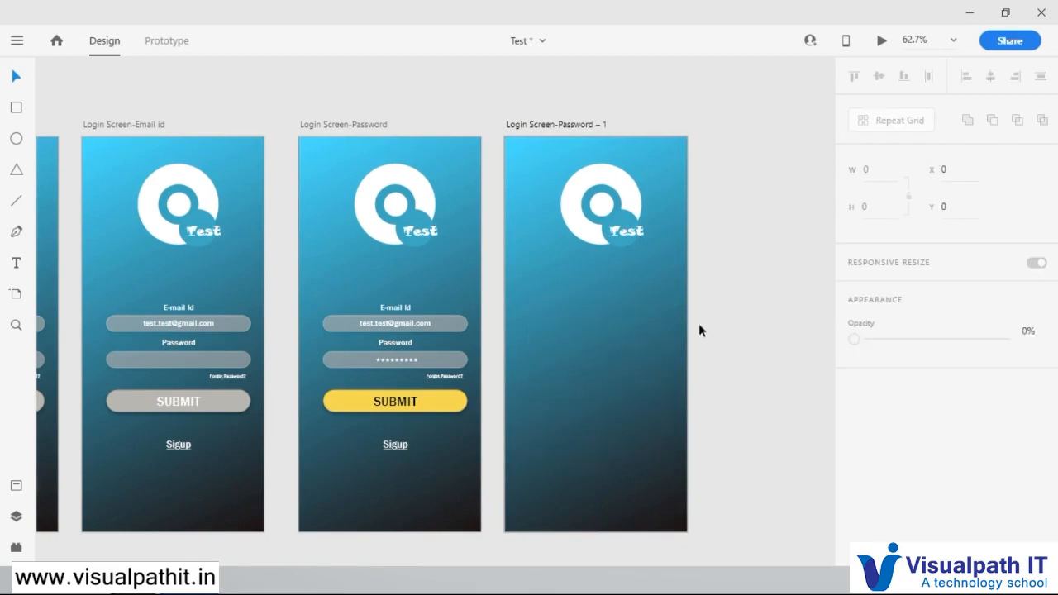
# Step: Move the logo on the Login Screen-Password – 1 artboard slightly lower and centre it horizontally at X 103
pyautogui.moveTo(723, 149); pyautogui.dragTo(535, 273)
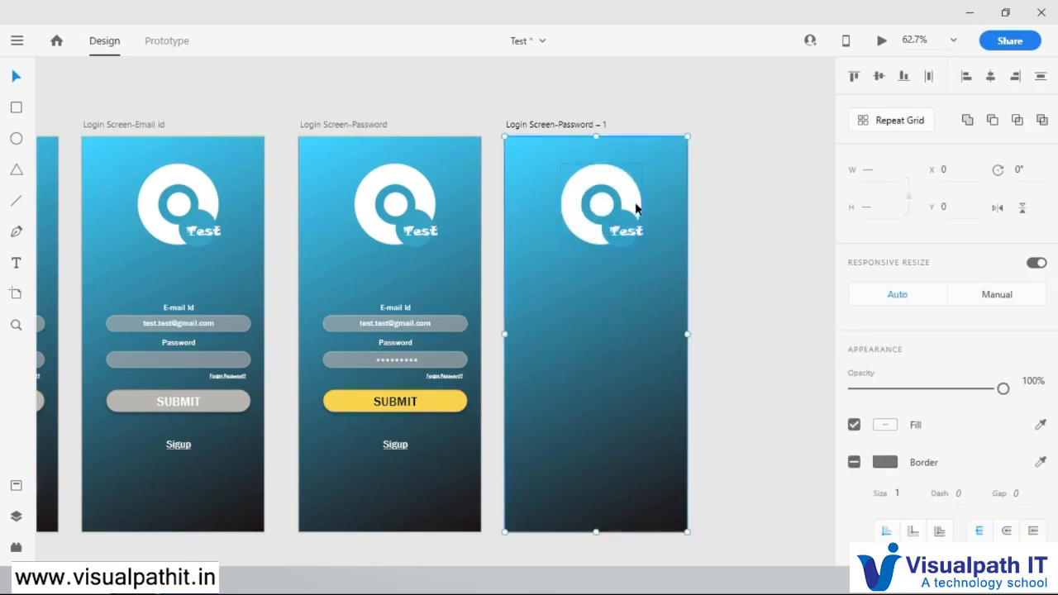
pyautogui.click(622, 198)
pyautogui.moveTo(629, 198); pyautogui.dragTo(623, 308)
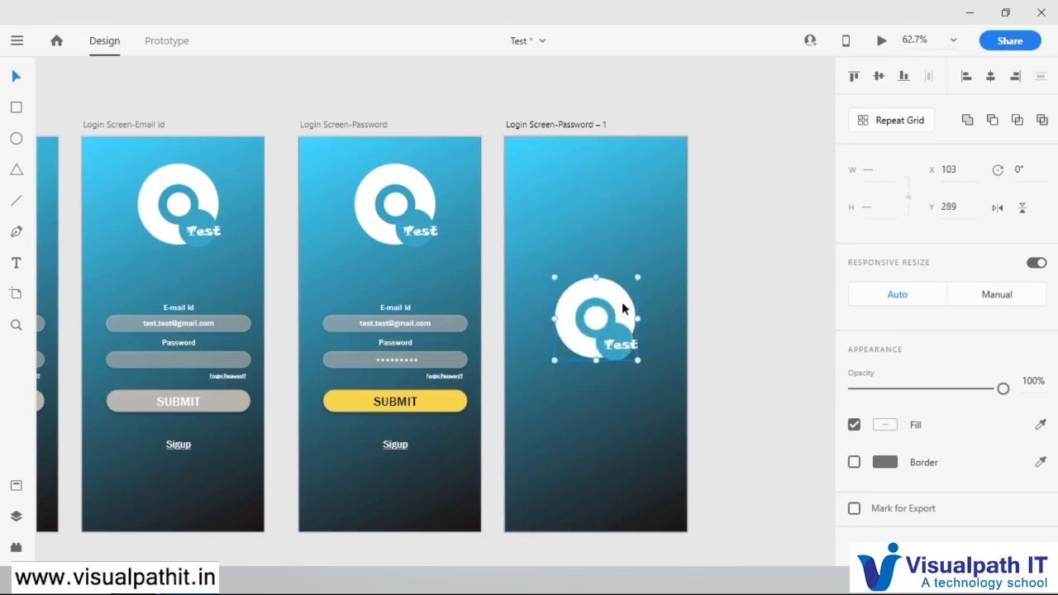
pyautogui.moveTo(620, 310); pyautogui.dragTo(621, 215)
# Step: Copy the logo's Test text, paste it as a separate text box below the logo at X 38, Y 349, and open it for editing
pyautogui.doubleClick(626, 250)
pyautogui.hotkey('ctrl', 'c')
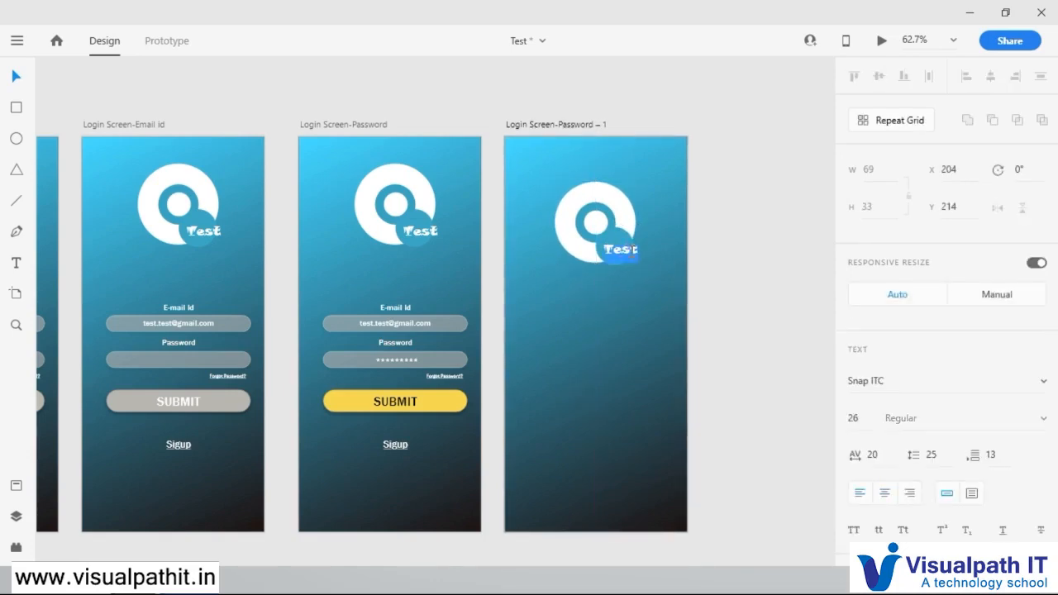
pyautogui.click(611, 350)
pyautogui.hotkey('ctrl', 'v')
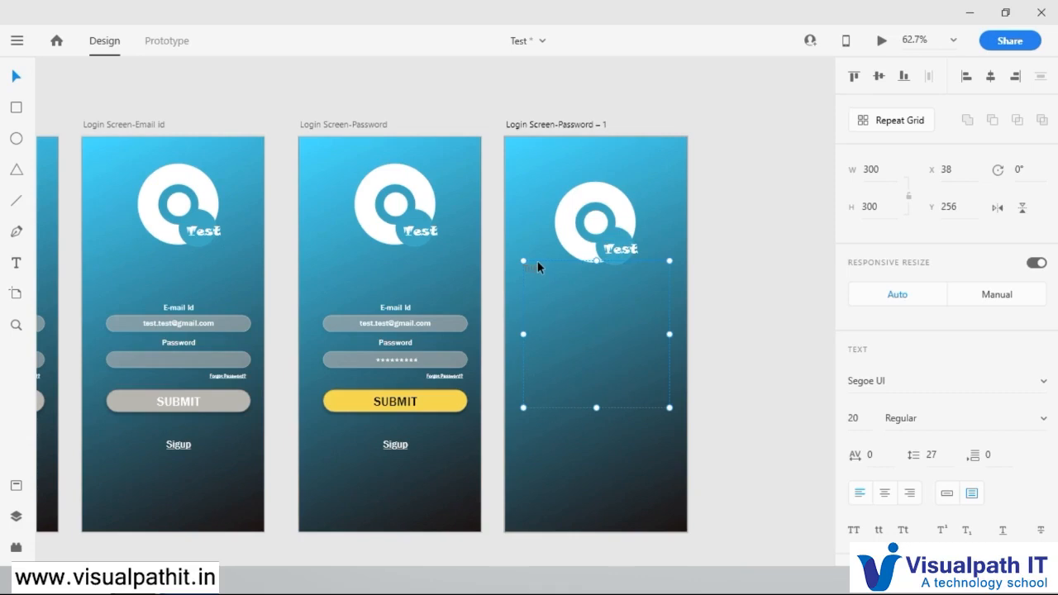
pyautogui.moveTo(539, 267); pyautogui.dragTo(538, 312)
pyautogui.doubleClick(537, 314)
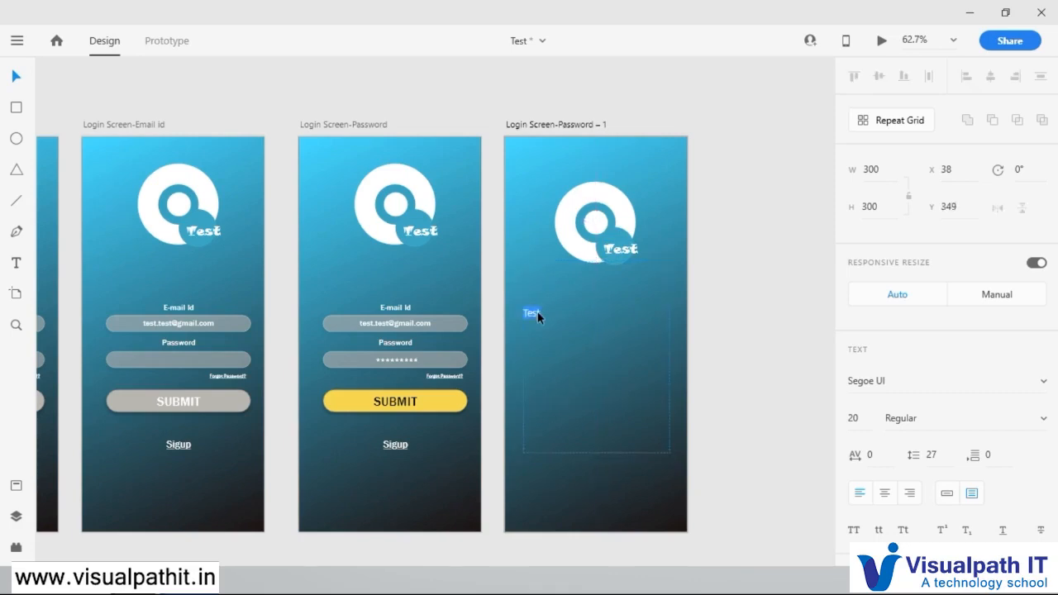